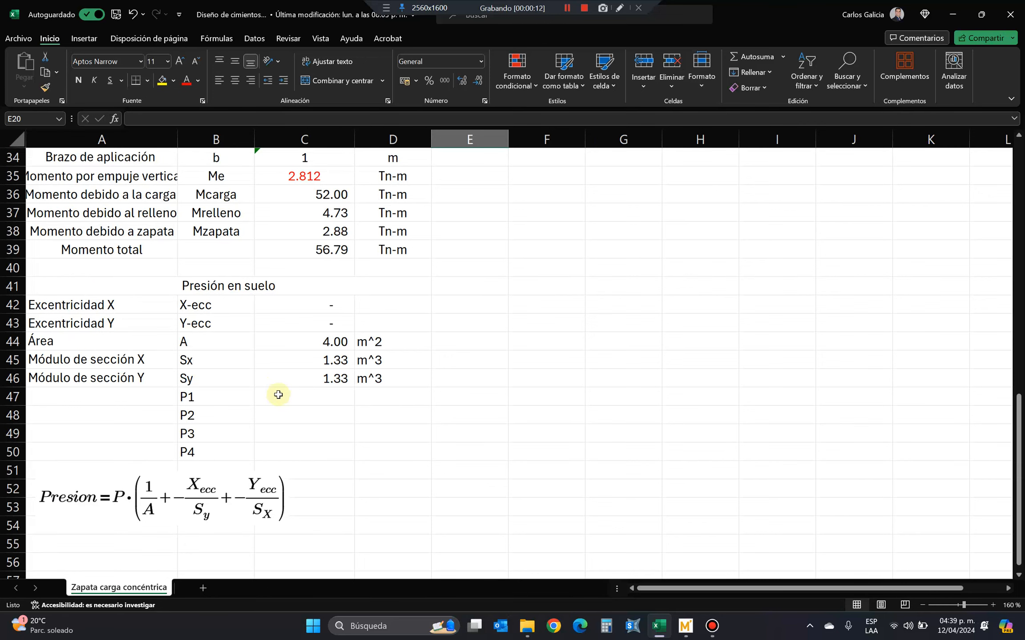
Insert two rows below Peso específico concreto using copies of that row, and clear the contents of the new rows.
scroll(279, 395, "up", 6)
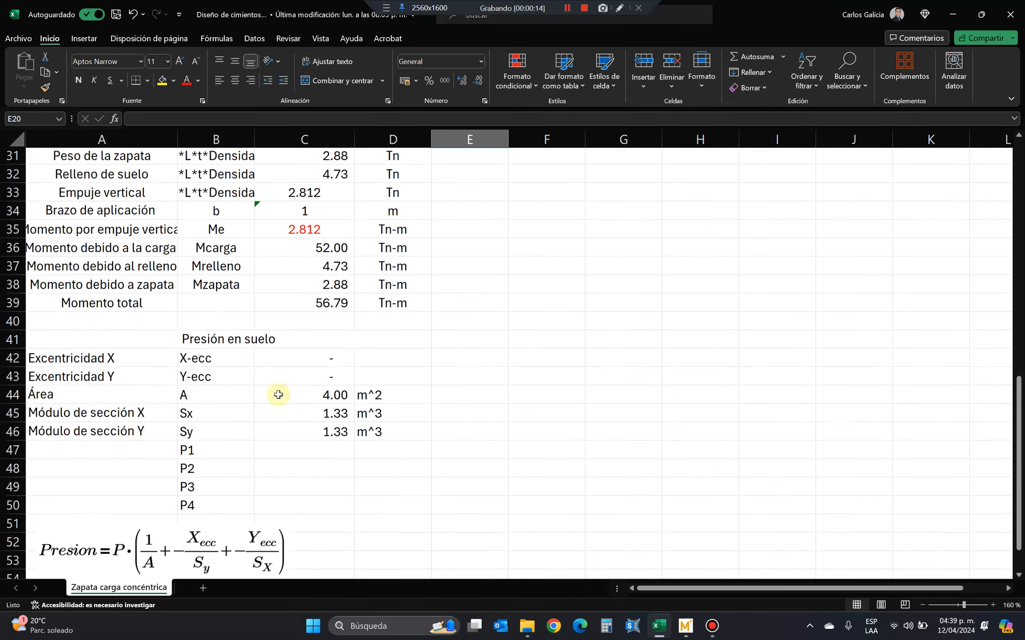
scroll(279, 394, "up", 5)
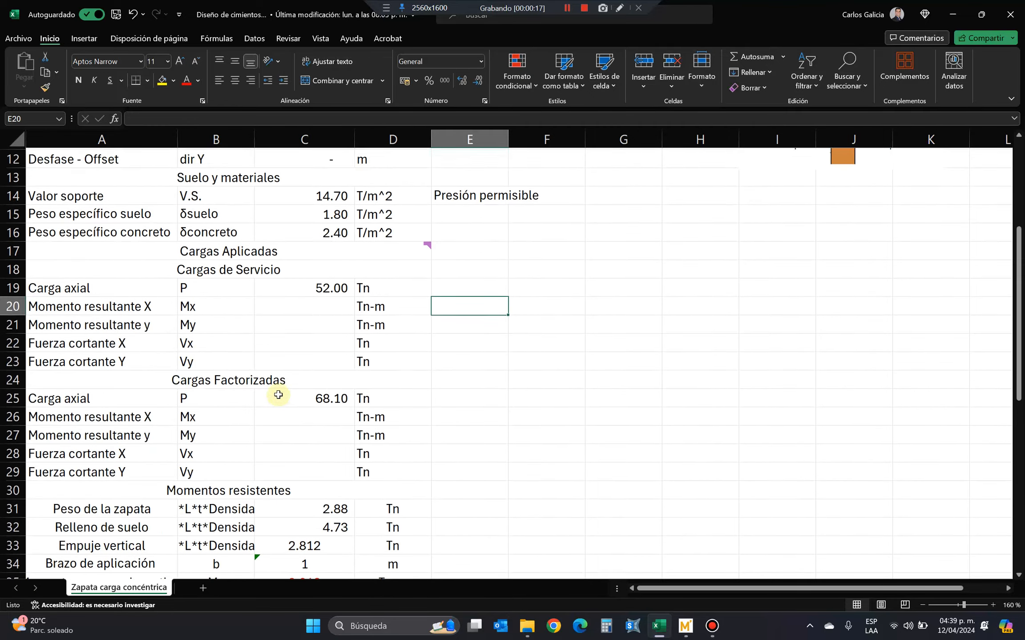
scroll(279, 395, "down", 1)
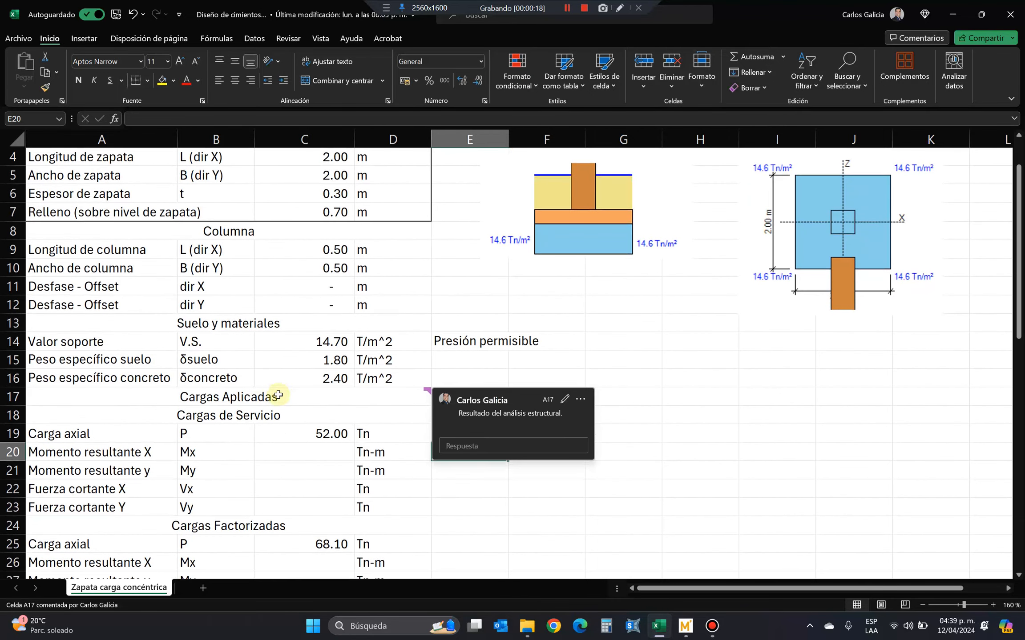
left_click(13, 378)
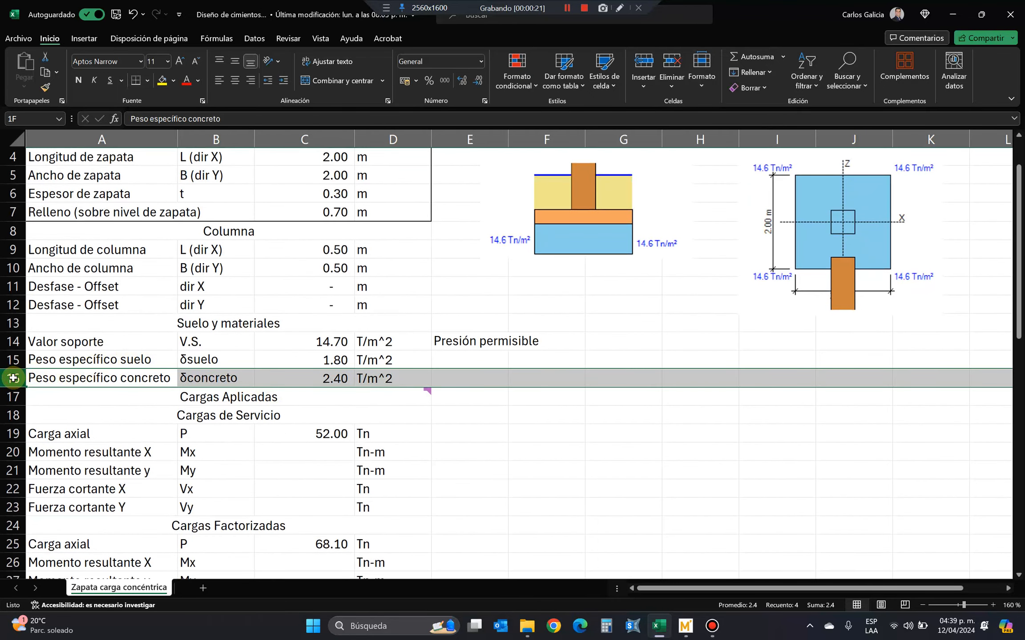
right_click(13, 378)
left_click(62, 174)
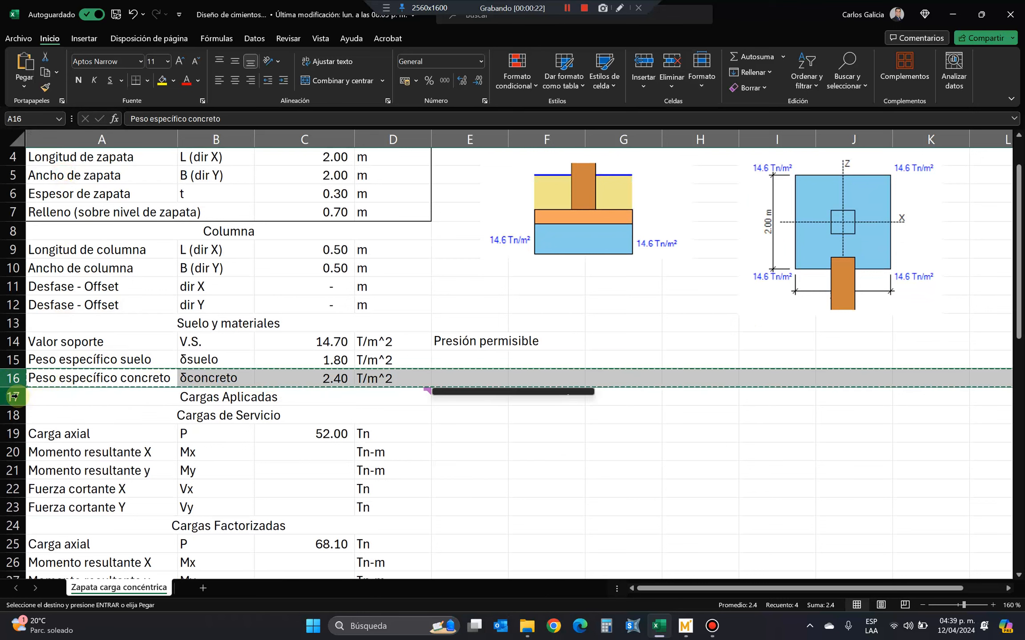
left_click_drag(13, 396, 13, 415)
right_click(13, 415)
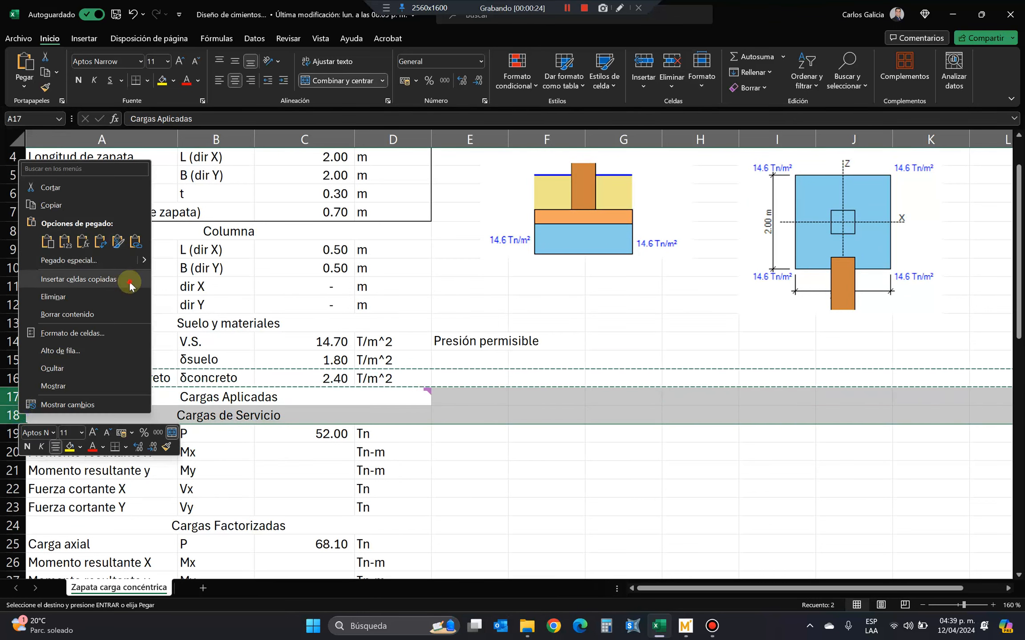
left_click(121, 278)
left_click_drag(110, 397, 385, 419)
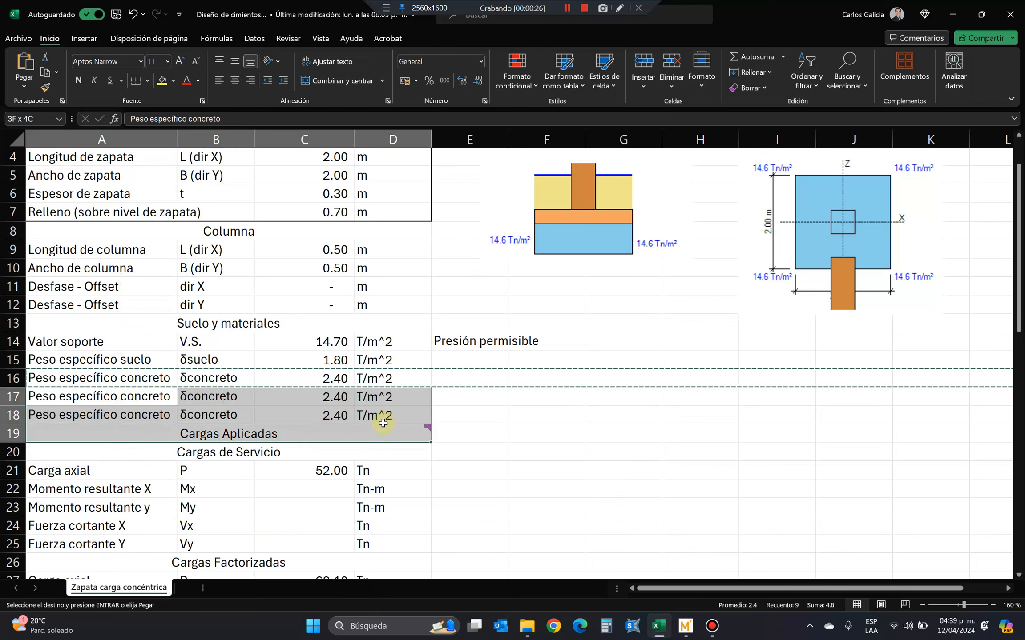
key("Delete")
Label the first blank row under Suelo y materiales "Ángulo de fricción interna" in A17 and enter its symbol Ø in B17.
left_click(170, 397)
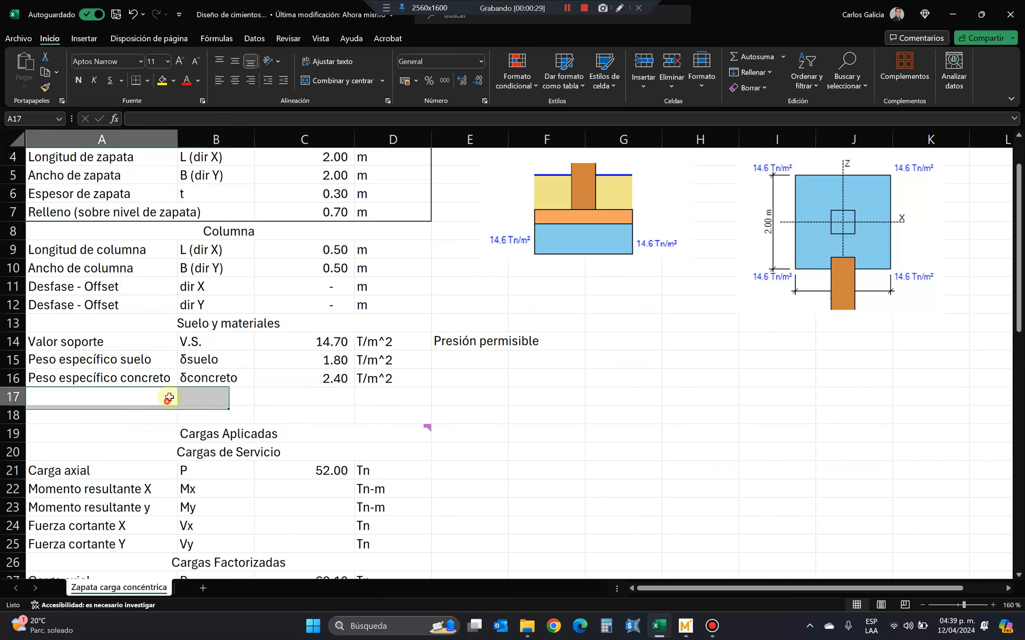
type("Án")
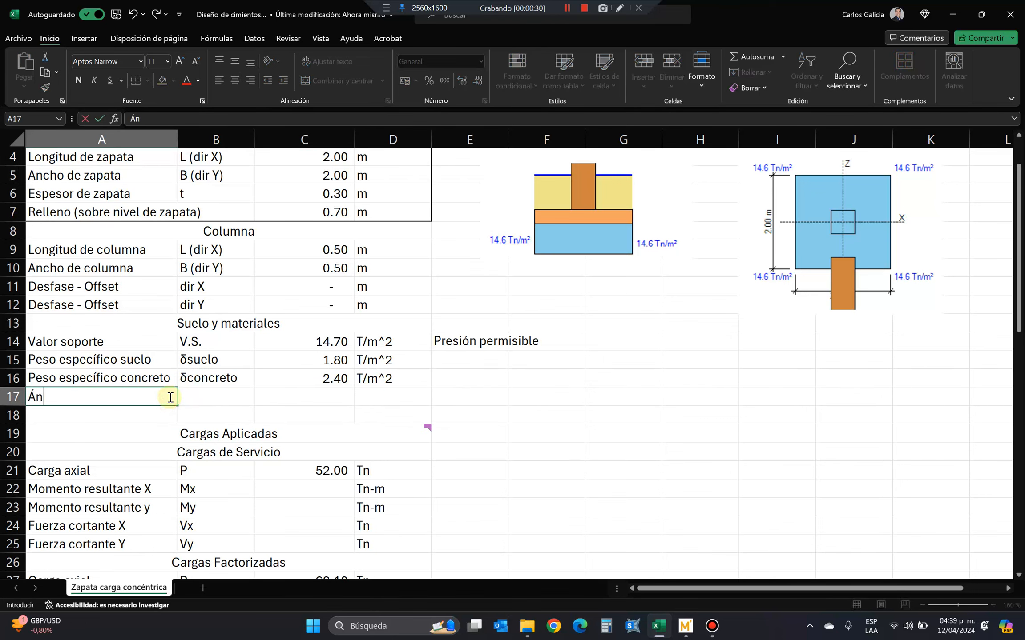
type("gulo de fricción")
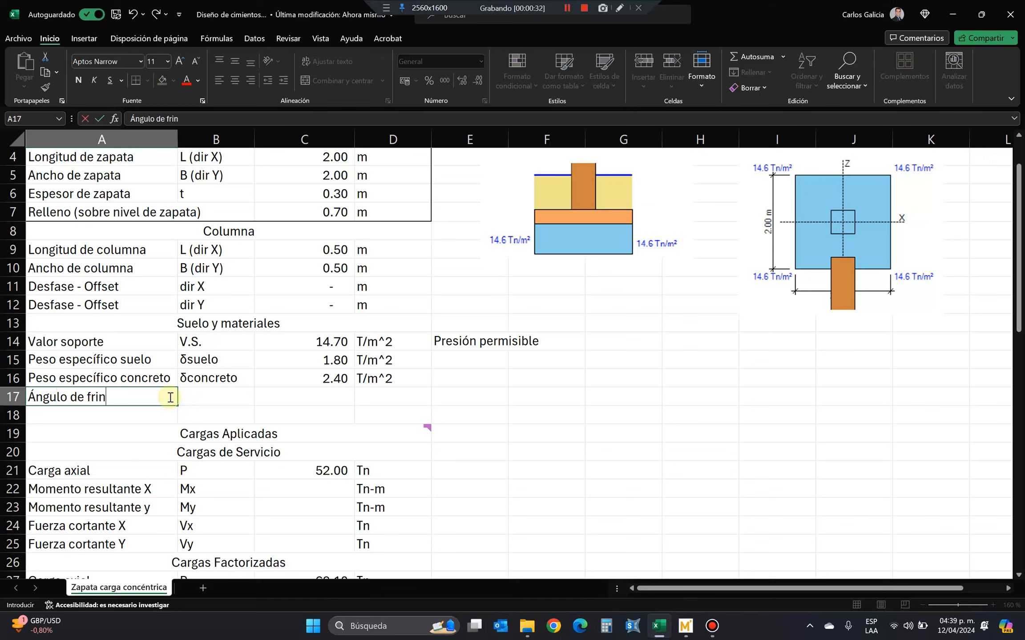
type(" interno")
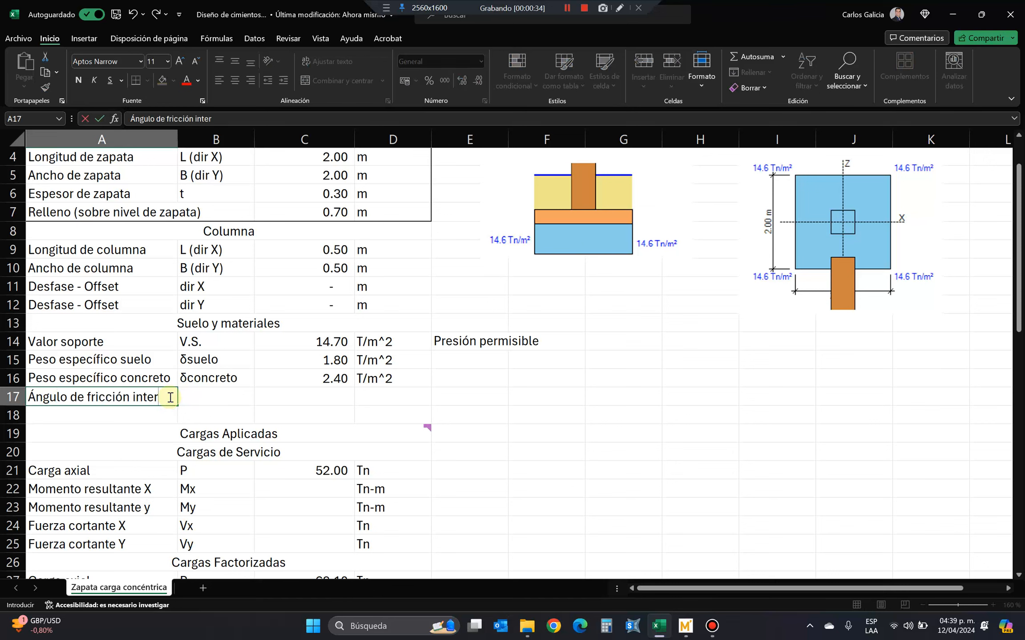
key("Return")
key("Up")
key("Right")
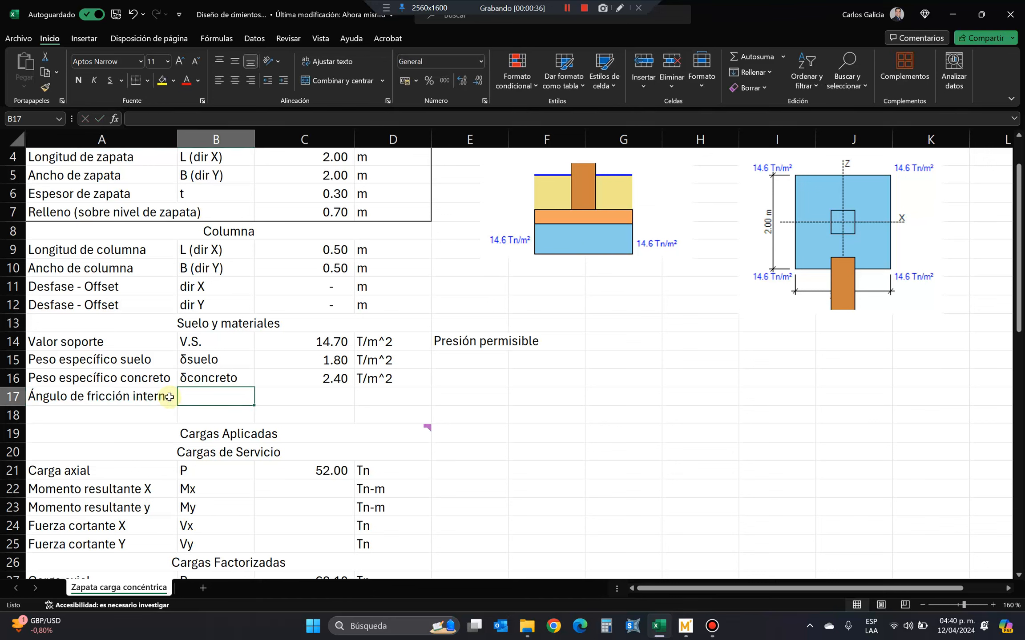
type("Ø")
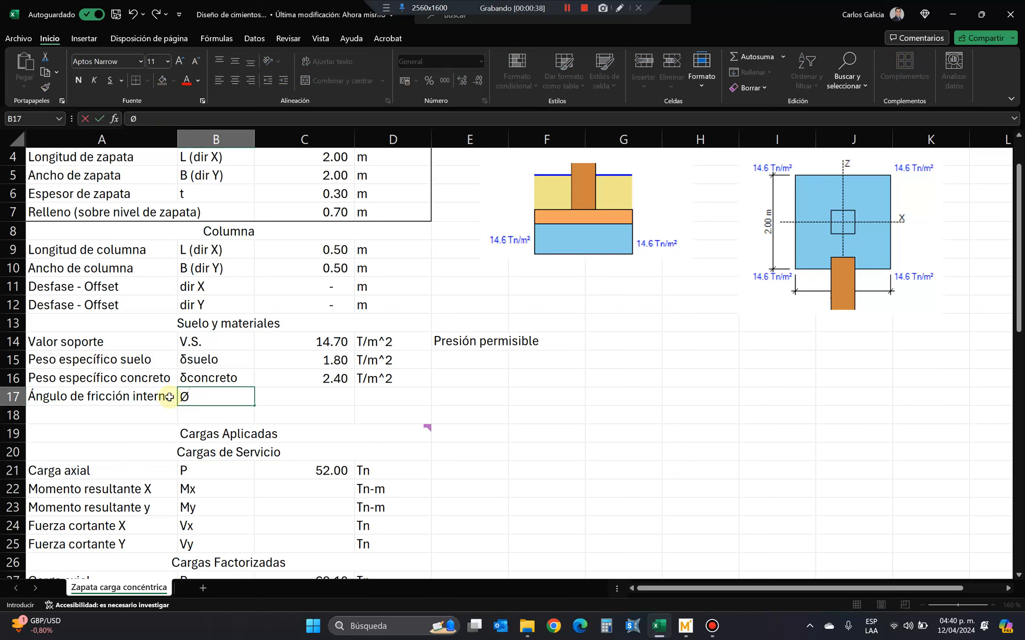
key("Tab")
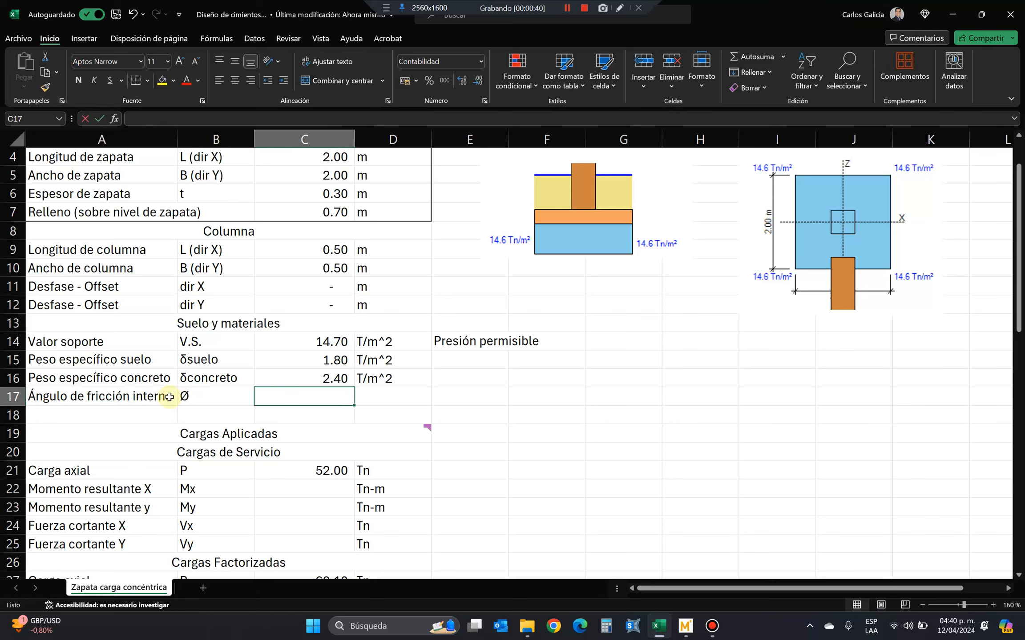
Set the internal friction angle to 28 in C17, with the unit text "gradis" in D17.
type("28")
key("Tab")
type("gradis")
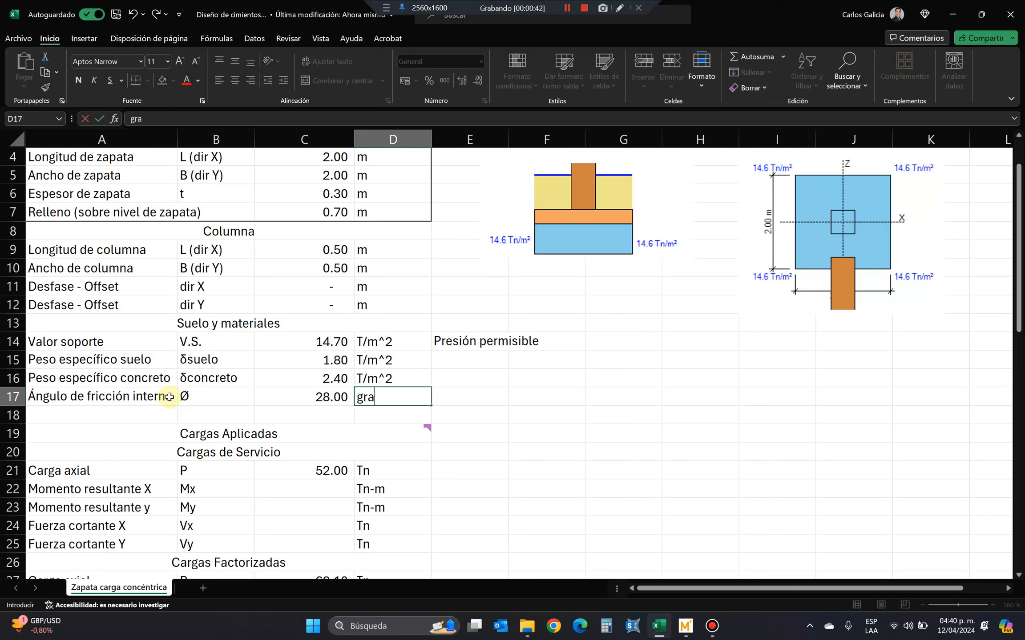
key("Return")
Enter the label "Coeficiente de Presión activa" in A18, below the friction angle.
key("Left")
key("Left")
key("Left")
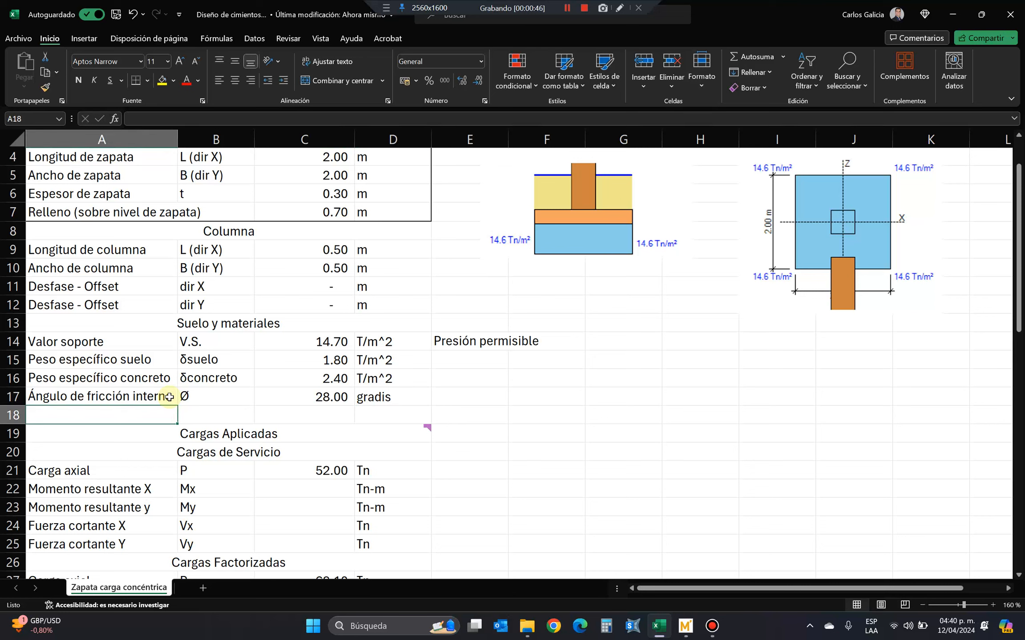
type("Pr")
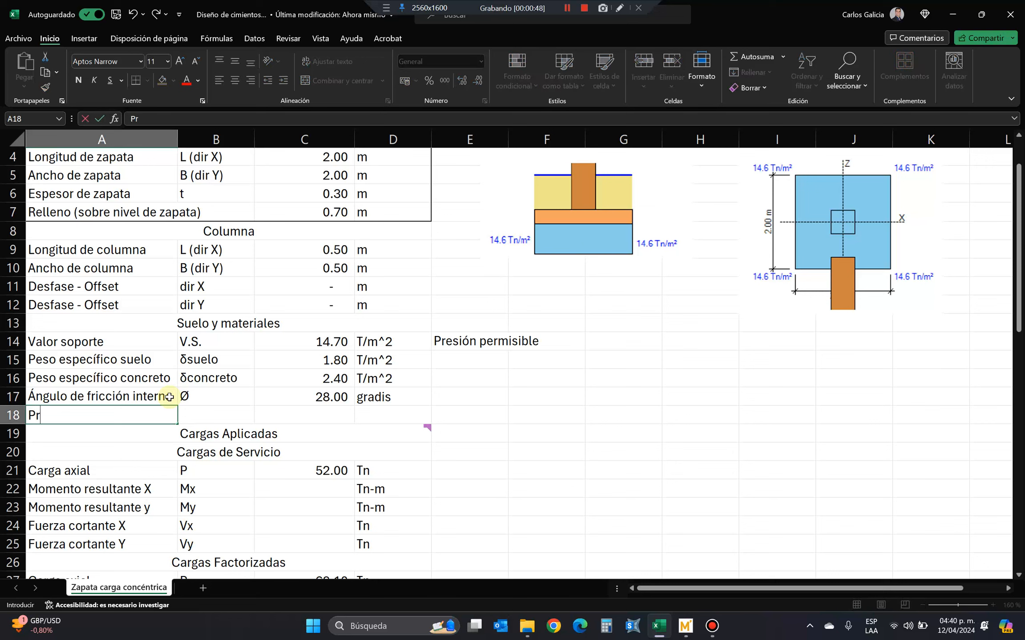
type("esión")
key("Home")
type("Coeficiente de")
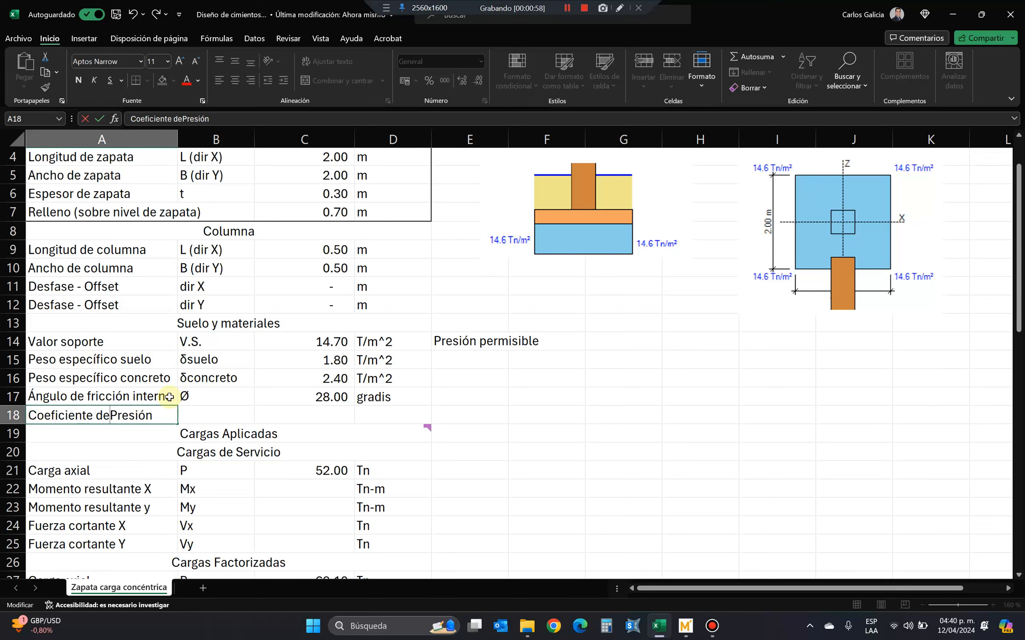
key("End")
type("activa")
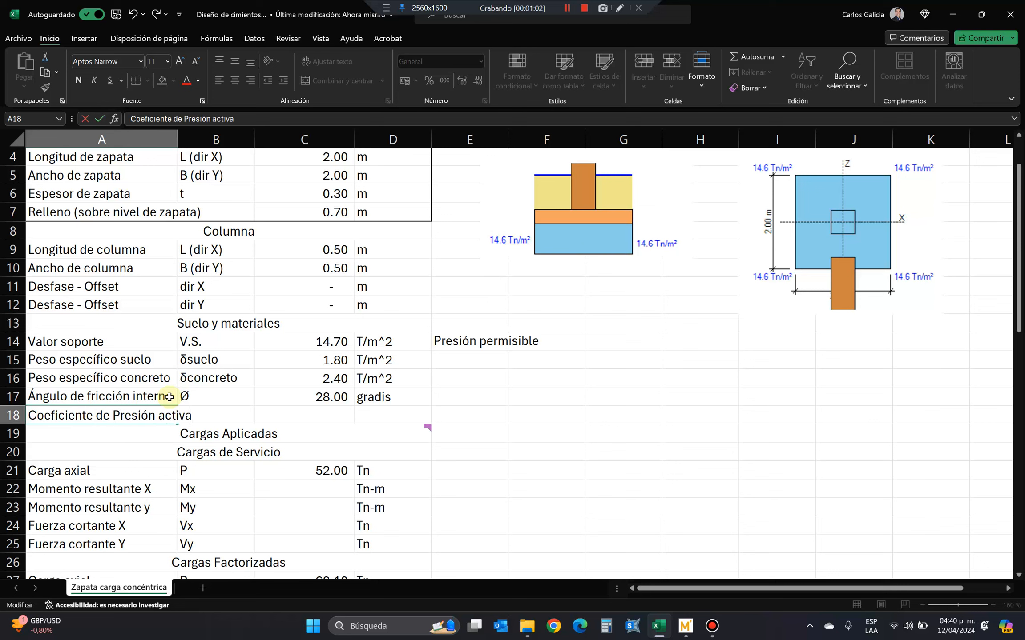
key("Tab")
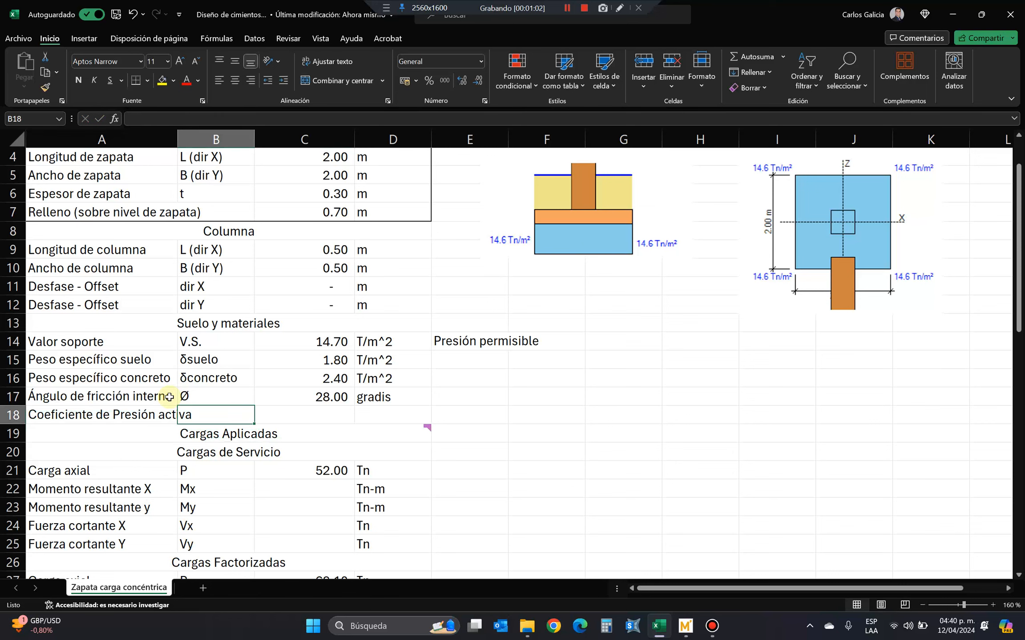
Enter the symbol ka for the active pressure coefficient in B18 and format its letter a as a subscript.
type("Ka")
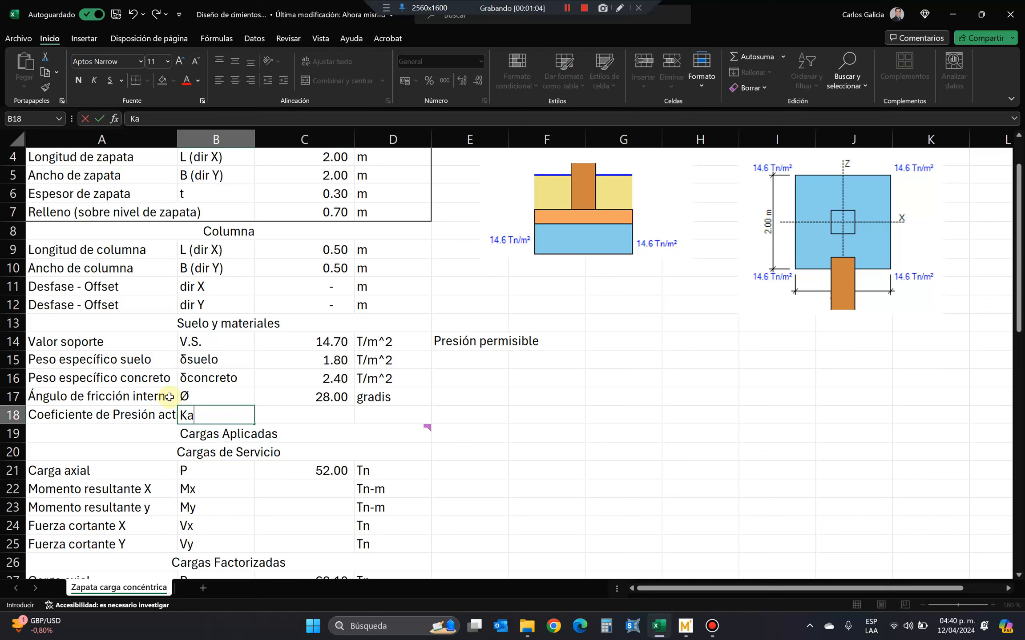
key("BackSpace")
key("BackSpace")
type("ka")
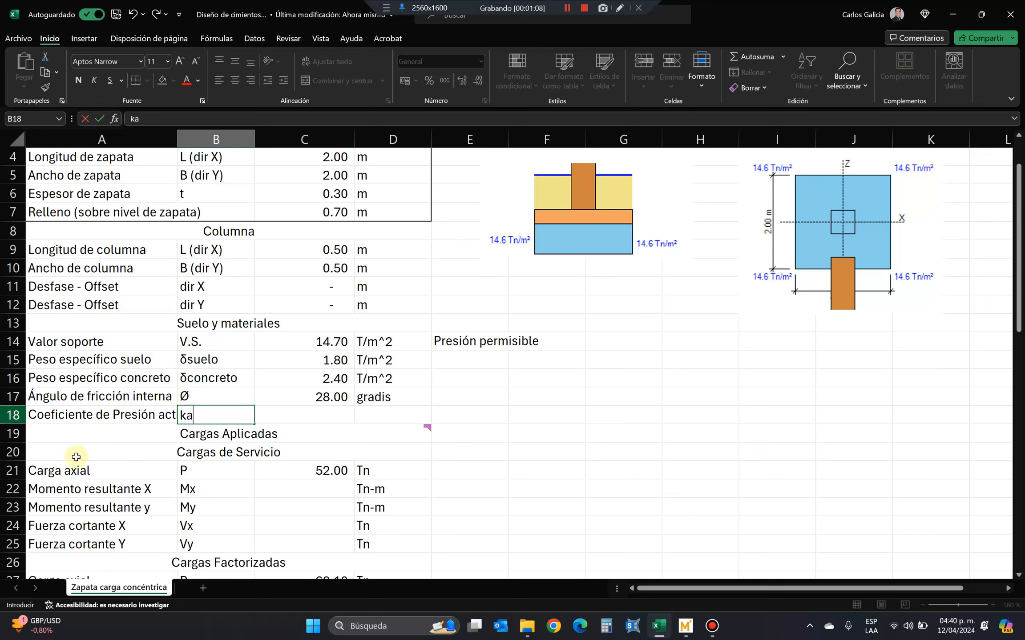
right_click(187, 417)
left_click(268, 516)
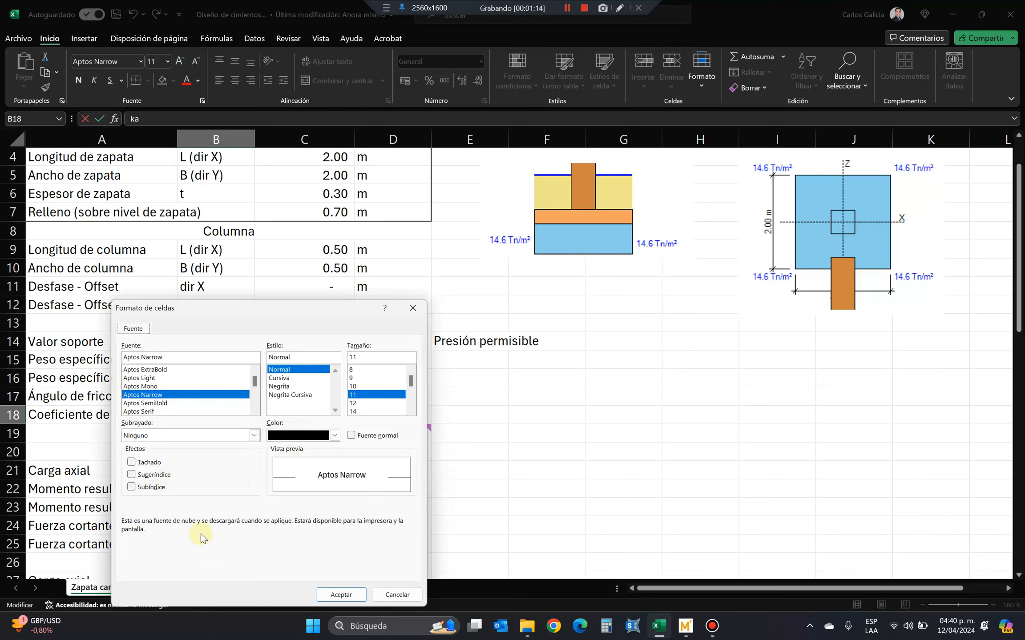
left_click(132, 487)
left_click(338, 594)
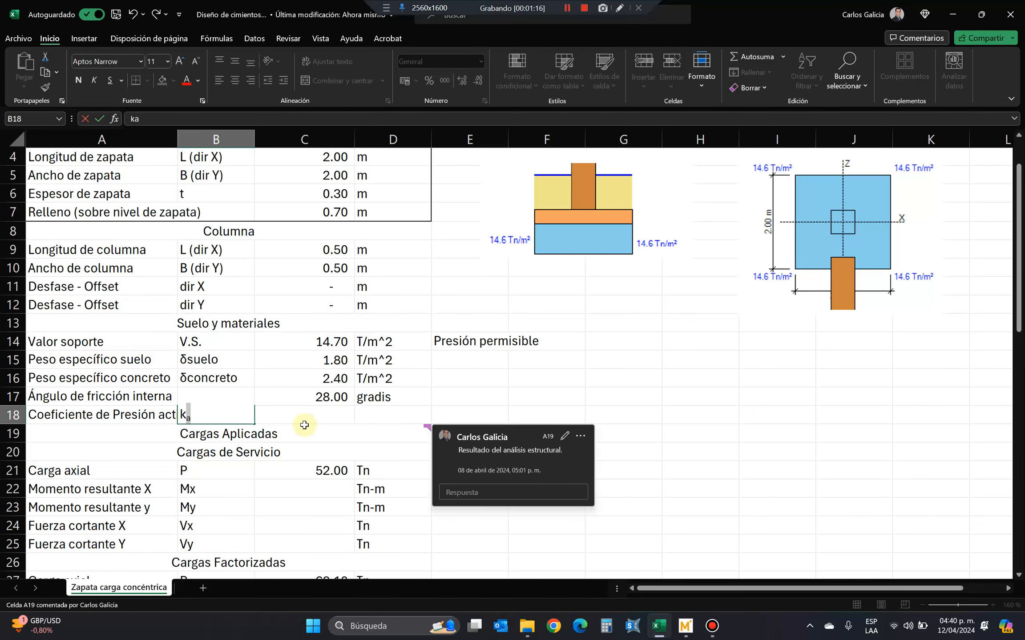
key("Return")
Set the active pressure coefficient to 0.36 in C18 and enter "-" as its unit in D18.
left_click(300, 418)
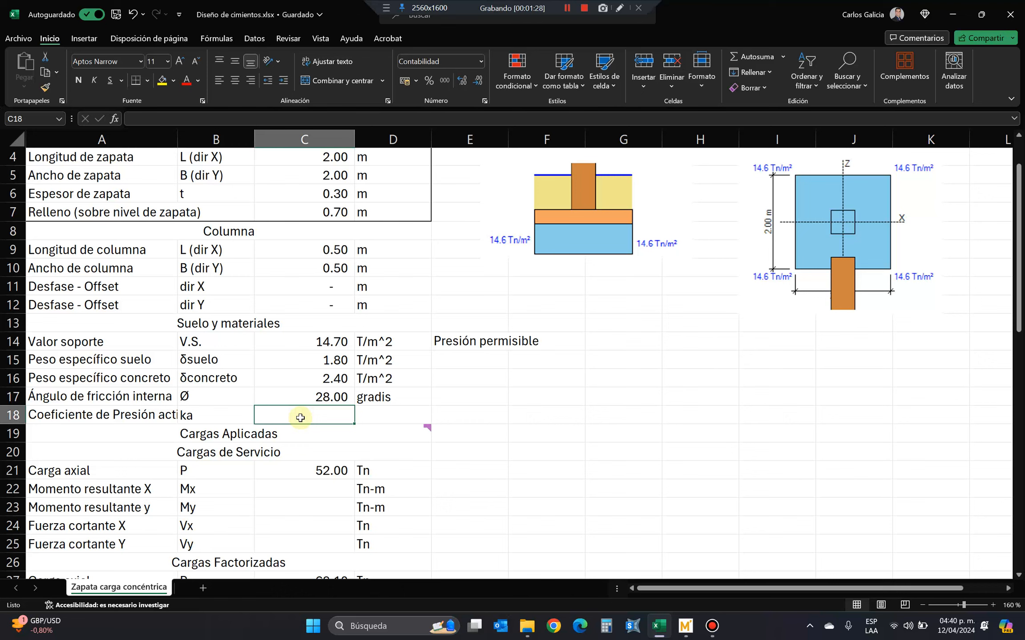
type("0.36")
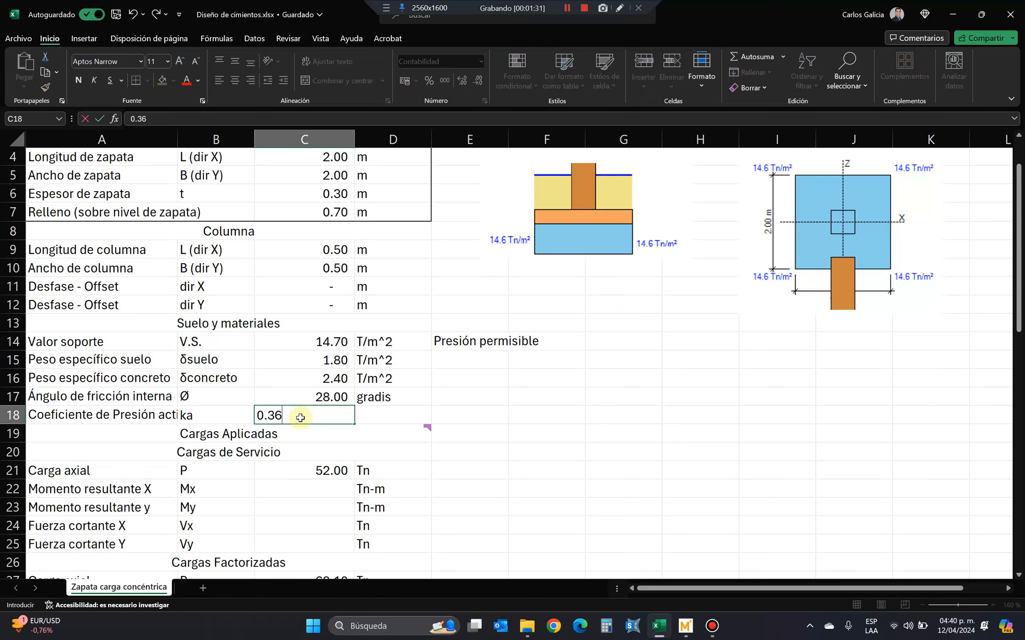
key("Return")
key("Up")
key("Right")
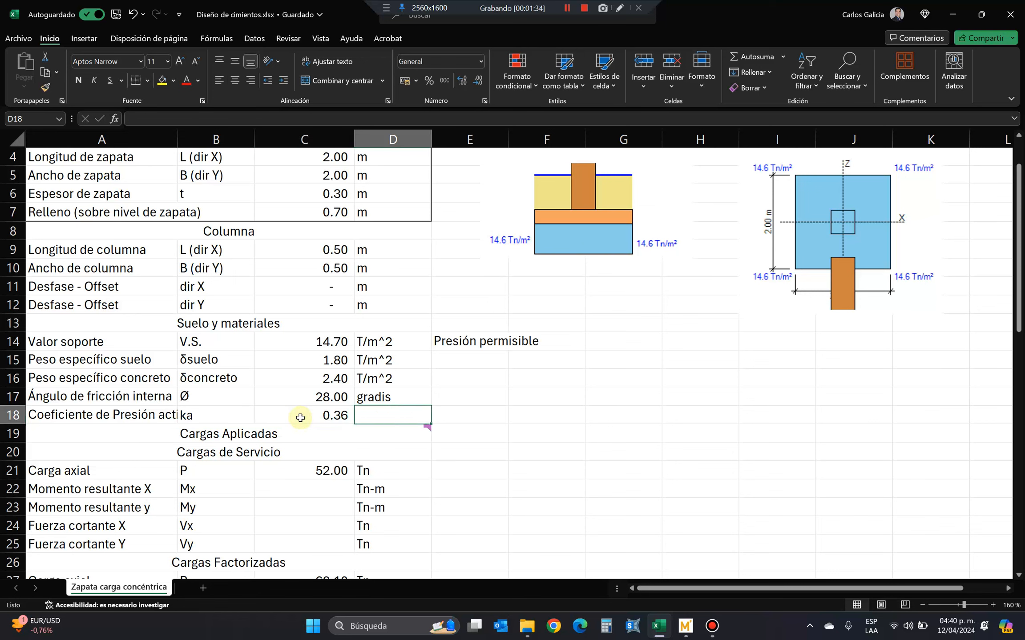
type("-")
key("Return")
Review the Cargas de Servicio and Cargas Factorizadas blocks under Cargas Aplicadas.
scroll(285, 434, "down", 2)
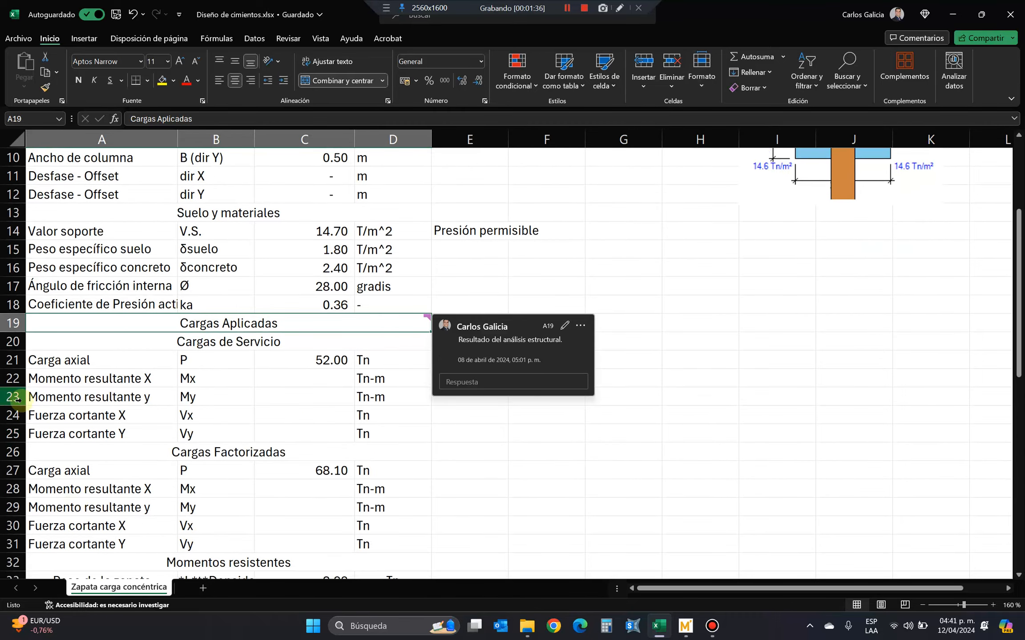
scroll(200, 463, "down", 1)
left_click_drag(135, 289, 263, 378)
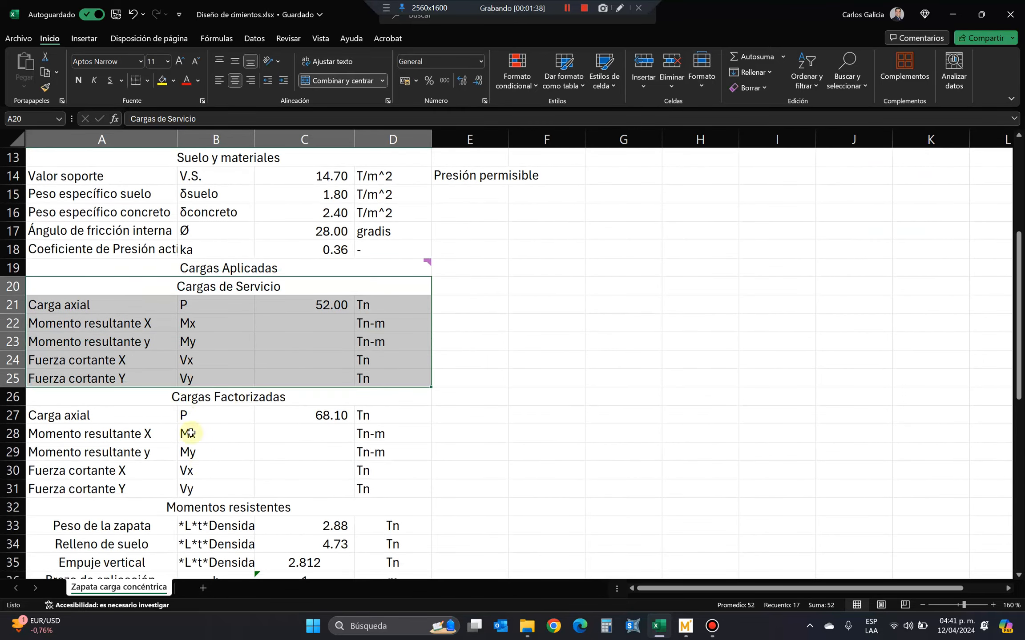
scroll(190, 433, "down", 2)
left_click_drag(147, 292, 321, 388)
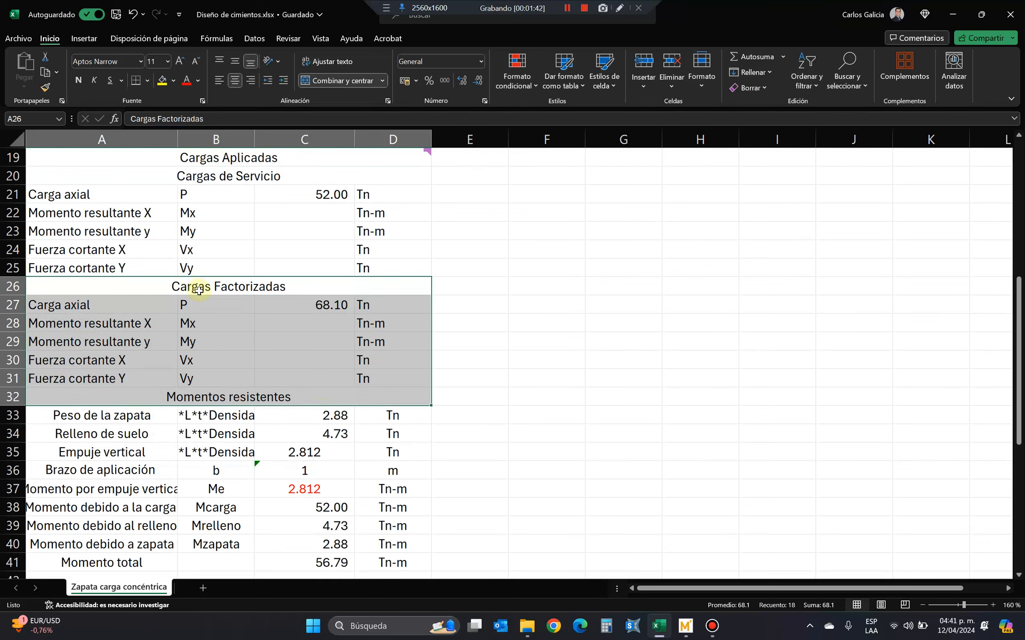
left_click_drag(182, 178, 206, 263)
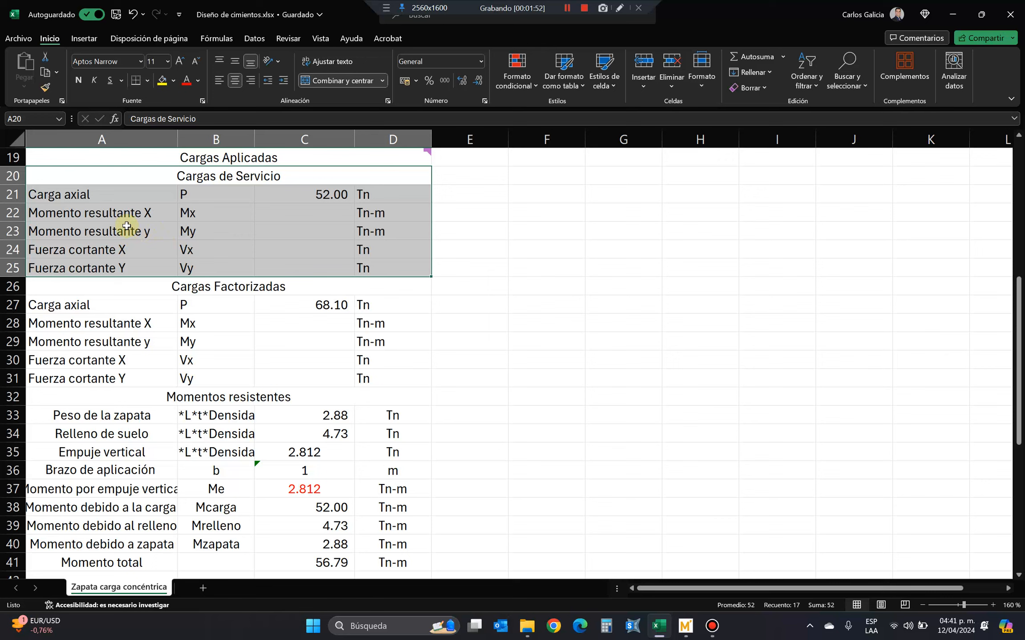
left_click(566, 9)
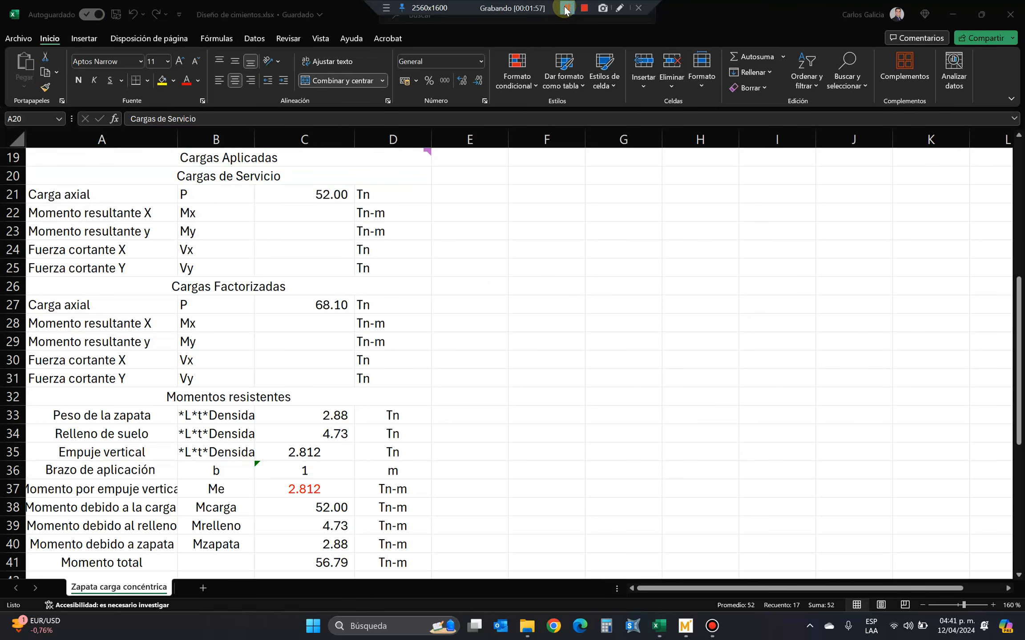
left_click(566, 8)
left_click(565, 9)
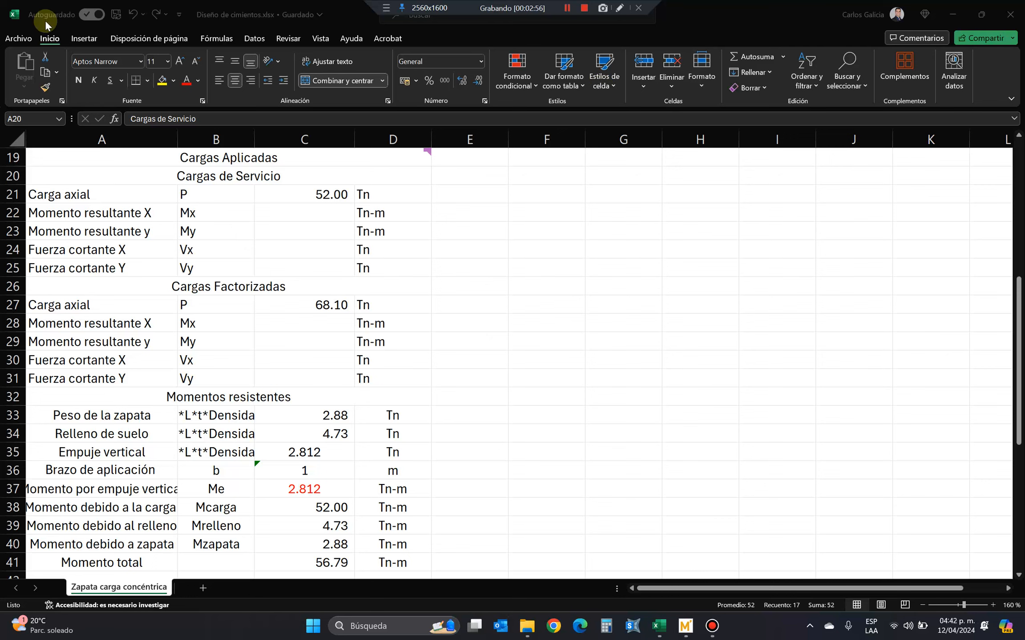
Copy row 18 with the active pressure coefficient and insert the copy as a new row above Cargas Aplicadas.
scroll(297, 434, "down", 5)
scroll(274, 431, "up", 1)
scroll(271, 434, "up", 7)
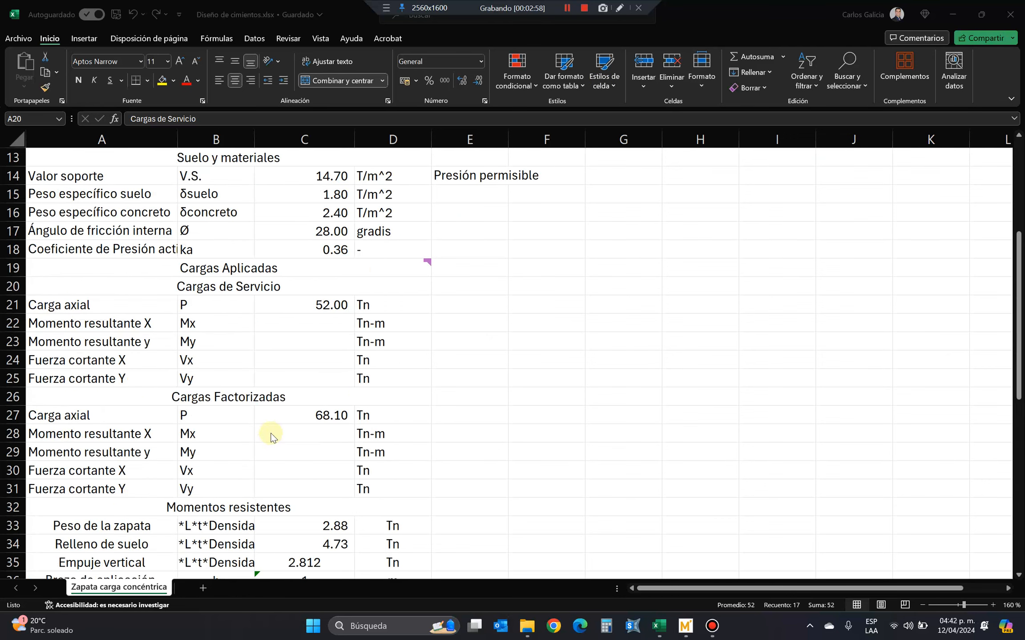
left_click(13, 305)
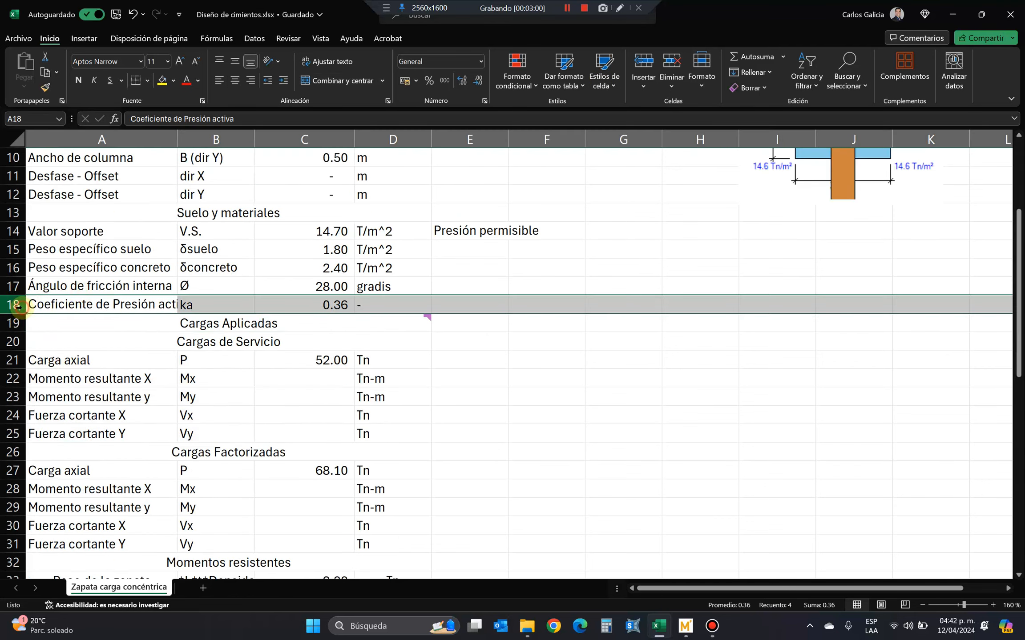
right_click(12, 306)
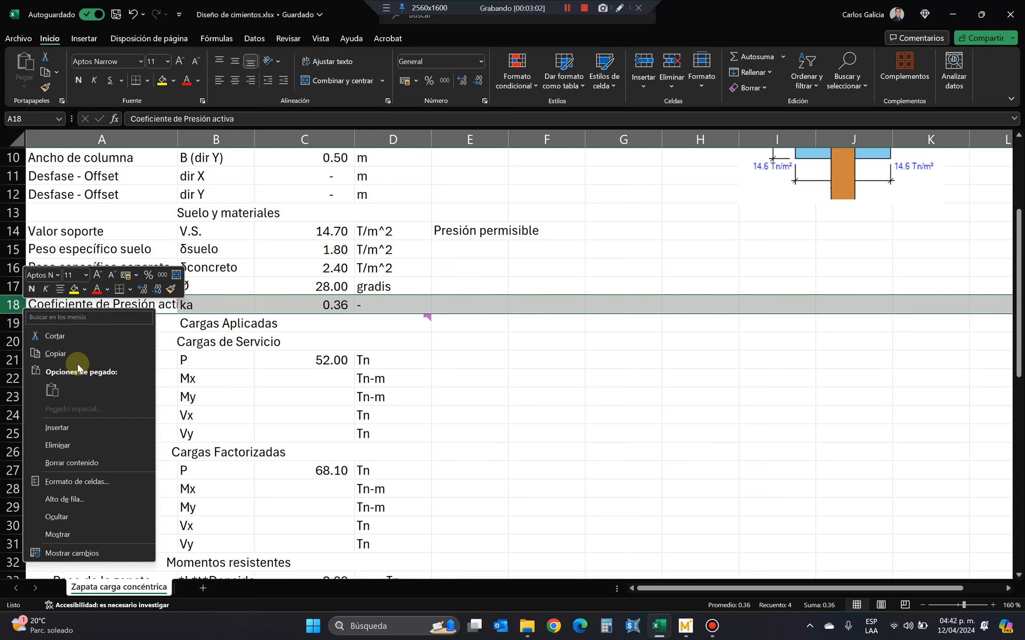
left_click(67, 354)
right_click(10, 323)
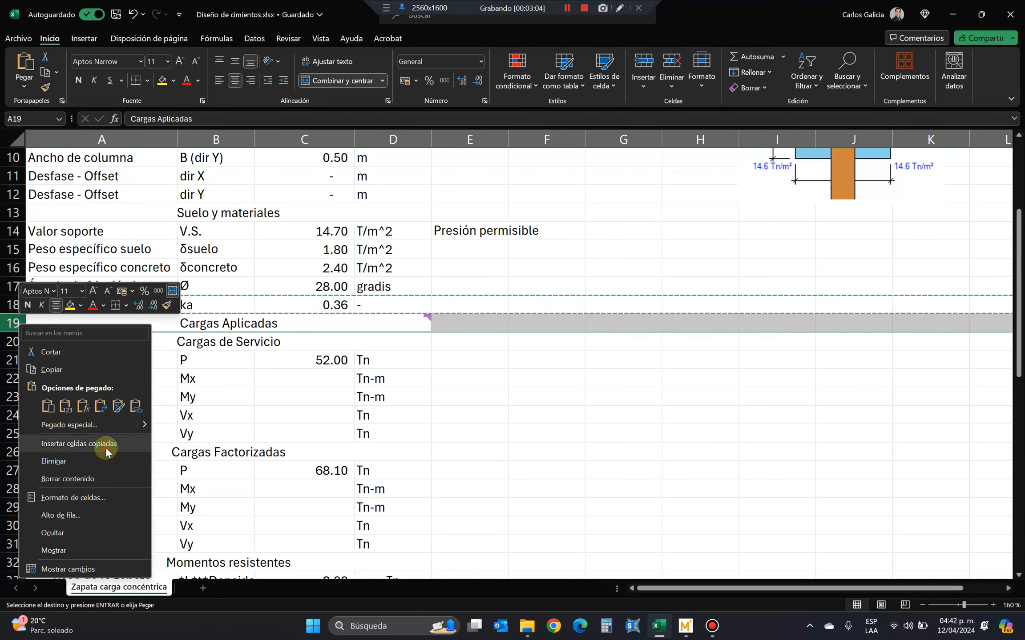
left_click(79, 443)
Change the copied label in A19 to "Coeficiente de Presión pasiva".
double_click(96, 323)
key("End")
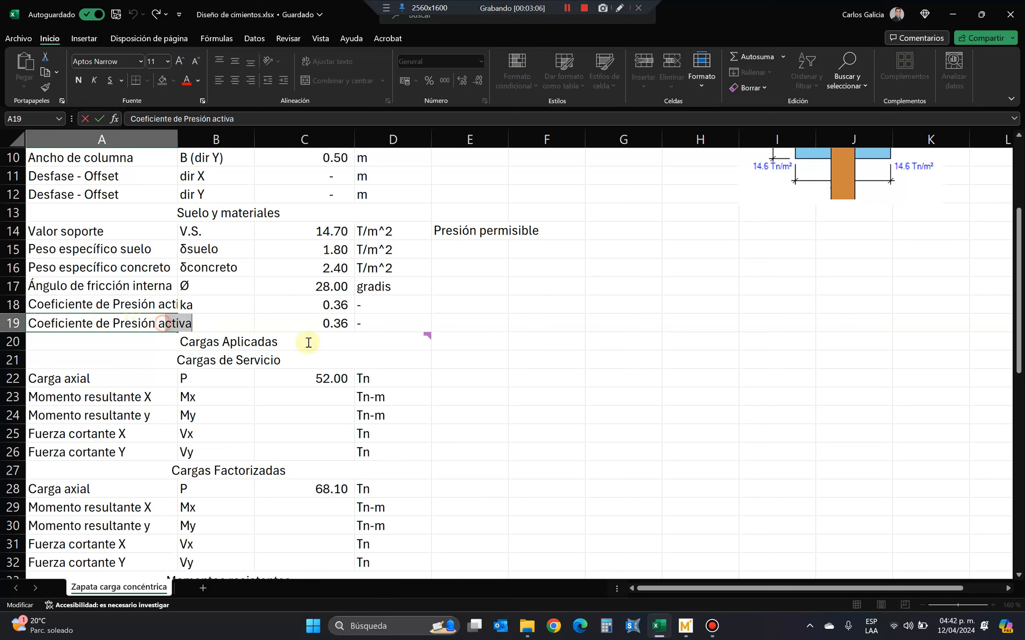
key("BackSpace")
key("BackSpace")
key("BackSpace")
key("BackSpace")
key("BackSpace")
key("BackSpace")
type("pasiva")
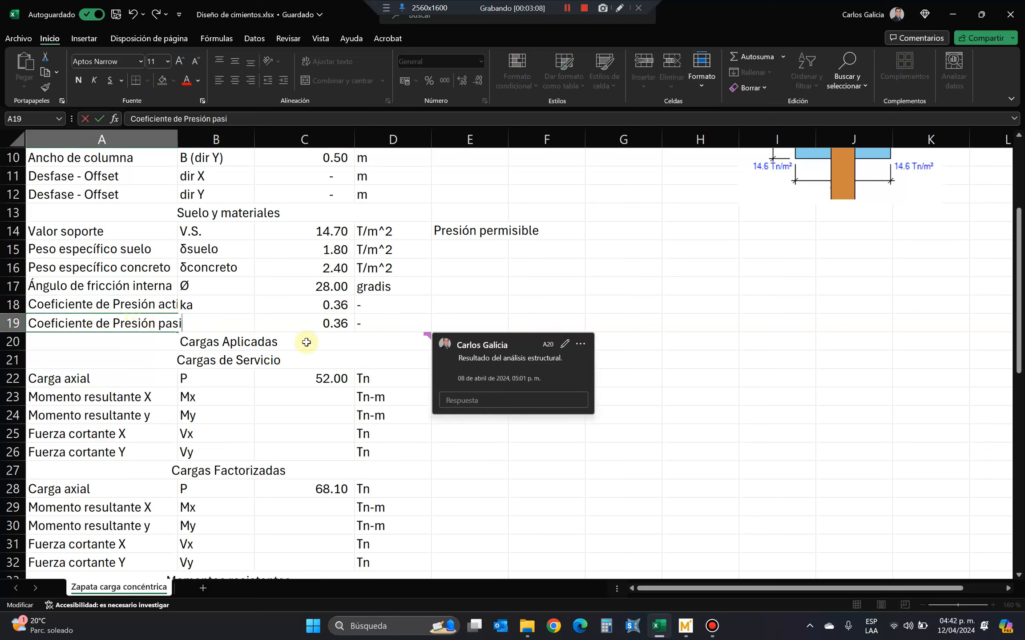
key("Return")
key("Up")
Enter the symbol kp for the passive pressure coefficient in B19 and format its letter p as a subscript.
key("Right")
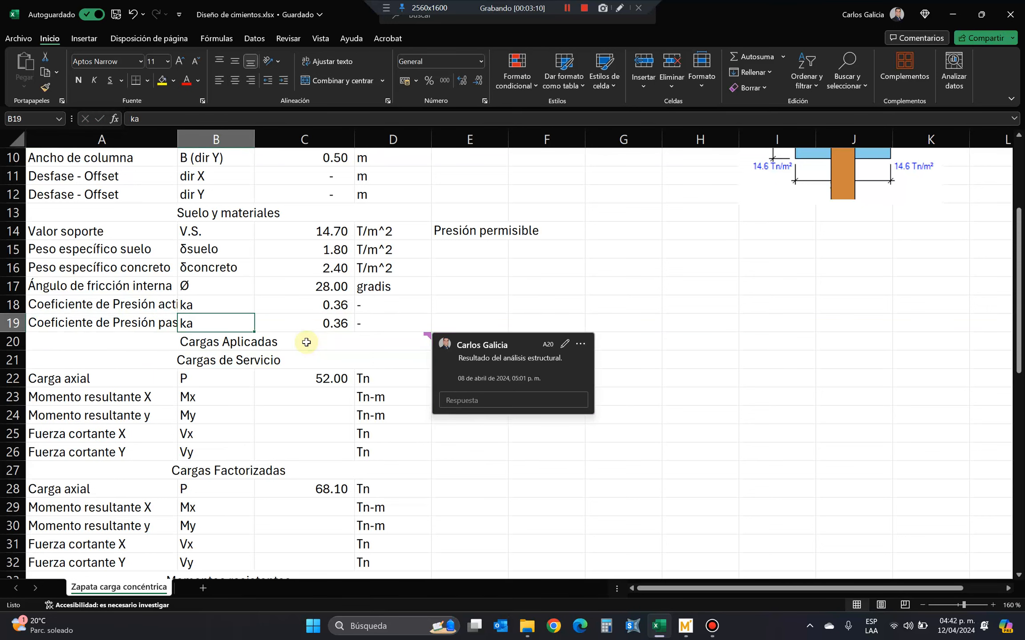
type("k")
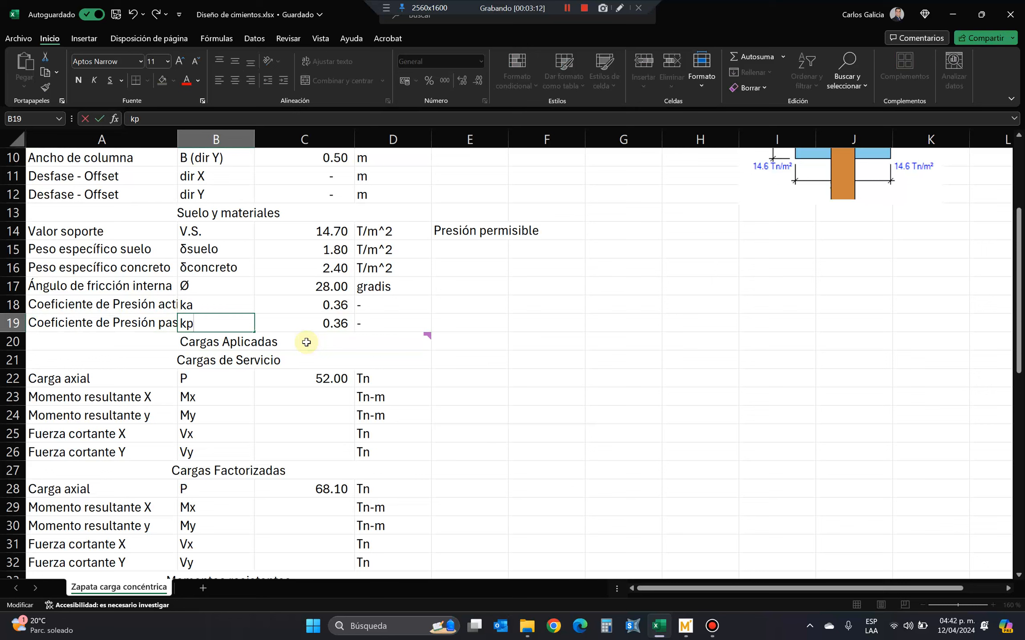
type("p")
key("Left")
key("Right")
key("Right")
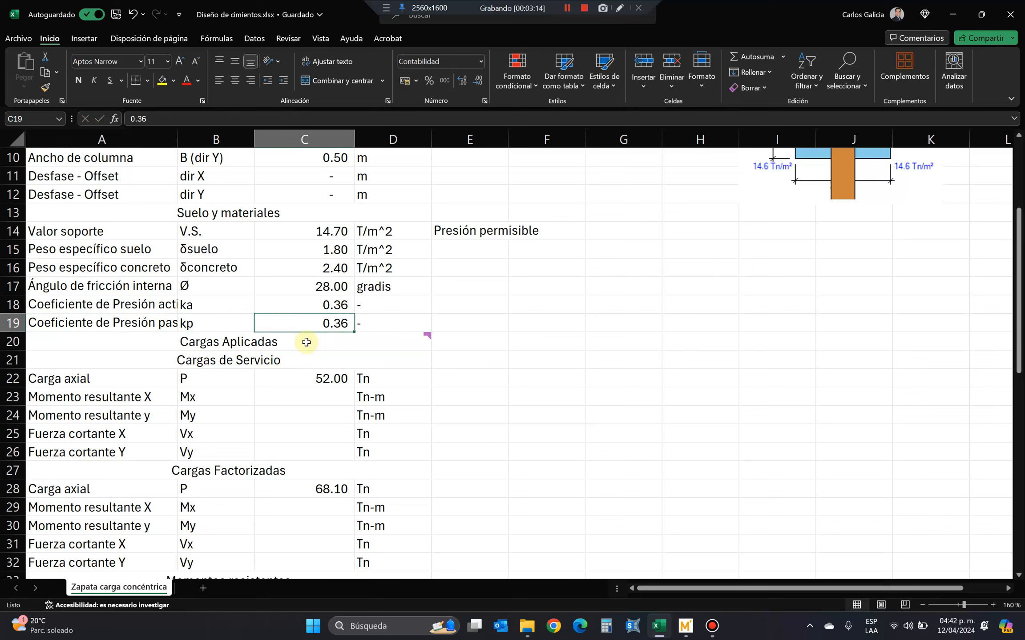
key("Left")
key("F2")
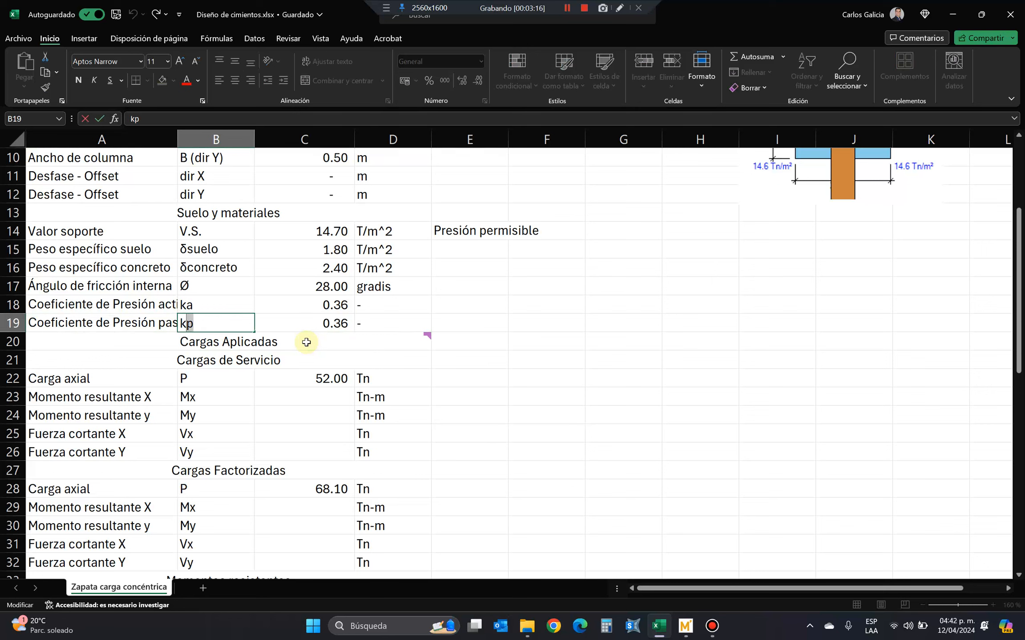
right_click(196, 329)
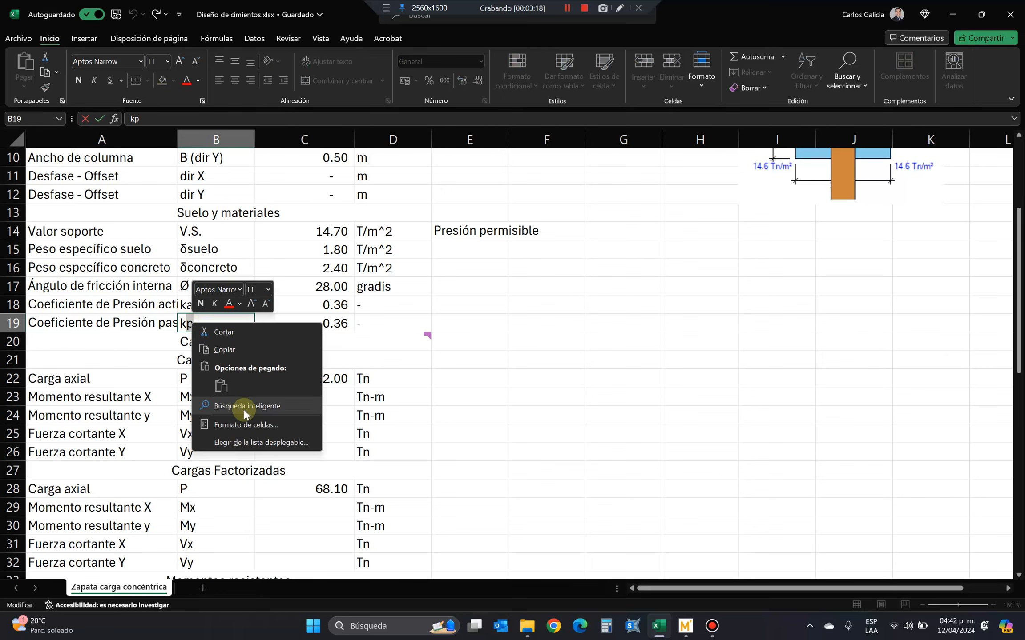
left_click(260, 425)
left_click(143, 451)
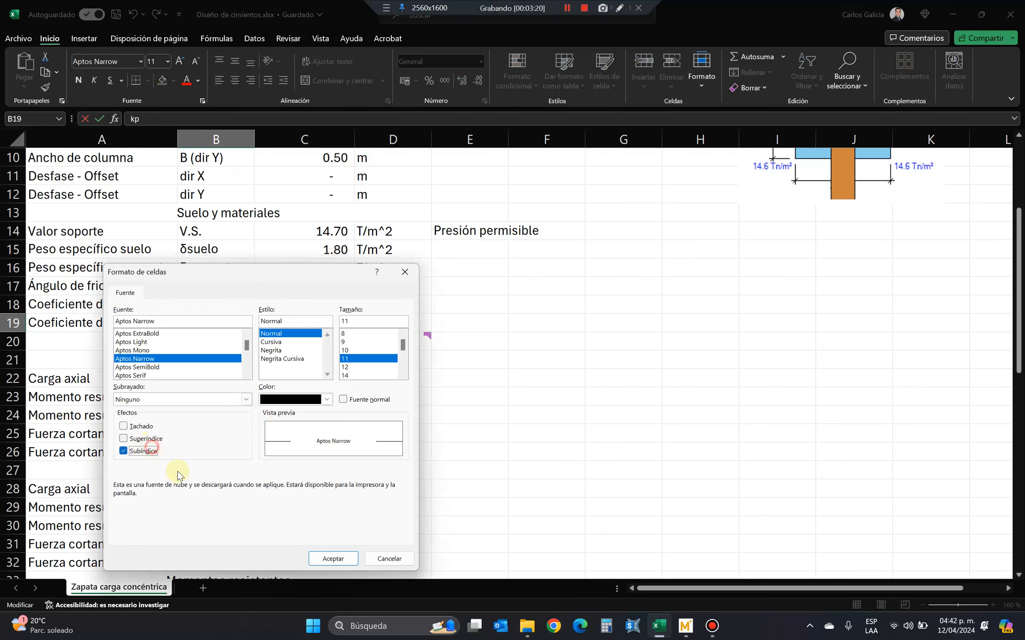
left_click(332, 558)
key("Return")
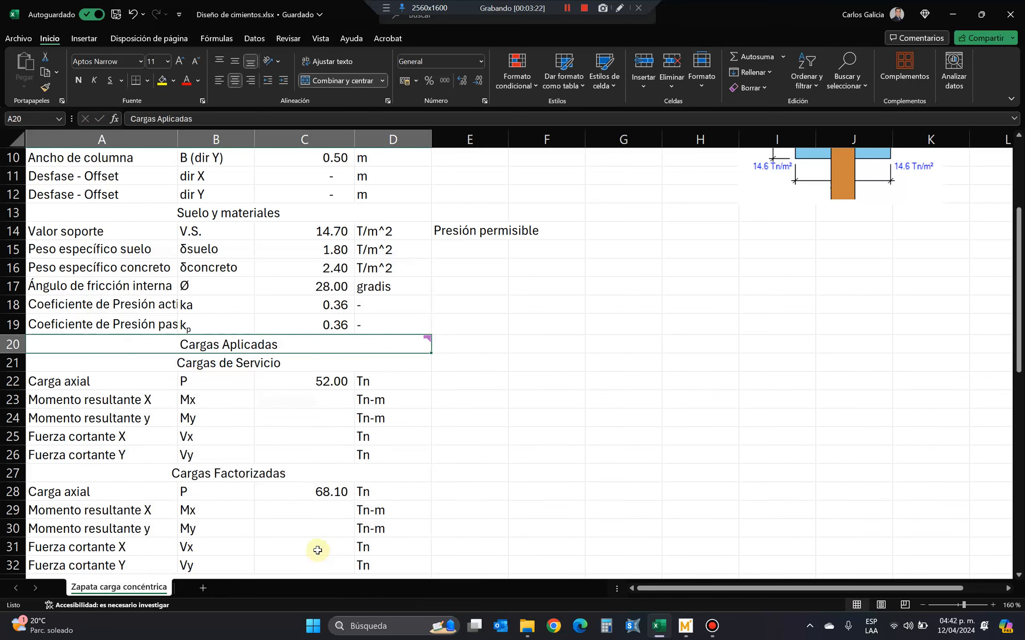
Copy the subscripted symbol from B19 into B18 and change its subscript to a, so it reads ka.
key("Up")
key("ctrl+c")
key("Up")
key("Return")
key("F2")
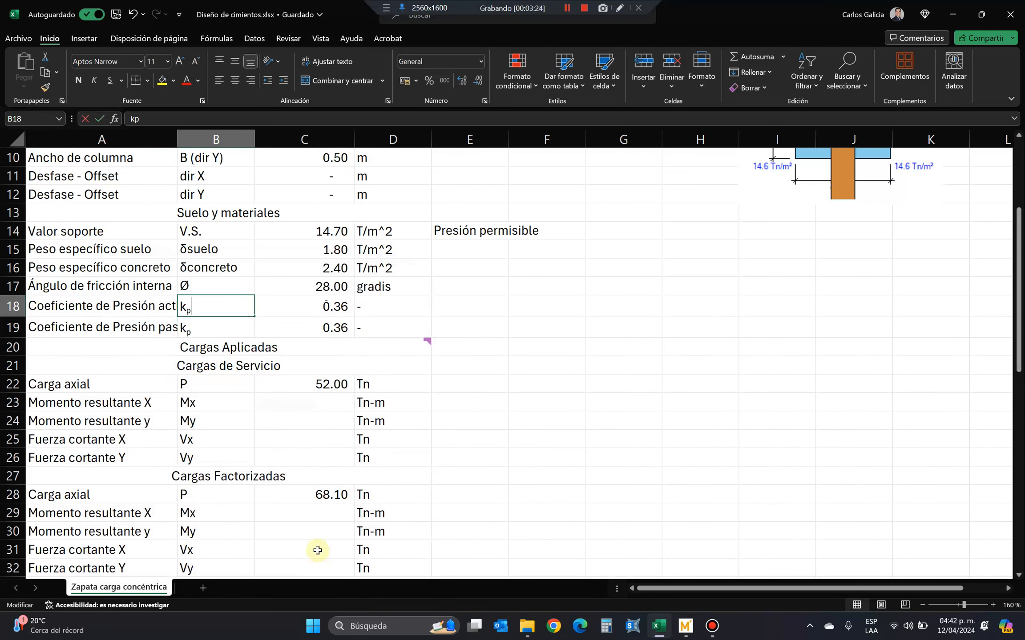
type("aa")
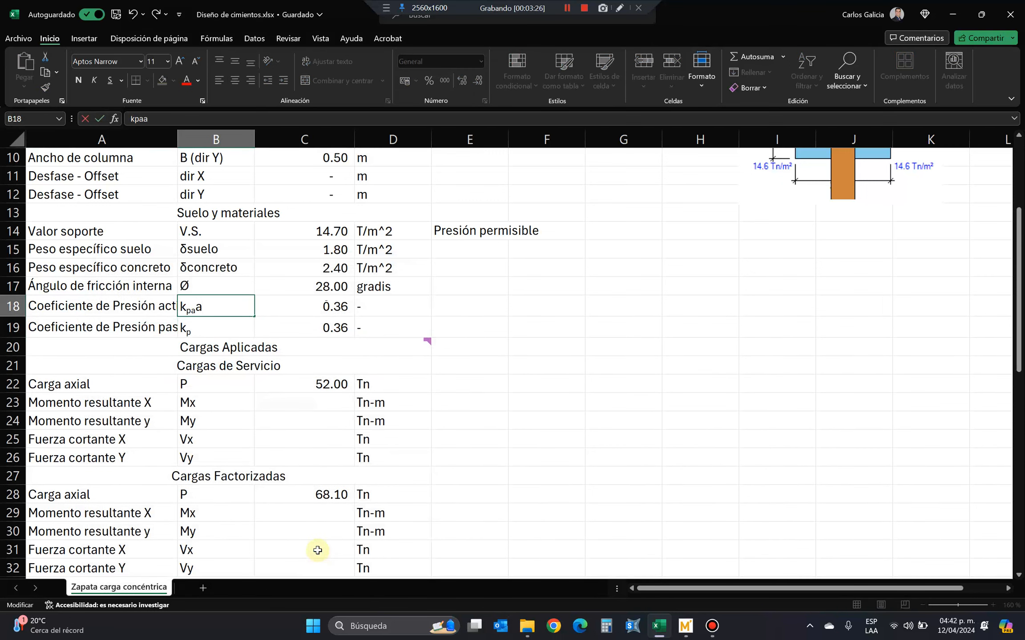
key("Left")
key("Left")
key("BackSpace")
key("Return")
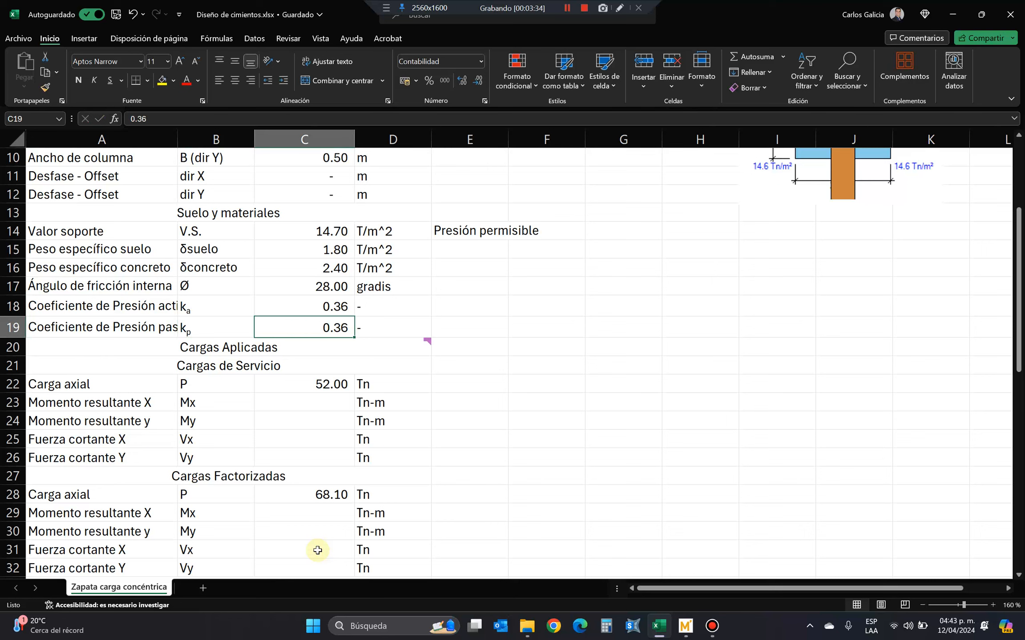
Calculate the passive pressure coefficient in C19 as the inverse of the active one with the formula +1/C18.
type("+1/")
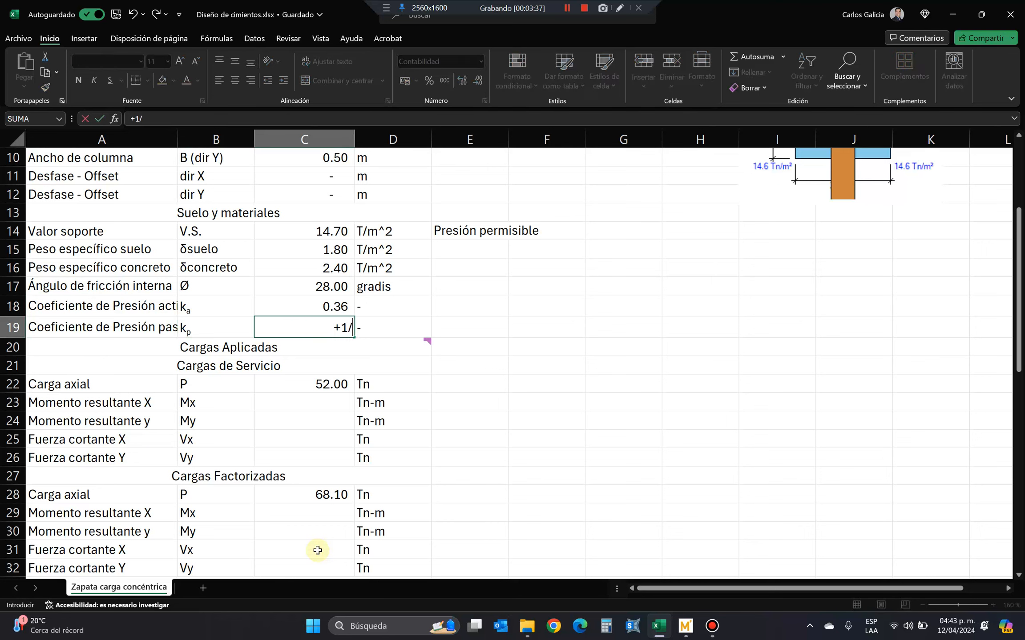
key("Up")
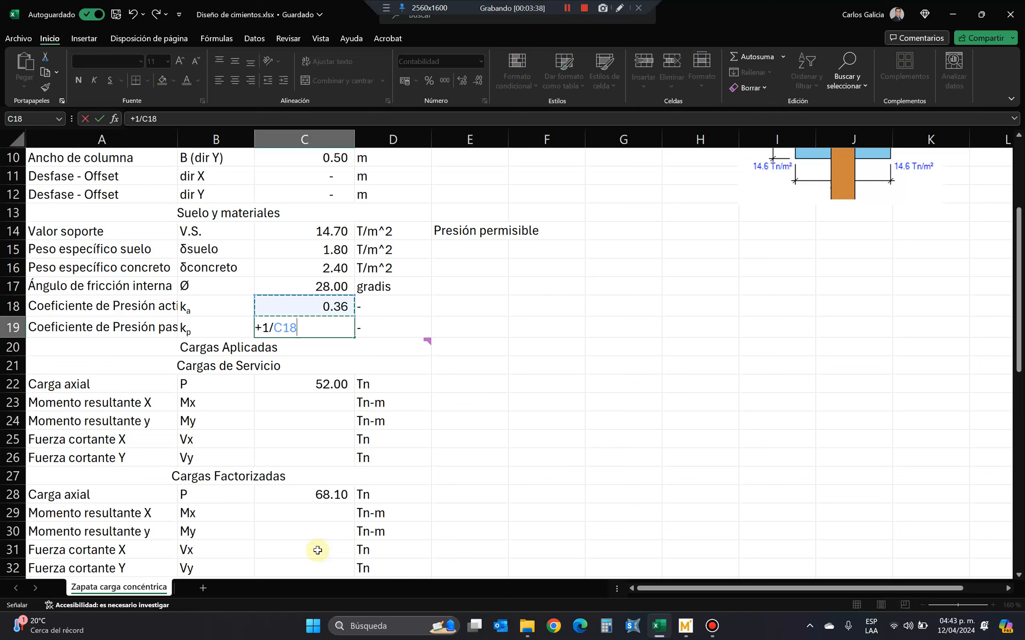
key("Return")
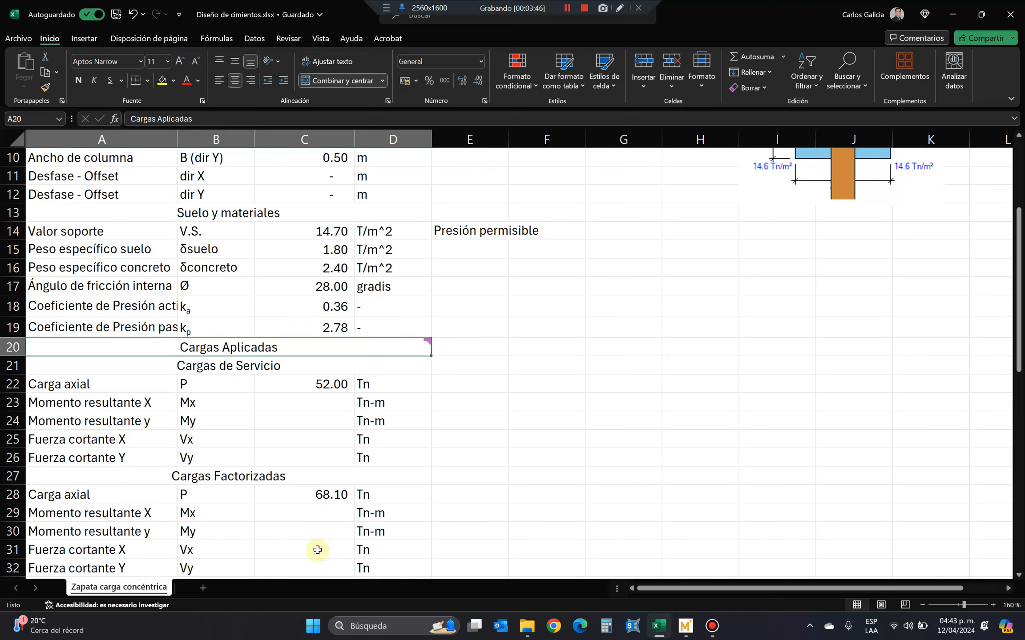
Insert a copy of row 19 above Cargas Aplicadas and clear the contents of A20:D20.
left_click_drag(159, 297, 363, 328)
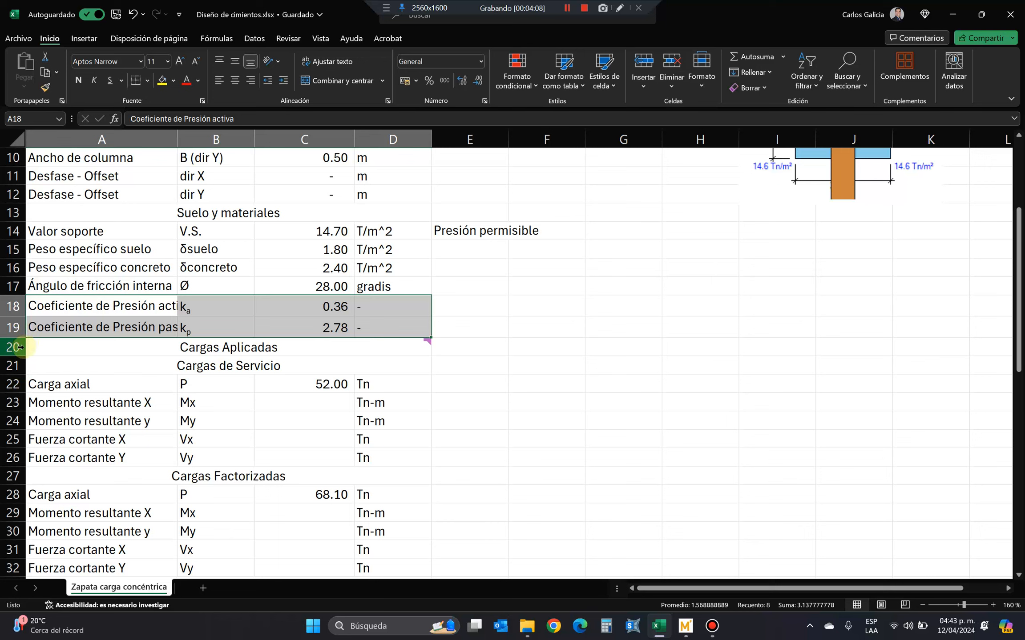
left_click(16, 329)
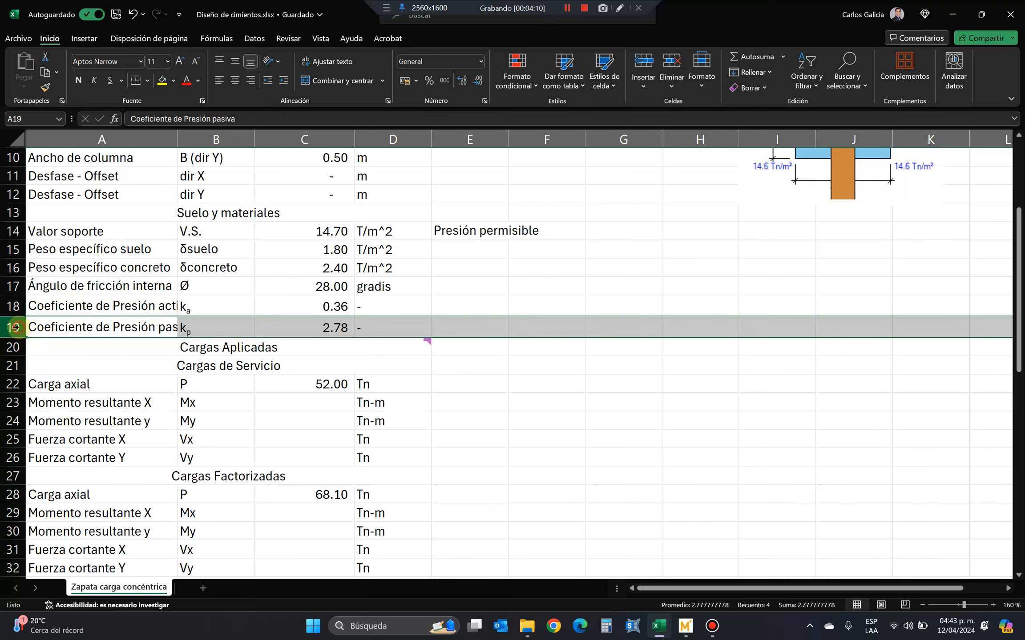
right_click(15, 330)
left_click(47, 368)
left_click(16, 349)
right_click(16, 349)
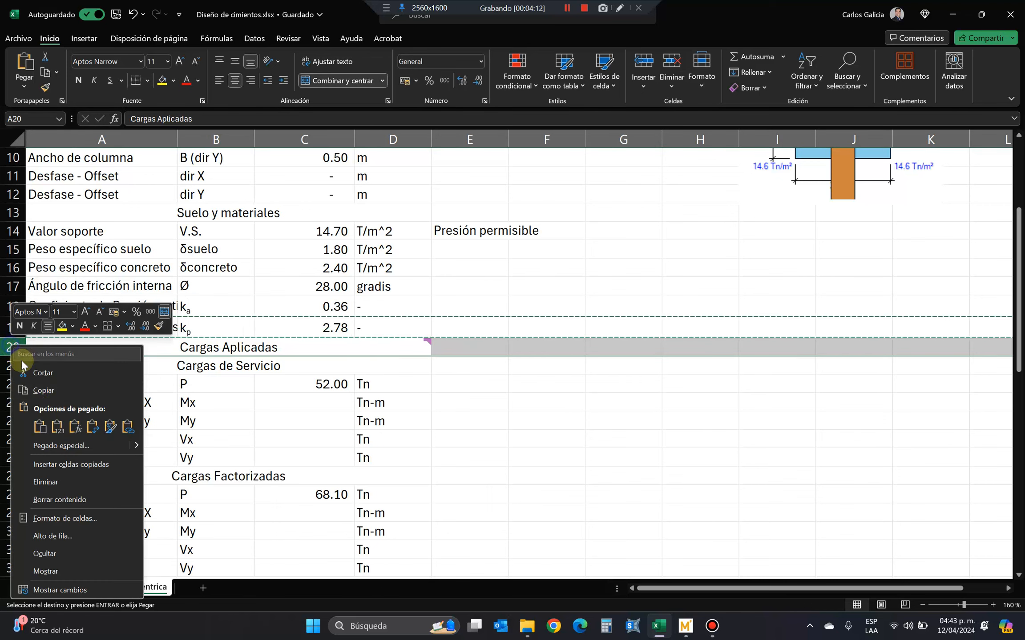
left_click(75, 465)
left_click_drag(169, 351, 385, 350)
key("Escape")
key("Delete")
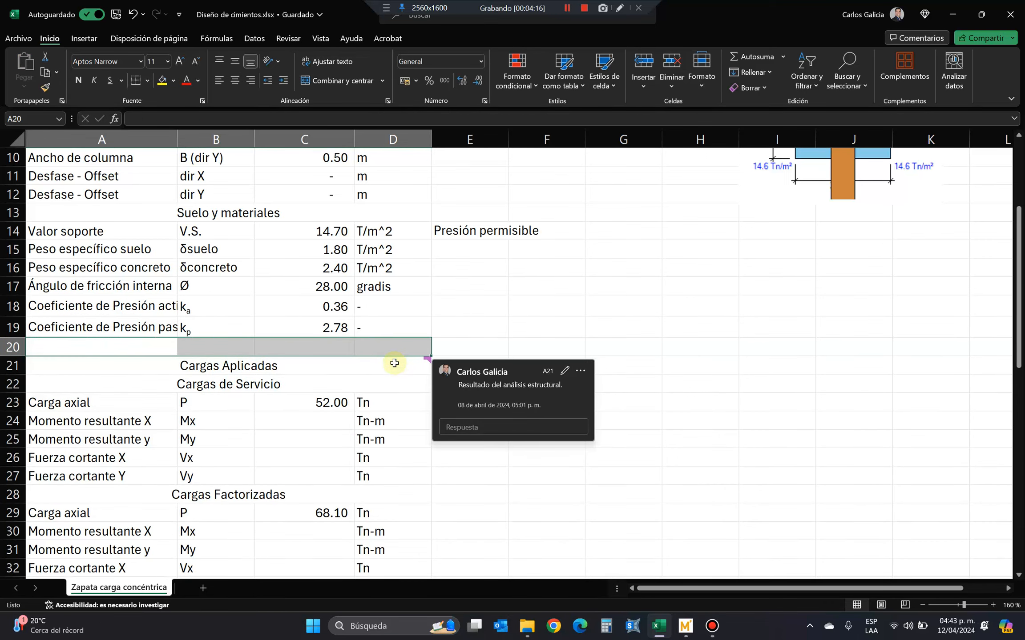
Enter the label "Presión a media profundidad" in A20, below the passive pressure coefficient.
left_click(135, 343)
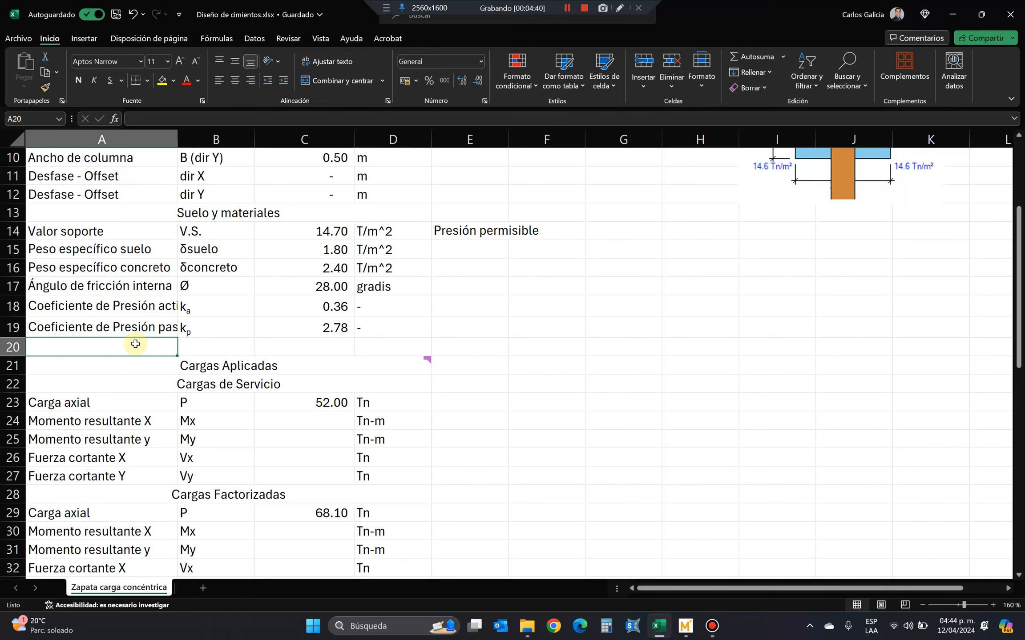
type("Presión a")
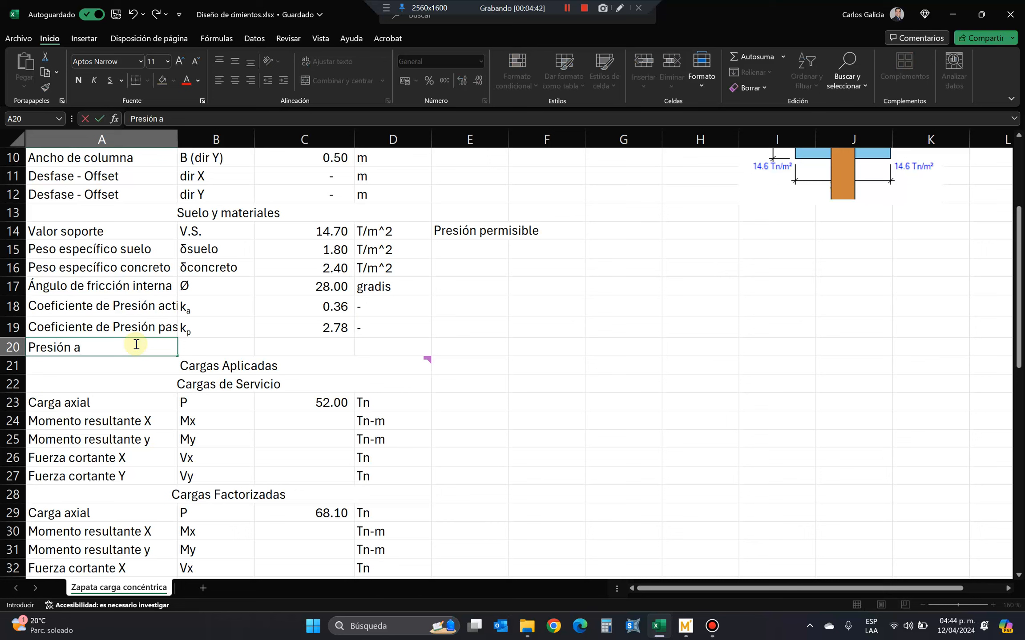
type(" media profundida")
key("Return")
key("Up")
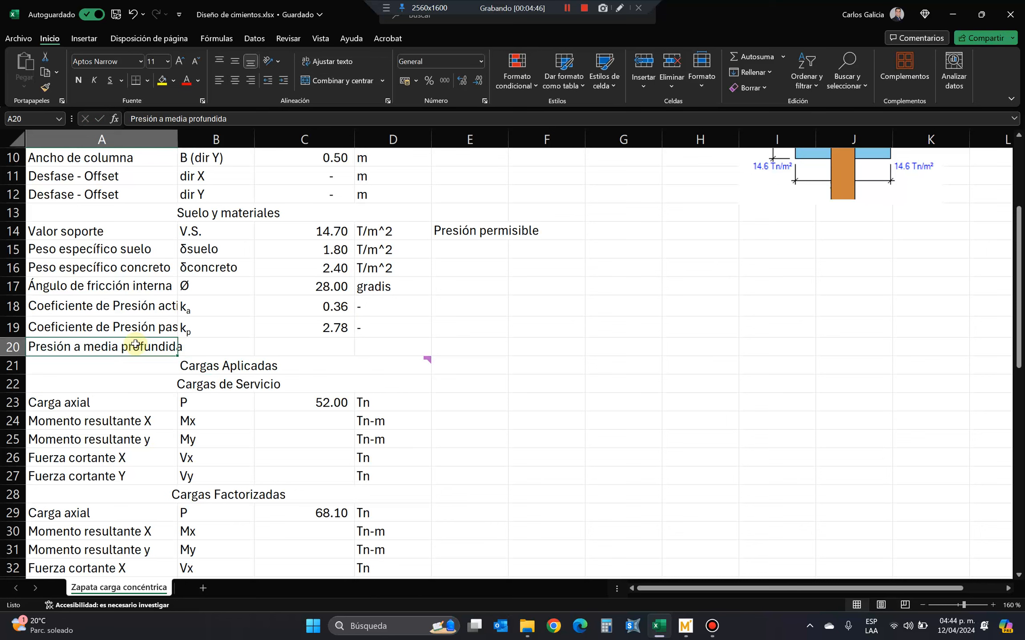
key("F2")
type("d")
key("Tab")
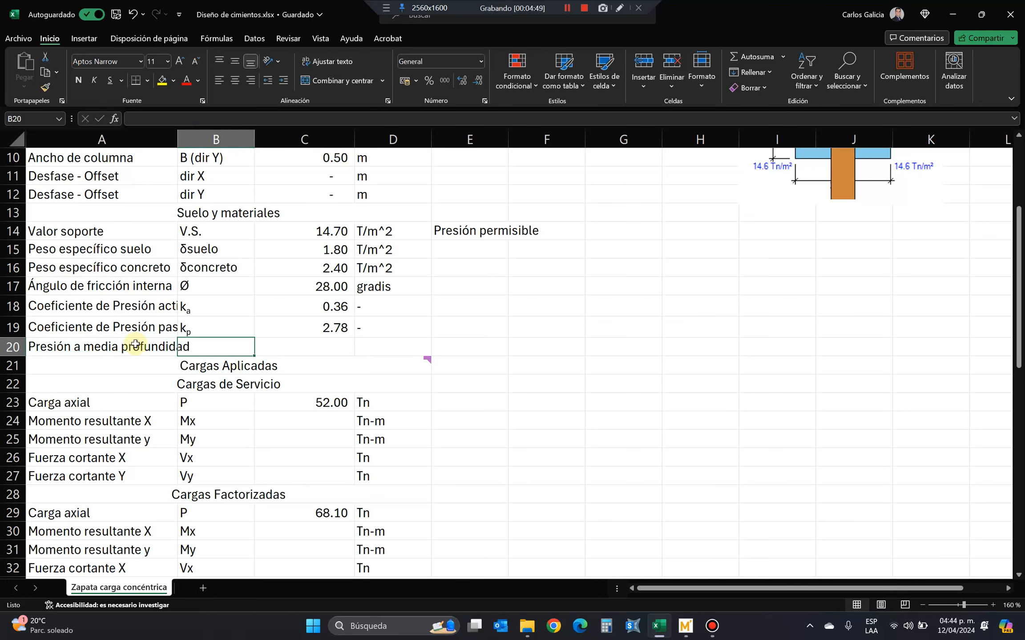
Start the mid-depth pressure formula in C20 by multiplying the passive coefficient C19 by the soil's specific weight C15.
key("Tab")
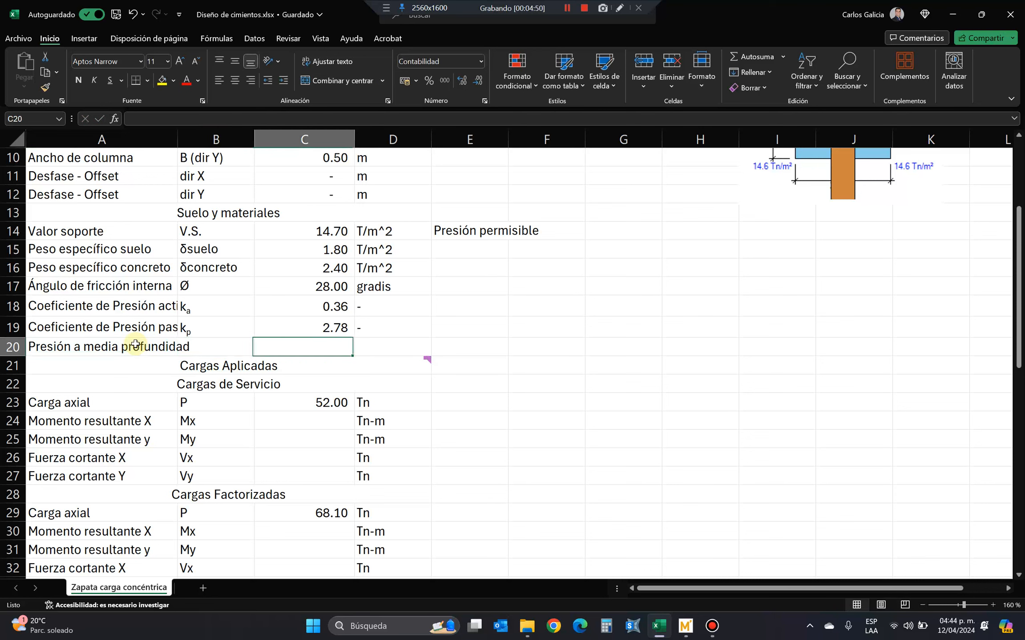
type("+")
key("Up")
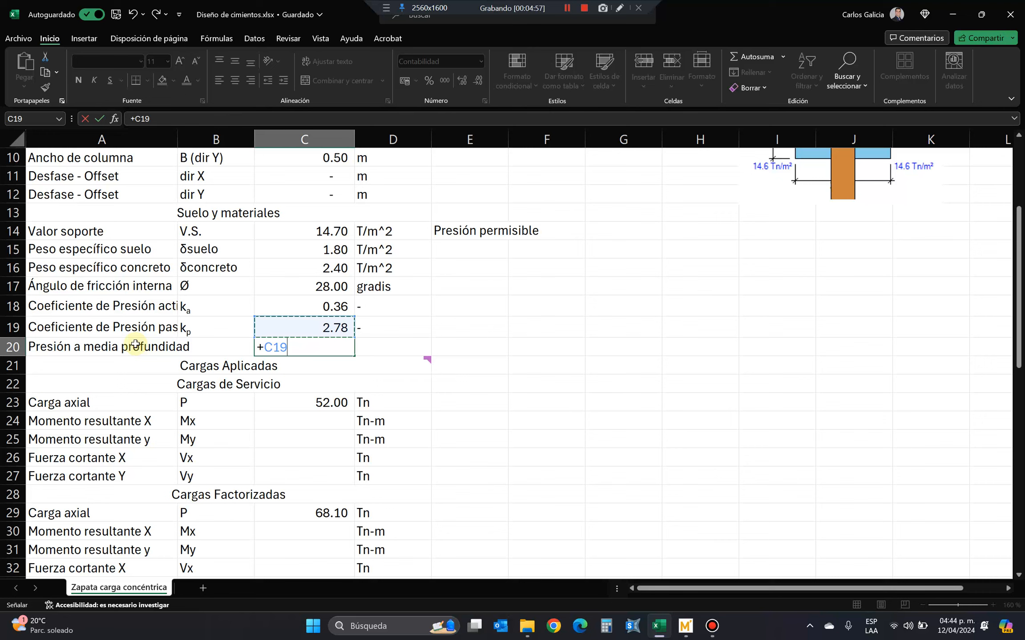
type("*")
key("Up")
key("Up")
key("Up")
key("Up")
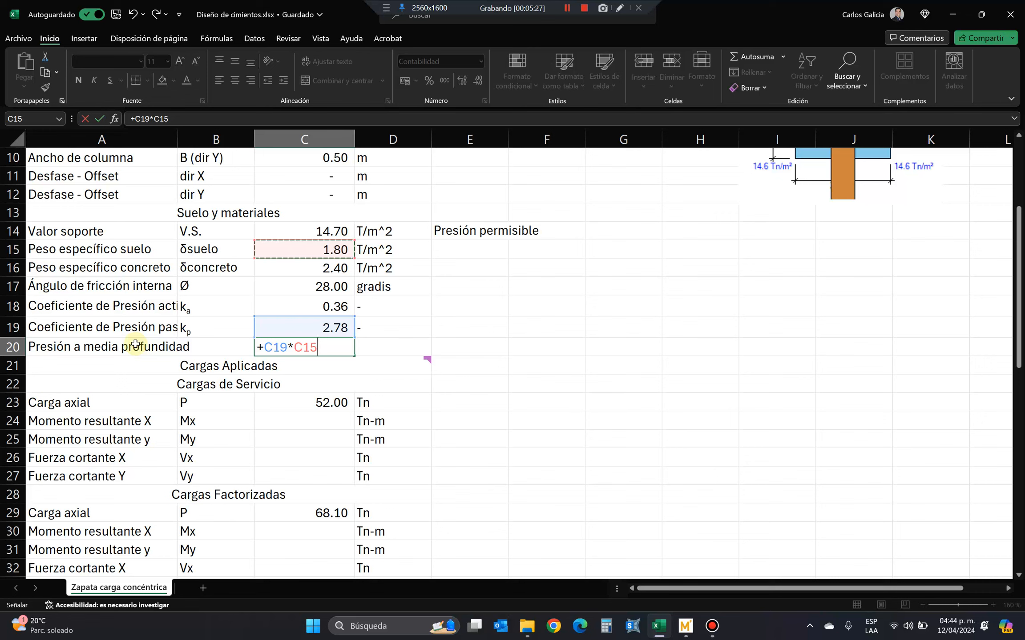
type("*")
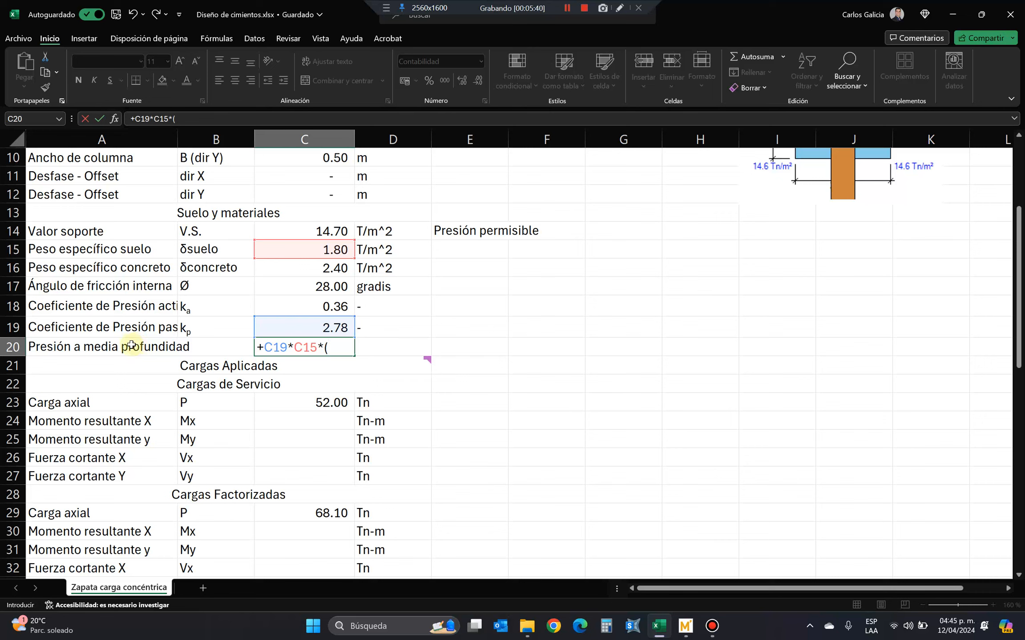
Multiply the C20 formula by the mid-depth term (C7+(C6/2)), adding the fill height to half the footing thickness.
scroll(270, 296, "up", 3)
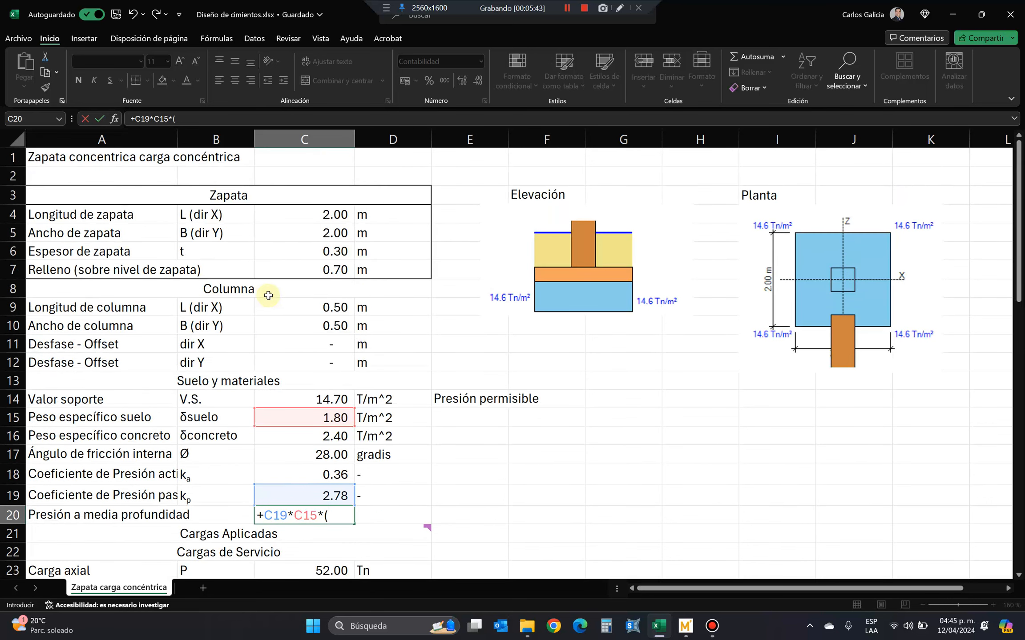
left_click(315, 267)
type("+")
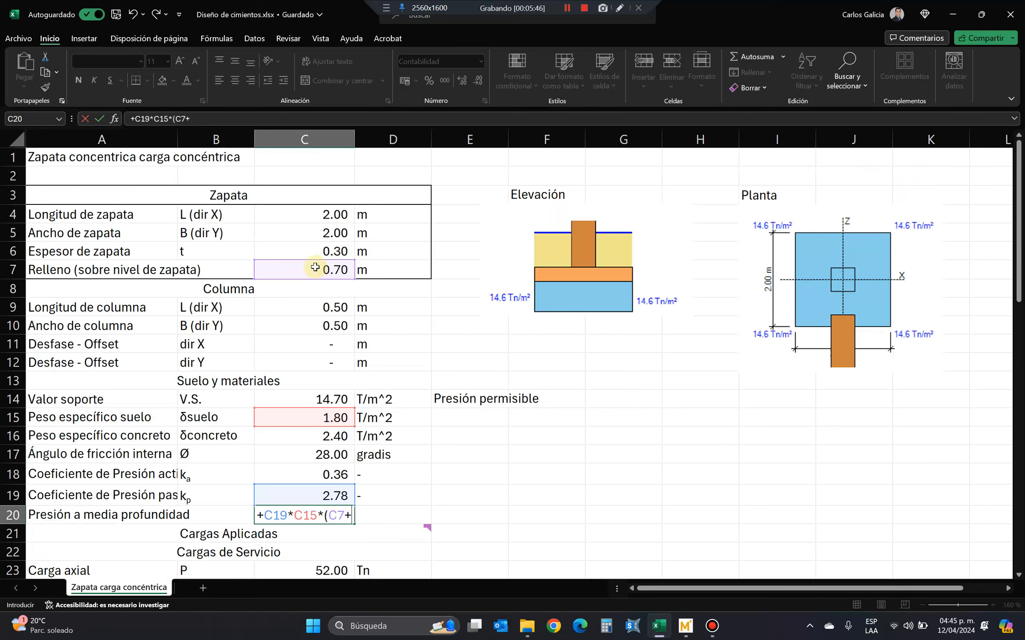
type("(")
left_click(324, 251)
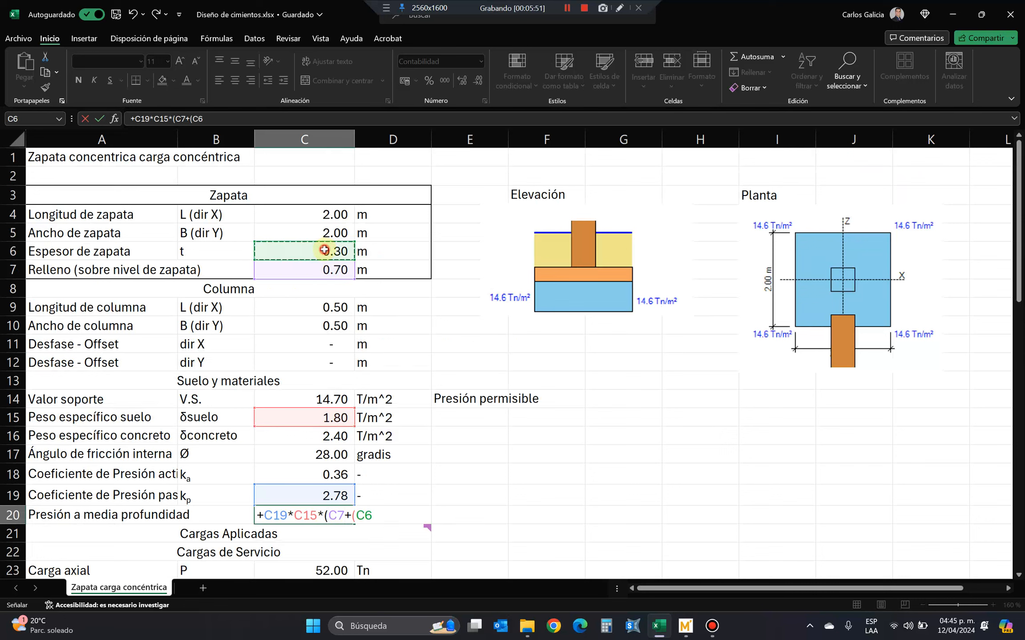
type("/2)")
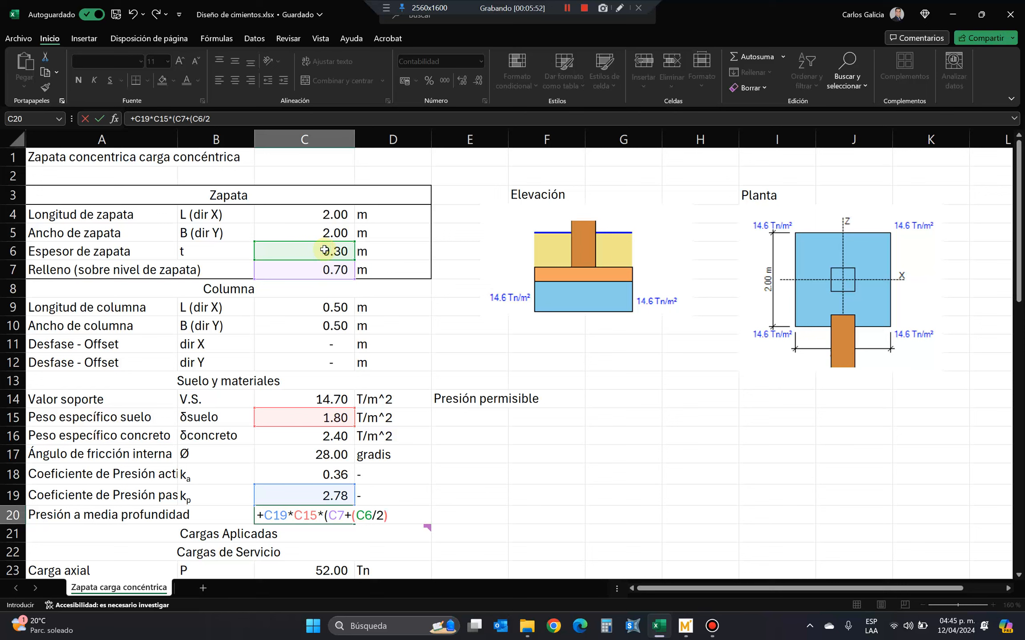
type(")")
Annotate the elevation drawing with a force arrow and pressure diagram beside the footing, and erase all the marks.
left_click(619, 8)
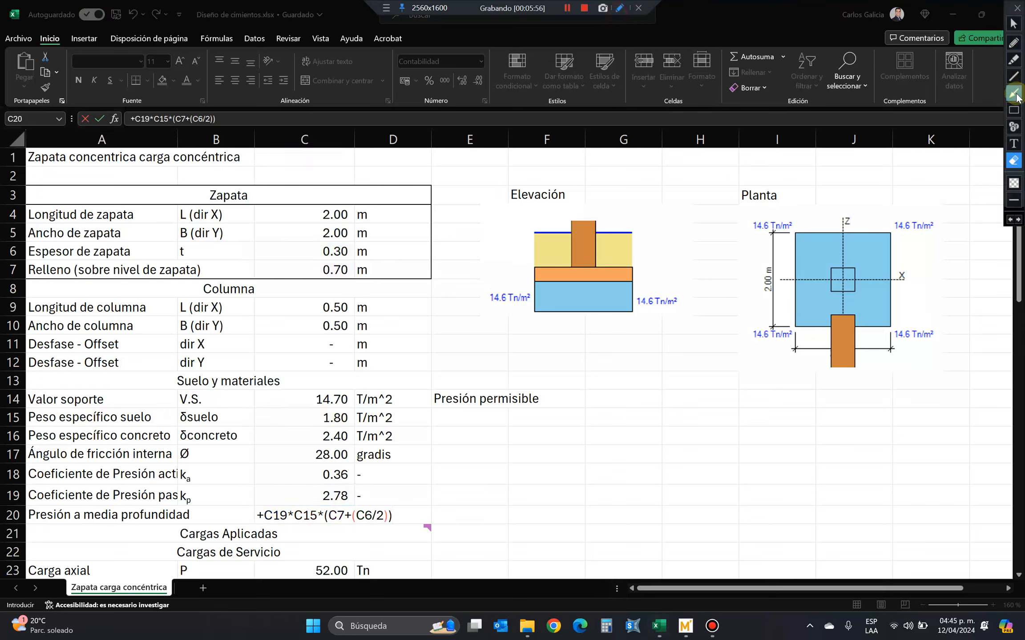
left_click(1016, 94)
left_click_drag(716, 272, 633, 270)
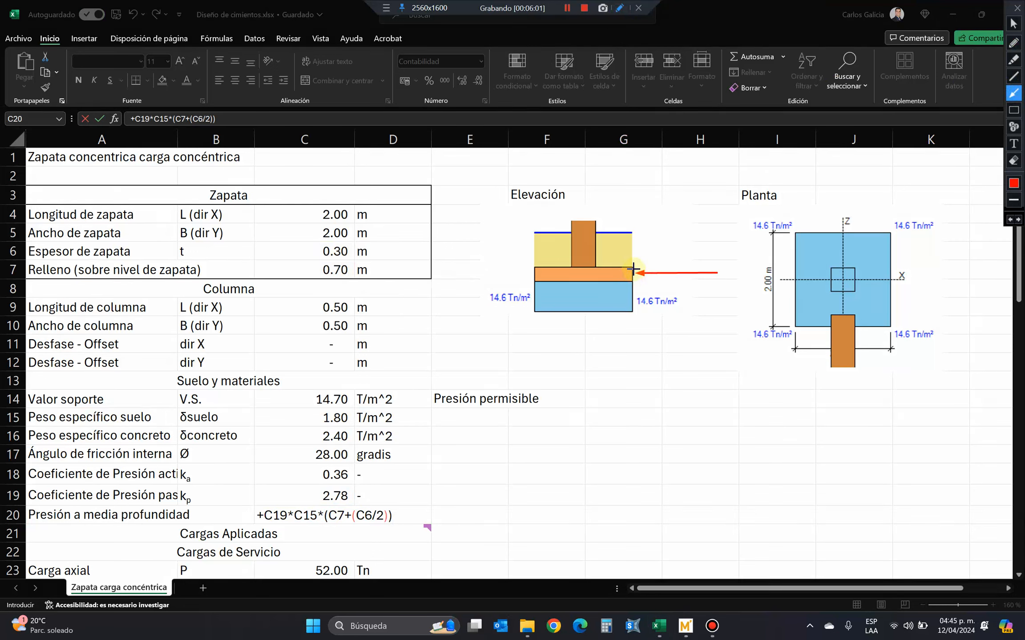
left_click(1013, 76)
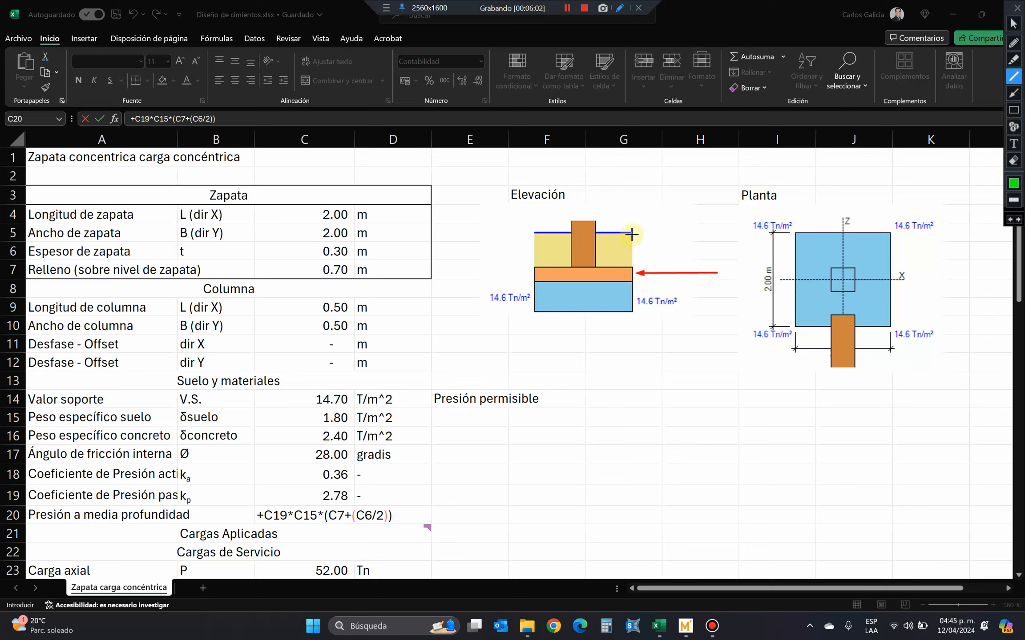
left_click_drag(631, 235, 633, 274)
left_click_drag(634, 232, 668, 275)
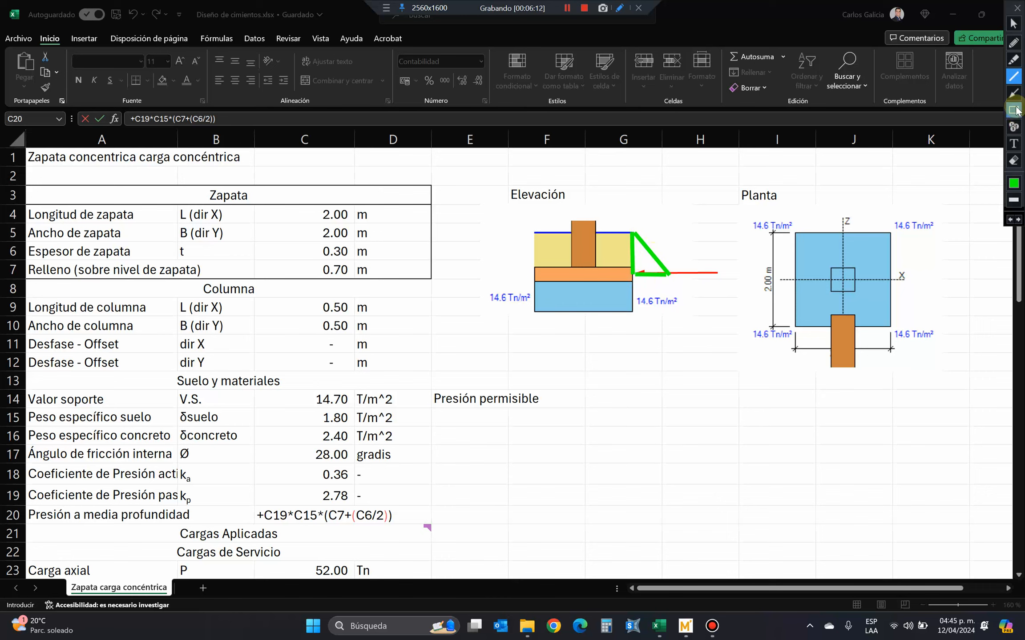
left_click(1009, 222)
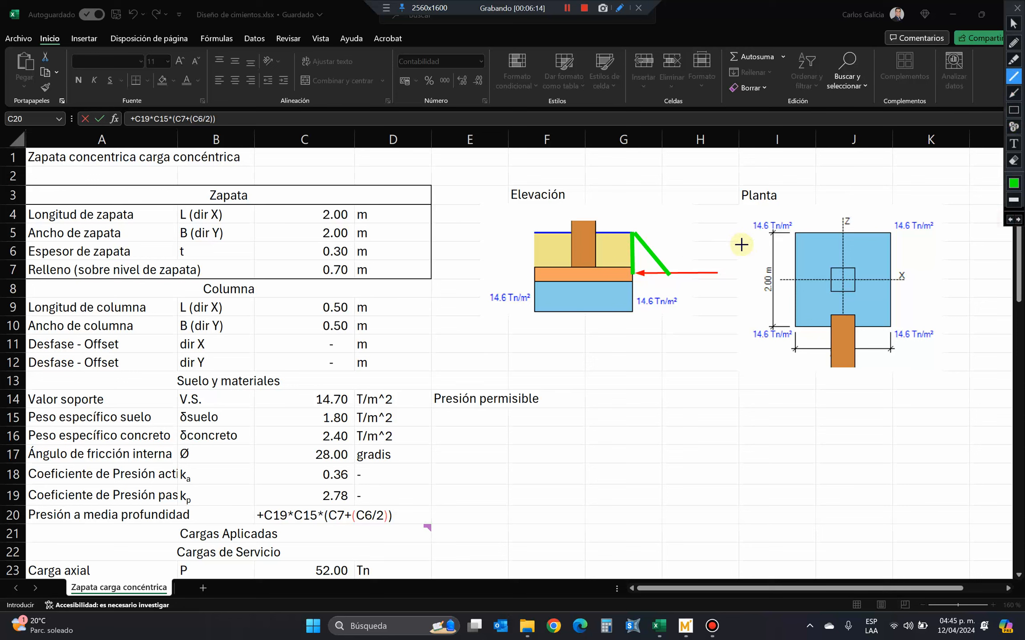
left_click(1009, 220)
mouse_move(633, 276)
left_mouse_down()
mouse_move(654, 270)
mouse_move(650, 234)
mouse_move(632, 234)
left_mouse_up()
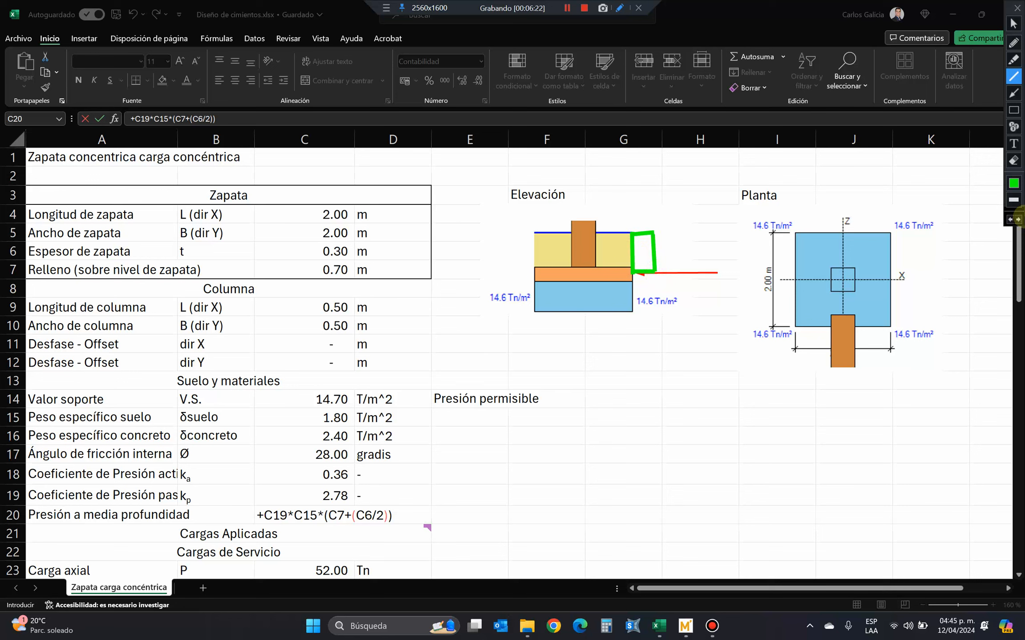
left_click(1014, 161)
left_click(1013, 162)
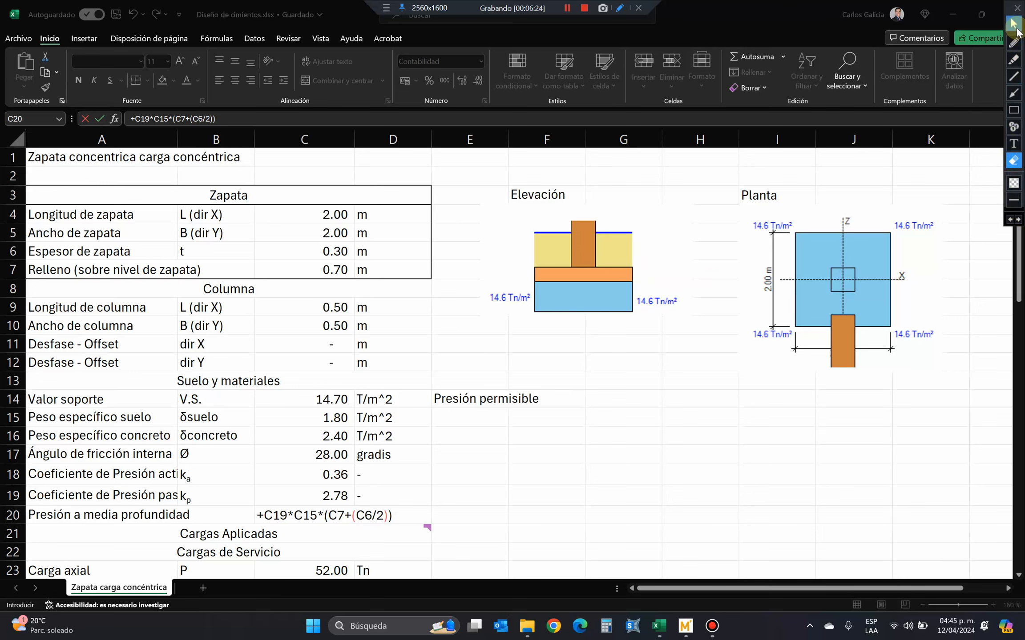
left_click(1013, 23)
Review the cells referenced by the mid-depth pressure formula and commit +C19*C15*(C7+(C6/2)) in C20.
scroll(578, 303, "down", 6)
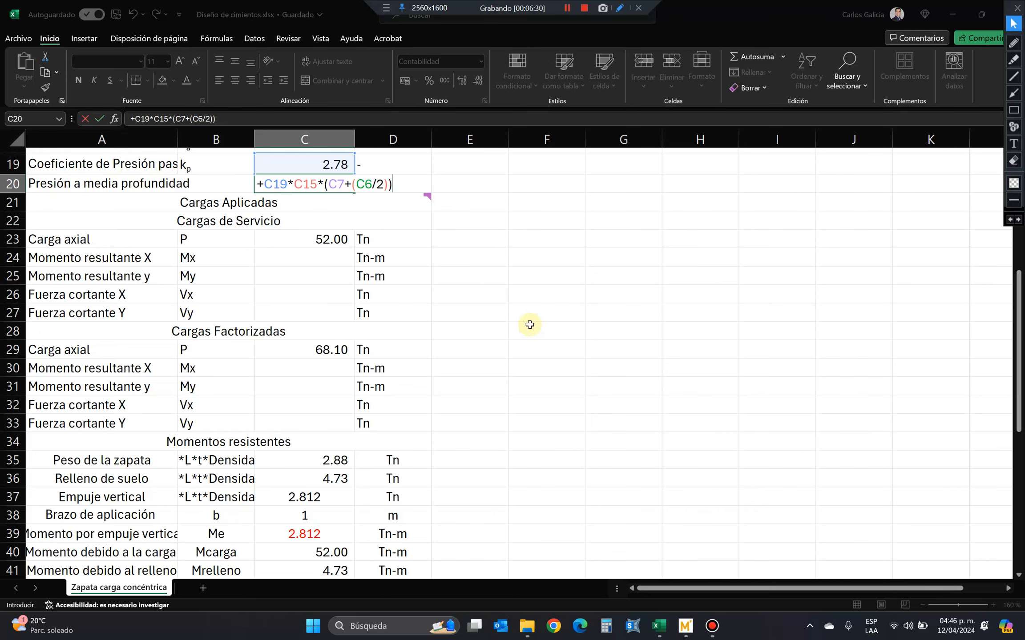
scroll(530, 325, "up", 5)
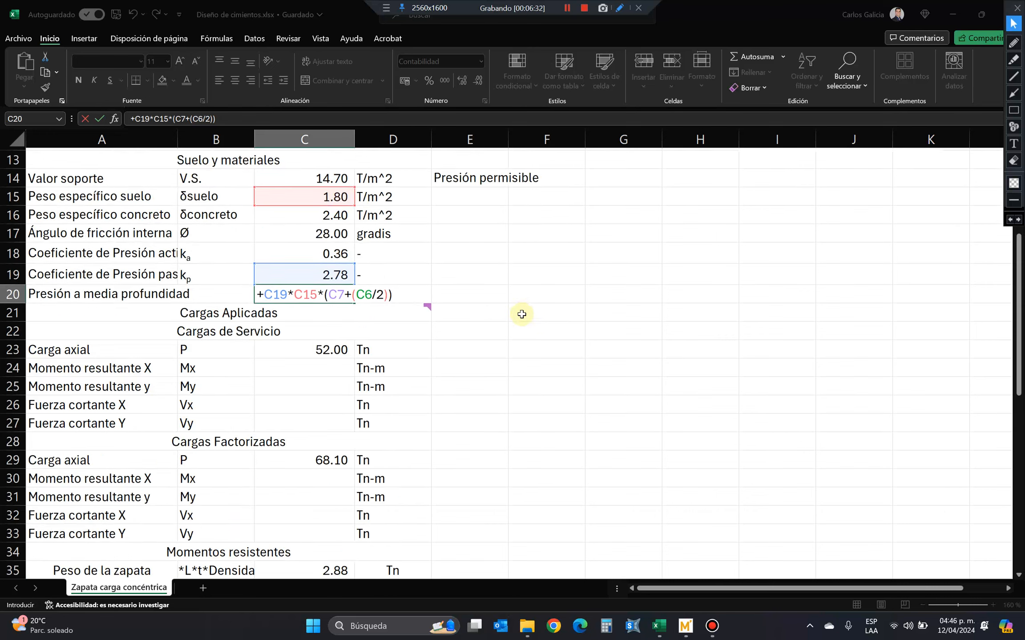
scroll(384, 320, "up", 1)
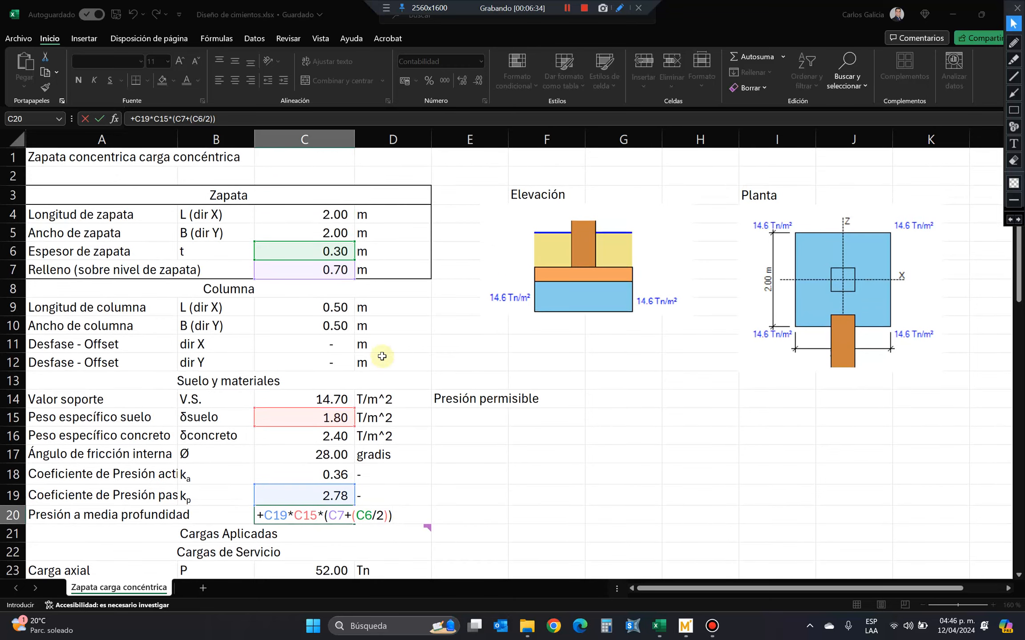
left_click(296, 121)
key("Return")
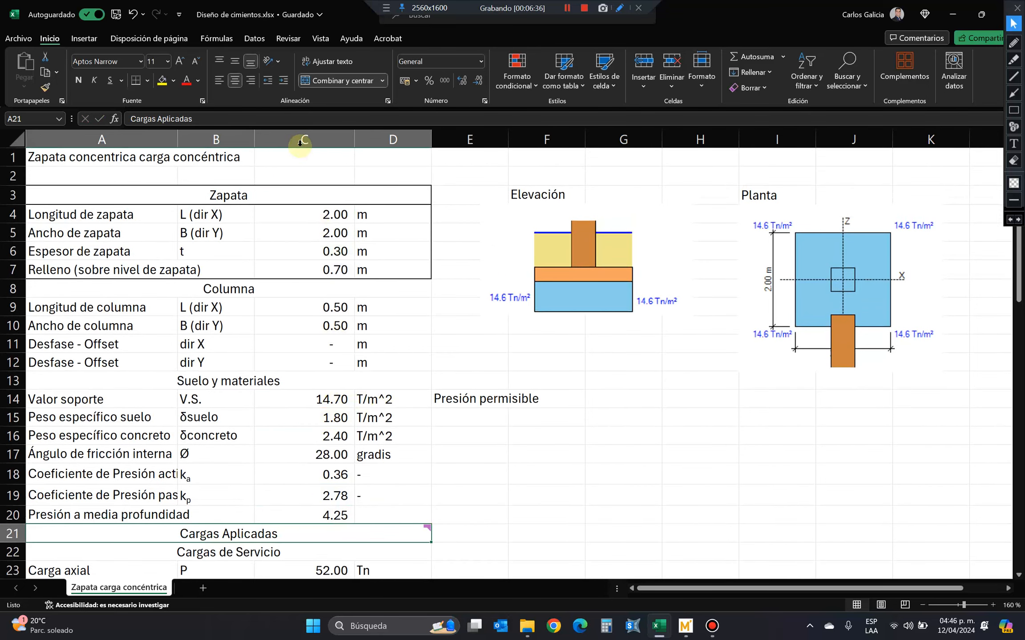
Enter the unit T/m^2 in D20 for the mid-depth pressure.
left_click(386, 518)
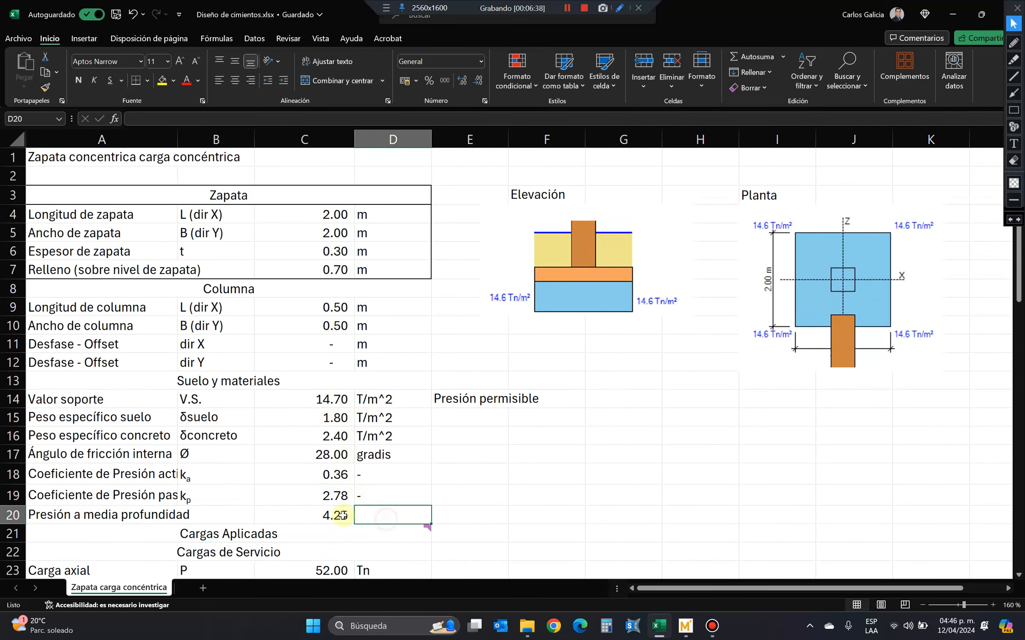
type("=T")
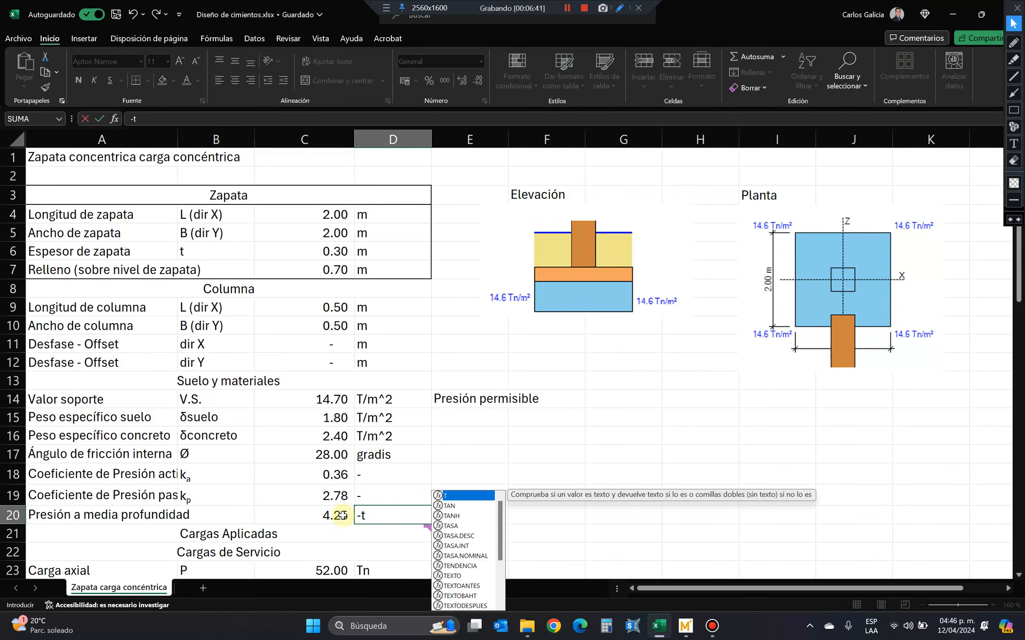
key("BackSpace")
key("BackSpace")
type("T")
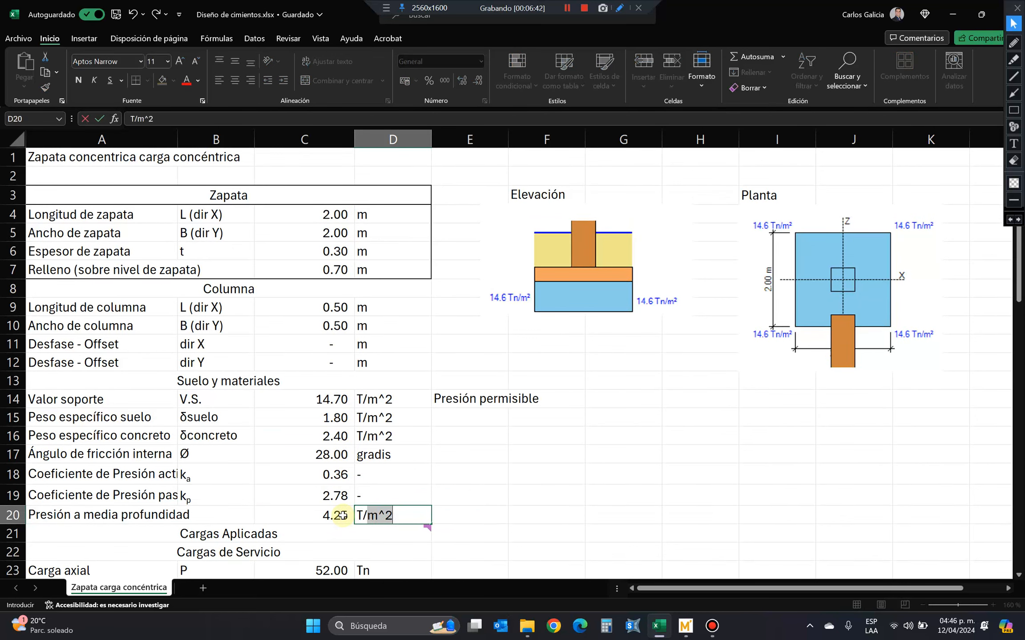
type("/m^2")
key("Return")
key("Right")
key("Up")
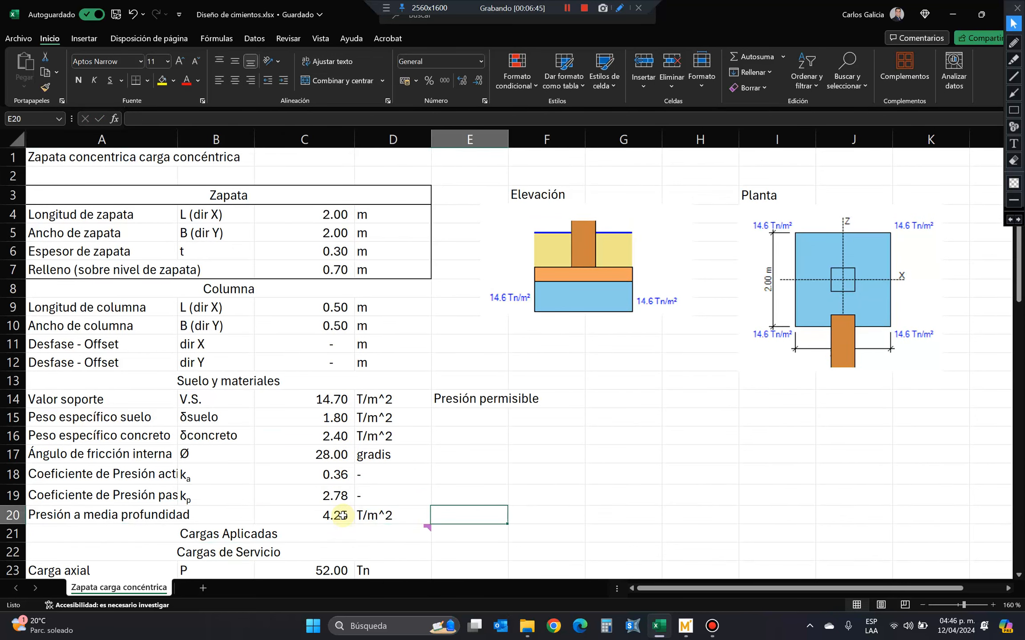
key("Left")
key("Left")
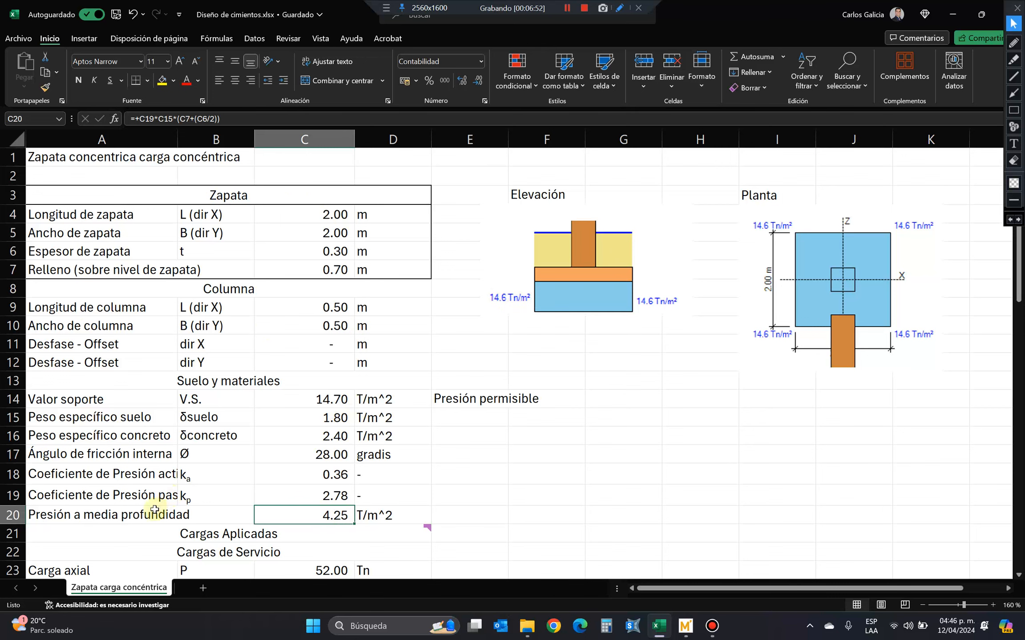
Correct the unit of the internal friction angle in D17 to "grados".
mouse_move(155, 511)
left_mouse_down()
mouse_move(393, 512)
mouse_move(402, 498)
mouse_move(175, 514)
left_mouse_up()
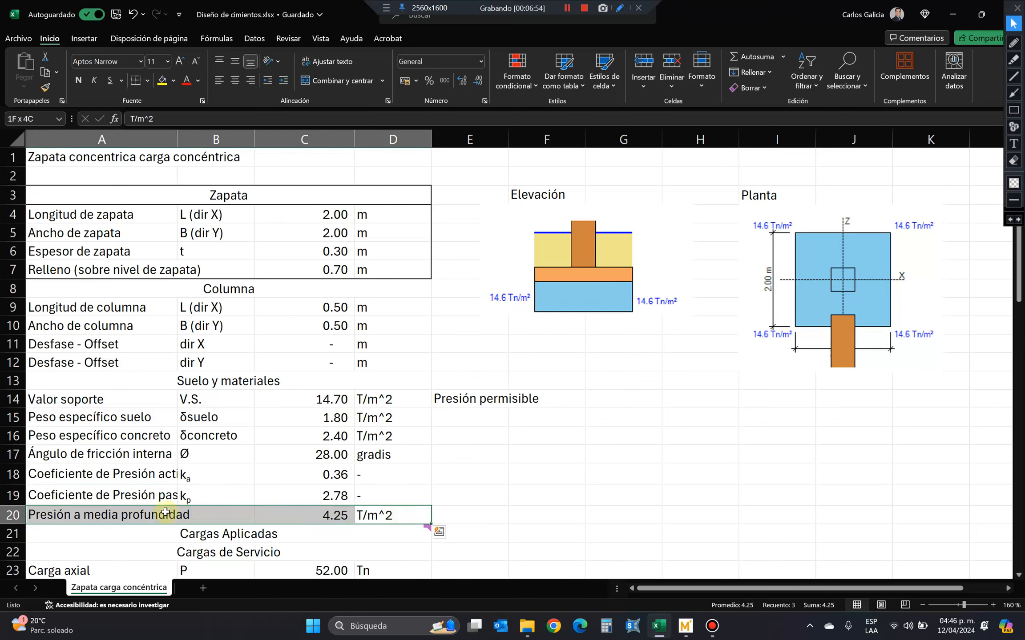
scroll(473, 474, "down", 3)
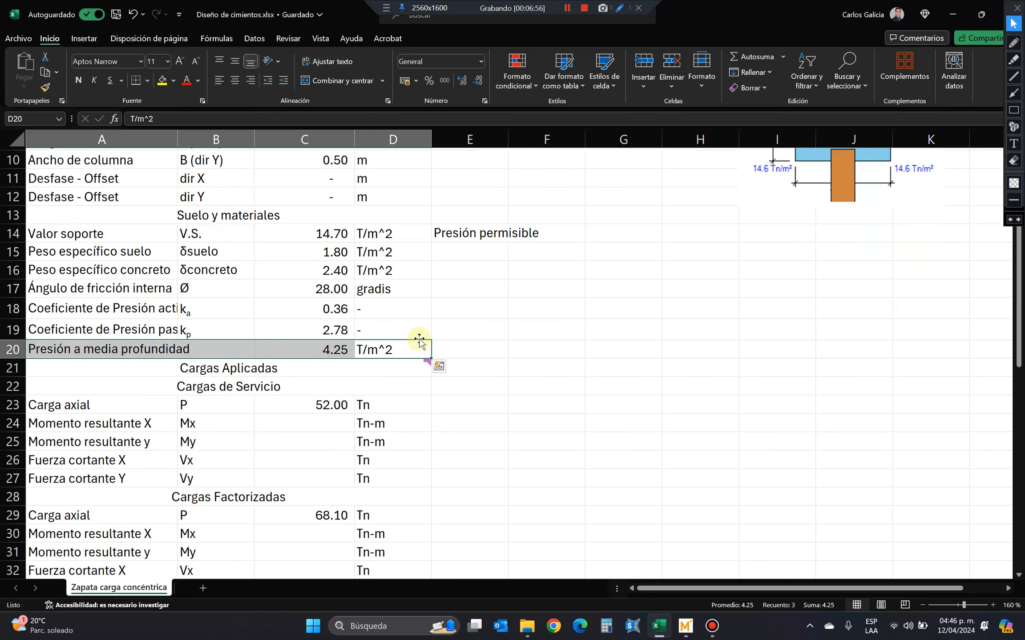
left_click(386, 287)
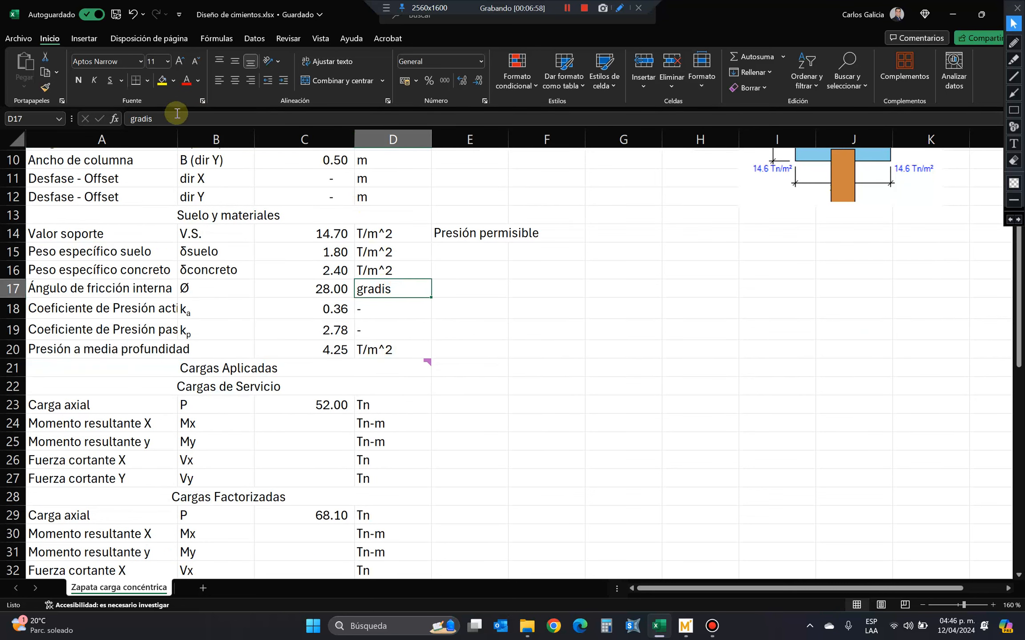
left_click(149, 119)
key("BackSpace")
key("BackSpace")
type("os")
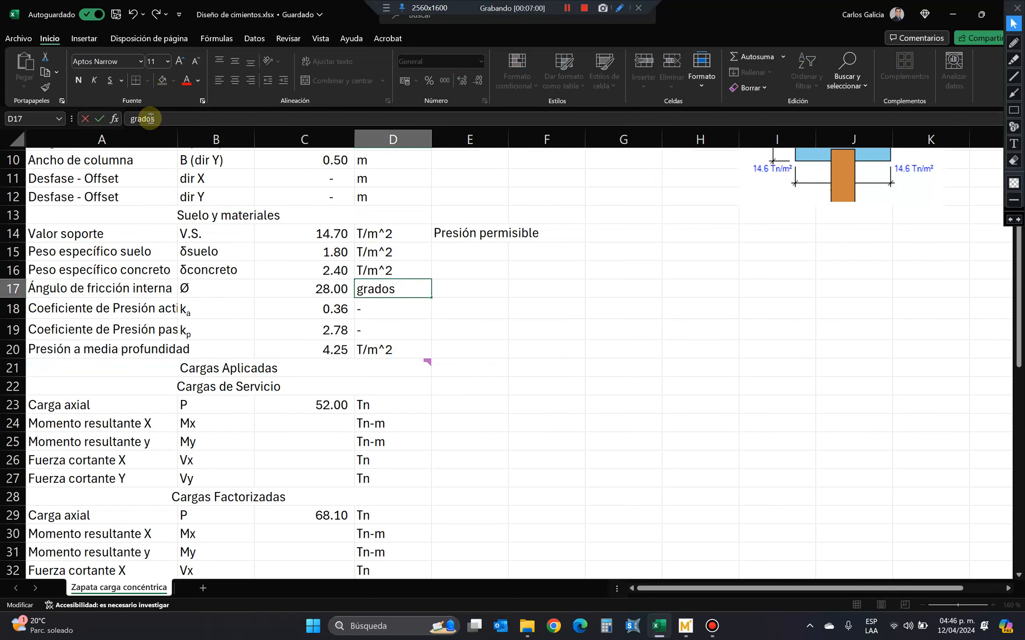
key("Return")
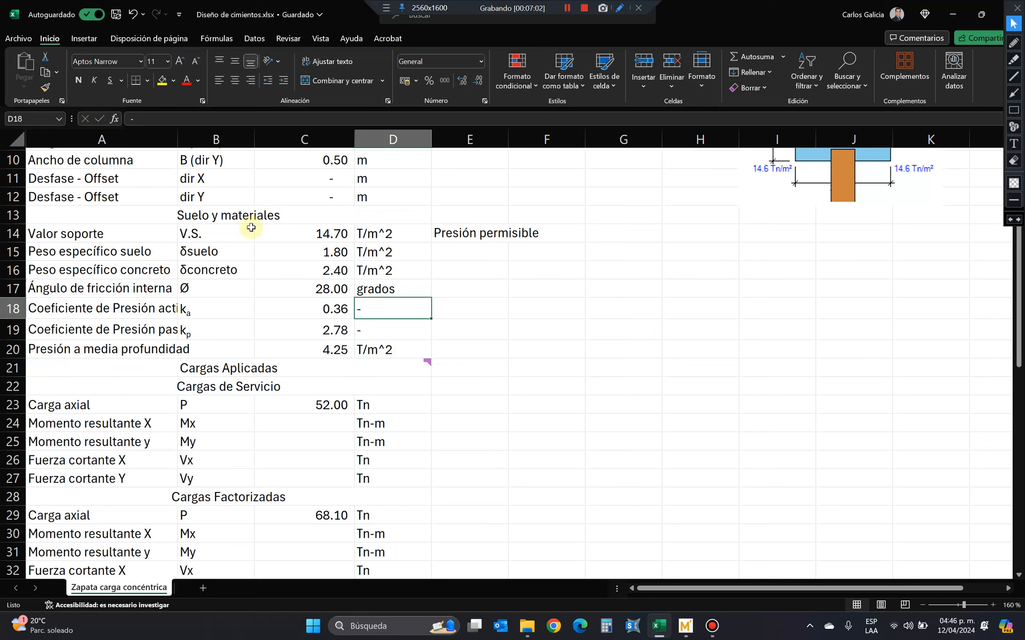
Cut the mid-depth pressure row 20 and insert it at row 60, below the Presion equation image, and shift that image slightly up and left.
left_click(82, 335)
left_click(14, 349)
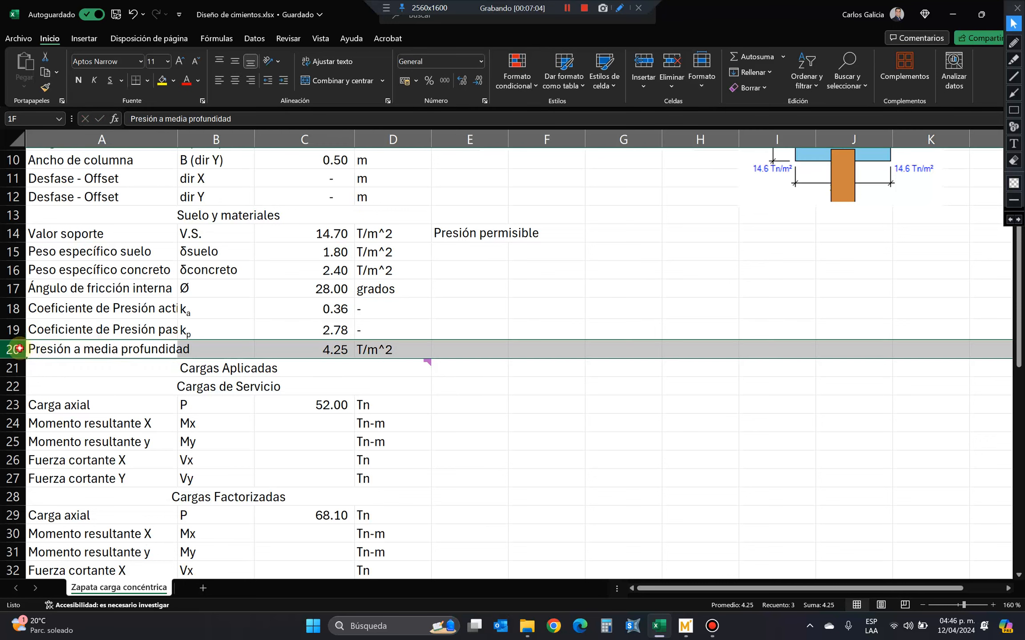
right_click(18, 350)
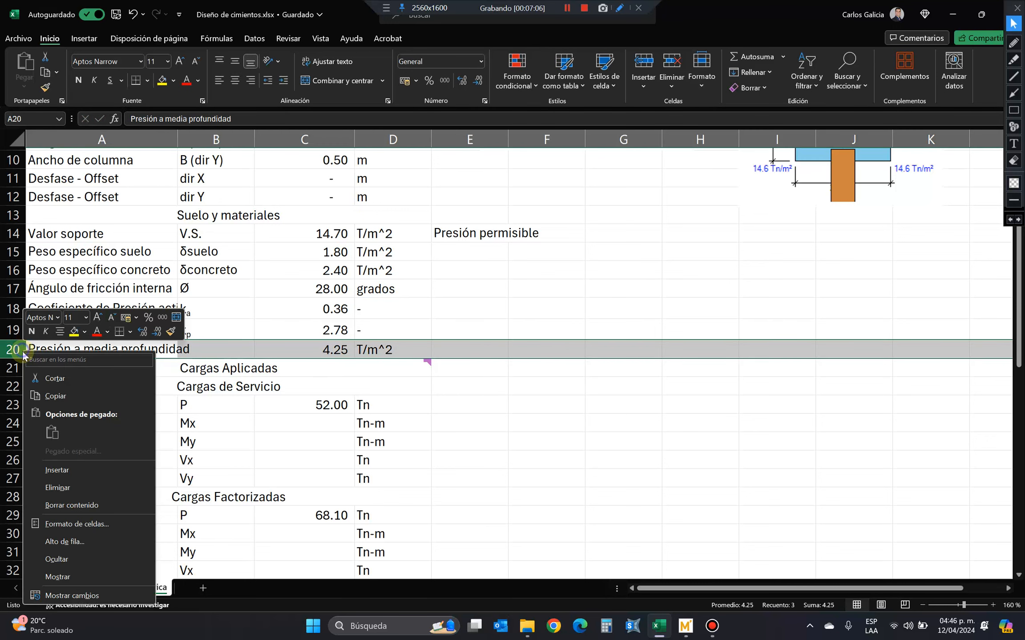
left_click(71, 393)
scroll(74, 445, "down", 9)
scroll(74, 386, "down", 5)
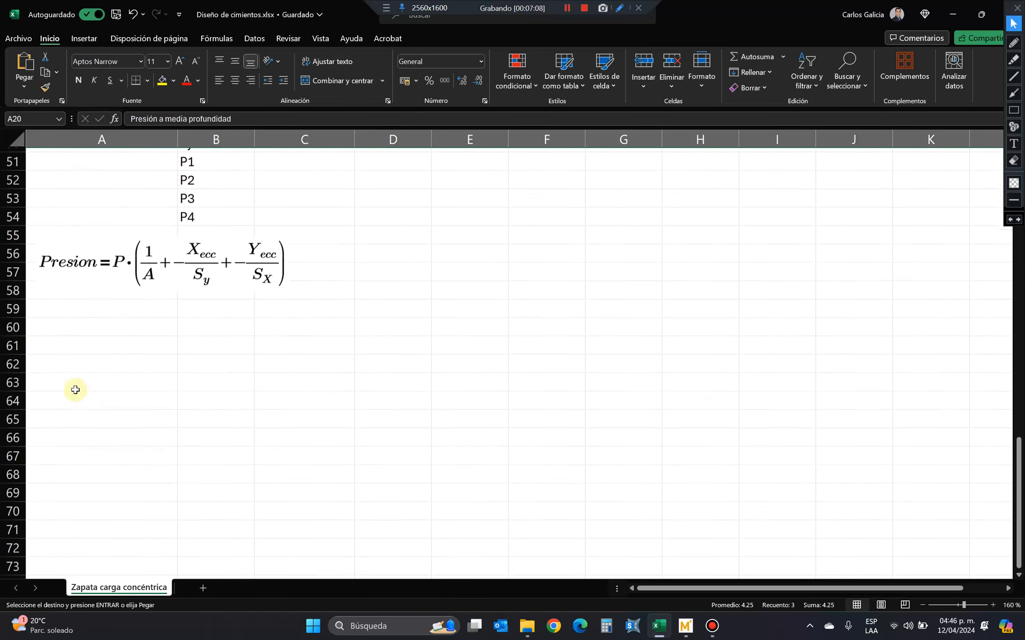
scroll(75, 389, "up", 2)
right_click(20, 423)
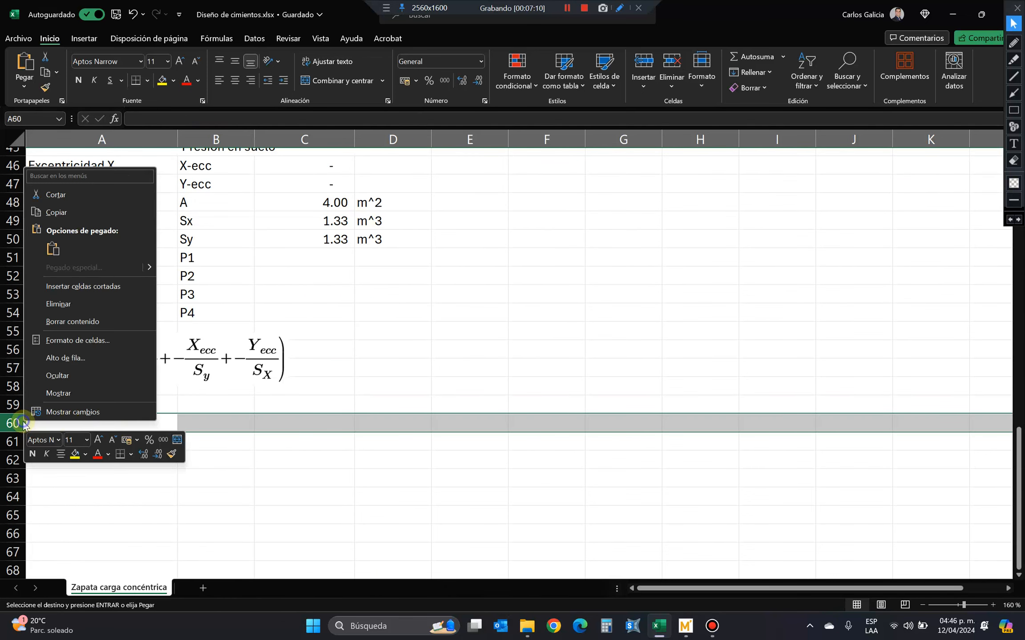
left_click(85, 286)
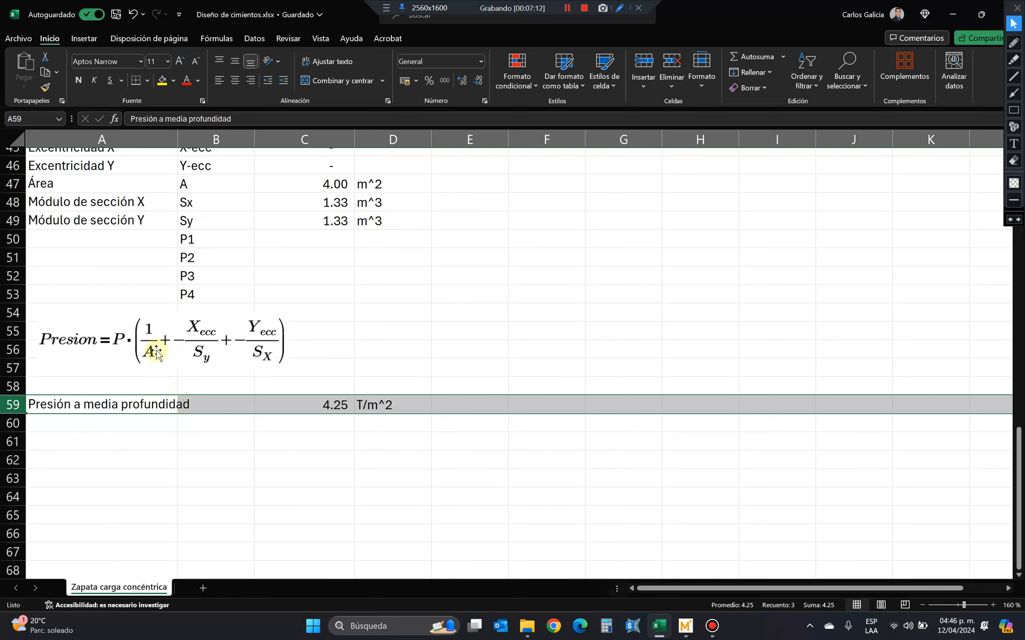
left_click_drag(151, 353, 141, 333)
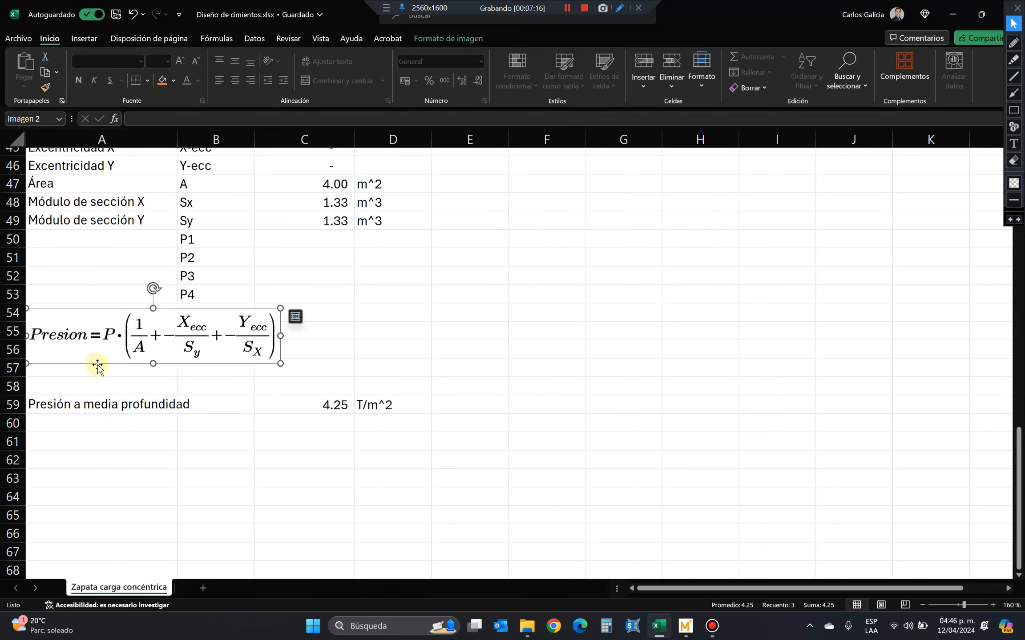
Merge and center A58:D58 and enter the heading "Chequeos de deslizamiento" above the mid-depth pressure row.
left_click_drag(85, 380, 414, 382)
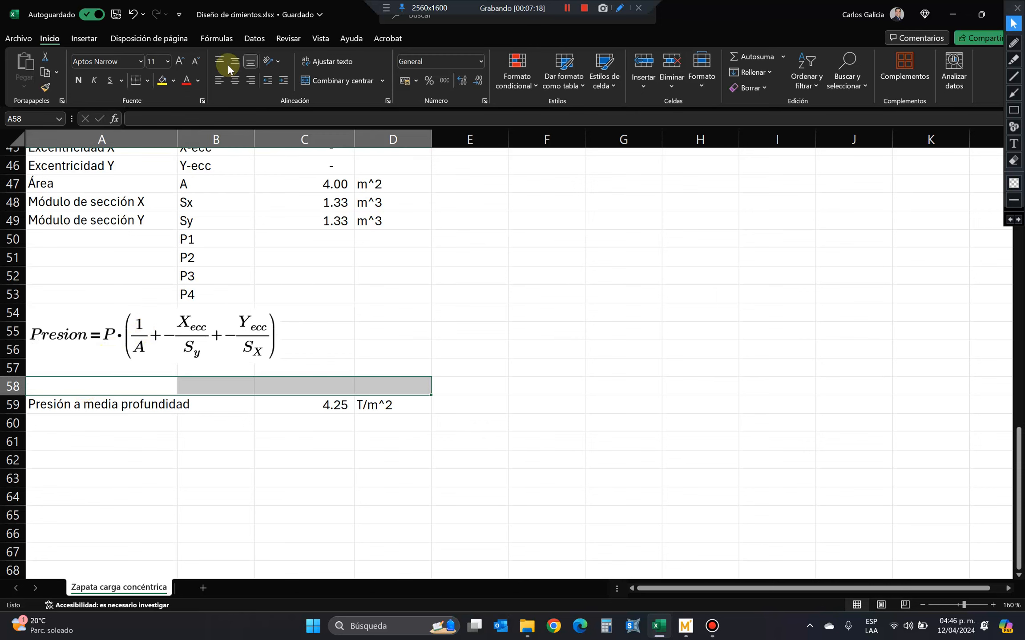
left_click(307, 80)
type("Cheque")
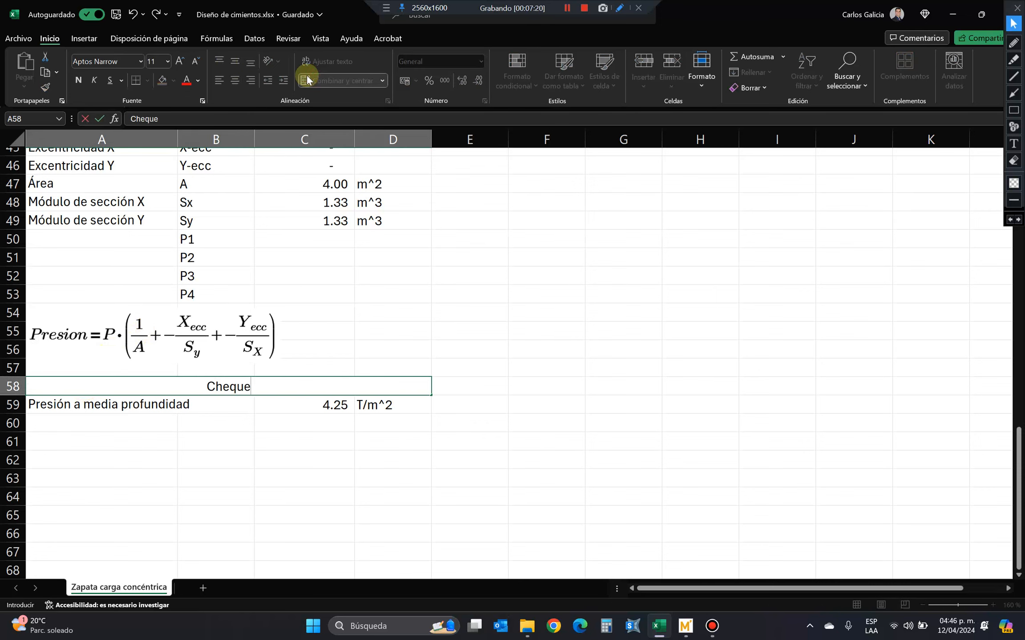
type("os de deslizamiento")
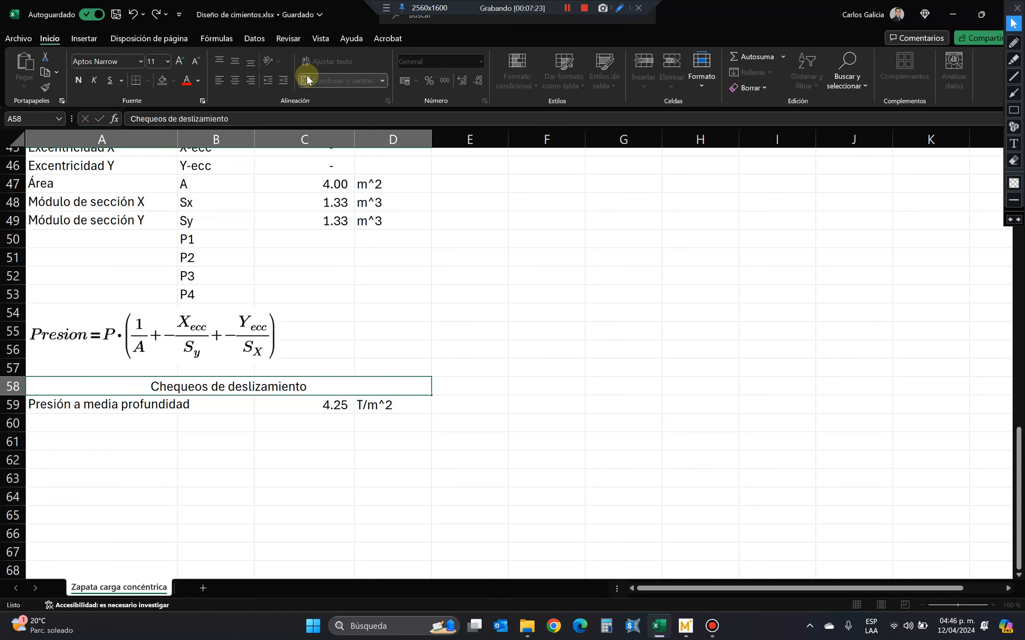
key("Return")
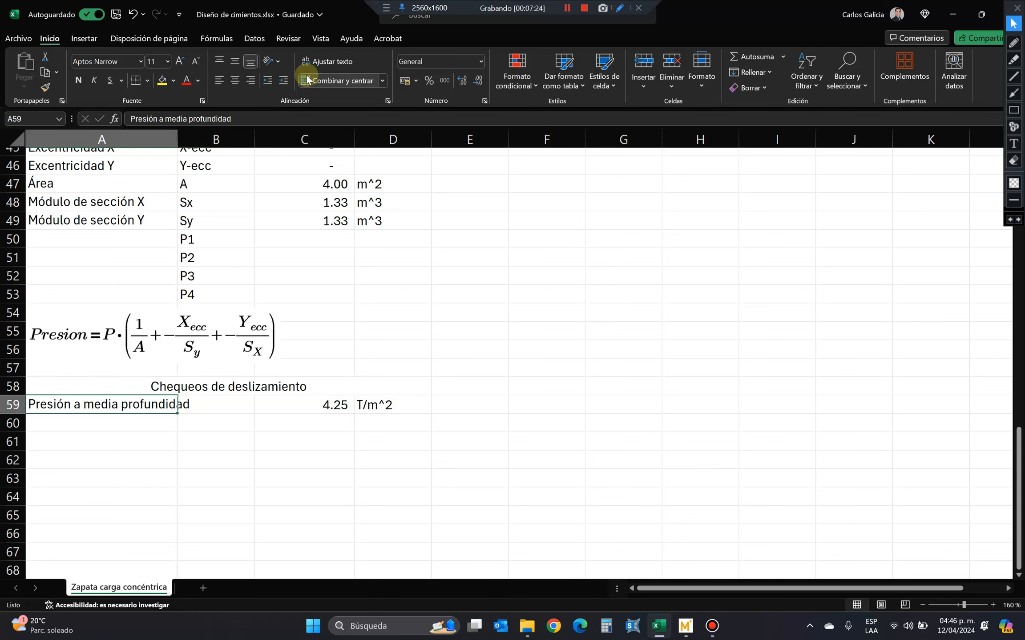
Review the empty pressure cells P1 to P4, the footing inputs and drawings, and the blank moment and shear cells of the service and factored loads.
left_click(328, 262)
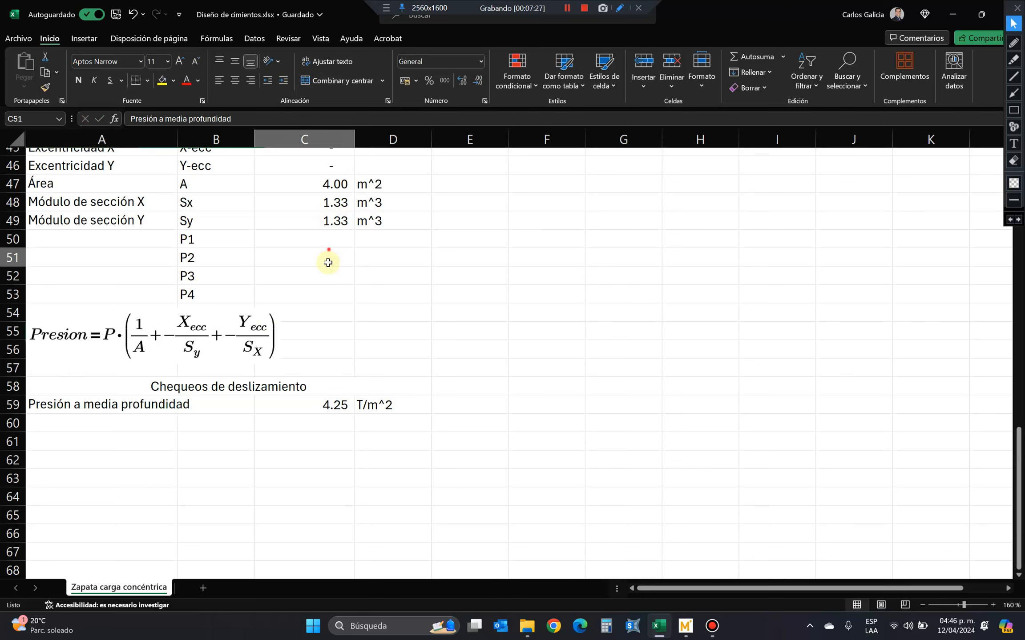
left_click_drag(328, 238, 329, 313)
scroll(280, 361, "up", 2)
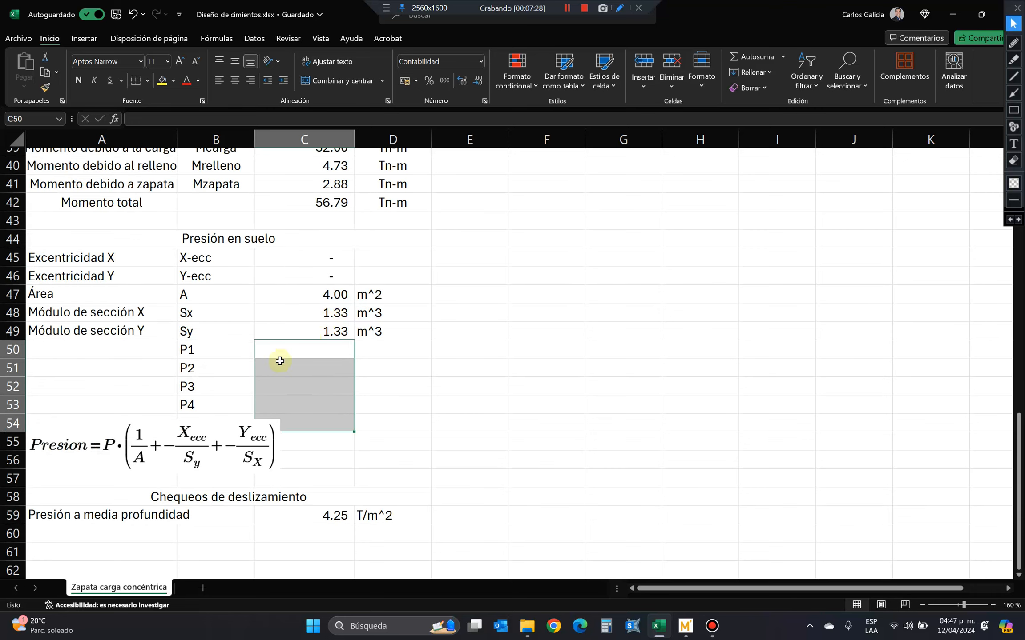
scroll(686, 531, "up", 10)
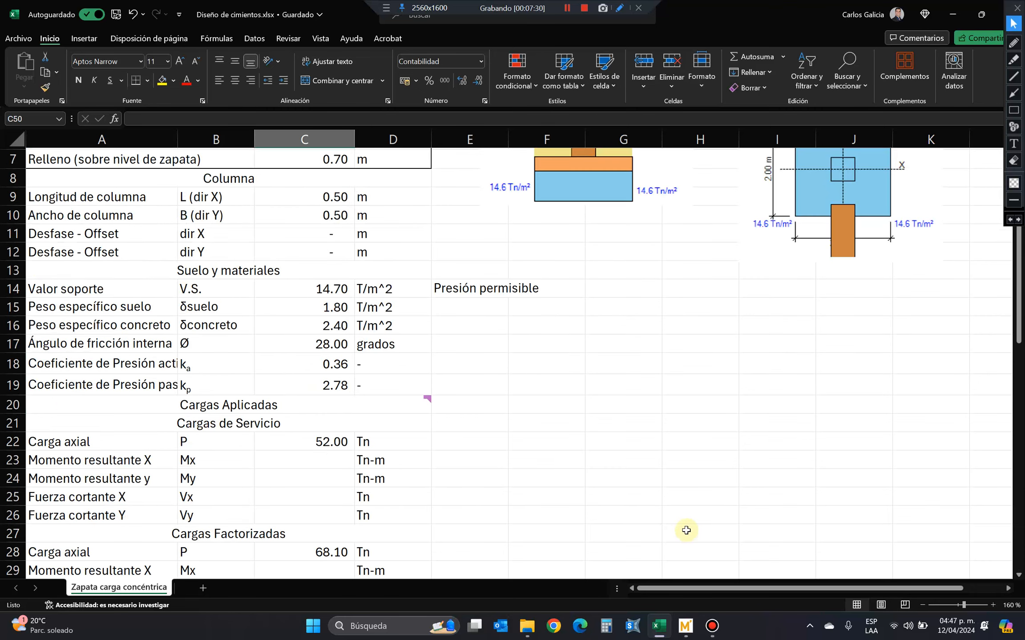
scroll(687, 531, "up", 2)
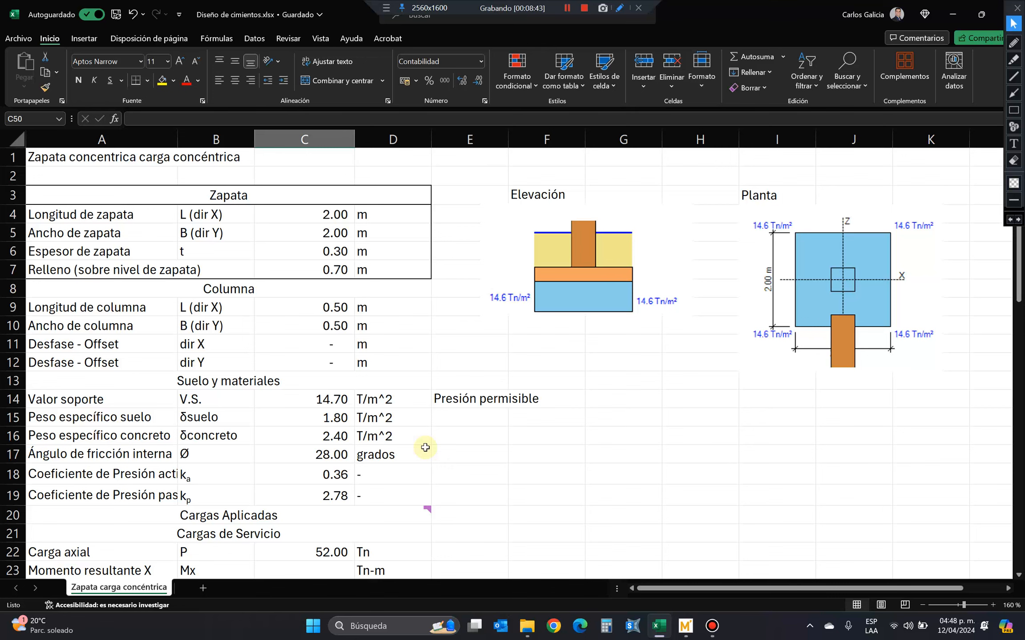
scroll(425, 447, "down", 7)
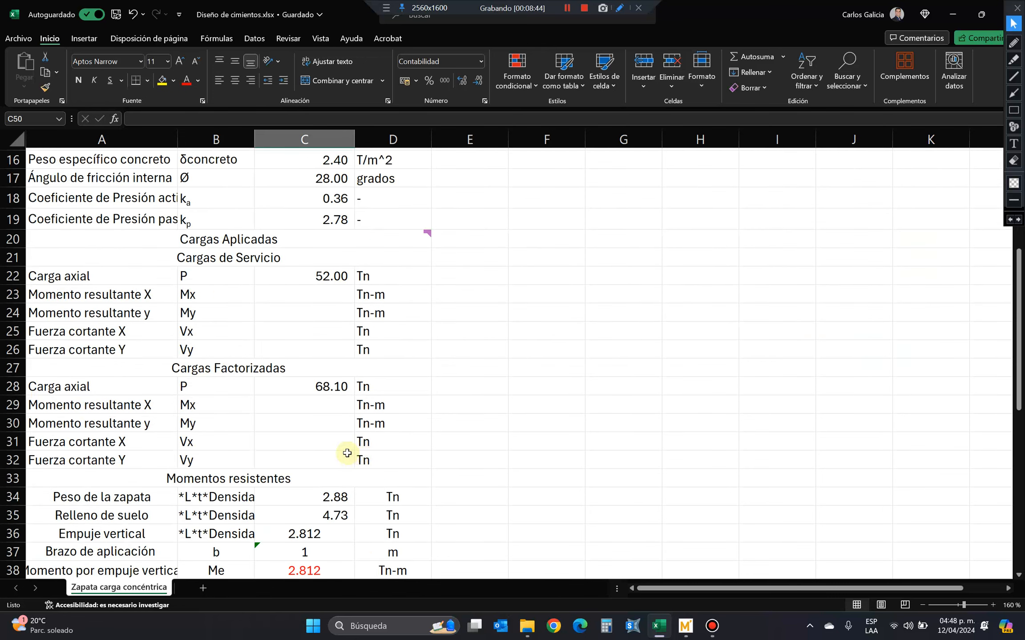
left_click_drag(283, 290, 290, 345)
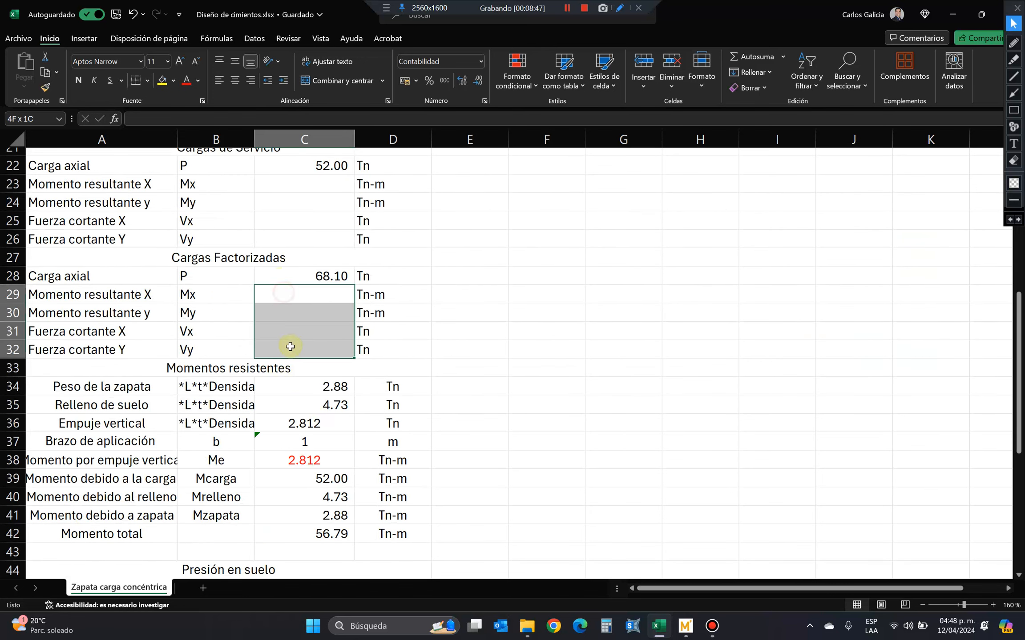
left_click_drag(302, 178, 299, 242)
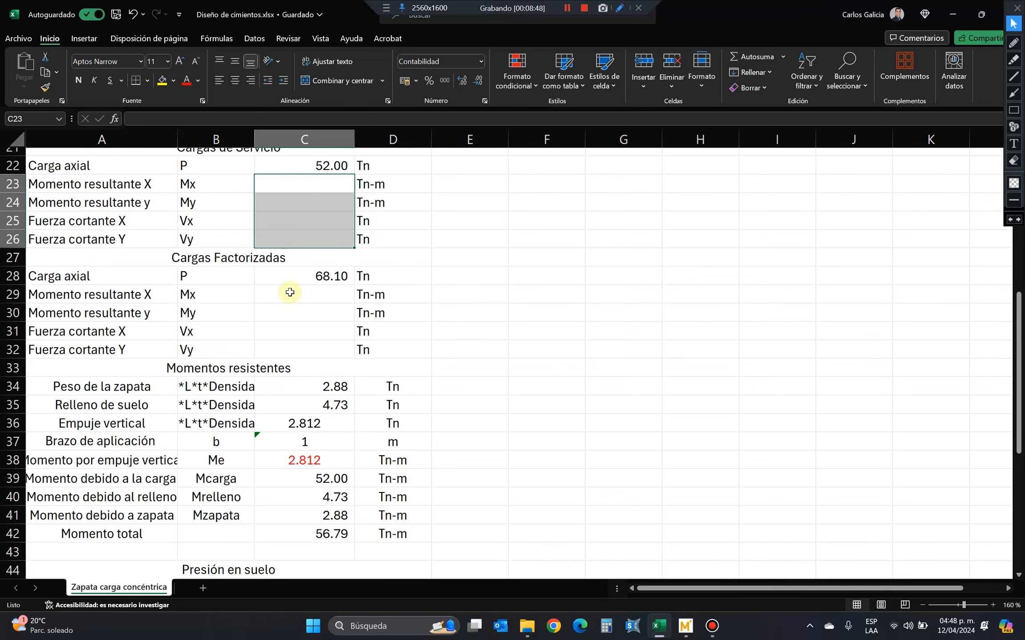
scroll(311, 350, "down", 5)
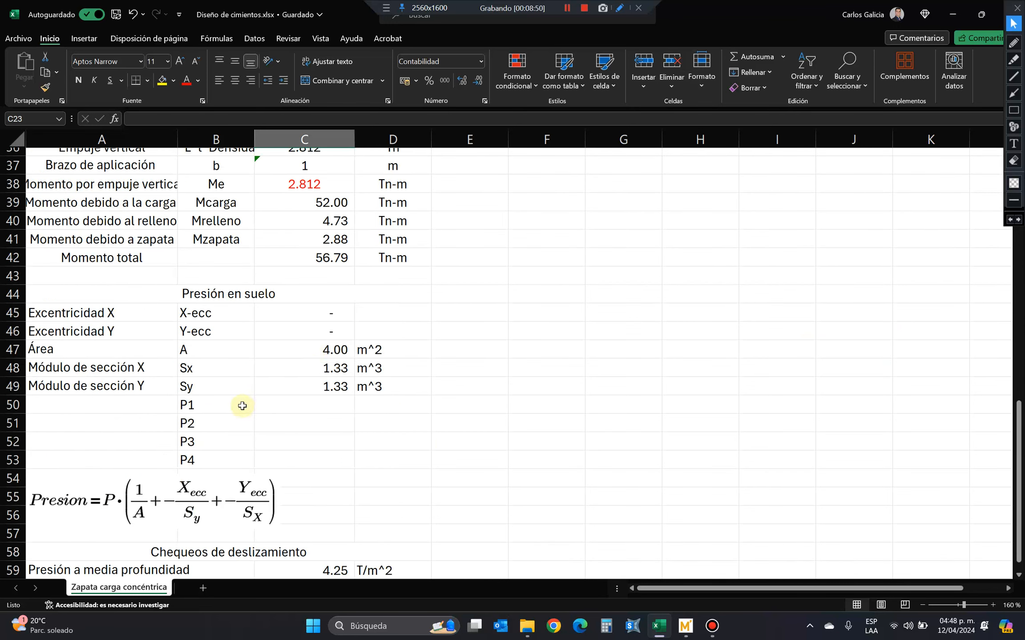
Merge and center A50:A53 beside P1 to P4 and enter the note "Se procede a calcular la presión en las 4 esquinas".
left_click(222, 403)
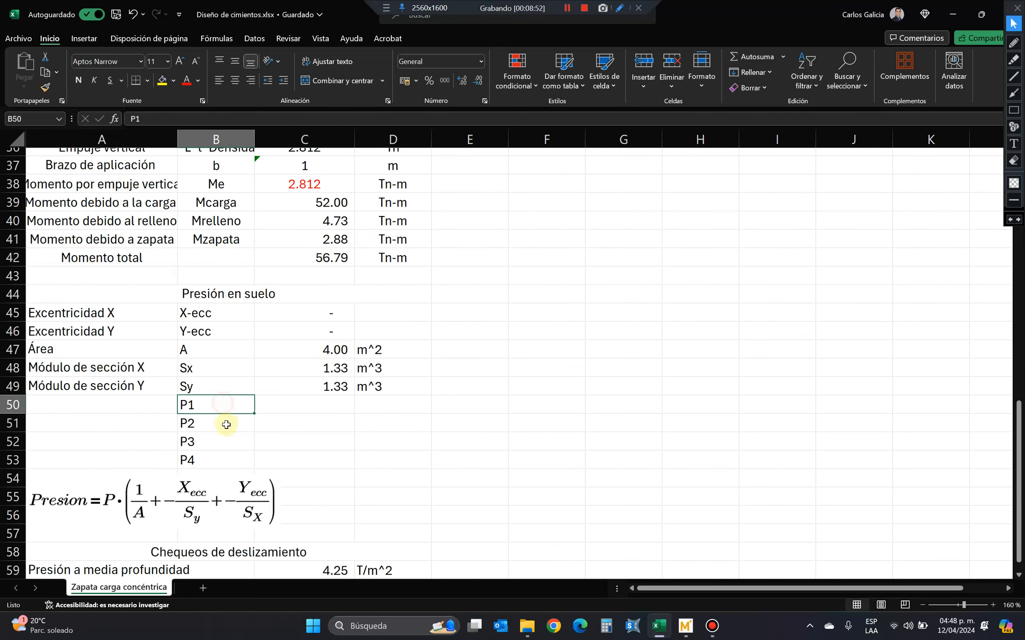
left_click_drag(126, 407, 143, 459)
left_click(334, 80)
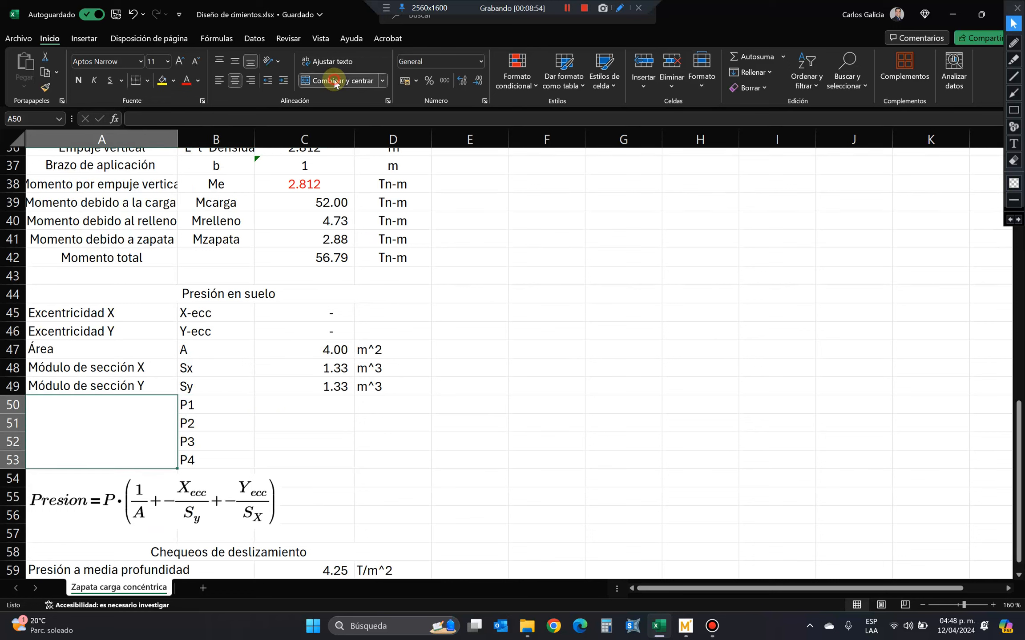
type("Se proc")
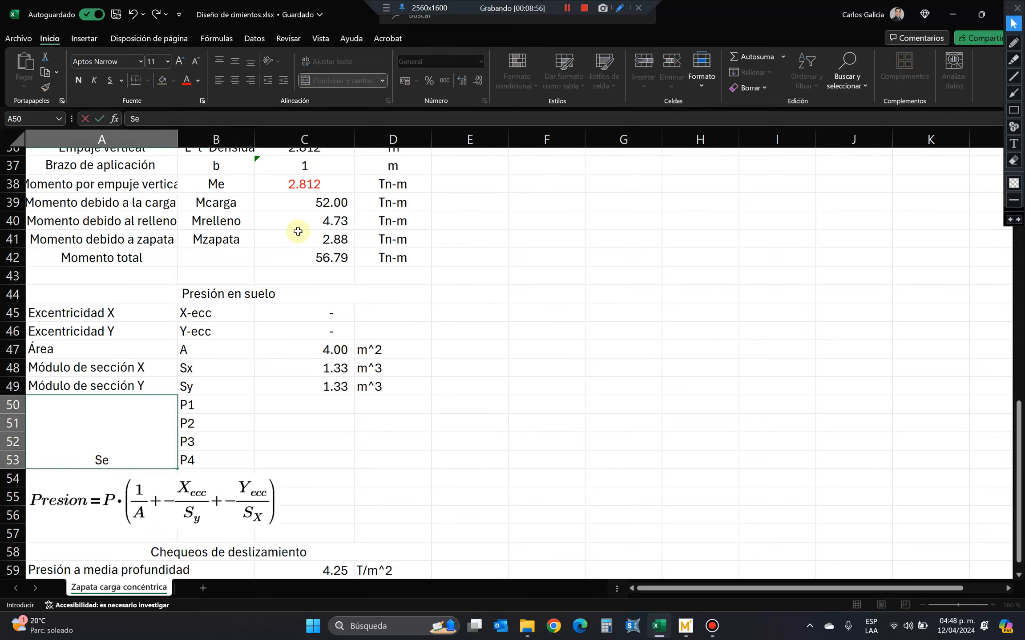
key("Caps_Lock")
type("ede a calg")
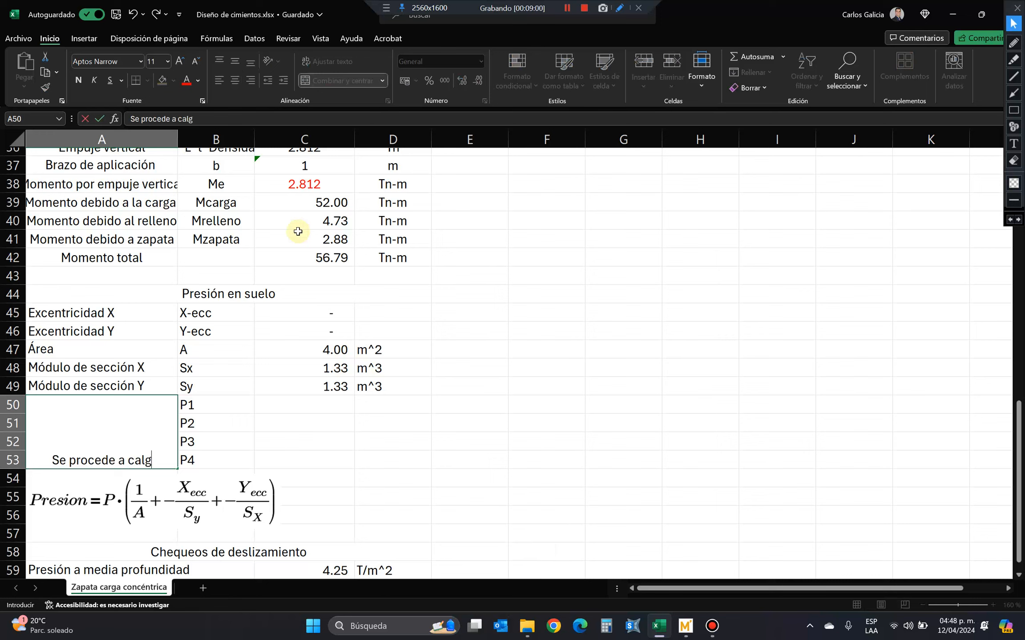
key("BackSpace")
type("cular l")
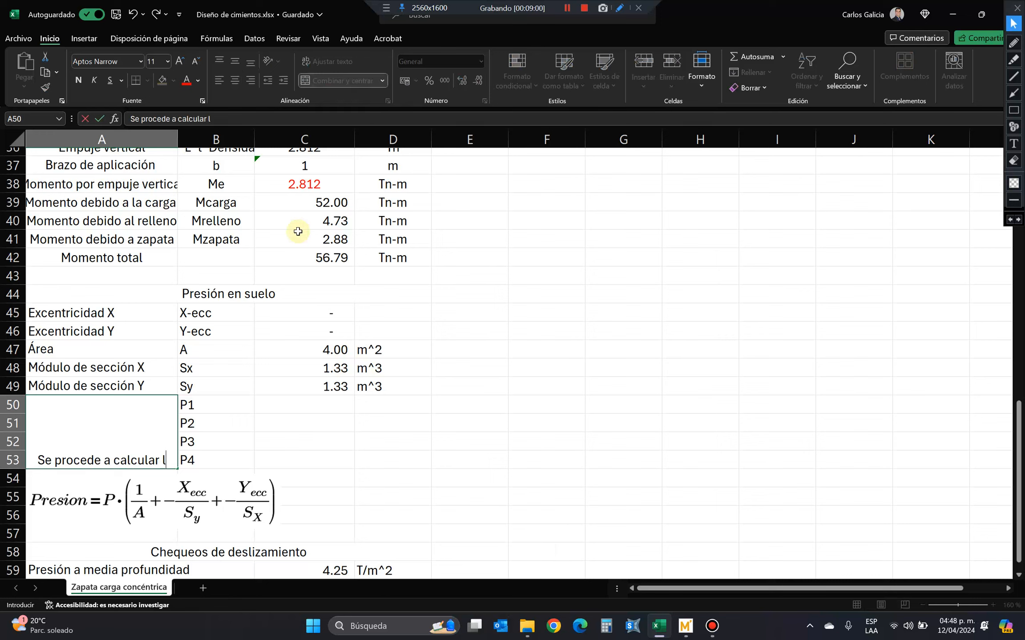
type("a presión en las")
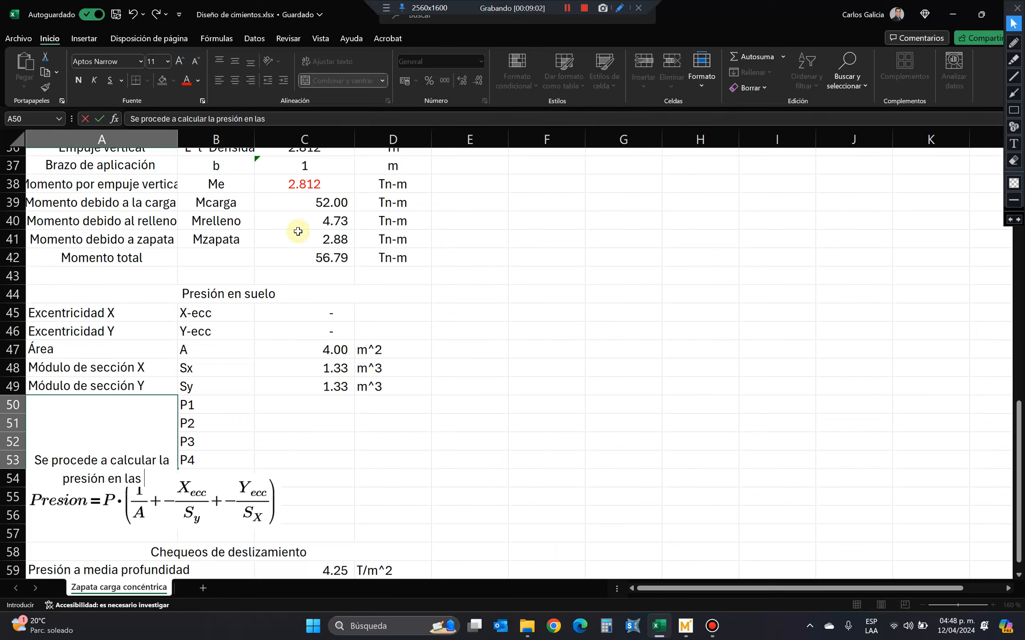
type(" 4 esquinas")
key("ctrl+Return")
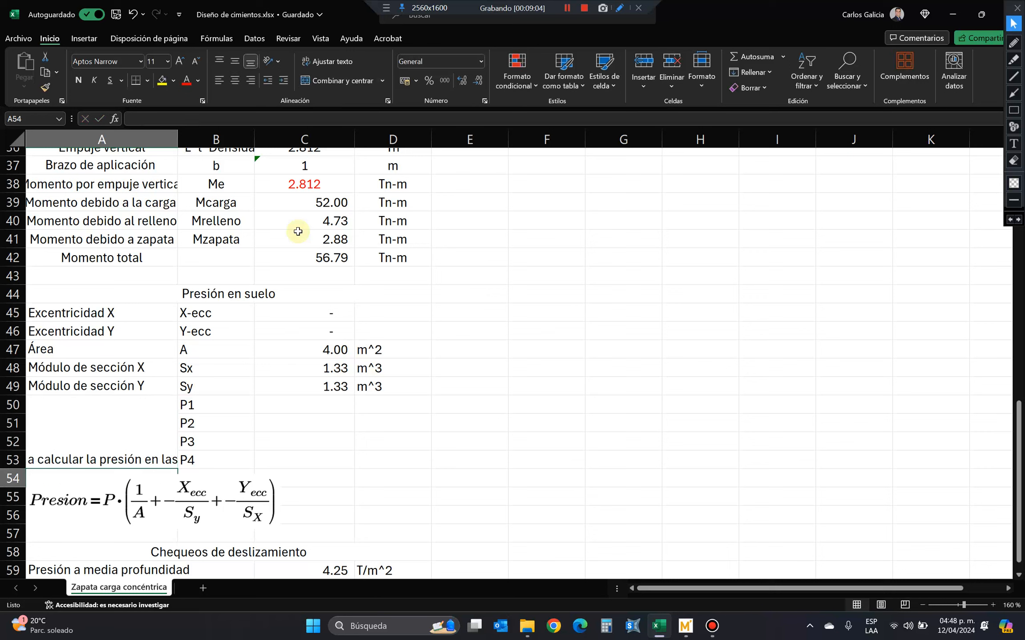
Wrap the note text in the merged cell A50:A53 and align it vertically to the middle.
left_click(329, 61)
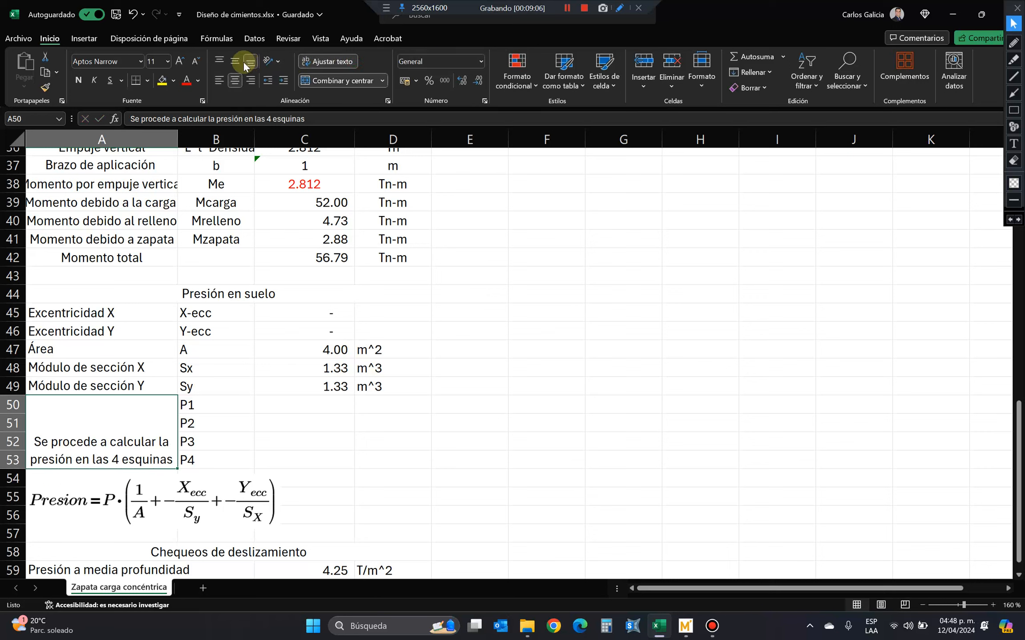
left_click(235, 61)
left_click(311, 403)
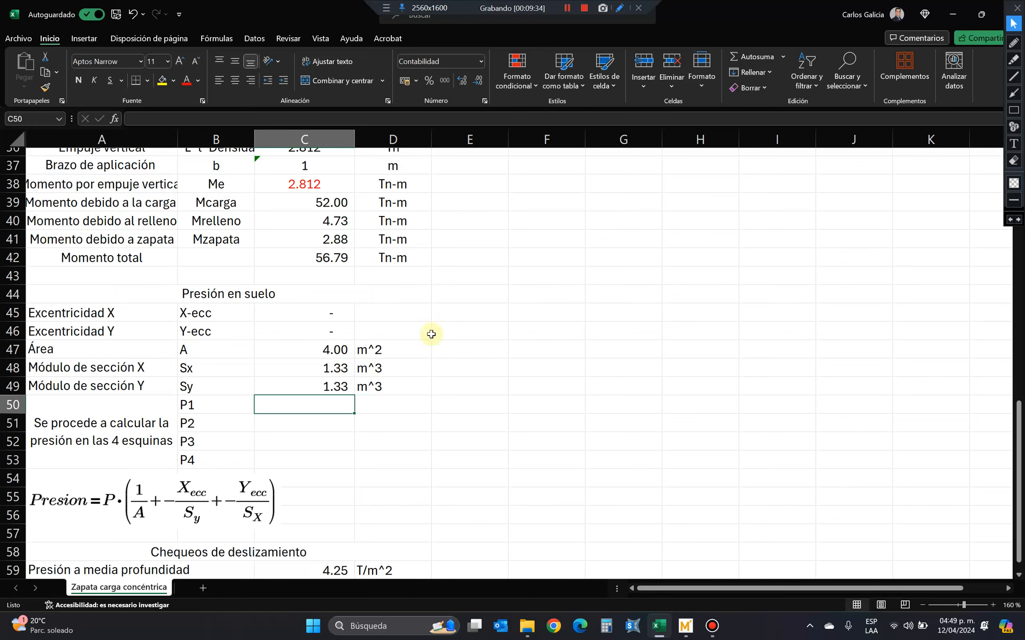
Switch to the blank Mathcad worksheet and start an equation with P followed by the comparison equals operator.
scroll(430, 348, "down", 3)
scroll(421, 344, "up", 1)
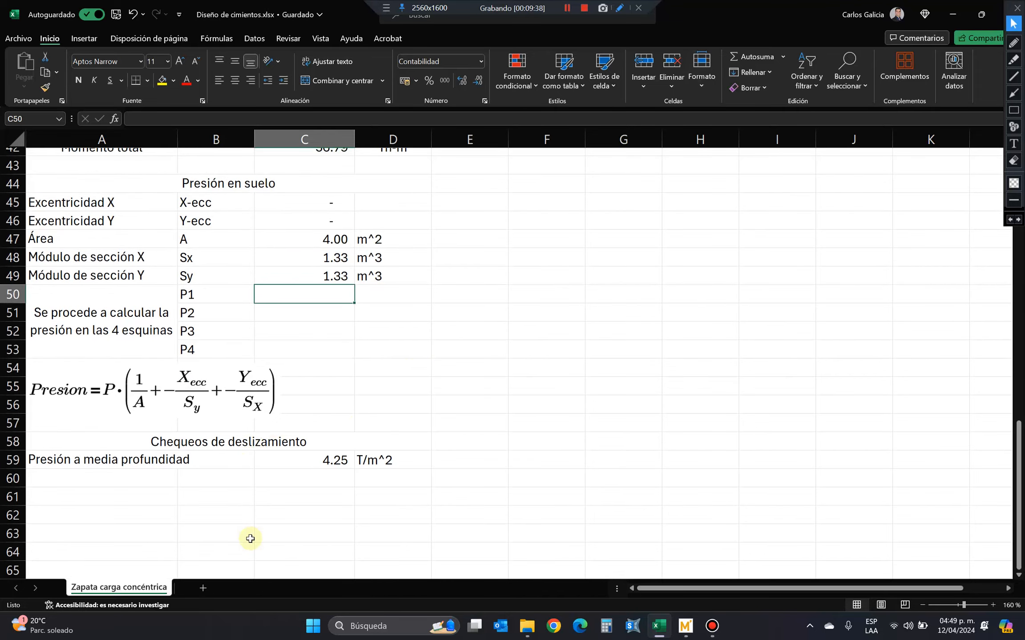
left_click(684, 627)
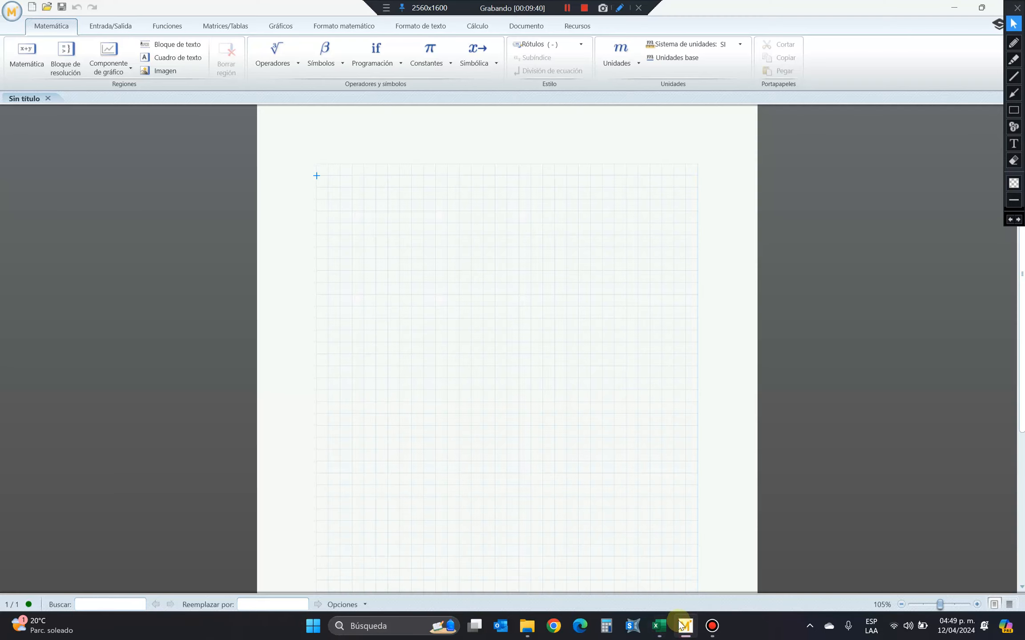
mouse_move(661, 631)
type("P")
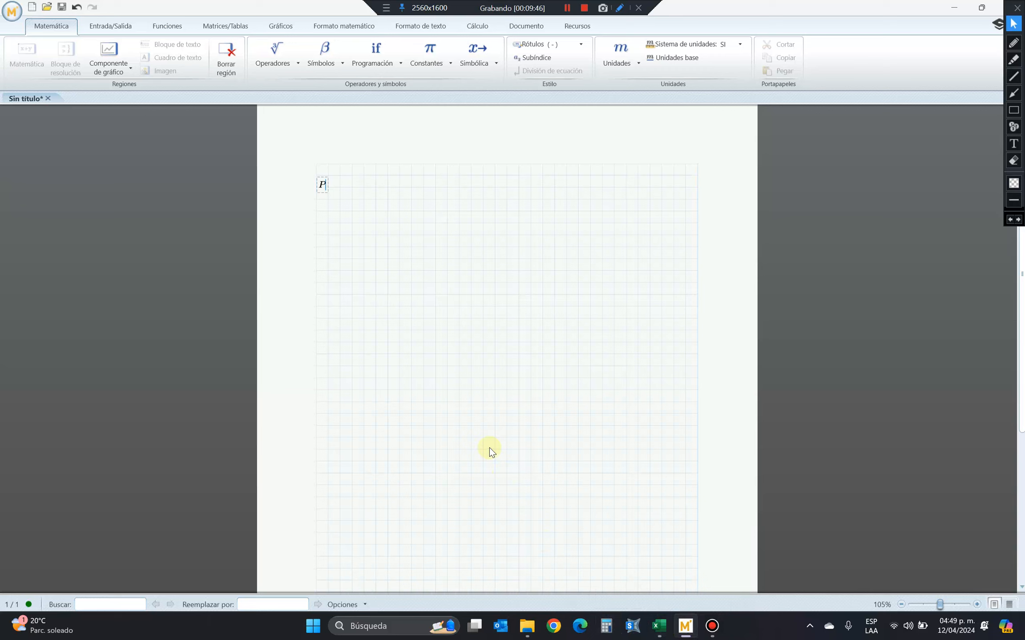
left_click(115, 25)
left_click(74, 27)
left_click(342, 63)
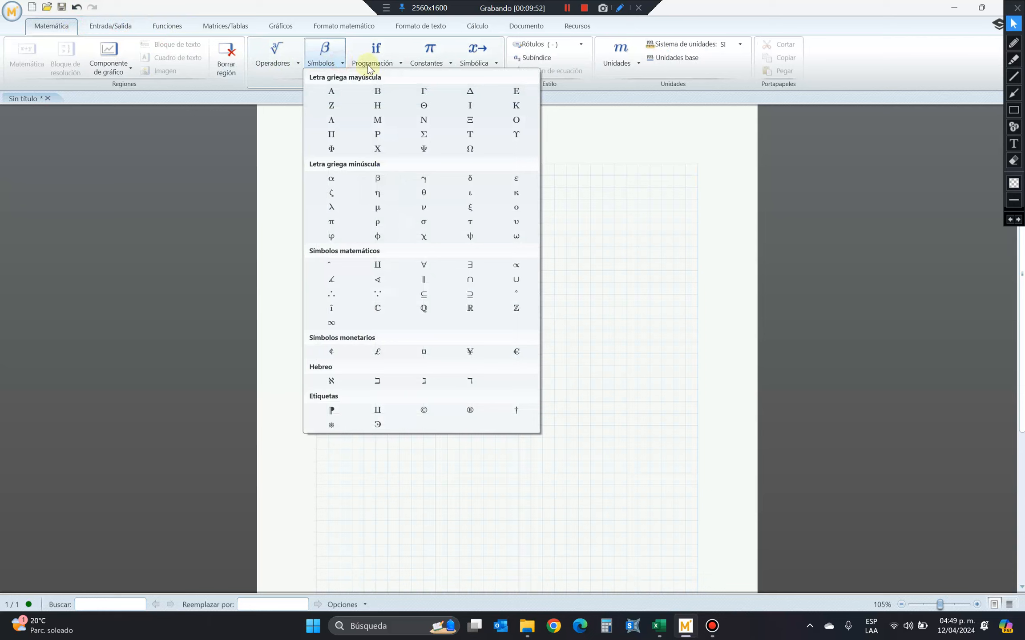
left_click(285, 60)
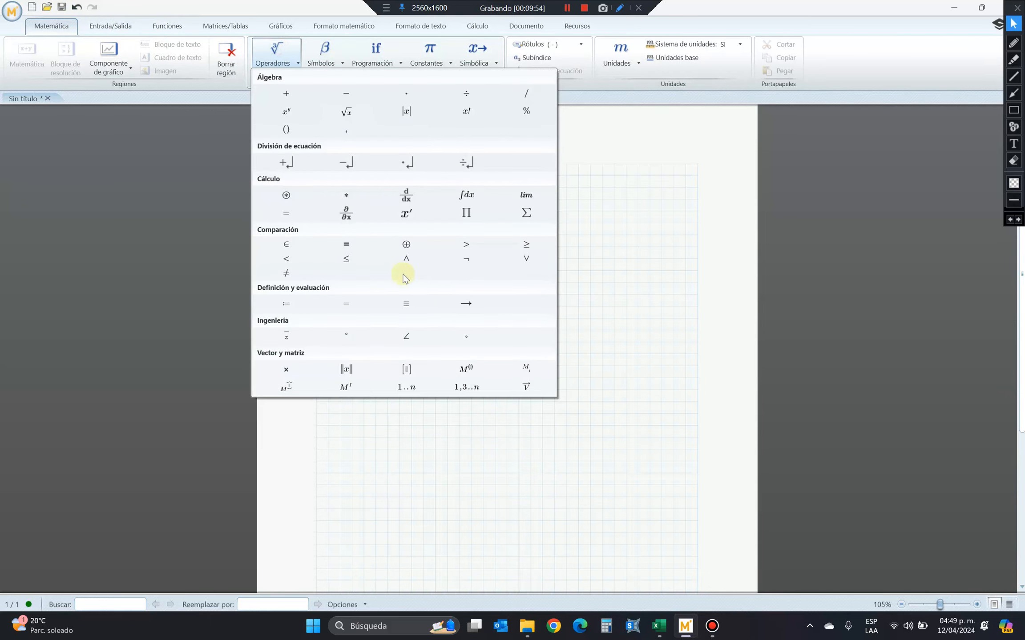
left_click(346, 244)
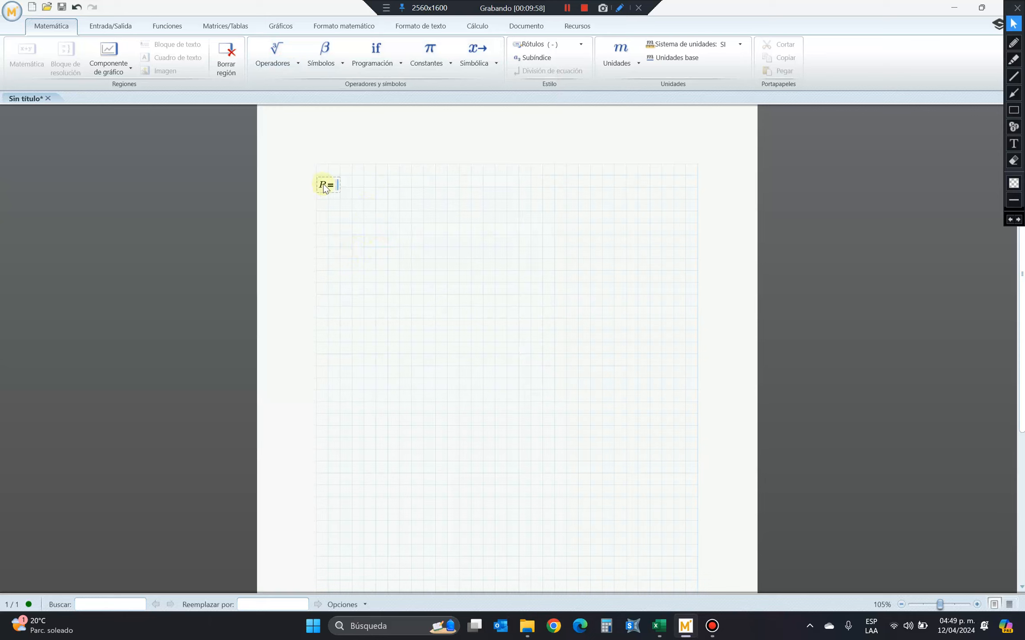
Give the P before the equals sign the subscript "esquina_i" and begin the other side of the equation with P.
key("Left")
key("ctrl+minus")
type("esquina")
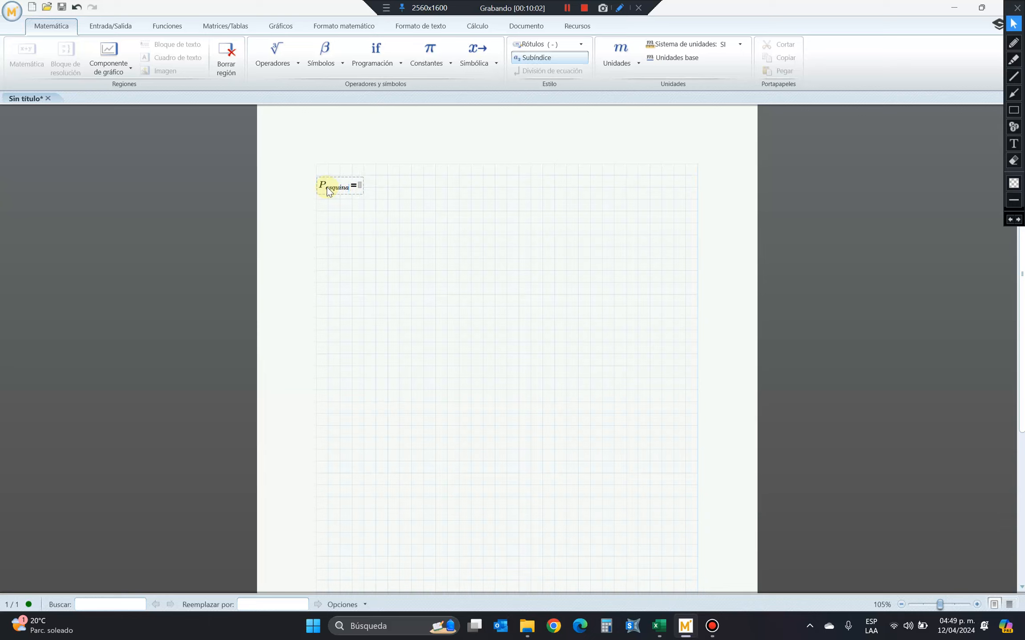
type("_i")
left_click(367, 187)
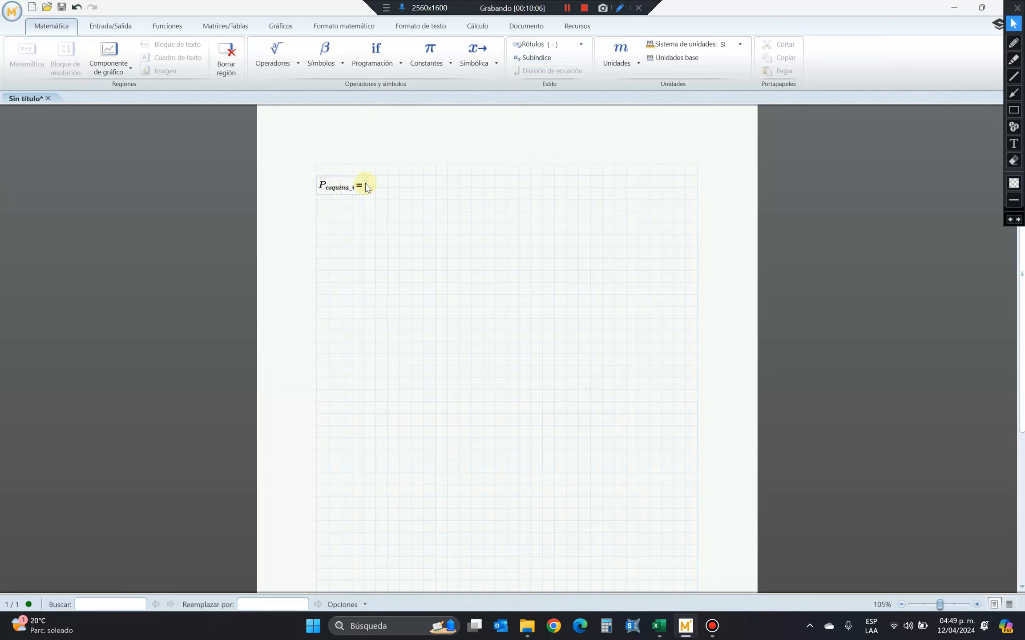
type("P")
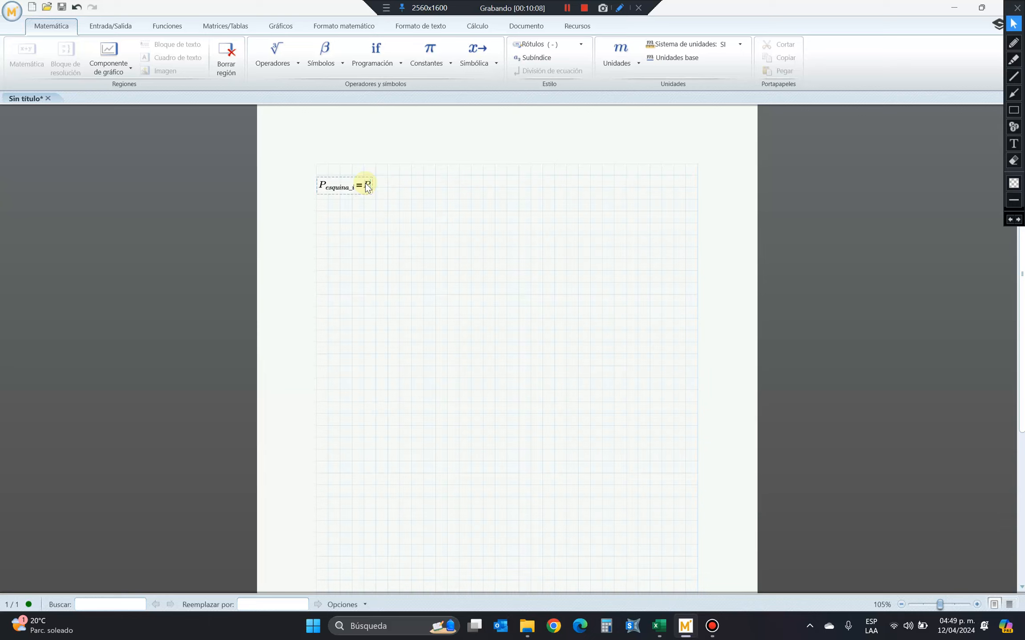
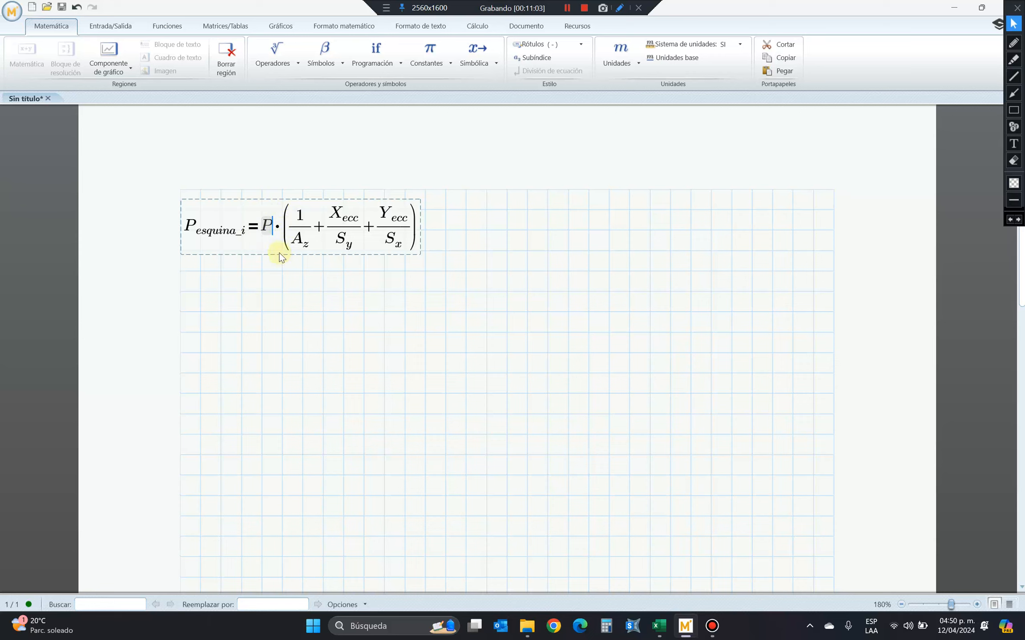
Leave the corner pressure equation in Mathcad and switch back to the Excel footing spreadsheet.
key("Right")
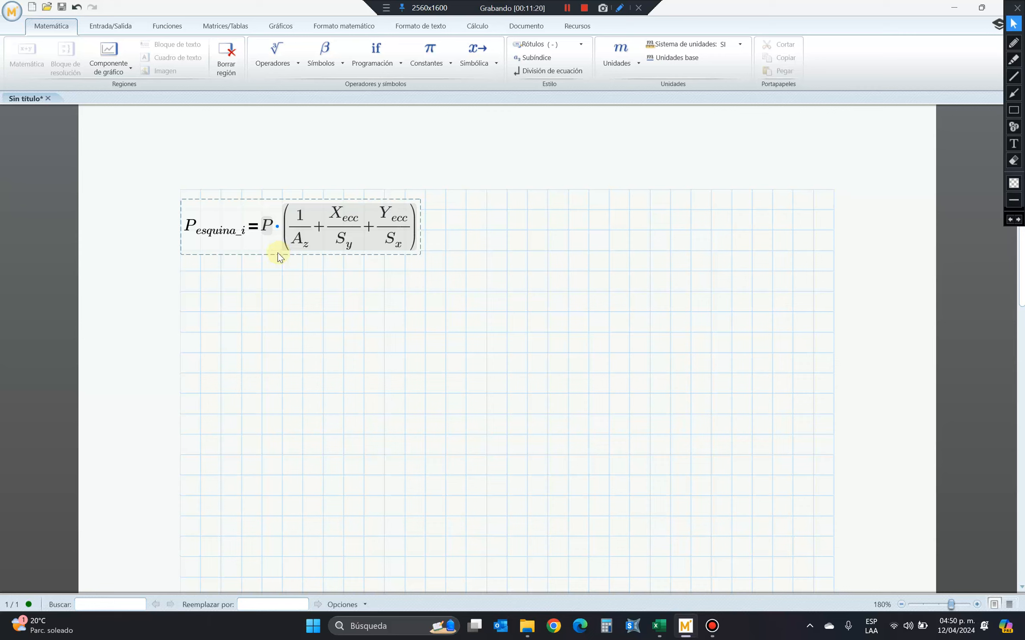
left_click(278, 255)
left_click(609, 292)
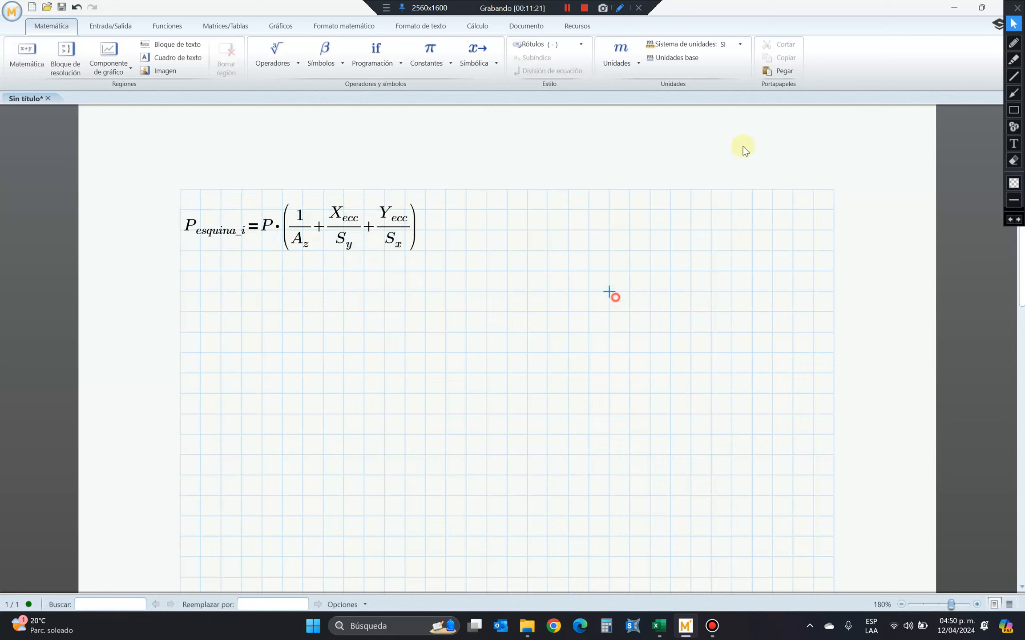
left_click(962, 6)
Move the pressure equation image below P1 to P4 sideways so it is centred across columns A to C in rows 54 to 57.
scroll(400, 472, "up", 5)
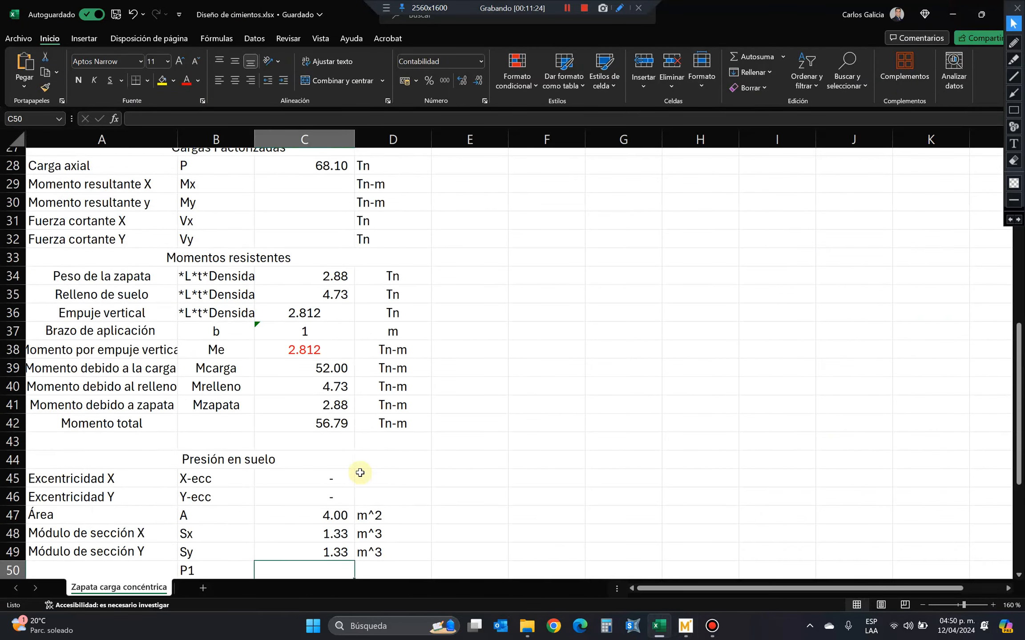
scroll(359, 472, "down", 5)
left_click(222, 413)
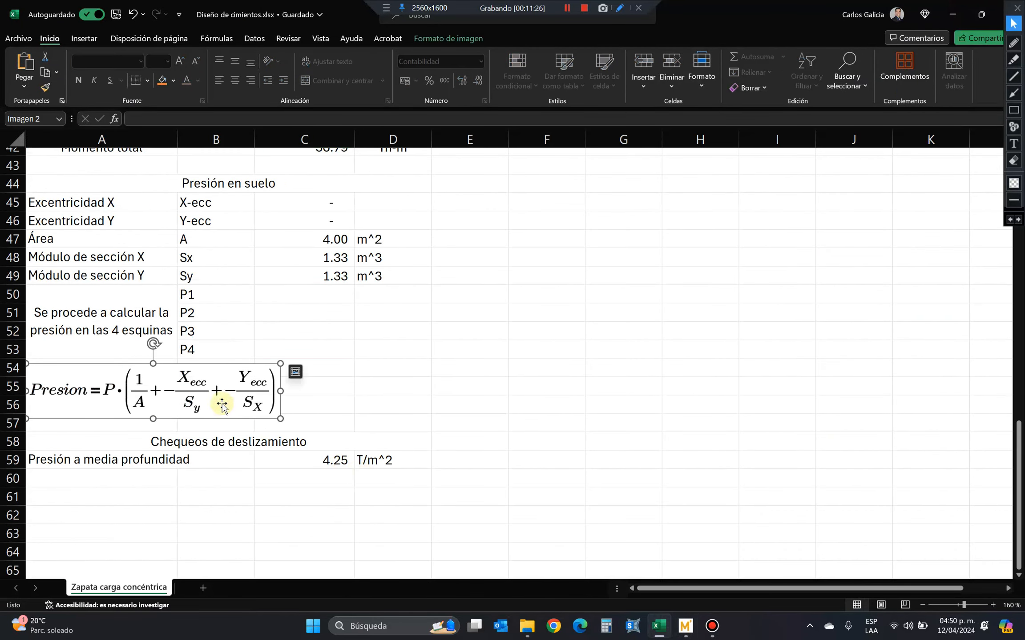
left_click_drag(222, 407, 274, 411)
left_click(283, 334)
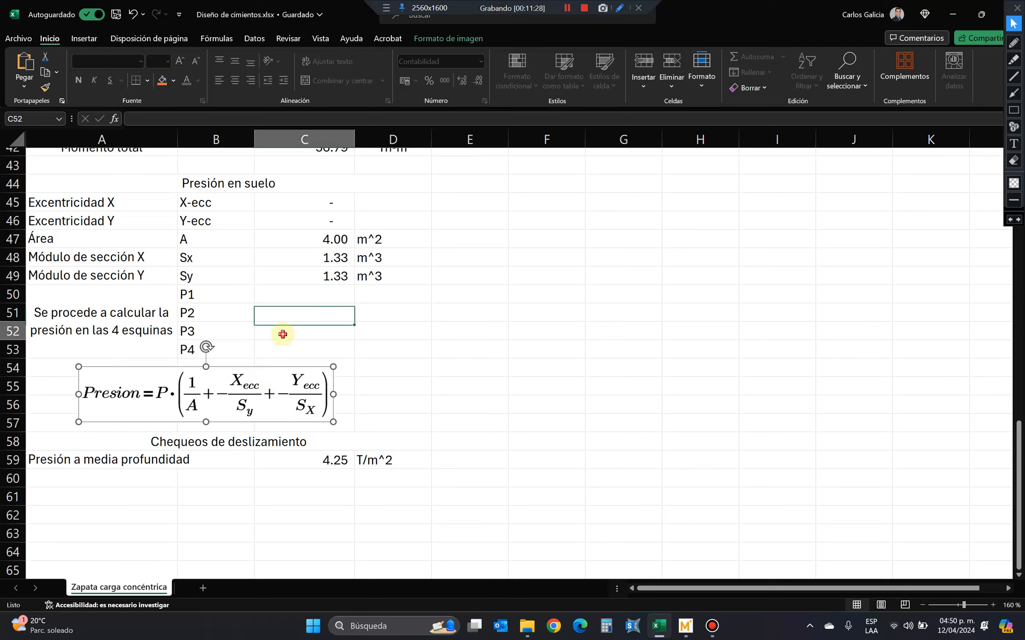
left_click(243, 403)
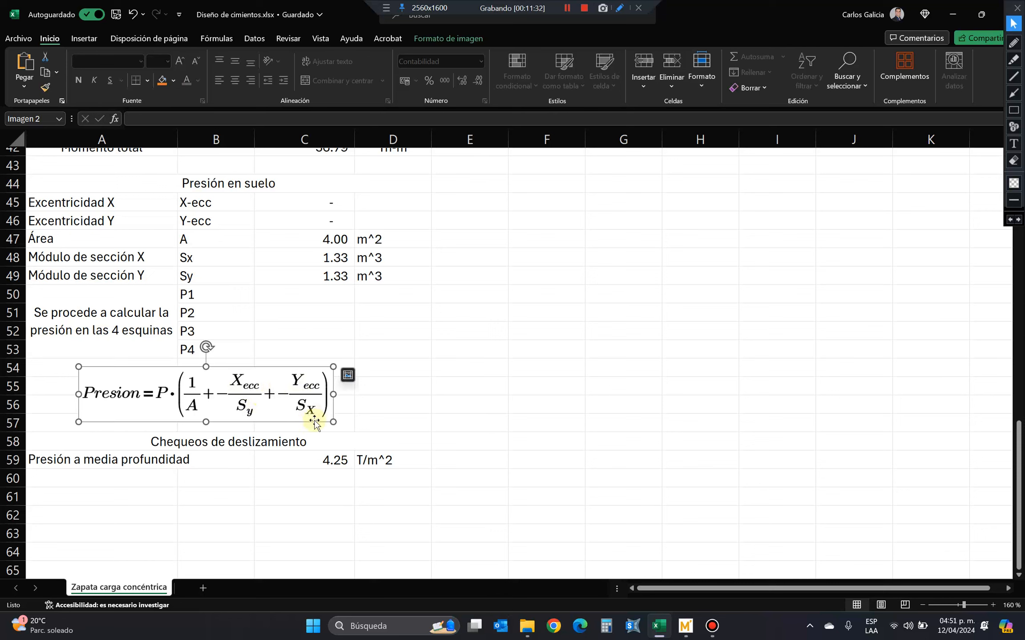
left_click(299, 297)
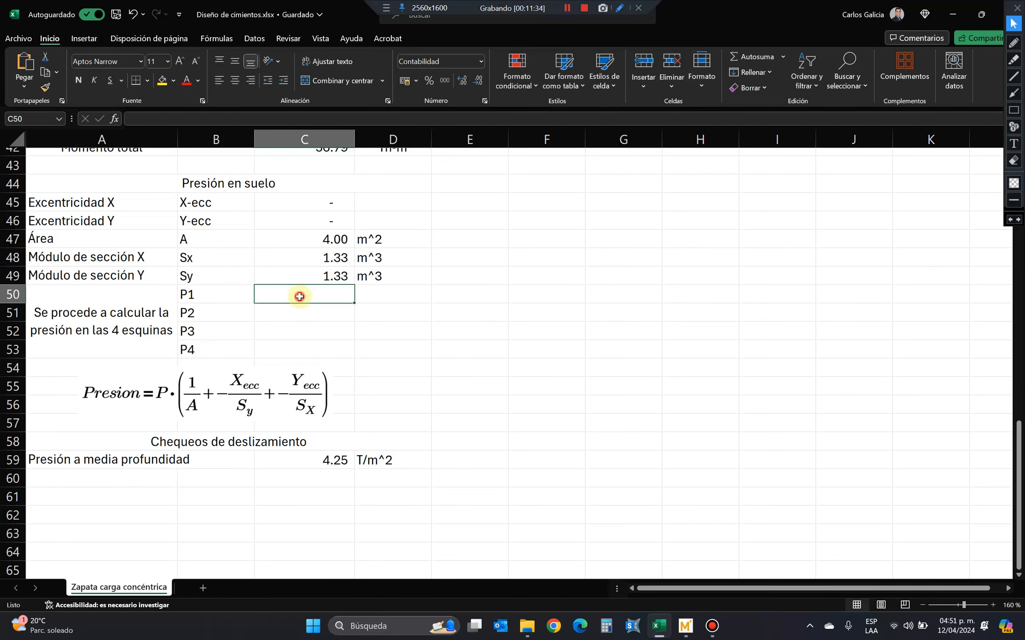
type("+")
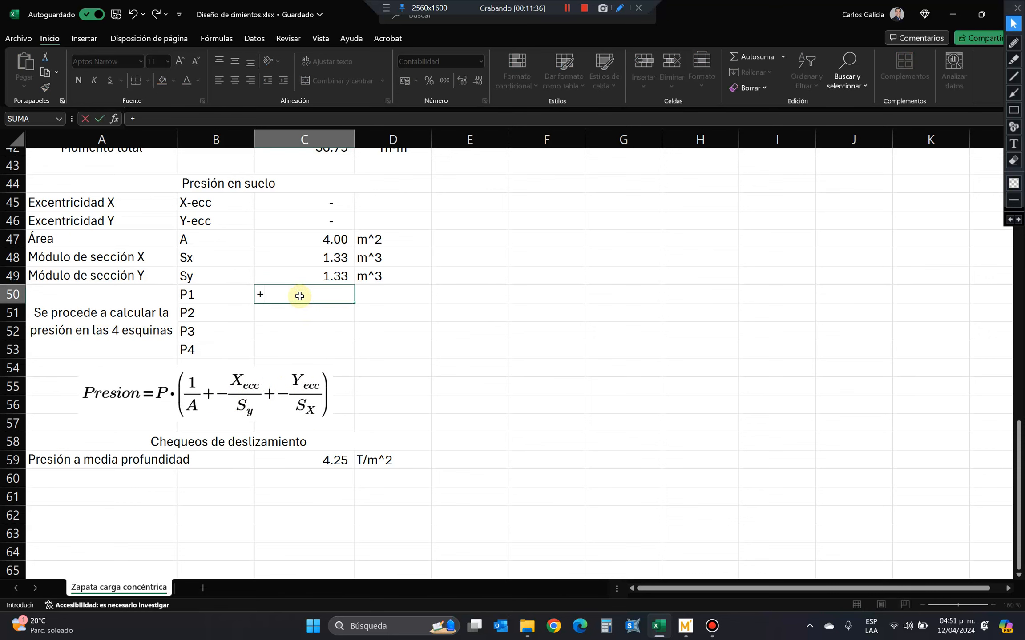
scroll(299, 297, "up", 2)
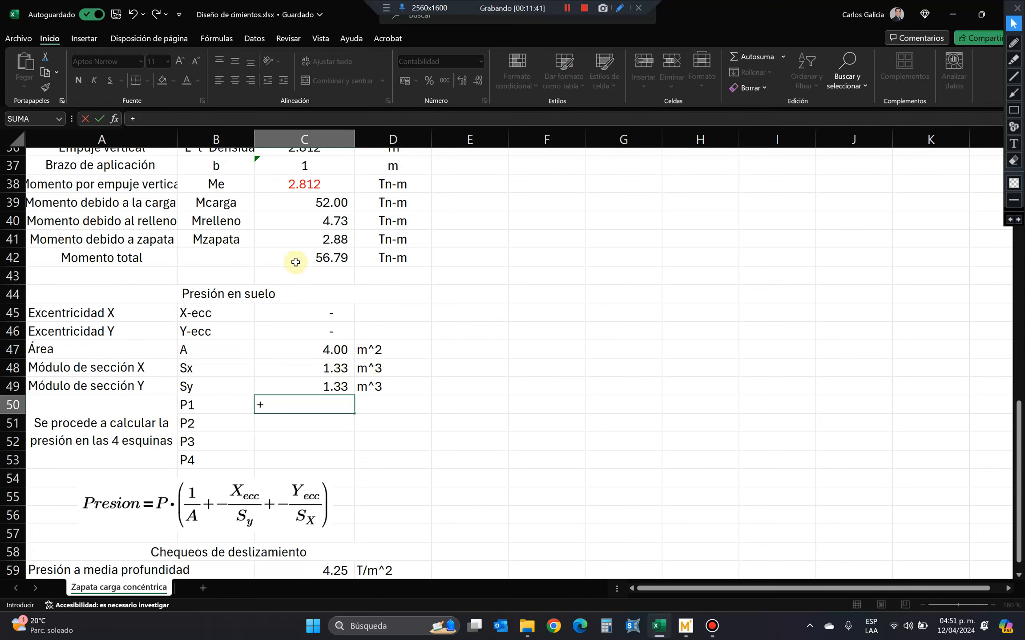
scroll(296, 262, "up", 5)
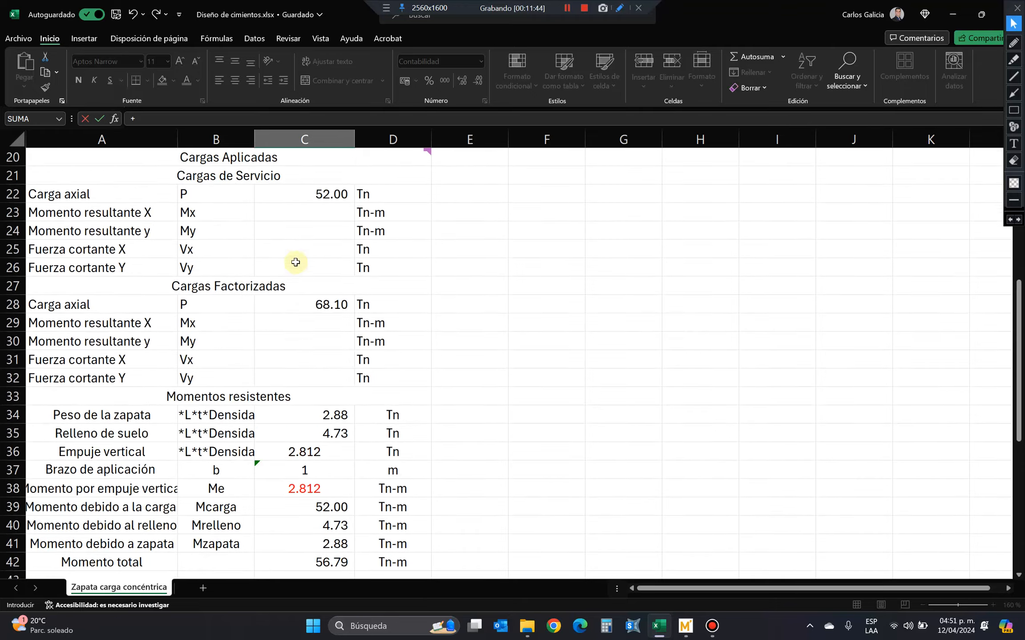
scroll(295, 262, "up", 1)
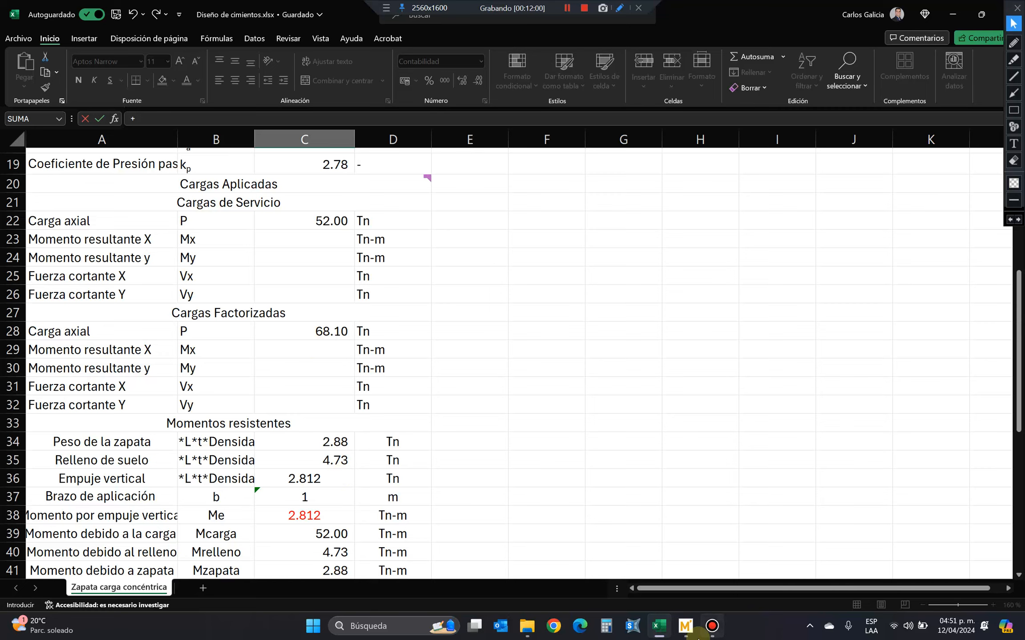
Switch to Mathcad and paste a copy of the corner pressure equation below the original.
left_click(686, 626)
left_click(289, 250)
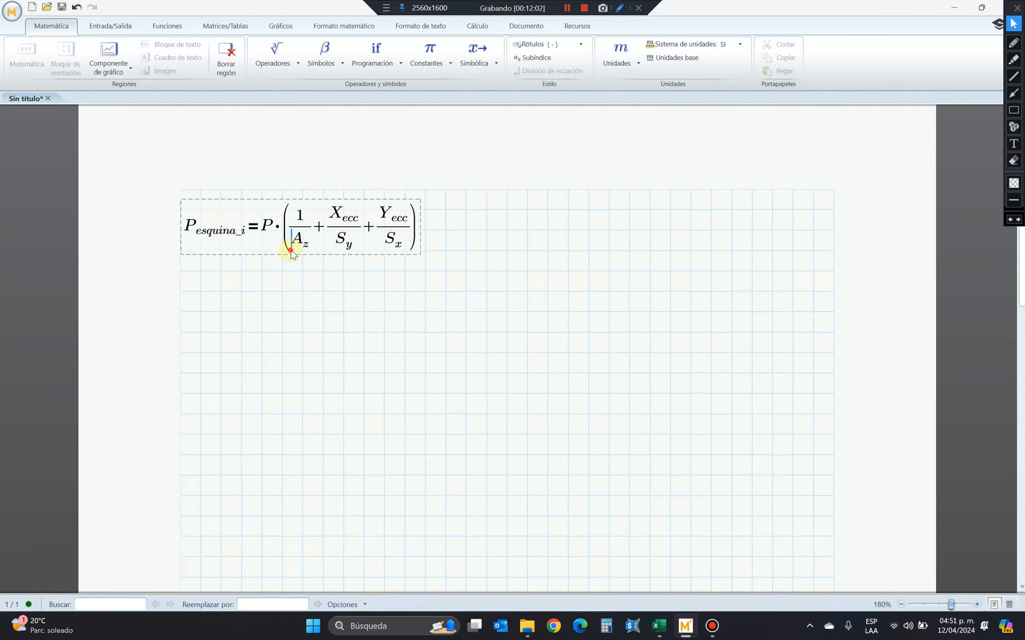
key("ctrl+c")
left_click(198, 318)
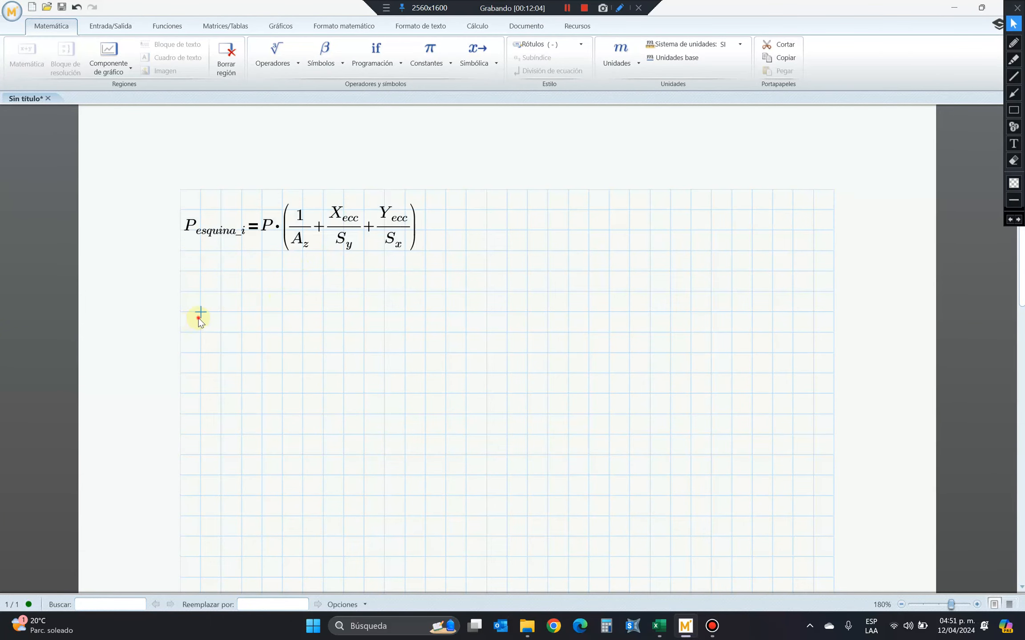
key("ctrl+v")
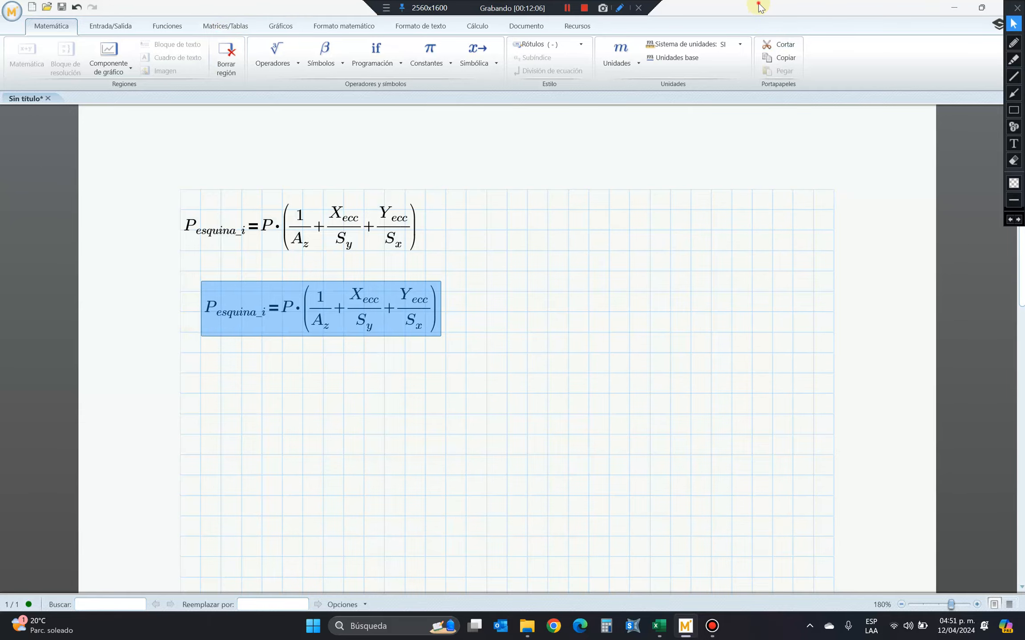
Arrange Mathcad and the spreadsheet side by side and clear the unfinished formula from cell C50 beside P1.
left_click_drag(757, 7, 1024, 165)
left_click(235, 183)
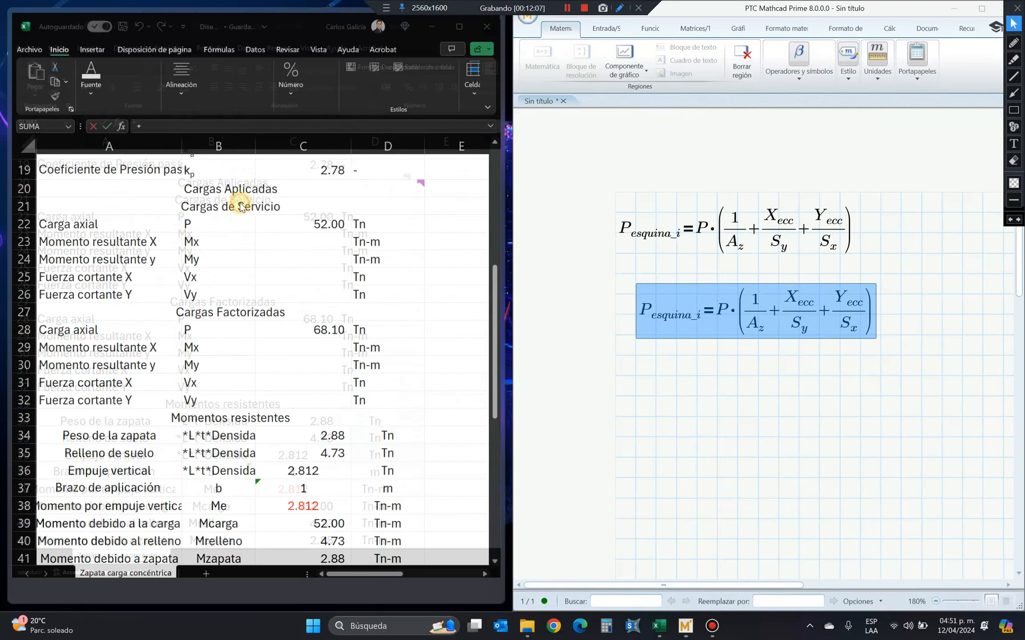
scroll(337, 400, "down", 3)
scroll(336, 435, "down", 3)
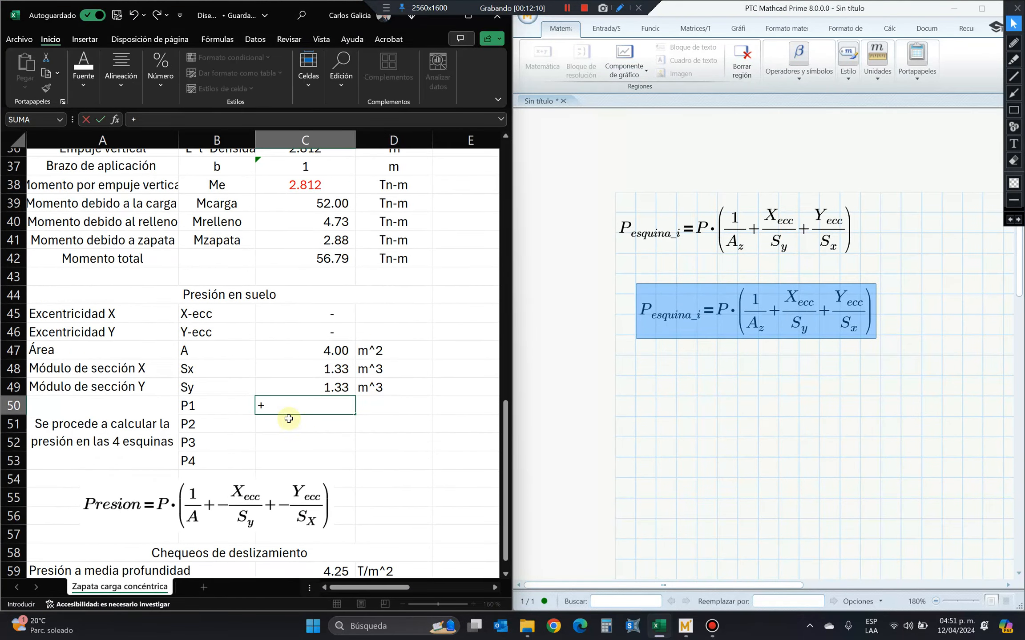
double_click(261, 405)
key("BackSpace")
Align the copied Mathcad equation with the original and check the Momento total cell C42 in the spreadsheet.
left_click(705, 311)
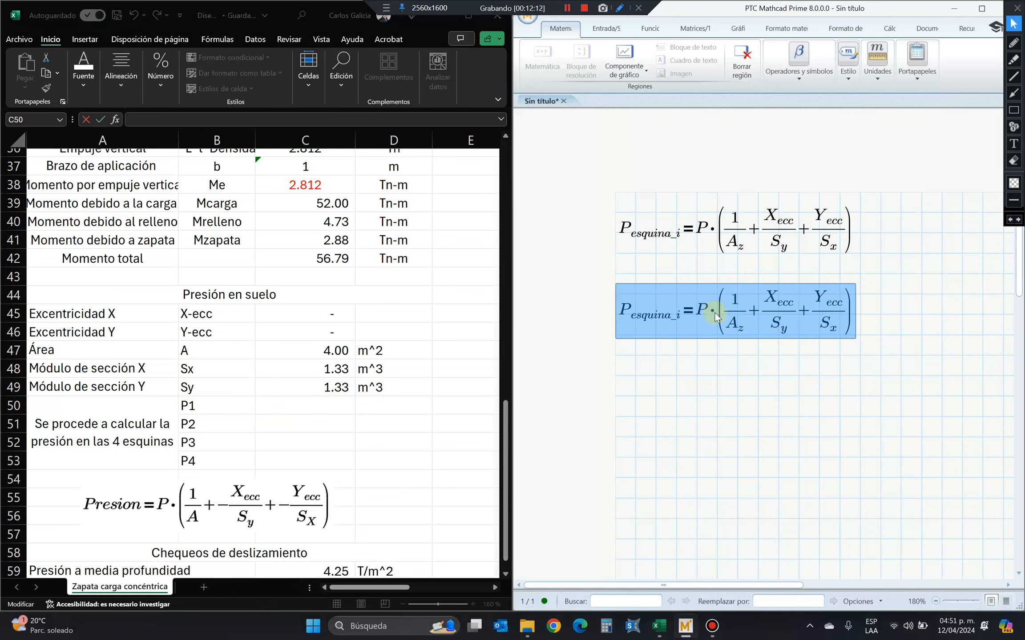
scroll(337, 298, "up", 1)
left_click(329, 314)
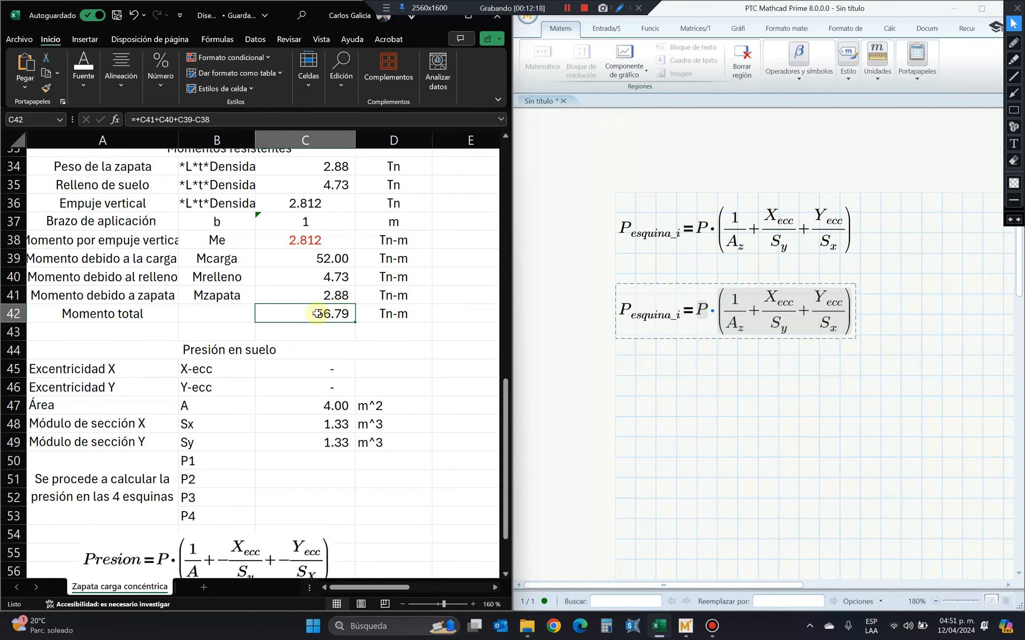
scroll(178, 314, "up", 2)
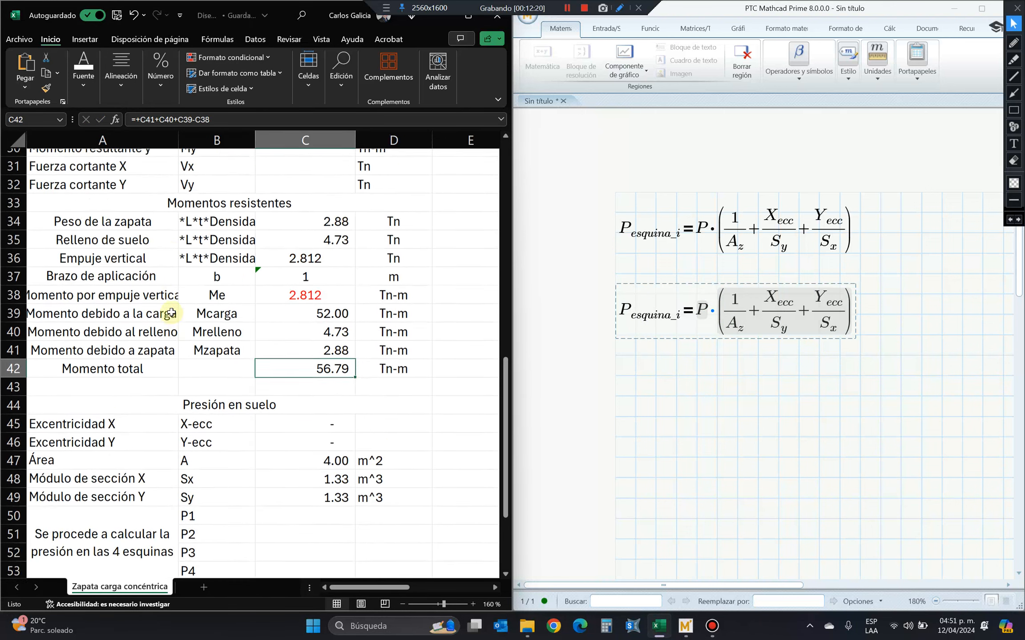
Apply a thick outside border around the Momentos resistentes block A33:D42.
left_click_drag(180, 255, 266, 425)
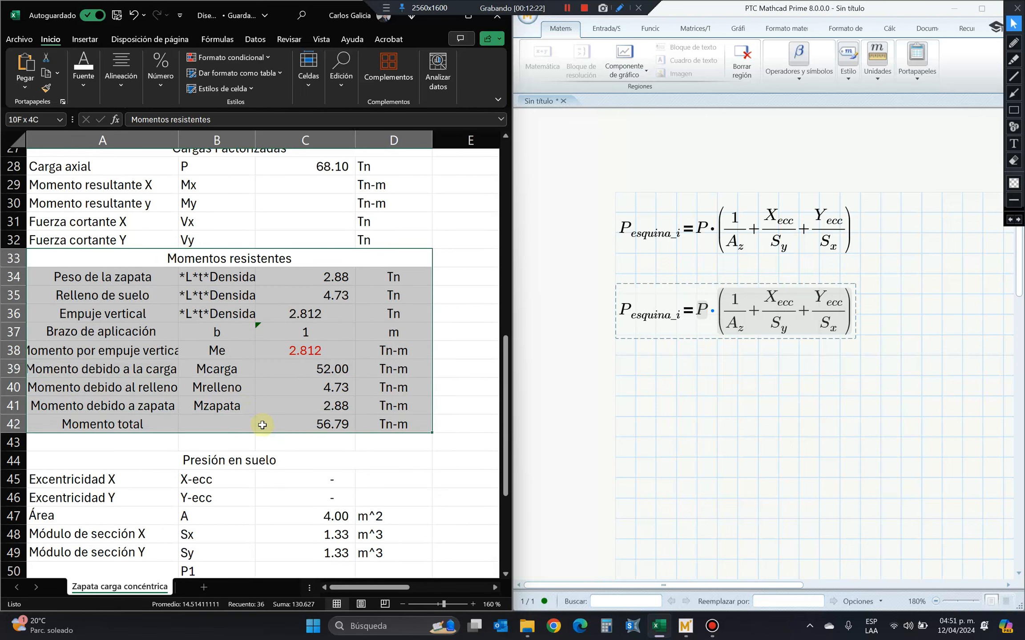
left_click(85, 74)
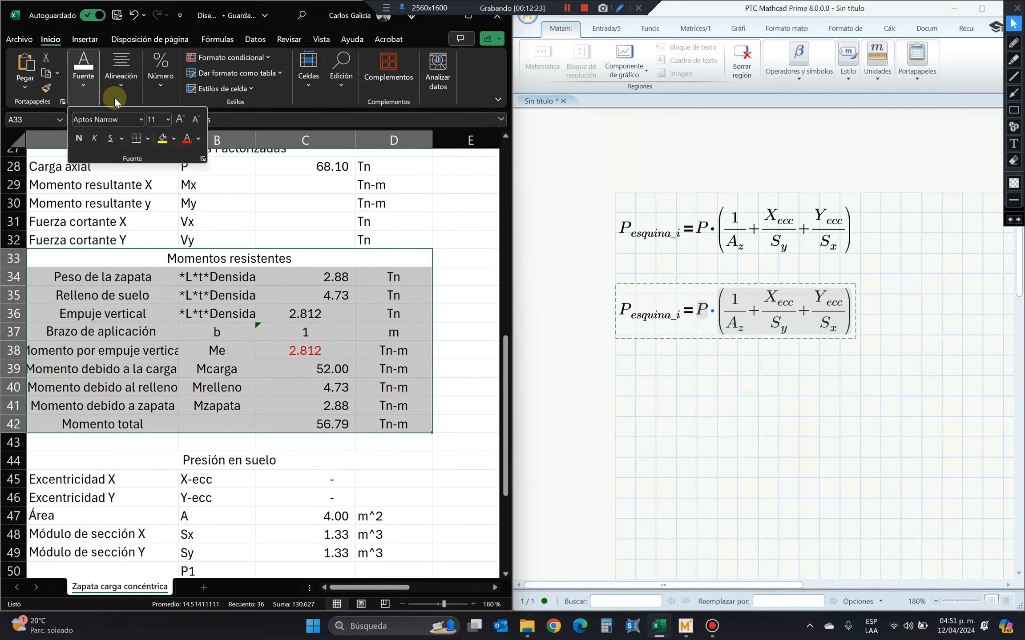
left_click(147, 139)
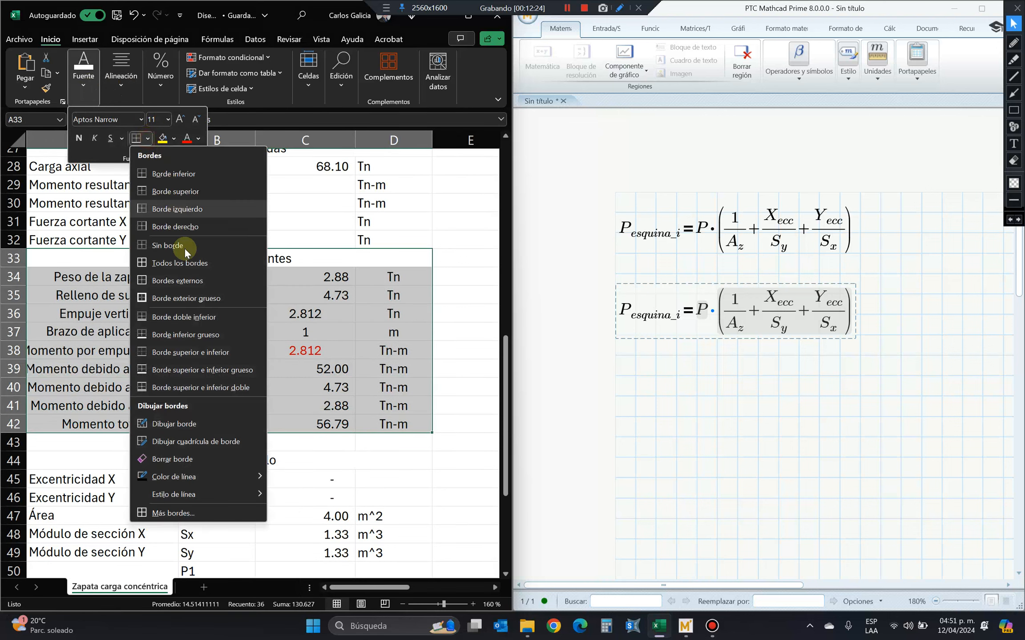
left_click(214, 298)
left_click(314, 423)
left_click(314, 423)
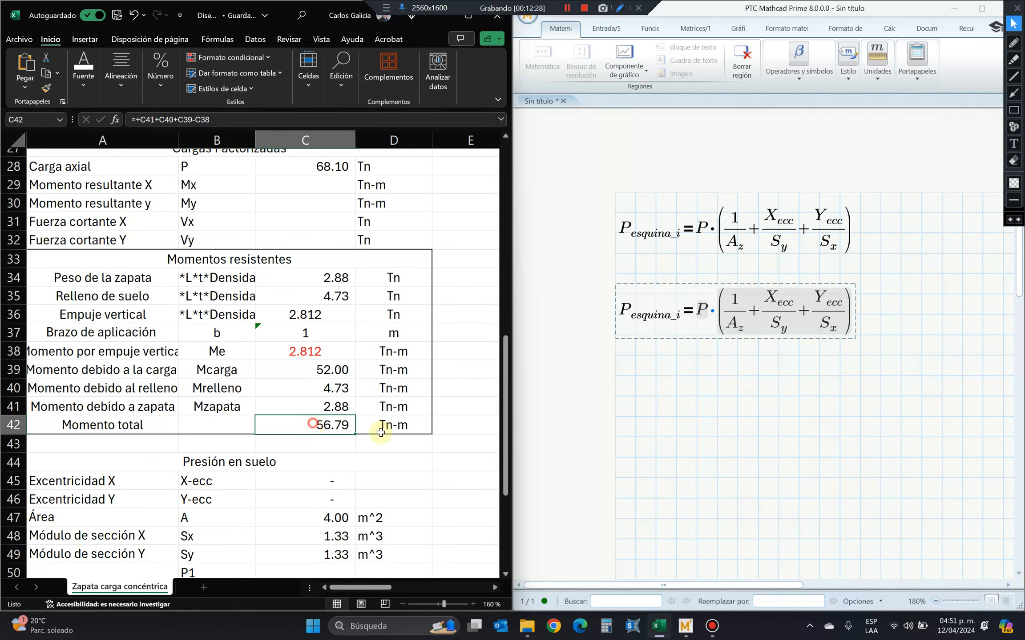
Try to replace P in the copied Mathcad equation with 56.79 tonnef multiplied by m.
left_click(619, 404)
left_click(632, 312)
left_click(702, 344)
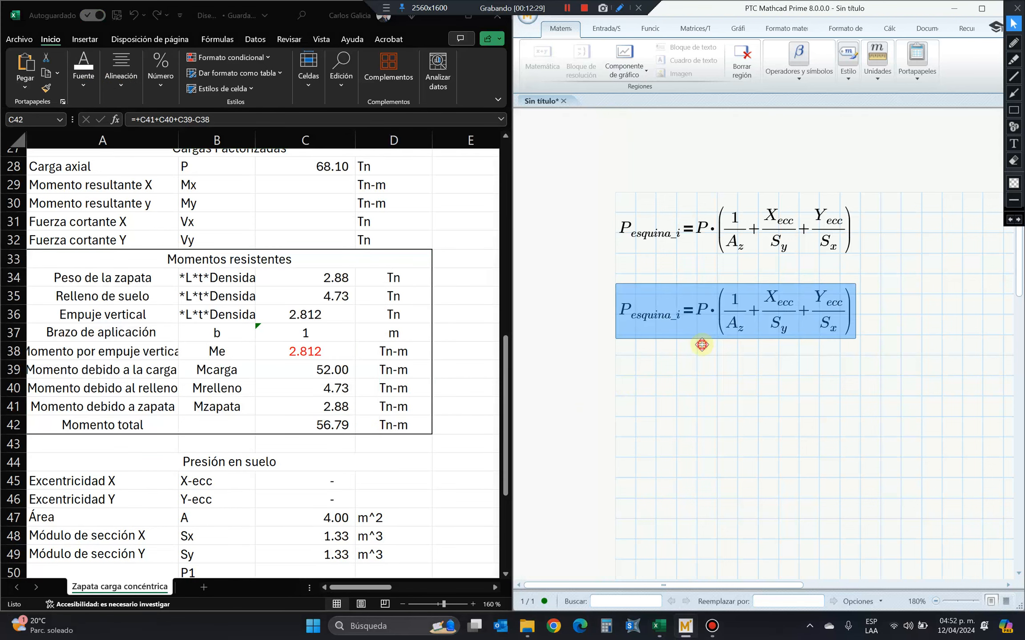
left_click(702, 311)
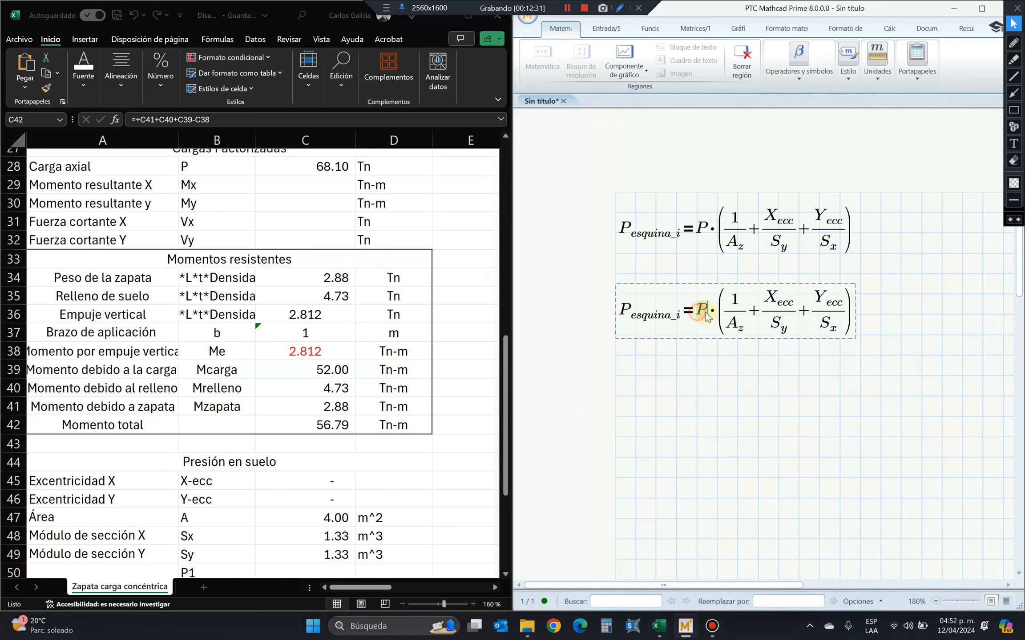
type("56.79")
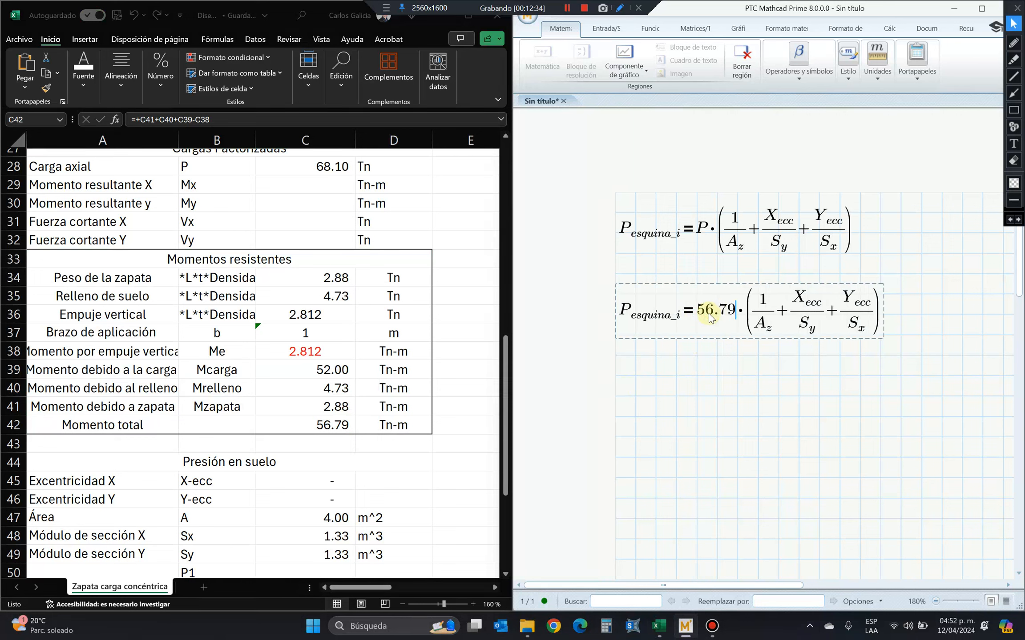
type("Tnf")
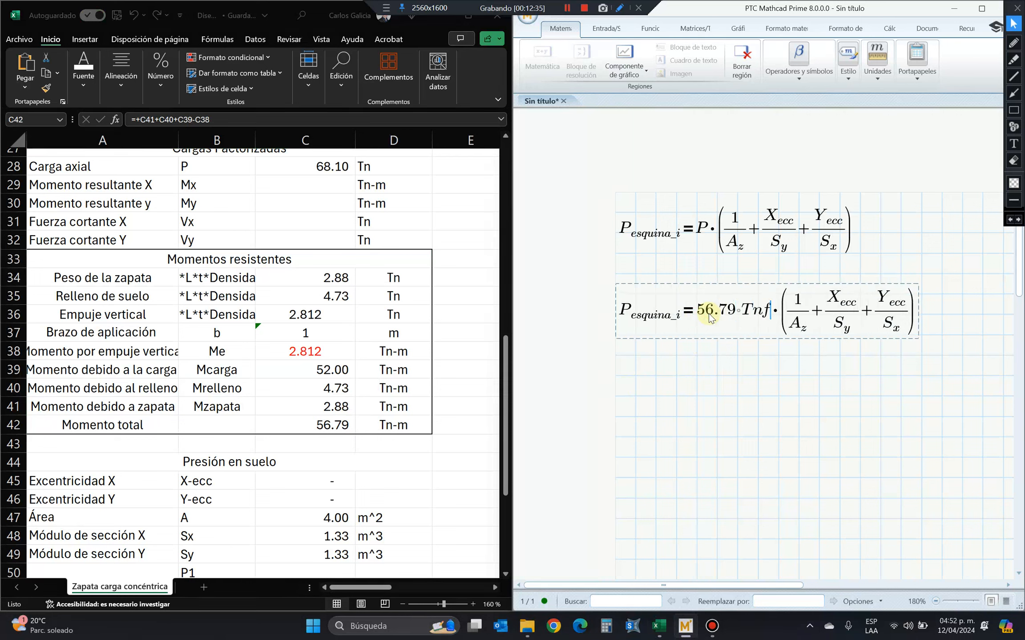
key("BackSpace")
key("BackSpace")
key("BackSpace")
type("tonnef")
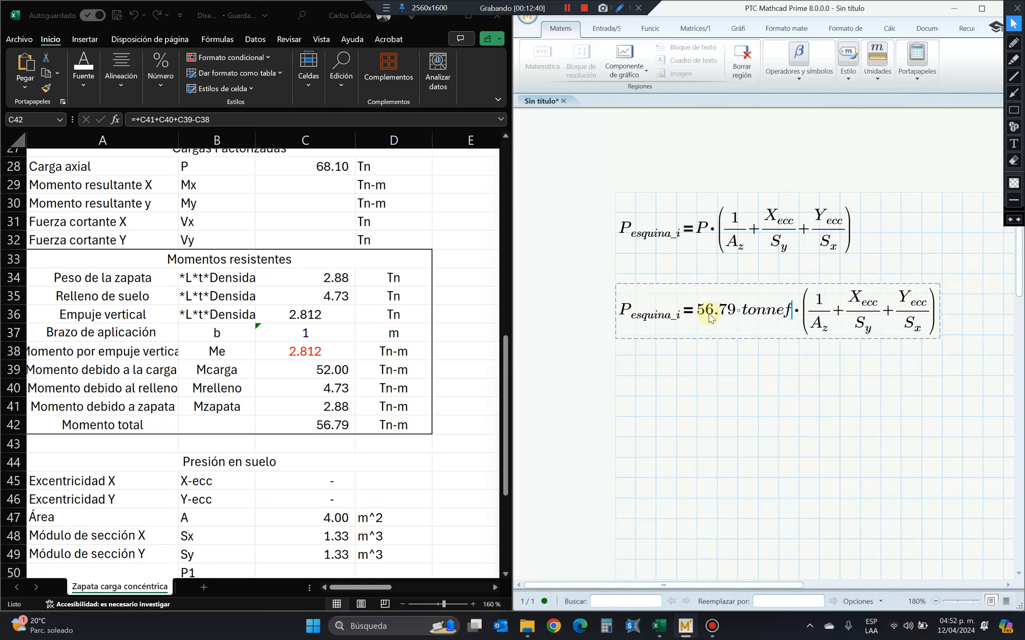
type("*m")
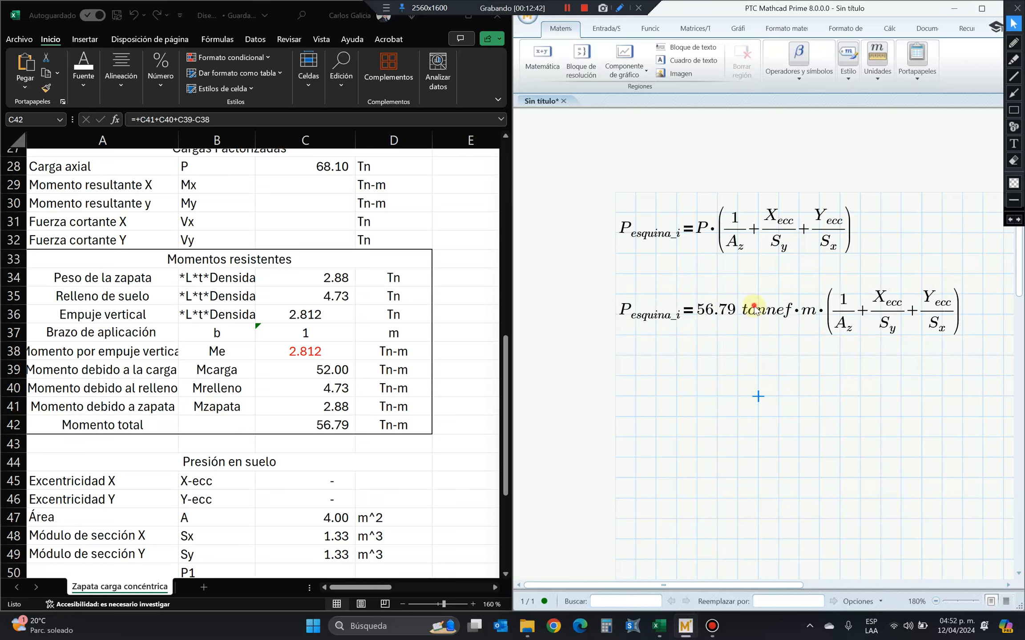
left_click(799, 308)
key("BackSpace")
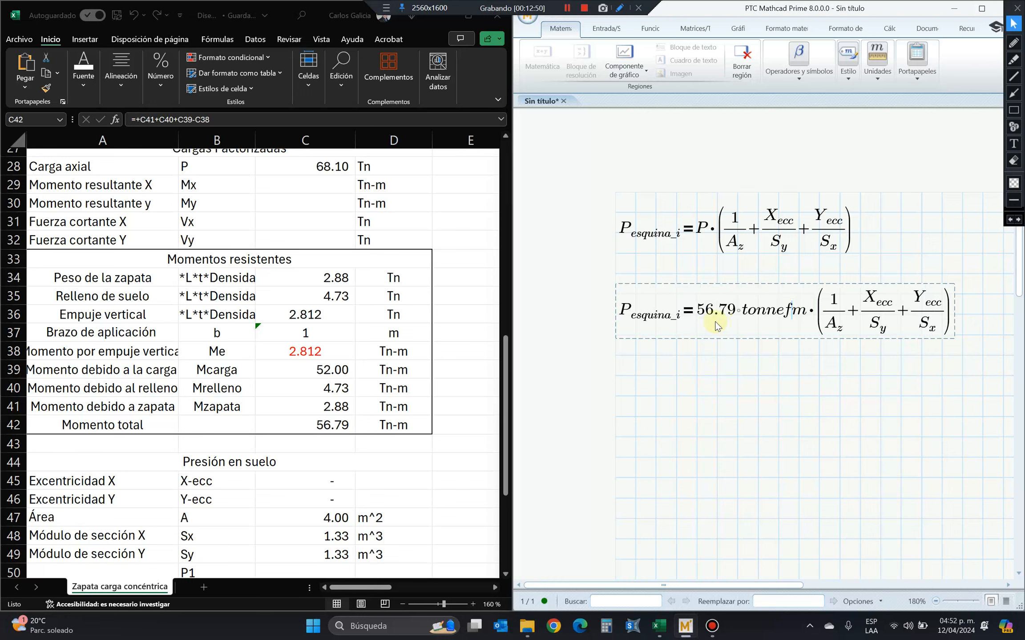
Restore P in the copied equation and move the equation further down the Mathcad worksheet.
left_click_drag(716, 326, 771, 313)
type("P")
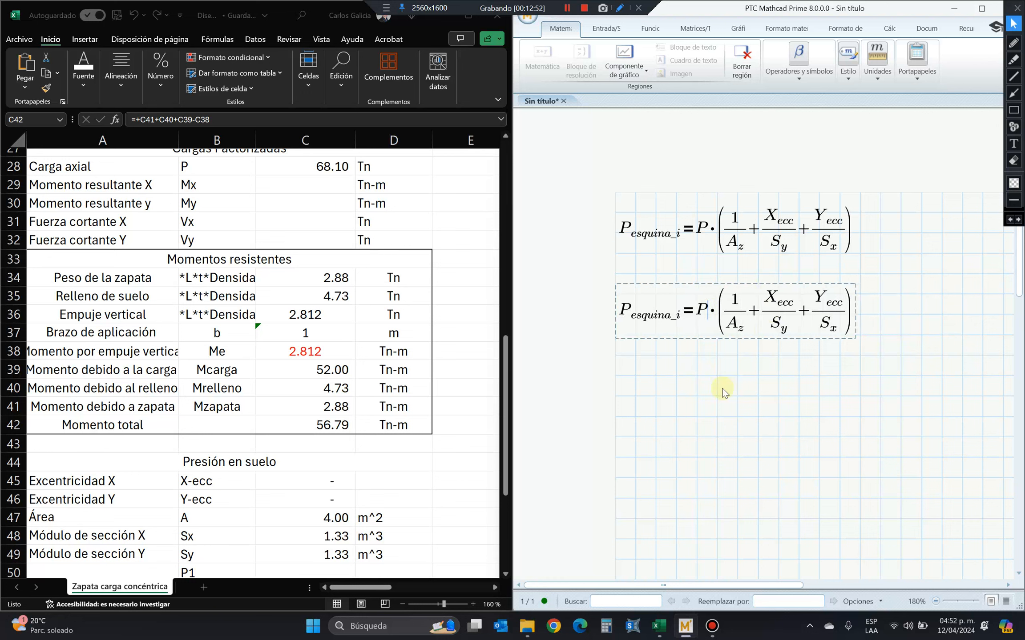
left_click_drag(724, 341, 724, 545)
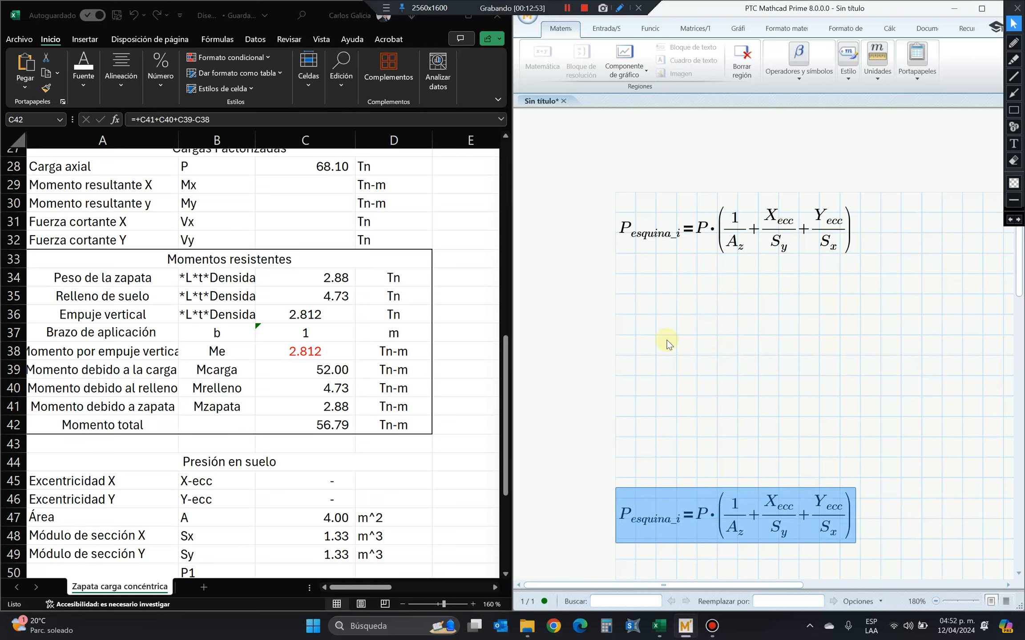
Define P := 56.79 tonnef in a new math region just below the original corner pressure equation.
left_click(621, 291)
type("P")
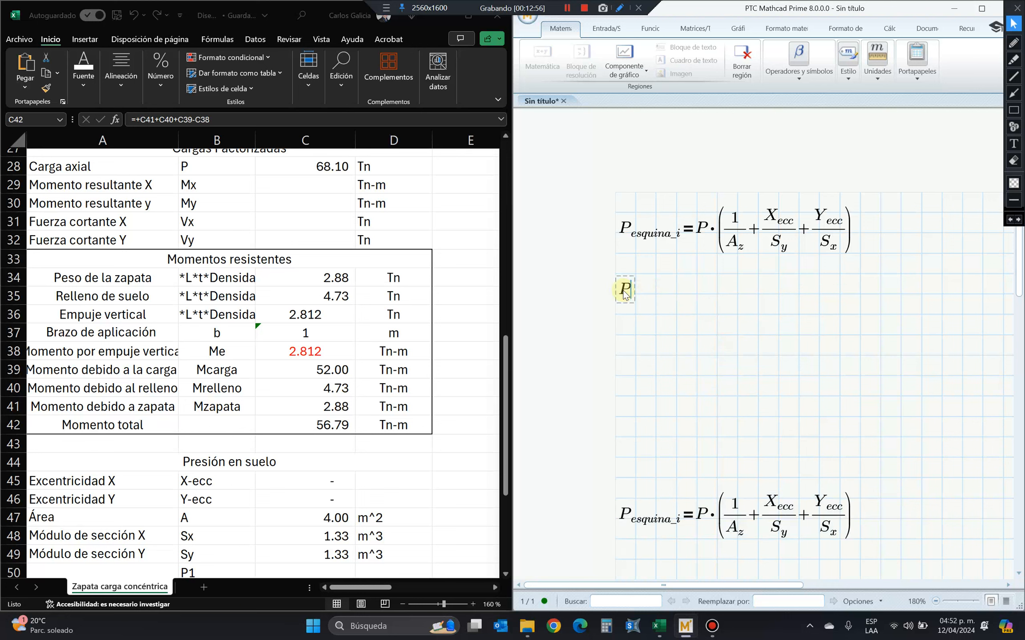
type(":=56.79·tonnef")
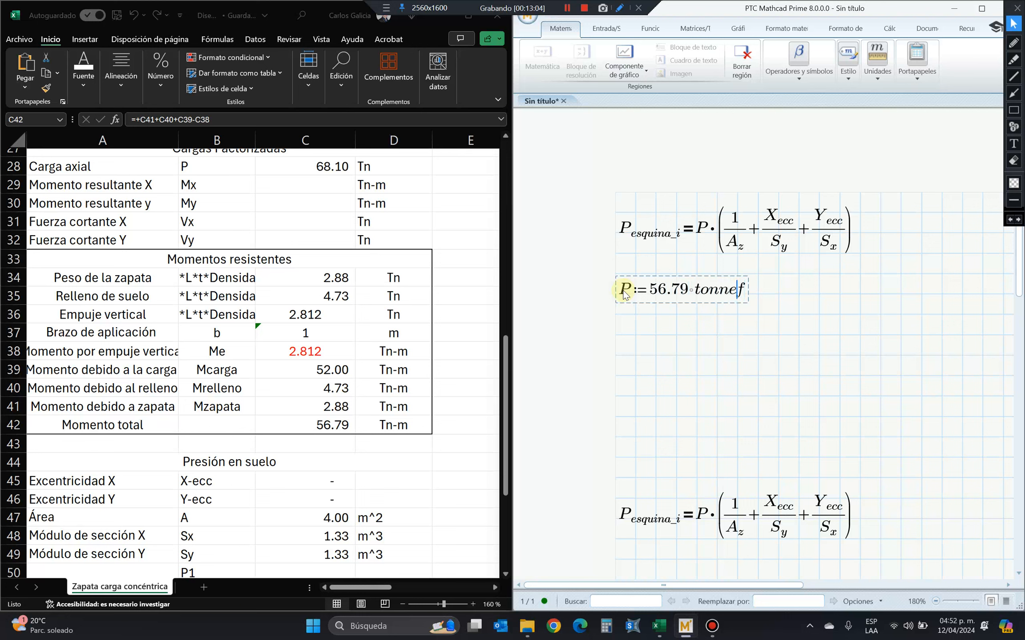
key("Return")
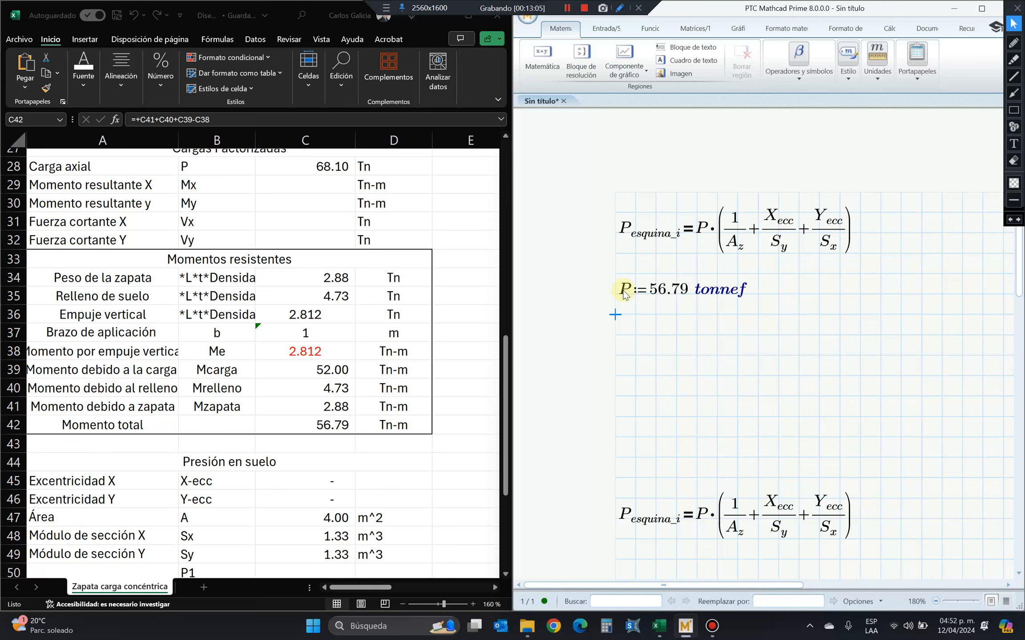
Extend the unit in the P definition from tonnef to tonnef·m.
left_click(743, 287)
type("*m")
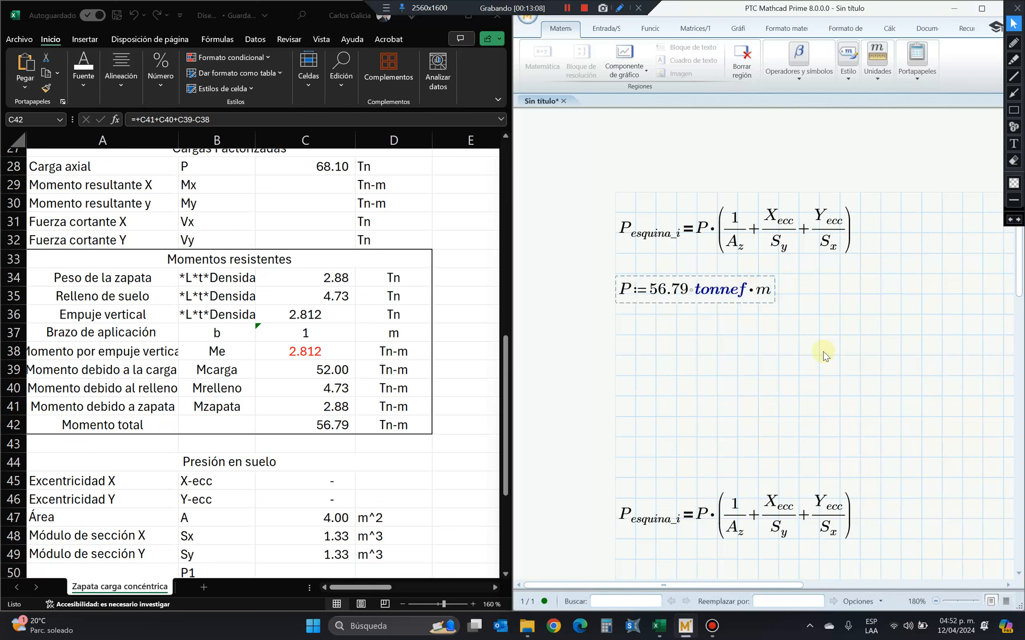
left_click(820, 354)
left_click(762, 294)
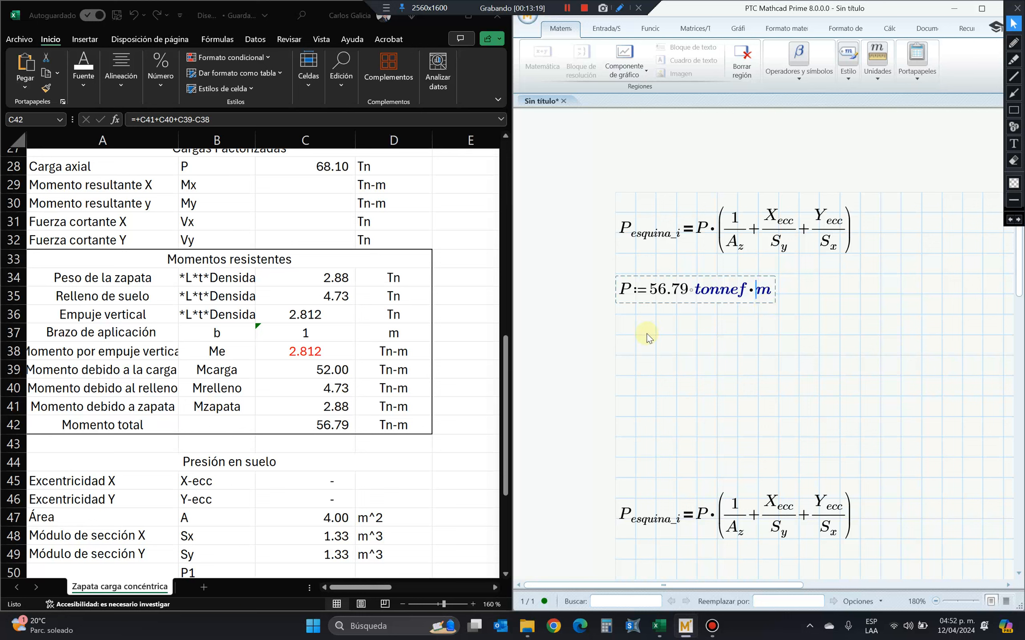
Define the footing area A_z := 4 m^2 in a new math region below the P definition.
left_click(622, 336)
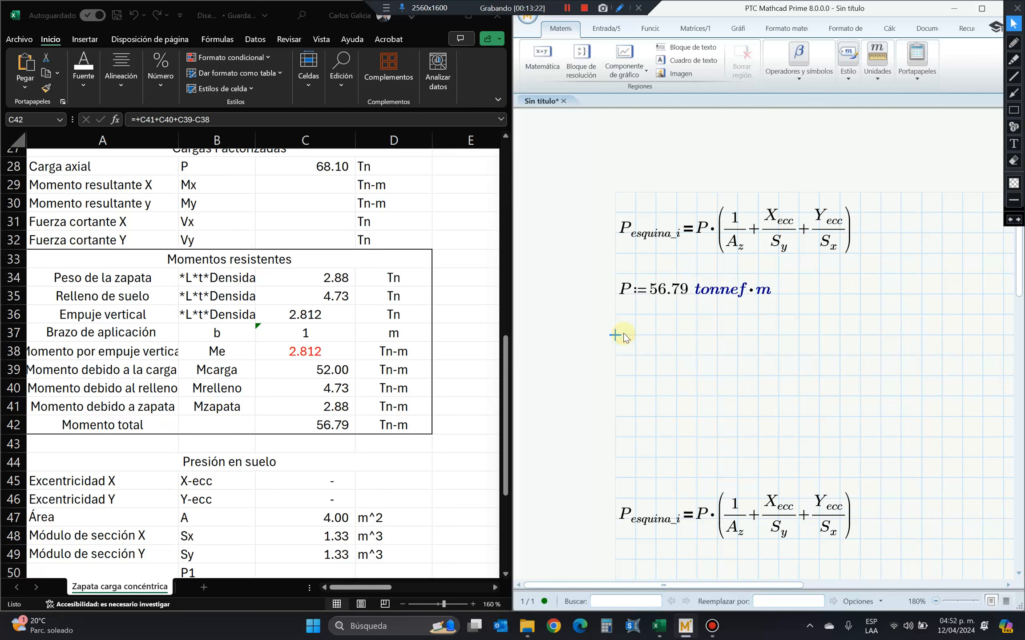
type("A")
key("BackSpace")
type("A")
key("BackSpace")
type("A")
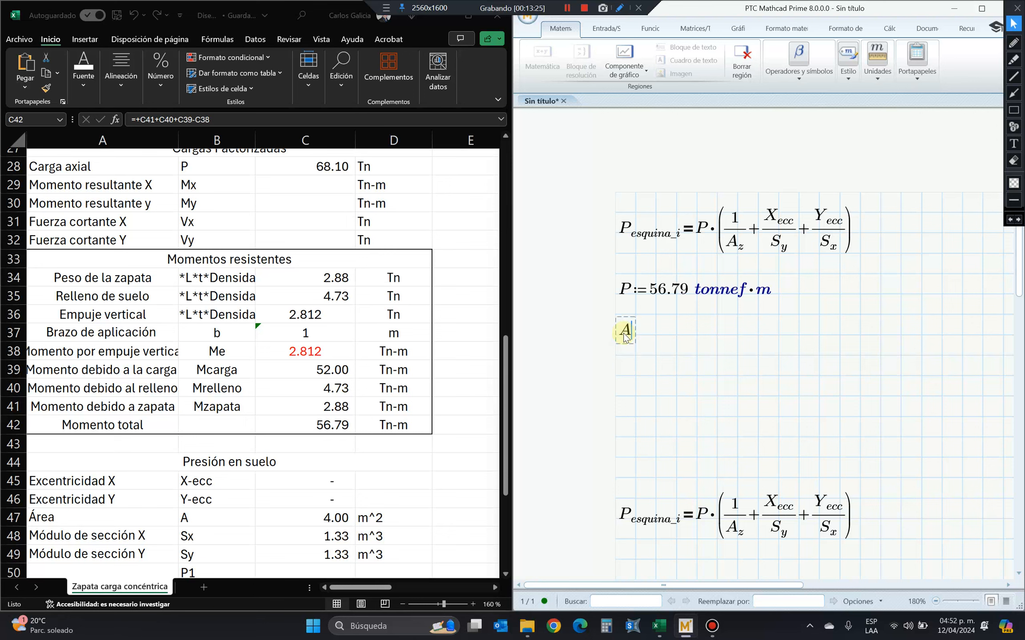
type(".z:=")
scroll(430, 354, "up", 9)
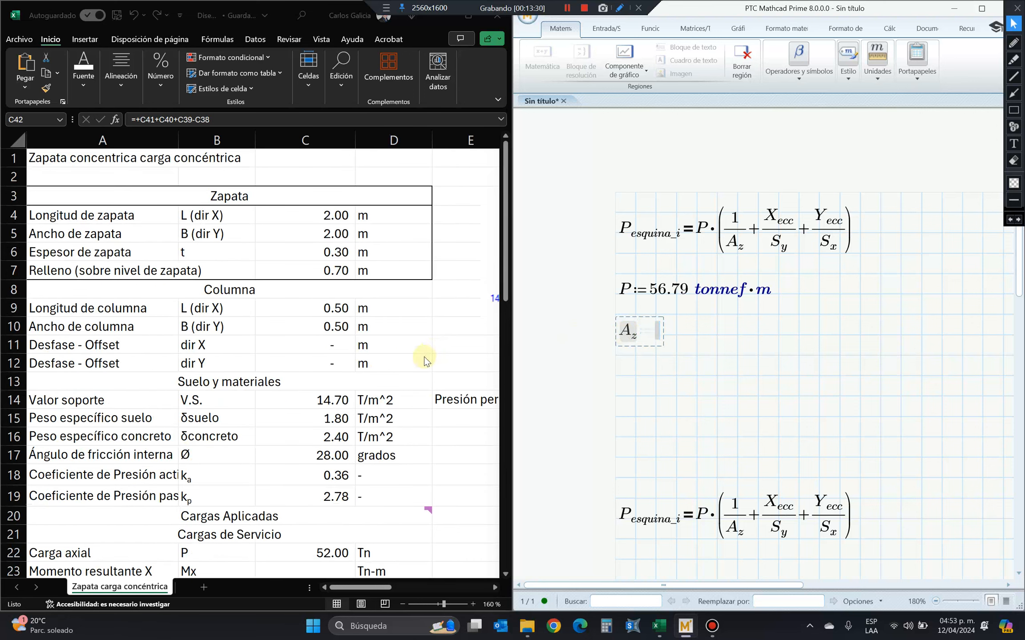
scroll(398, 349, "down", 1)
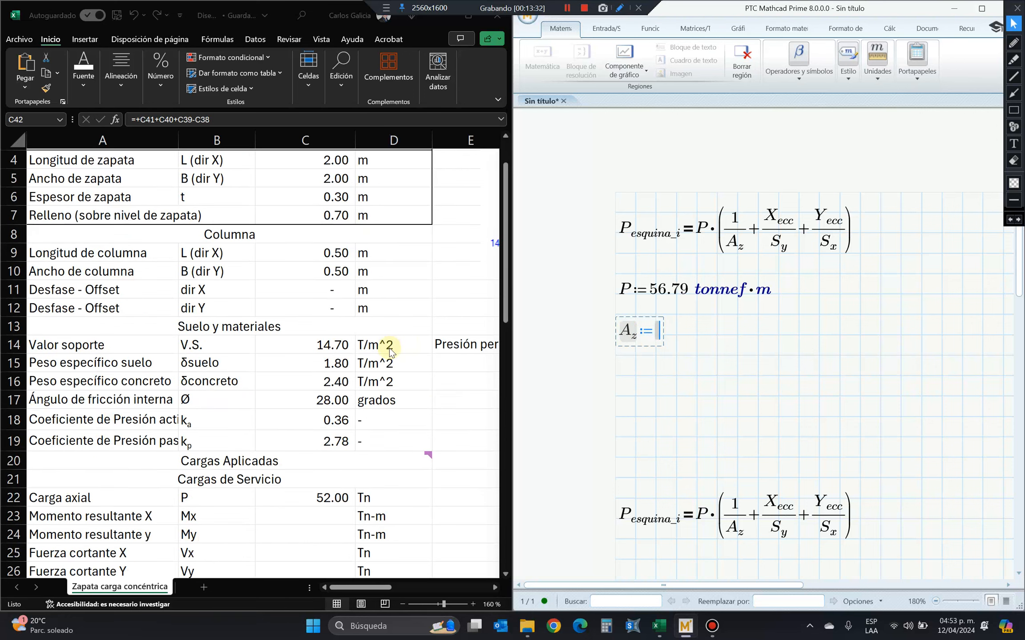
scroll(386, 362, "down", 1)
scroll(382, 365, "down", 8)
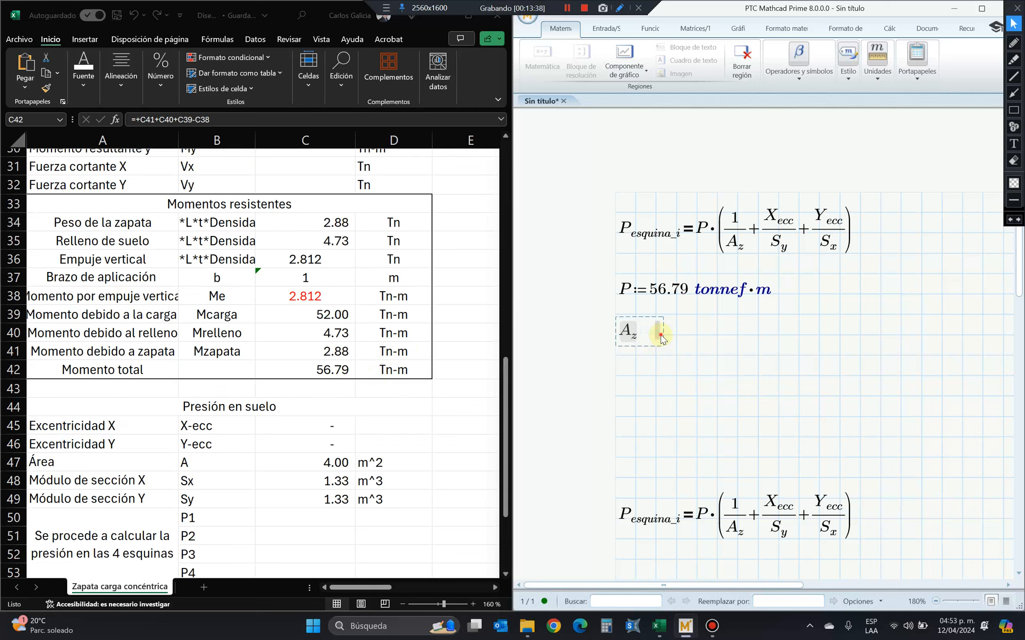
type("4 m")
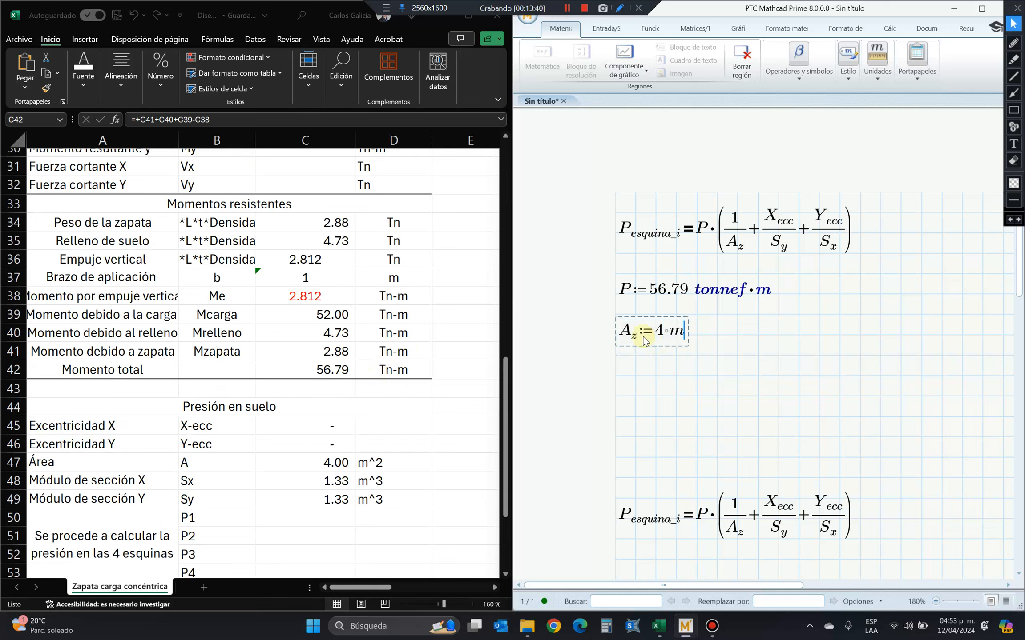
type("^2")
left_click(692, 371)
Copy X_ecc from the lower corner pressure equation to below A_z and define it as 0.
left_click(620, 376)
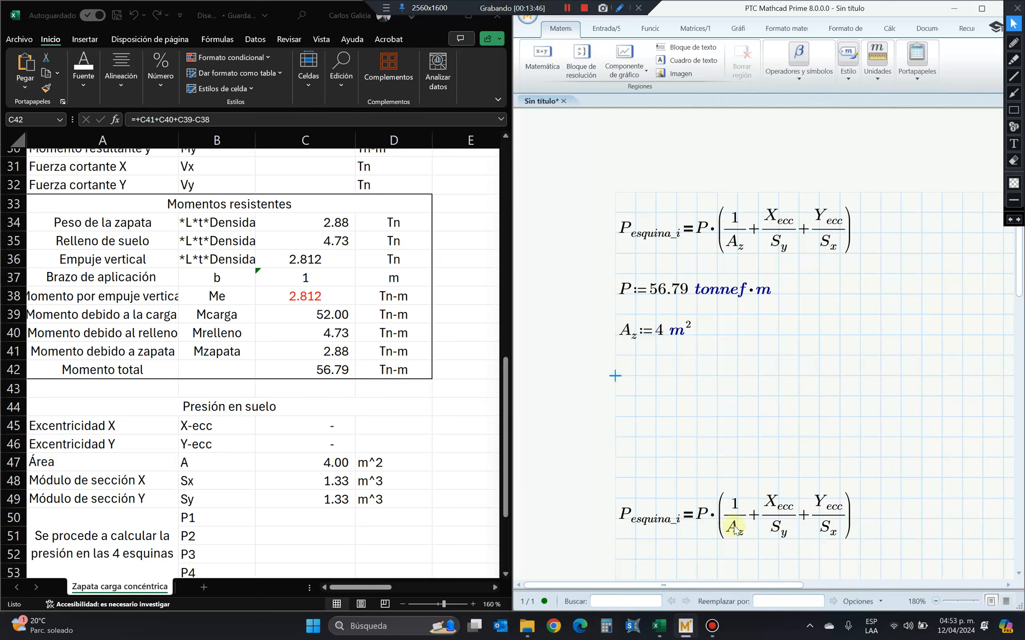
left_click(777, 505)
key("ctrl+c")
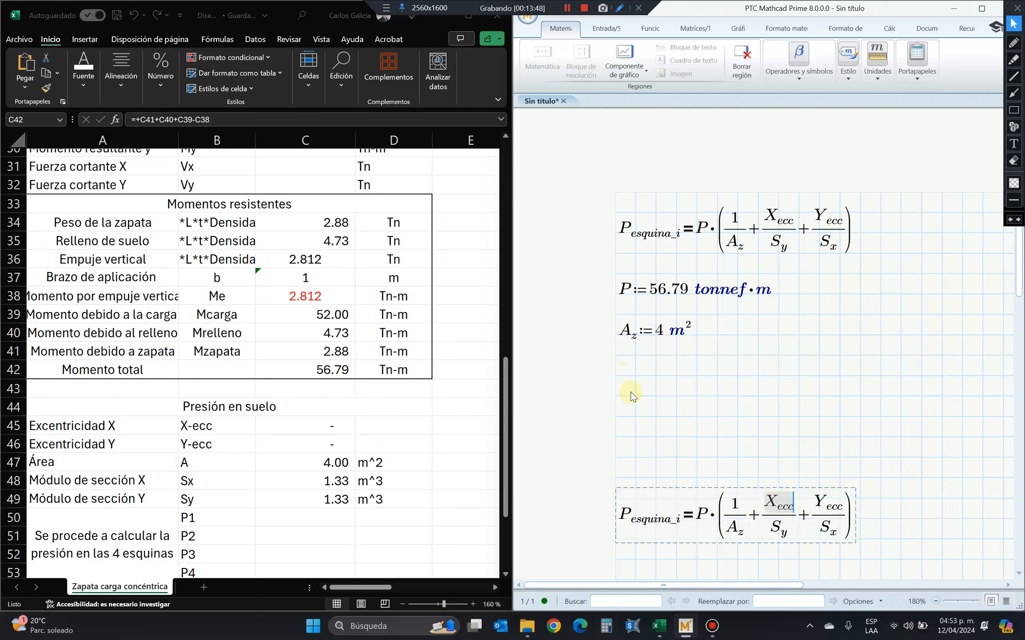
left_click(621, 376)
key("ctrl+v")
left_click(654, 376)
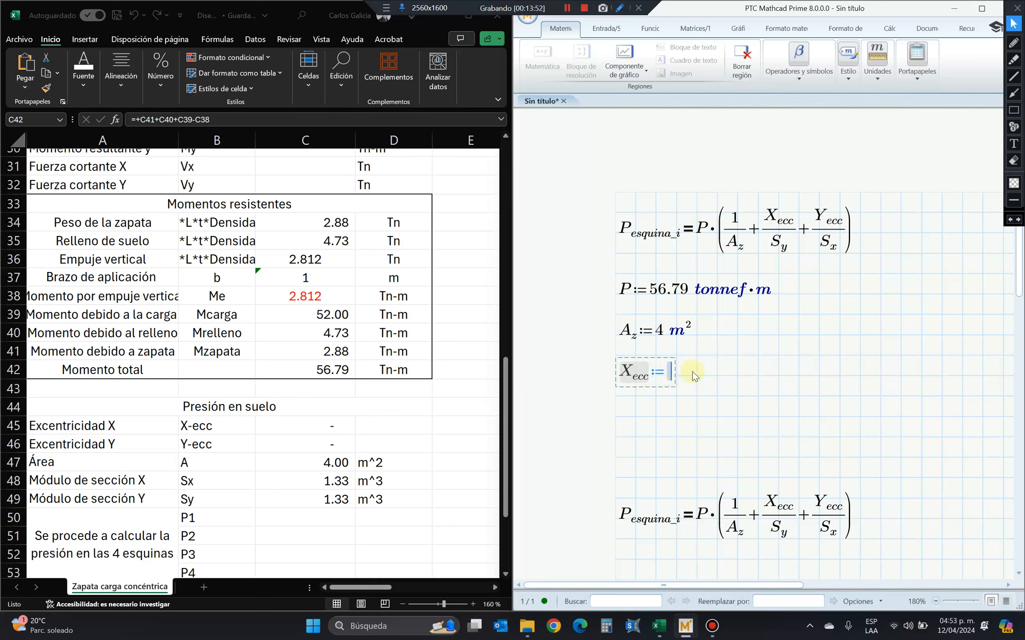
type("0")
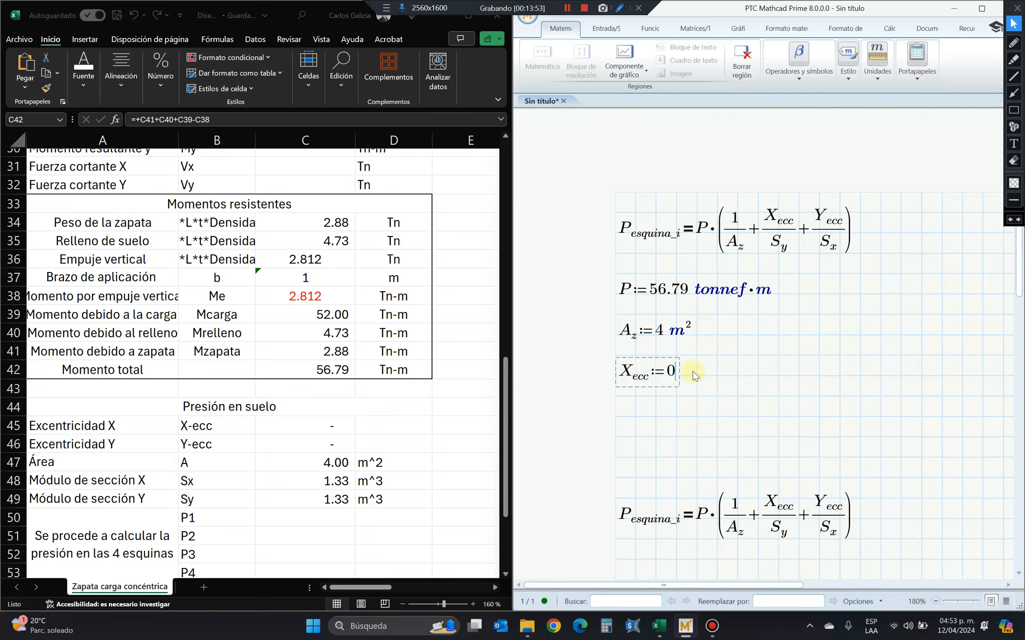
Copy Y_ecc from the lower corner pressure equation to below X_ecc and define it as 0 m.
double_click(821, 505)
key("ctrl+c")
left_click(623, 415)
key("ctrl+v")
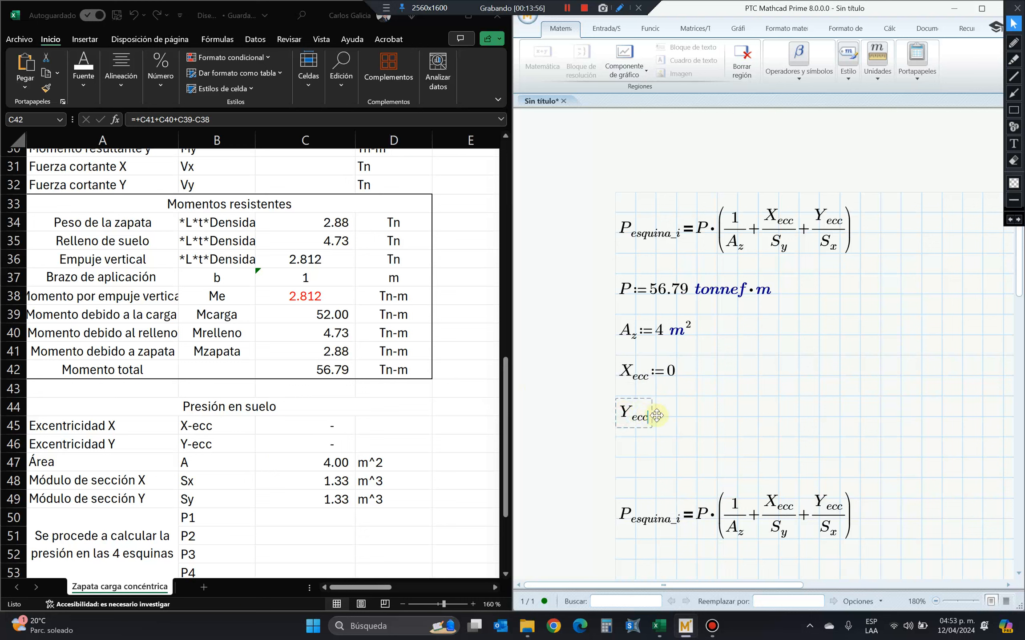
type(":=0 ")
type("m")
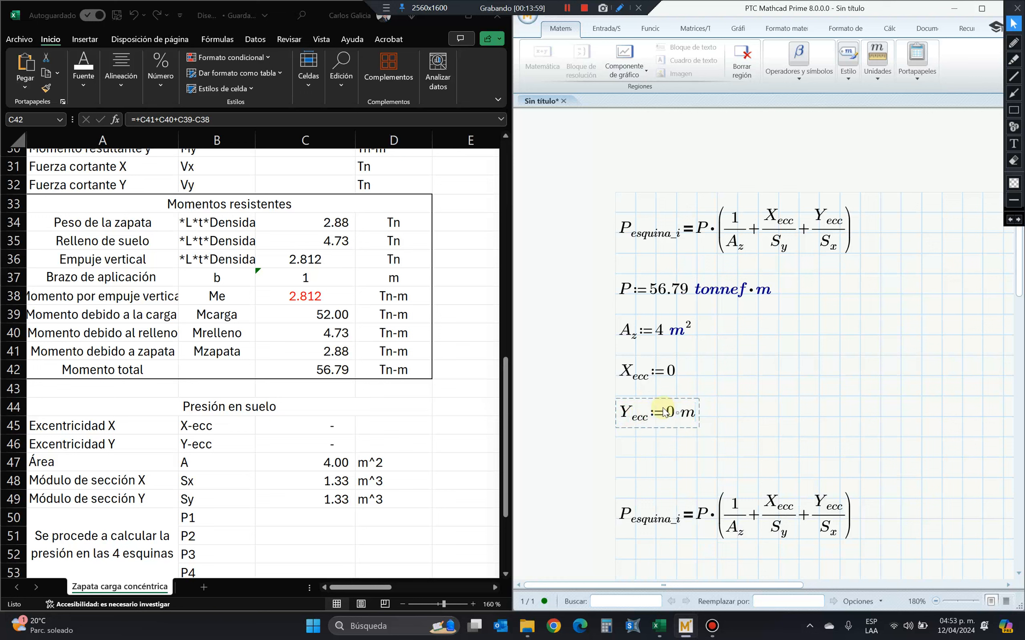
Add the unit m to the zero value in the X_ecc definition.
left_click(677, 376)
type("m")
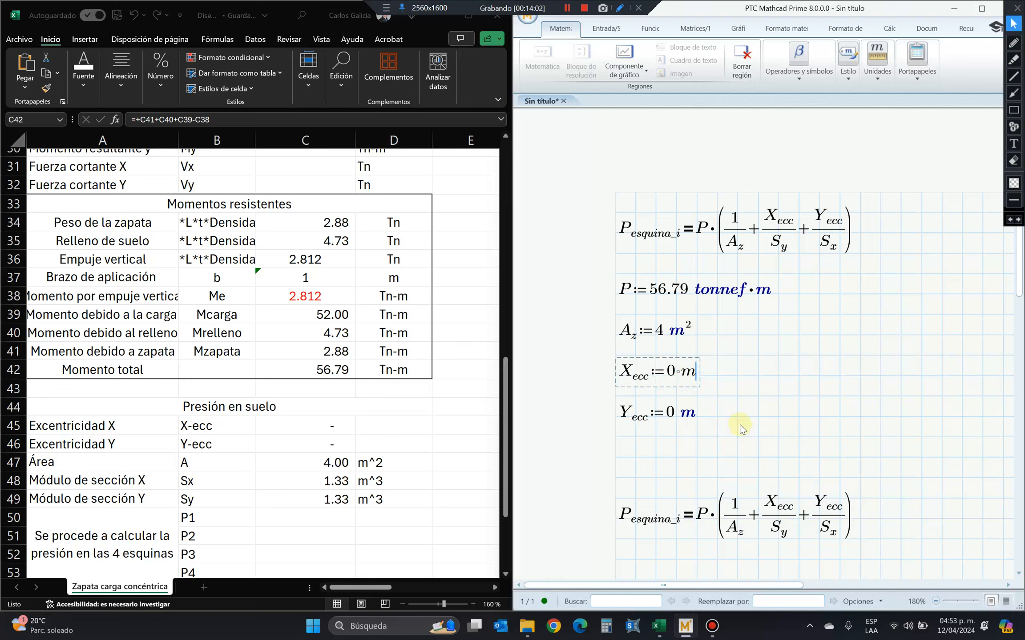
left_click(710, 471)
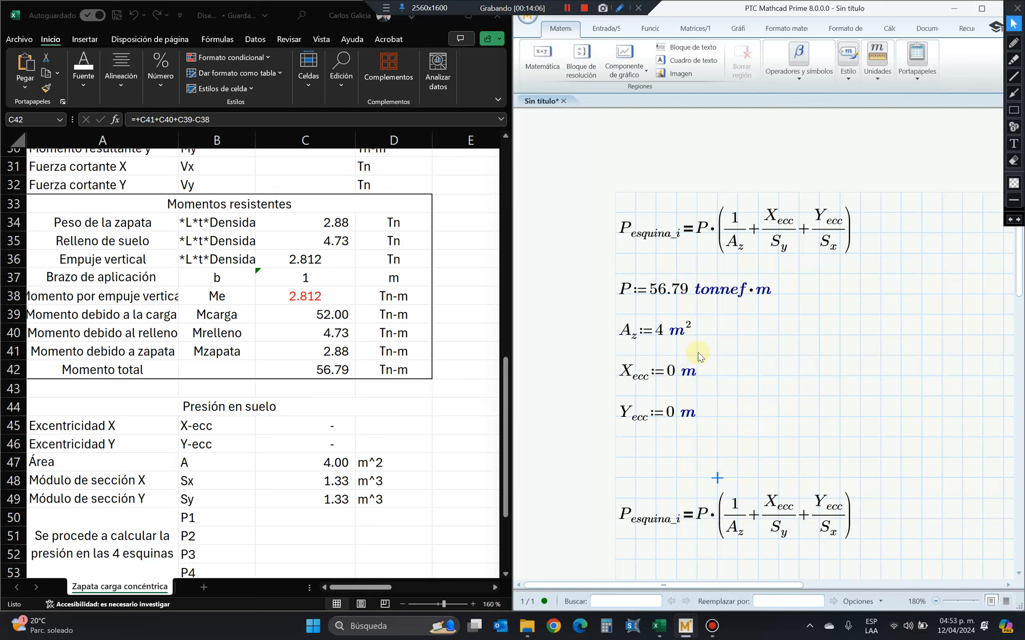
Move the lower corner pressure equation further down to make room for more definitions below Y_ecc.
left_click_drag(734, 303, 695, 433)
scroll(707, 472, "down", 3)
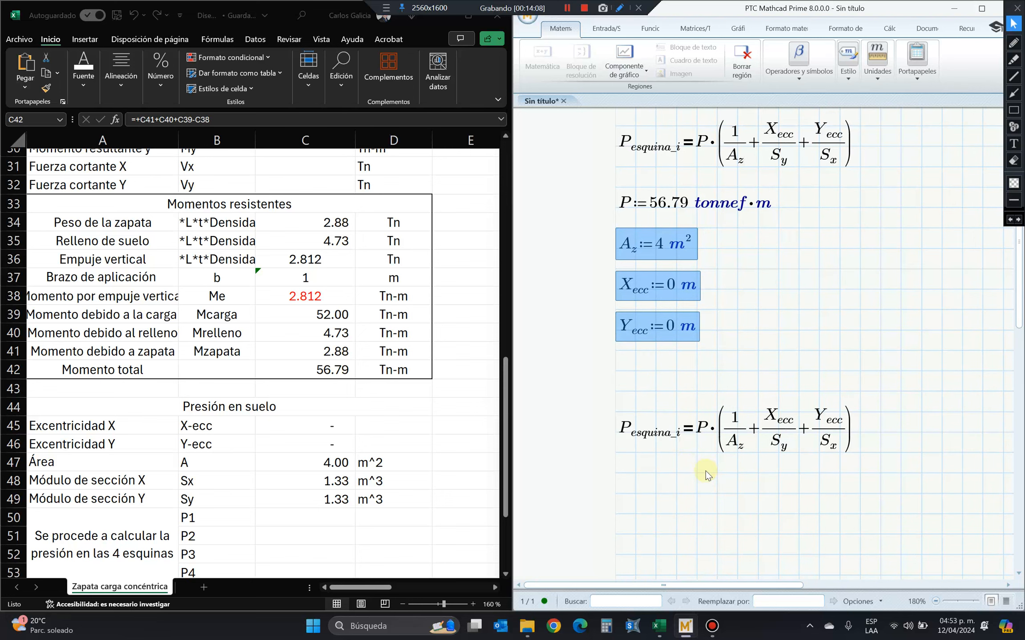
left_click(678, 454)
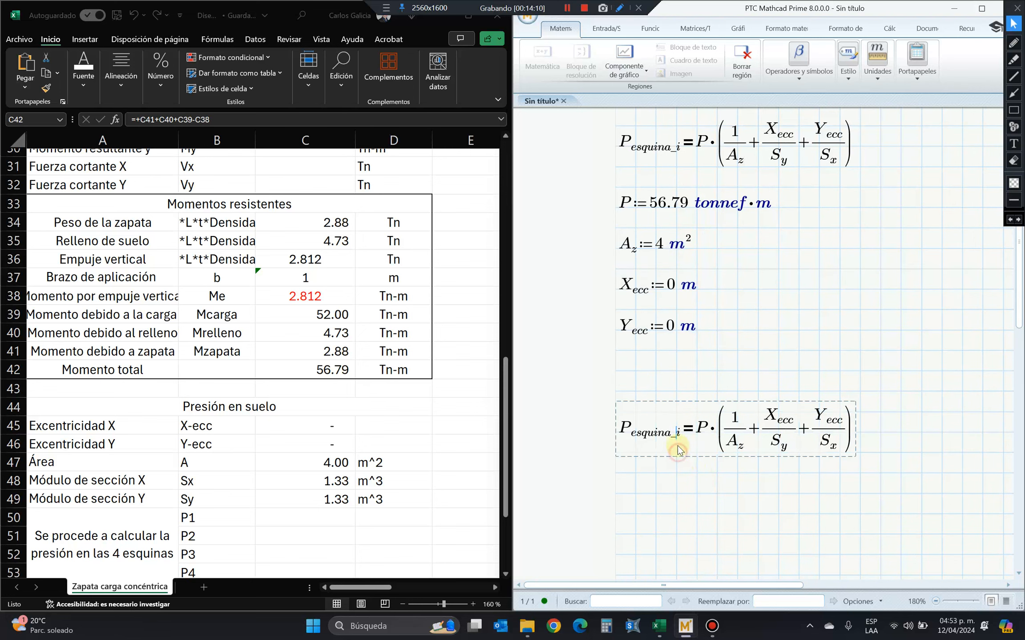
left_click_drag(659, 401, 666, 449)
left_click(636, 384)
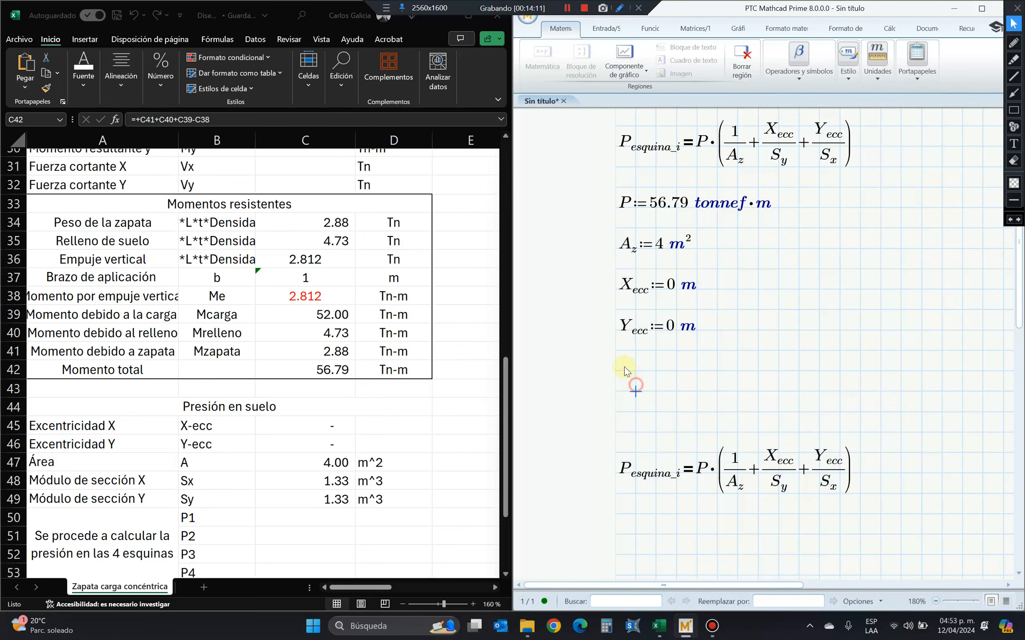
Define the section modulus S_y := 1.33 m^3 in a new math region below Y_ecc.
left_click(623, 368)
type("S")
type(".y:")
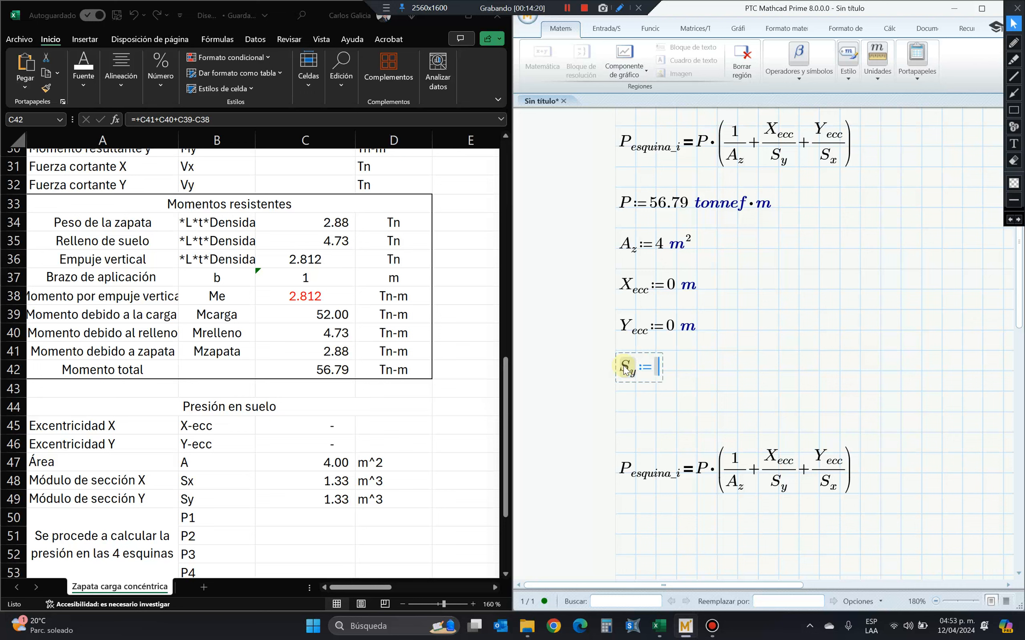
type("1.33*m")
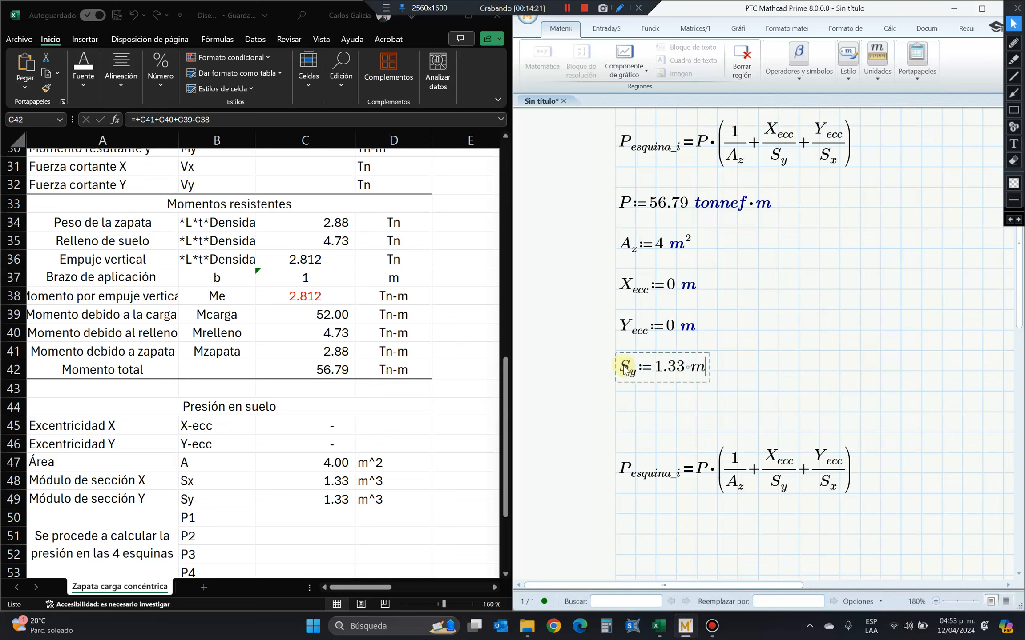
type("^3")
left_click(712, 430)
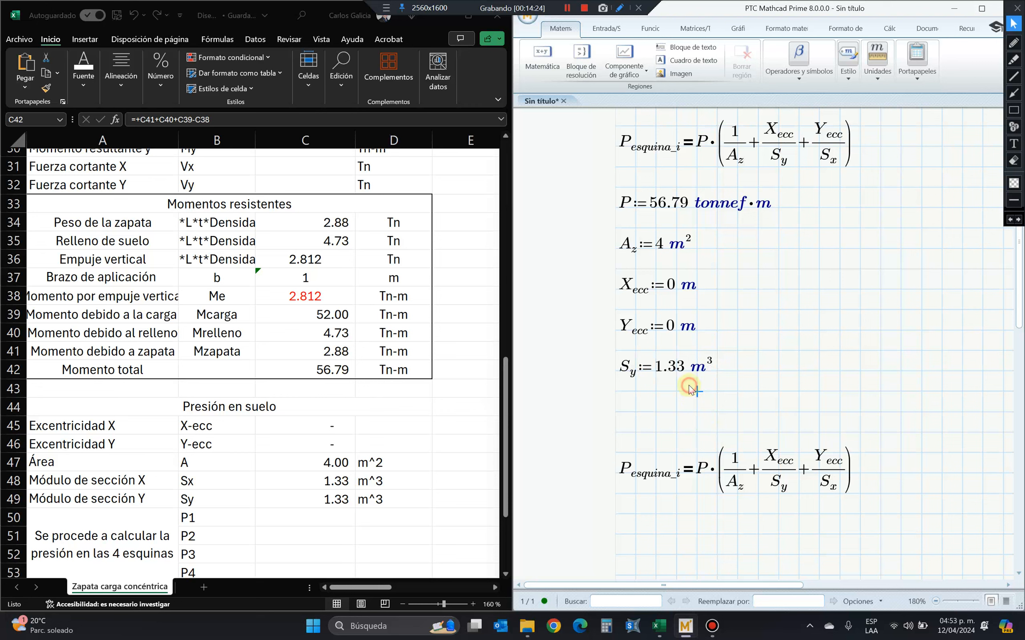
Duplicate the S_y definition just below it and change the copy's subscript to x, giving S_x := 1.33 m^3.
left_click(685, 370)
left_click(695, 381)
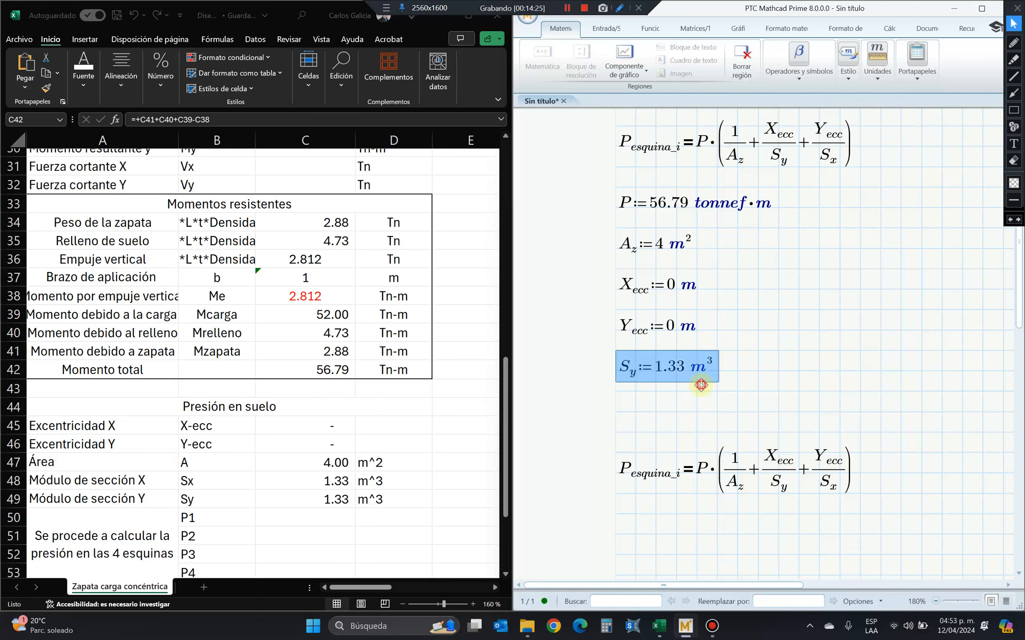
left_click(622, 412)
key("ctrl+v")
left_click(632, 411)
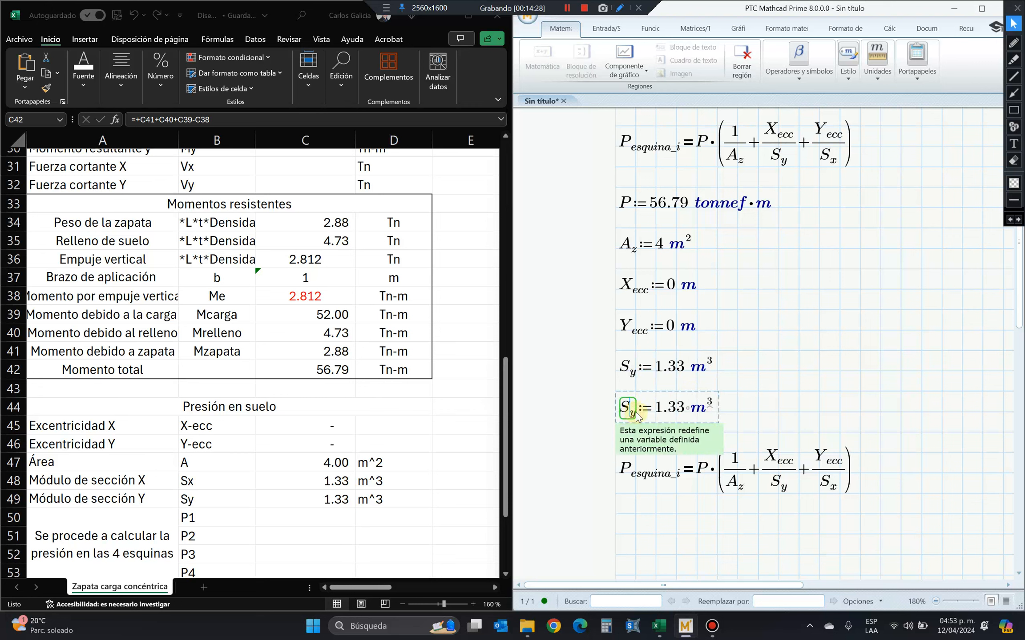
type("x")
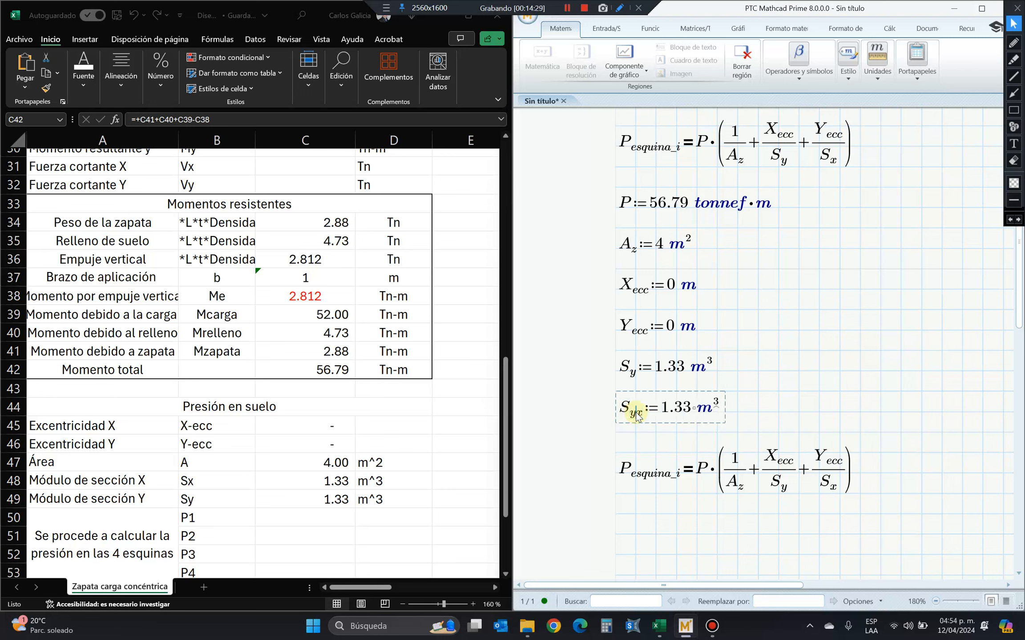
key("BackSpace")
Append a numerical evaluation to the end of the lower corner pressure equation.
left_click(681, 472)
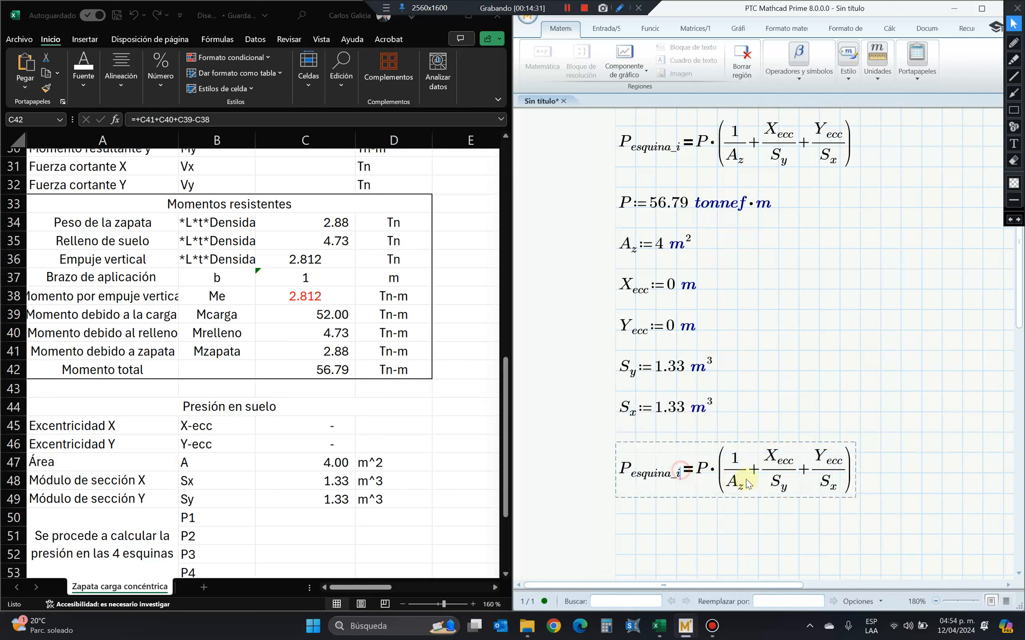
left_click(850, 475)
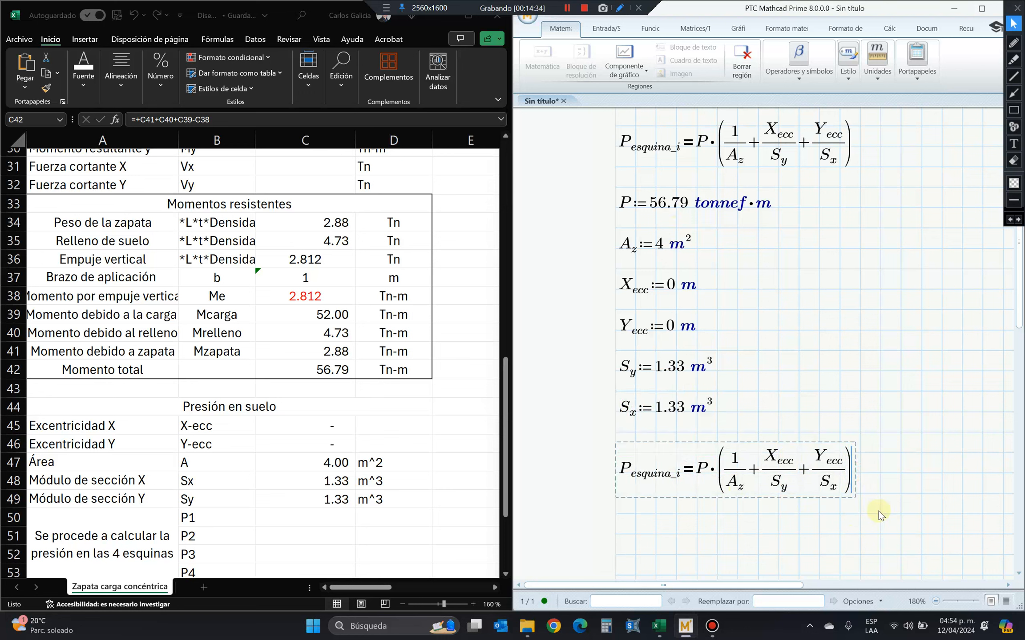
type(")")
key("BackSpace")
type("?")
key("BackSpace")
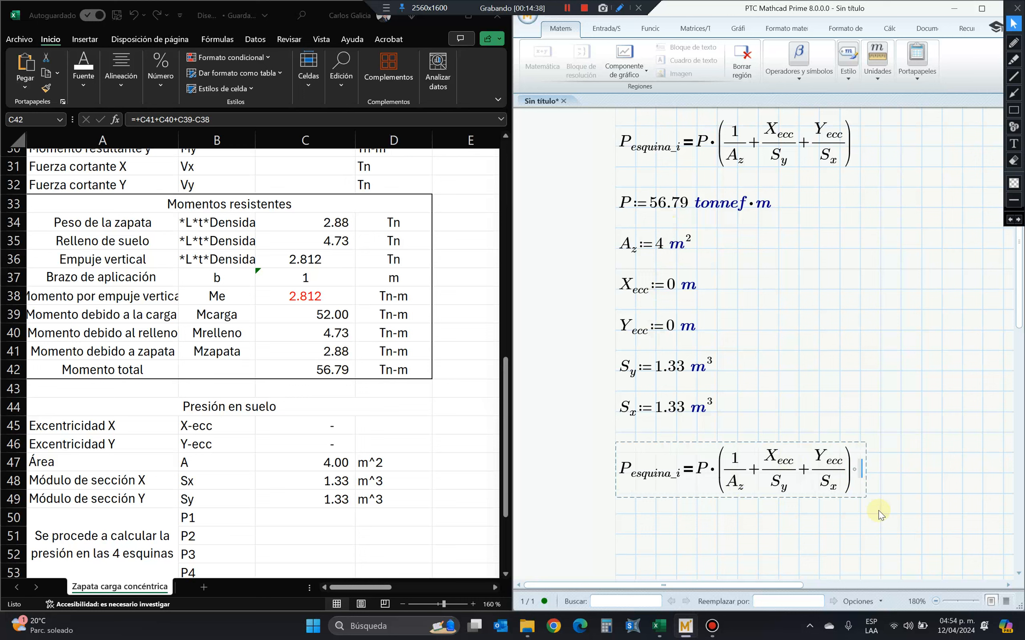
type("=")
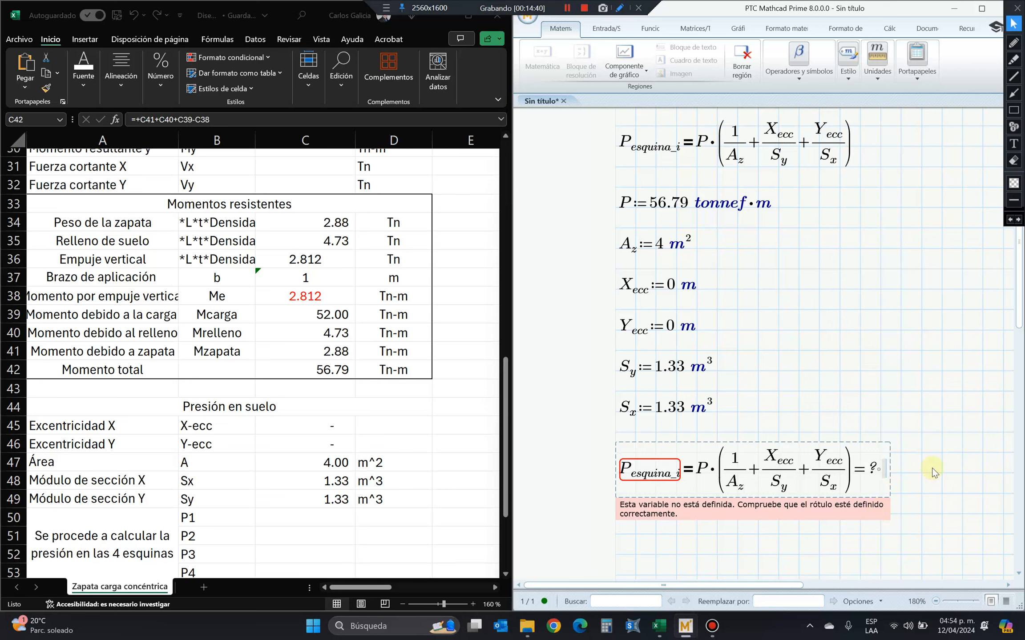
Replace the comparison equals sign after P_esquina_i in the lower equation with the definition operator.
left_click(688, 470)
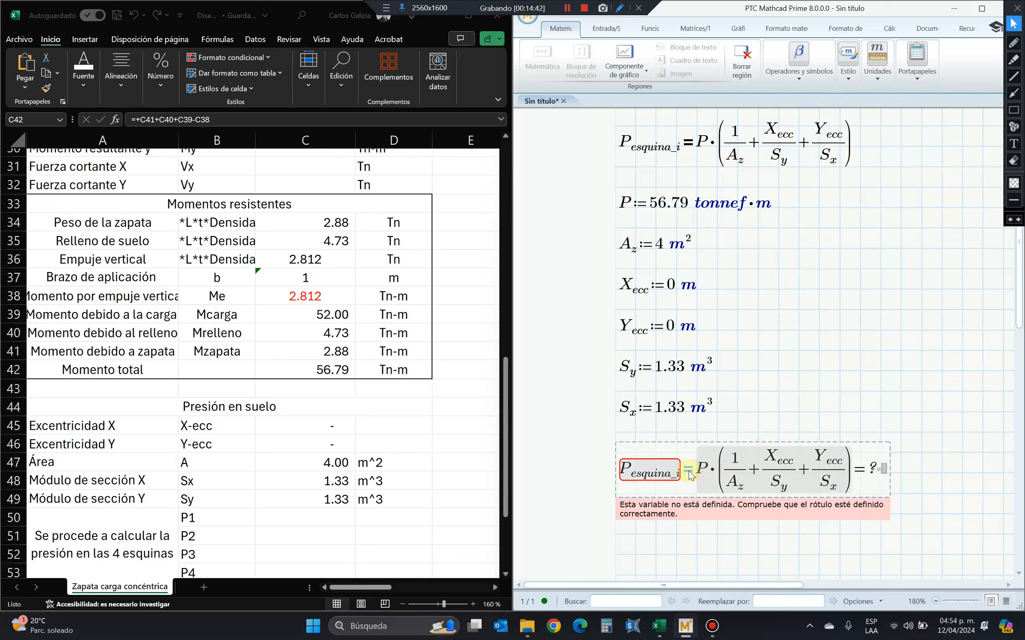
left_click(688, 471)
left_click(799, 370)
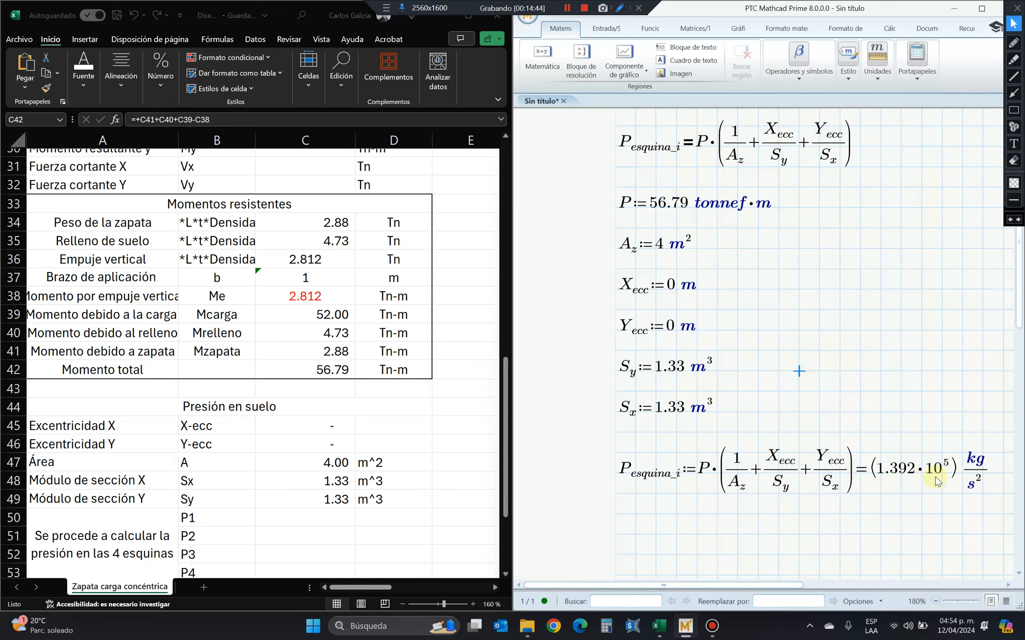
Replace the kg/s^2 unit of the evaluated P_esquina_i result with tonnef·m.
left_click(969, 465)
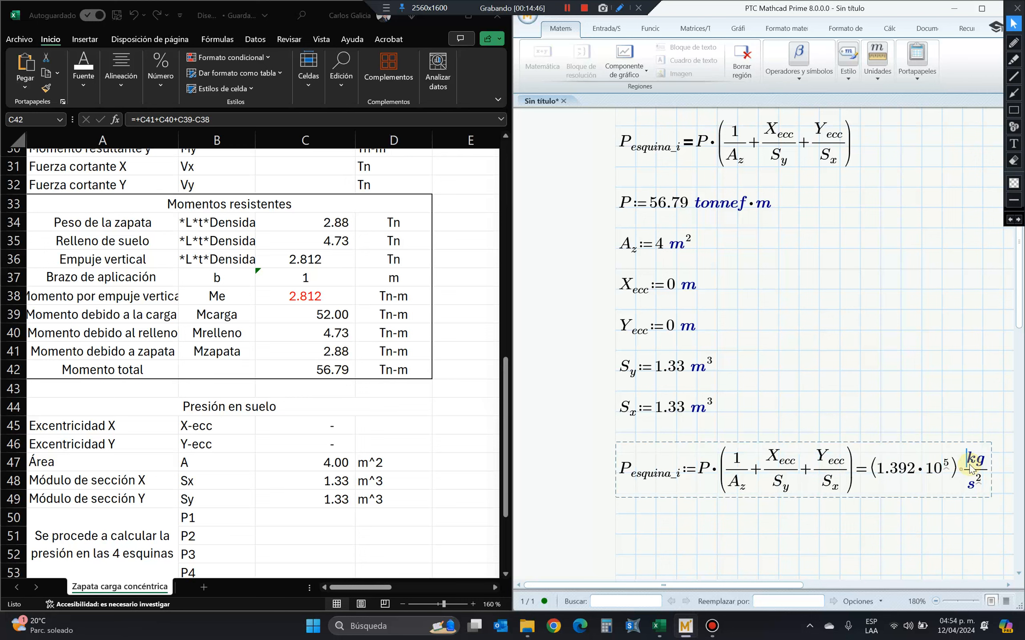
type("tonnef")
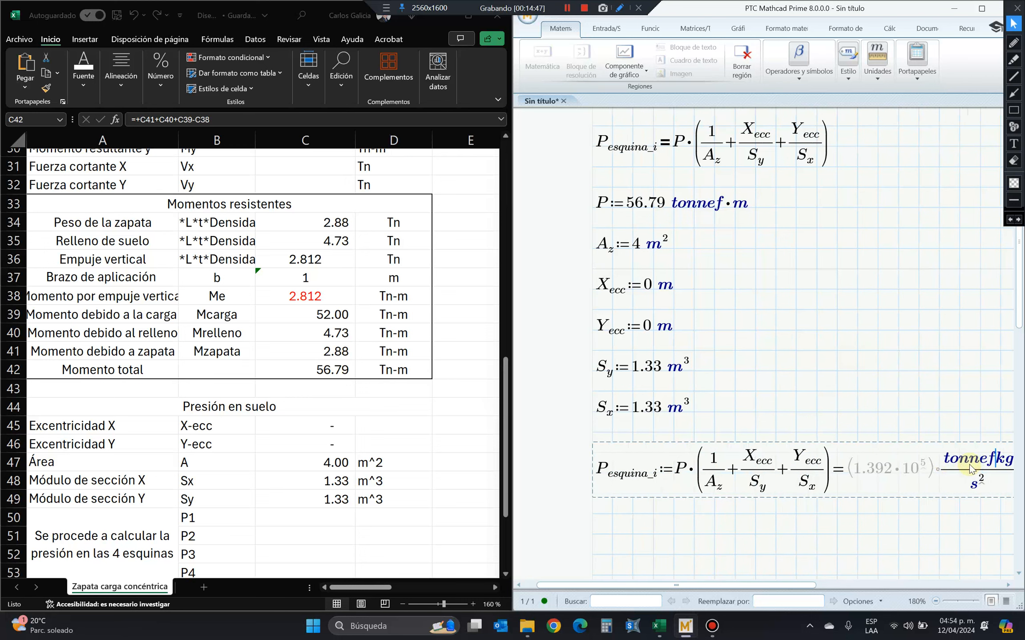
key("Delete")
key("Delete")
key("Delete")
key("Delete")
key("Delete")
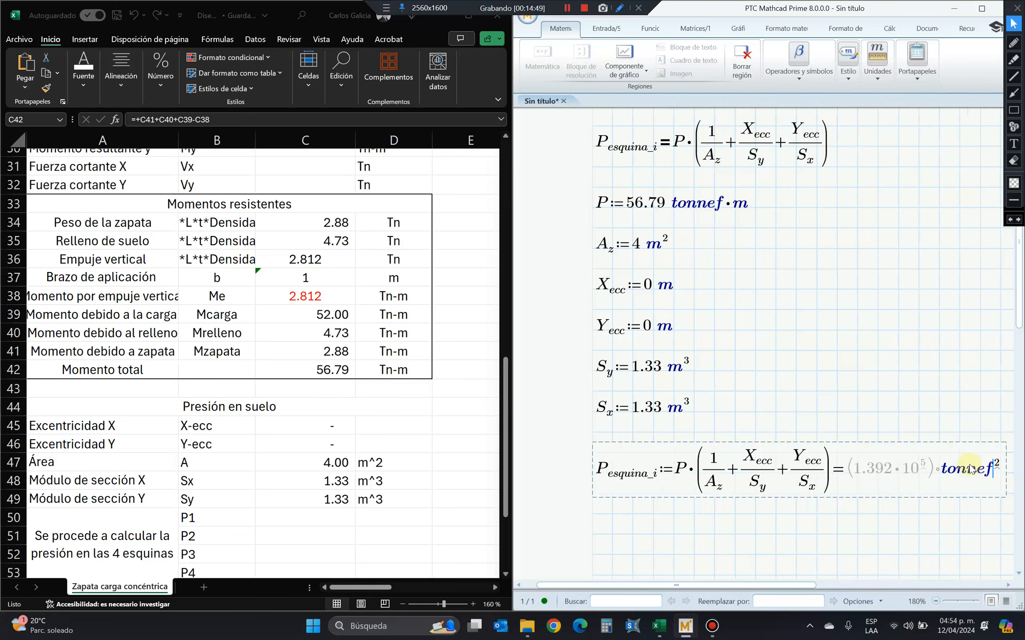
key("Delete")
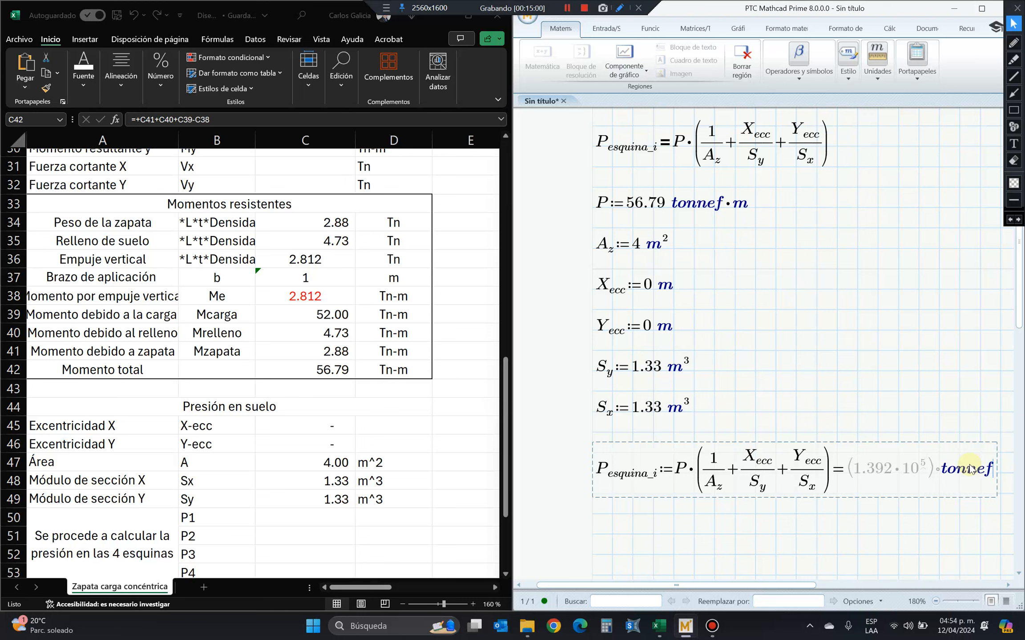
type("*")
type("m")
left_click(853, 289)
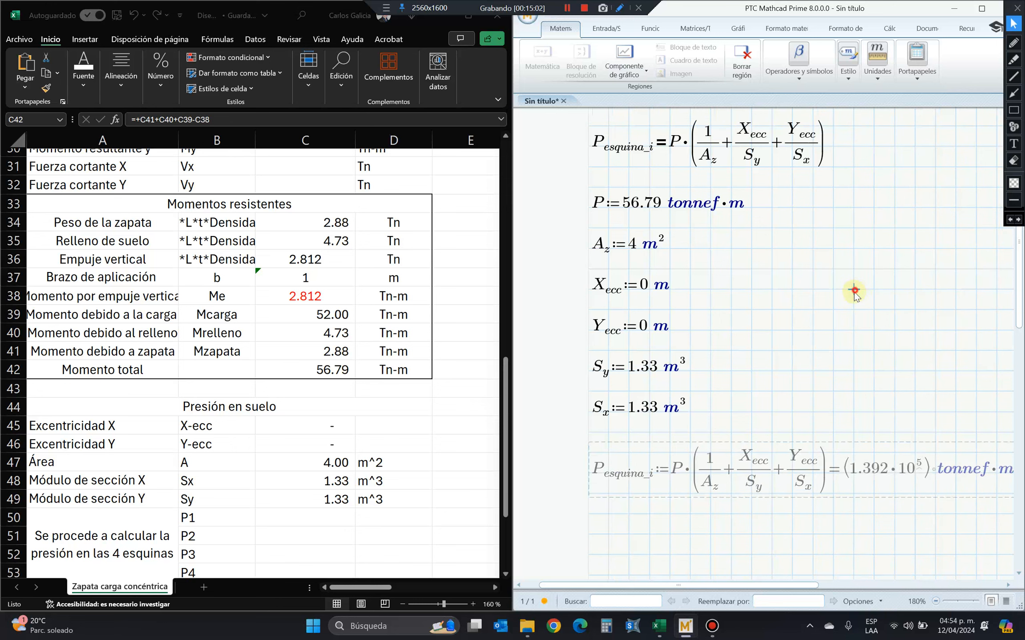
mouse_move(806, 585)
left_mouse_down()
mouse_move(850, 582)
mouse_move(823, 582)
left_mouse_up()
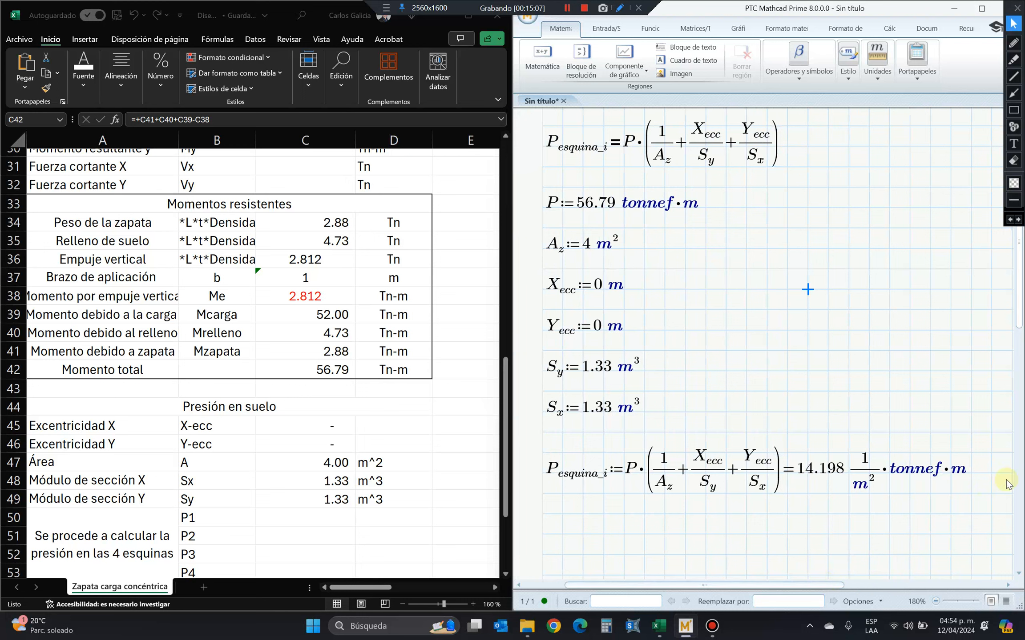
Remove the metre factor from the unit of the P_esquina_i result and set X_ecc and Y_ecc to 1 m.
left_click(950, 473)
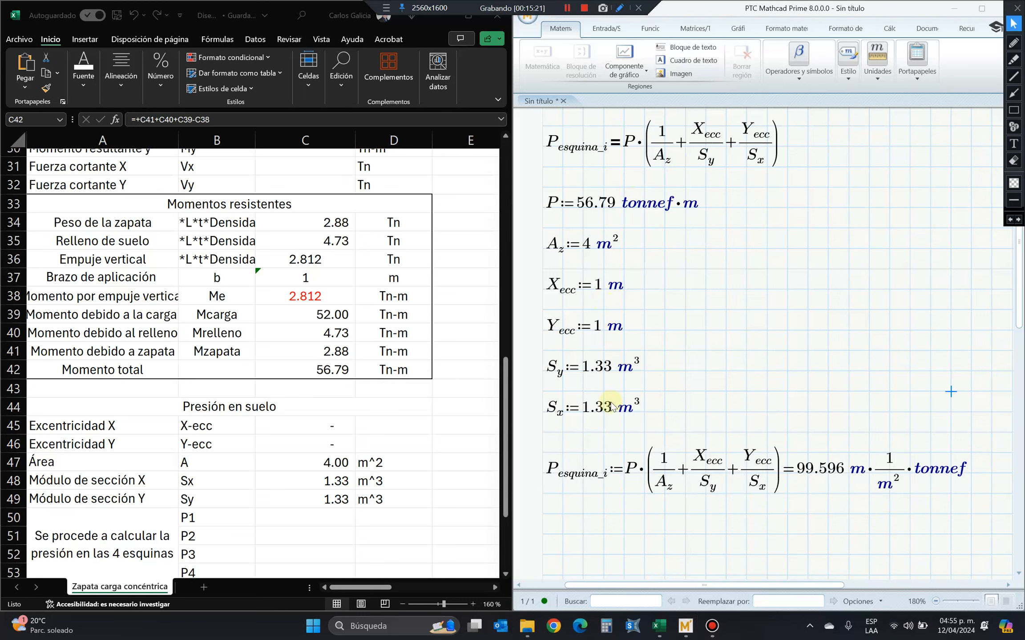
Check the total moment and lever arm rows in the spreadsheet, and rename the 56.79 tonnef·m variable in Mathcad to M.
left_click(578, 204)
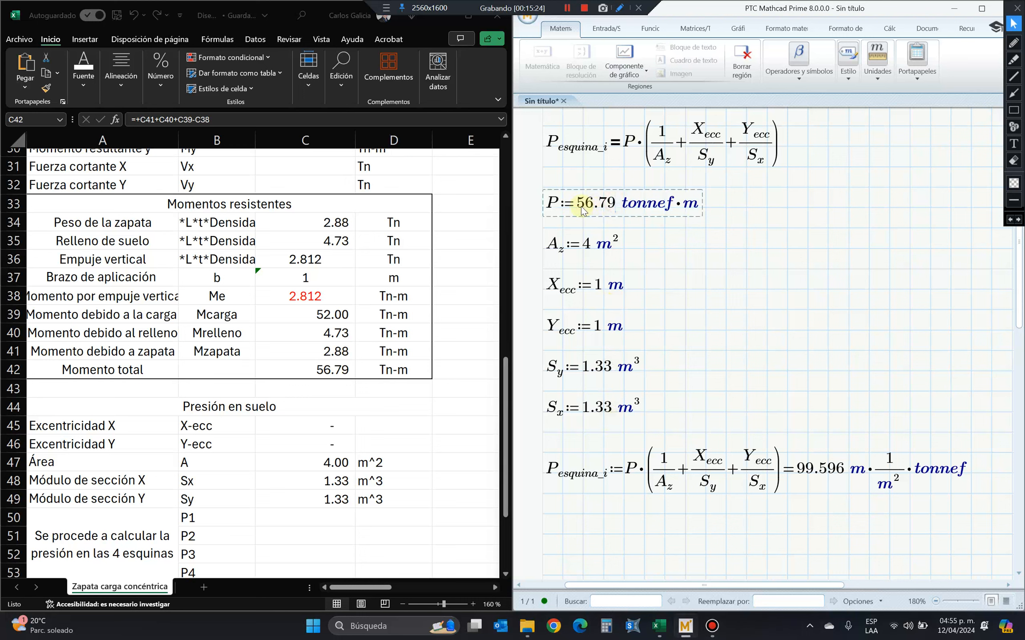
left_click(324, 373)
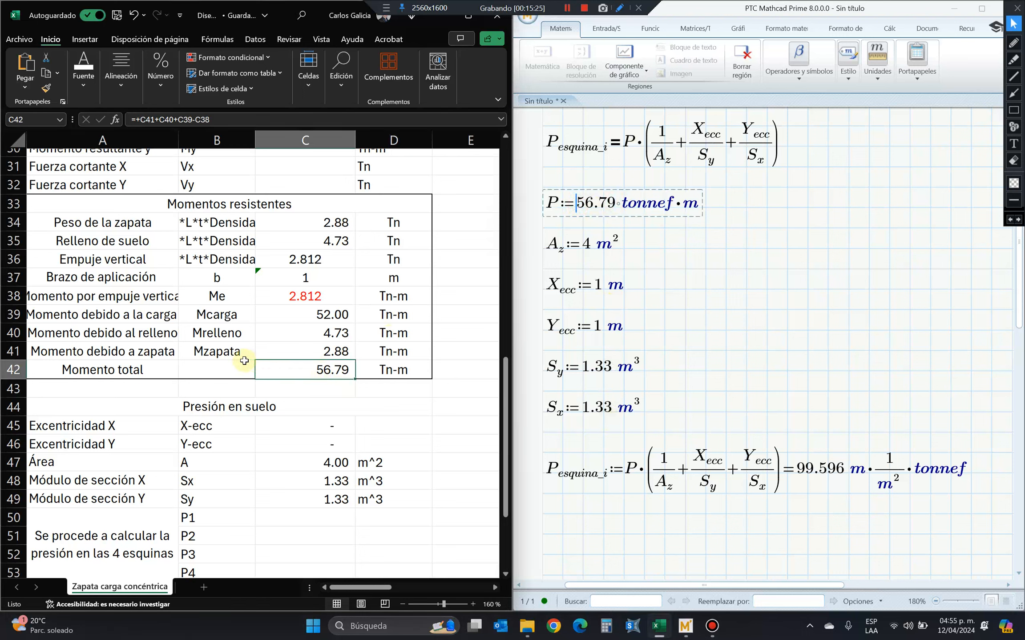
left_click_drag(169, 278, 395, 289)
left_click(702, 272)
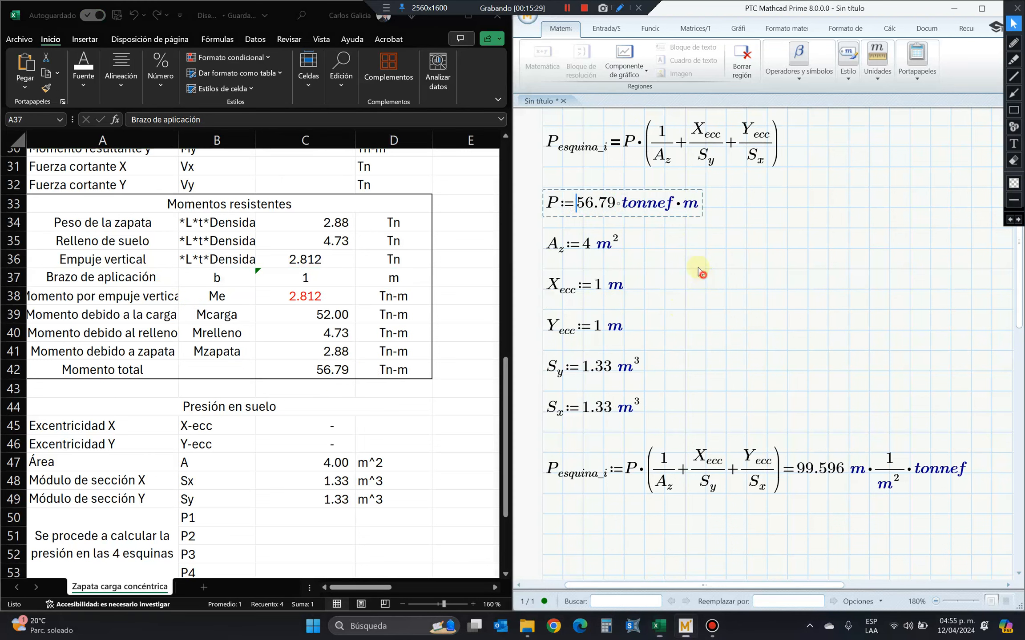
left_click(552, 202)
key("Delete")
type("M")
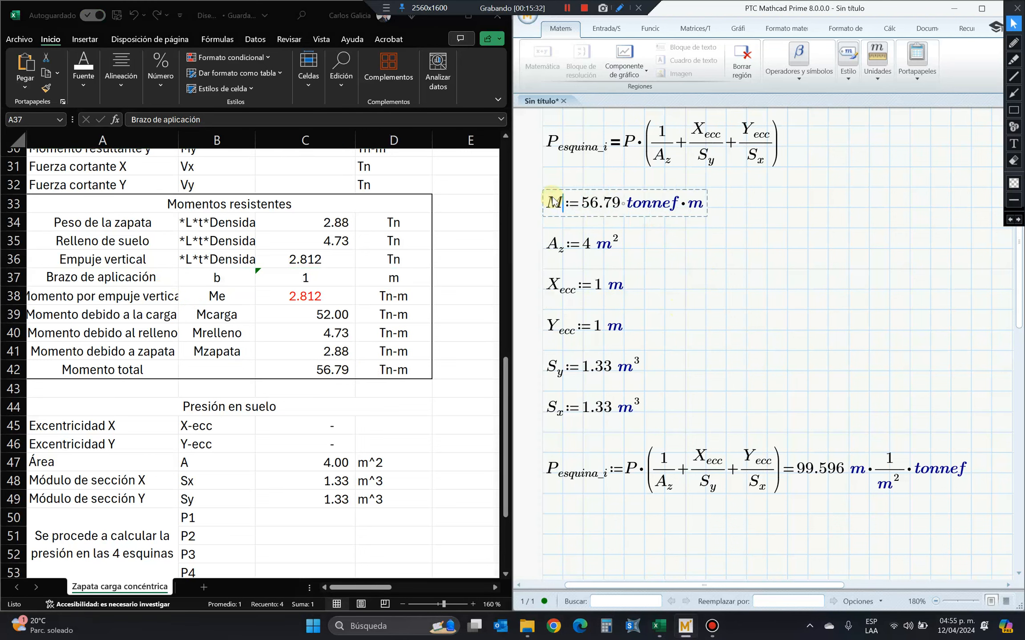
left_click(626, 232)
Make room below the M definition and define P as M divided by 1 m.
left_click(738, 222)
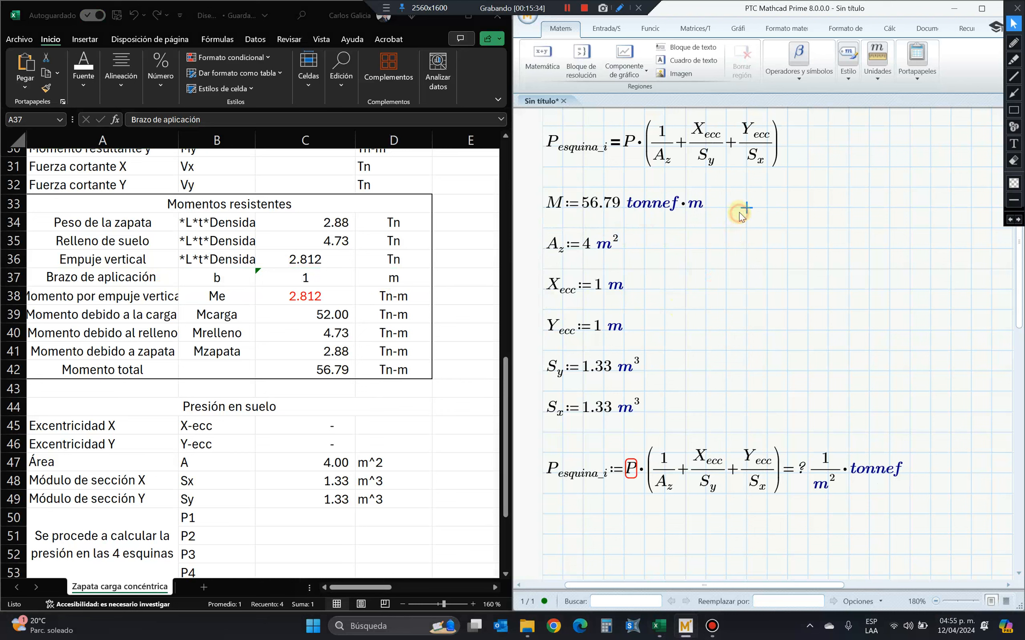
key("Return")
key("Return")
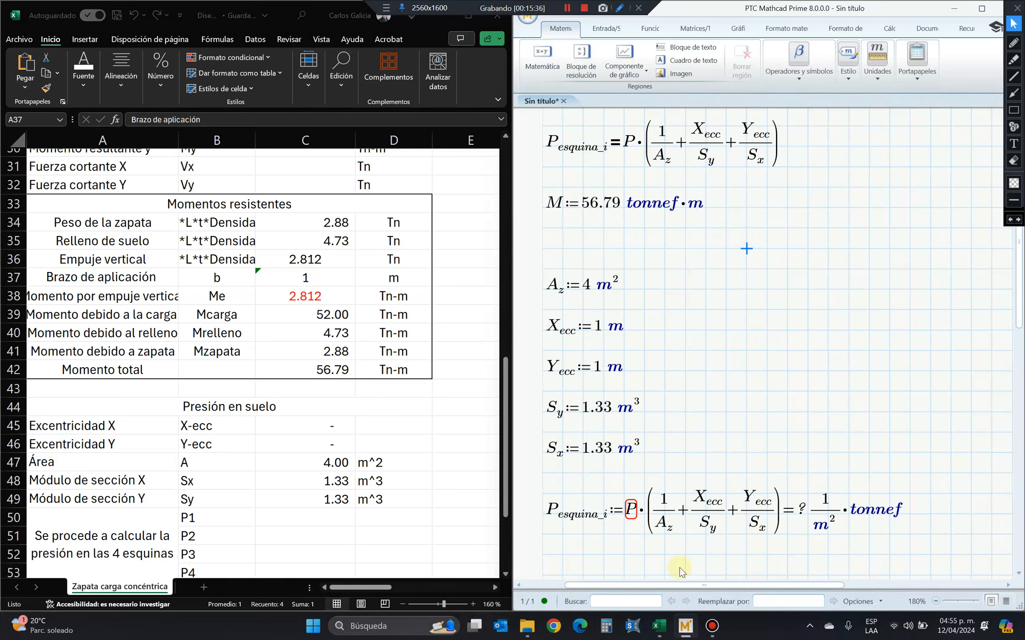
left_click(551, 249)
type("P")
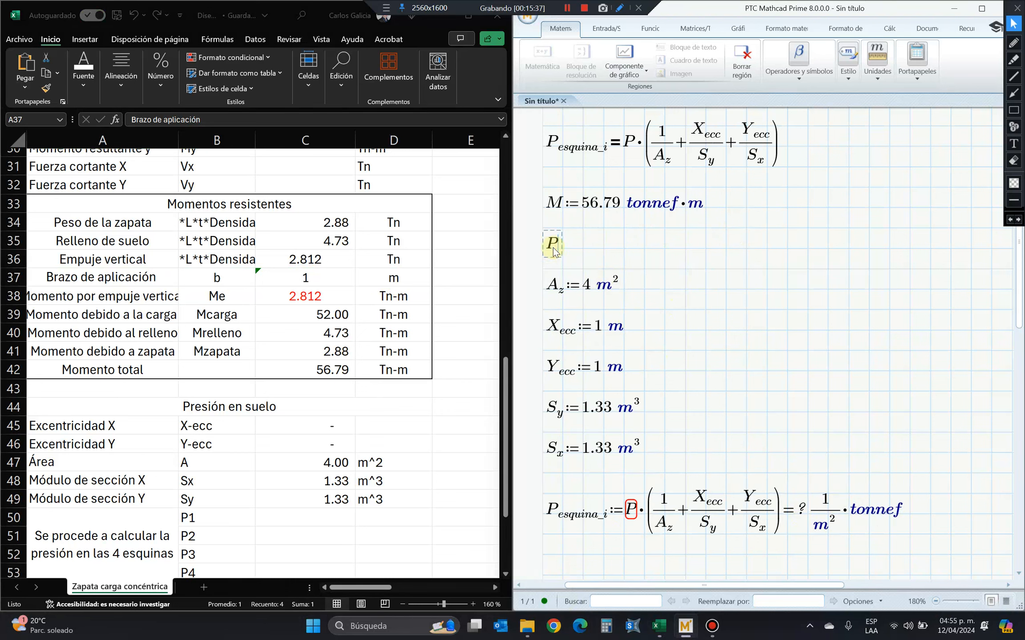
type(":=M/")
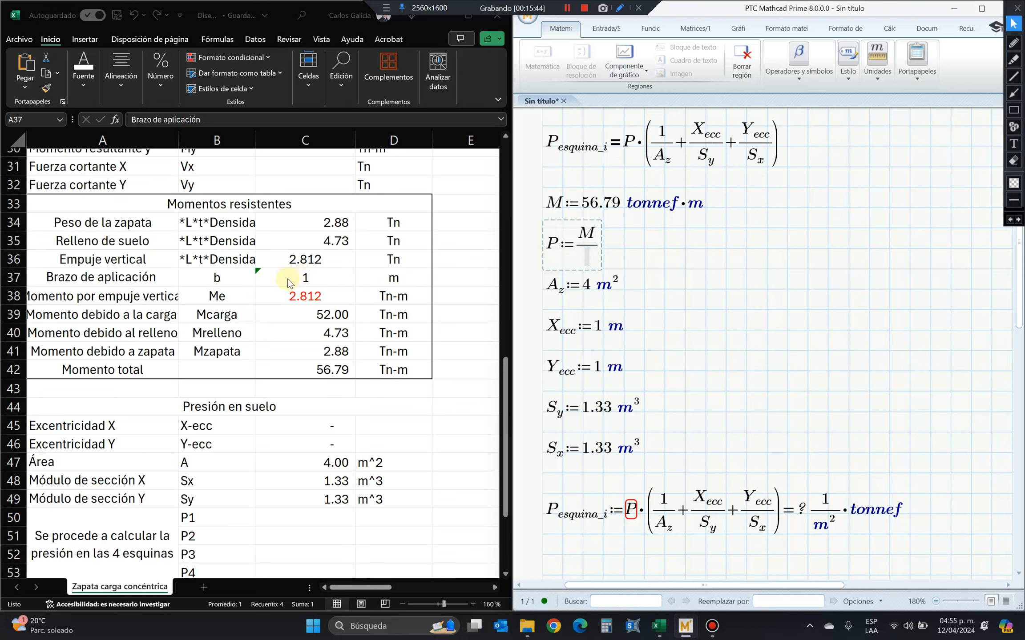
type("1·m")
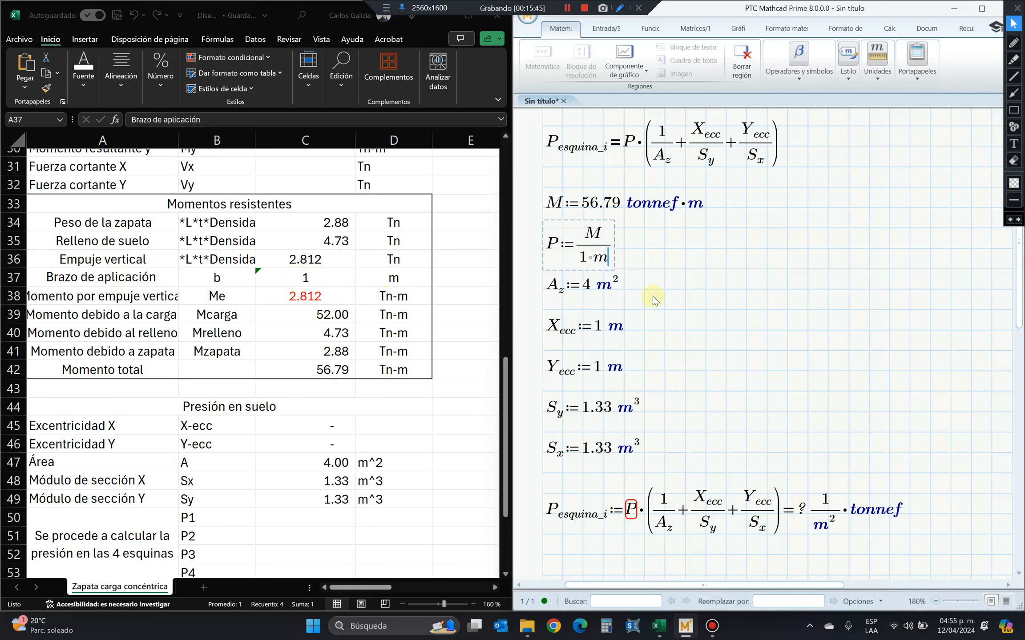
Evaluate the new P definition numerically and set its result unit to tonnef.
left_click(611, 247)
type(")")
key("BackSpace")
type("=(5.569·10^5)·N")
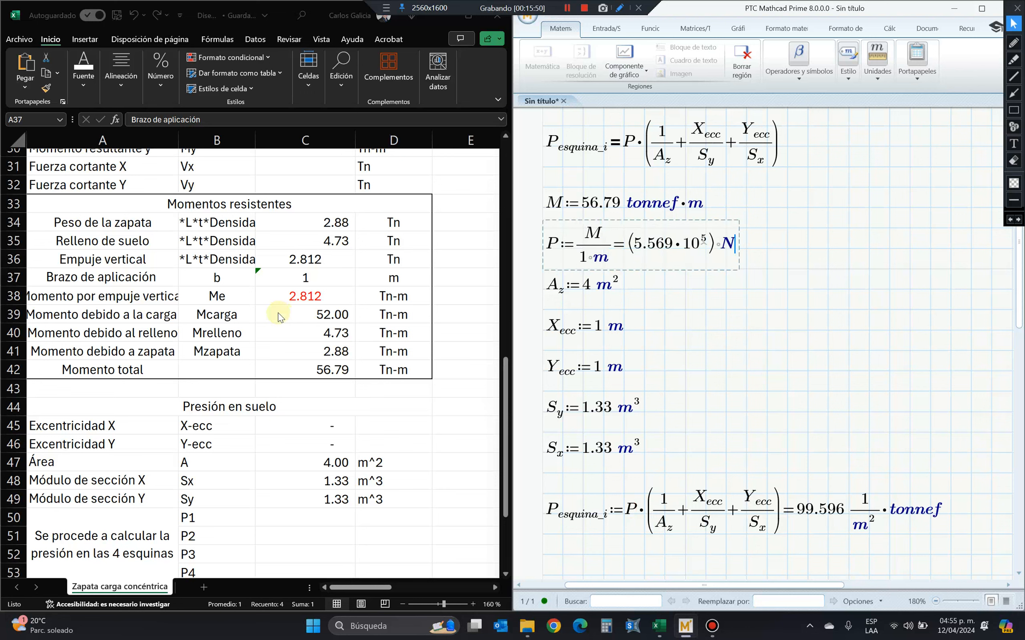
key("BackSpace")
type("tonnef")
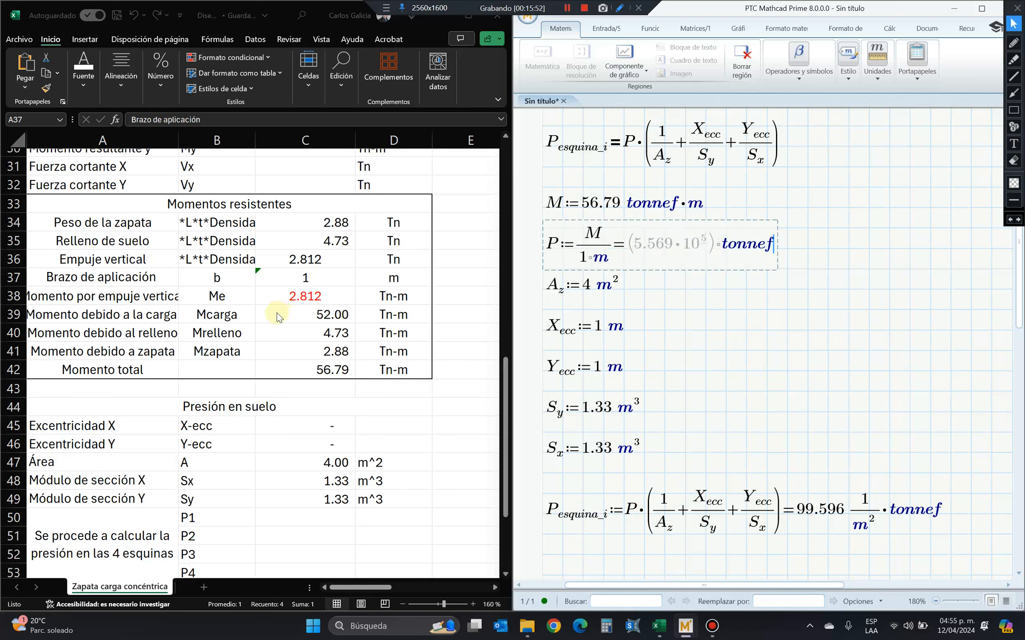
left_click(767, 371)
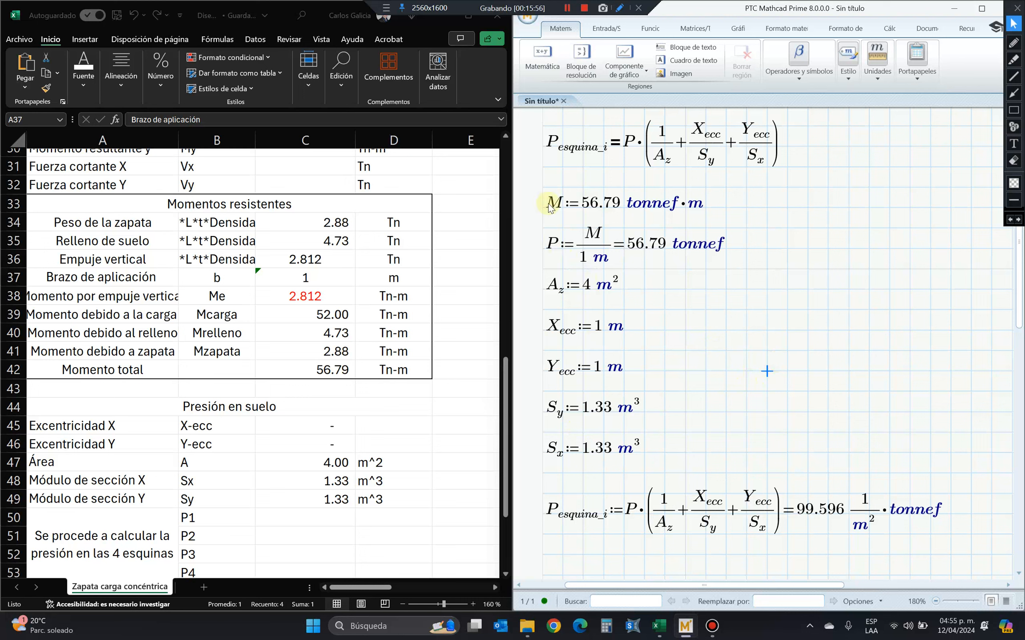
Check the total moment and application arm in the spreadsheet, and add the definition Brazo := 1 m between M and P in Mathcad.
left_click(340, 368)
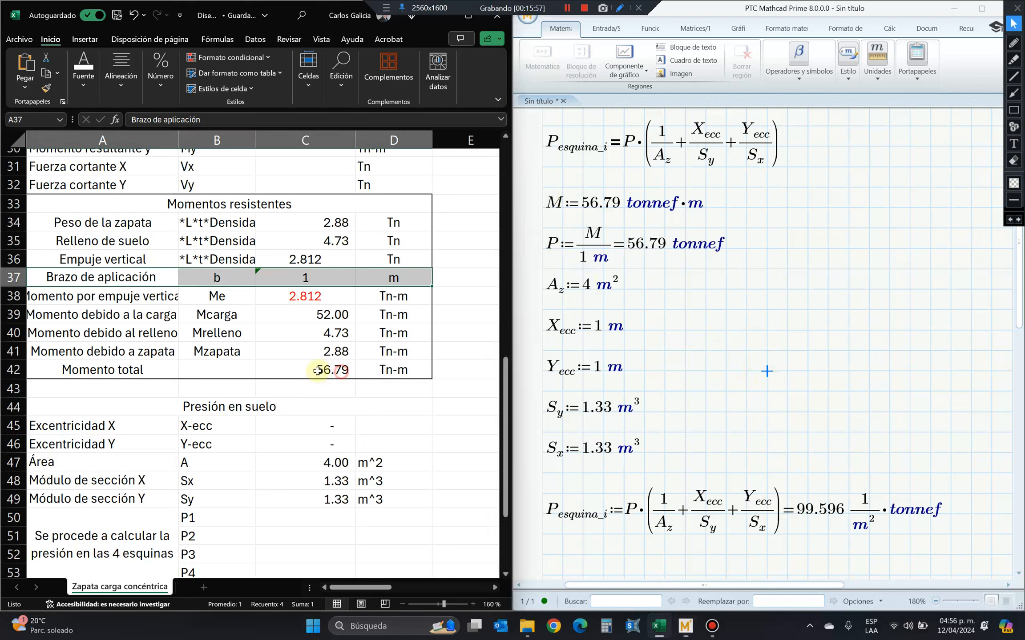
left_click(343, 277)
left_click(596, 262)
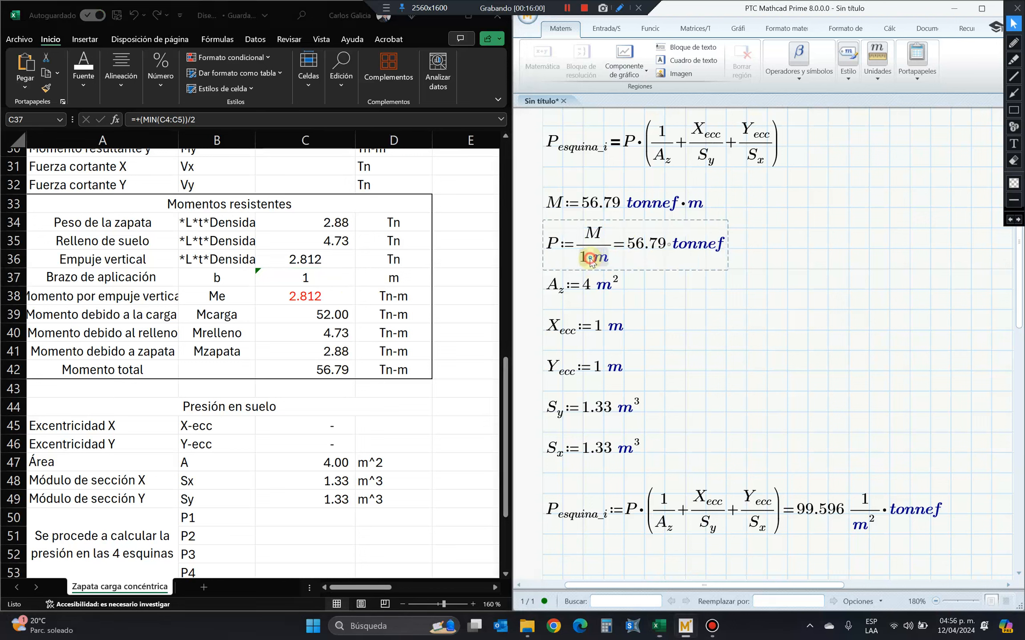
left_click(577, 248)
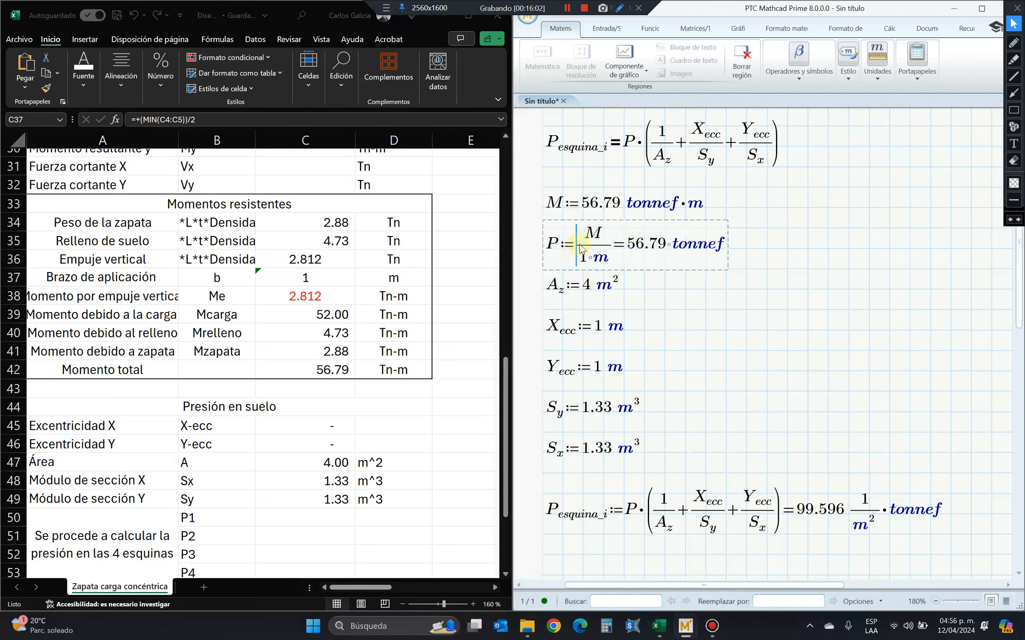
left_click(747, 208)
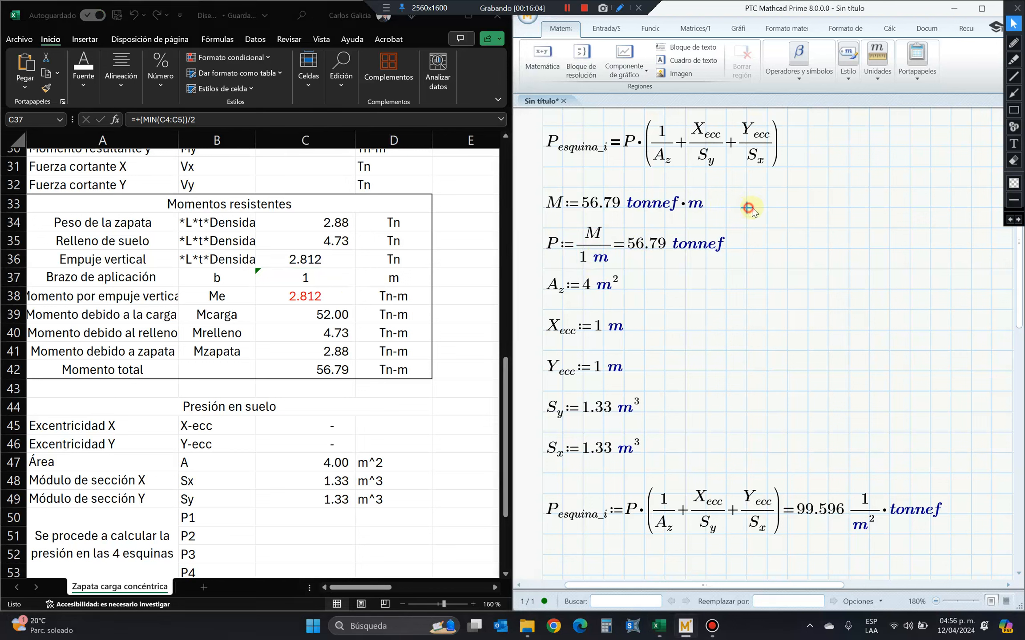
key("Return")
key("Return")
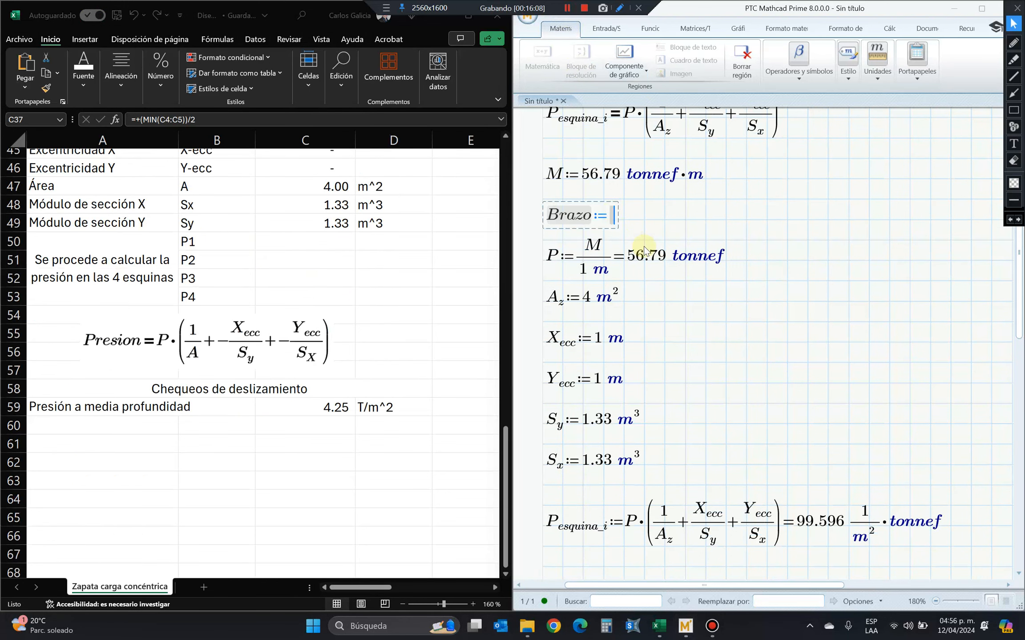
left_click(612, 220)
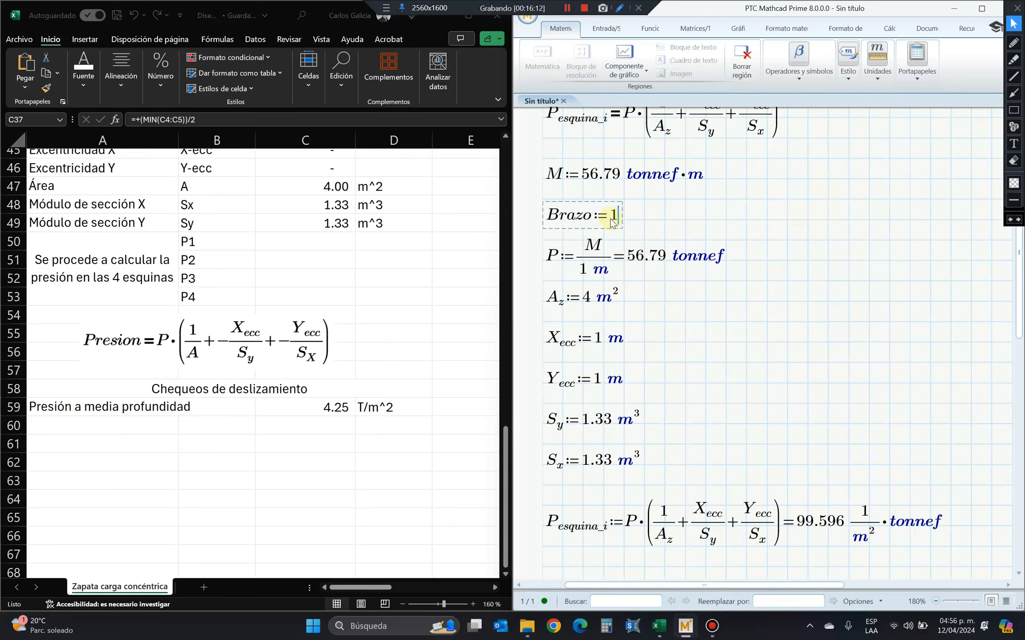
type("1*m")
Replace the 1 m denominator in the P definition with the variable Brazo.
double_click(590, 277)
type("B")
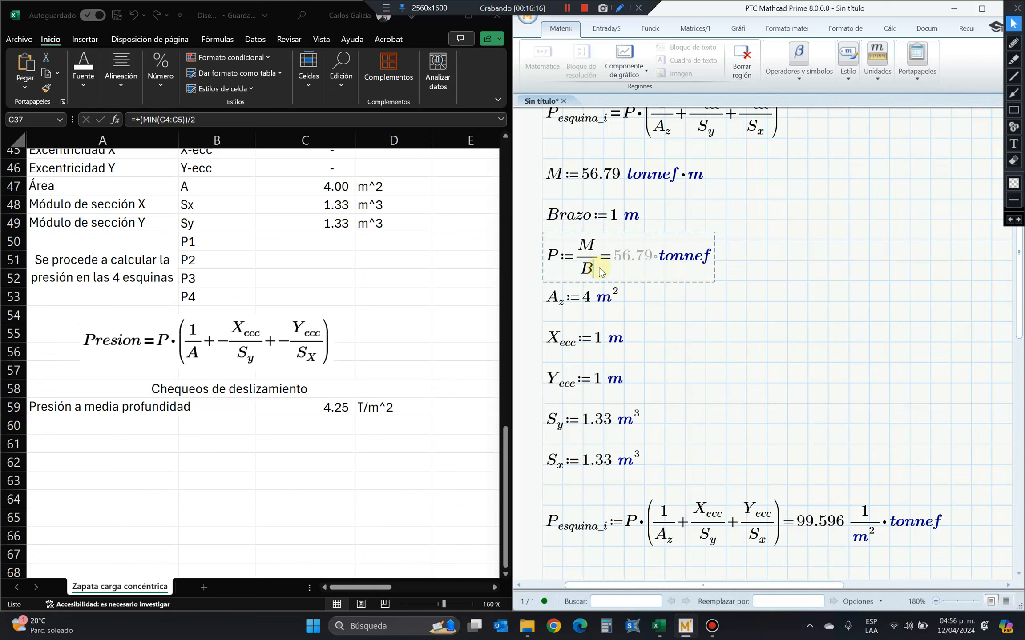
type("razo")
left_click(685, 322)
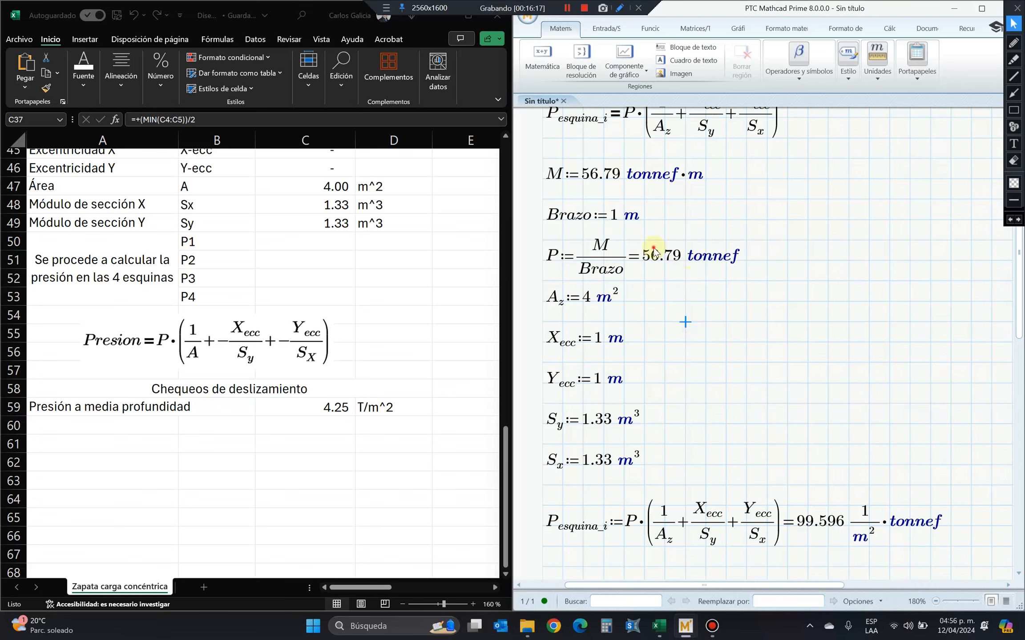
Replace the load variable P with Carga in the upper P_esquina_i equation.
left_click(653, 251)
scroll(860, 484, "down", 1)
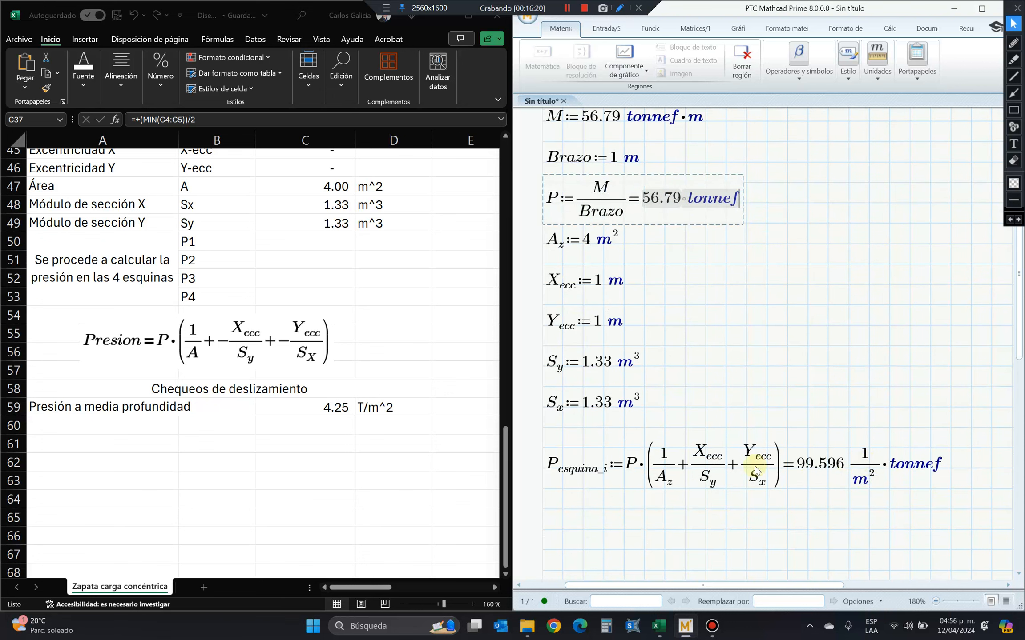
left_click(552, 471)
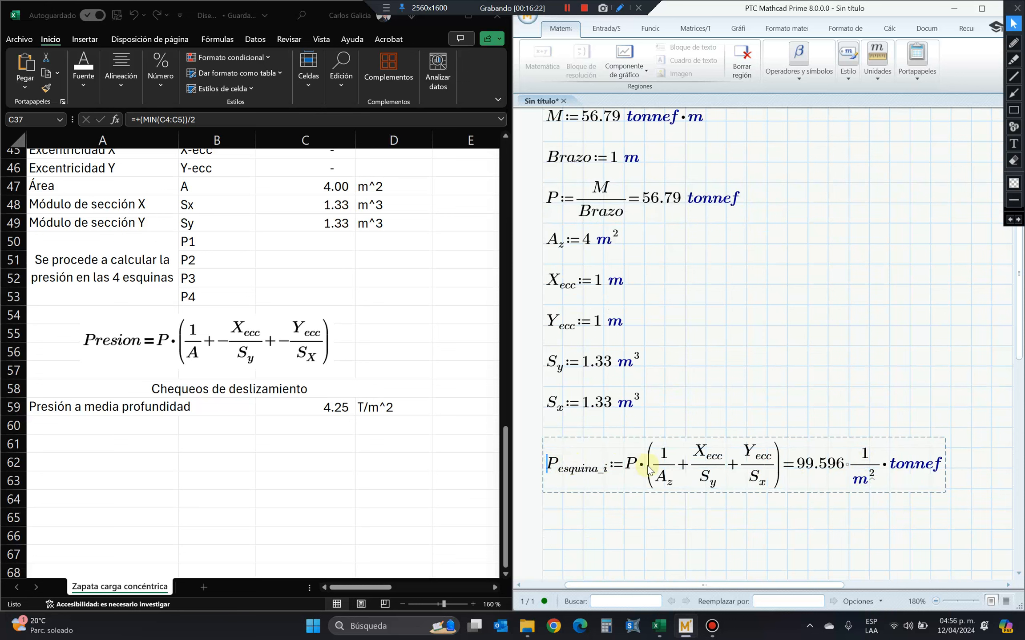
scroll(623, 444, "up", 2)
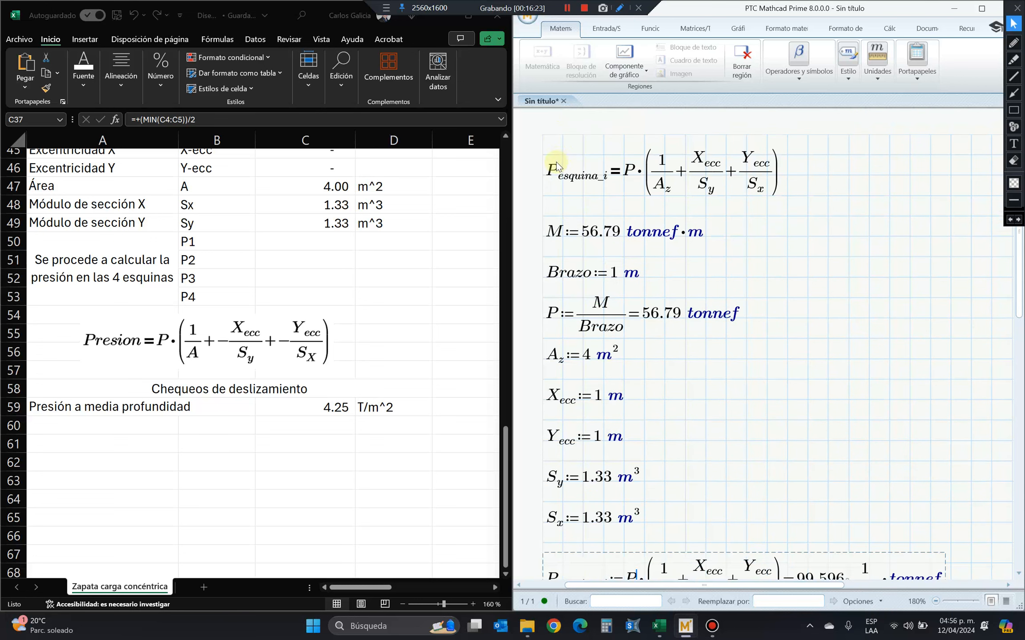
left_click(628, 171)
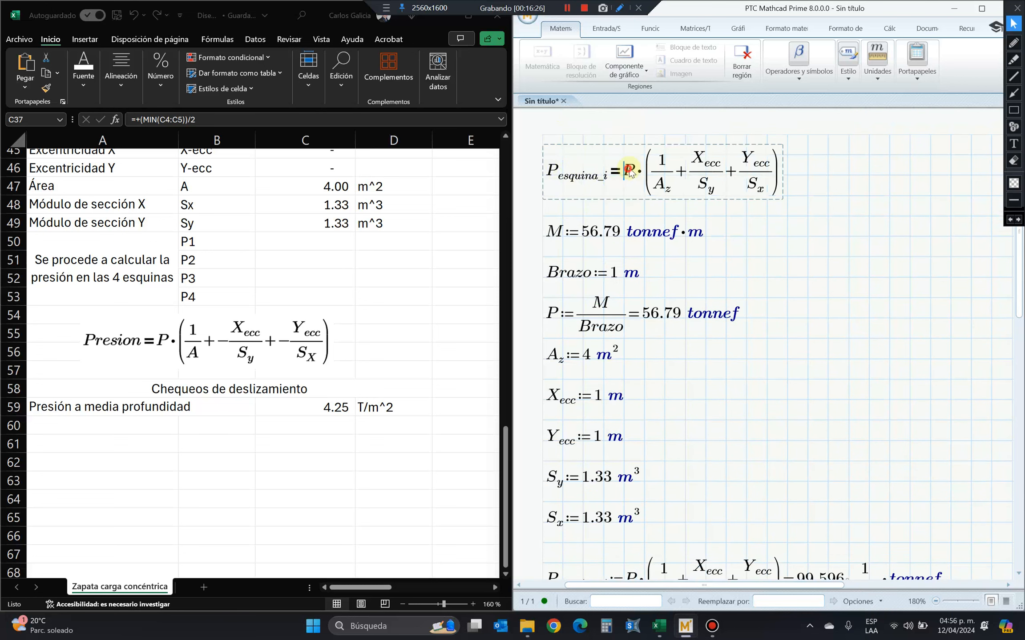
type("Carga")
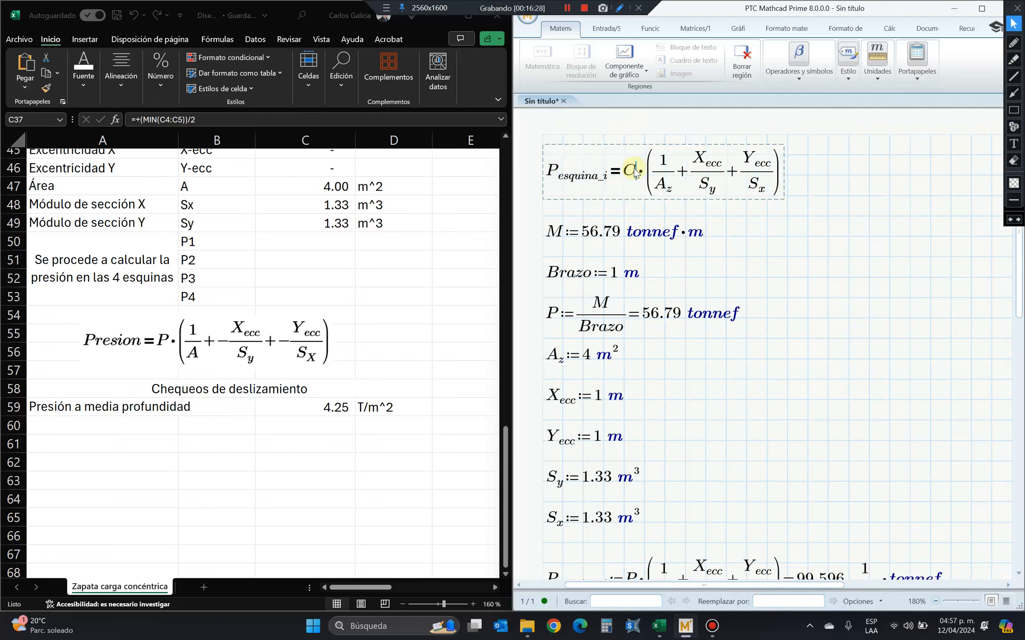
key("space")
type("a")
key("BackSpace")
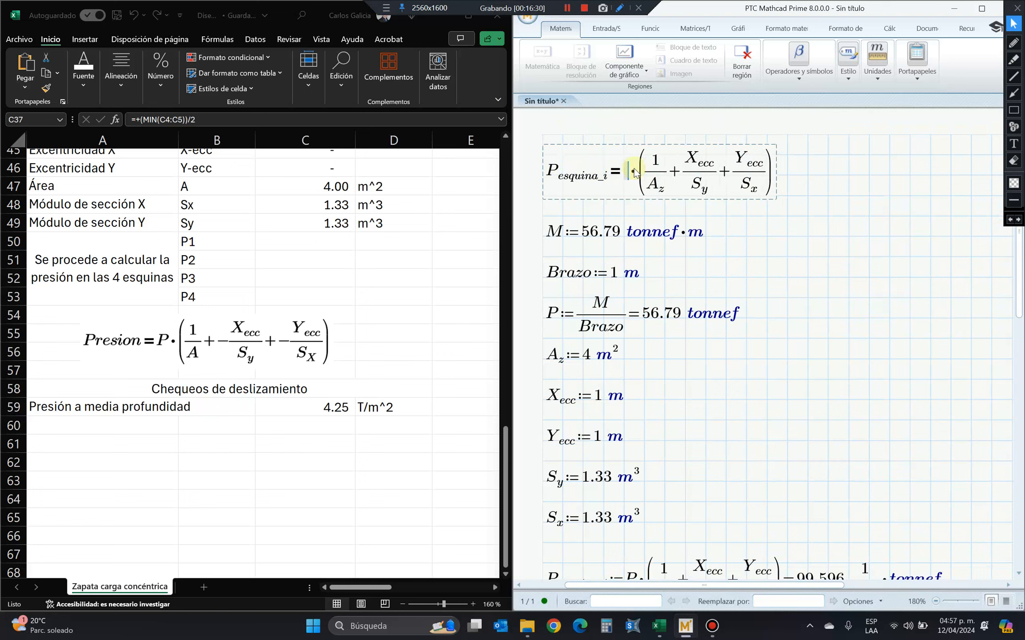
type("Carga")
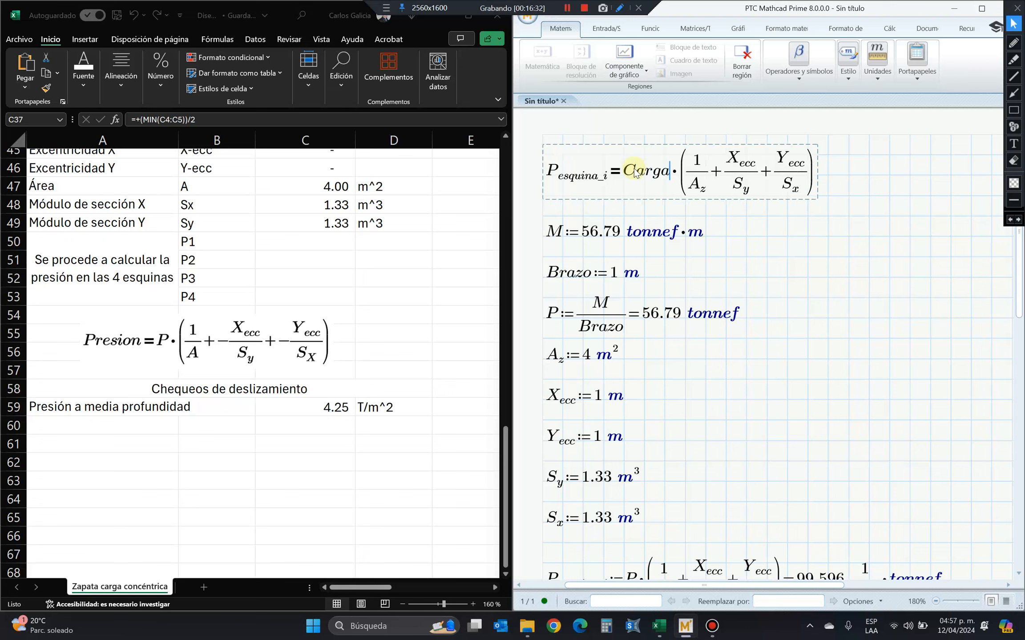
left_click(675, 171)
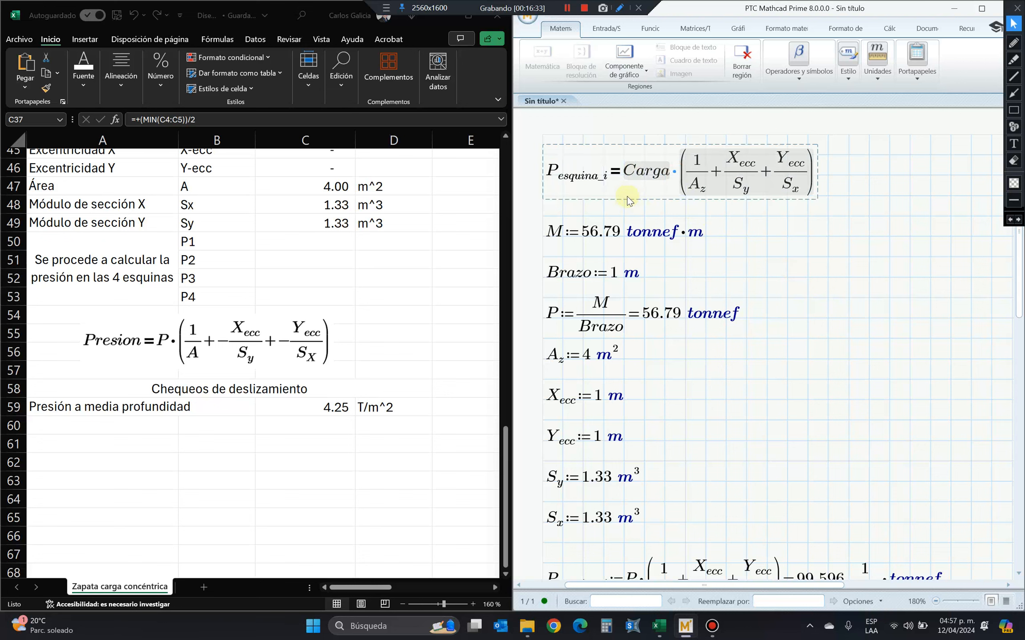
Review the load P in the lower corner pressure equation against the definitions above and the spreadsheet's soil pressure section.
scroll(711, 400, "down", 3)
scroll(592, 445, "up", 1)
left_click(558, 457)
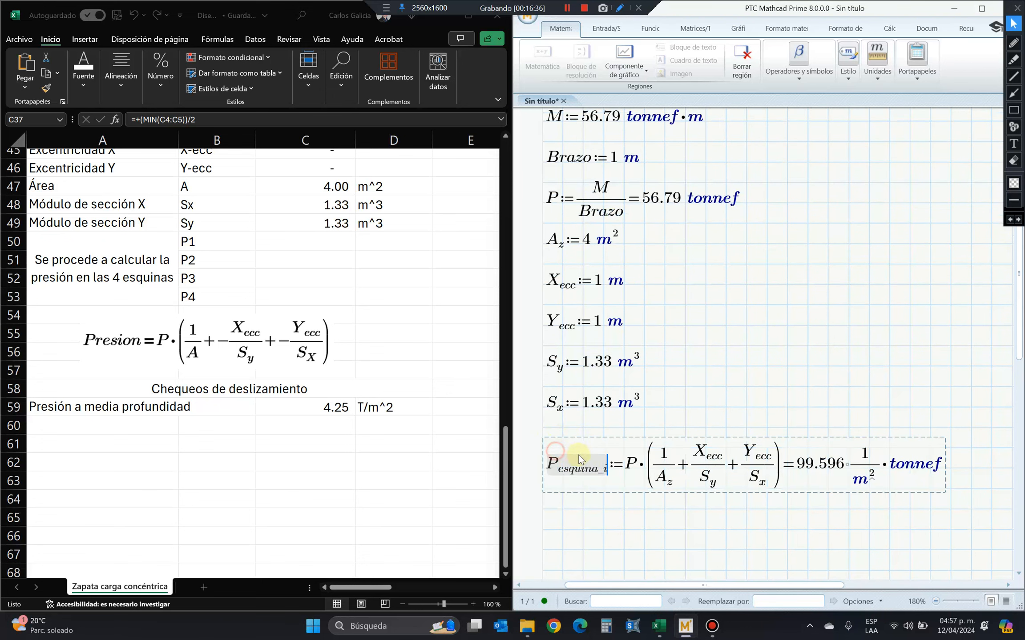
left_click(630, 465)
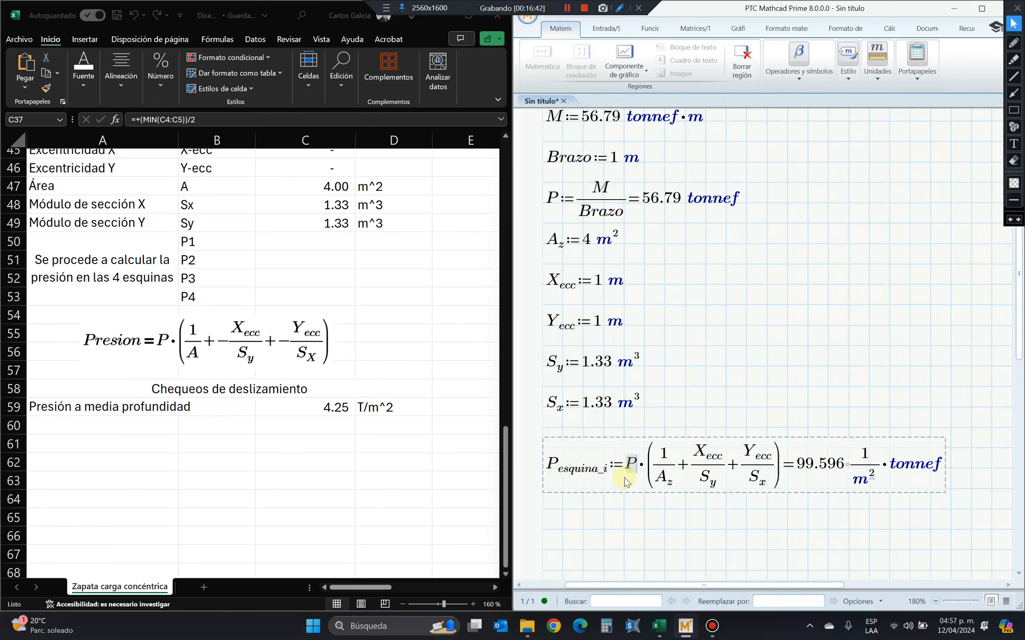
left_click(830, 369)
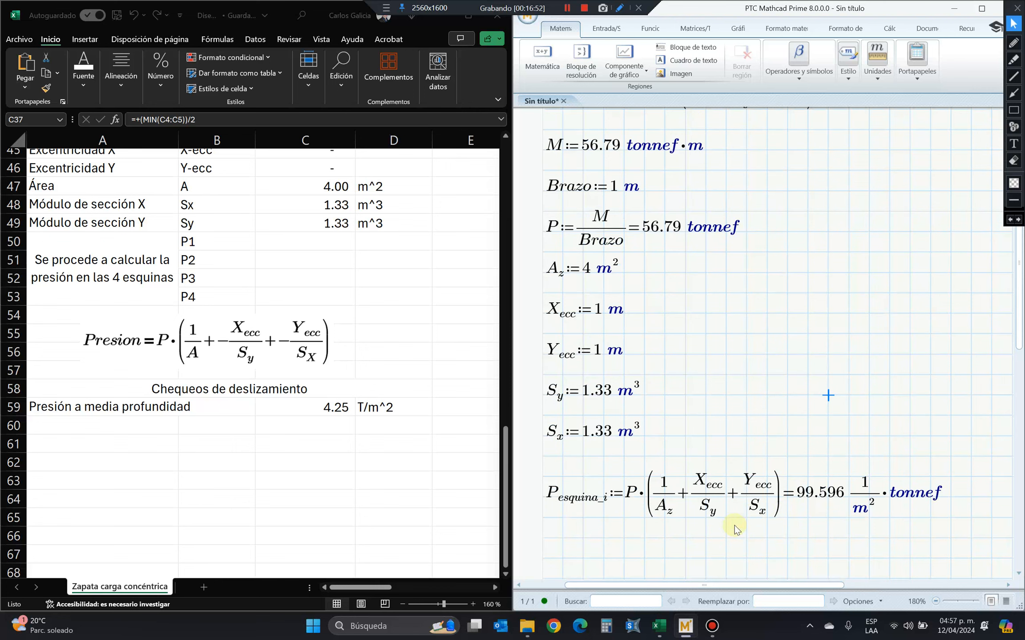
scroll(734, 526, "up", 2)
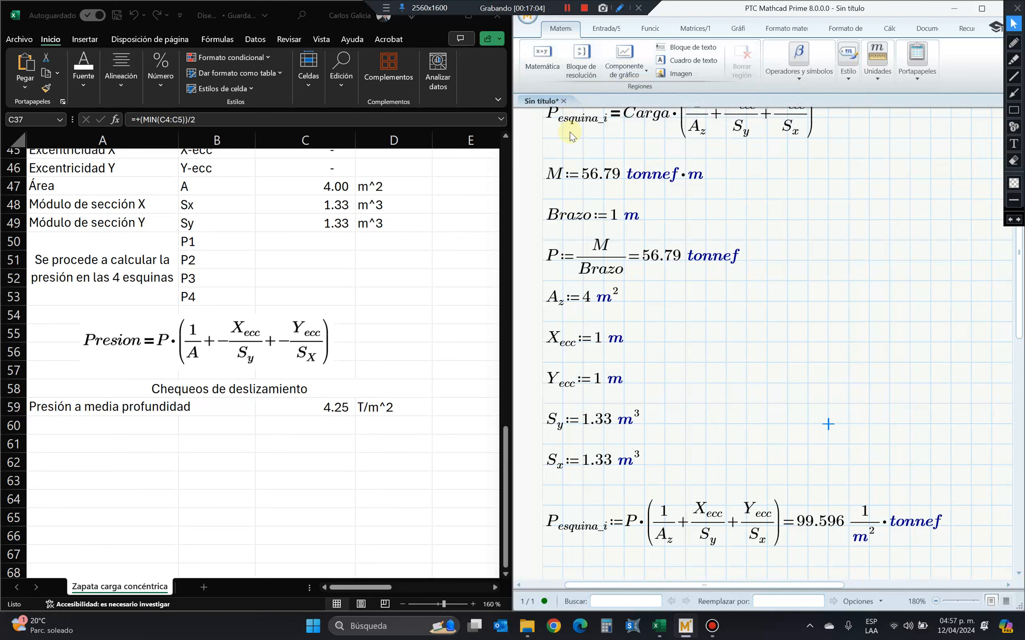
scroll(614, 225, "up", 1)
scroll(284, 391, "up", 1)
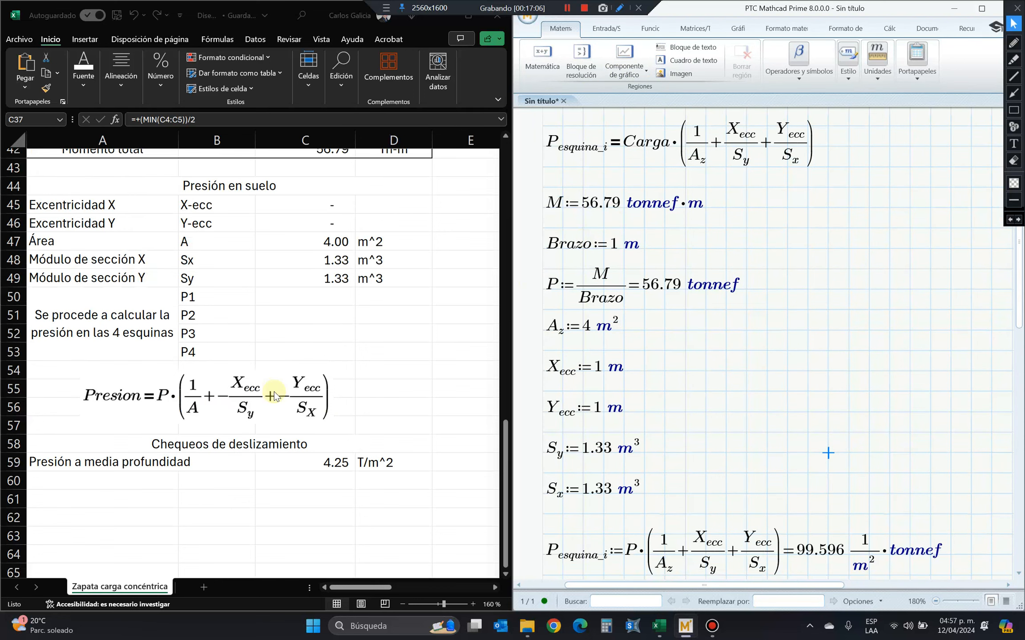
left_click(563, 11)
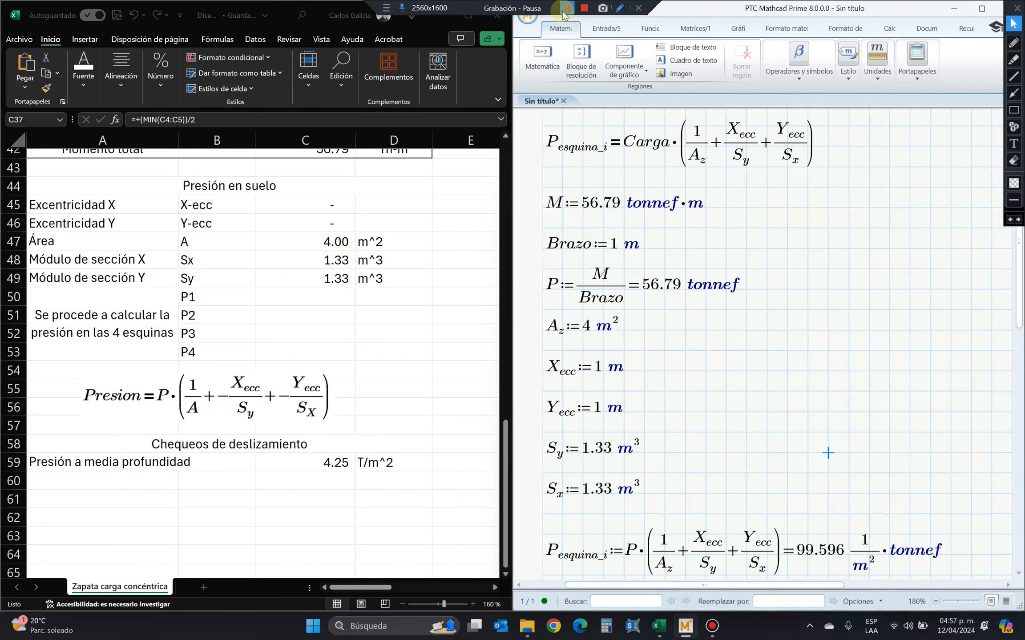
Set both eccentricities X_ecc and Y_ecc to 0 m in the Mathcad definitions.
left_click(564, 11)
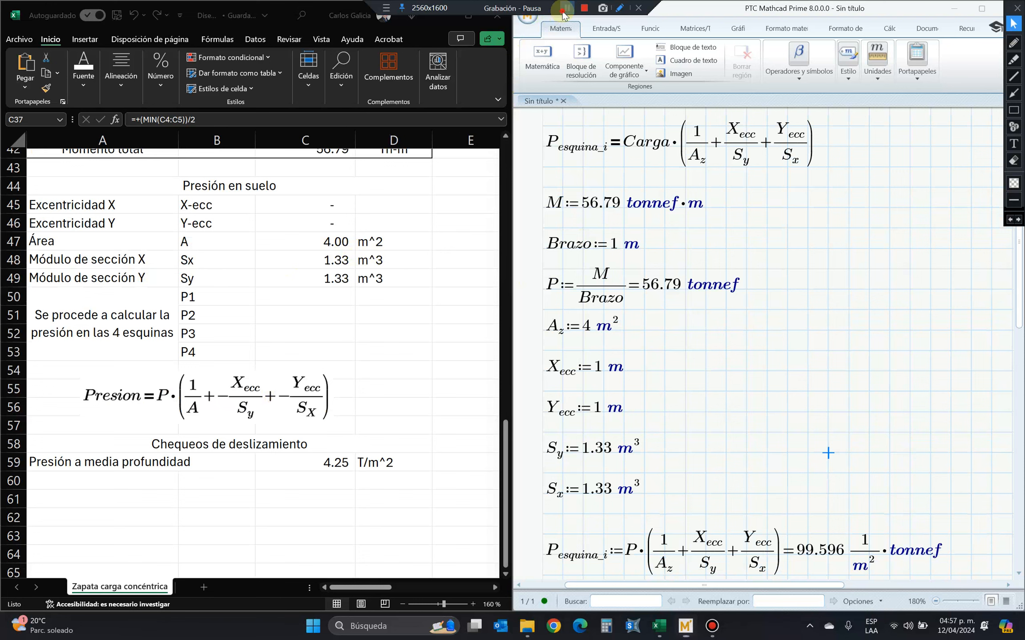
scroll(661, 286, "down", 3)
left_click(602, 281)
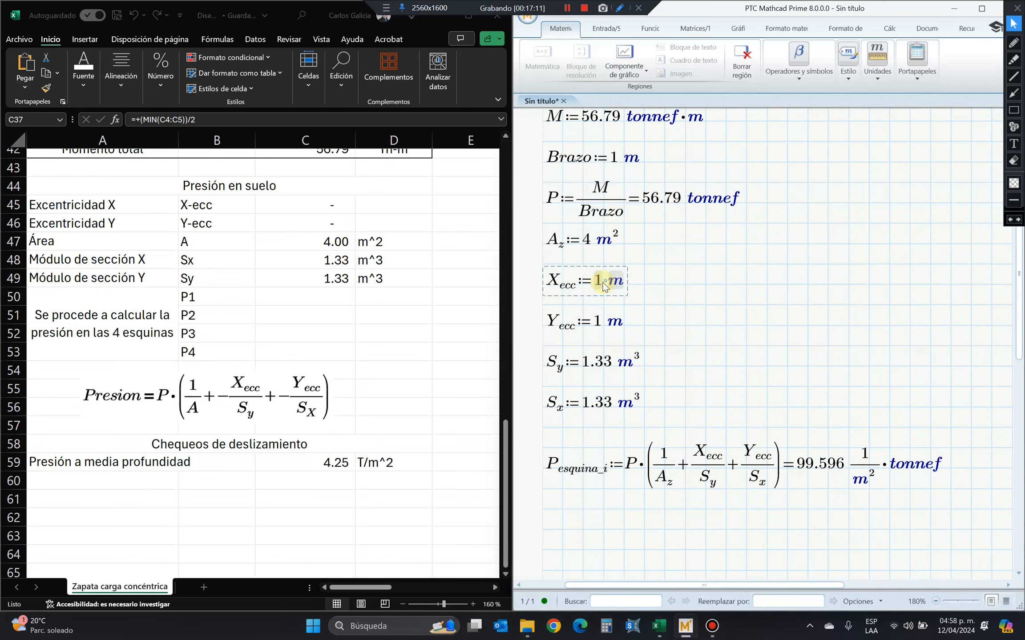
key("BackSpace")
type("0")
left_click(599, 325)
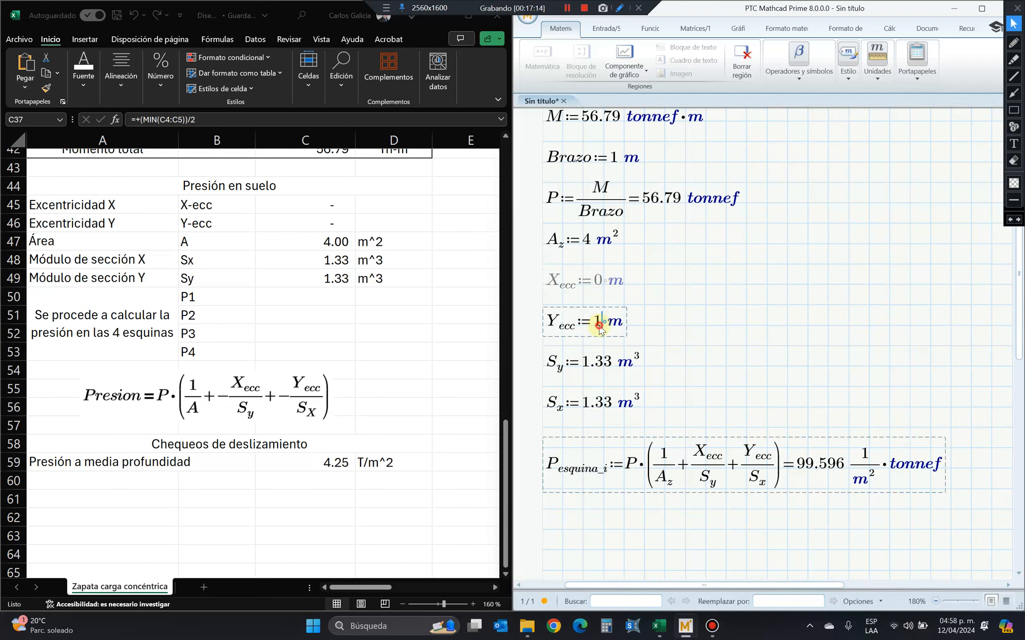
key("BackSpace")
type("0")
left_click(664, 346)
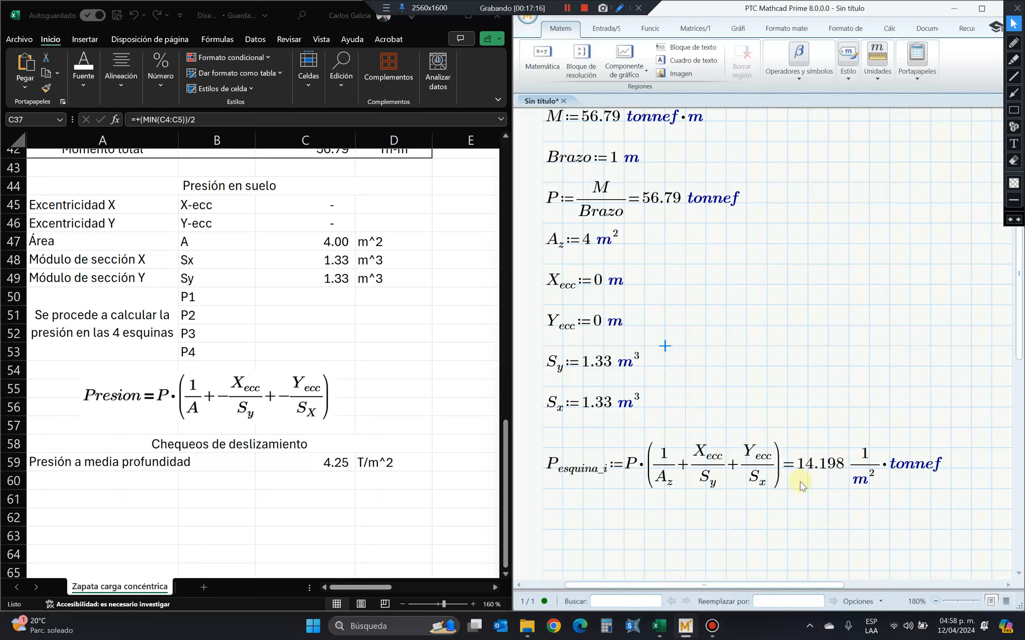
Express the P_esquina_i result in tonnef/m^2, and select the spreadsheet's P1 cell C50.
left_click(598, 281)
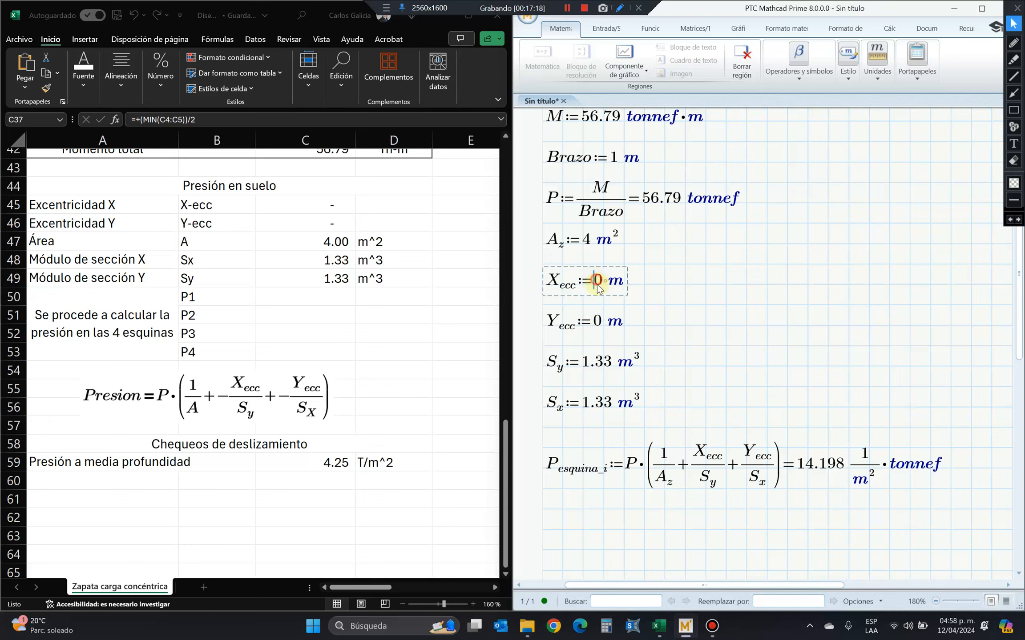
left_click(596, 325)
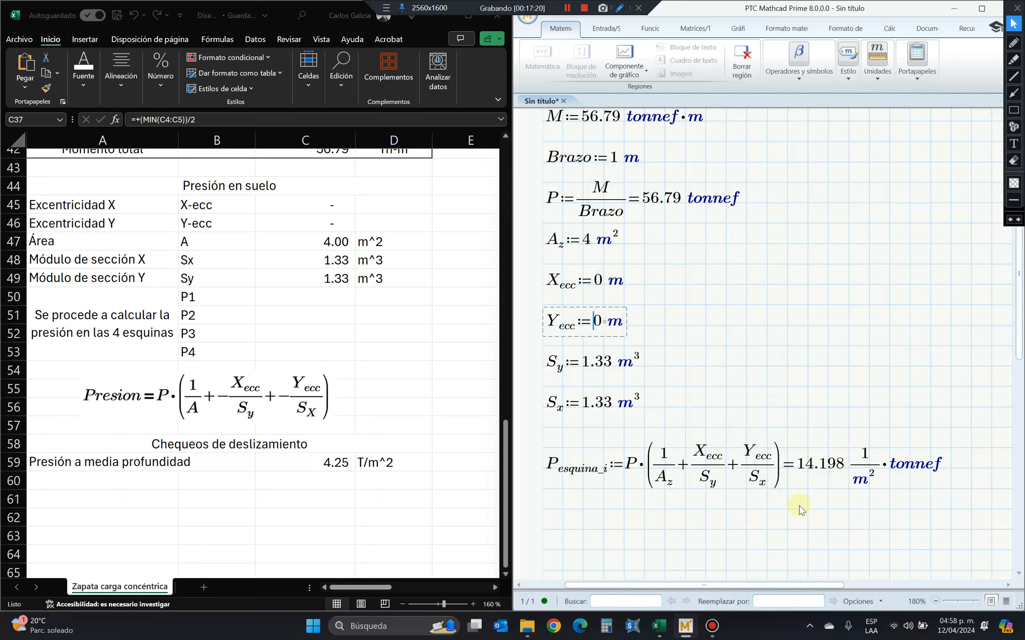
left_click(868, 458)
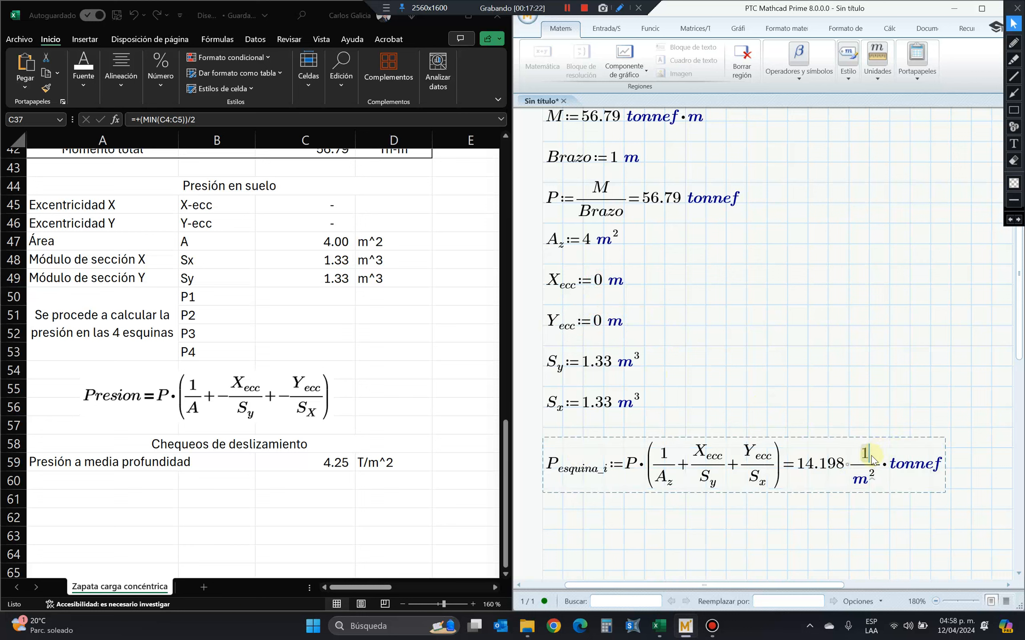
key("BackSpace")
type("tonnef")
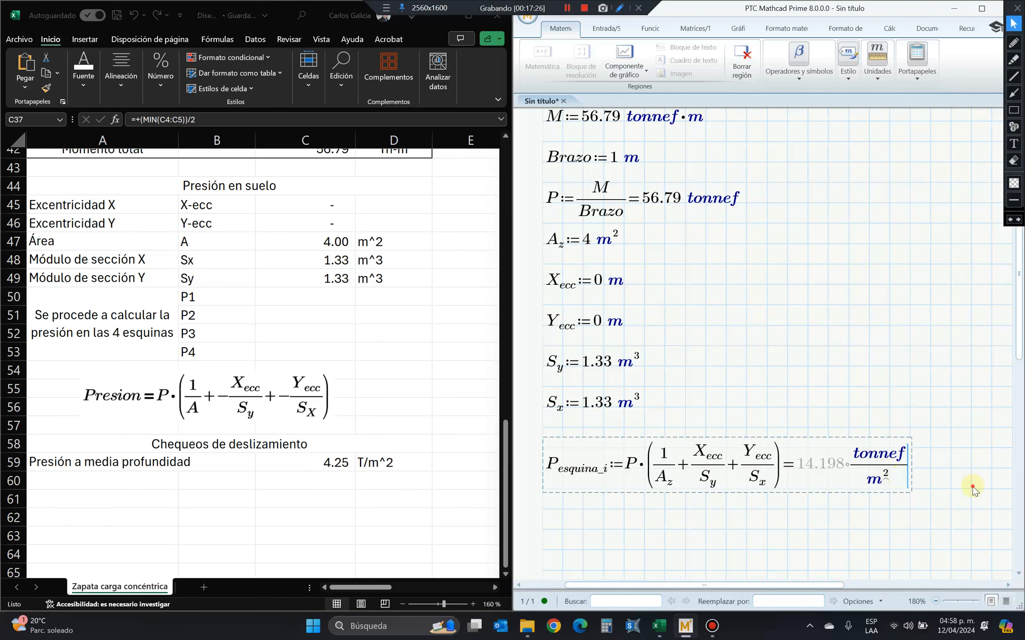
left_click(971, 490)
scroll(845, 503, "down", 2)
left_click(304, 293)
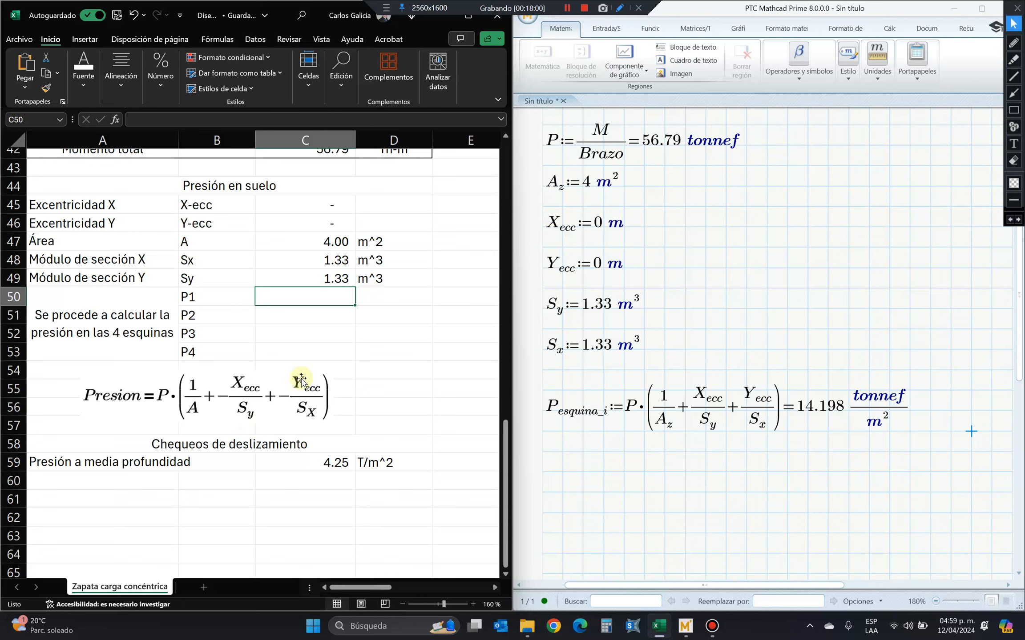
Draw a green rectangle beside the Mathcad definitions as the footing plan, with dashed vertical and horizontal centrelines inside it.
left_click(1013, 110)
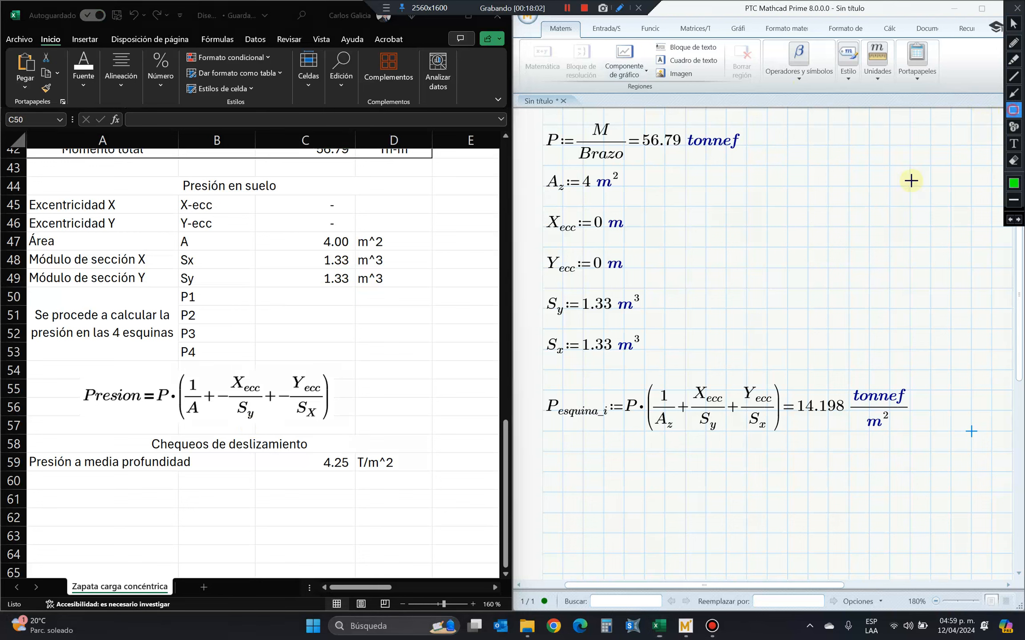
mouse_move(753, 194)
left_mouse_down()
mouse_move(908, 334)
mouse_move(939, 336)
left_mouse_up()
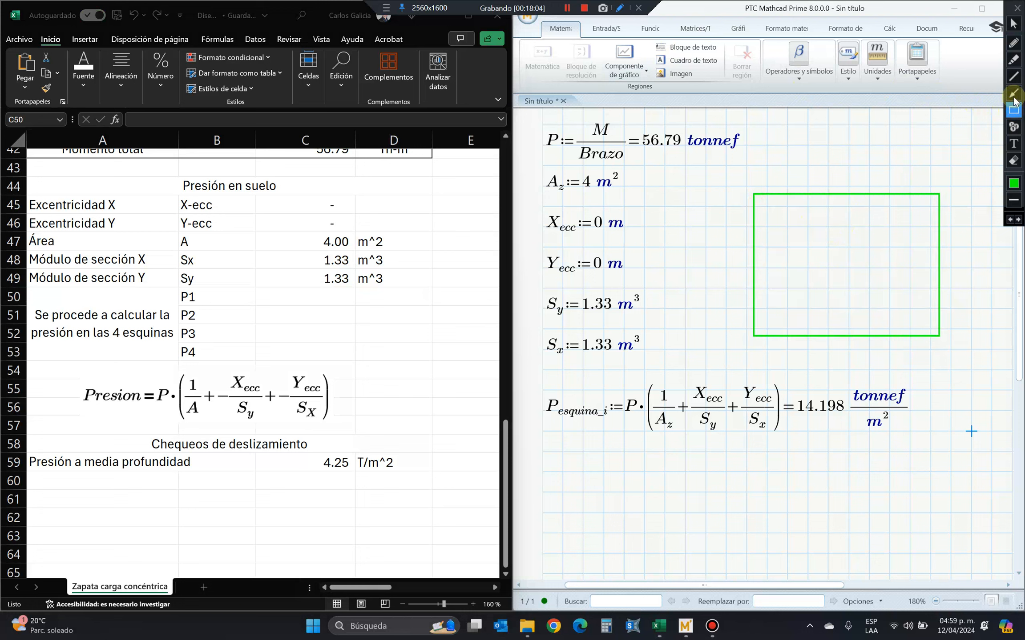
left_click(1014, 77)
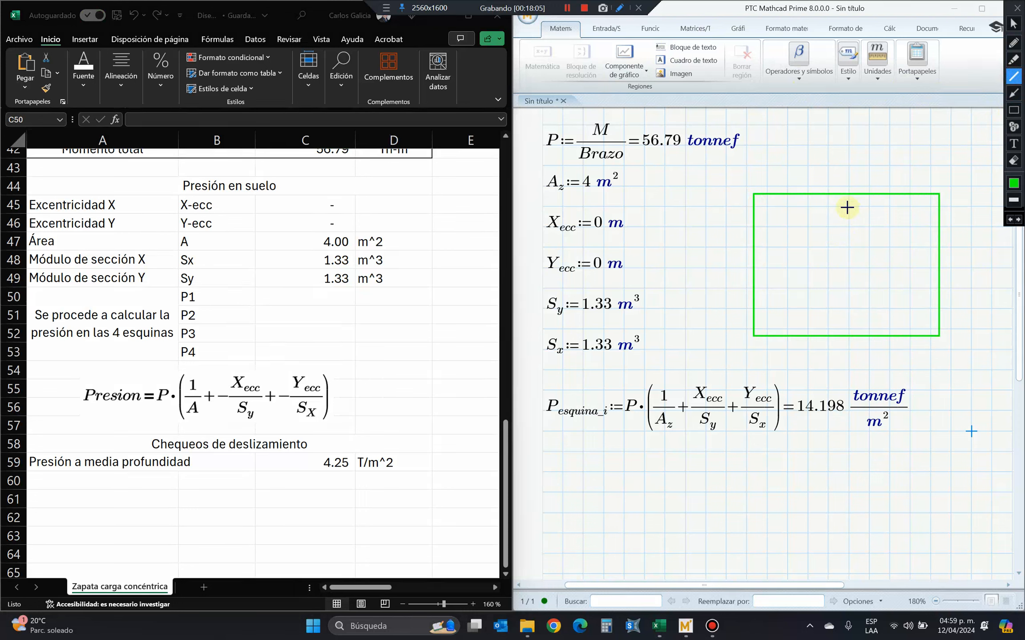
left_click_drag(847, 206, 848, 242)
left_click_drag(849, 265, 850, 302)
left_click_drag(850, 318, 850, 329)
left_click_drag(768, 274, 843, 275)
left_click_drag(868, 271, 914, 271)
left_click_drag(927, 270, 936, 270)
left_click_drag(819, 272, 827, 273)
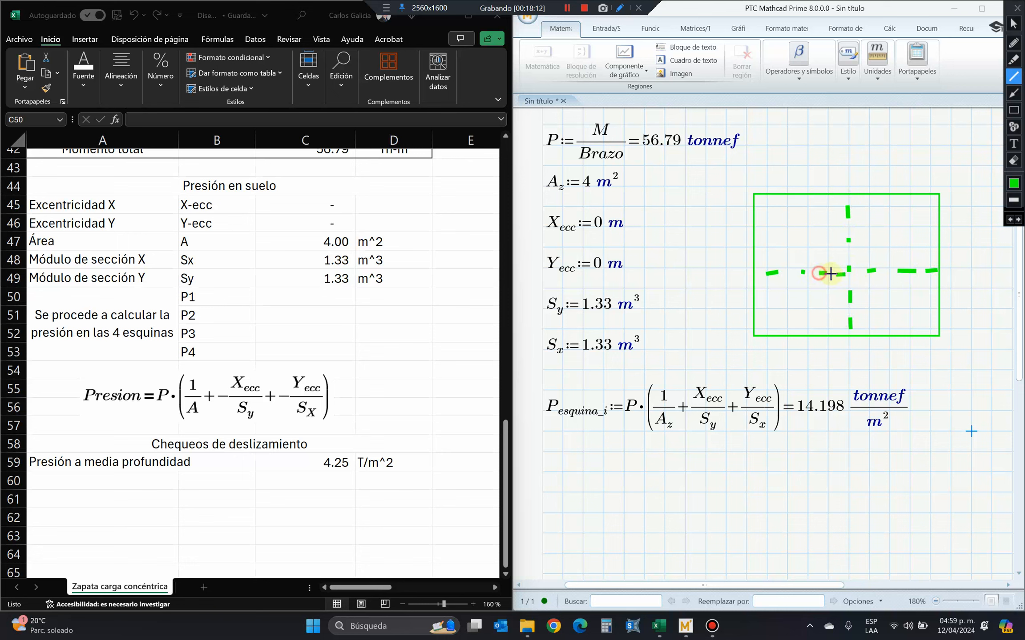
Add red axis arrows with plus signs at the footing's centre, and highlight its upper-right corner in yellow with the label E1.
left_click(1014, 93)
mouse_move(853, 265)
left_mouse_down()
mouse_move(899, 264)
mouse_move(850, 226)
left_mouse_up()
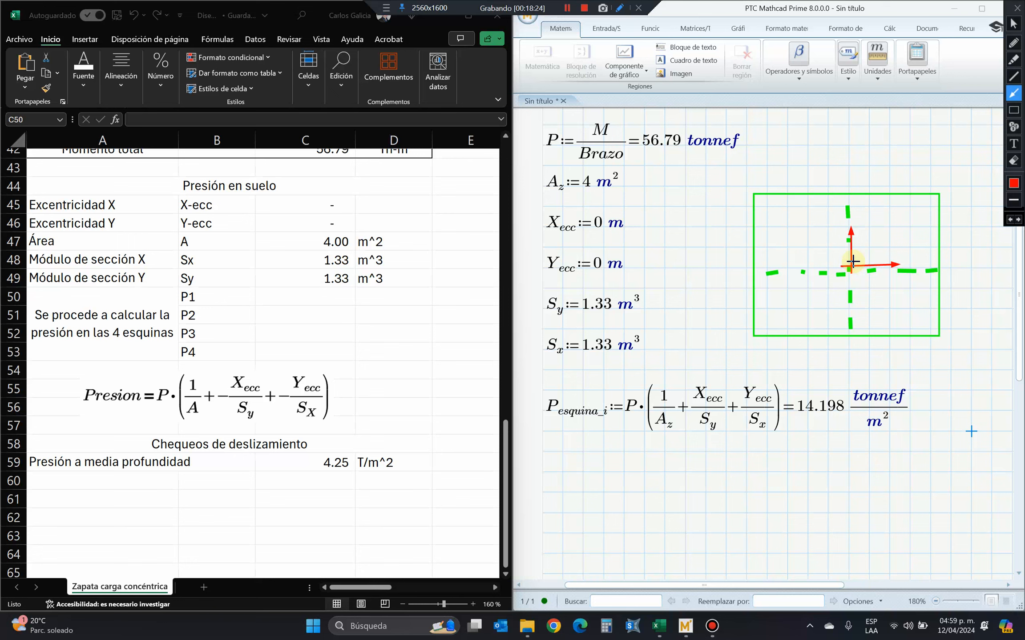
left_click(1014, 59)
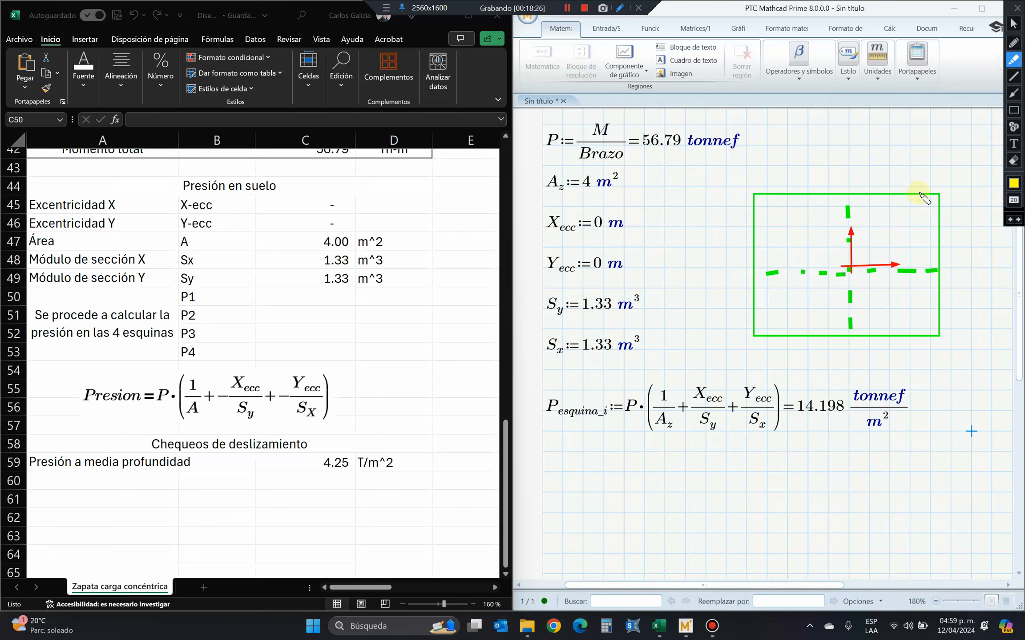
mouse_move(939, 196)
left_mouse_down()
mouse_move(938, 206)
mouse_move(949, 174)
mouse_move(974, 187)
left_mouse_up()
left_click(1014, 42)
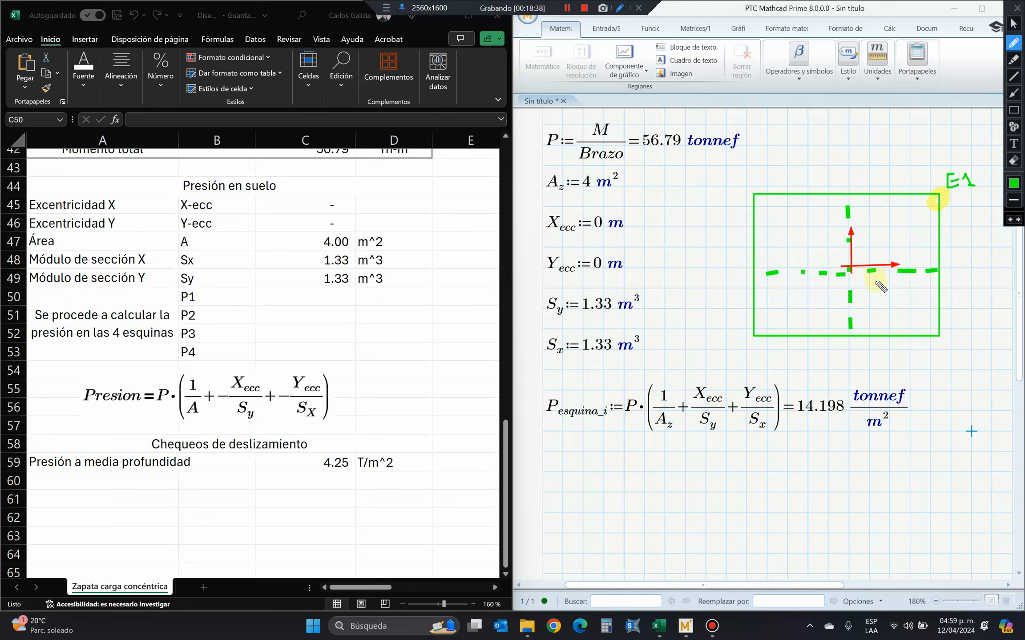
mouse_move(865, 226)
left_mouse_down()
mouse_move(866, 236)
mouse_move(911, 252)
left_mouse_up()
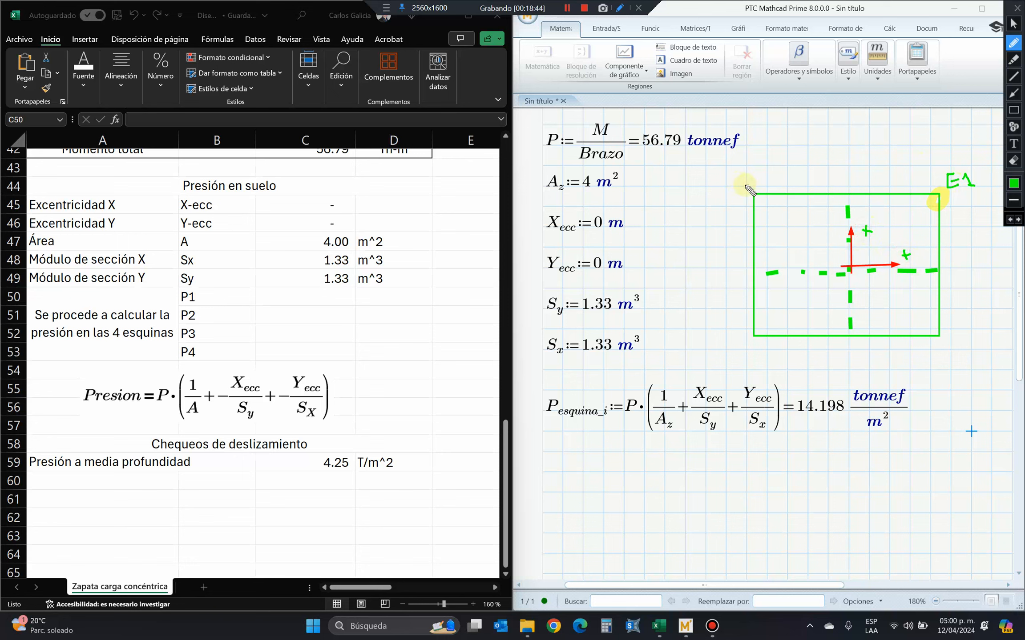
Mark the footing's upper-left corner as E2 with a positive Y and negative X sign, and circle X_ecc in the corner pressure equation.
mouse_move(750, 190)
left_mouse_down()
mouse_move(717, 181)
mouse_move(730, 179)
left_mouse_up()
left_click_drag(719, 188, 749, 183)
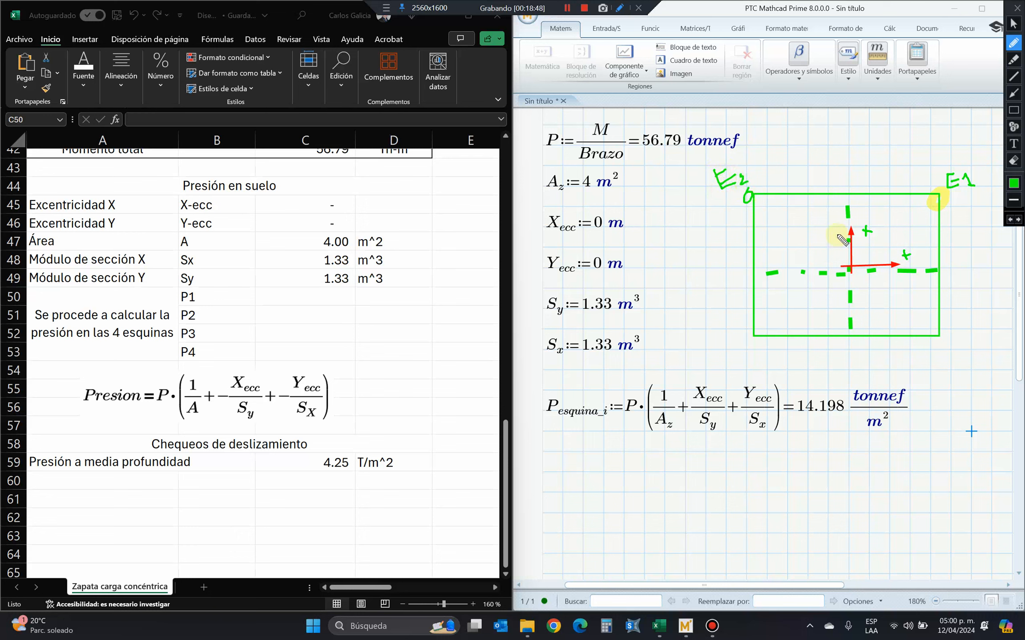
left_click_drag(834, 235, 843, 234)
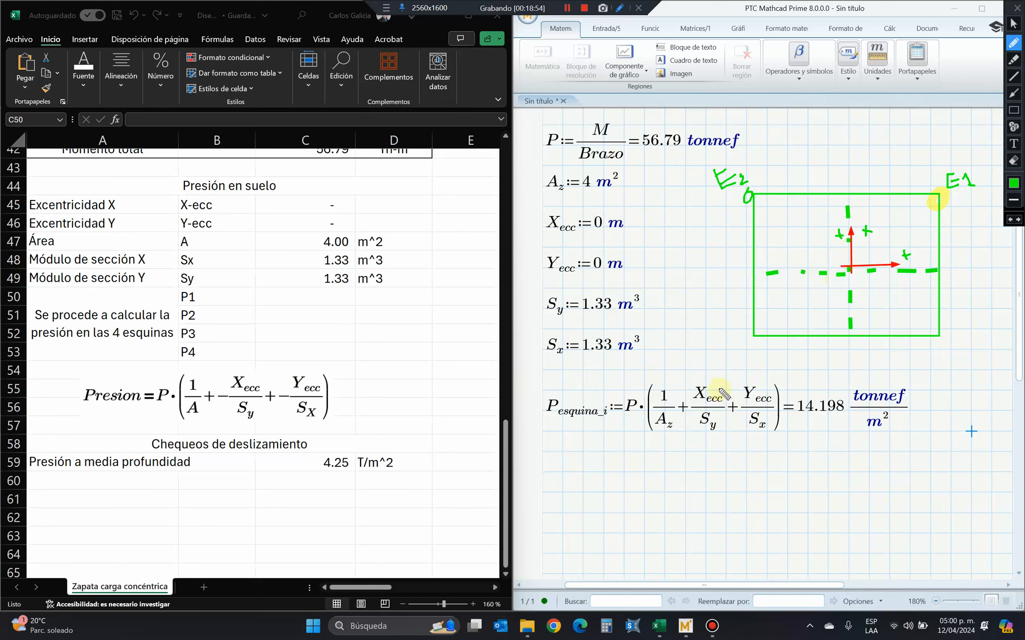
left_click_drag(721, 385, 691, 381)
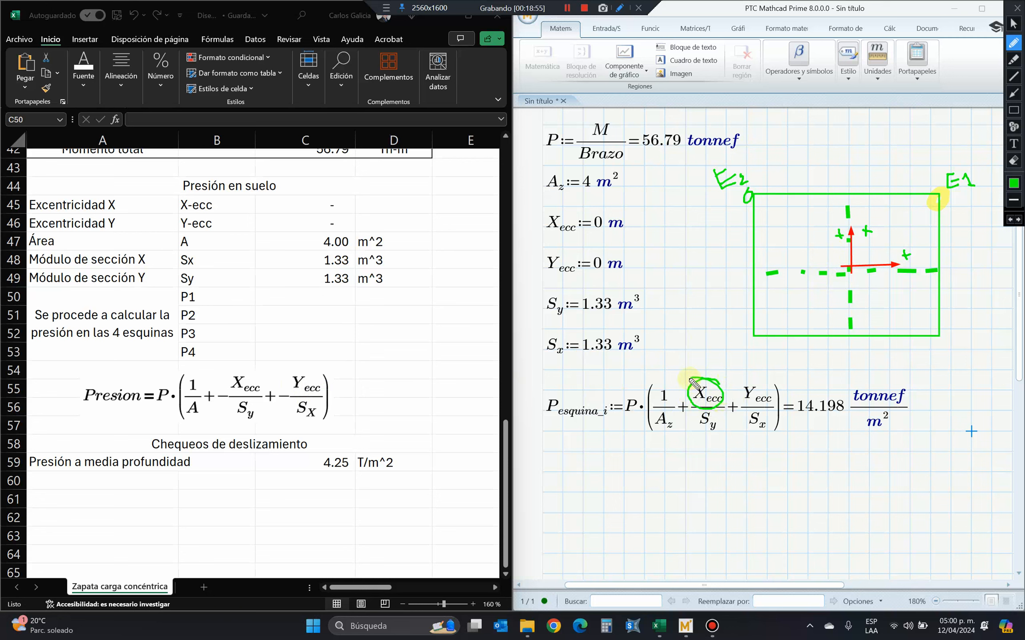
left_click_drag(791, 262, 804, 261)
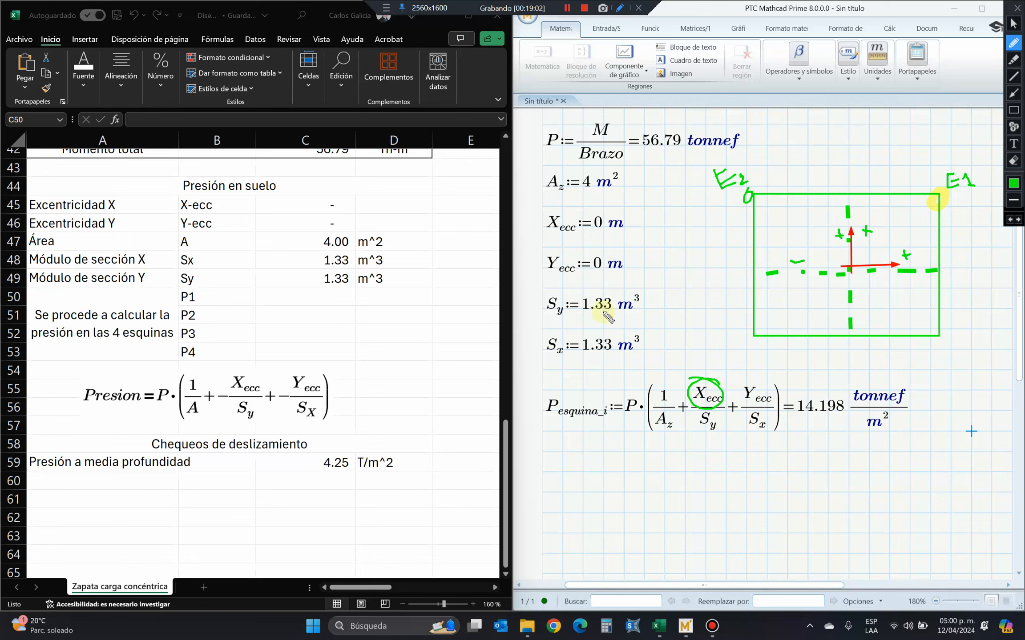
Draw a green tick mark beside each of the spreadsheet rows P1 to P4.
mouse_move(360, 302)
left_mouse_down()
mouse_move(382, 281)
mouse_move(393, 292)
left_mouse_up()
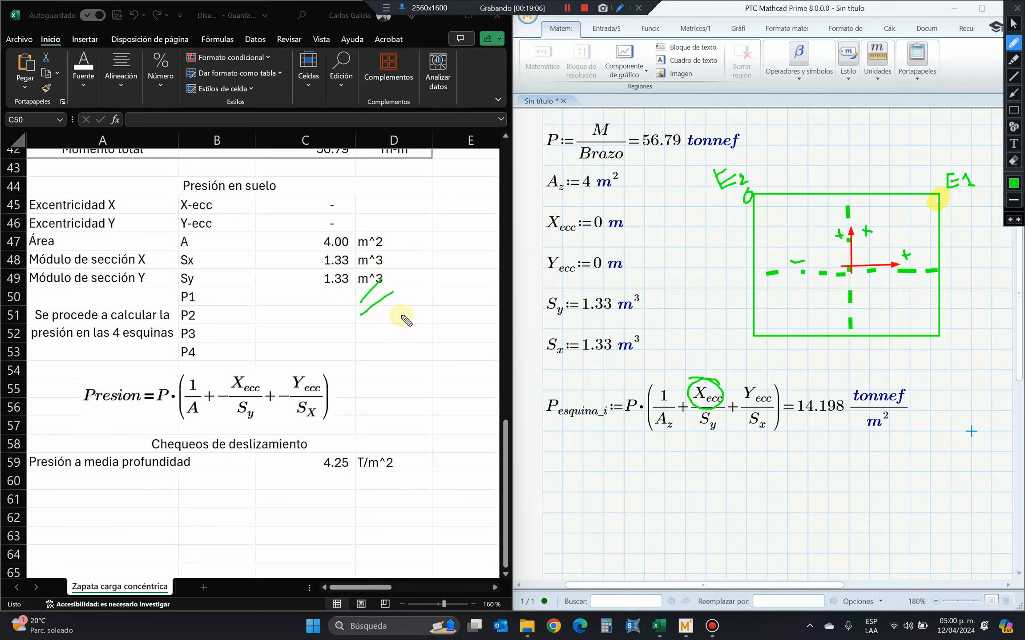
mouse_move(355, 337)
left_mouse_down()
mouse_move(379, 320)
mouse_move(378, 342)
left_mouse_up()
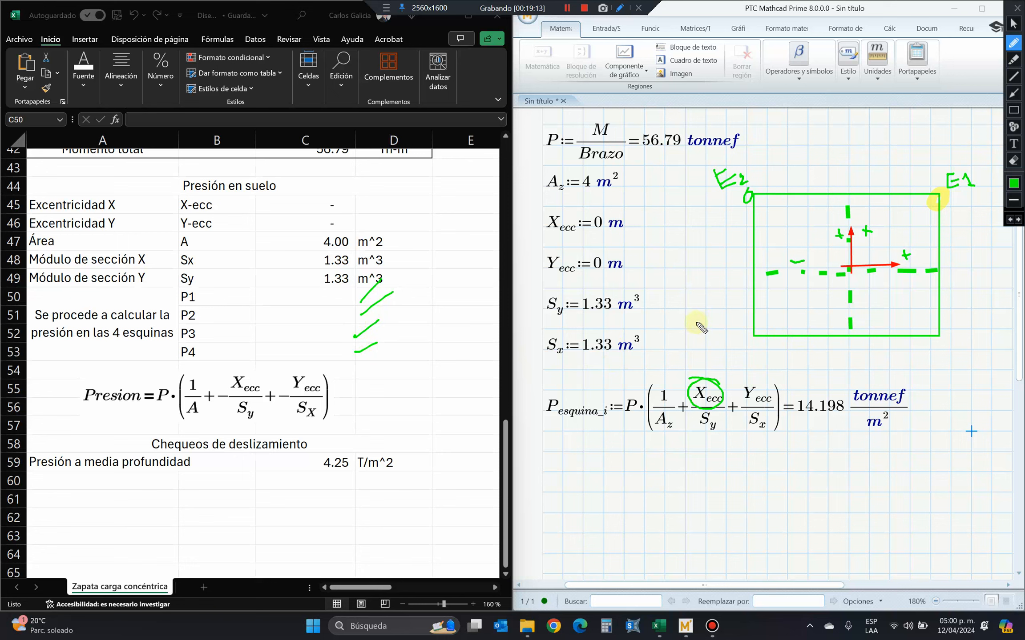
Label the footing's lower corners E3 with two minus signs and E4 with a plus X sign and a minus Y sign.
left_click_drag(699, 325, 713, 331)
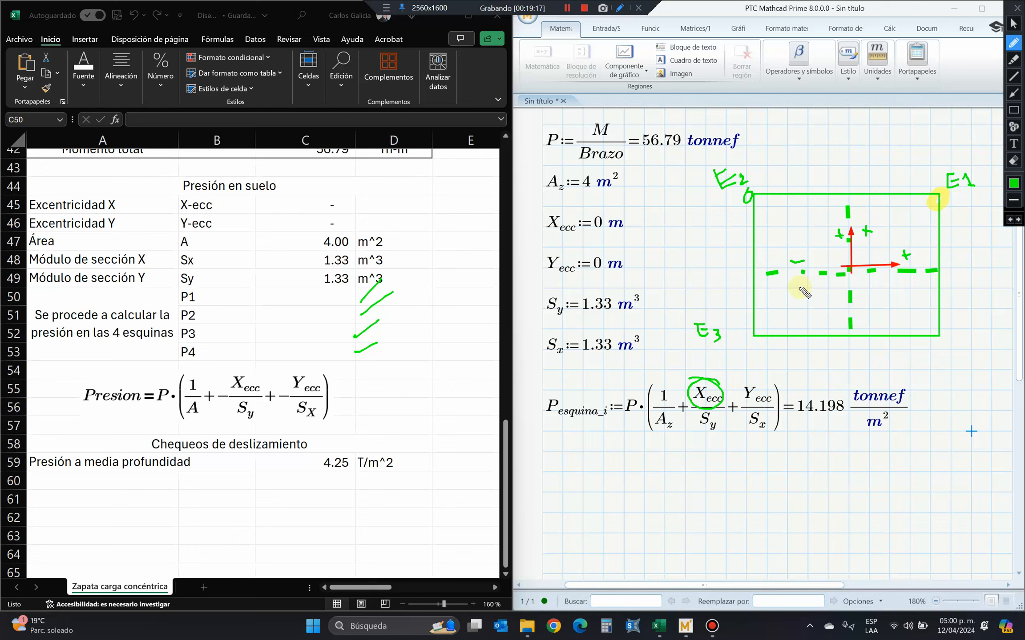
left_click_drag(798, 288, 810, 285)
left_click_drag(829, 323, 836, 322)
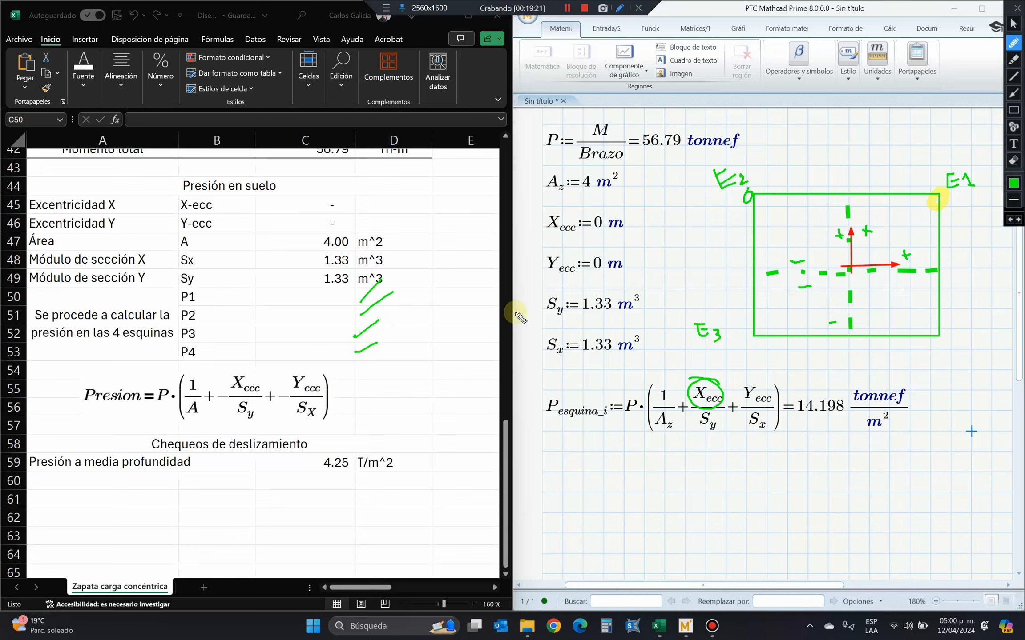
mouse_move(965, 330)
left_mouse_down()
mouse_move(951, 337)
mouse_move(981, 341)
left_mouse_up()
mouse_move(911, 281)
left_mouse_down()
mouse_move(915, 299)
mouse_move(920, 284)
left_mouse_up()
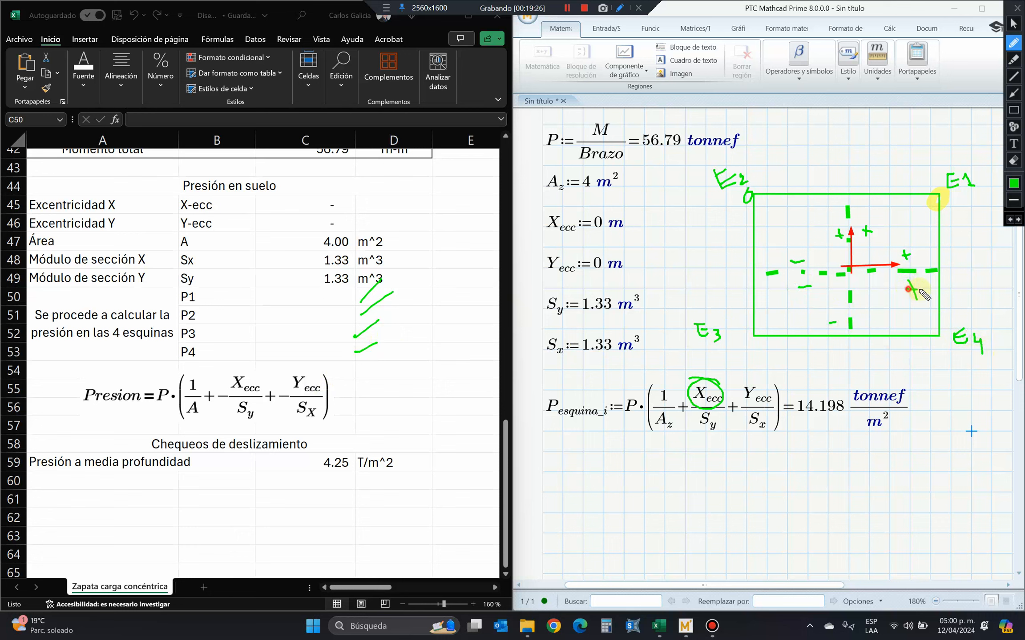
left_click_drag(865, 322, 882, 322)
Write X and Y headings above the P1 row with an arrow to the sketch, and add orange plus signs for P1 and P2's Y.
mouse_move(266, 272)
left_mouse_down()
mouse_move(280, 284)
mouse_move(268, 282)
mouse_move(323, 259)
mouse_move(320, 288)
left_mouse_up()
left_click_drag(419, 325, 641, 272)
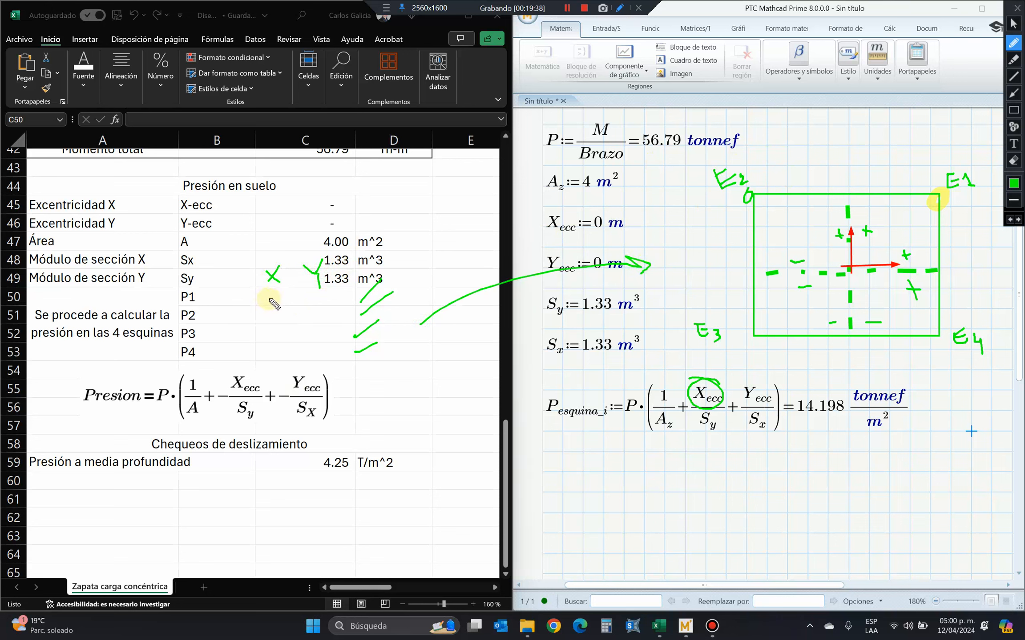
left_click(1014, 183)
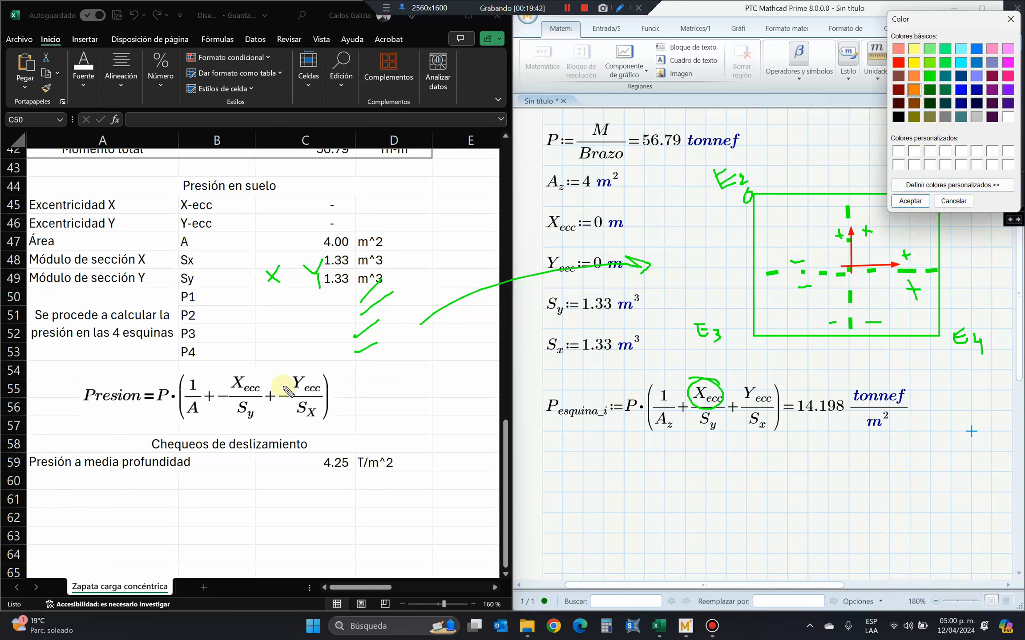
left_click(919, 201)
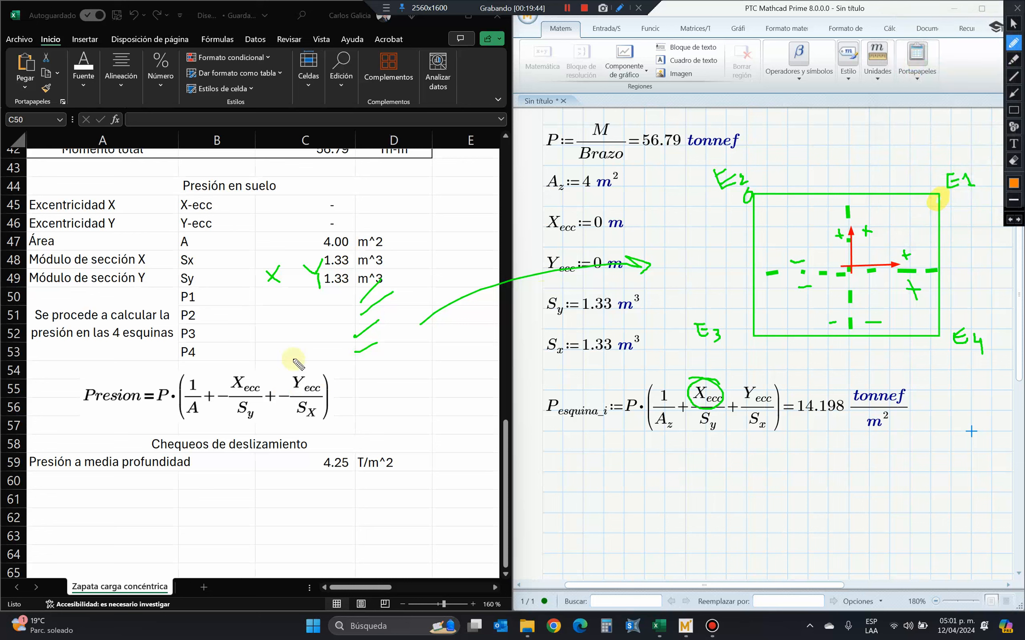
mouse_move(266, 296)
left_mouse_down()
mouse_move(320, 295)
mouse_move(319, 305)
left_mouse_up()
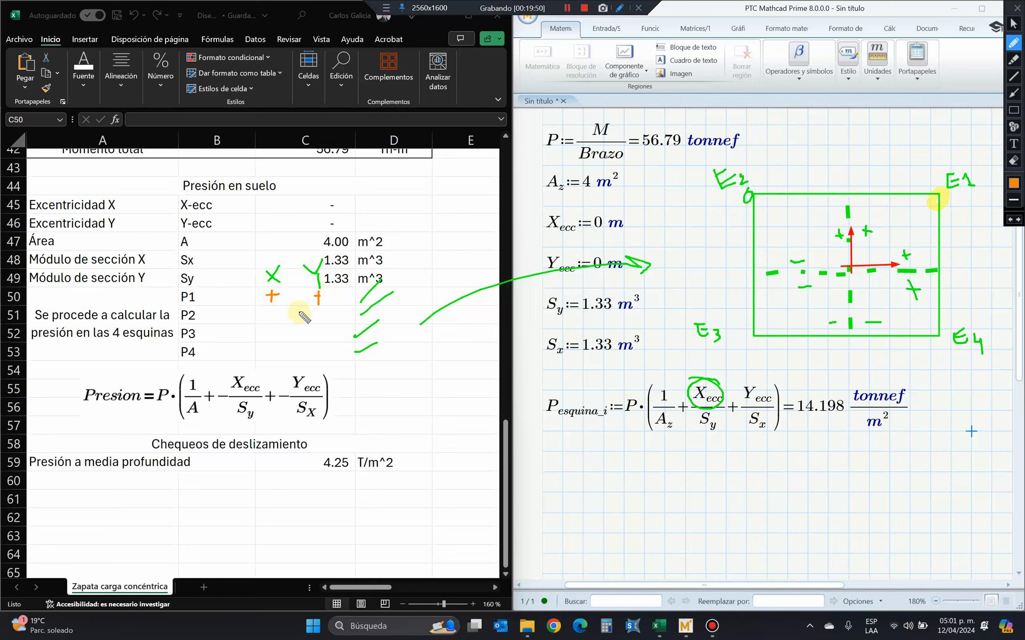
mouse_move(314, 318)
left_mouse_down()
mouse_move(327, 316)
mouse_move(321, 322)
left_mouse_up()
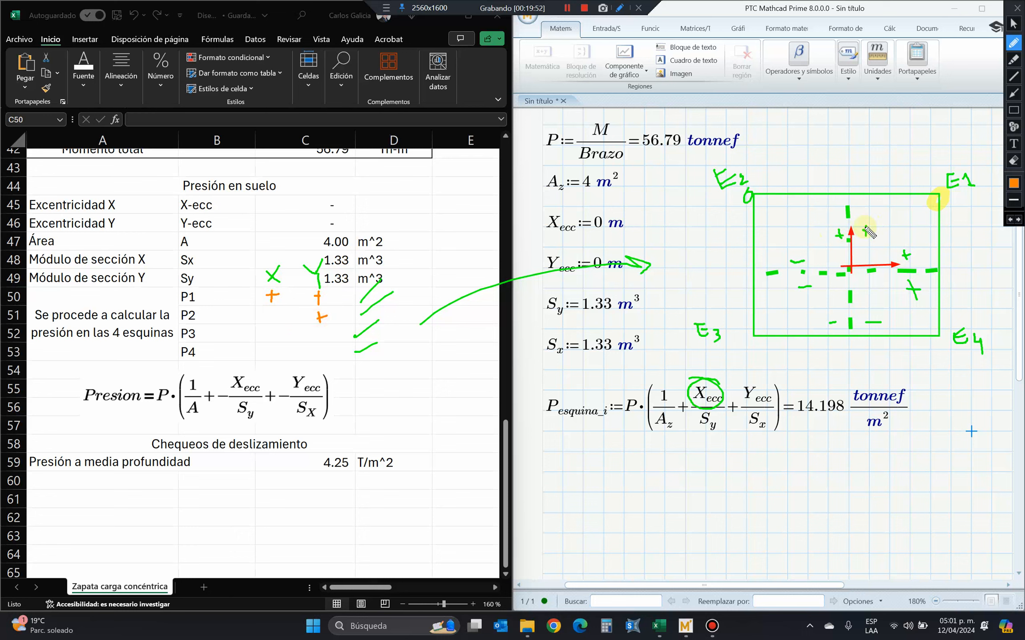
Label the sketch's axes Y and X in orange, and mark the X sign of P2 as negative.
left_click_drag(854, 208, 859, 230)
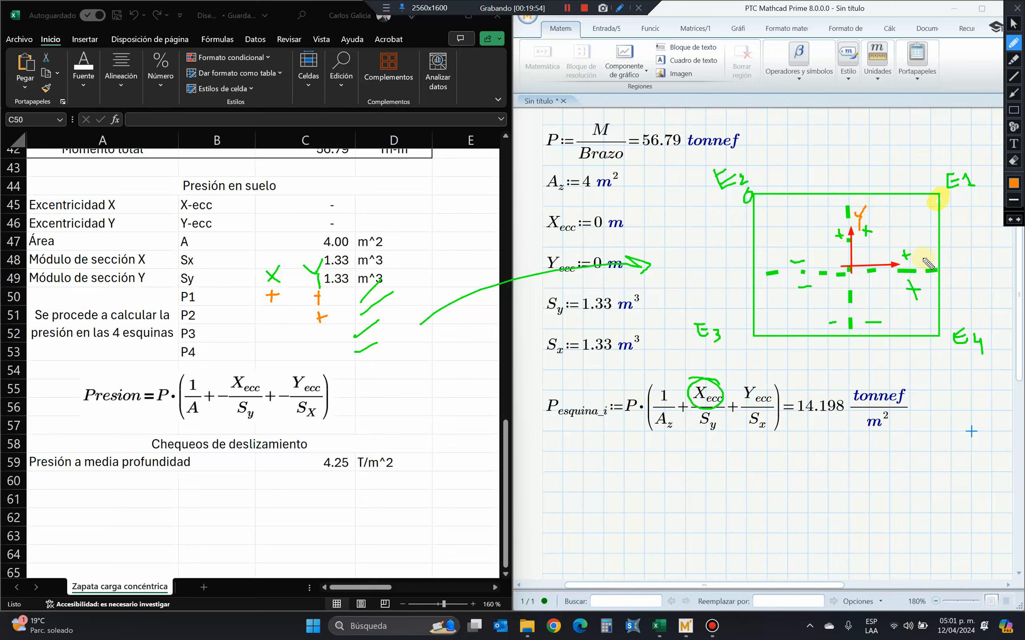
left_click_drag(923, 258, 928, 266)
left_click_drag(927, 255, 919, 267)
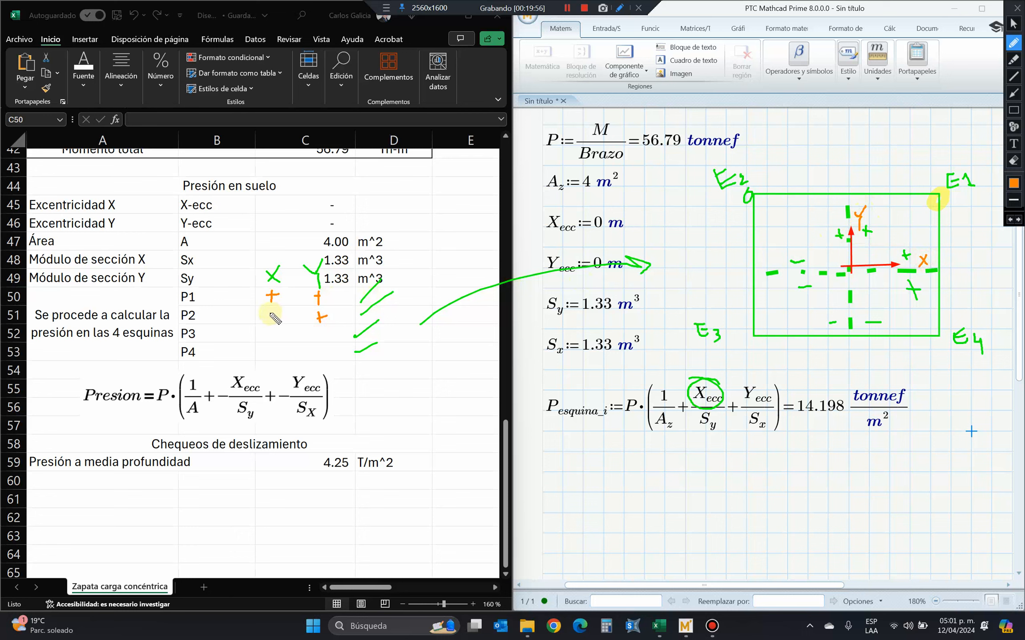
left_click_drag(265, 315, 278, 313)
left_click_drag(796, 263, 803, 262)
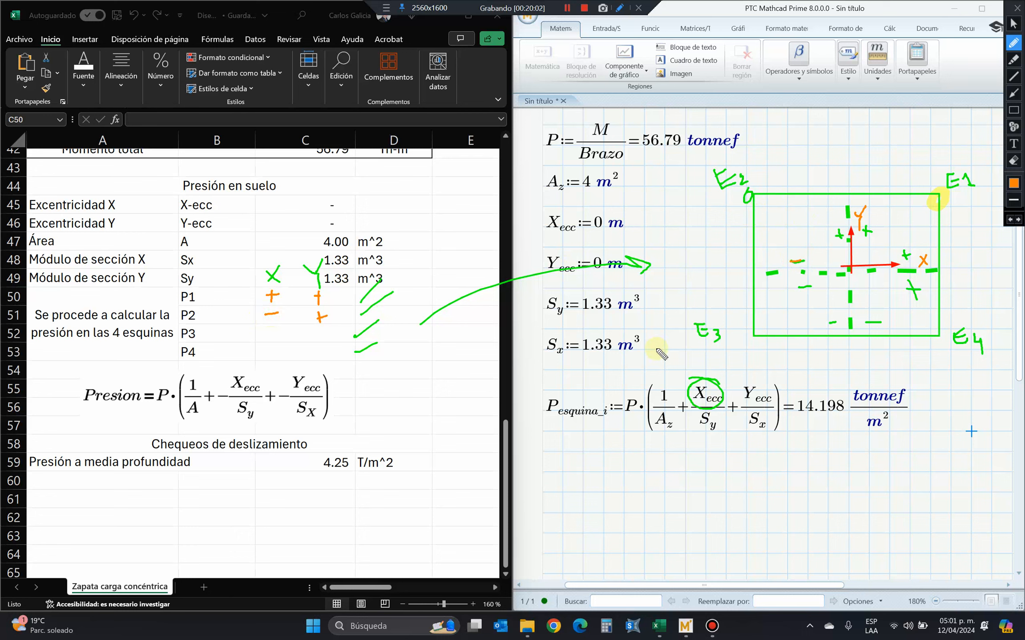
Circle corners E3 and E4 in orange, and write the X and Y signs minus, minus for P3 and plus, minus for P4.
mouse_move(718, 321)
left_mouse_down()
mouse_move(698, 312)
mouse_move(723, 345)
mouse_move(726, 327)
left_mouse_up()
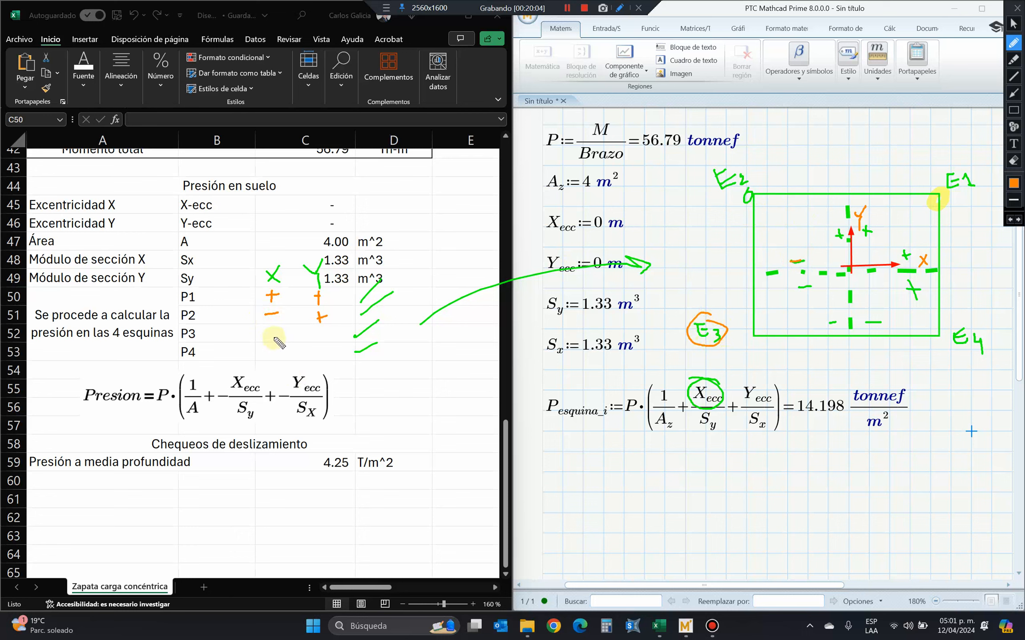
left_click_drag(272, 336, 323, 335)
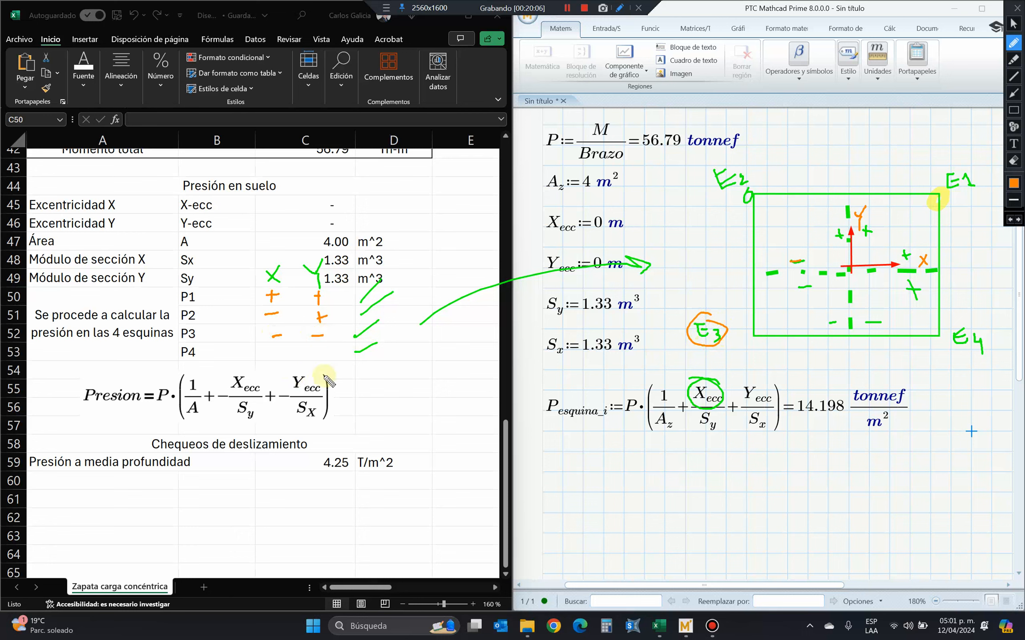
left_click_drag(971, 324, 976, 328)
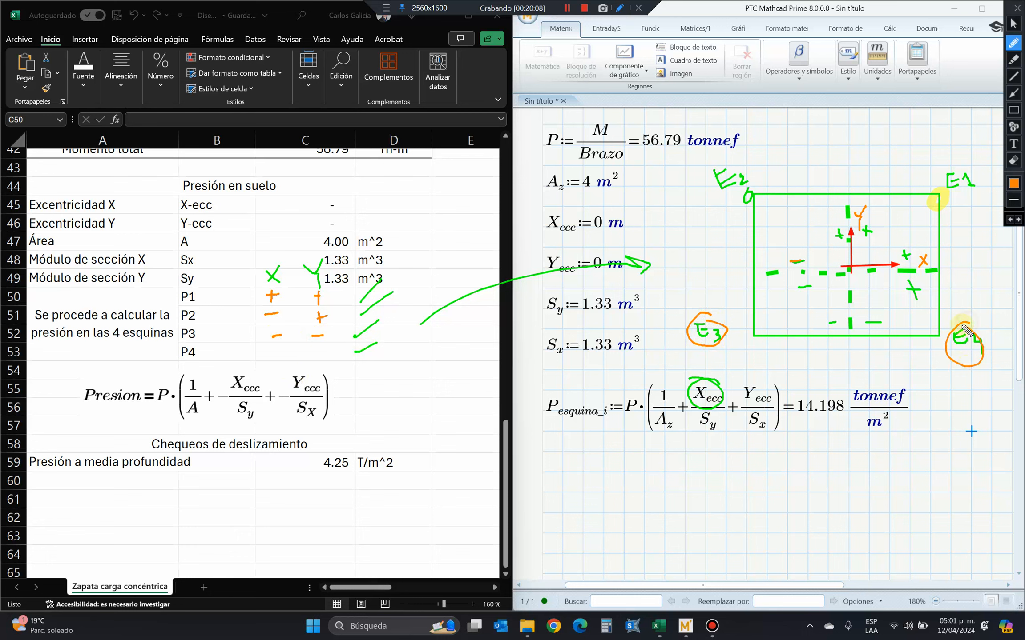
left_click_drag(934, 254, 969, 250)
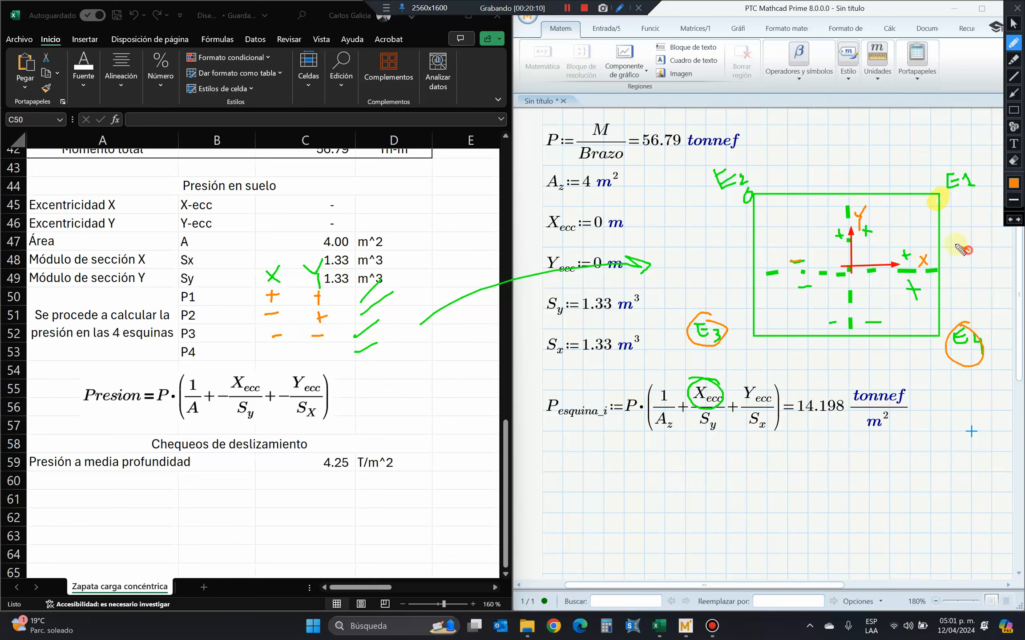
mouse_move(925, 277)
left_mouse_down()
mouse_move(894, 290)
mouse_move(924, 279)
left_mouse_up()
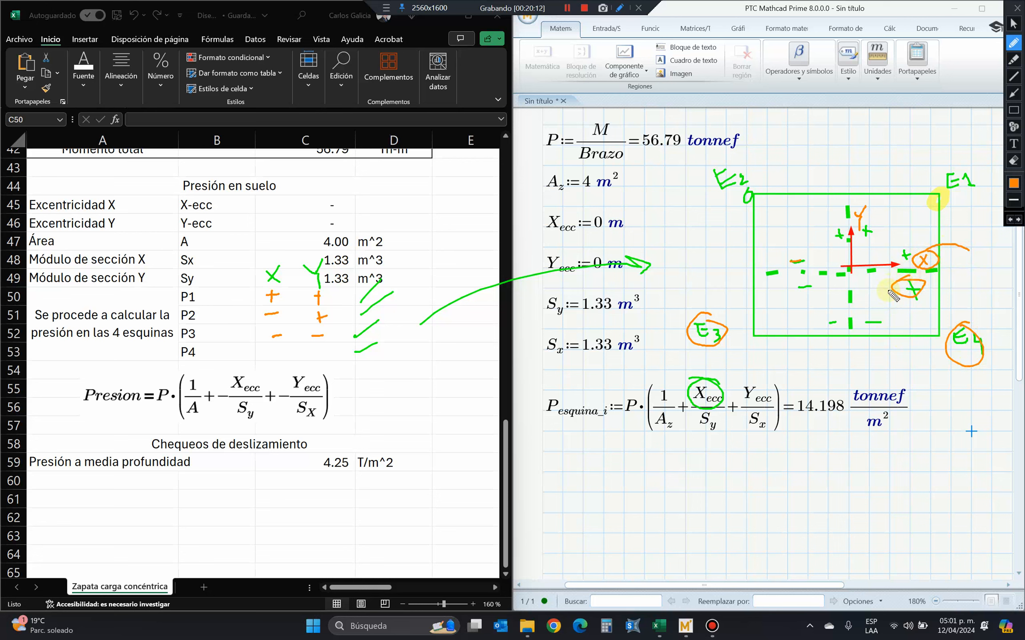
mouse_move(277, 348)
left_mouse_down()
mouse_move(277, 358)
mouse_move(285, 352)
left_mouse_up()
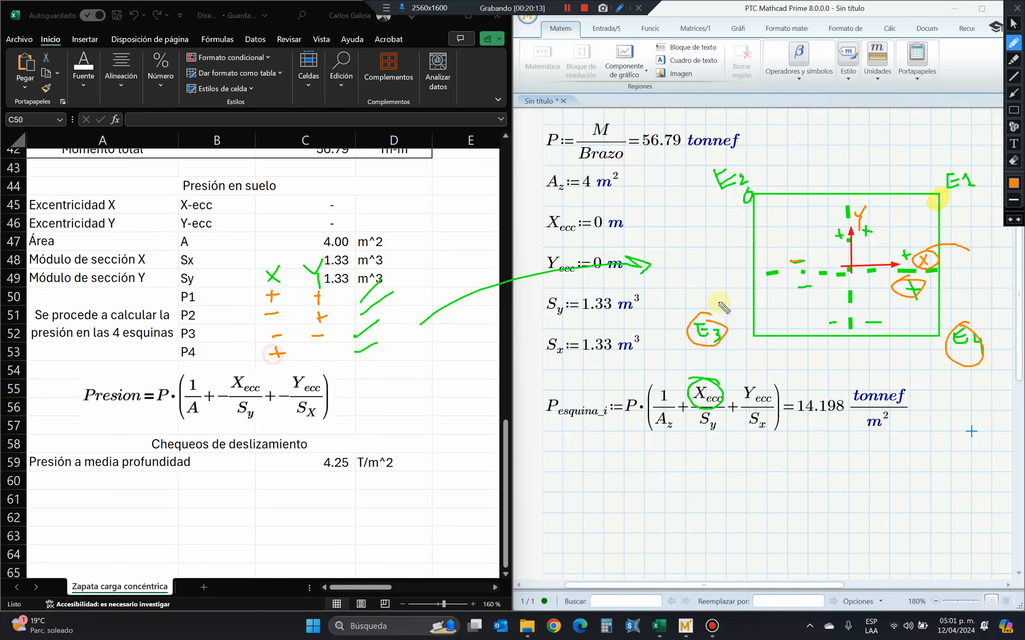
left_click_drag(866, 307, 882, 322)
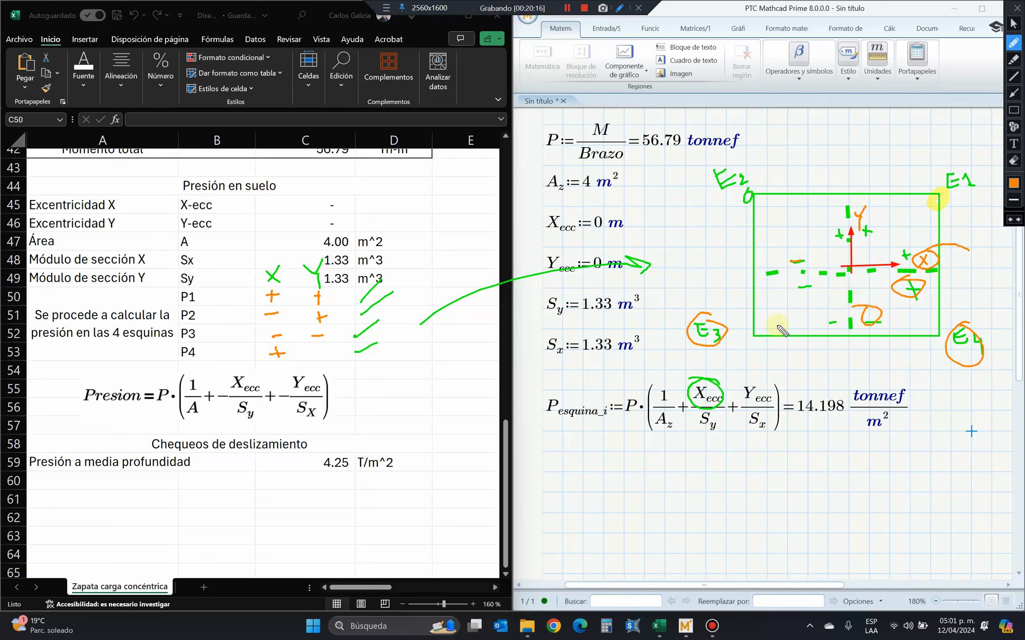
left_click_drag(308, 352, 322, 352)
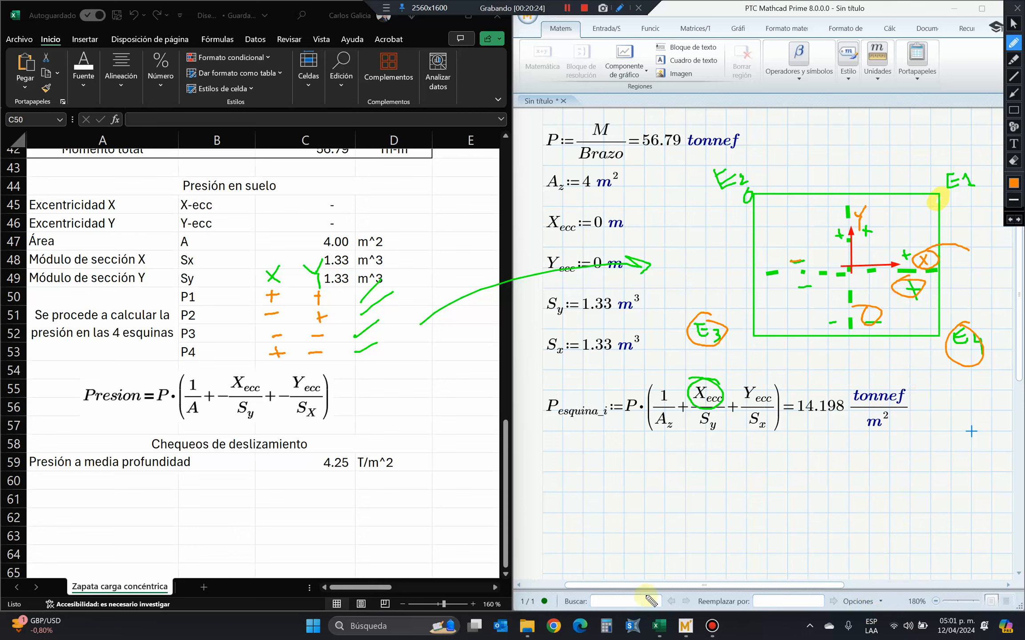
Capture a screenshot of the annotated spreadsheet and footing sketch, and erase all the drawings from the screen.
key("super+shift+s")
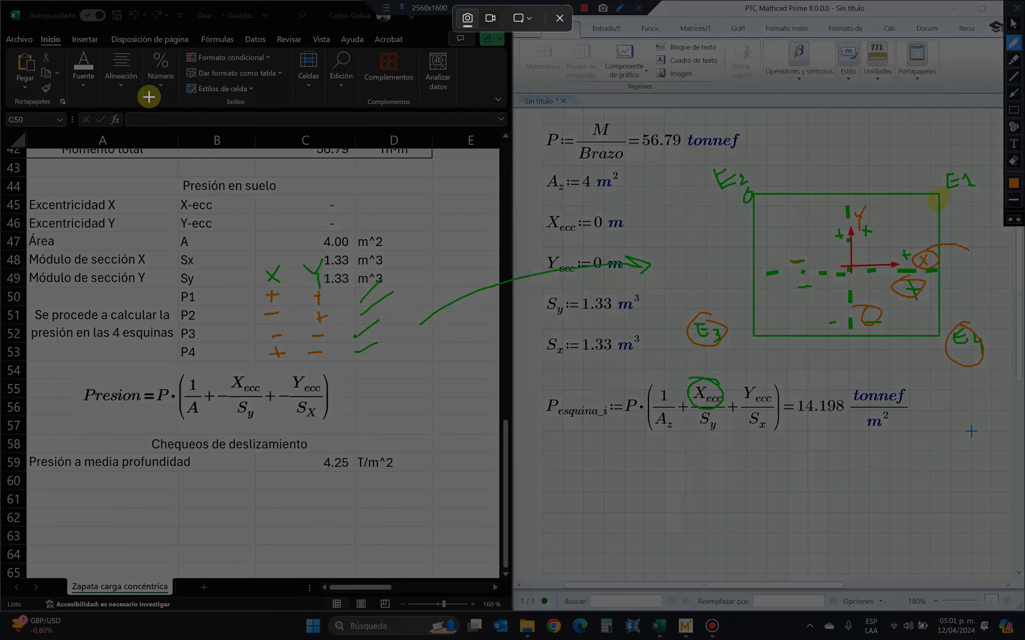
mouse_move(145, 84)
left_mouse_down()
mouse_move(873, 505)
mouse_move(1009, 528)
left_mouse_up()
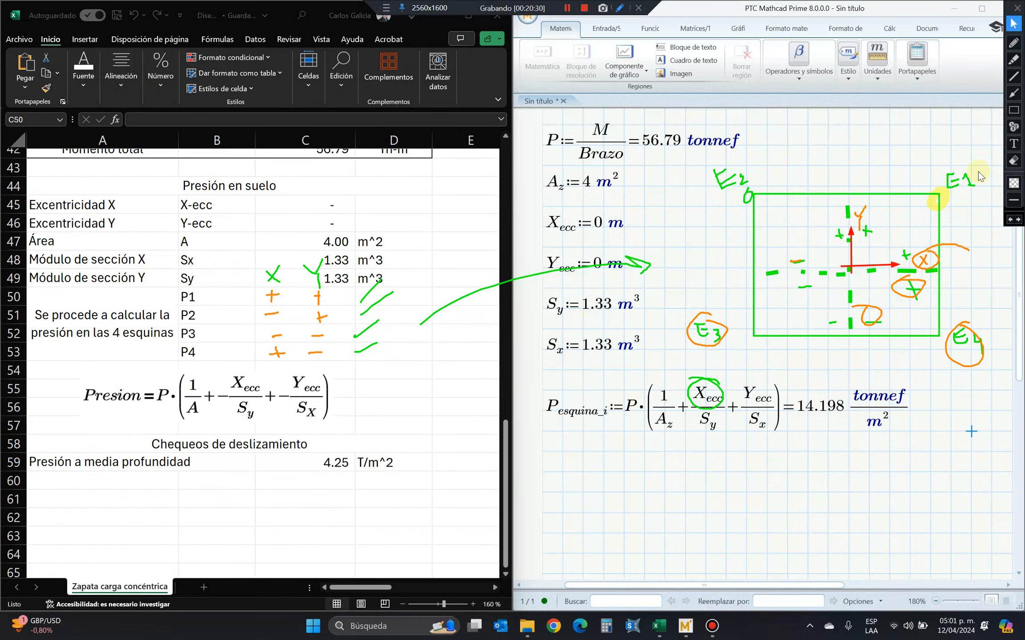
left_click(1014, 162)
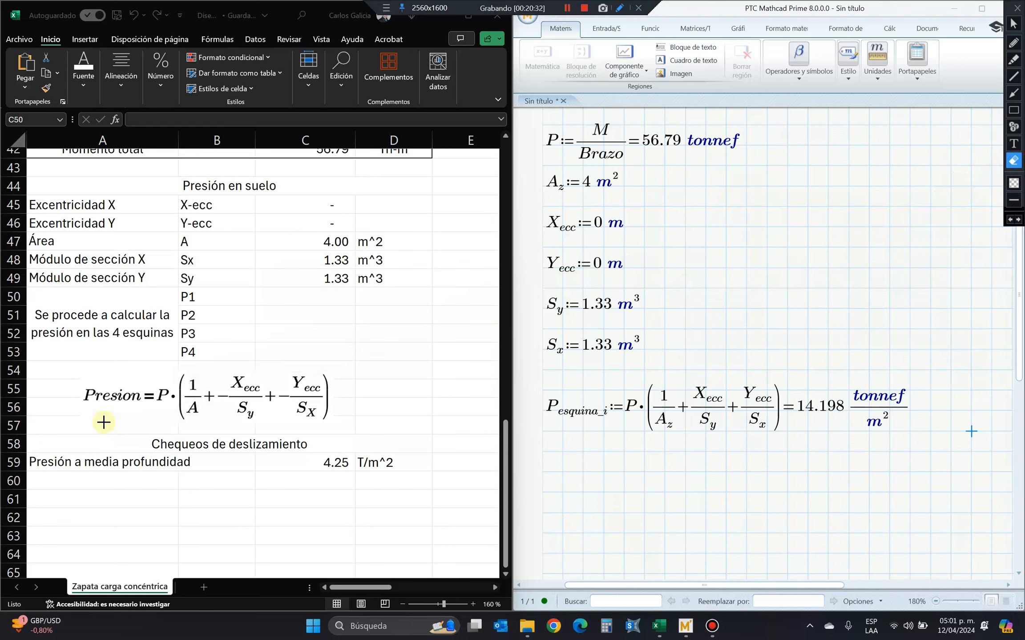
left_click(1013, 25)
left_click(123, 417)
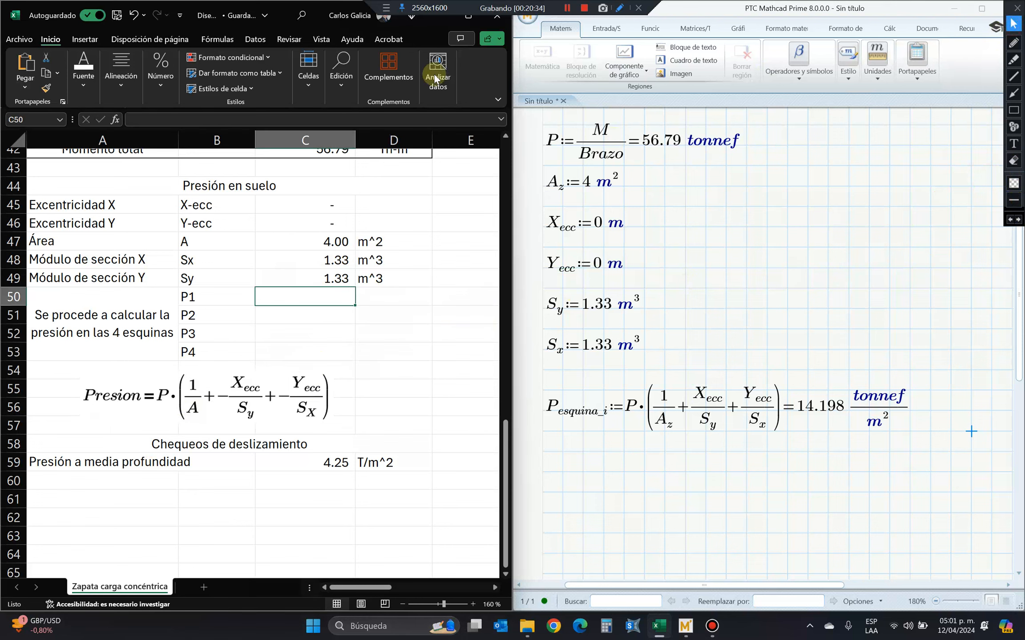
Maximize the spreadsheet window and insert seven blank rows above the Chequeos de deslizamiento heading.
left_click(460, 17)
scroll(489, 356, "down", 1)
left_click(480, 313)
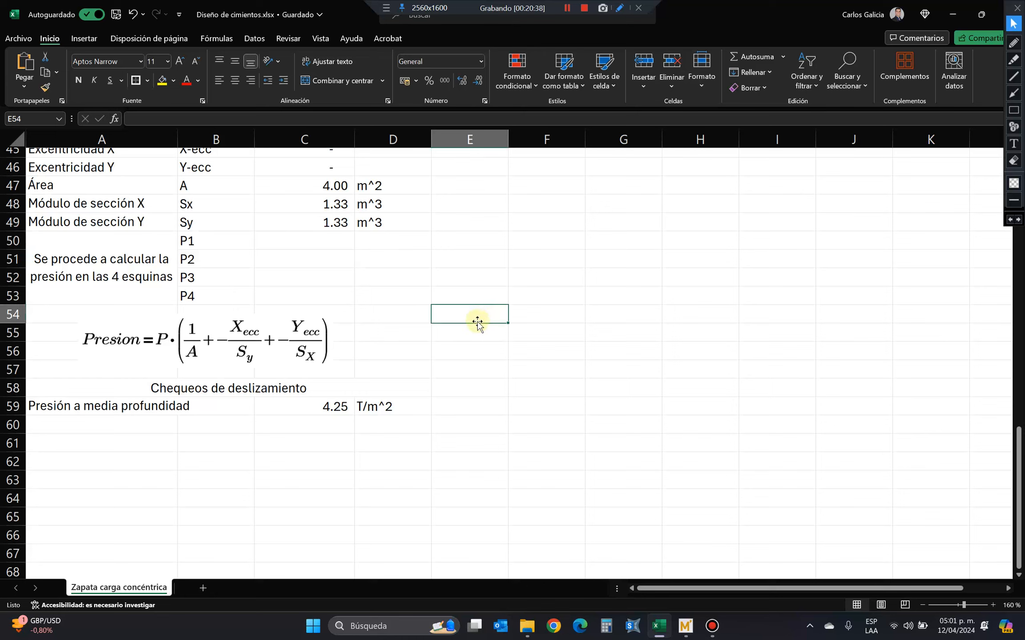
left_click(379, 369)
left_click(69, 393)
left_click_drag(12, 388, 12, 498)
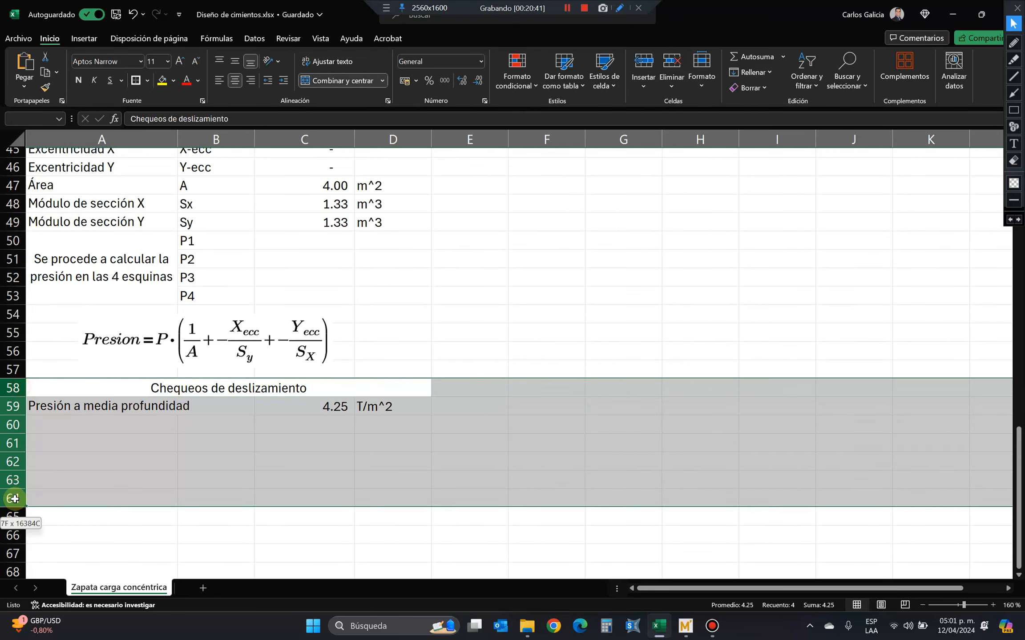
right_click(13, 498)
left_click(64, 365)
Paste the annotated screenshot into the sheet, shrink it, and place it beside the Momentos resistentes and Presión en suelo tables.
left_click(77, 394)
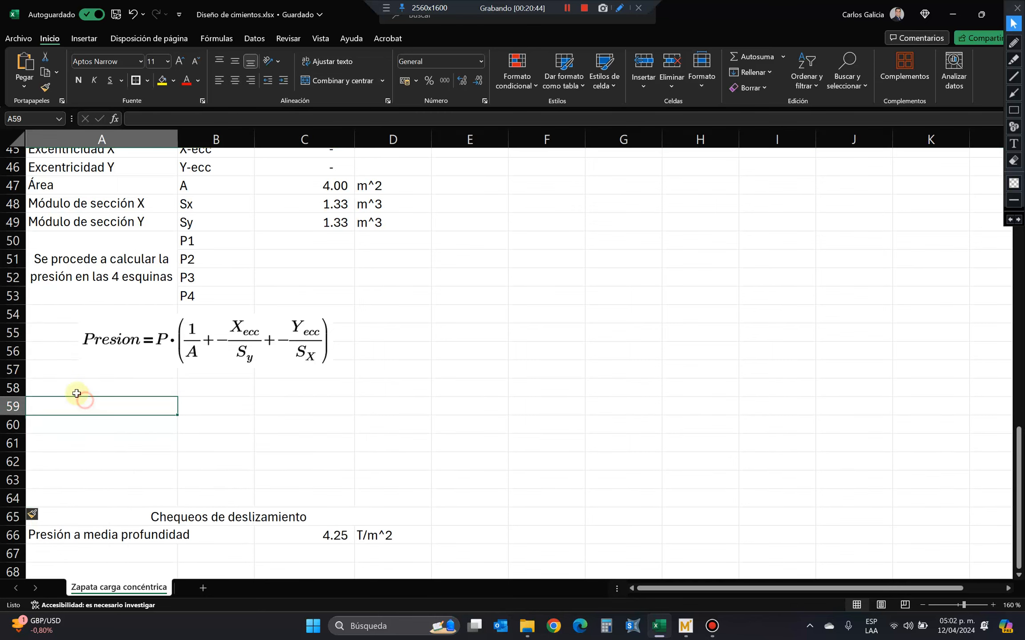
key("ctrl+v")
scroll(842, 446, "down", 4)
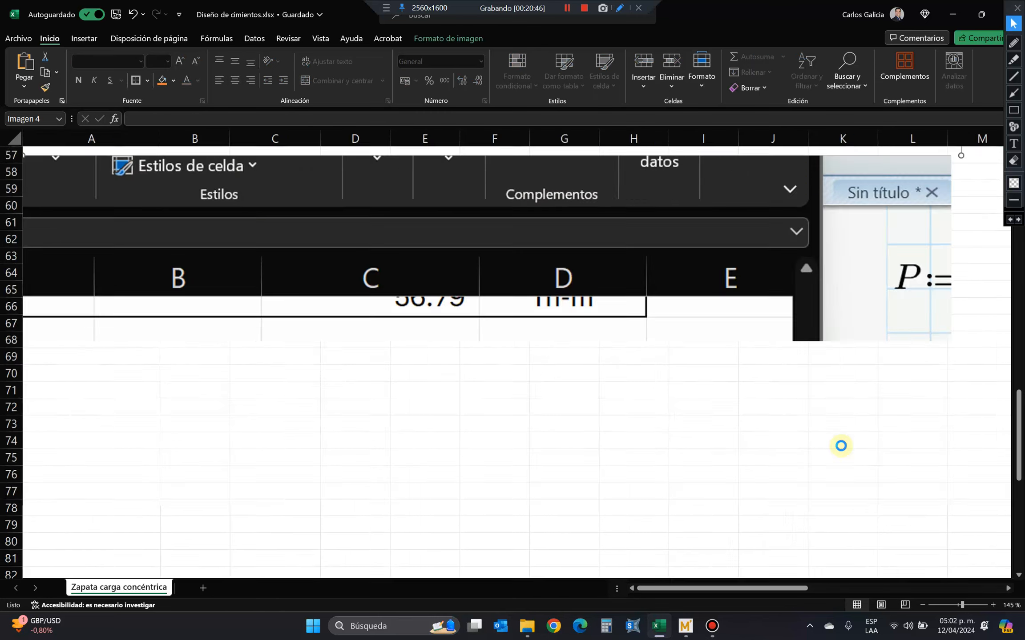
scroll(679, 408, "down", 5)
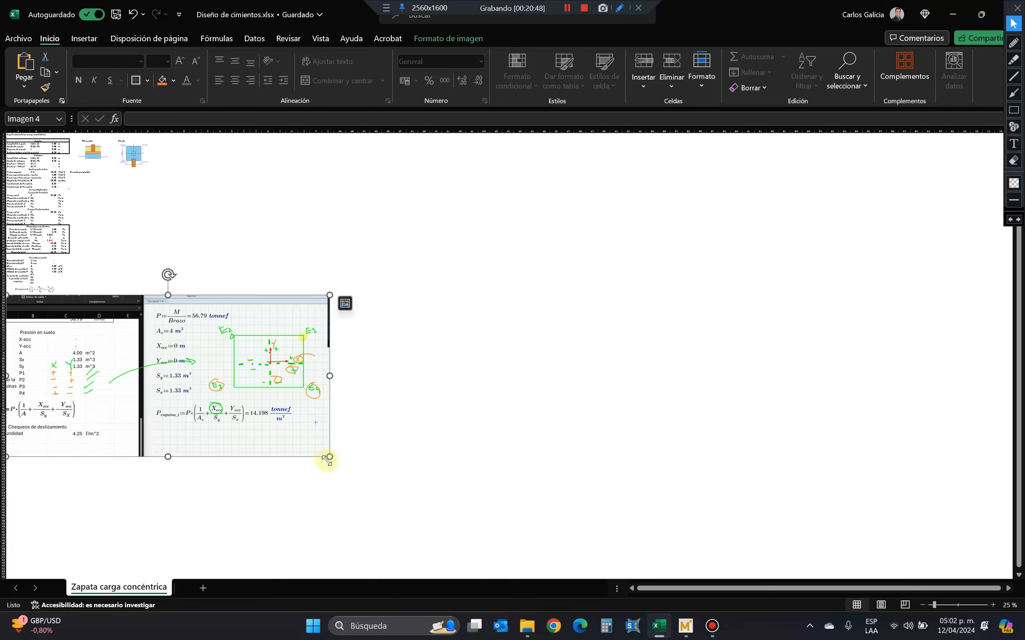
left_click_drag(328, 457, 48, 324)
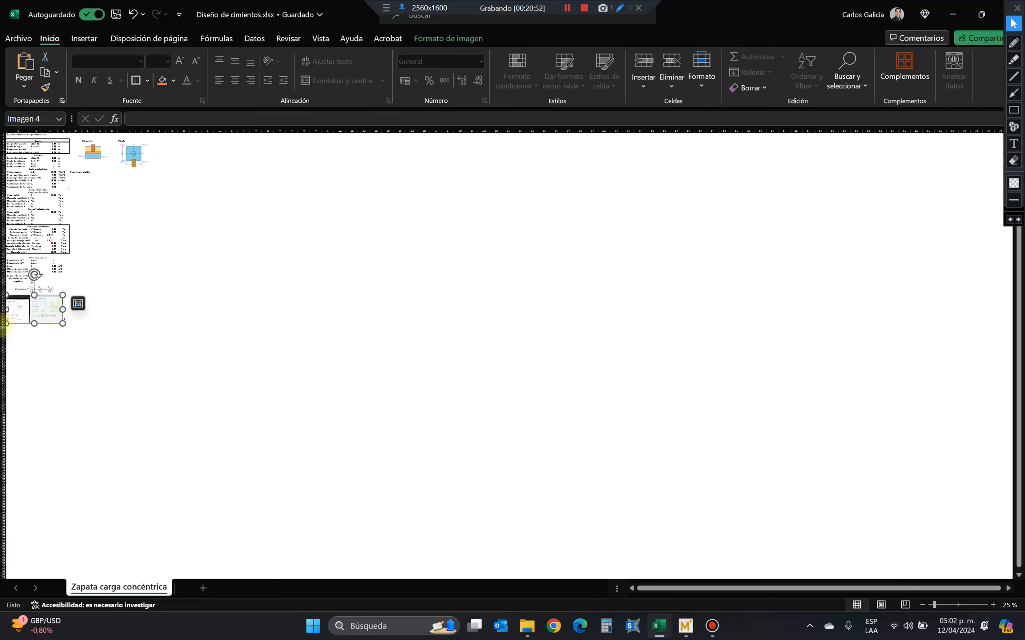
scroll(20, 345, "up", 2)
scroll(20, 345, "up", 2)
left_click_drag(96, 525, 91, 487)
left_click_drag(206, 434, 472, 309)
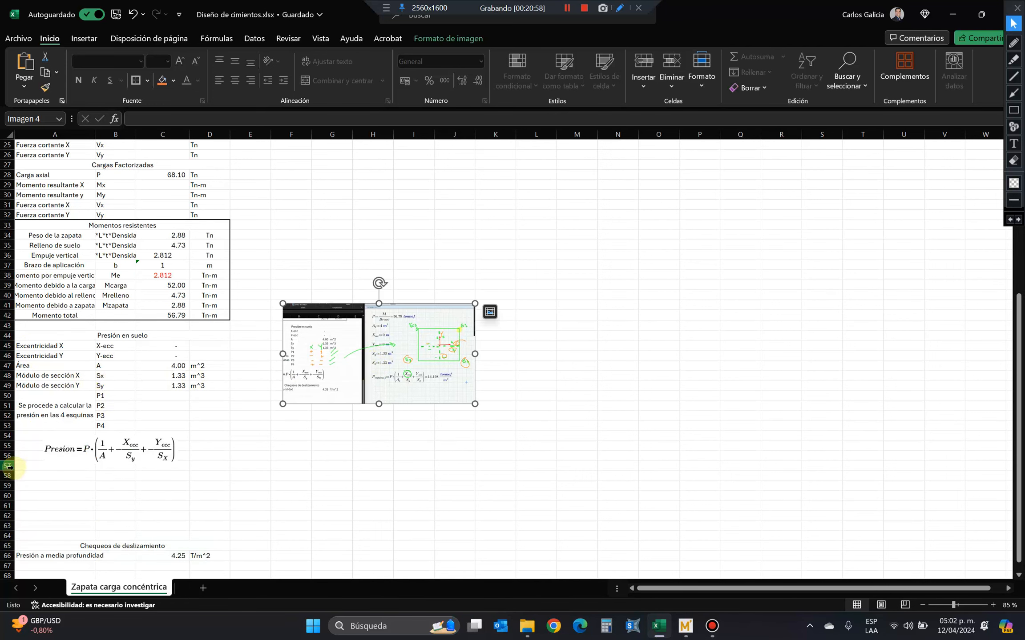
Delete the surplus blank rows 57 to 64 and insert two blank rows above the Chequeos de deslizamiento heading.
left_click_drag(3, 466, 5, 537)
right_click(5, 508)
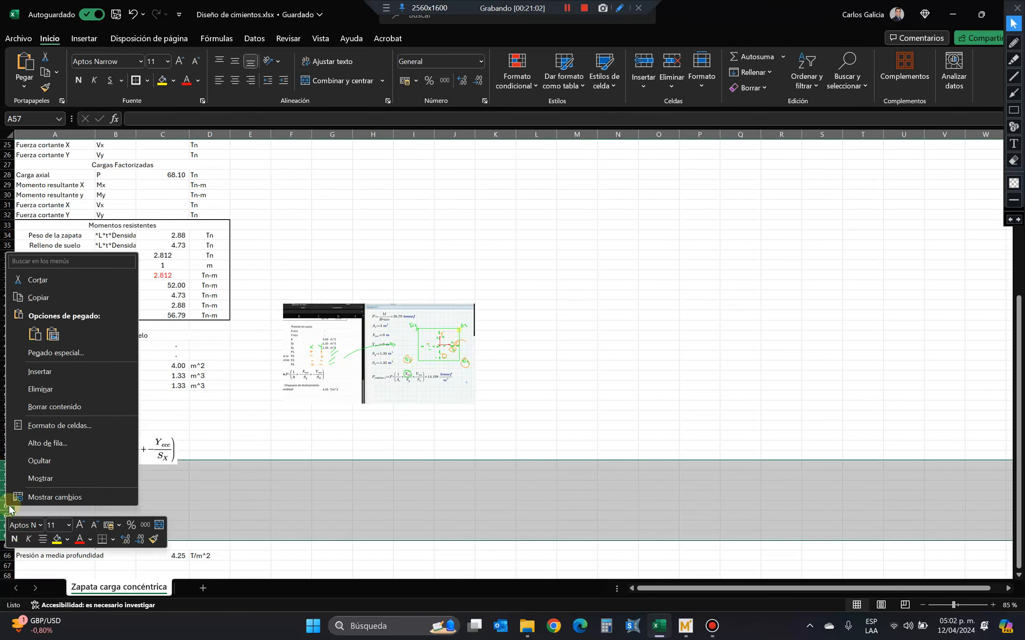
left_click(90, 389)
left_click(203, 425)
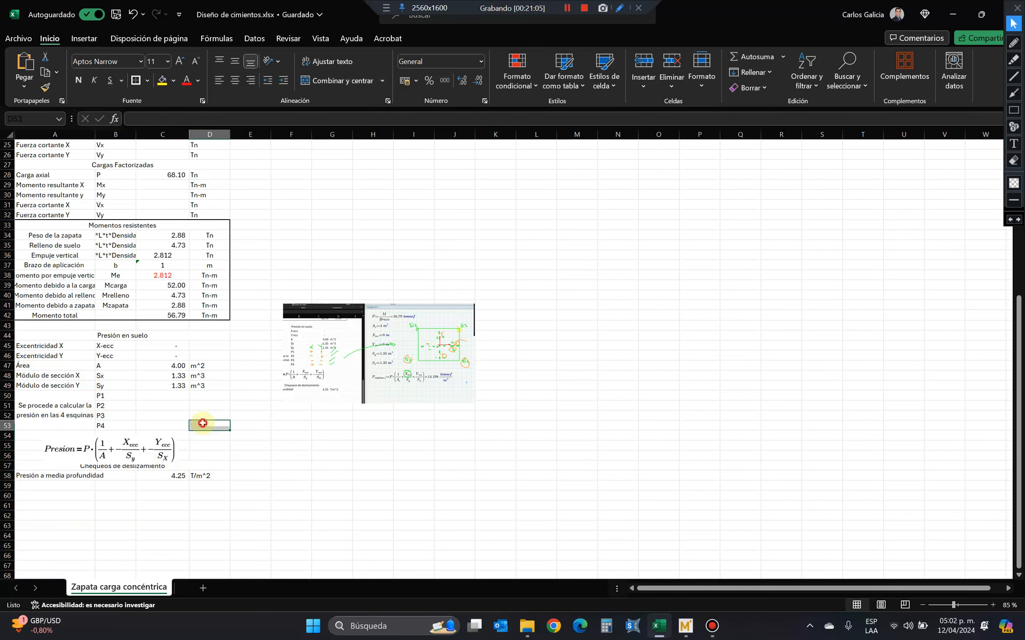
left_click_drag(9, 465, 9, 476)
right_click(10, 467)
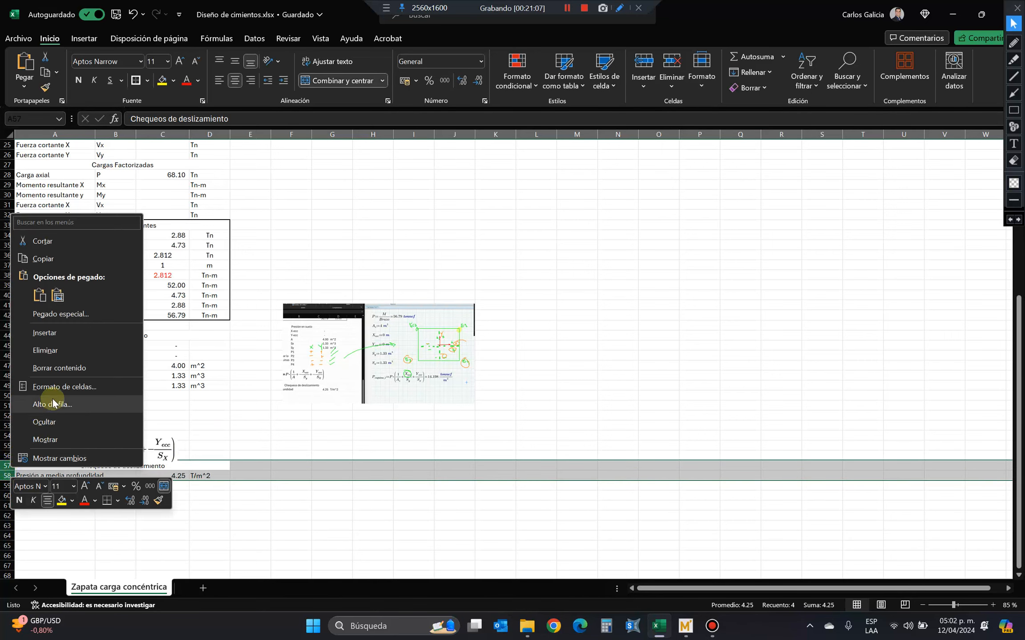
left_click(67, 334)
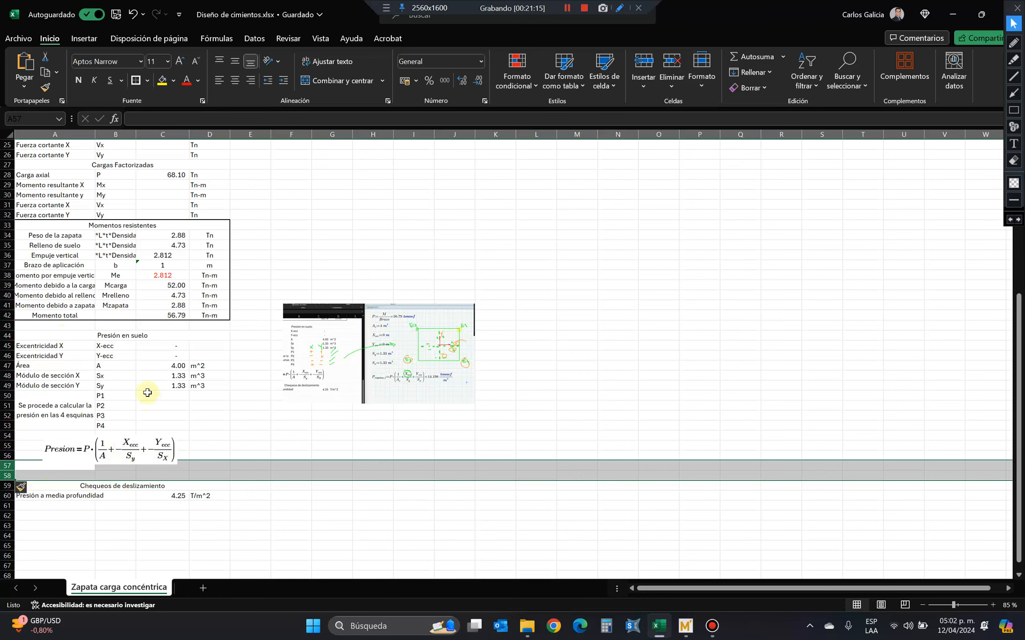
left_click(167, 398)
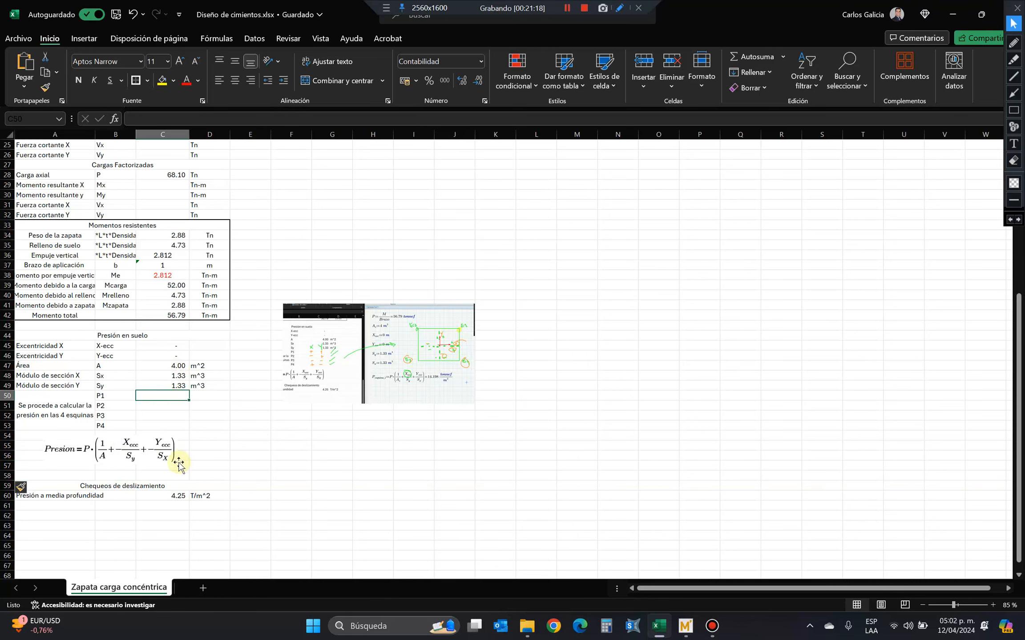
scroll(209, 471, "up", 2, "ctrl")
left_click(685, 626)
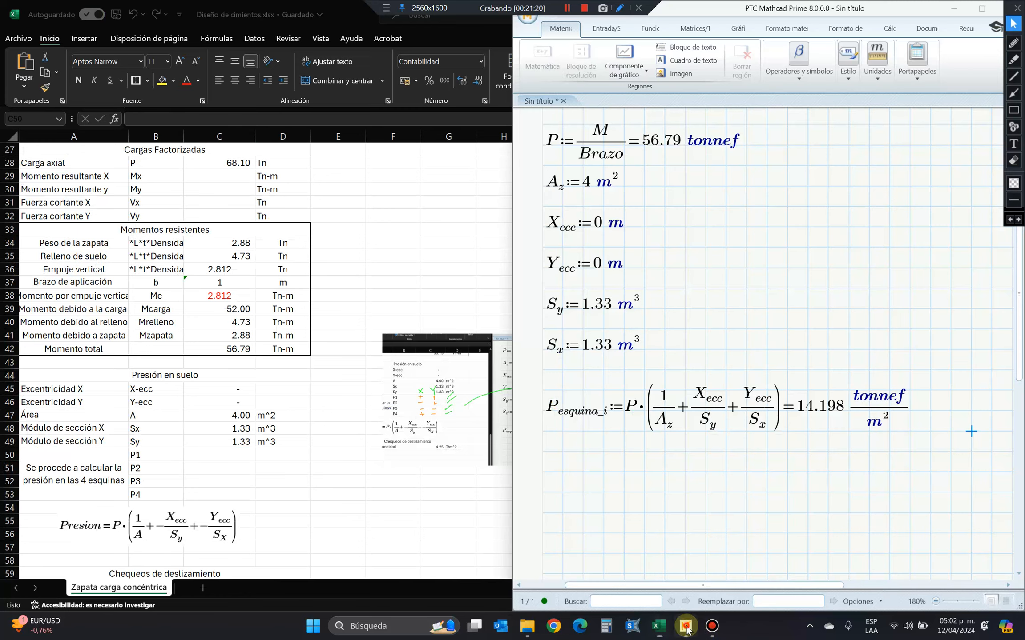
left_click(819, 407)
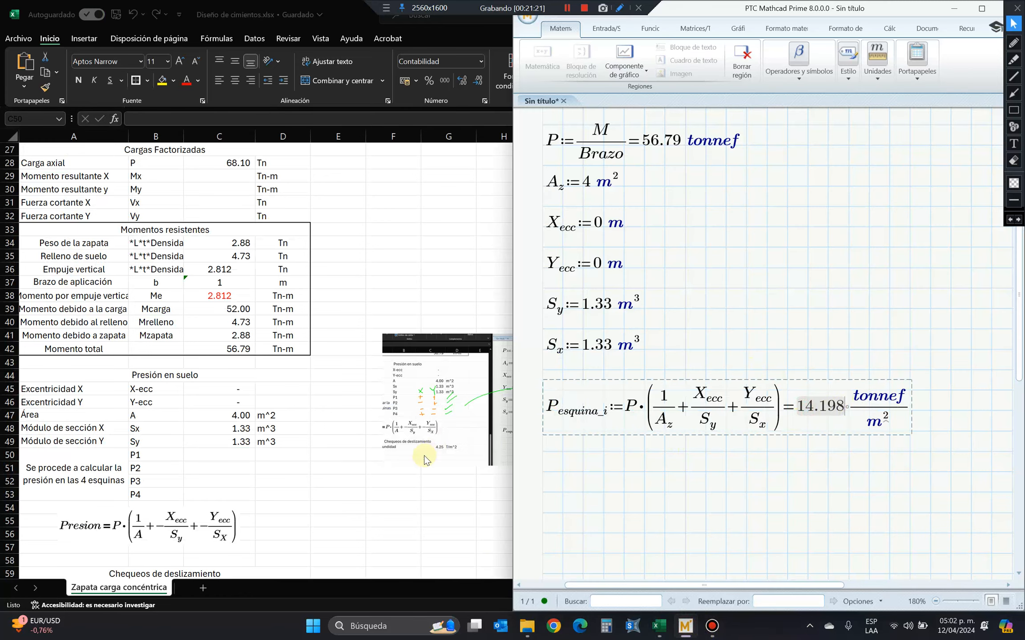
left_click(269, 474)
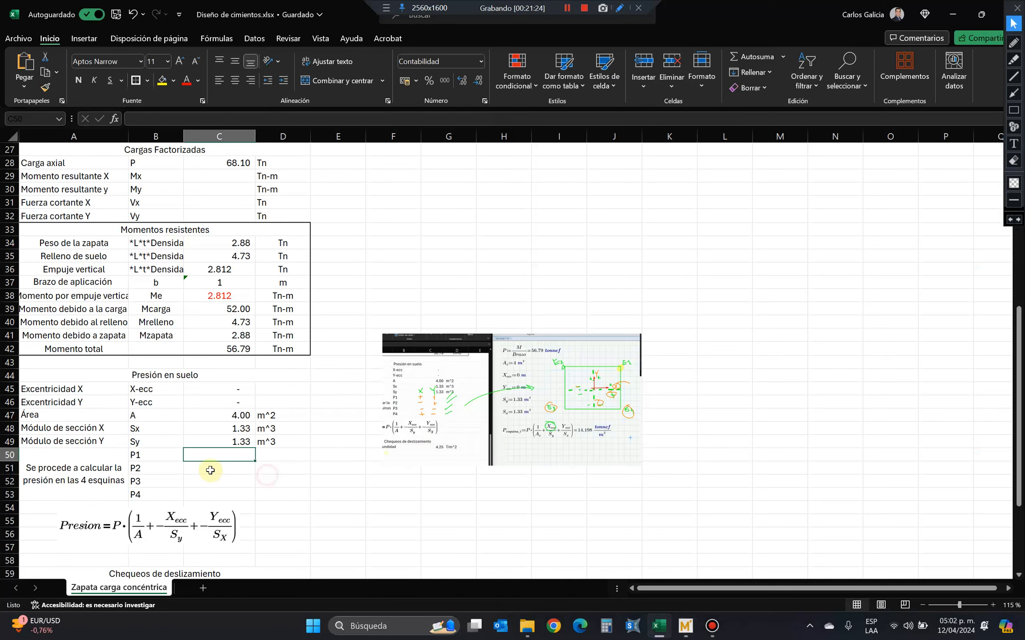
type("+")
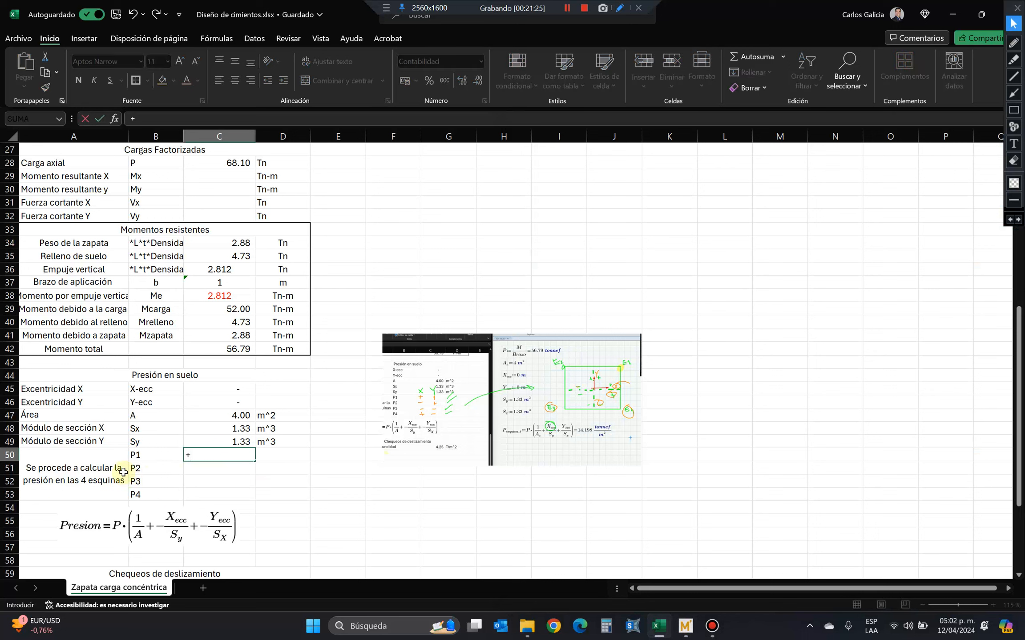
left_click(202, 349)
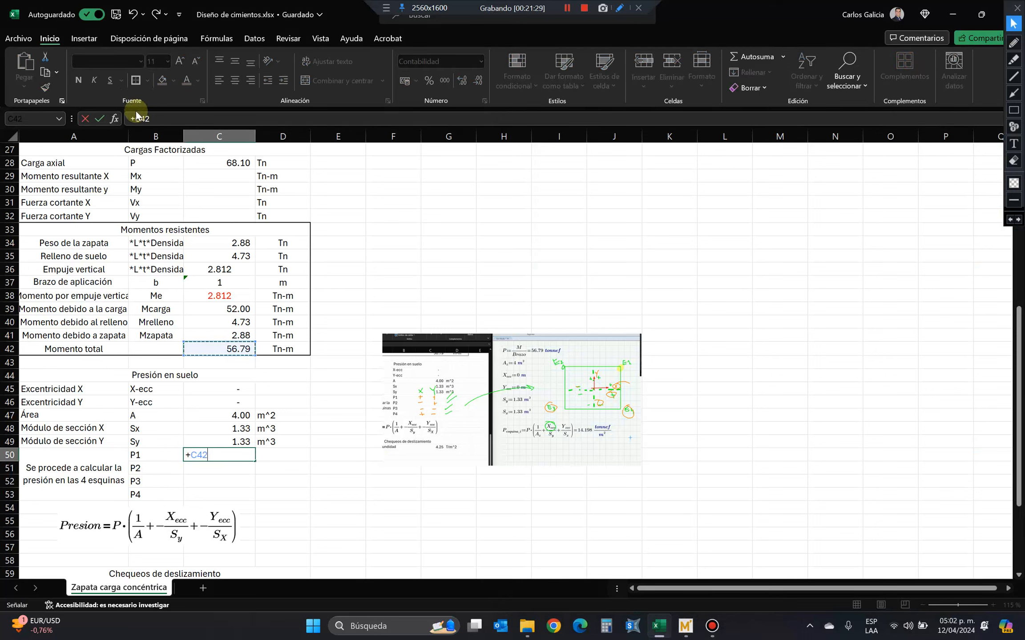
left_click(135, 118)
type("(")
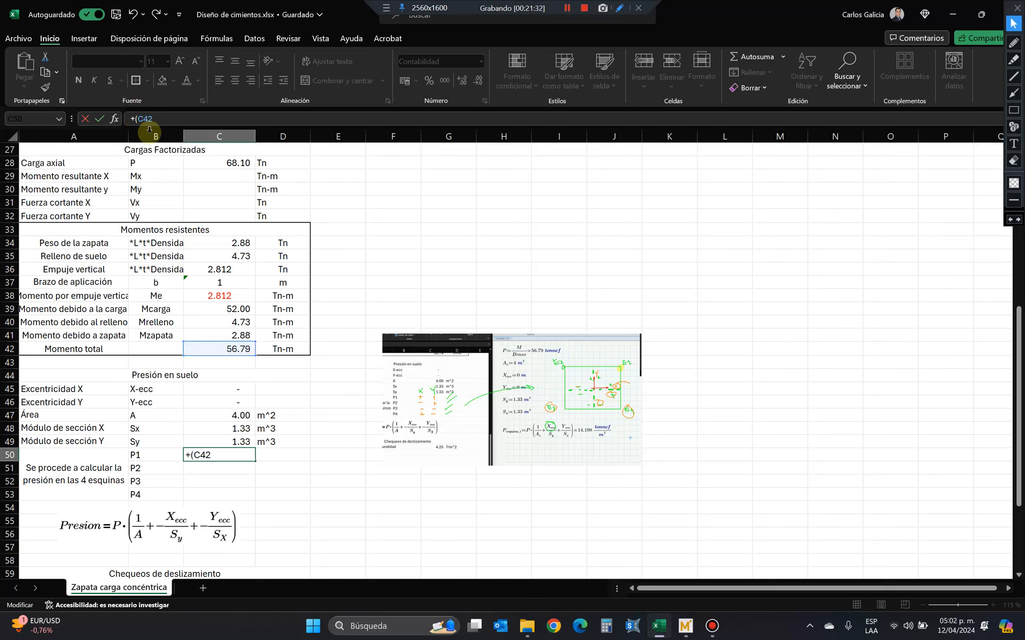
key("Escape")
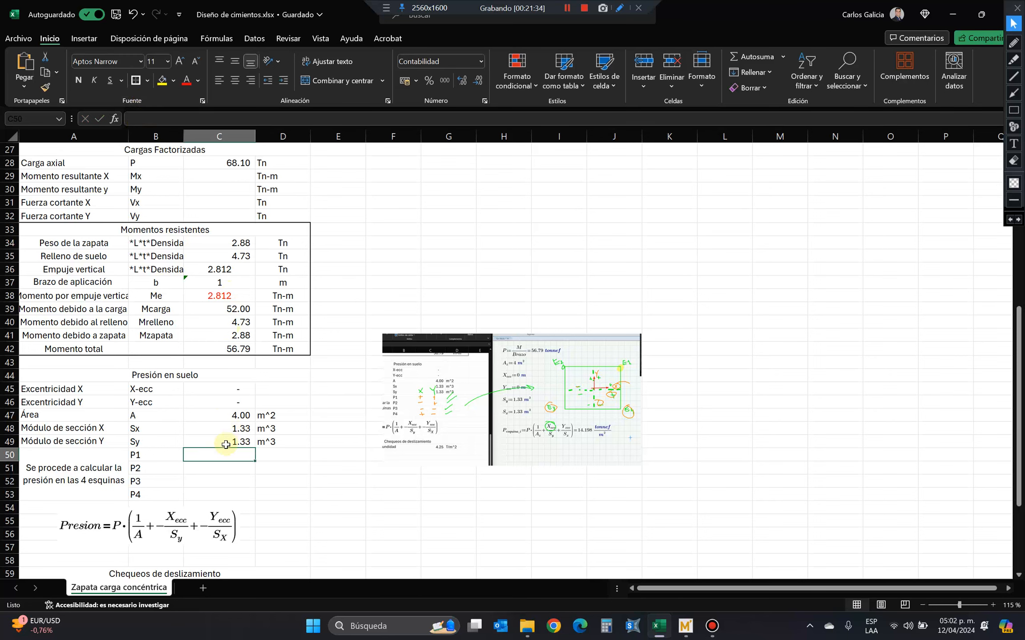
Insert a row above P1 and label it Carga vertical with the symbol P.
right_click(10, 455)
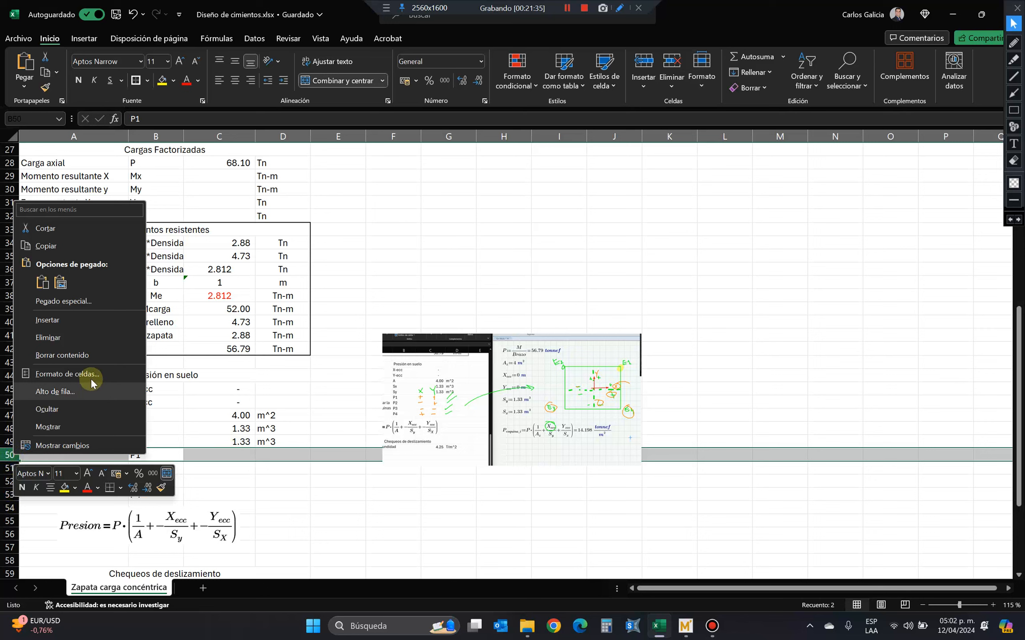
left_click(106, 322)
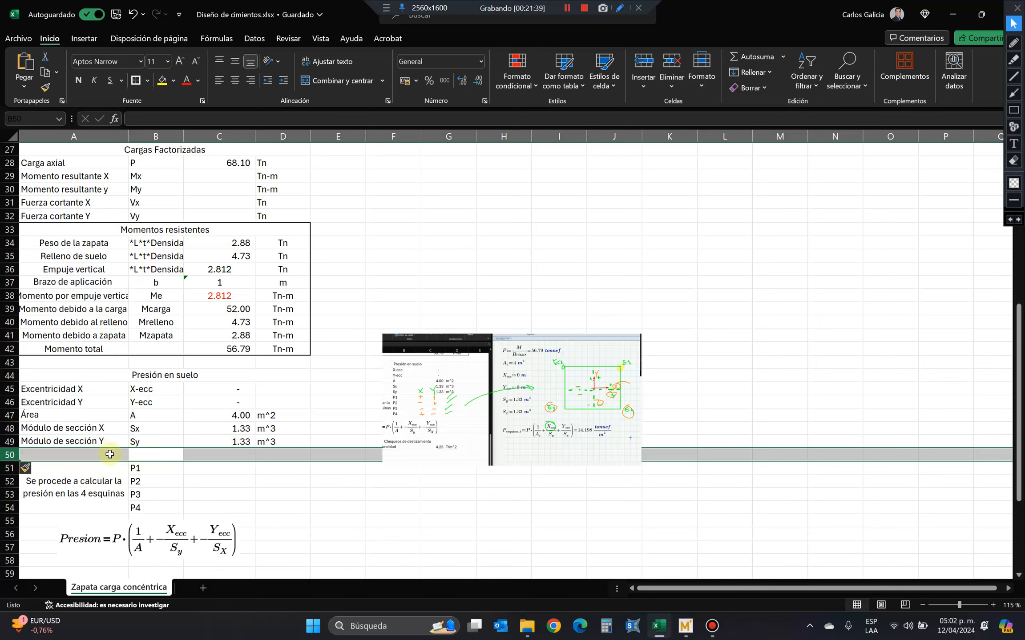
type("Carga vertical")
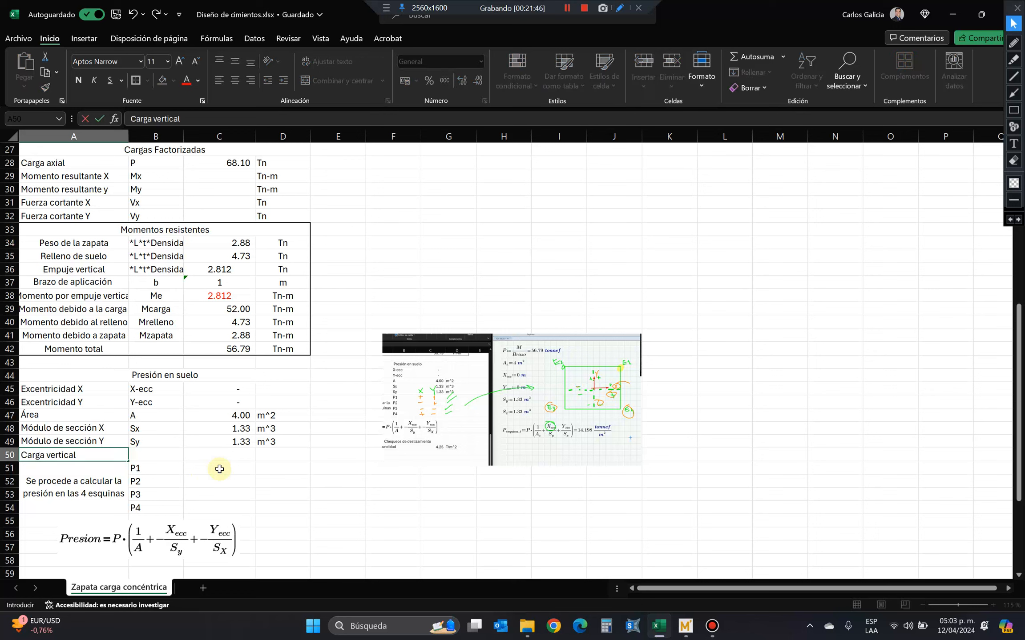
key("Tab")
type("P")
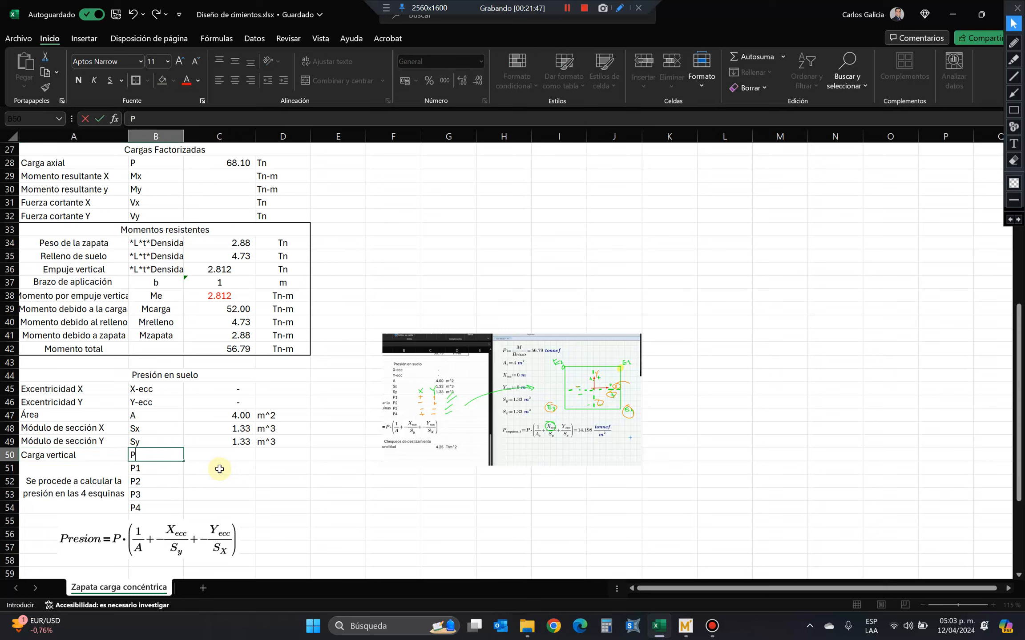
key("Tab")
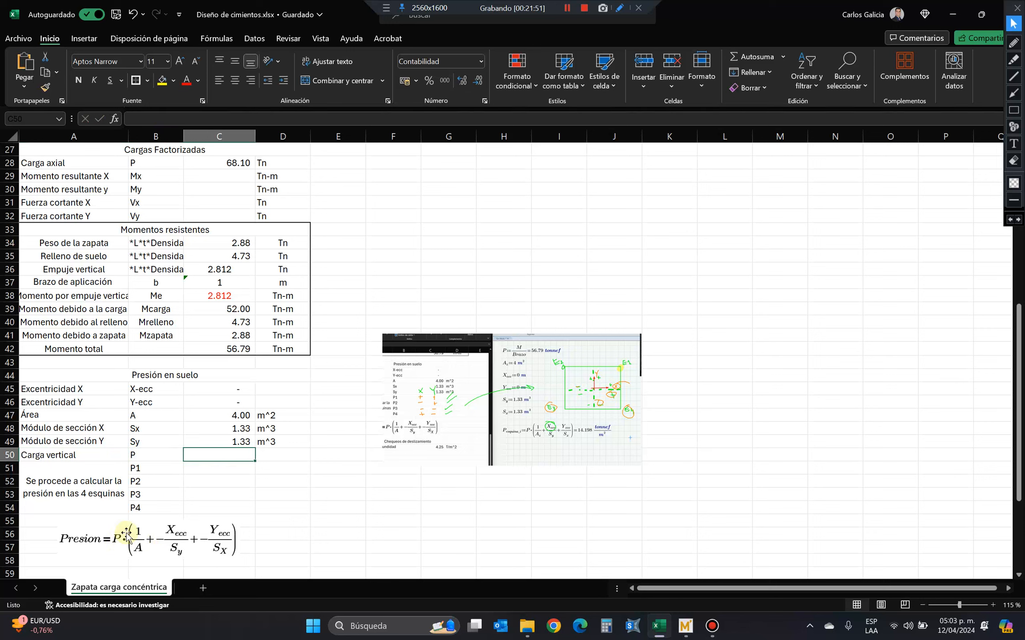
Calculate the vertical load in C50 as the total moment divided by the application arm, +C42/C37, with the unit Tn.
type("+")
left_click(220, 346)
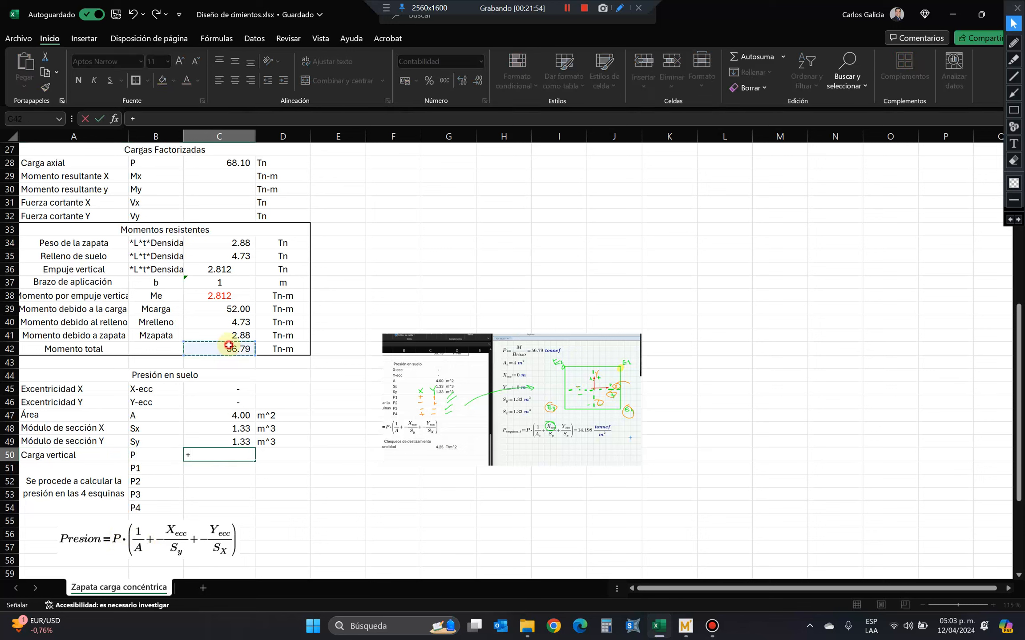
type("/")
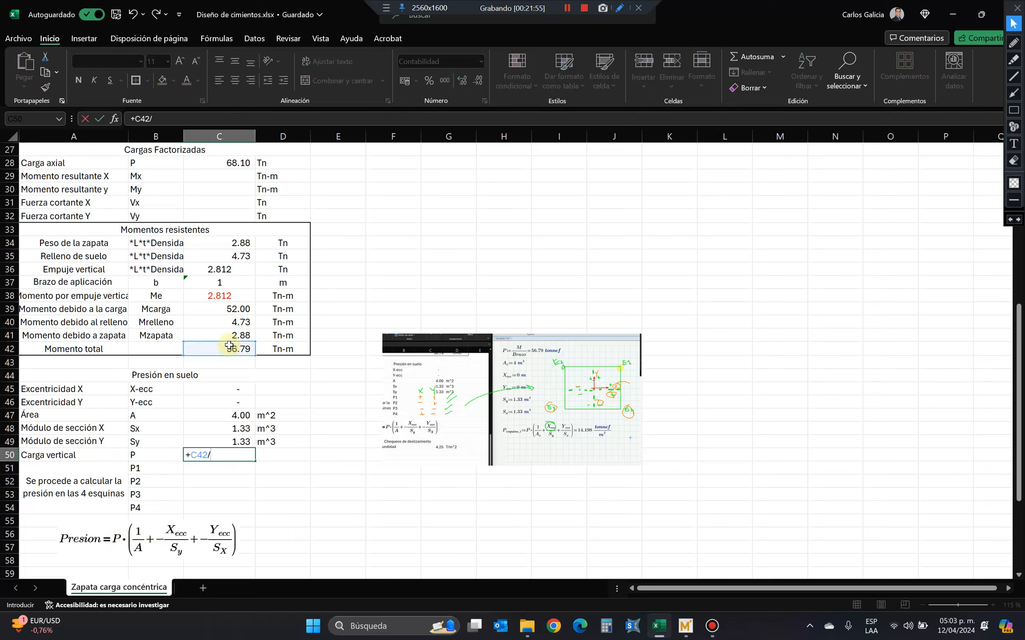
left_click(223, 284)
key("Return")
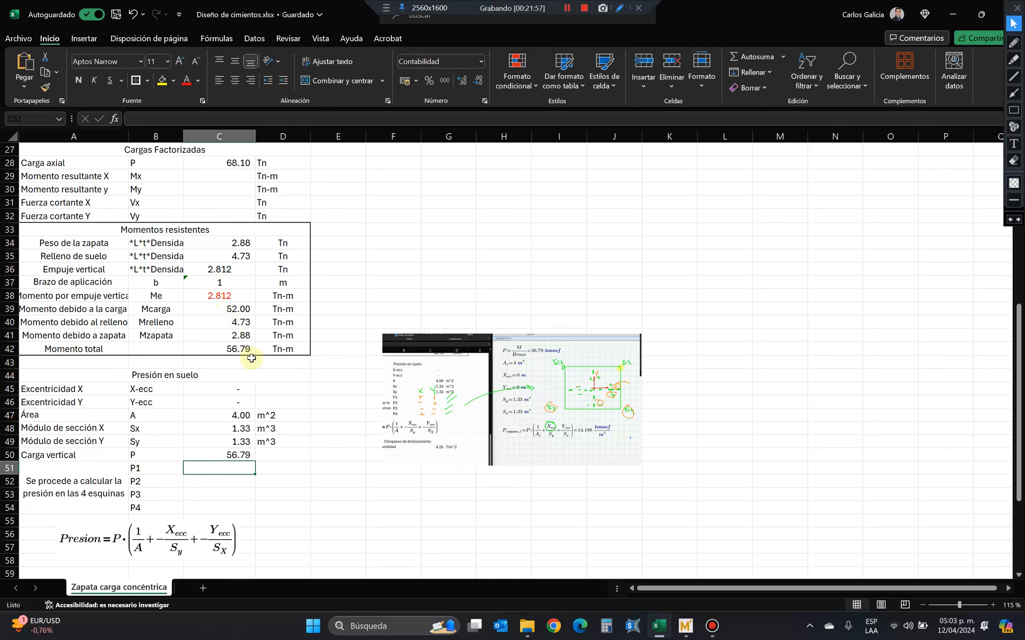
left_click(274, 456)
type("T")
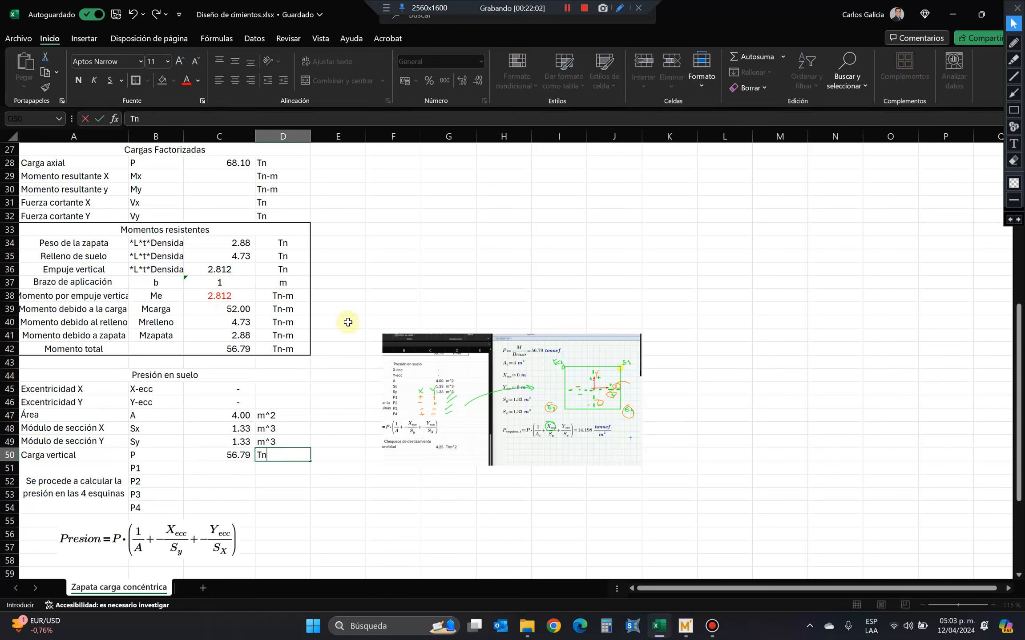
type("n")
key("Return")
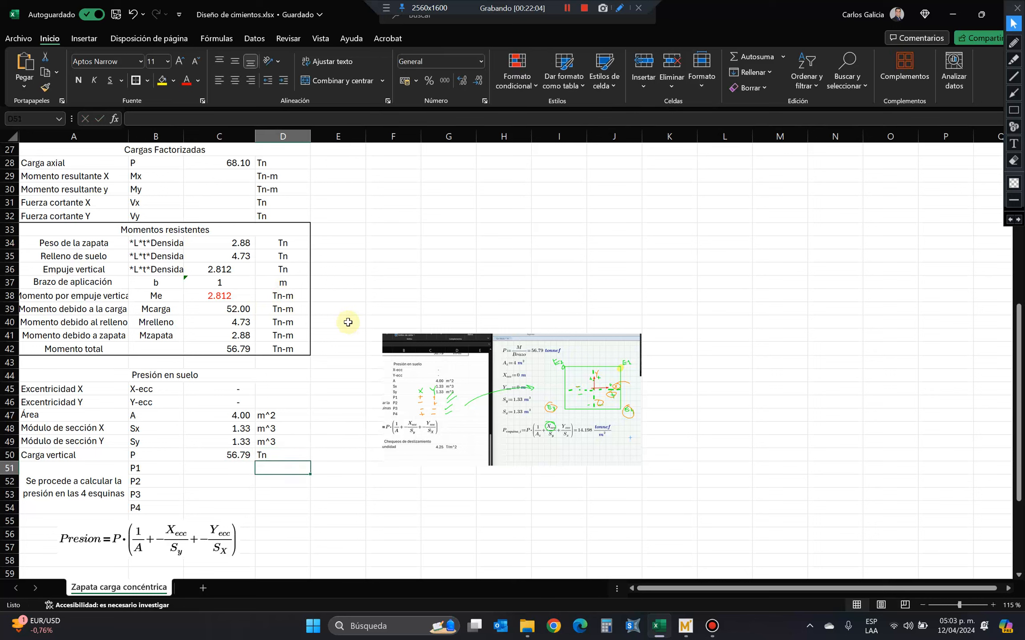
Begin P1's pressure formula in C51 as the absolute vertical load times three empty bracketed terms, +$C$50*(()+()+()).
key("Left")
type("+")
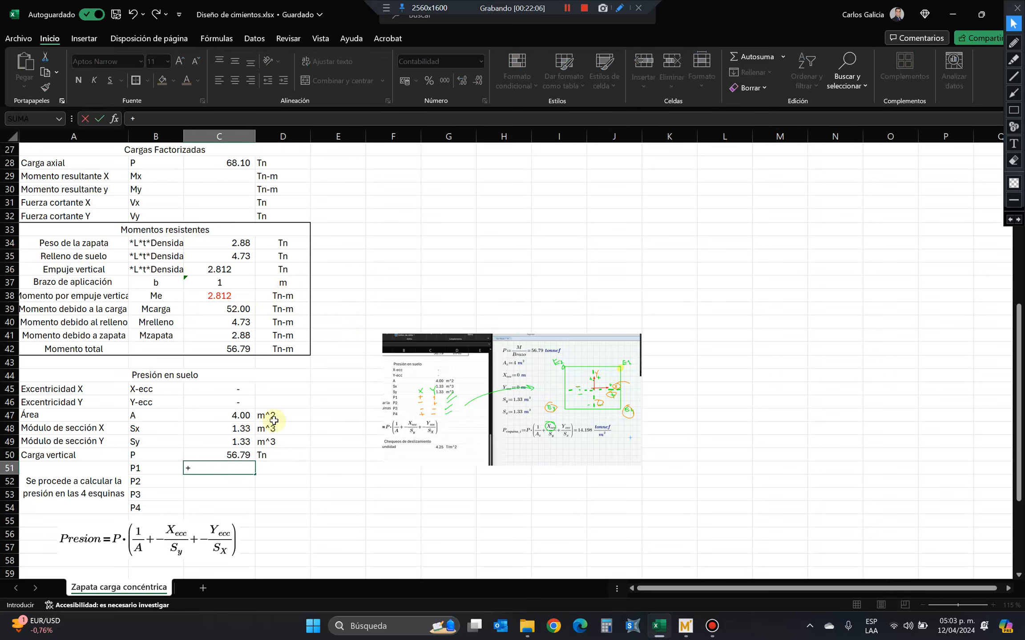
left_click(225, 455)
key("F4")
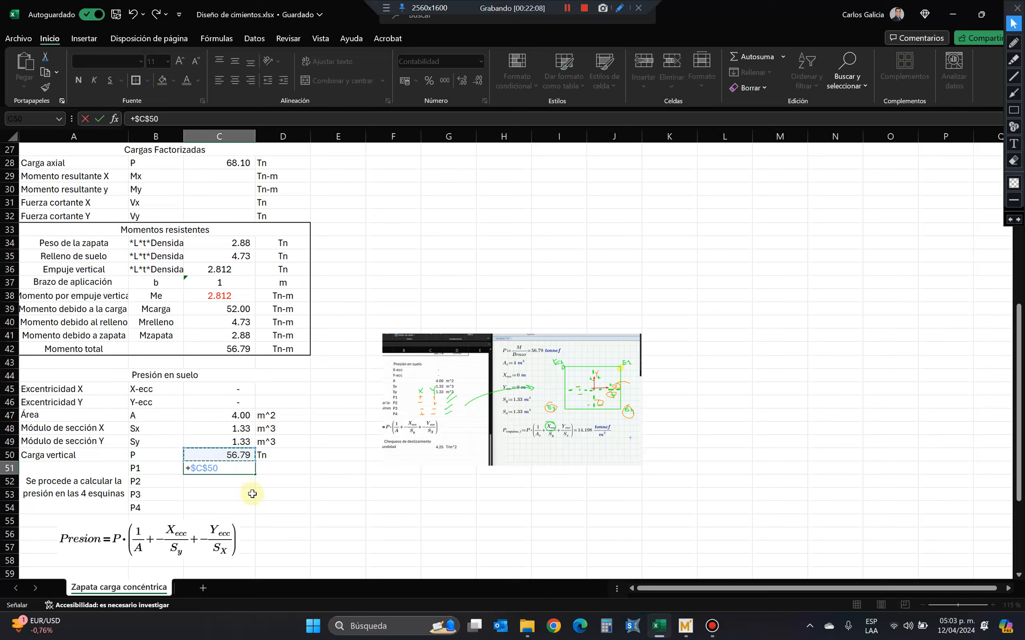
type("(()+()+(")
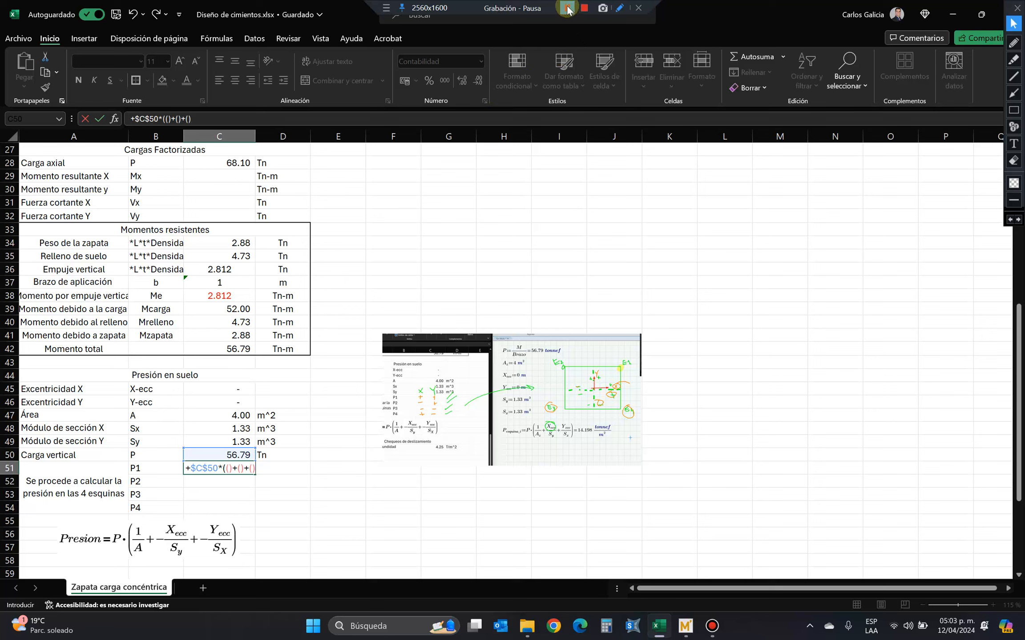
type(")")
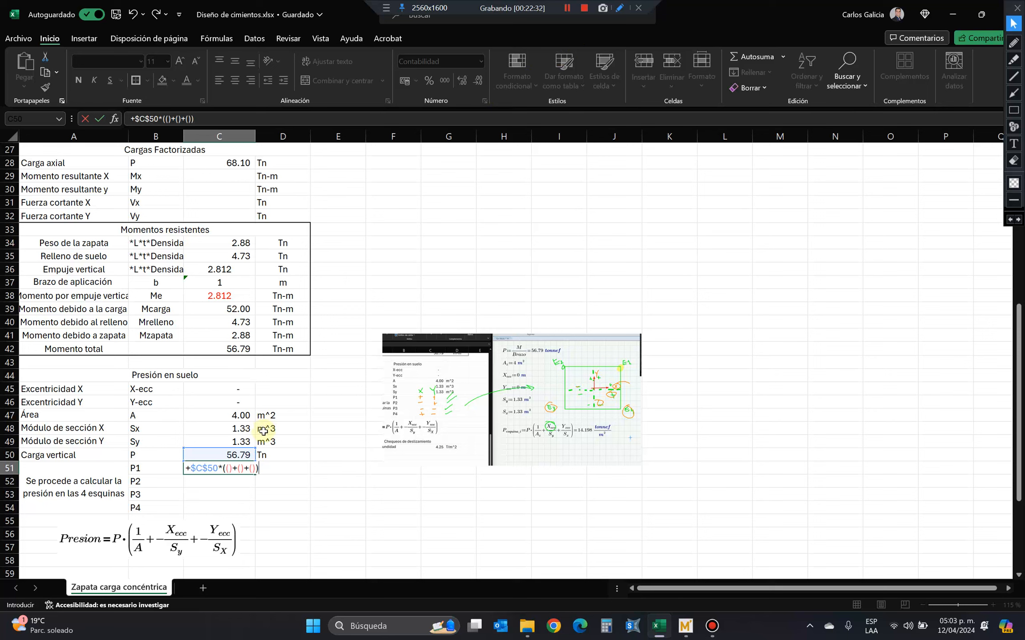
Fill the three bracketed terms of P1's formula with the placeholder numbers 1, 2 and 3.
left_click(172, 119)
type("1")
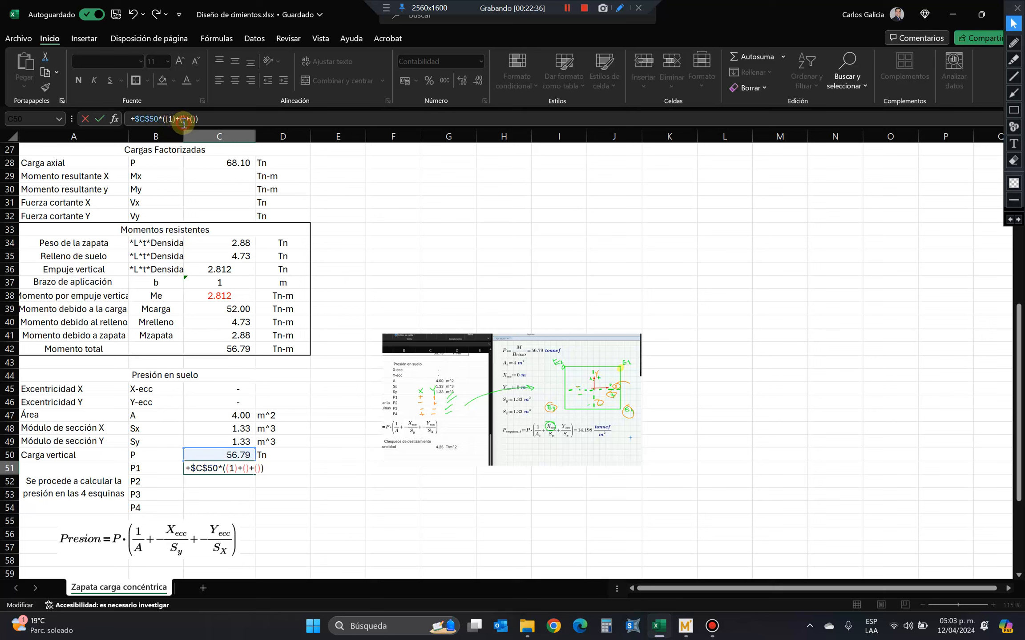
left_click(184, 119)
type("2")
left_click(196, 120)
type("3")
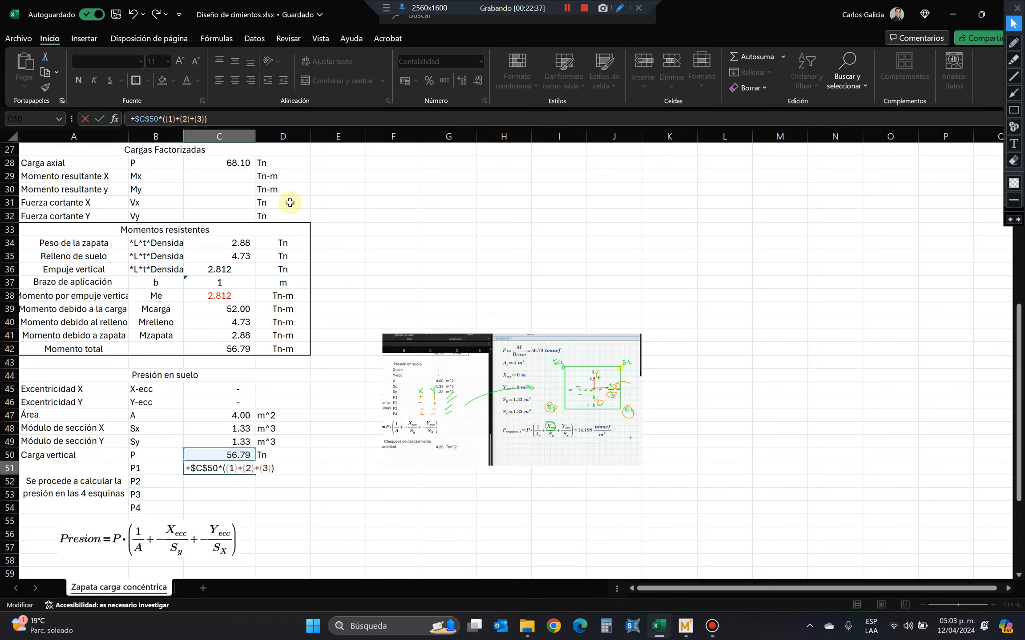
Replace the first placeholder term of P1's formula in C51 with one over the footing area, 1/C47.
key("Return")
scroll(84, 523, "up", 5, "ctrl")
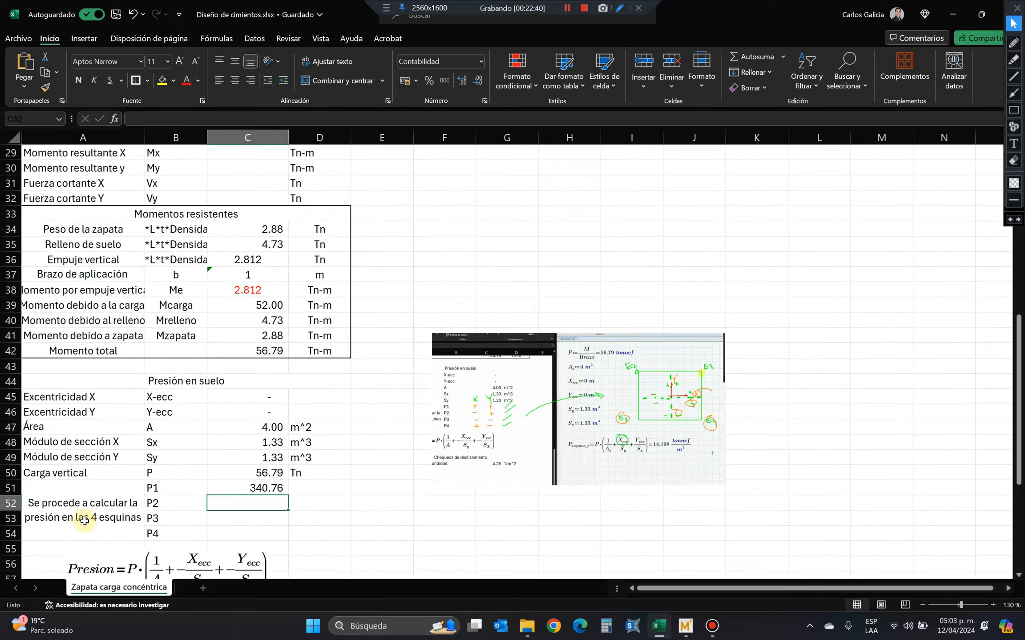
left_click(319, 410)
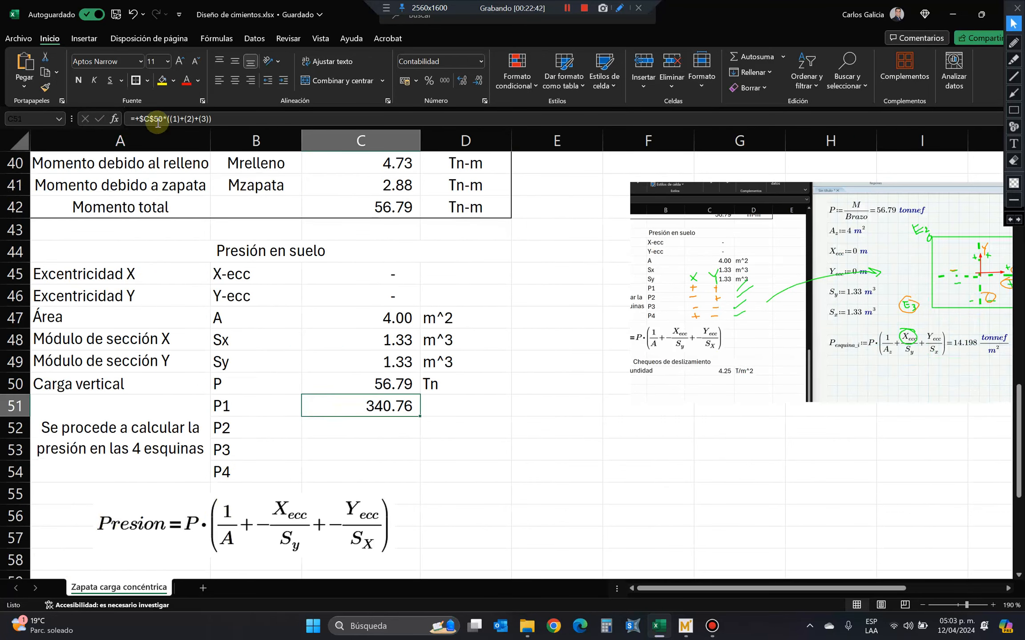
left_click(177, 119)
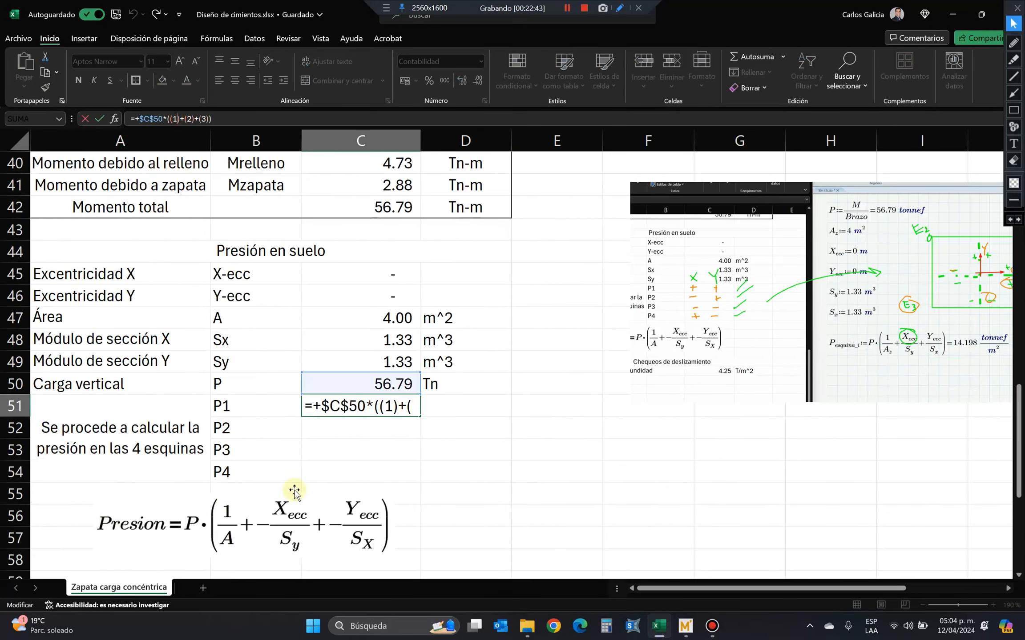
key("shift+Left")
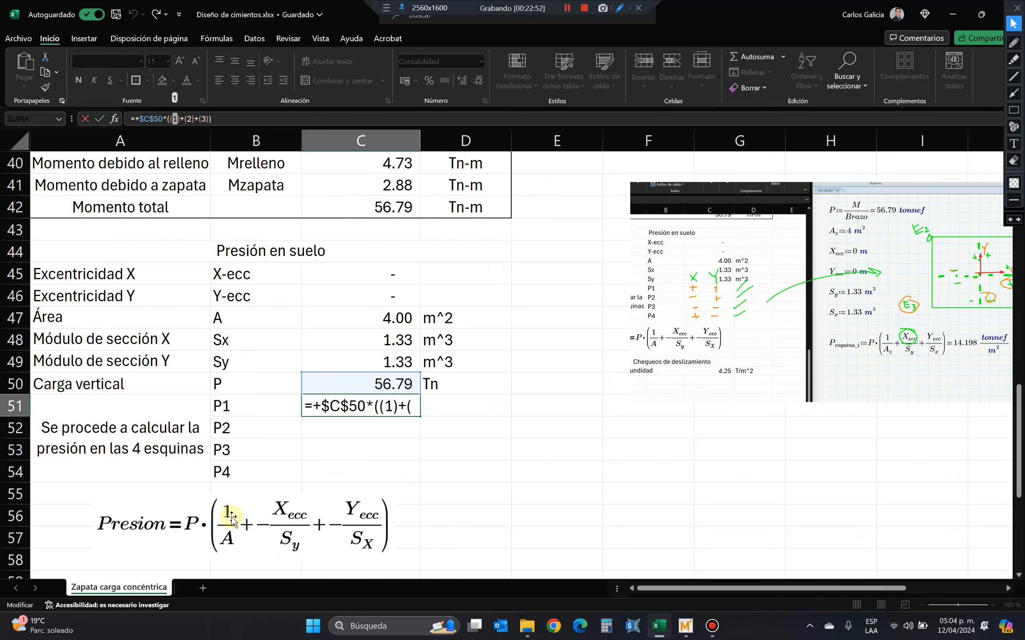
key("Right")
type("/")
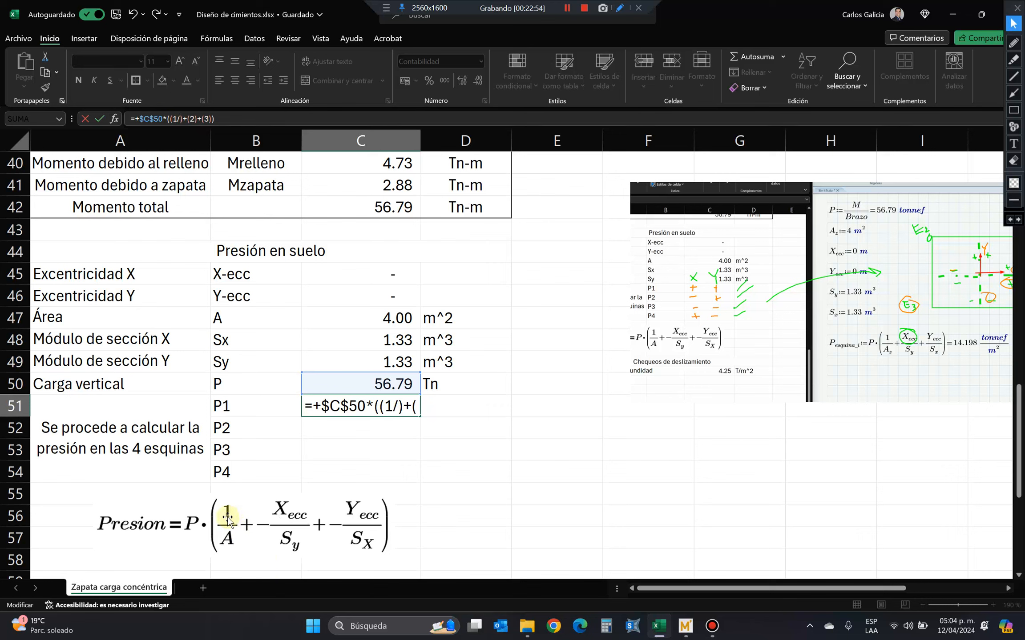
left_click(364, 314)
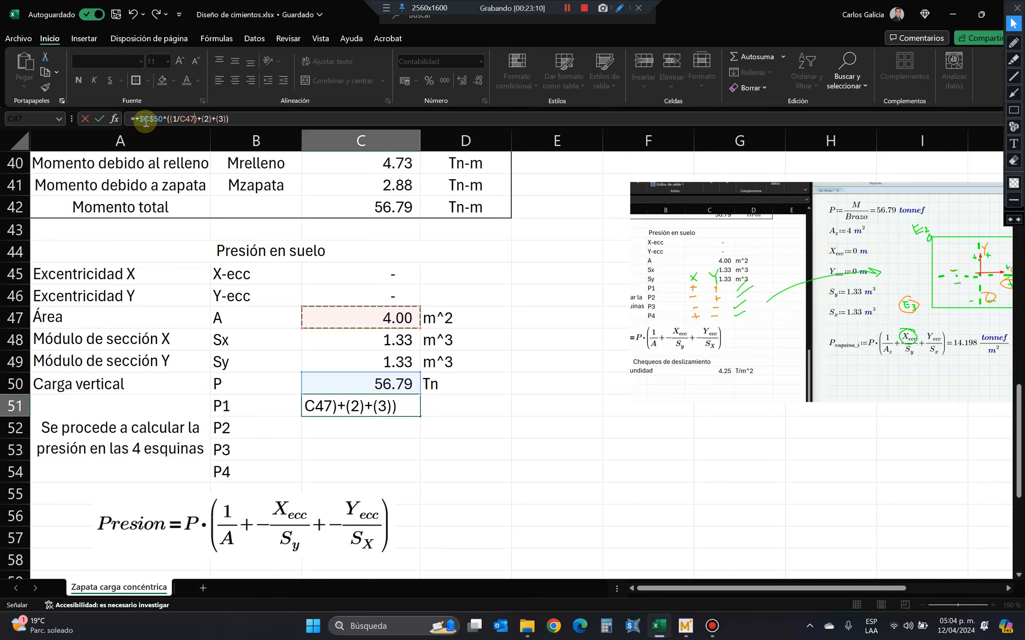
Change the vertical load reference in P1's formula from absolute to the relative reference C50.
left_click(145, 120)
key("F4")
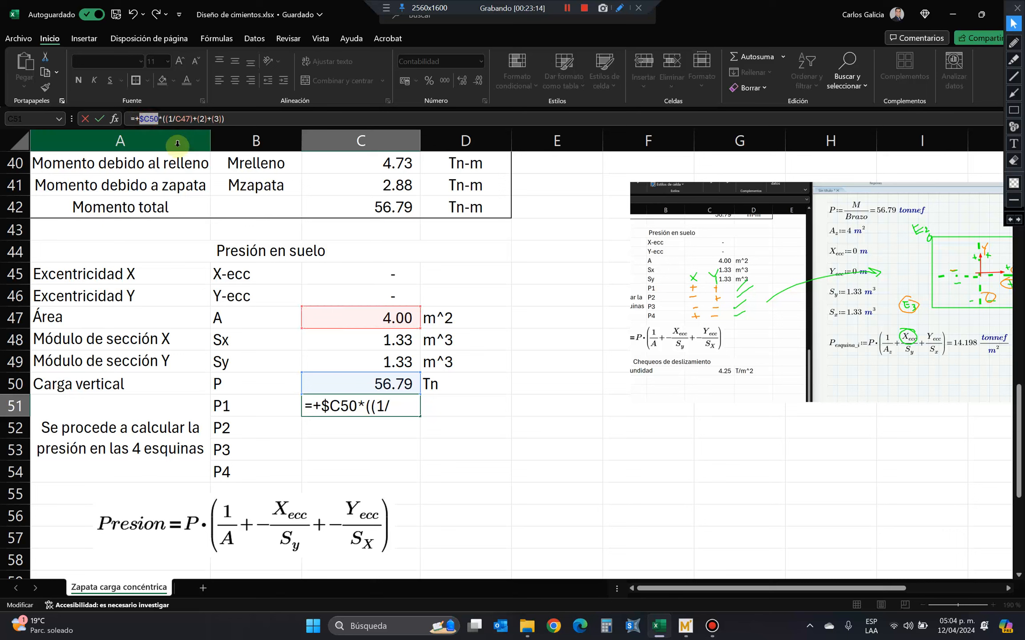
key("F4")
key("F4")
Replace P1's second placeholder term with the X eccentricity over the Y section modulus, +C45/C49.
left_click(193, 120)
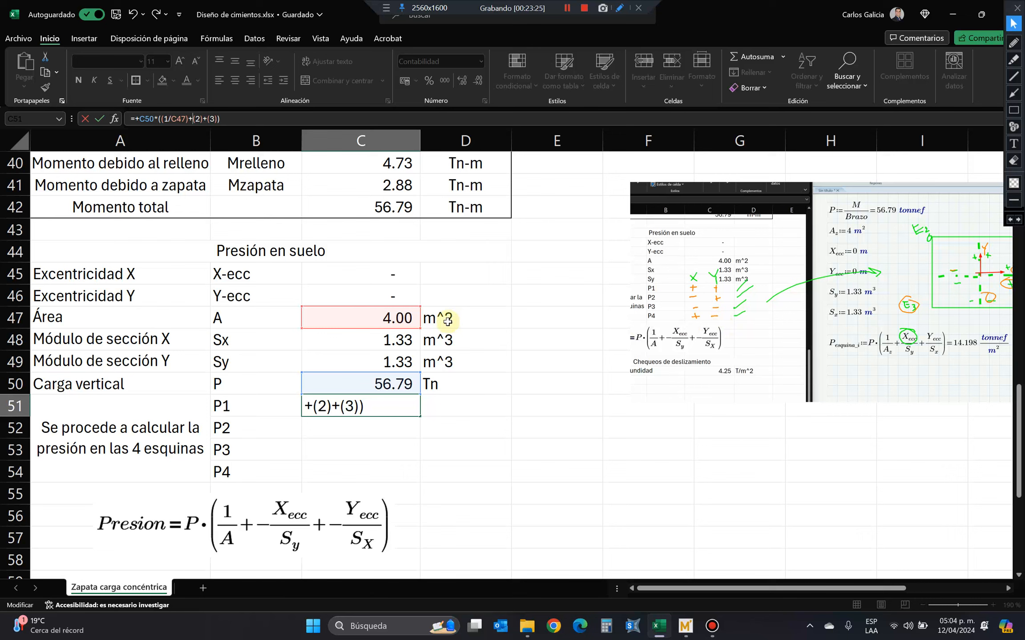
double_click(196, 119)
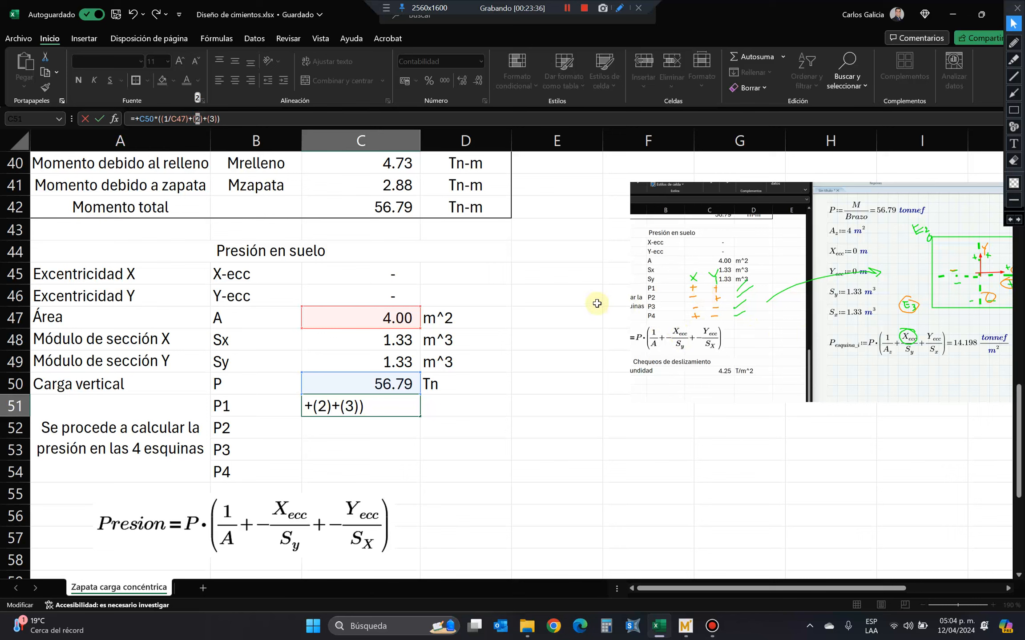
type("+")
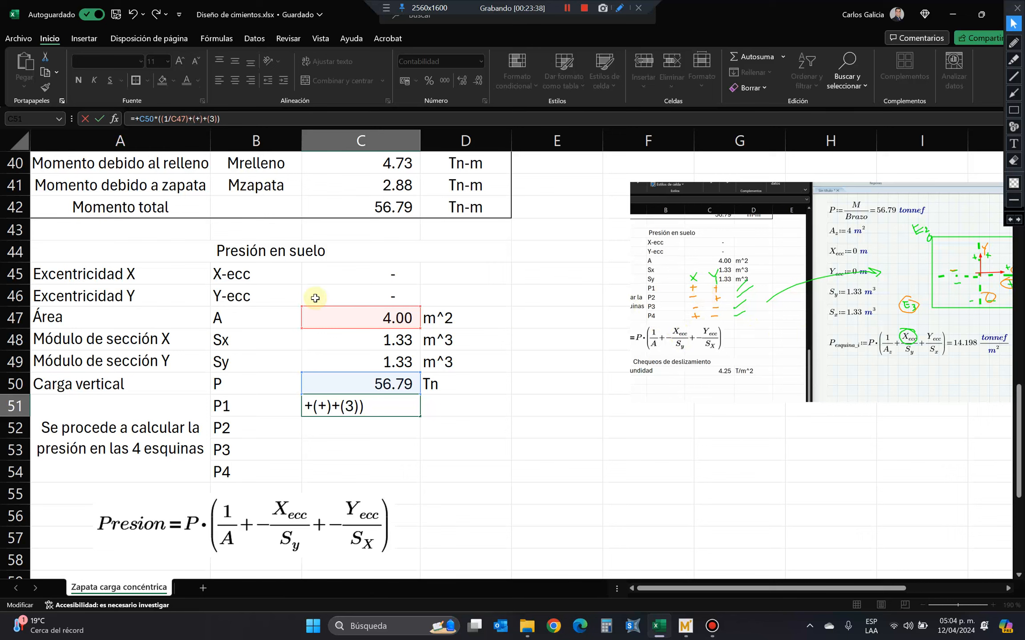
left_click(372, 274)
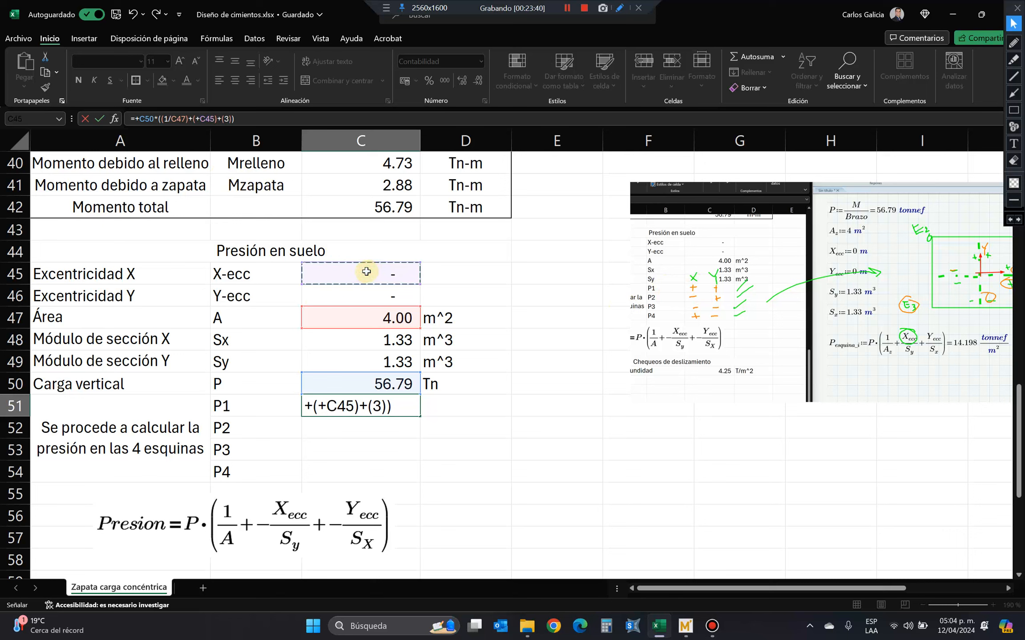
type("/")
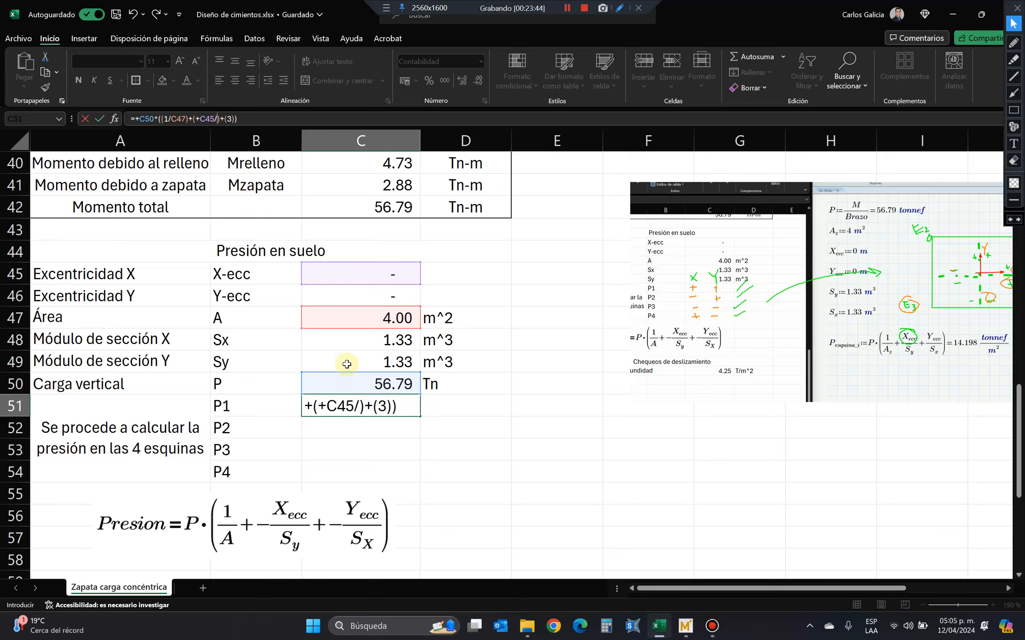
left_click(347, 364)
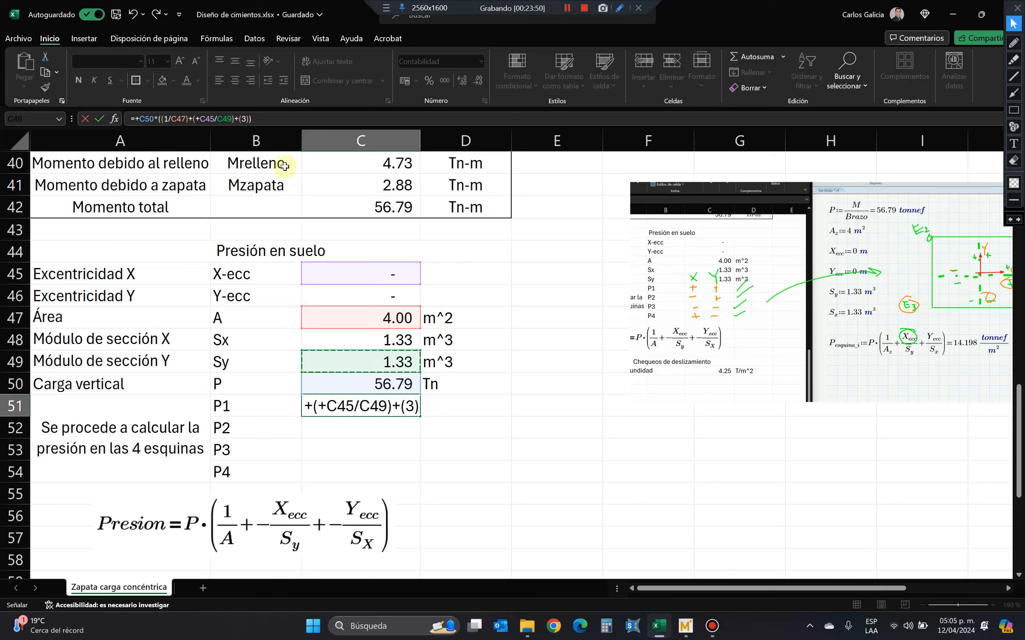
Complete P1's formula by replacing the third placeholder with the Y eccentricity over the X section modulus, +C46/C48.
double_click(243, 119)
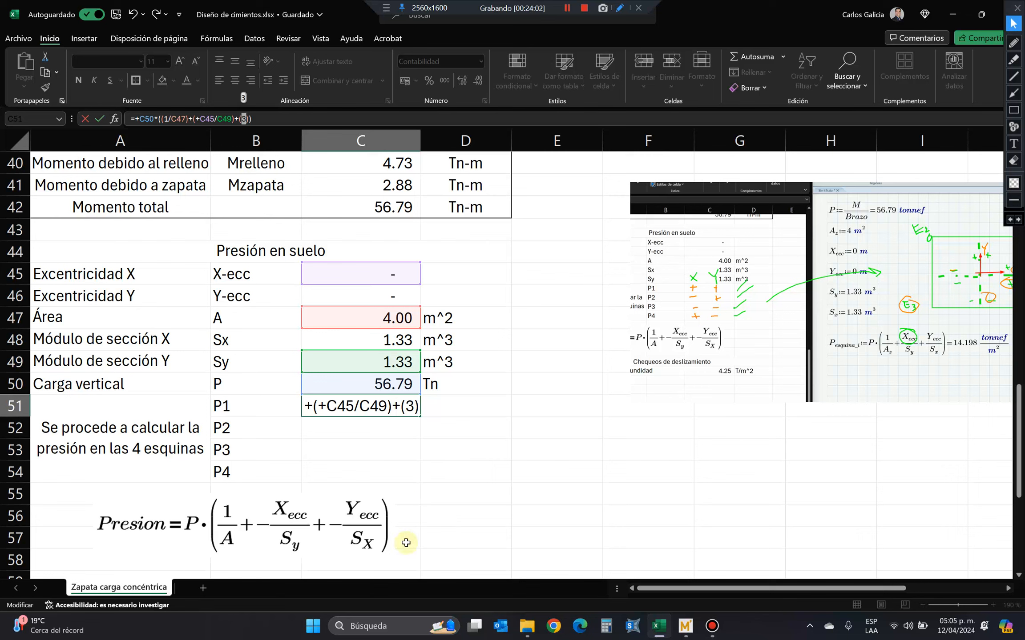
type("+")
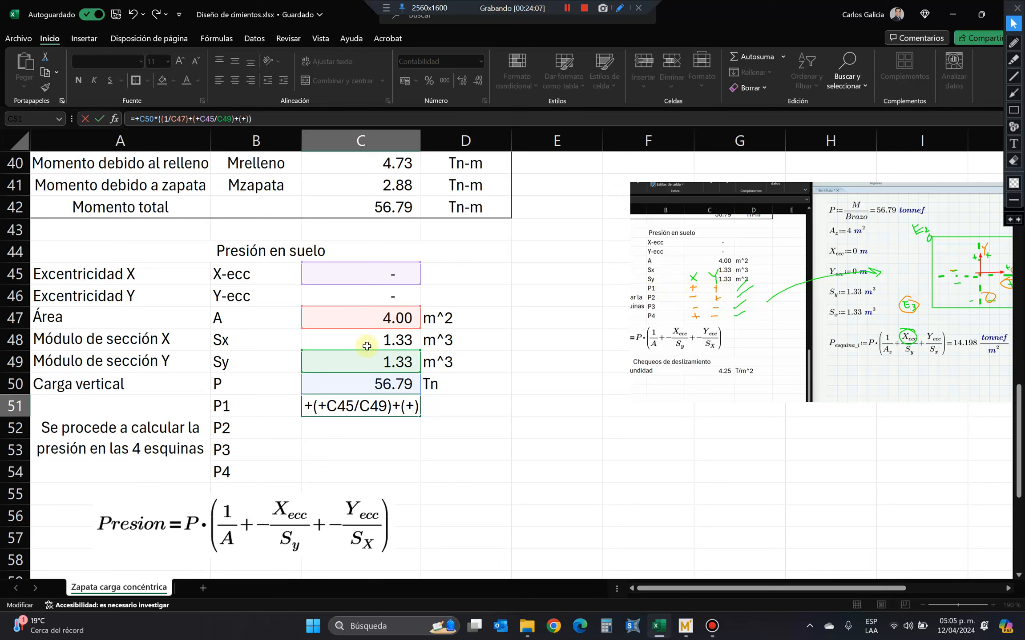
left_click(344, 293)
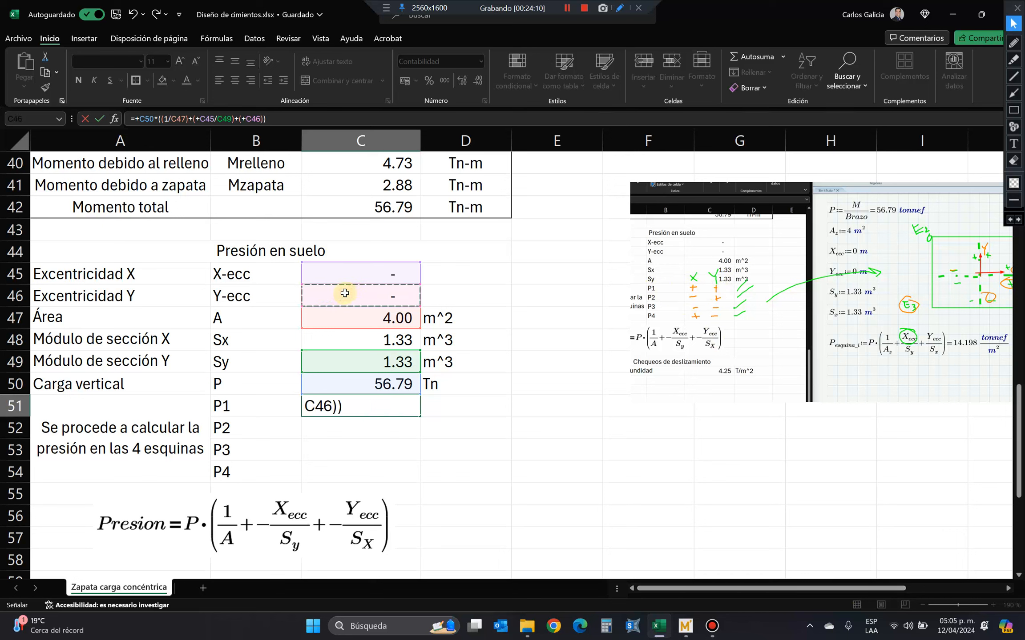
type("/")
left_click(373, 340)
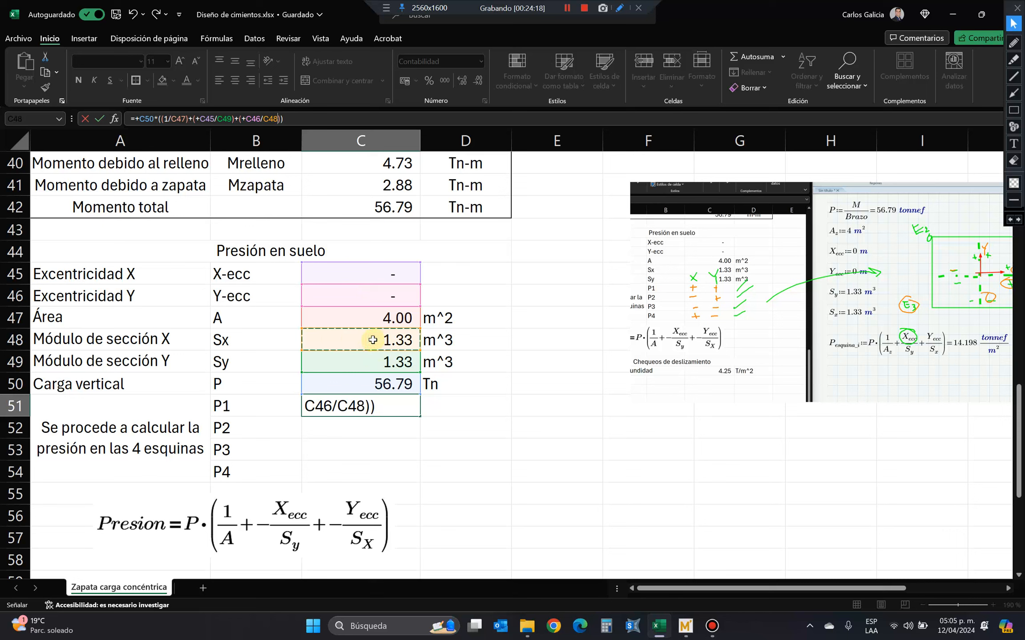
key("Return")
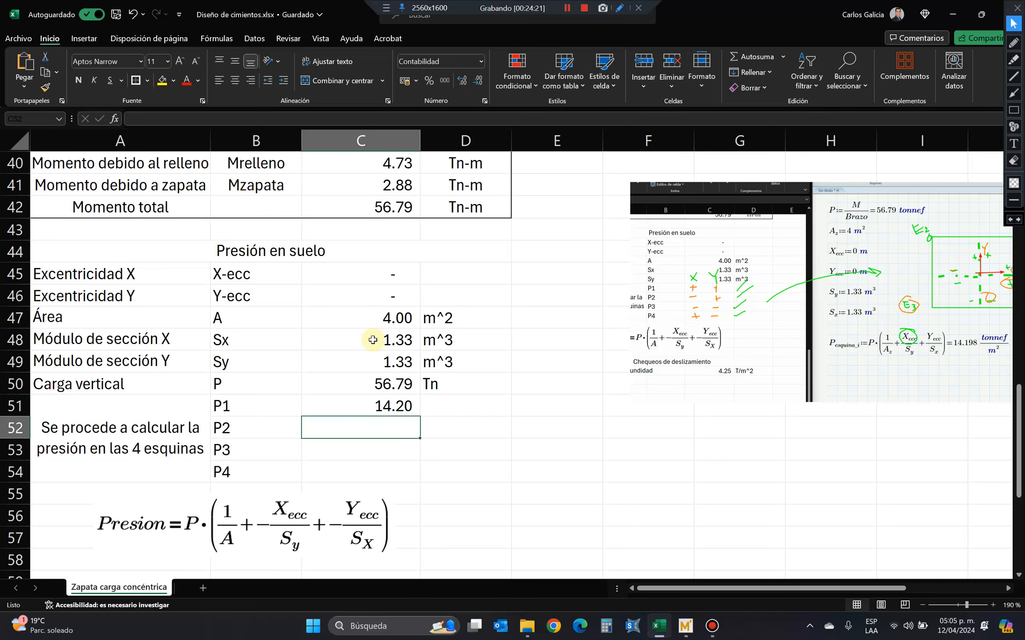
Compare P1 with the corner pressure in Mathcad Prime, and enter Tn/m^2 as P1's unit in D51 of the Excel sheet.
left_click(689, 631)
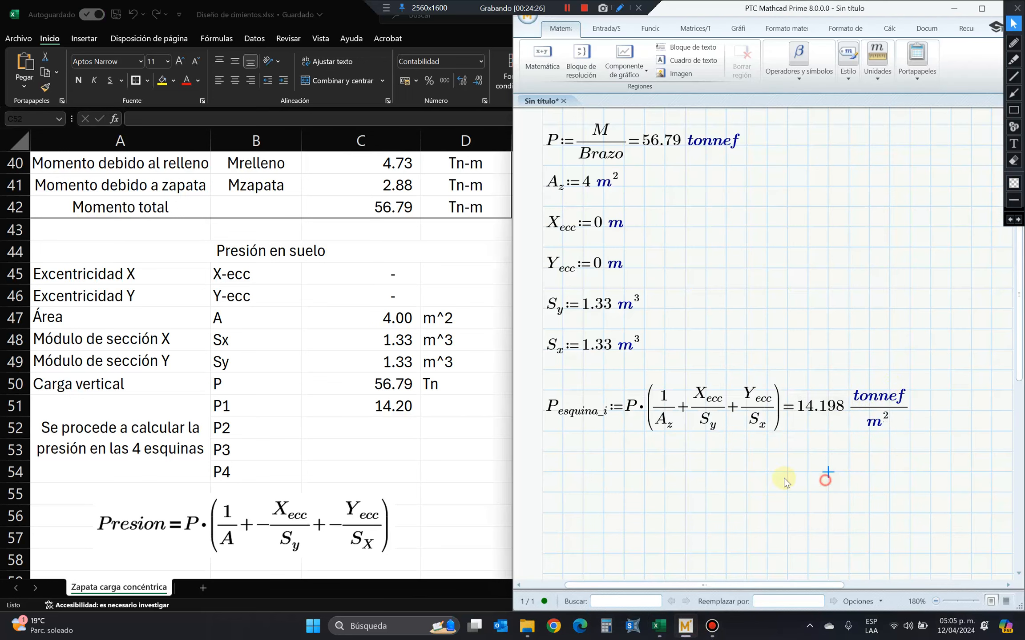
left_click(509, 422)
left_click(439, 406)
type("Tn")
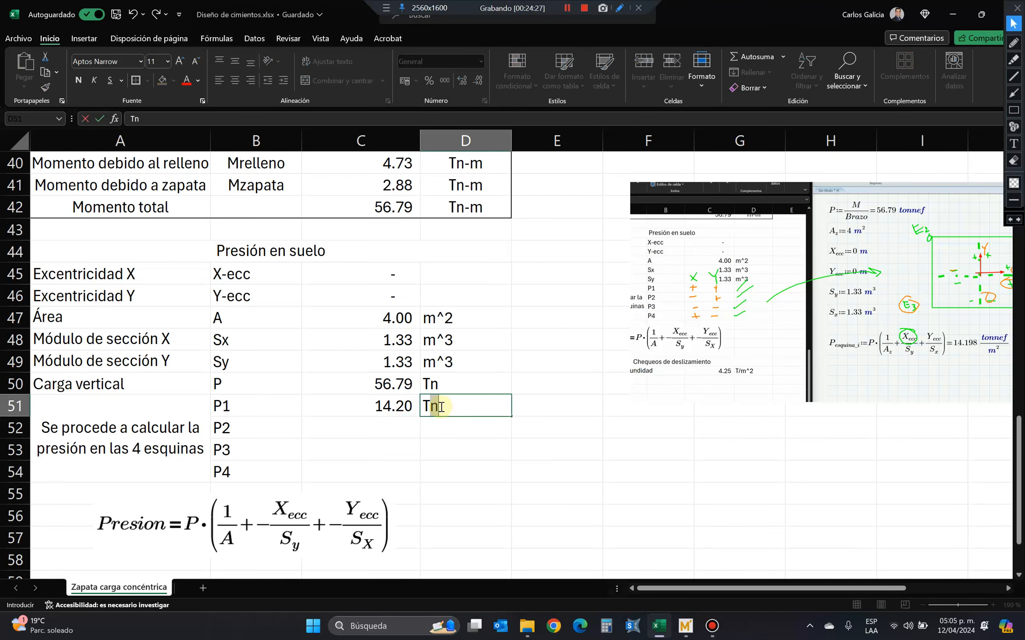
type("/m^2")
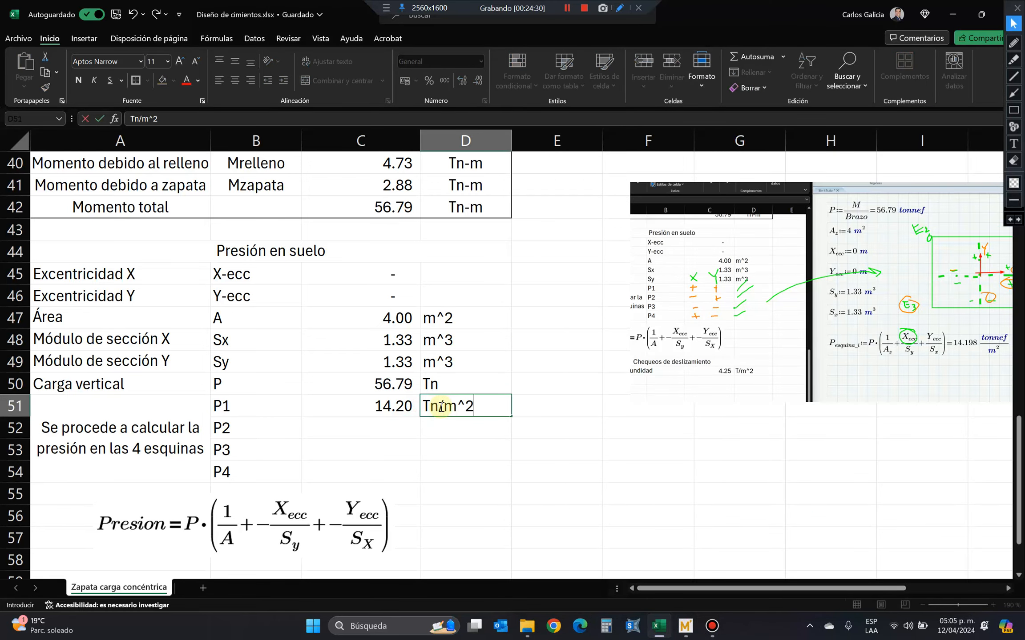
left_click(381, 422)
Copy the text of P1's formula with its references unchanged into C52, C53 and C54 for P2, P3 and P4.
left_click(382, 405)
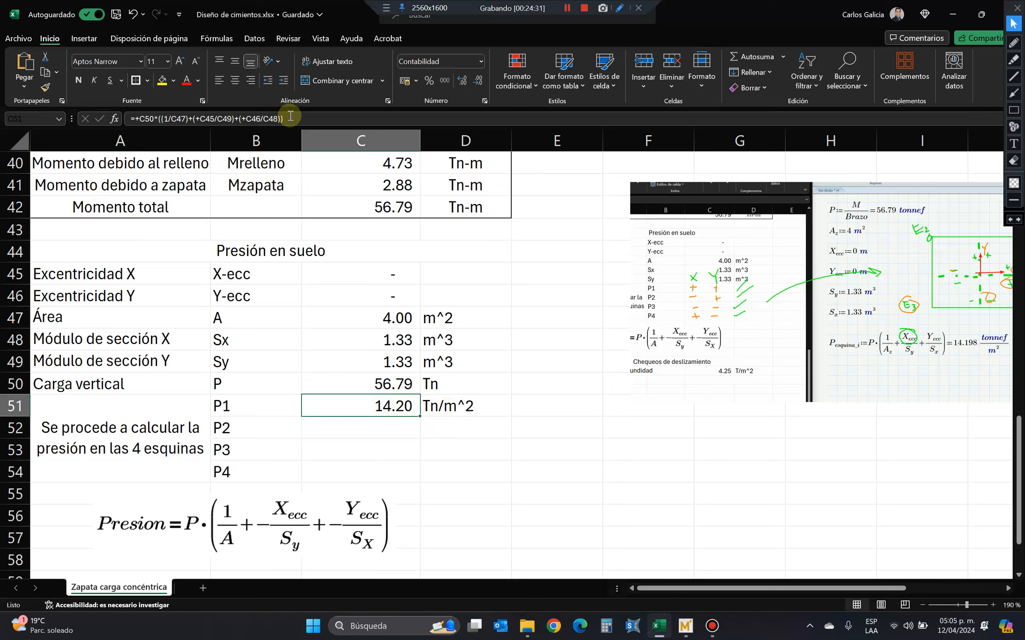
left_click_drag(295, 119, 128, 132)
key("ctrl+c")
key("Escape")
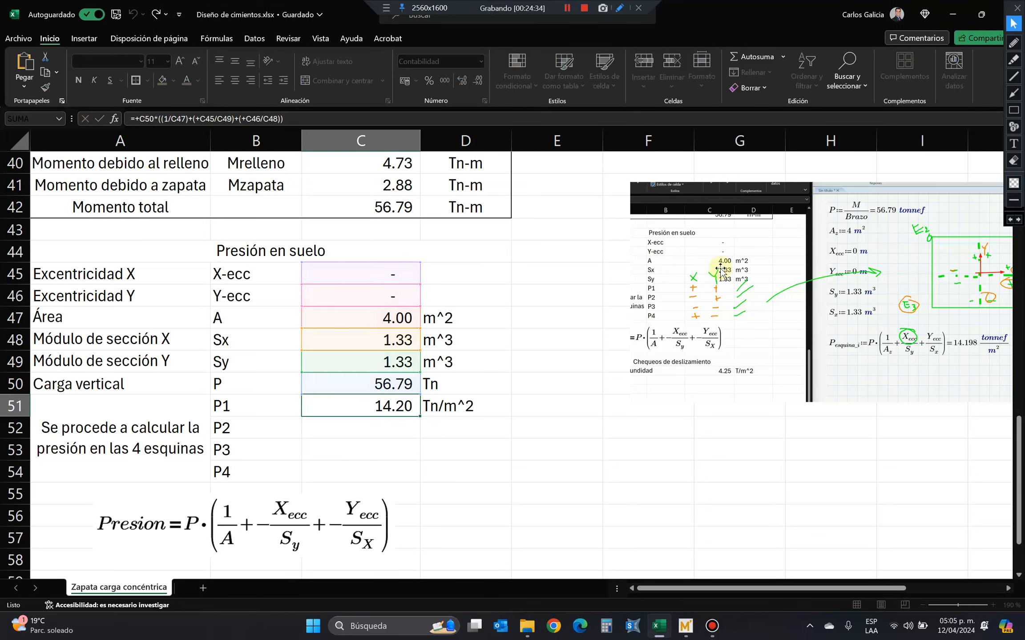
key("Down")
key("ctrl+v")
key("Down")
key("ctrl+v")
key("Down")
key("ctrl+v")
key("Down")
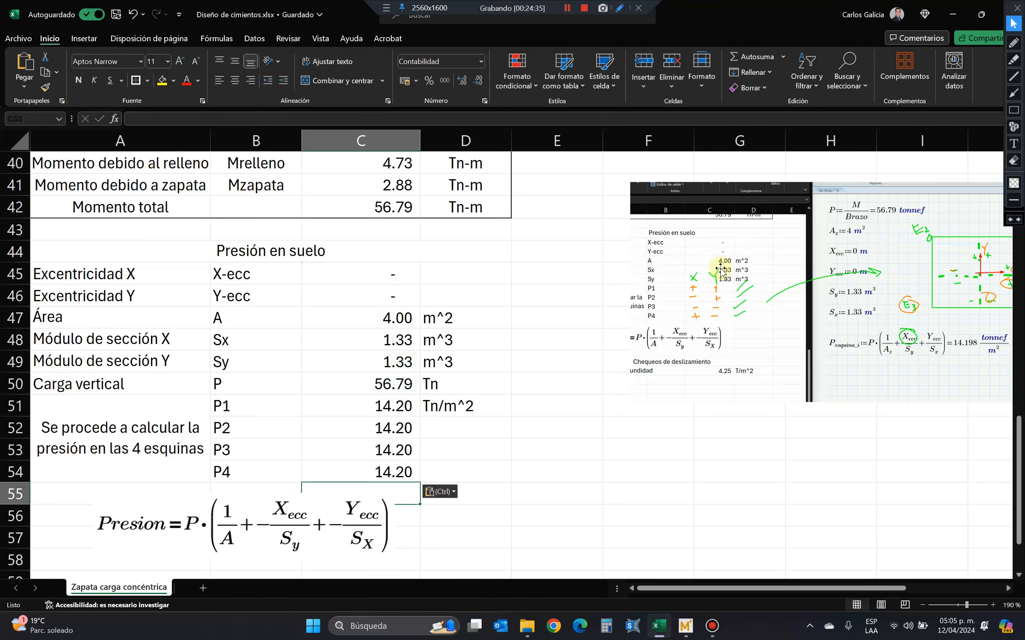
Copy P1's unit Tn/m^2 from D51 into D52 to D54 for the other three corners.
key("Up")
key("Right")
key("Up")
key("Up")
type("T")
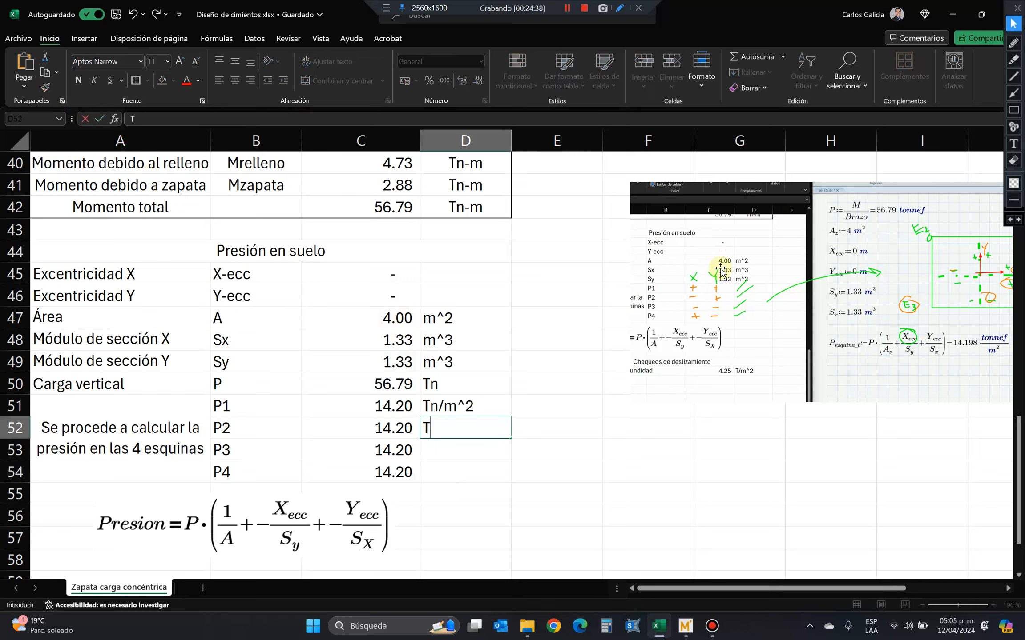
key("Escape")
key("Up")
key("ctrl+c")
key("Down")
key("shift+Down")
key("shift+Down")
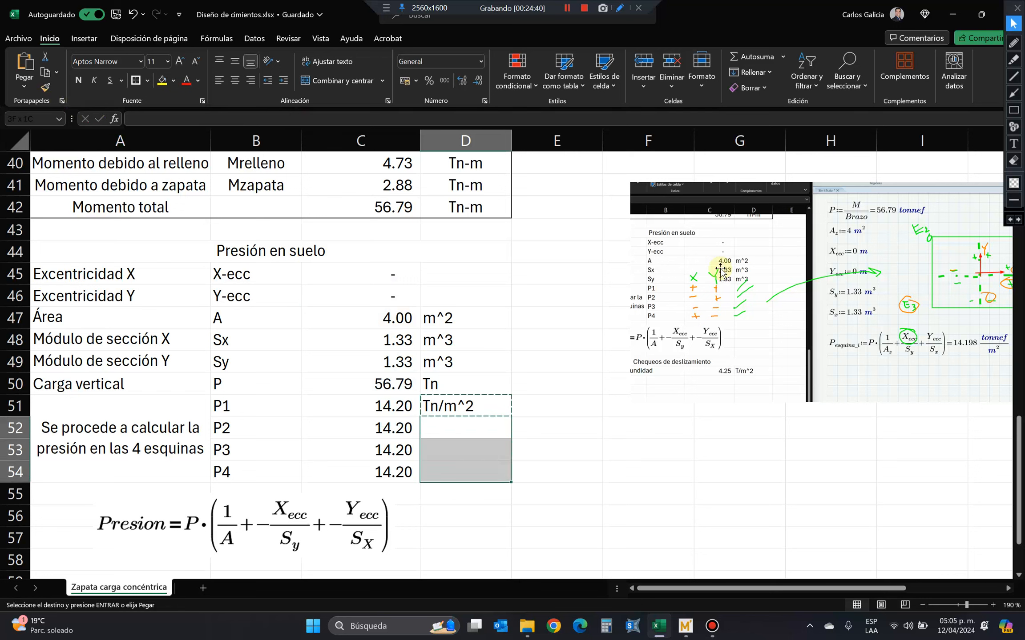
key("ctrl+v")
Make the X eccentricity term negative in P2's formula in C52, giving -C45/C49.
left_click(374, 427)
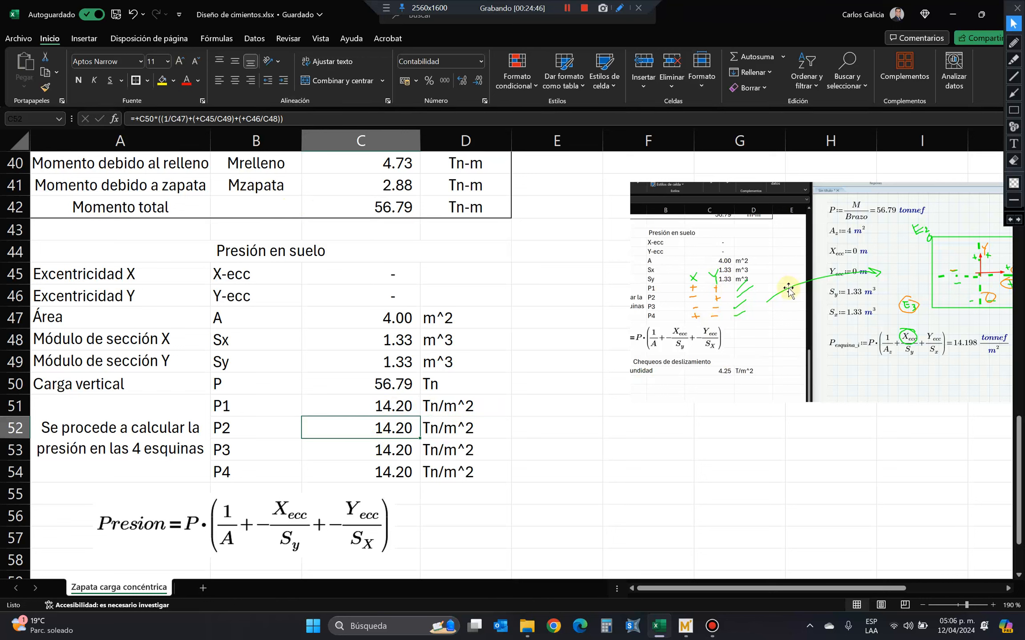
left_click(202, 119)
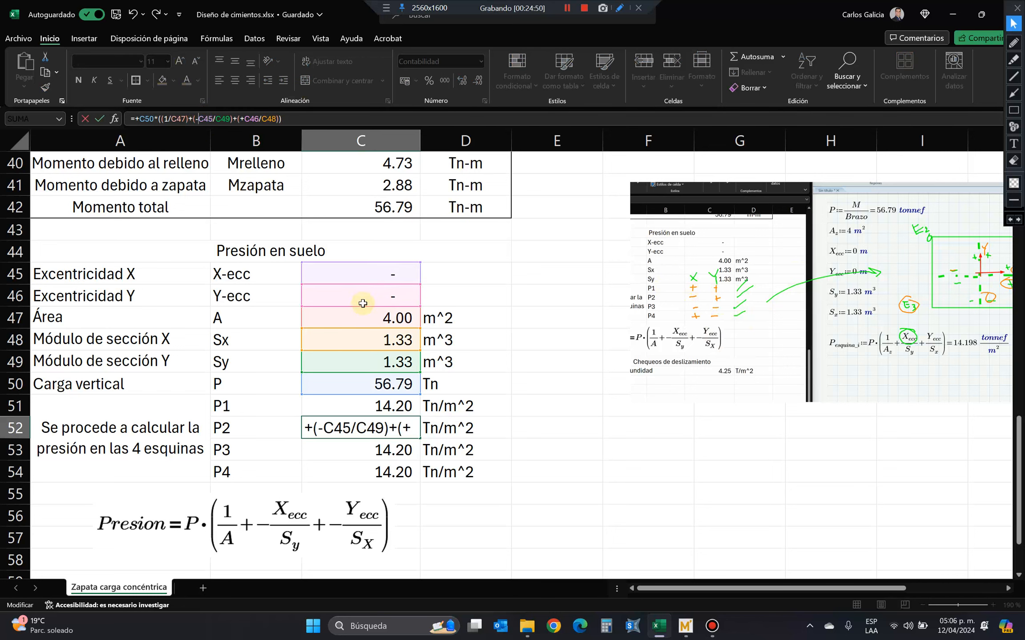
key("Return")
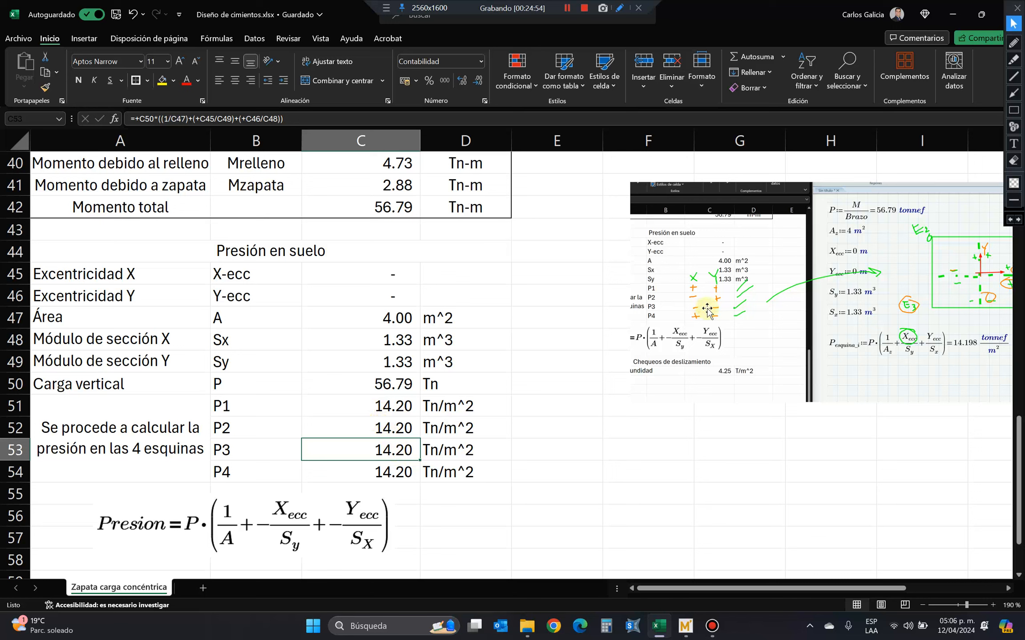
Make both eccentricity terms negative in P3's formula in C53, giving -C45/C49 and -C46/C48.
left_click(195, 119)
left_click(200, 118)
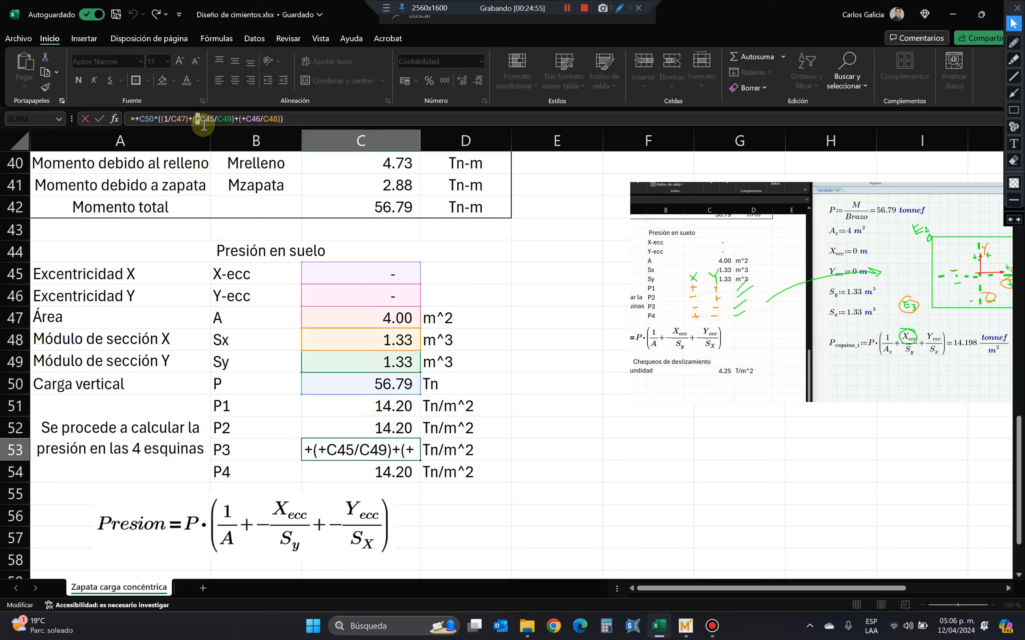
key("BackSpace")
type("-")
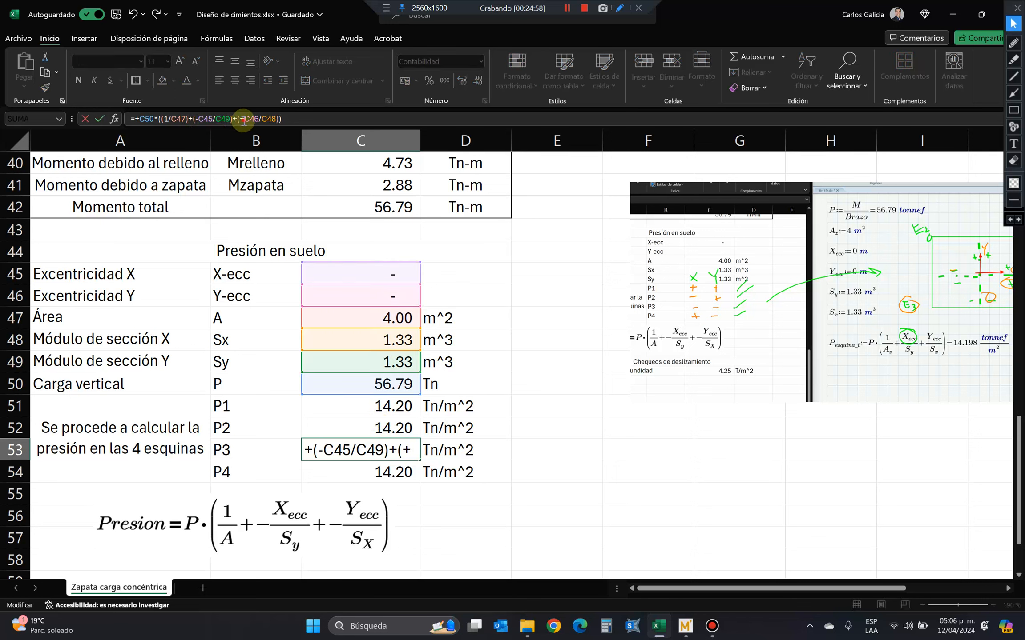
left_click(244, 120)
key("BackSpace")
type("-")
key("Return")
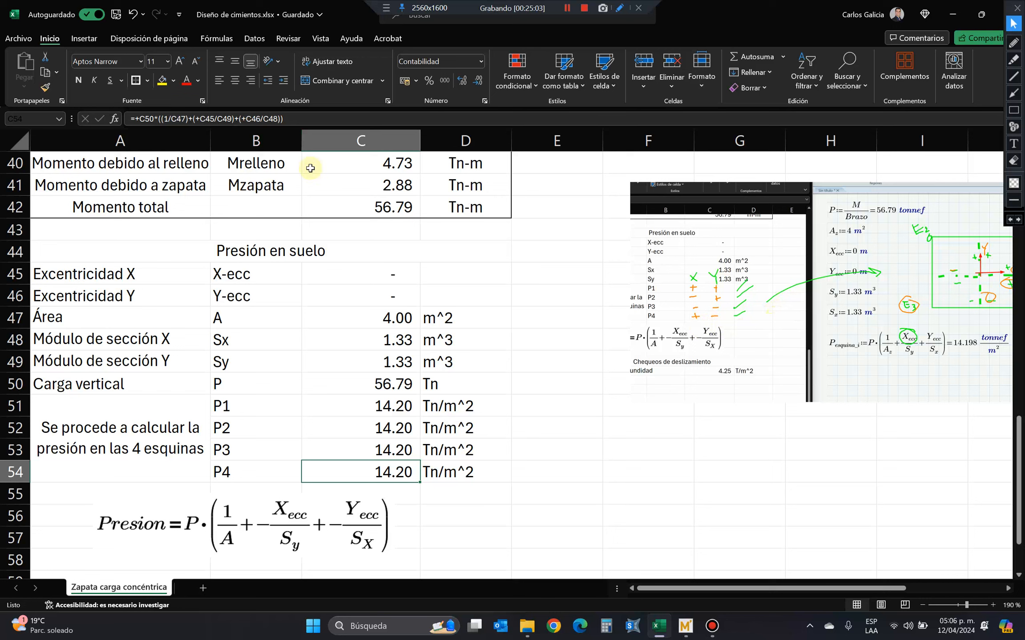
Make the Y eccentricity term negative in P4's formula in C54, giving -C46/C48.
left_click(244, 119)
key("BackSpace")
type("-")
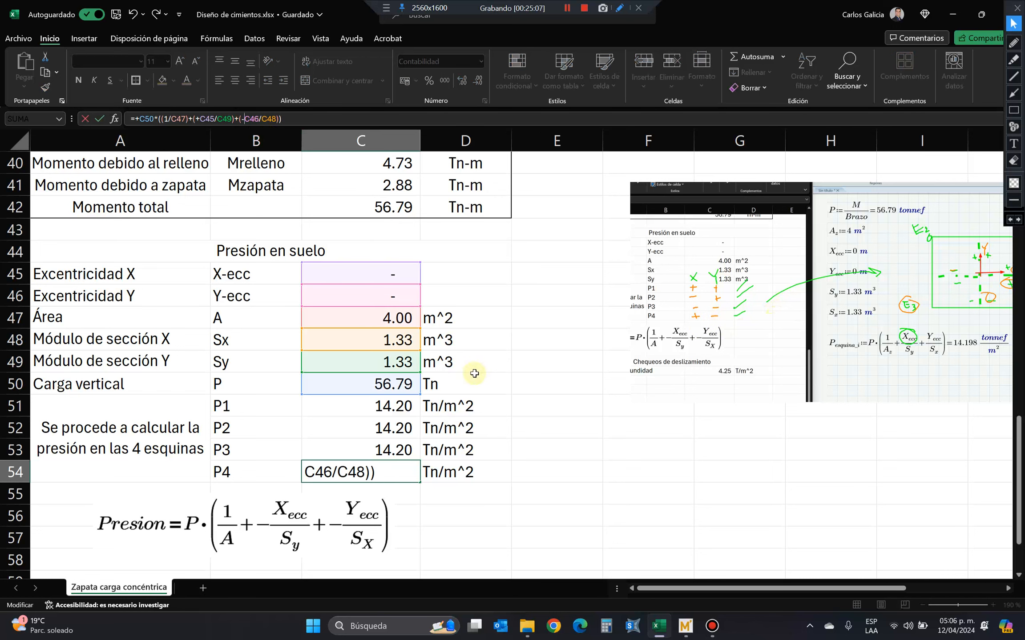
key("Return")
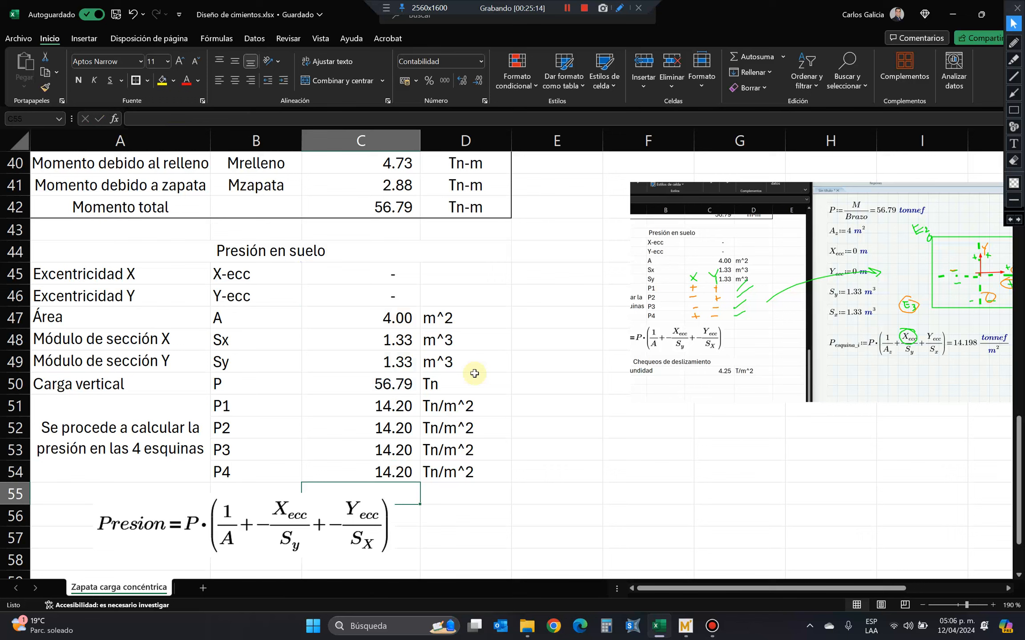
scroll(458, 244, "down", 4)
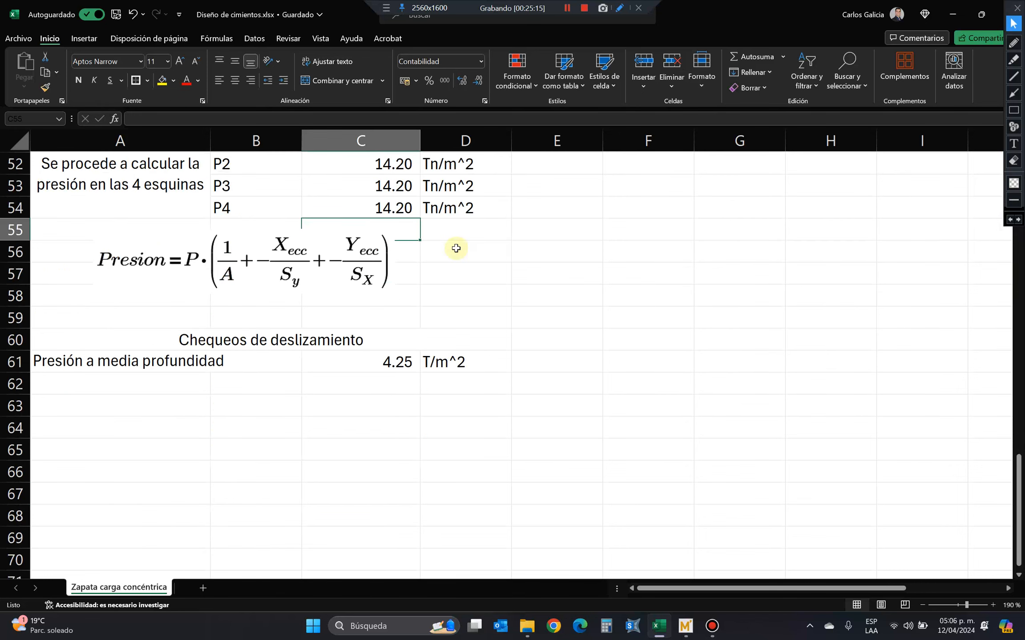
Frame the first two words of the sheet title in A1 with green annotation rectangles, and erase both.
scroll(414, 187, "up", 3)
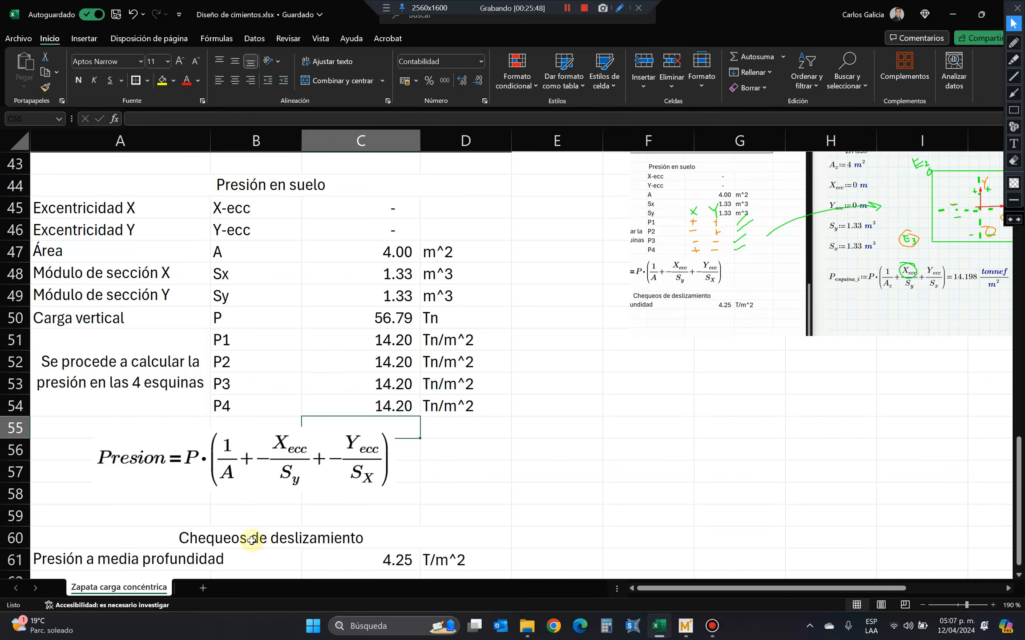
scroll(533, 425, "up", 14)
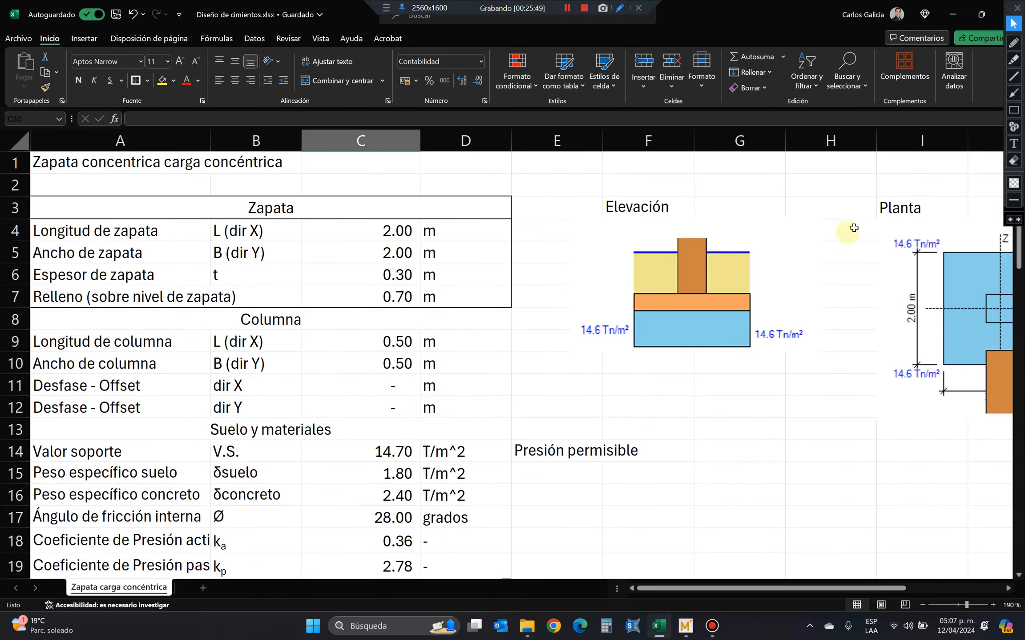
left_click(1014, 110)
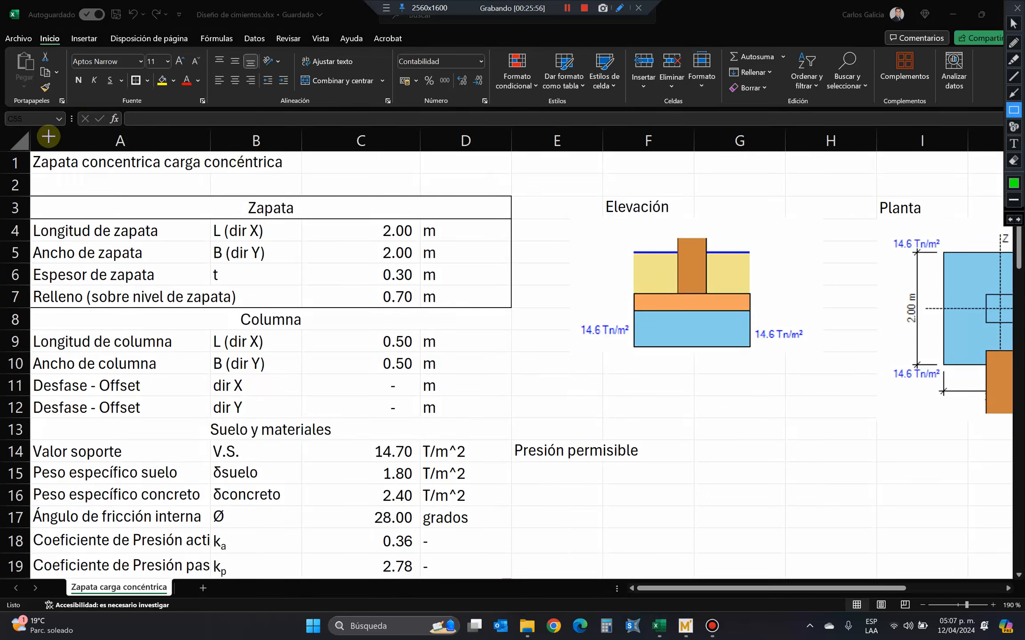
left_click_drag(23, 136, 97, 181)
left_click_drag(79, 134, 152, 179)
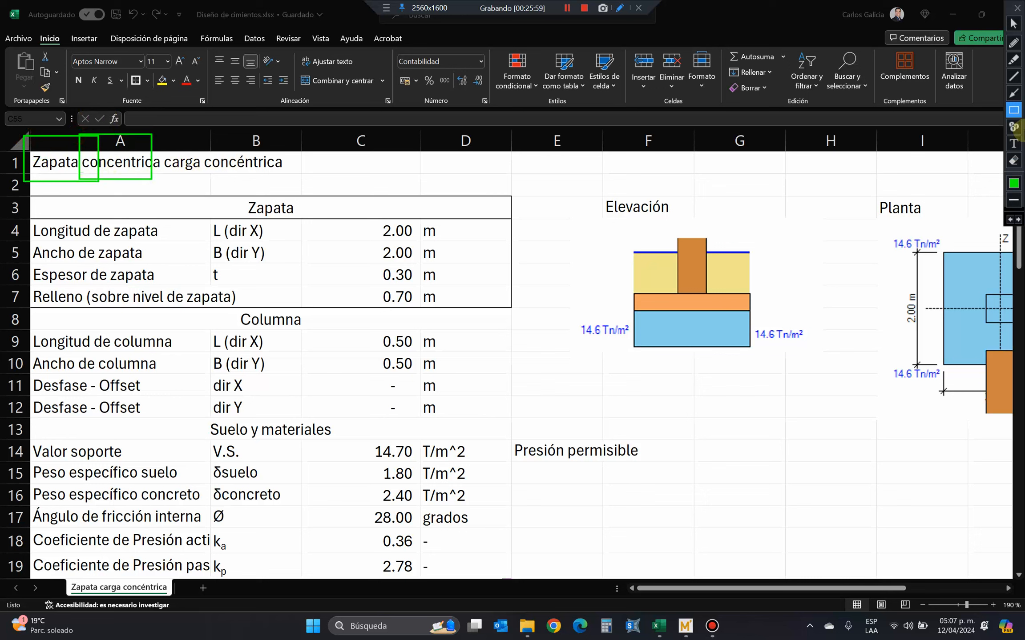
left_click(1014, 160)
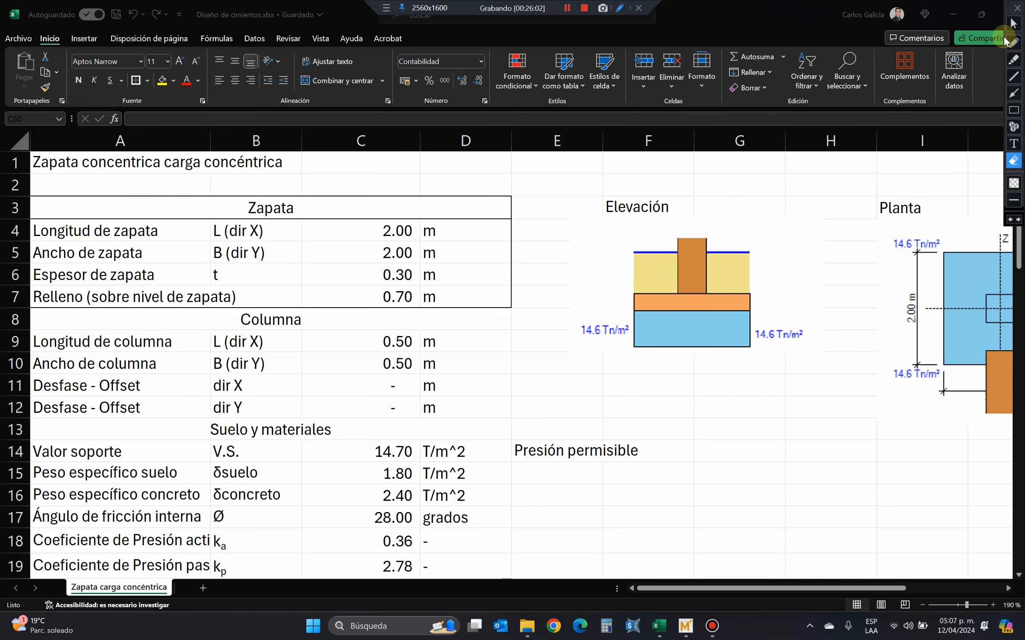
left_click(1014, 23)
Change the sheet title in A1 to "Zapata concentrica carga axial".
left_click(110, 163)
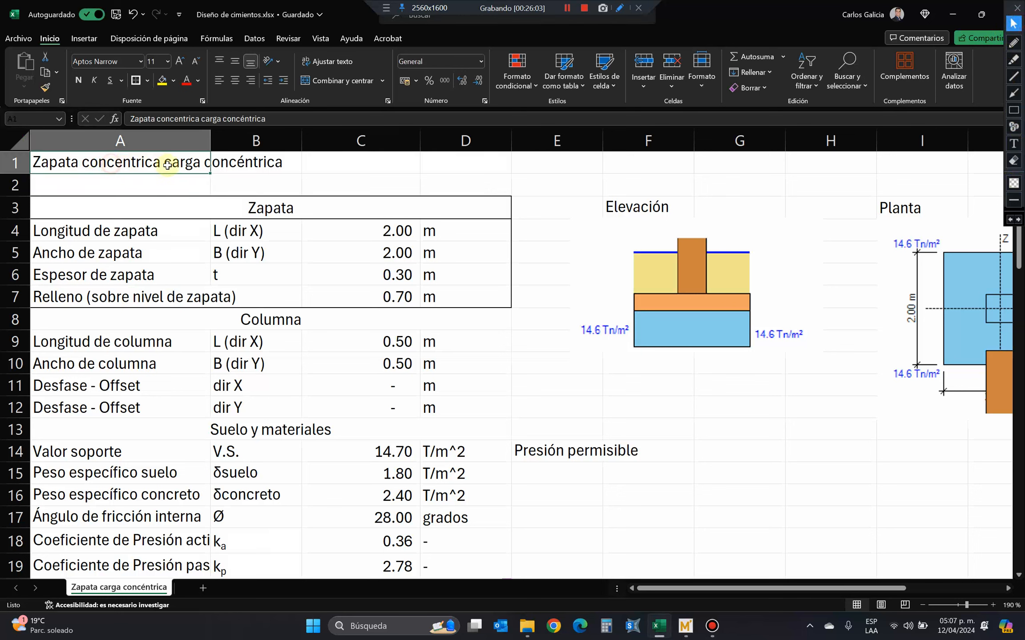
double_click(245, 118)
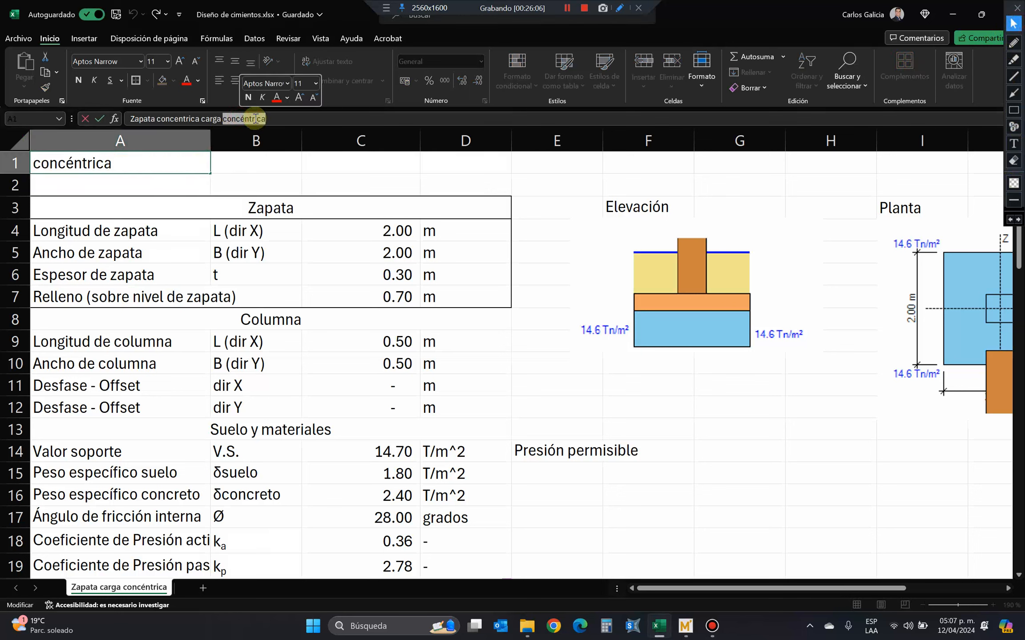
key("BackSpace")
key("Return")
left_click(169, 160)
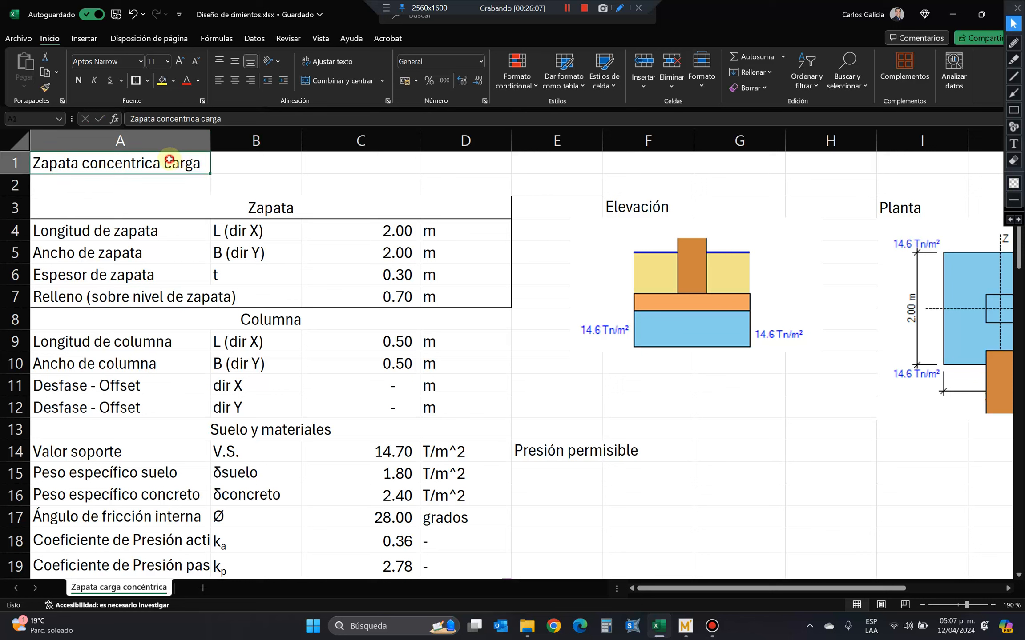
left_click(233, 119)
type("axial")
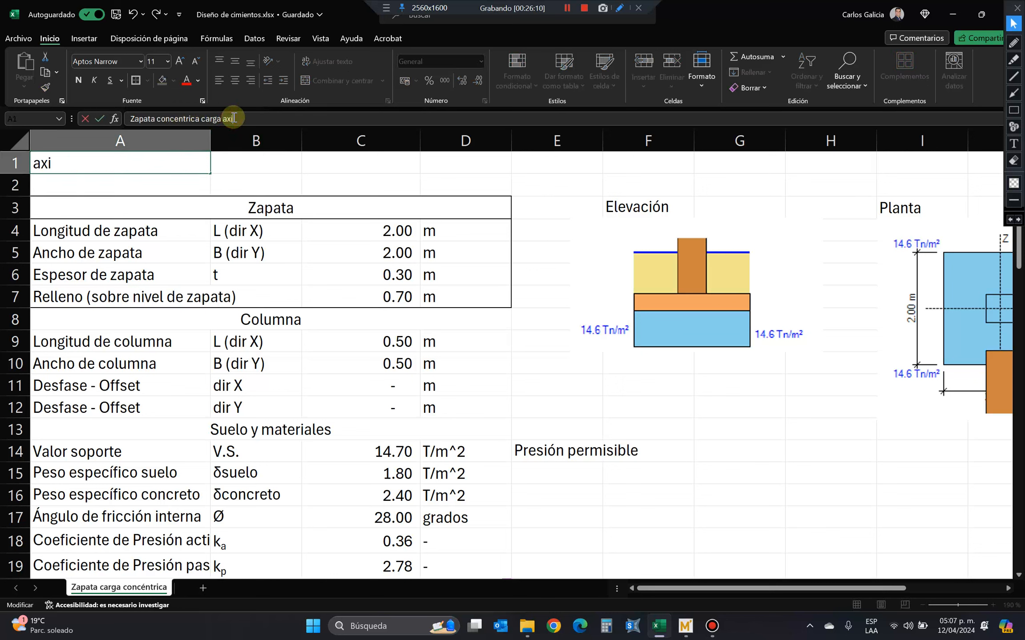
key("Return")
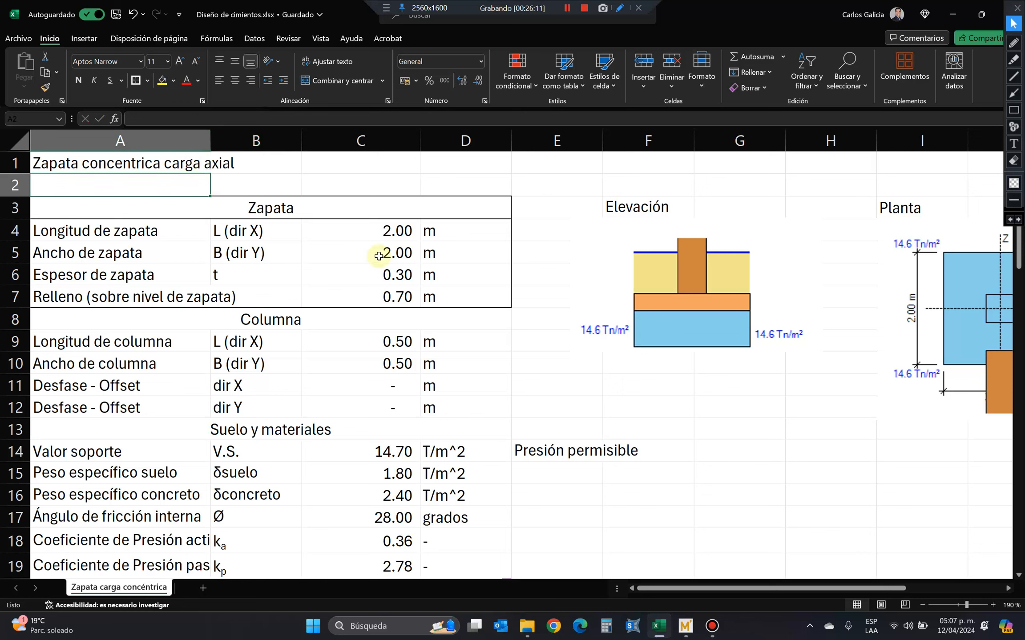
Annotate the Elevación drawing with a green rectangle around the footing, an orange curved moment arrow over the column and a mark at the column base.
left_click(1009, 115)
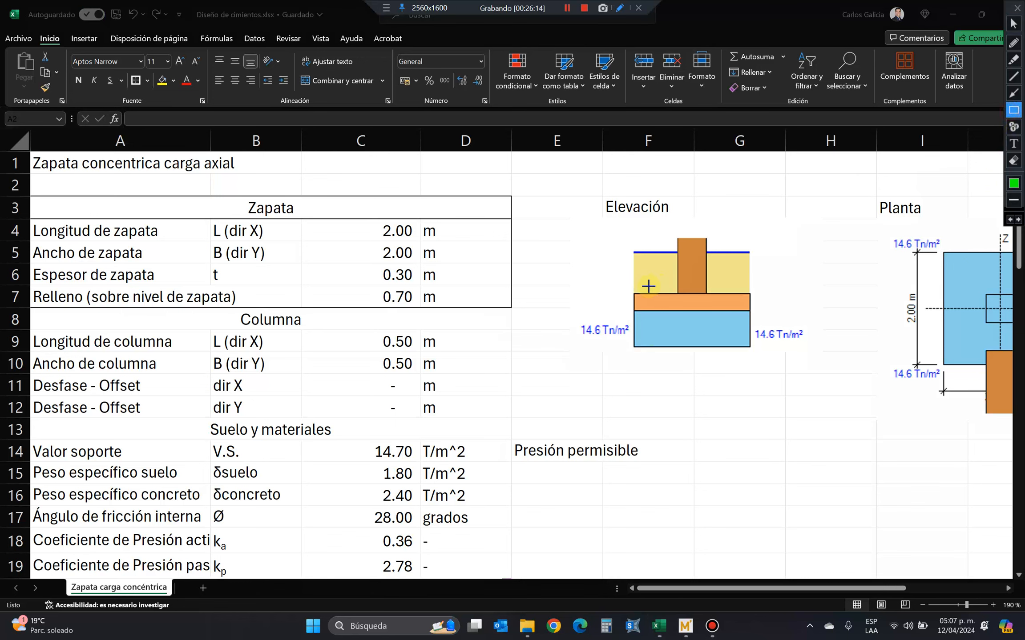
mouse_move(626, 290)
left_mouse_down()
mouse_move(727, 326)
mouse_move(764, 322)
left_mouse_up()
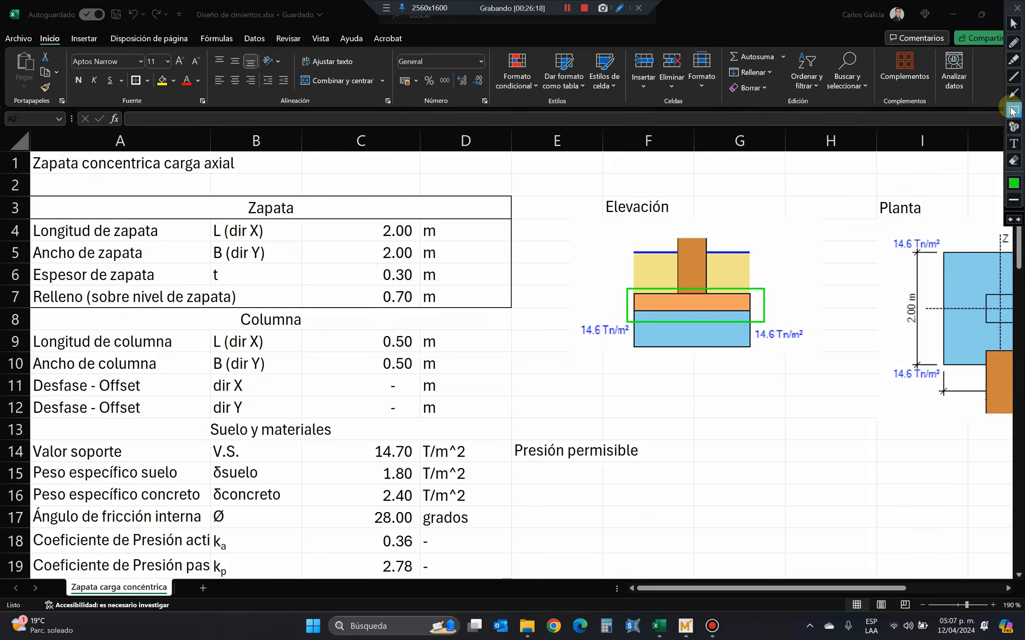
left_click(1015, 45)
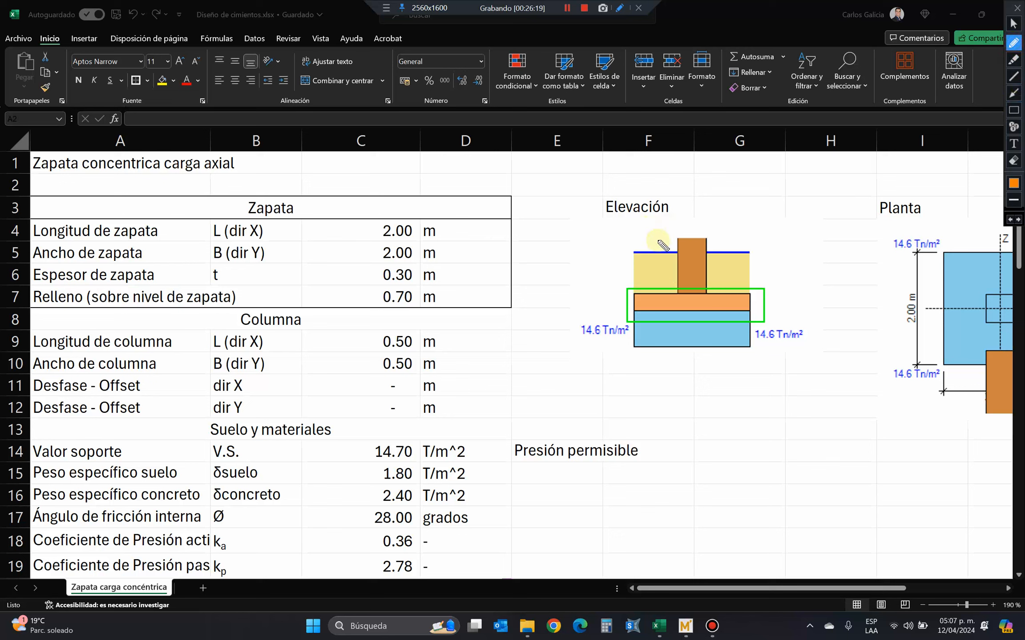
mouse_move(666, 253)
left_mouse_down()
mouse_move(711, 218)
mouse_move(724, 243)
left_mouse_up()
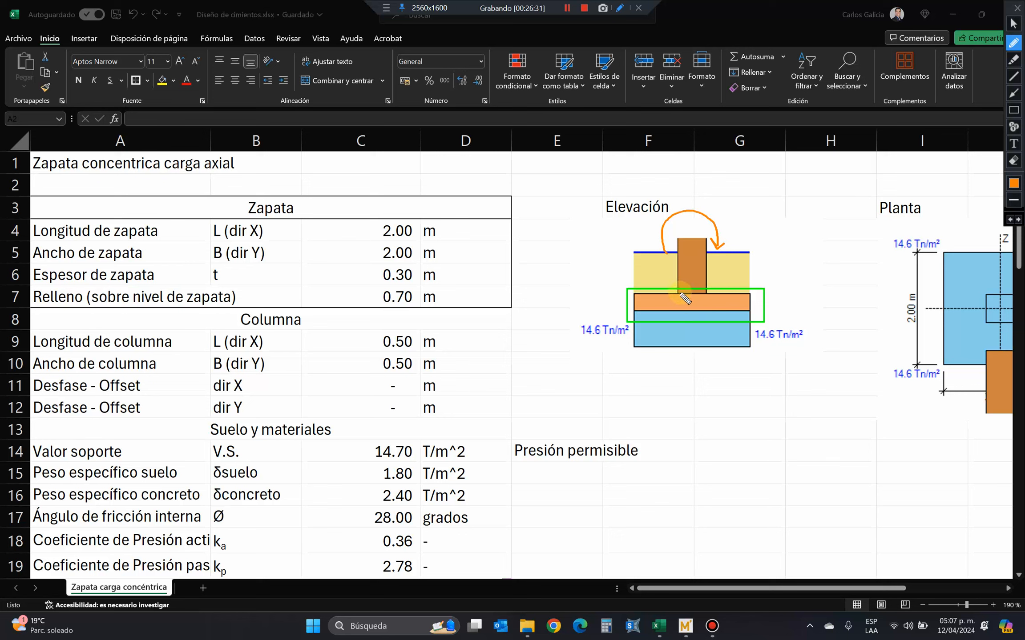
left_click_drag(696, 287, 690, 289)
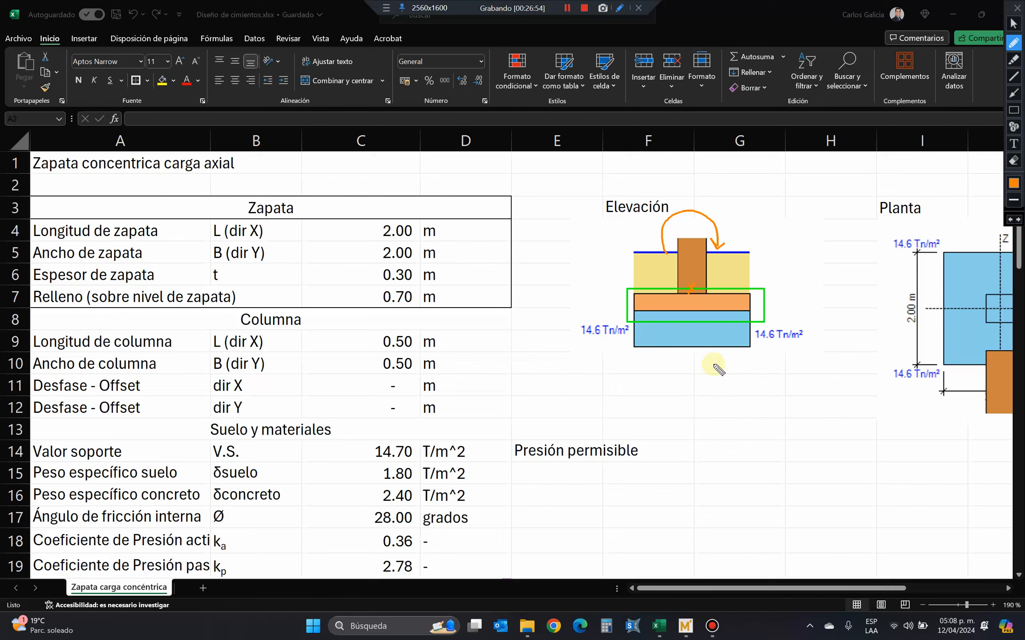
Erase the orange curved moment arrow over the column in the Elevación drawing and switch to the red arrow annotation tool.
left_click(1013, 161)
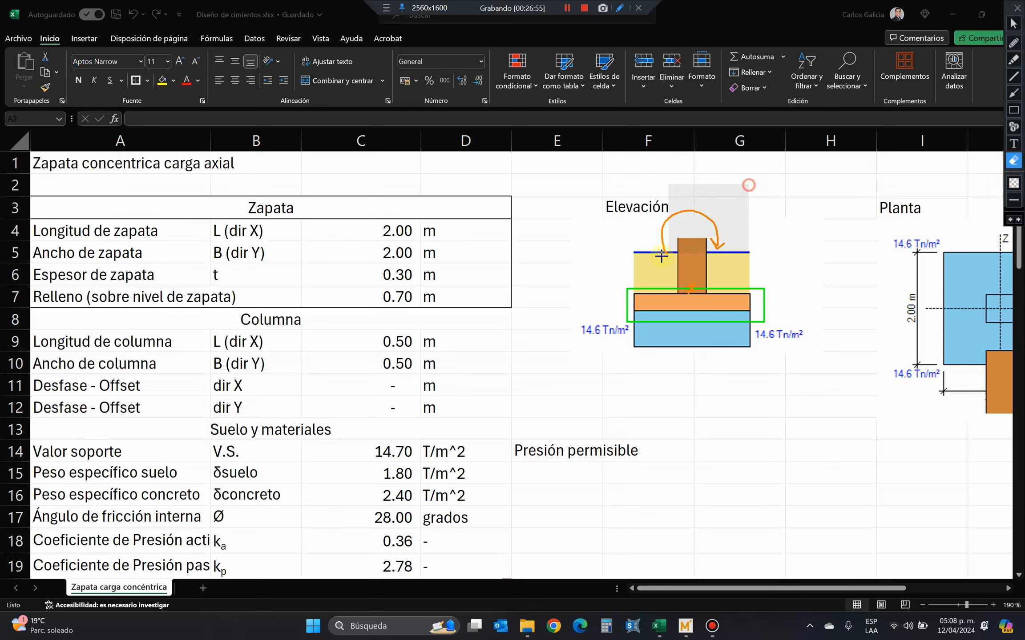
left_click(743, 183)
left_click(1014, 95)
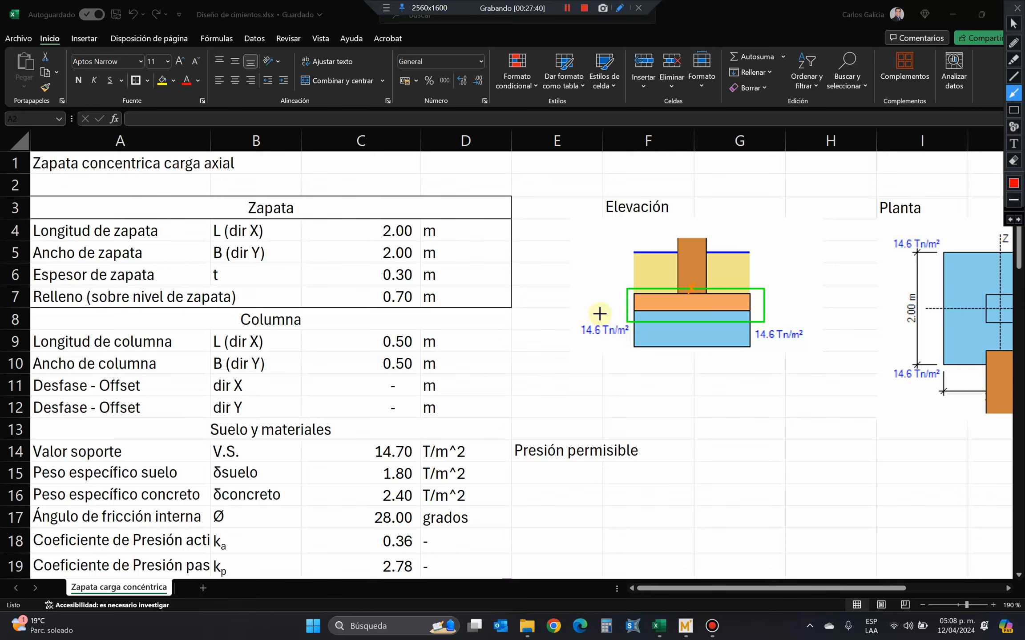
Draw three red arrows pointing horizontally at the ground line, soil fill and footing in the Elevación drawing, and erase all annotations.
left_click_drag(599, 272, 658, 272)
left_click_drag(604, 295, 630, 295)
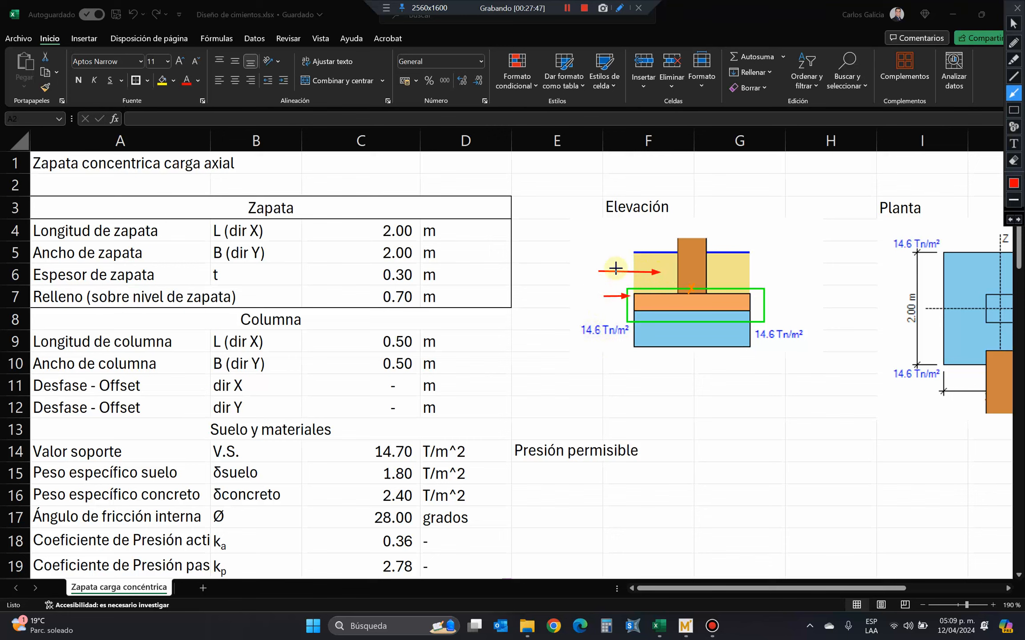
left_click_drag(608, 256, 637, 252)
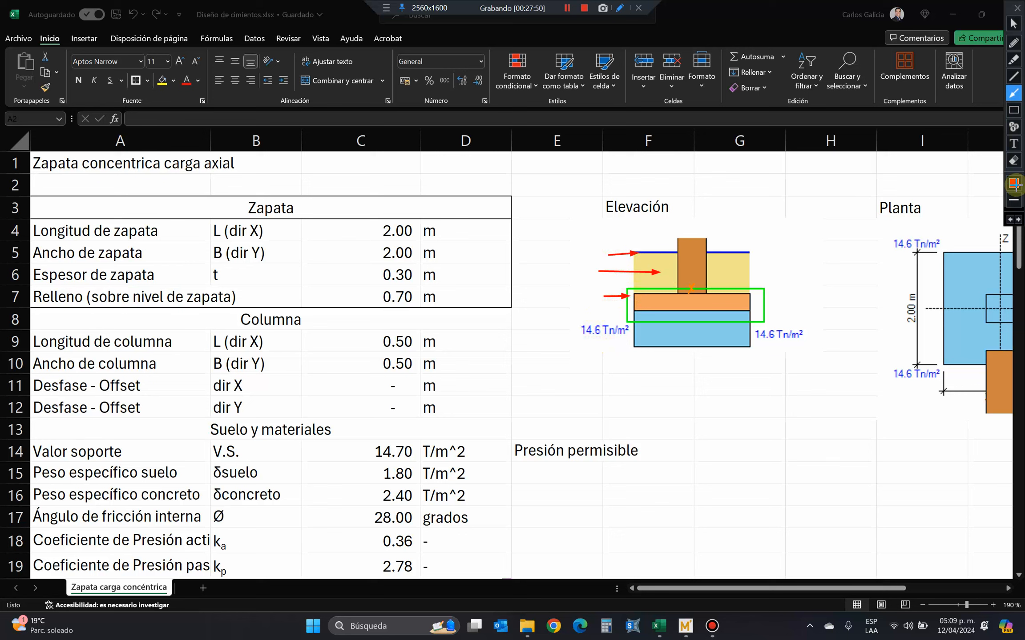
left_click(1013, 162)
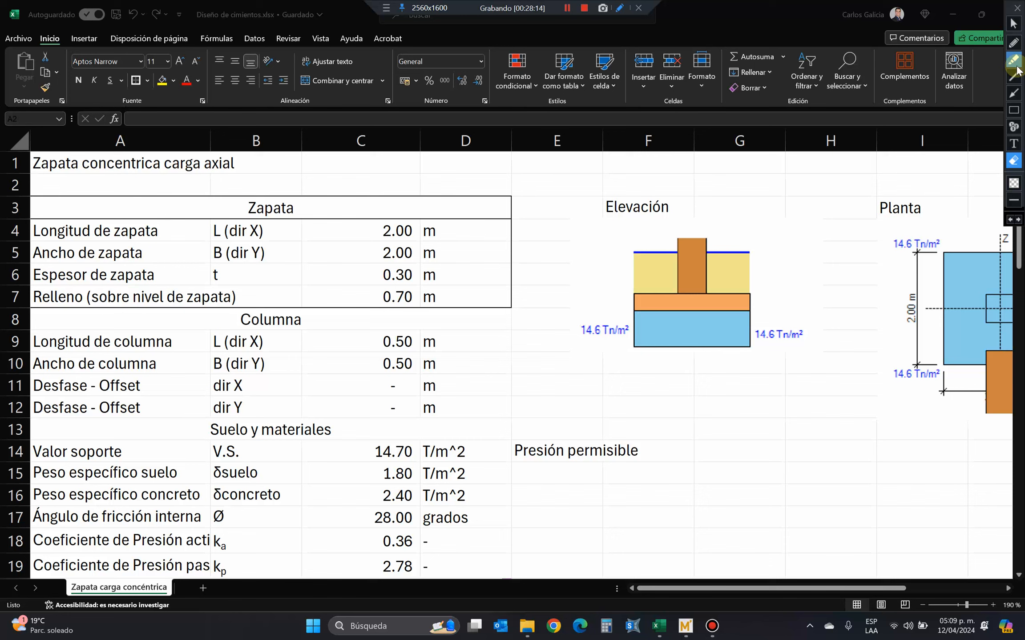
Annotate the Elevación drawing with a red arrow at ground level and green lines for the column and fill depth, underline C7, and erase everything.
left_click(1014, 93)
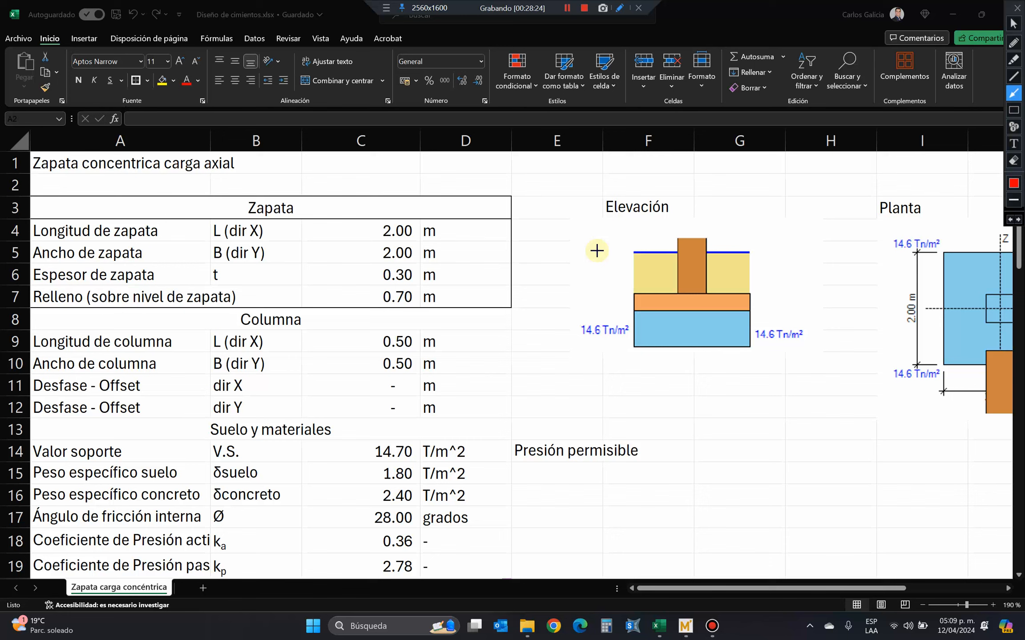
left_click_drag(597, 251, 637, 251)
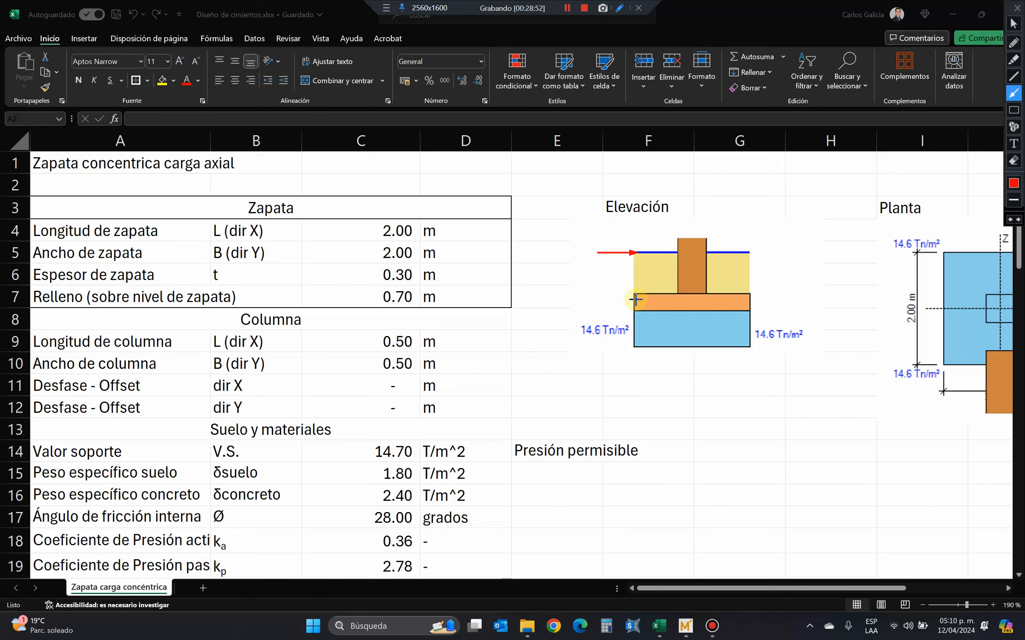
left_click(1014, 76)
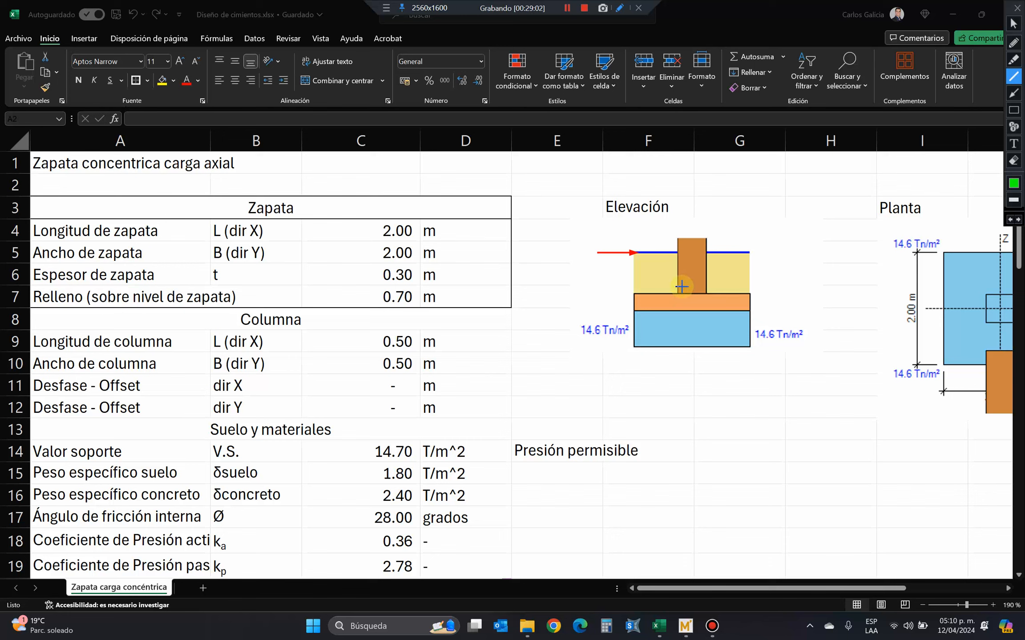
mouse_move(681, 287)
left_mouse_down()
mouse_move(755, 267)
mouse_move(756, 293)
left_mouse_up()
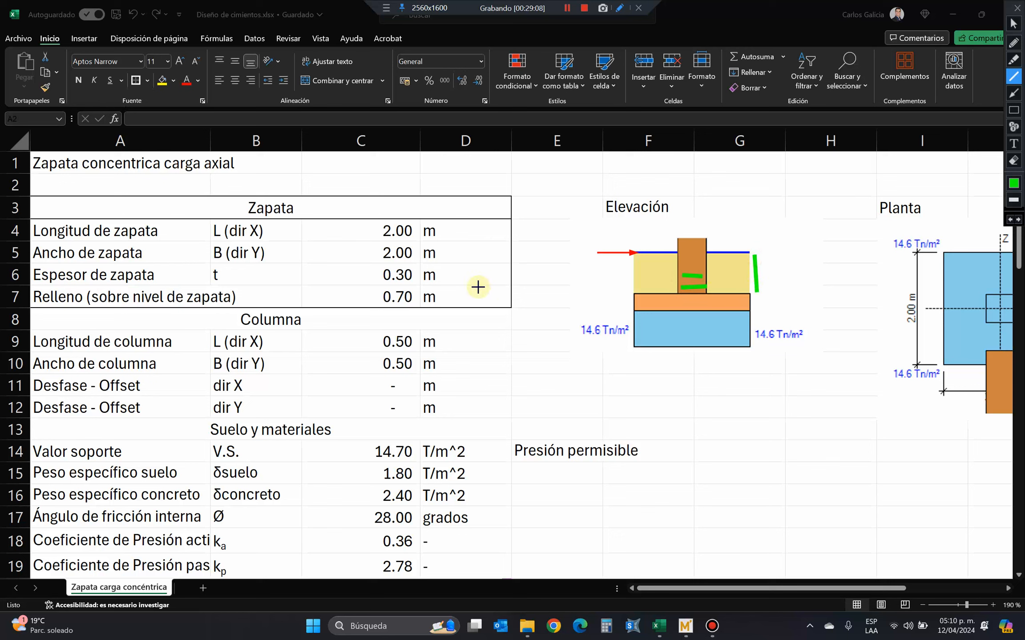
left_click_drag(374, 310, 421, 311)
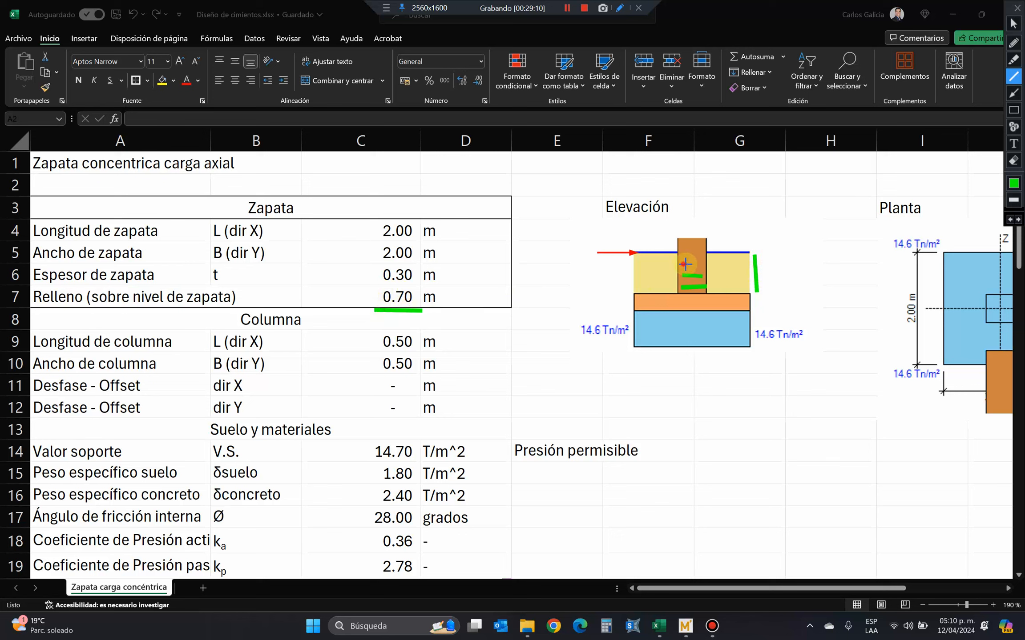
mouse_move(683, 265)
left_mouse_down()
mouse_move(703, 264)
mouse_move(704, 254)
left_mouse_up()
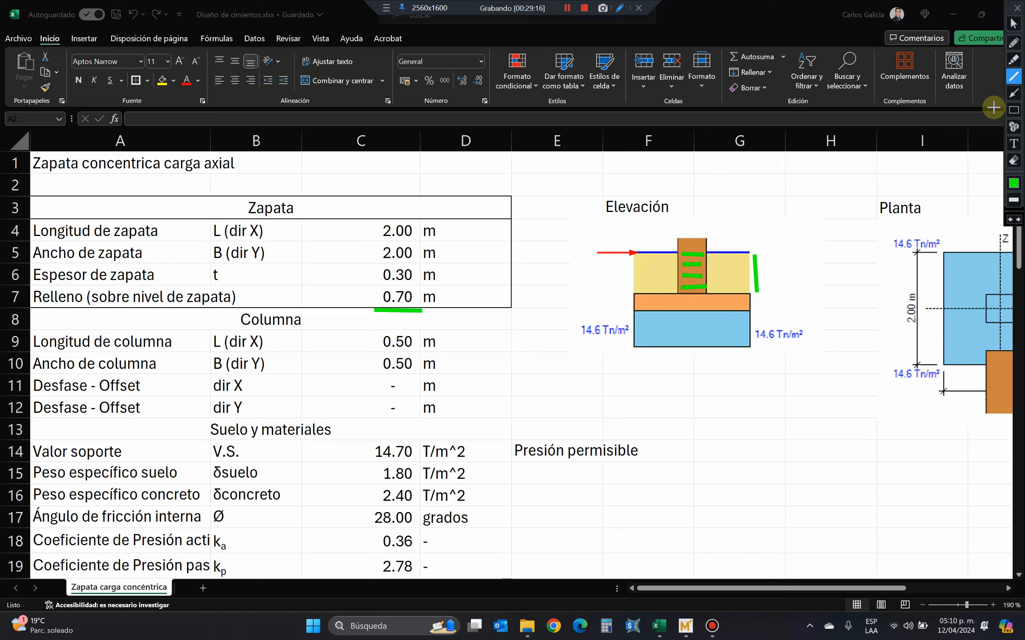
left_click(1014, 161)
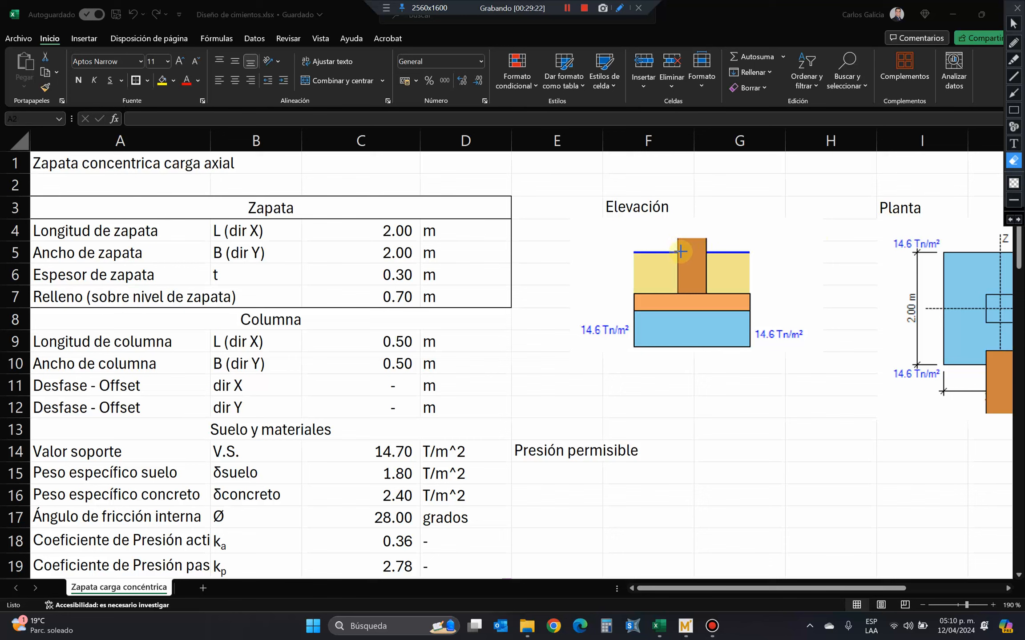
Mark the column at ground level in the Elevación drawing with a short green horizontal line, and erase it.
left_click(680, 246)
left_click(1014, 76)
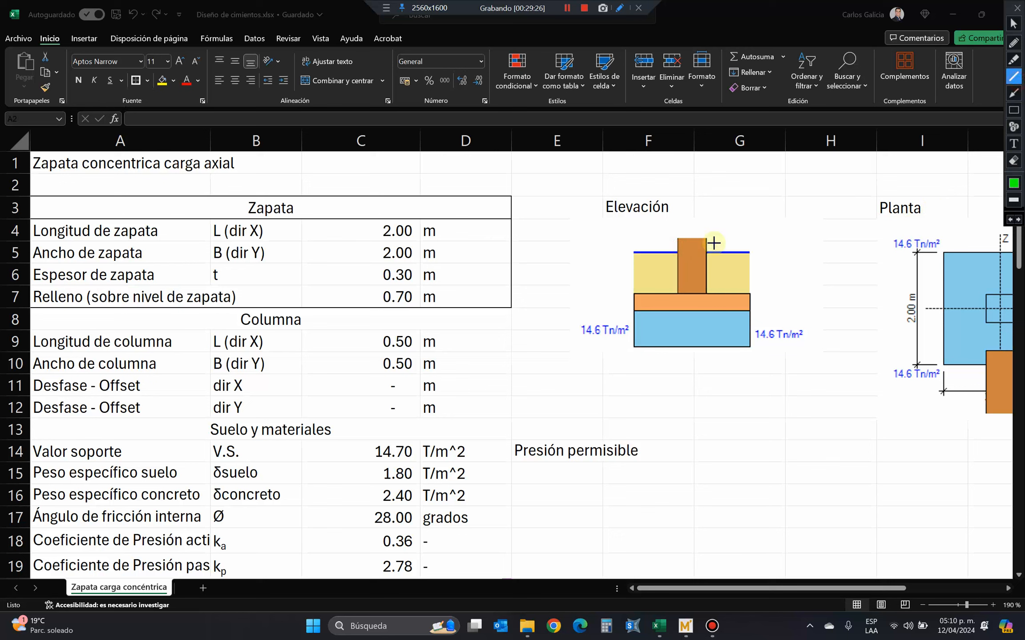
left_click_drag(682, 248, 706, 248)
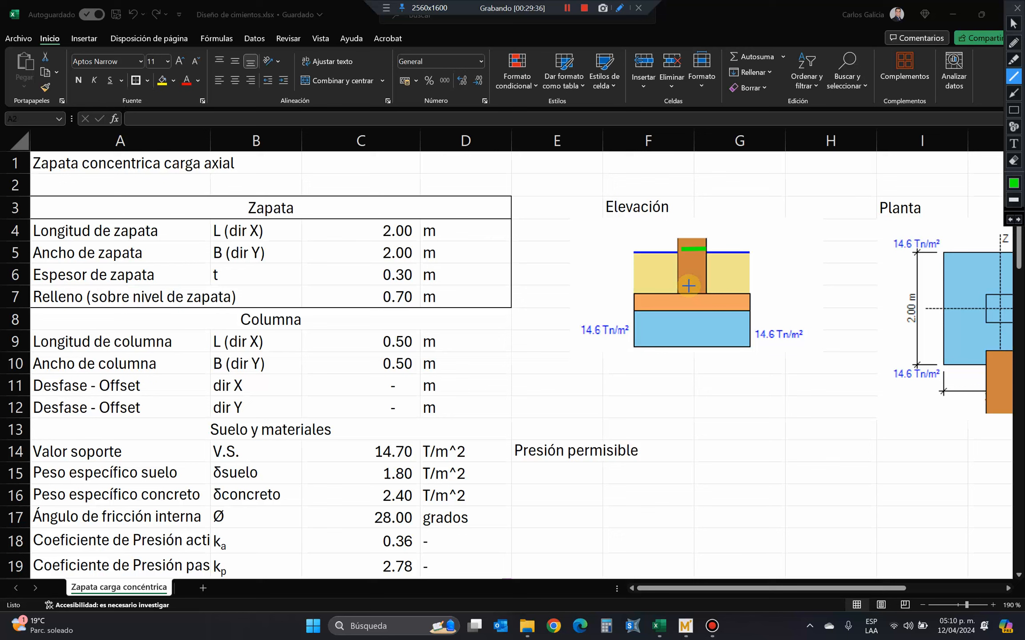
left_click(1014, 24)
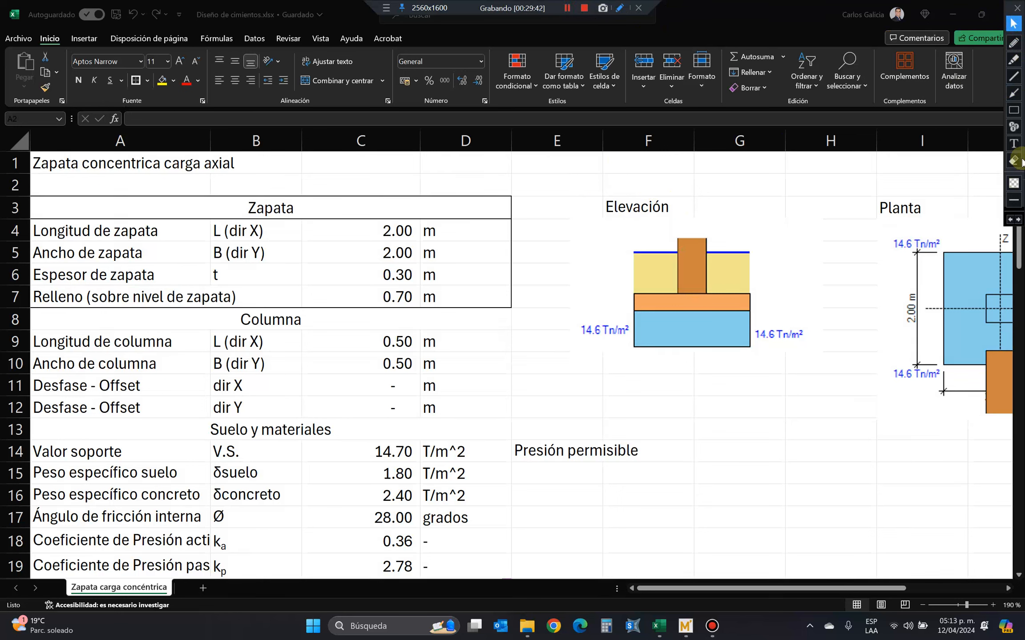
Draw a red horizontal arrow to the column at ground level and a tall green vertical line extending the column upward in the Elevación drawing.
left_click(1013, 93)
left_click_drag(603, 251, 675, 251)
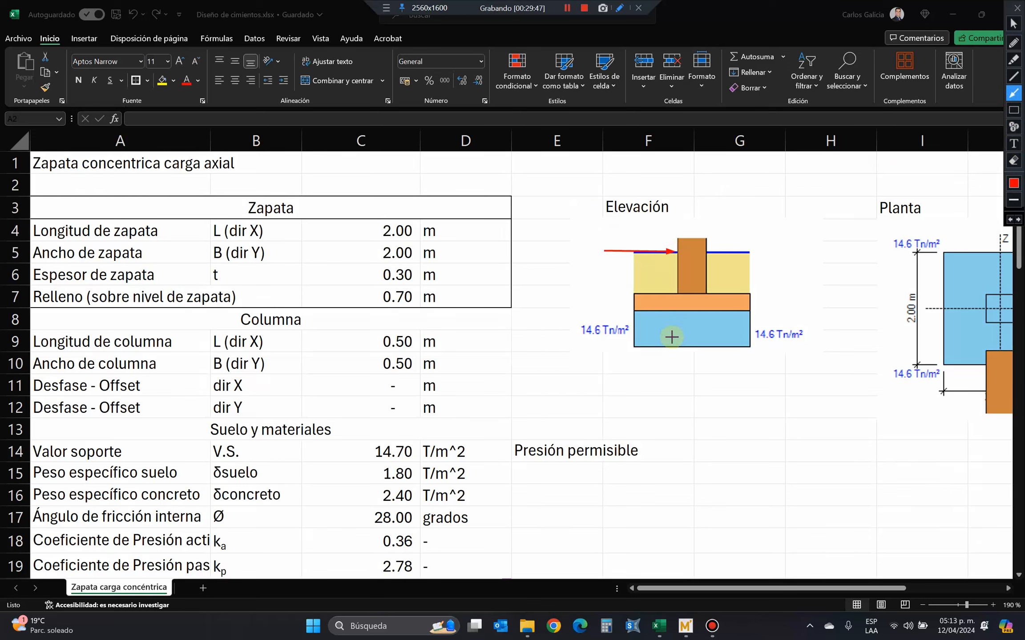
left_click(1014, 76)
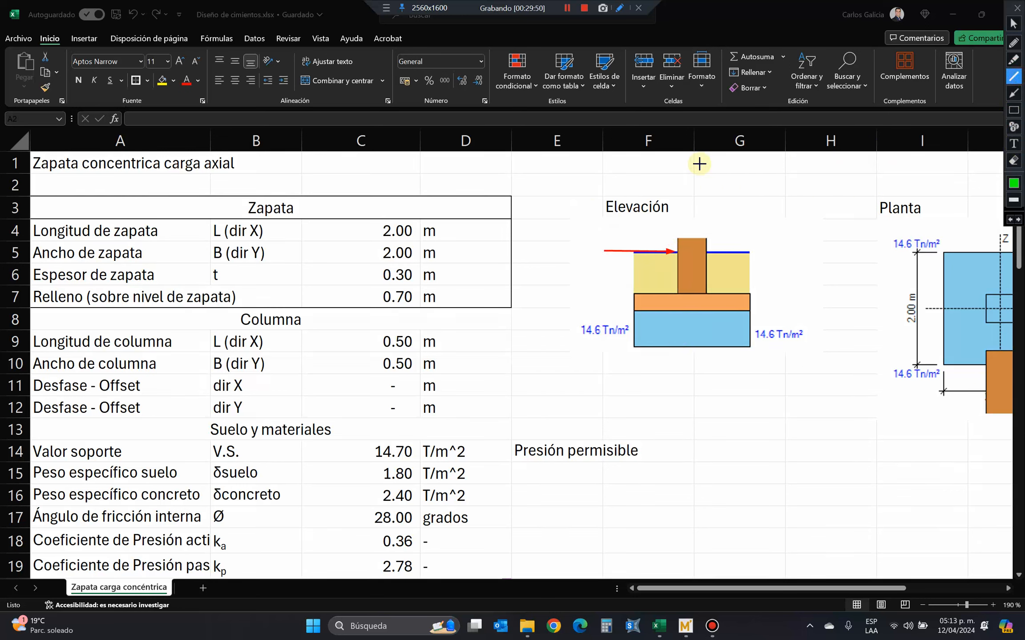
left_click_drag(698, 82, 690, 252)
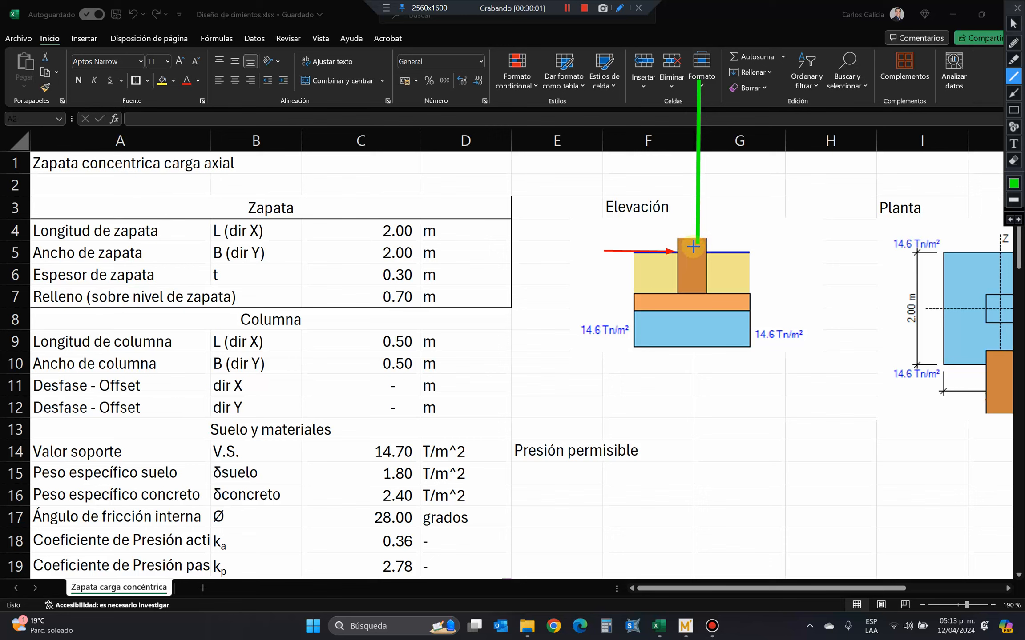
Draw a tall green rectangle beside the vertical line above the column, and remove it.
left_click(1014, 110)
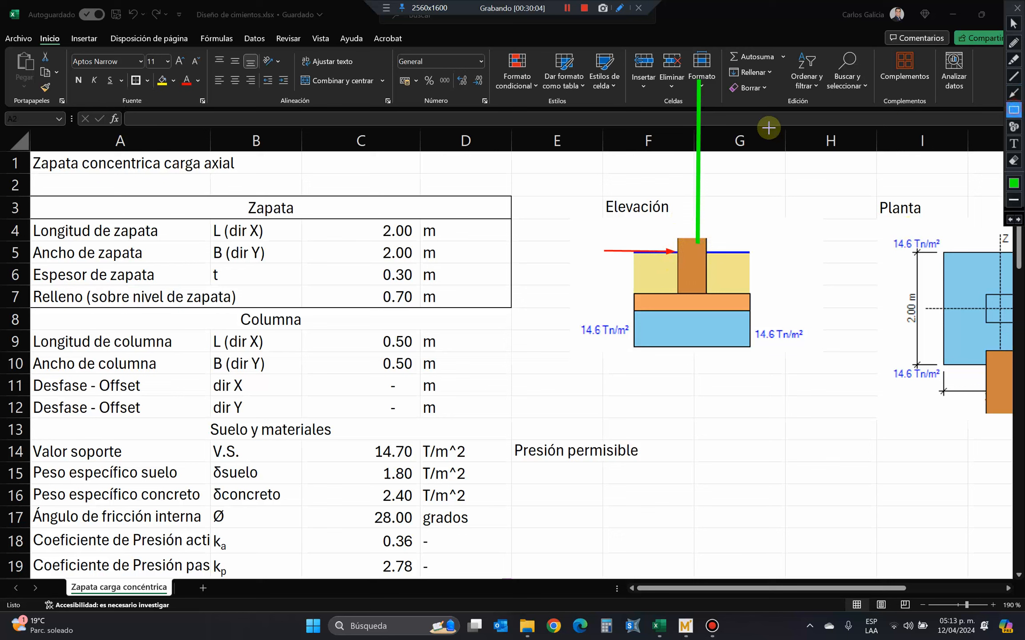
mouse_move(638, 90)
left_mouse_down()
mouse_move(692, 202)
mouse_move(693, 246)
left_mouse_up()
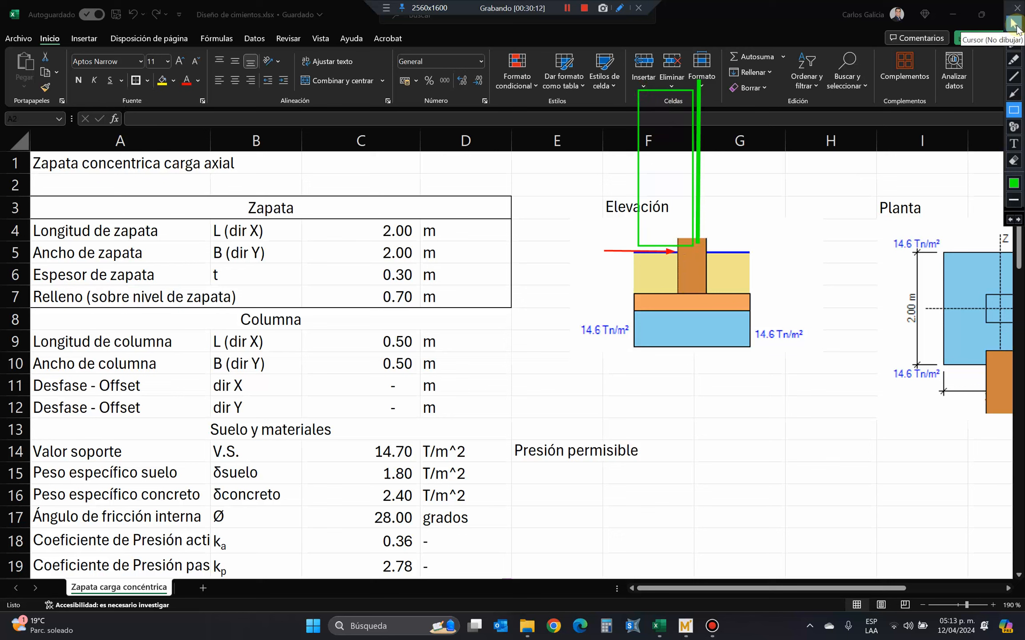
left_click(1015, 221)
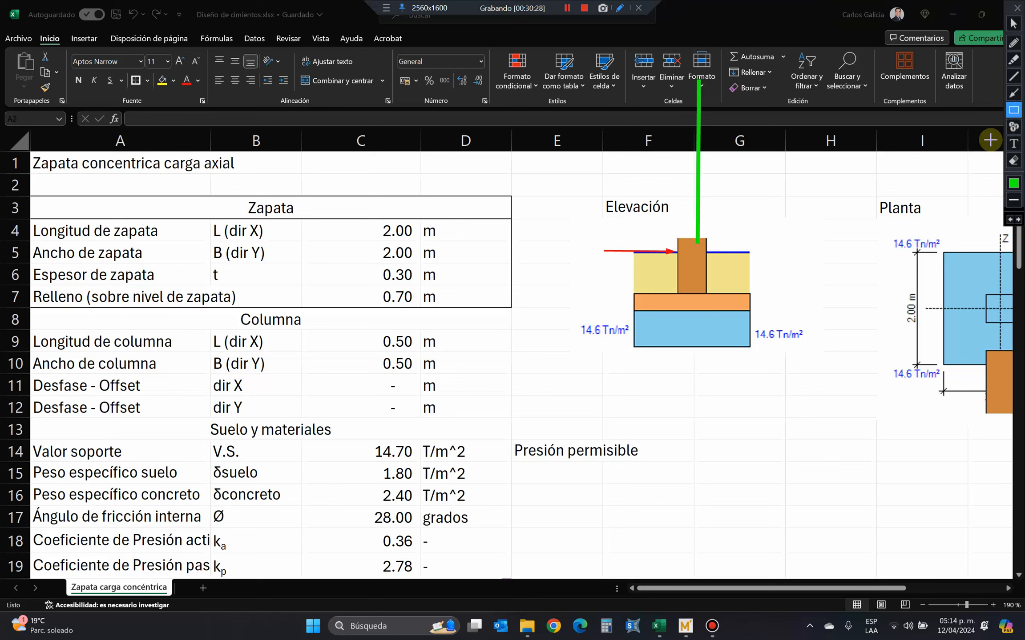
Draw a long green horizontal line below the Elevación drawing and a wide green rectangle just above that line.
left_click(1017, 75)
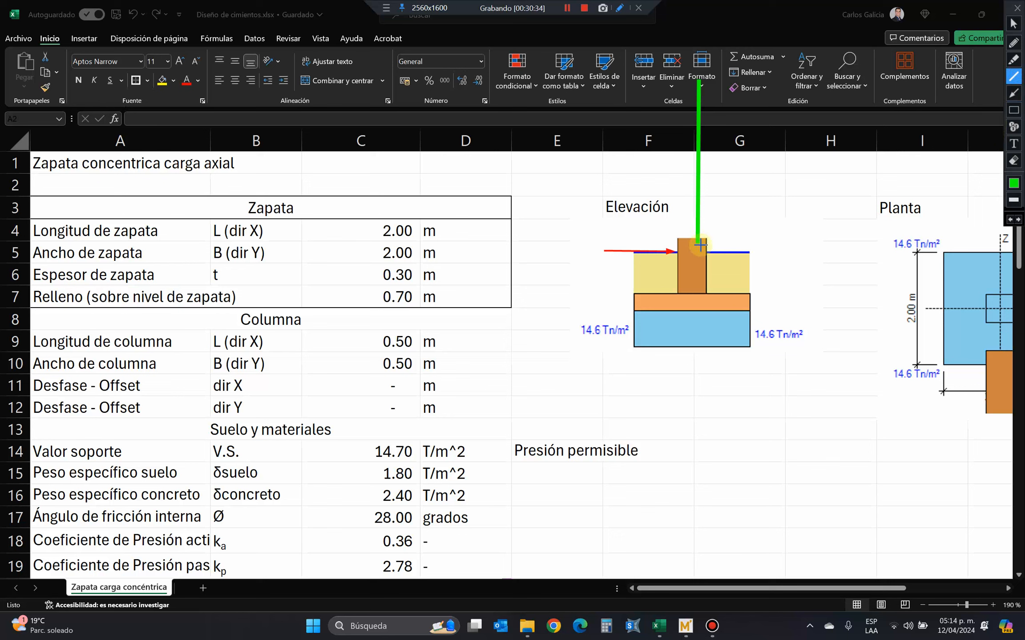
left_click_drag(564, 408, 912, 403)
left_click(1013, 110)
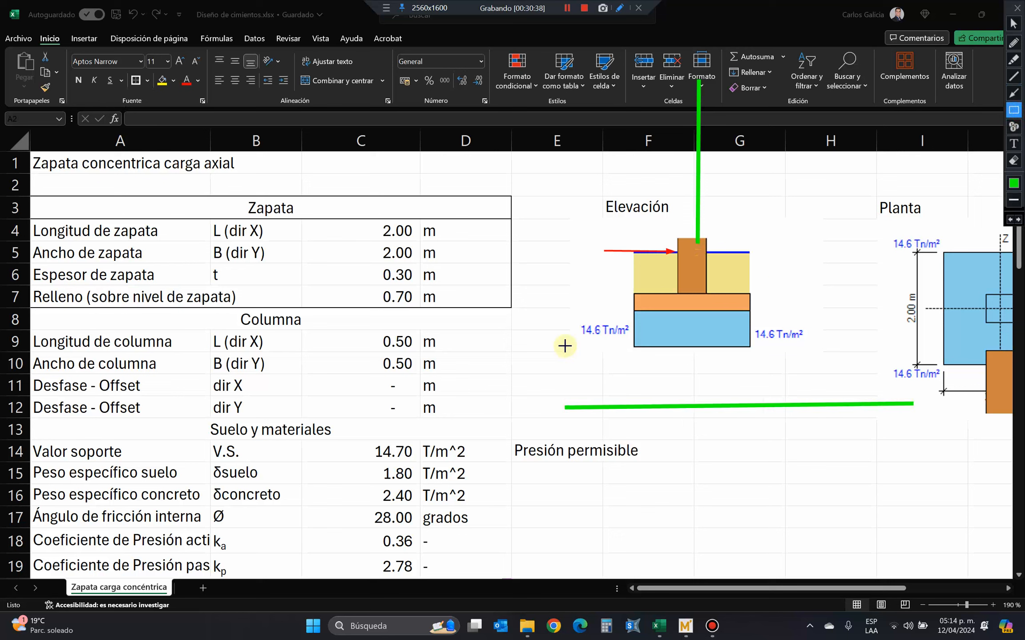
mouse_move(565, 346)
left_mouse_down()
mouse_move(762, 385)
mouse_move(922, 392)
left_mouse_up()
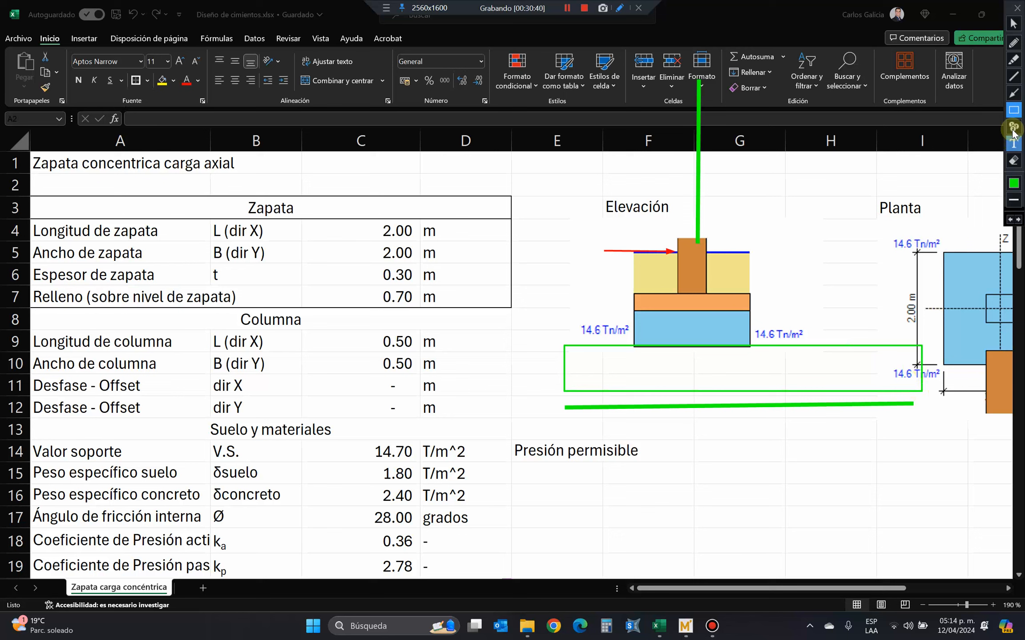
left_click(1013, 77)
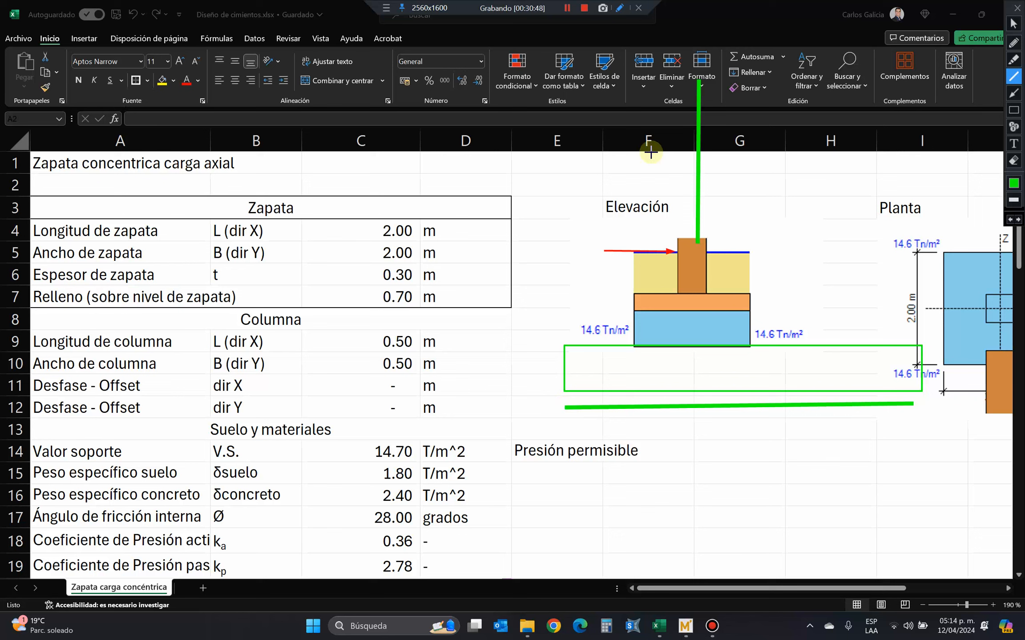
left_click(1014, 23)
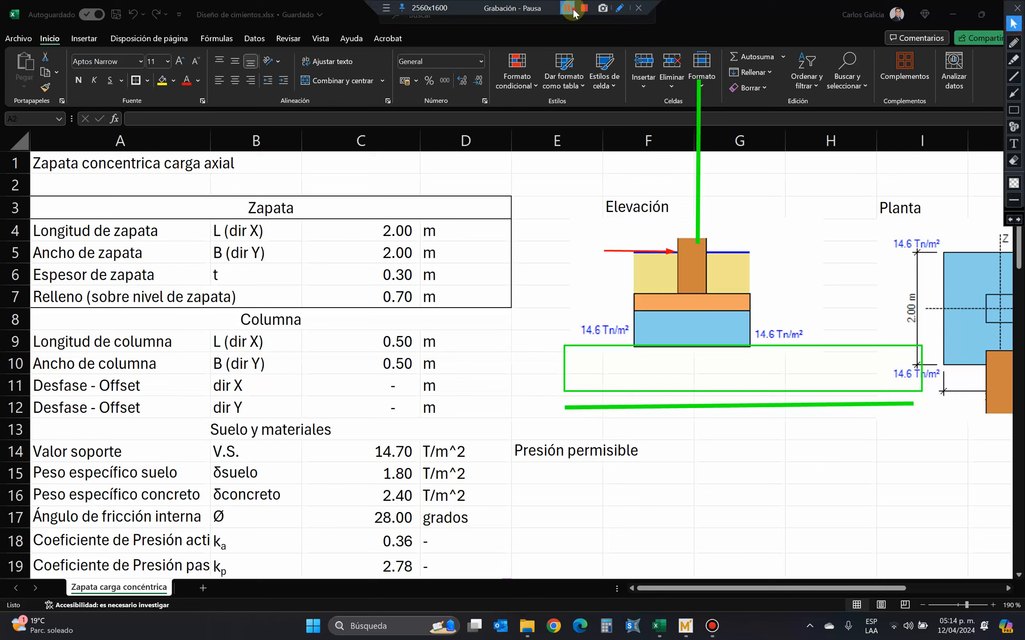
Sketch an orange moment diagram over the green beam line, with vertical ordinates at both ends and a curve sagging below midspan.
left_click(1015, 46)
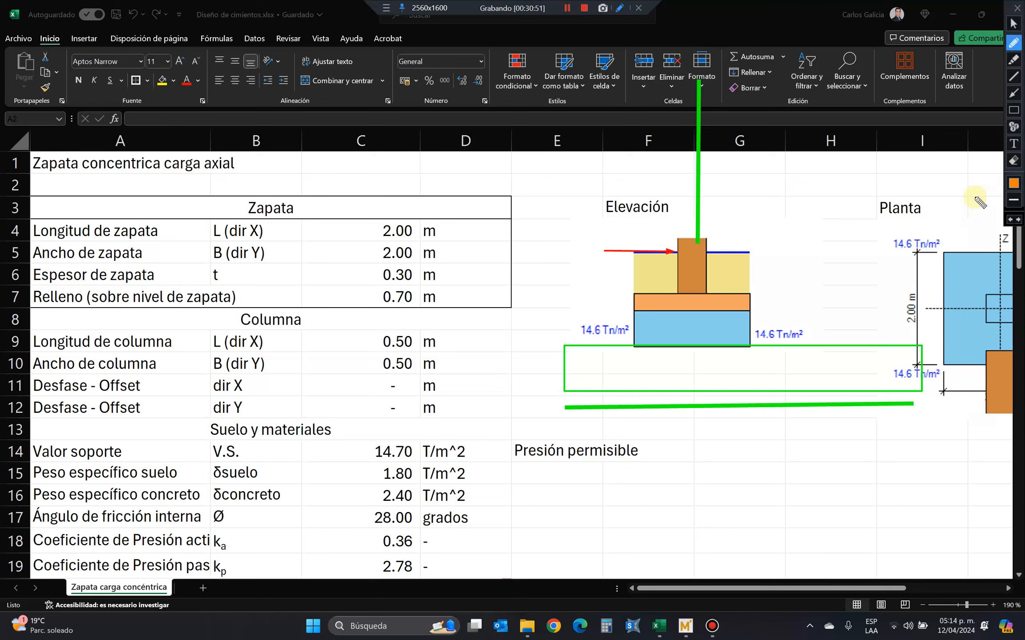
left_click_drag(569, 409, 570, 315)
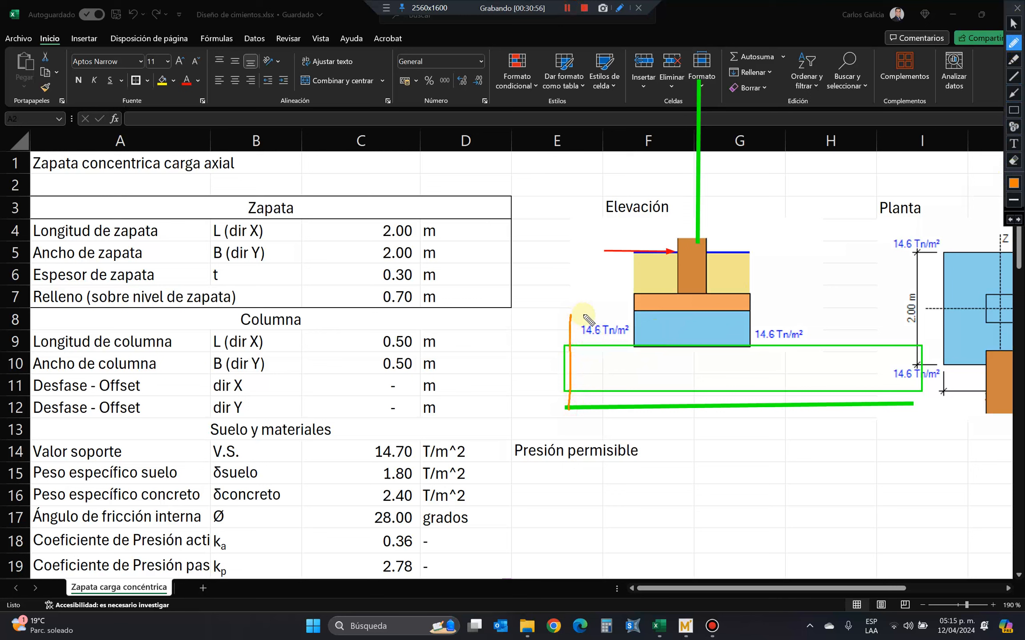
mouse_move(573, 314)
left_mouse_down()
mouse_move(670, 419)
mouse_move(783, 433)
mouse_move(897, 340)
mouse_move(909, 311)
mouse_move(912, 403)
left_mouse_up()
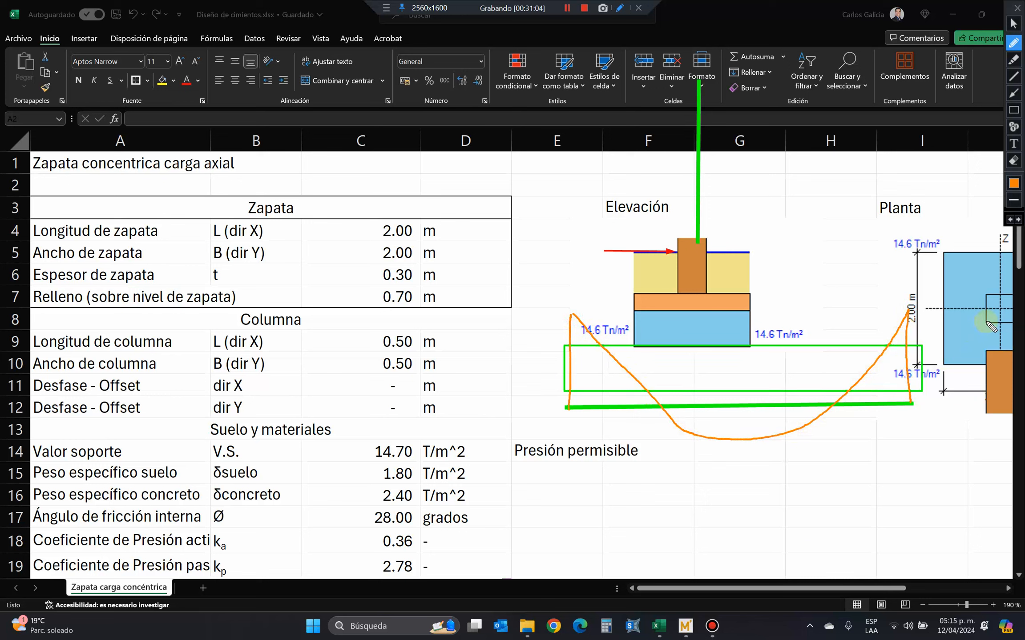
left_click(1015, 161)
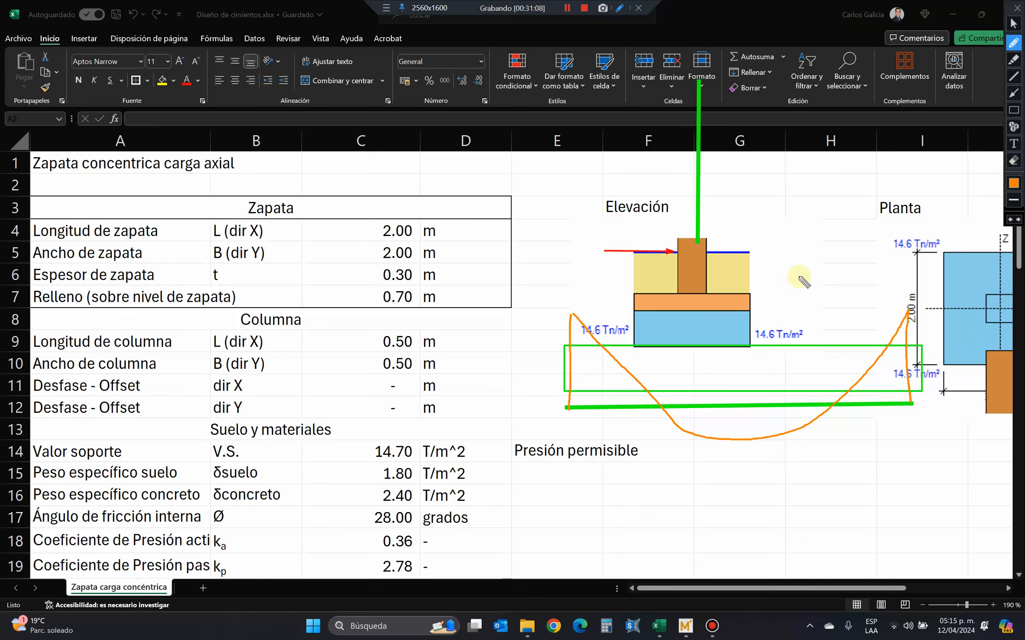
Draw a second green beam line across row 12 from column A to D, with a red downward load arrow at its middle.
left_click(1014, 76)
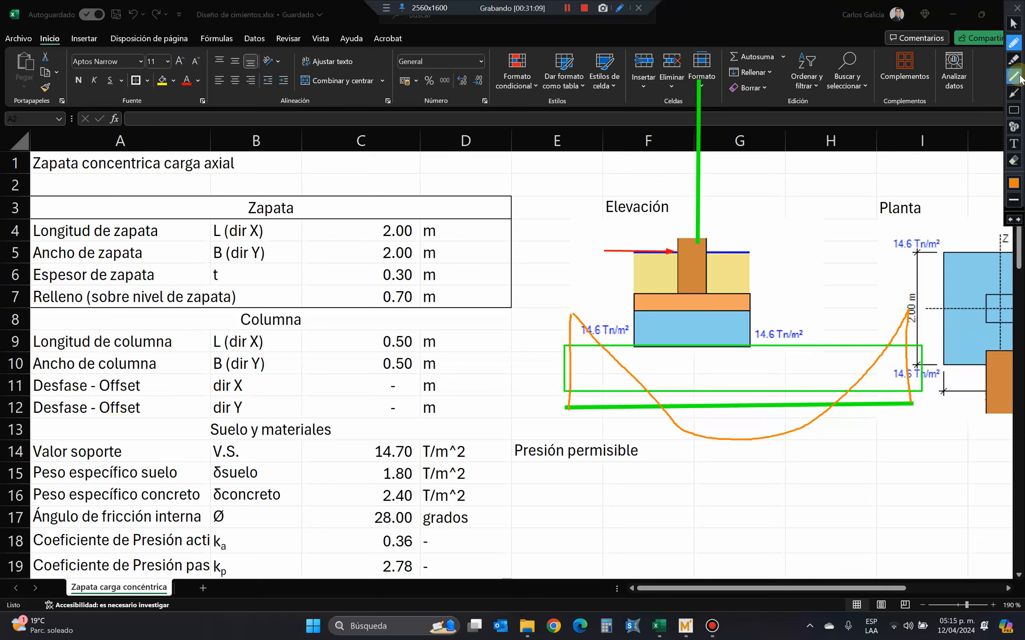
left_click_drag(71, 401, 478, 408)
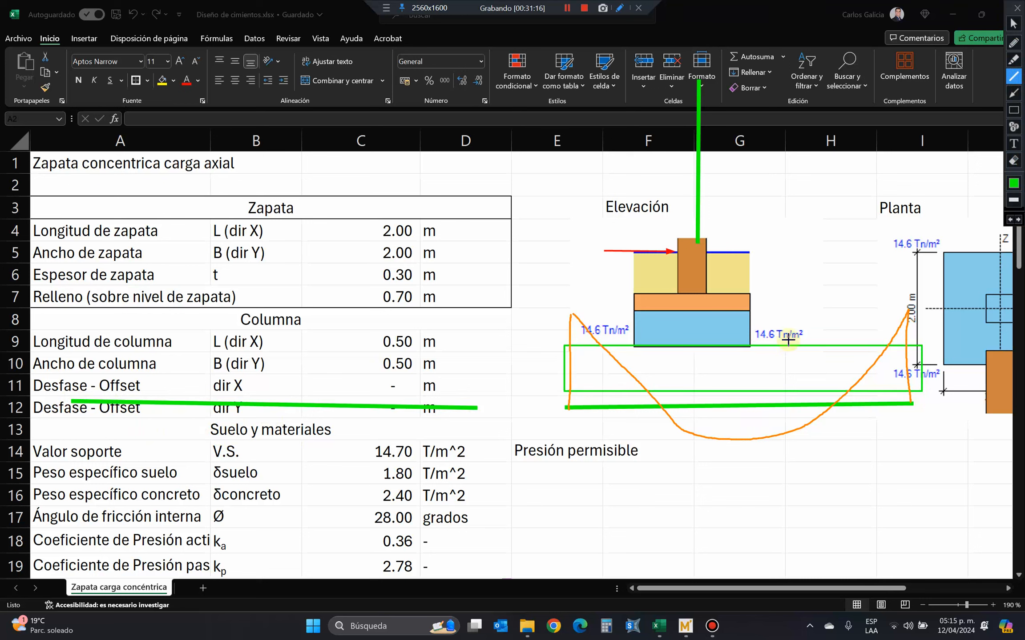
left_click(1016, 97)
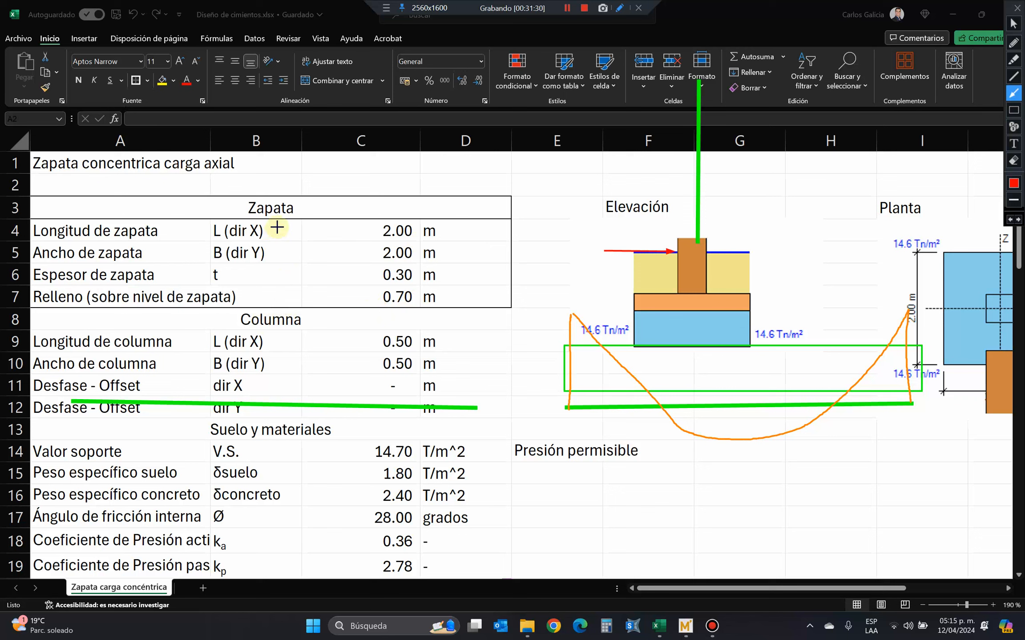
left_click_drag(277, 227, 280, 397)
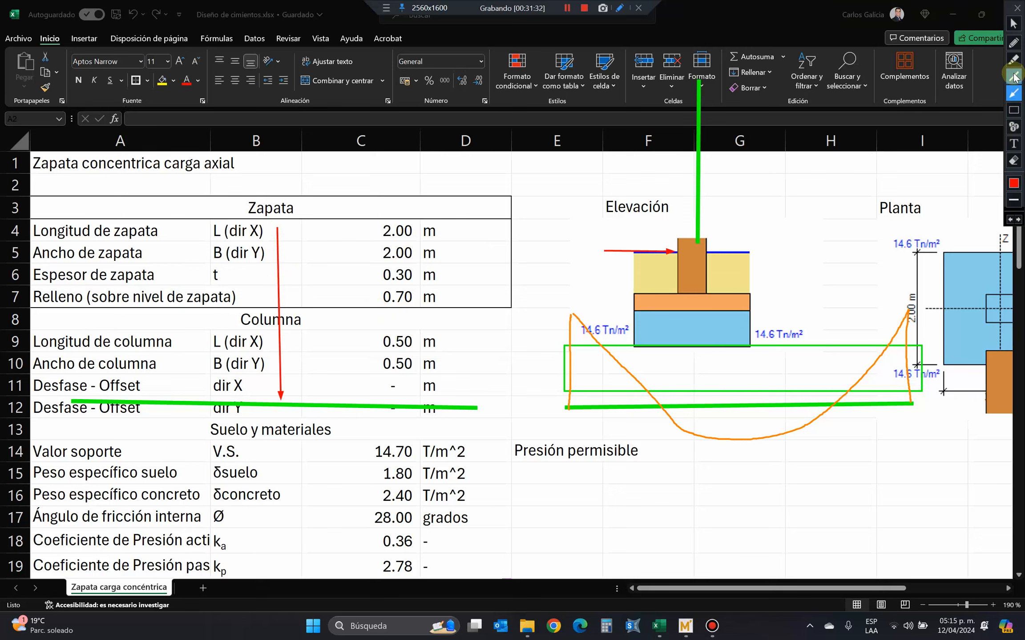
Sketch orange supports under the beam line in row 12: a triangle at its column A end and a circle at its column D end.
left_click(1013, 42)
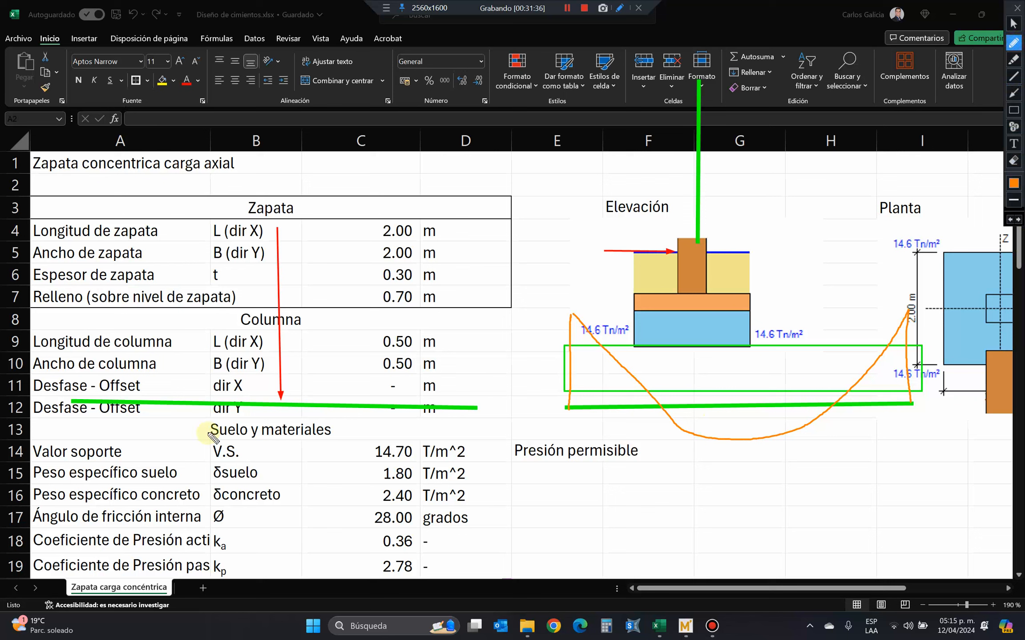
mouse_move(71, 406)
left_mouse_down()
mouse_move(67, 422)
mouse_move(73, 407)
left_mouse_up()
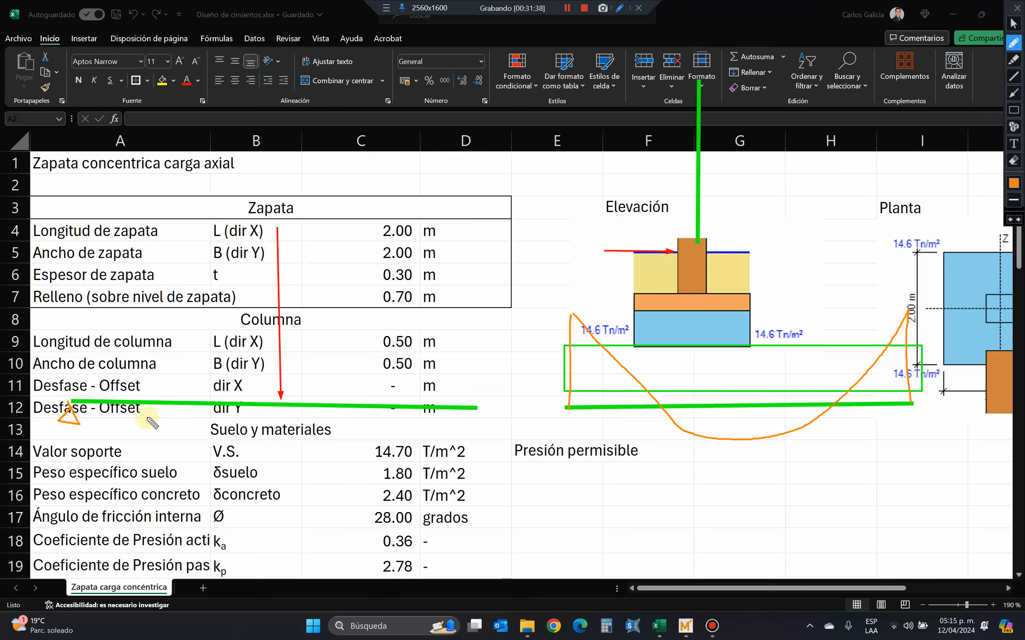
mouse_move(467, 415)
left_mouse_down()
mouse_move(460, 427)
mouse_move(470, 416)
left_mouse_up()
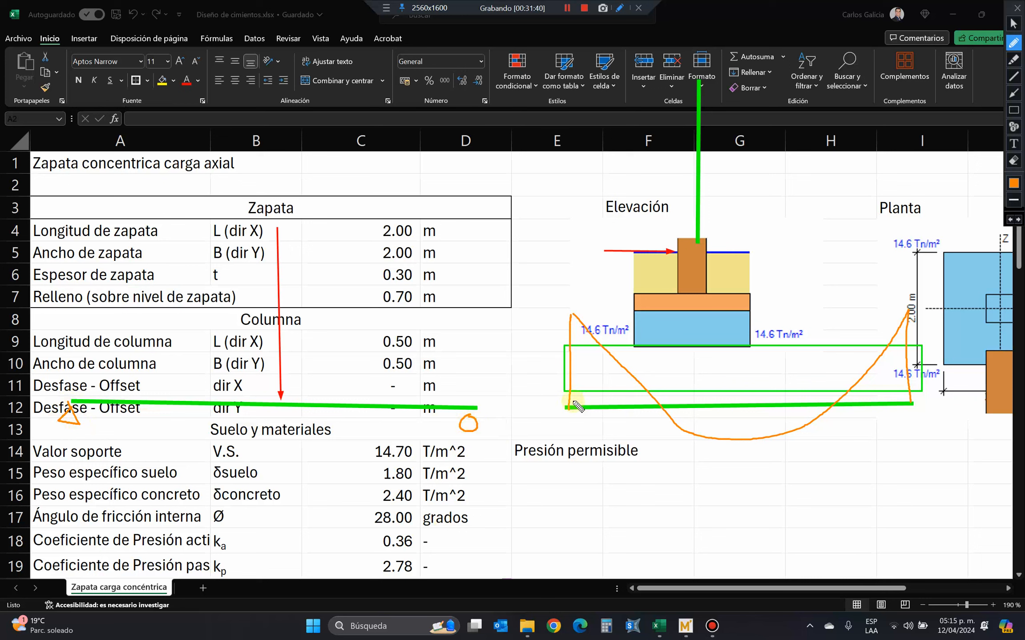
Sketch orange hatched fixed supports at both ends of the green beam line below the Elevación drawing.
mouse_move(566, 424)
left_mouse_down()
mouse_move(563, 404)
mouse_move(561, 428)
left_mouse_up()
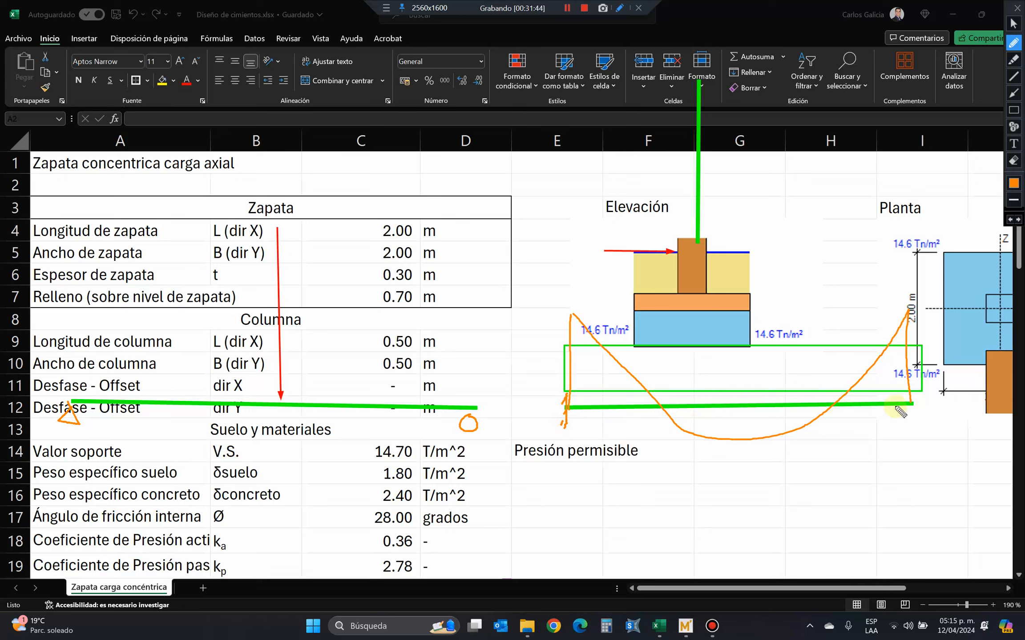
mouse_move(916, 413)
left_mouse_down()
mouse_move(912, 398)
mouse_move(915, 416)
mouse_move(920, 406)
left_mouse_up()
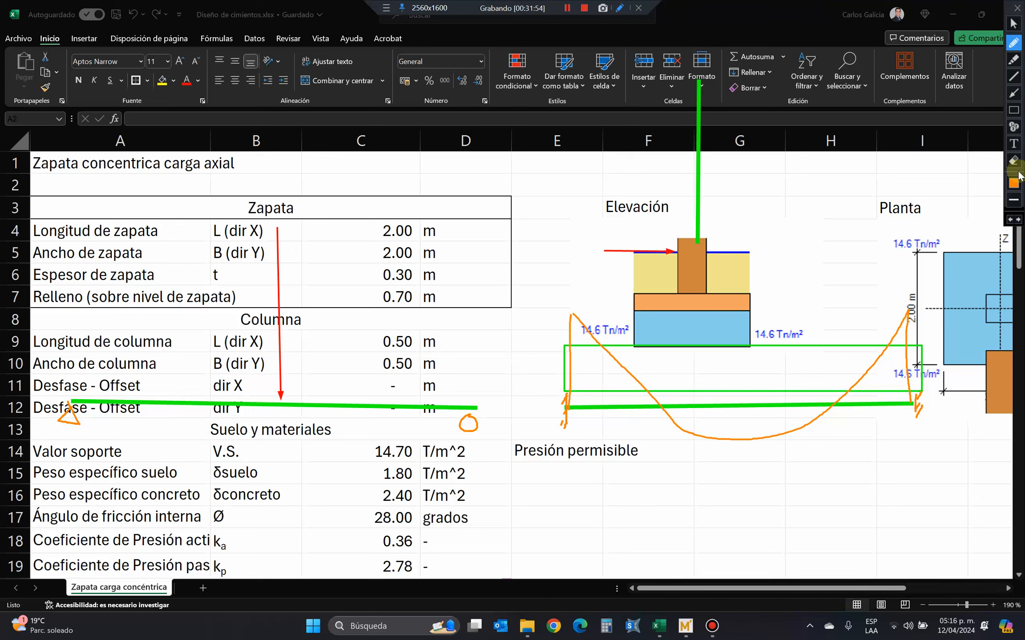
Draw a green stepped shear diagram over the row 12 beam, with upward reaction arrows at both supports and a drop at midspan.
left_click(1014, 77)
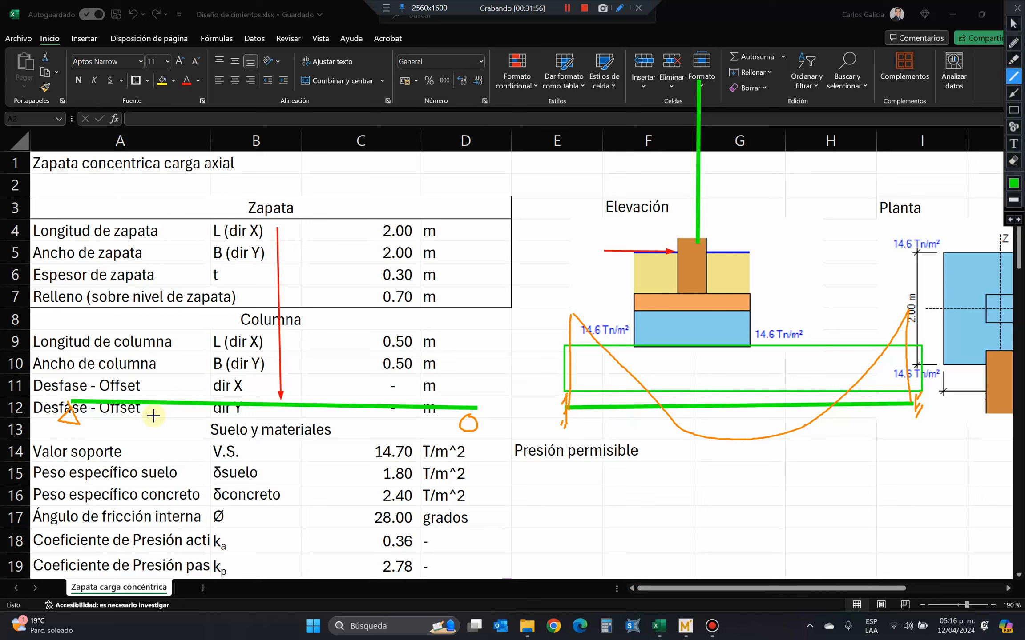
left_click_drag(70, 395, 68, 350)
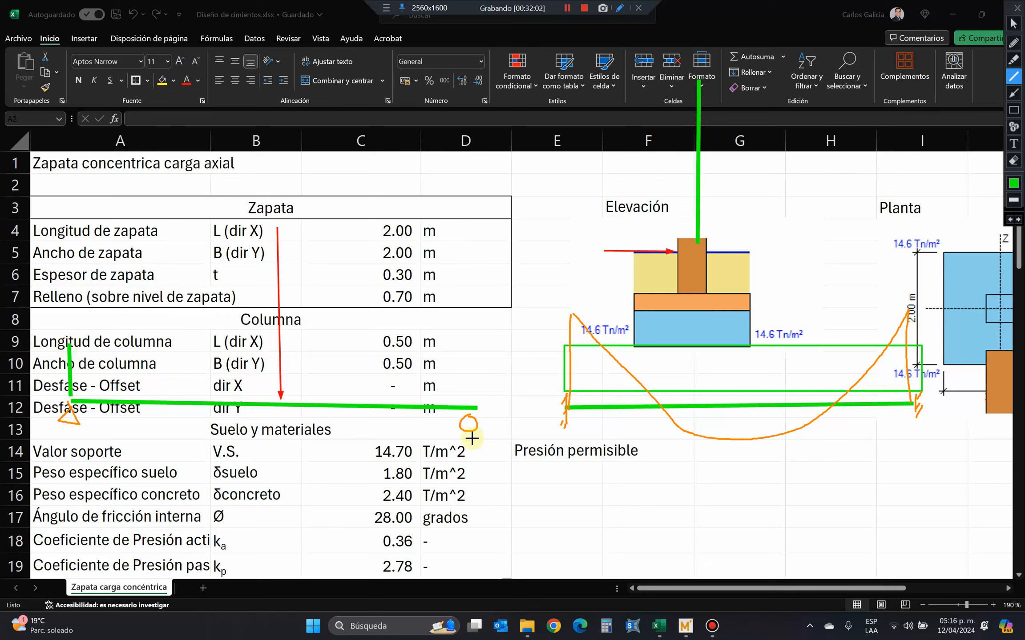
left_click_drag(469, 424, 474, 473)
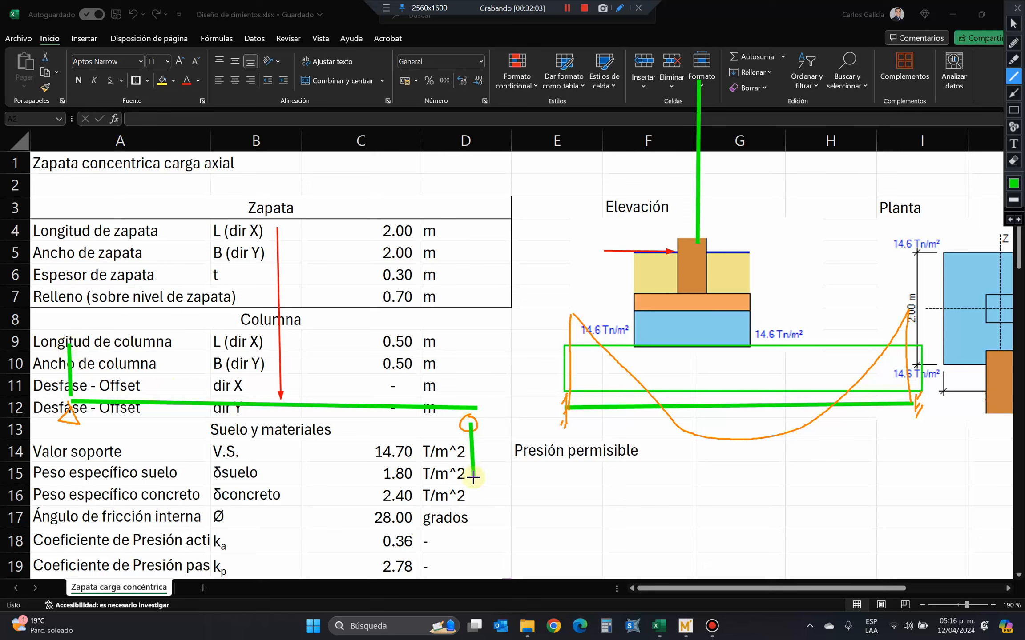
left_click_drag(466, 424, 464, 430)
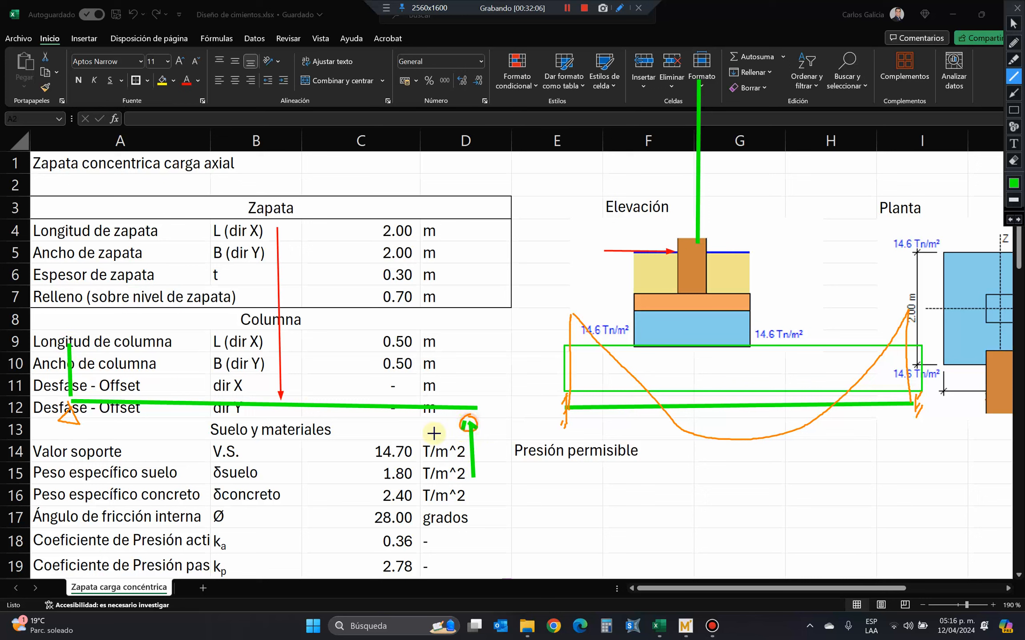
mouse_move(56, 357)
left_mouse_down()
mouse_move(65, 344)
mouse_move(80, 353)
mouse_move(294, 344)
mouse_move(278, 346)
mouse_move(277, 478)
mouse_move(472, 478)
left_mouse_up()
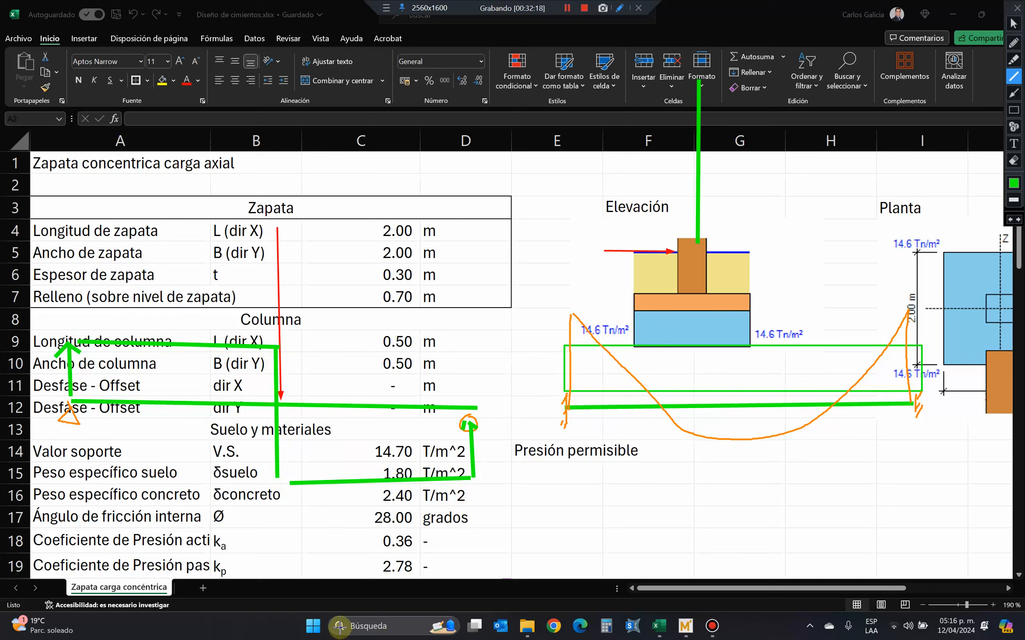
Set the annotation line colour to orange and clear all drawn annotations from the sheet.
left_click(1014, 182)
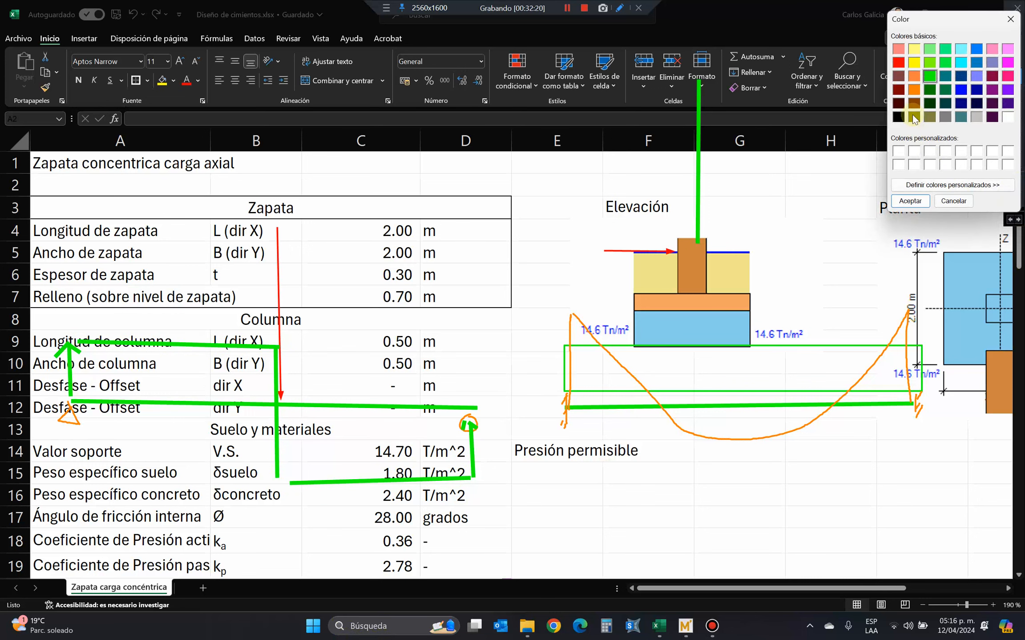
left_click(914, 89)
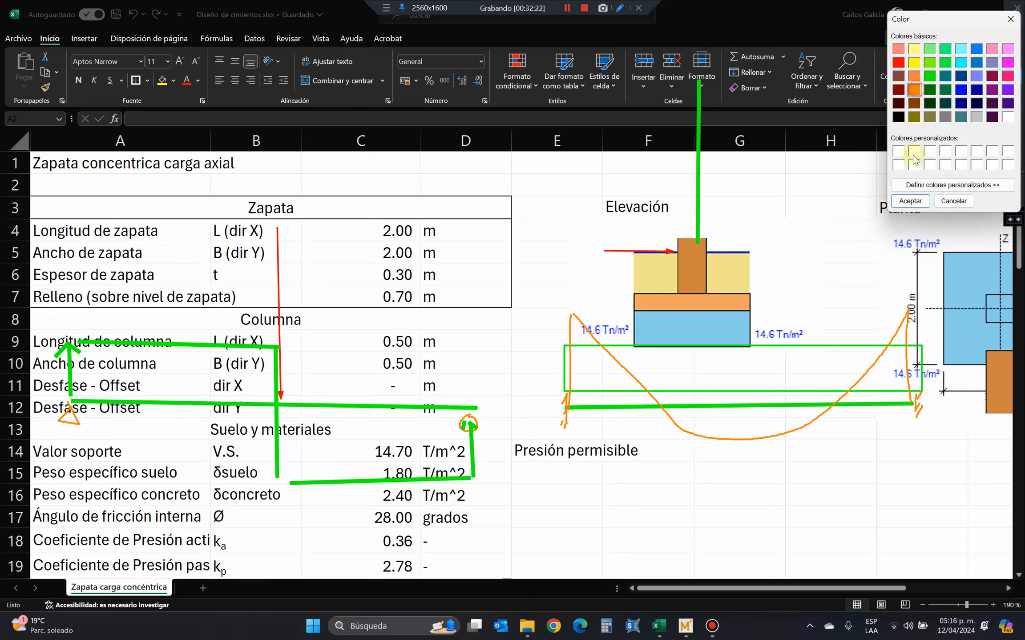
left_click(910, 201)
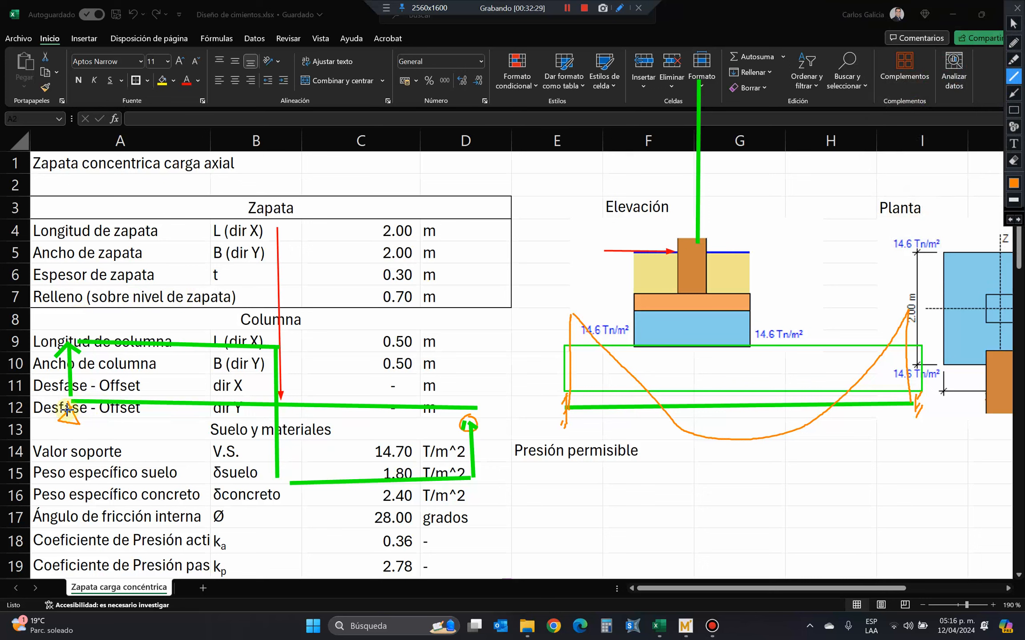
left_click(1014, 24)
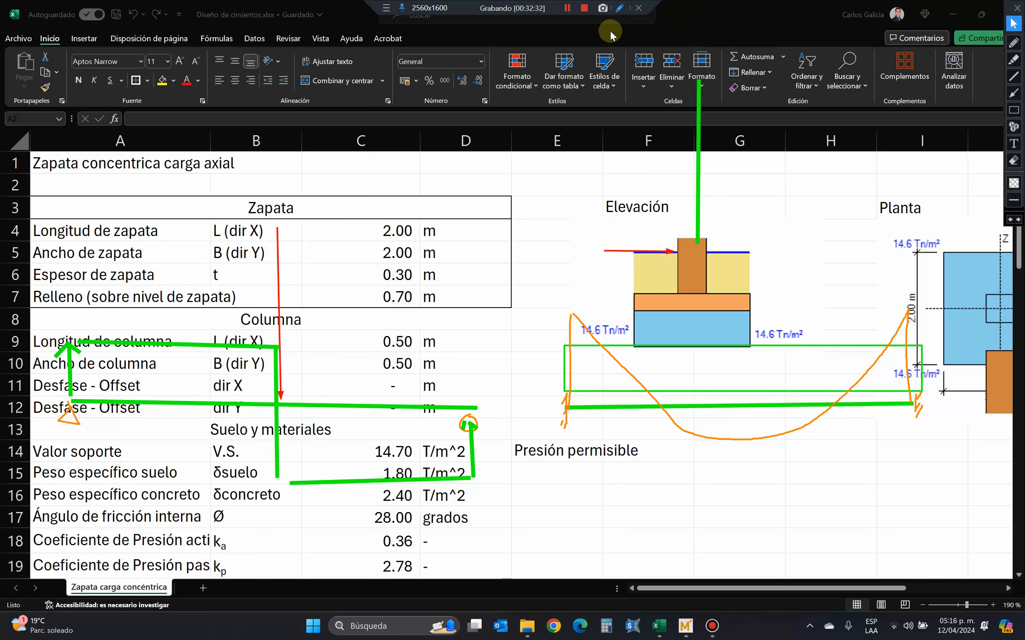
left_click(567, 8)
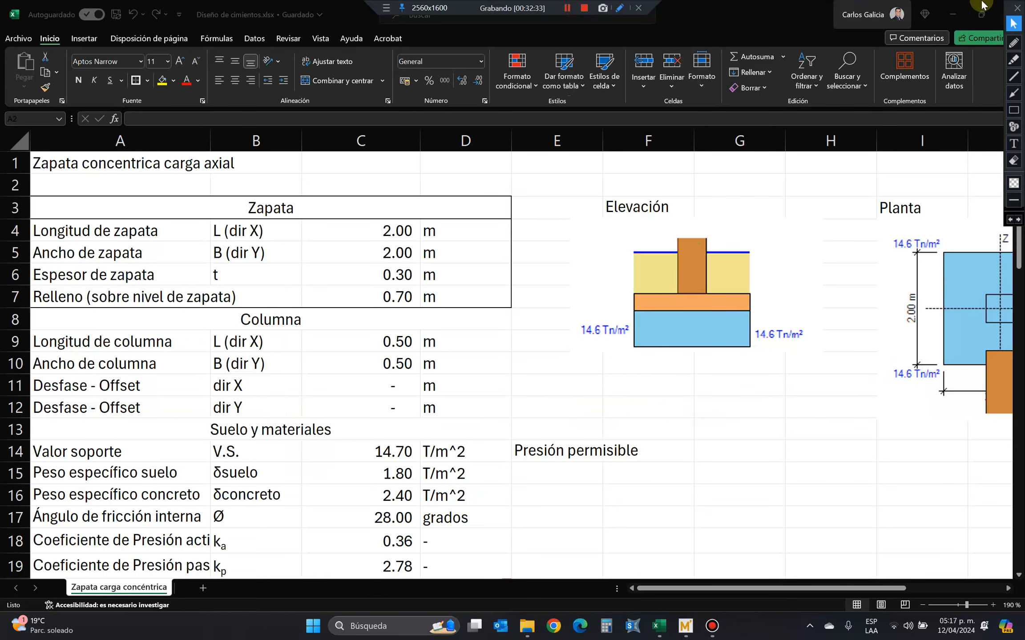
Draw a red horizontal load arrow toward the Elevación column at ground level, and mark the column base and fill height in orange.
left_click(1014, 93)
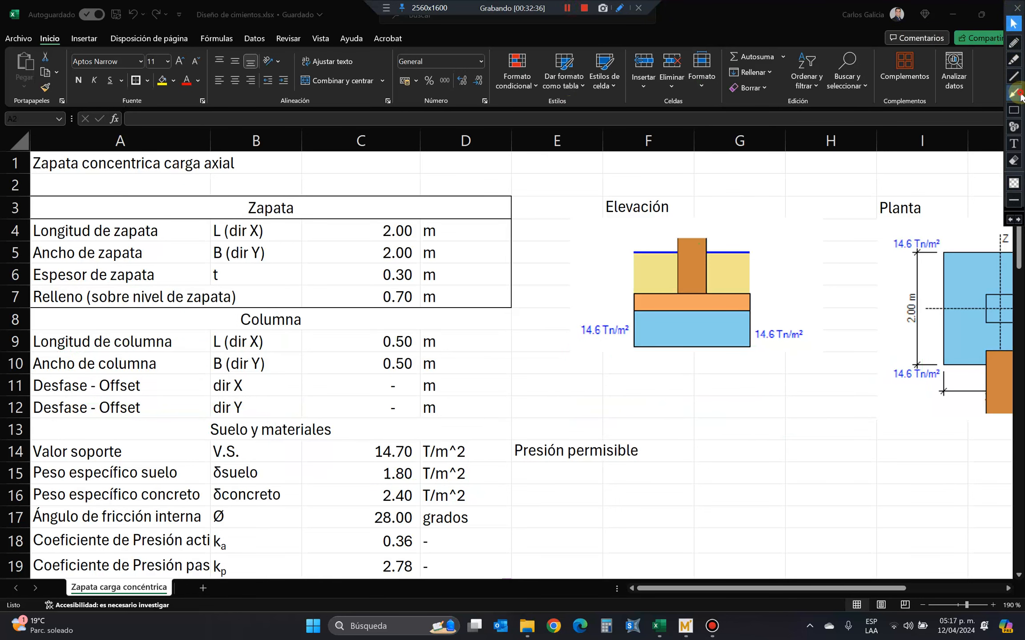
left_click_drag(583, 252, 671, 252)
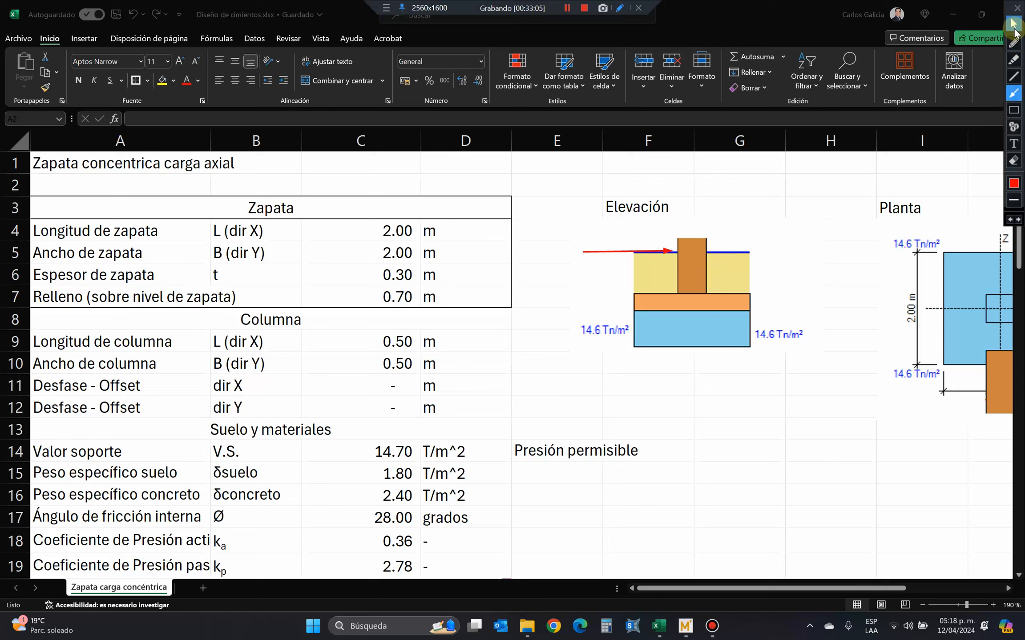
left_click(1015, 43)
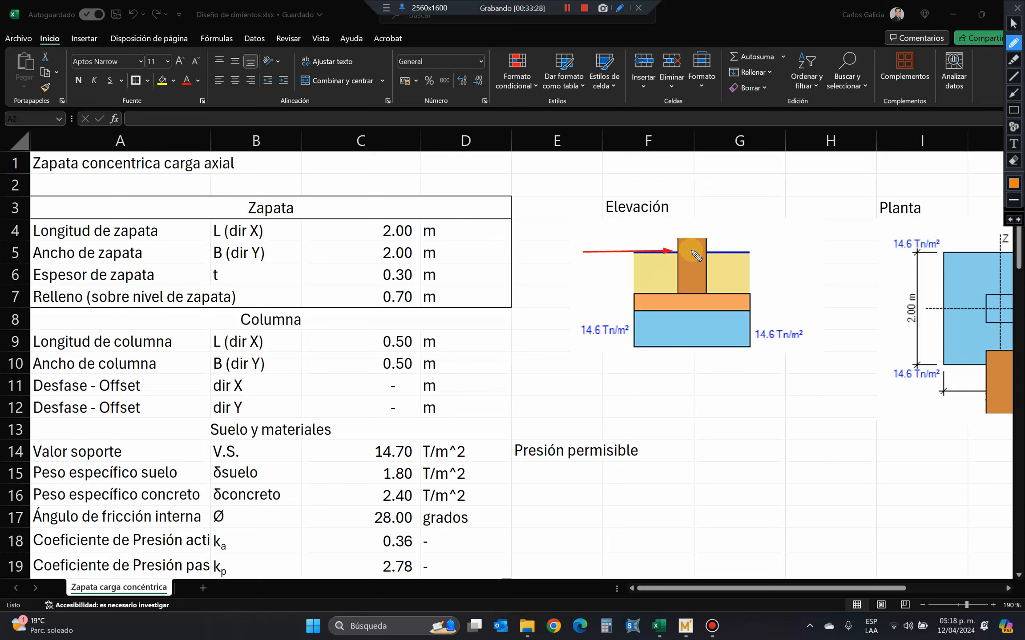
left_click_drag(689, 291, 697, 291)
mouse_move(744, 250)
left_mouse_down()
mouse_move(755, 251)
mouse_move(761, 291)
mouse_move(759, 261)
mouse_move(752, 297)
left_mouse_up()
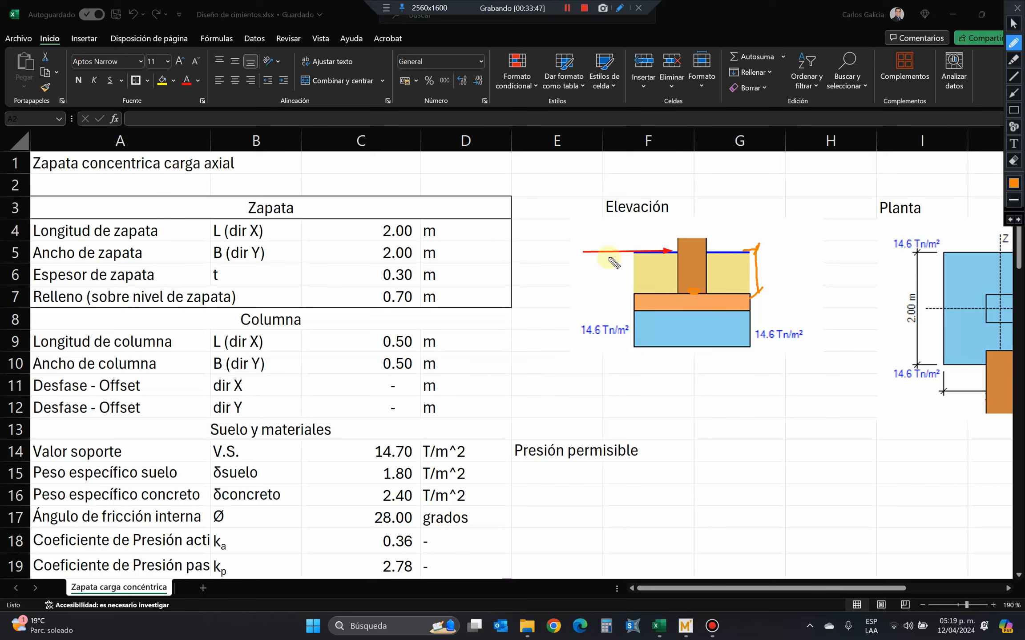
left_click_drag(633, 287, 644, 289)
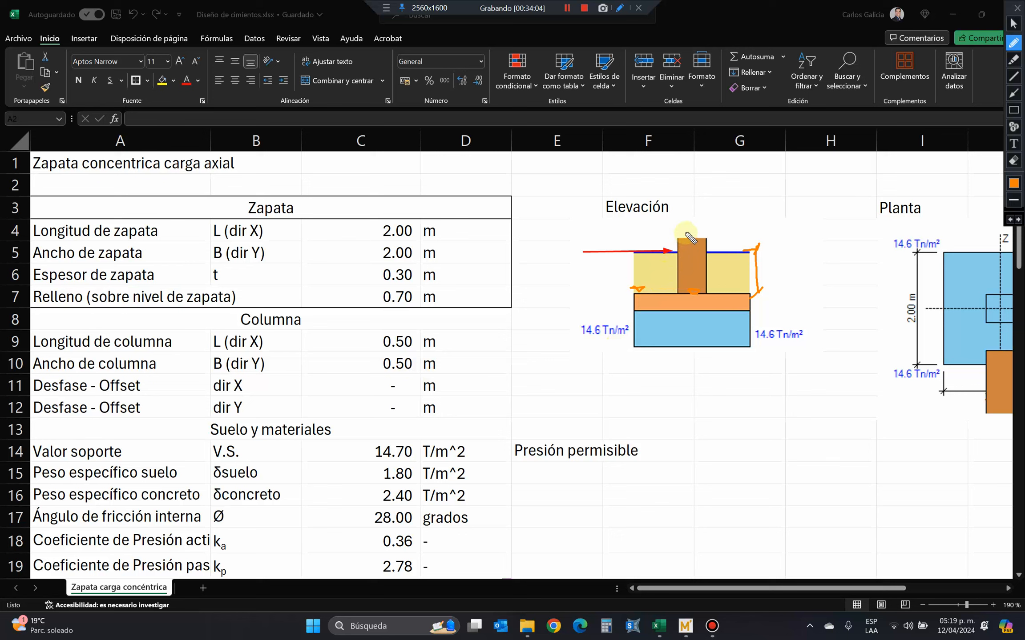
Annotate the Elevación column in orange with letters b and B beside it, a label above the load arrow, and a clockwise moment arrow over its top.
mouse_move(711, 229)
left_mouse_down()
mouse_move(723, 238)
mouse_move(686, 255)
mouse_move(699, 255)
mouse_move(716, 290)
left_mouse_up()
left_click(694, 294)
mouse_move(710, 281)
left_mouse_down()
mouse_move(725, 281)
mouse_move(717, 292)
left_mouse_up()
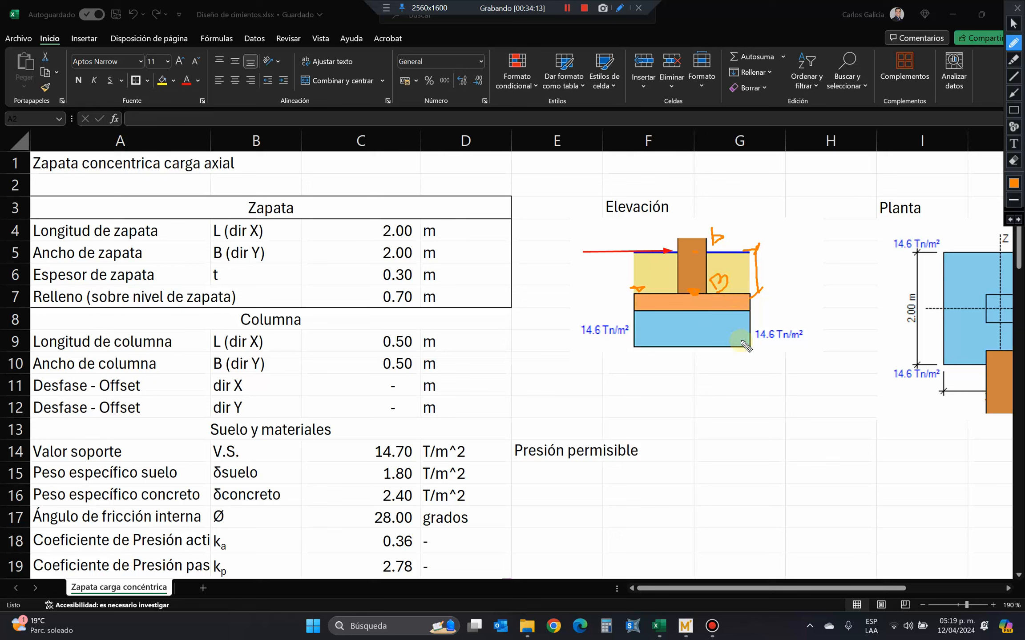
left_click_drag(616, 239, 600, 252)
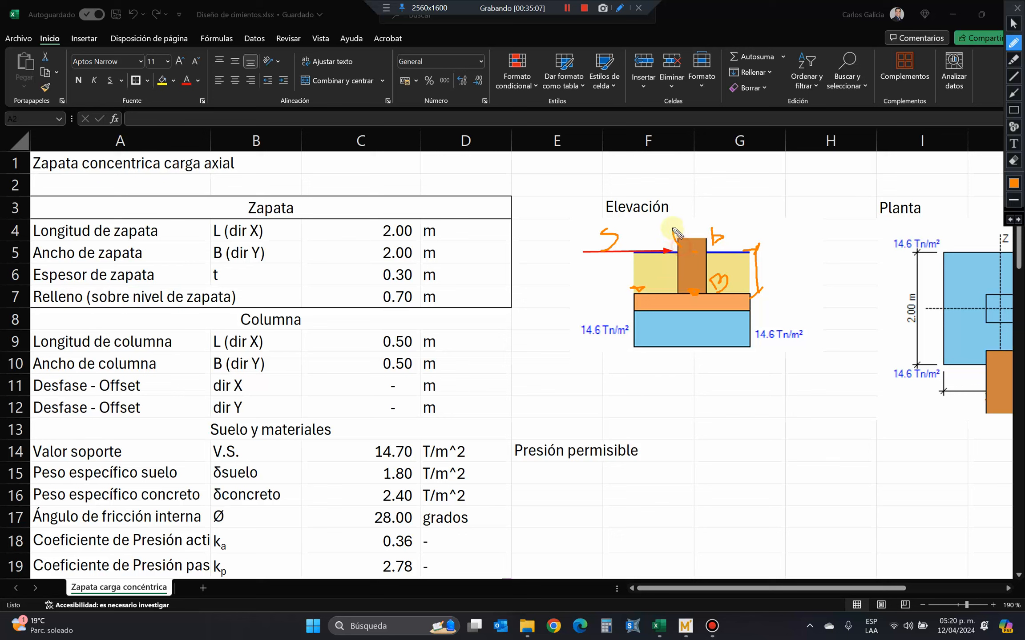
left_click_drag(673, 231, 733, 219)
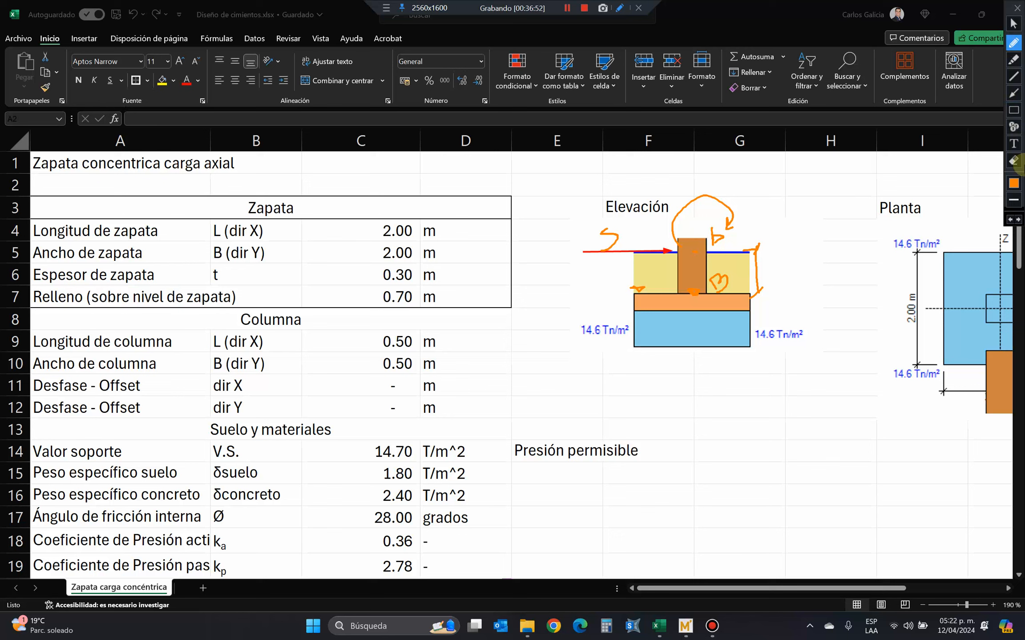
Clear all annotations from the sheet and review the applied loads, corner pressures and sliding check sections.
left_click(1014, 162)
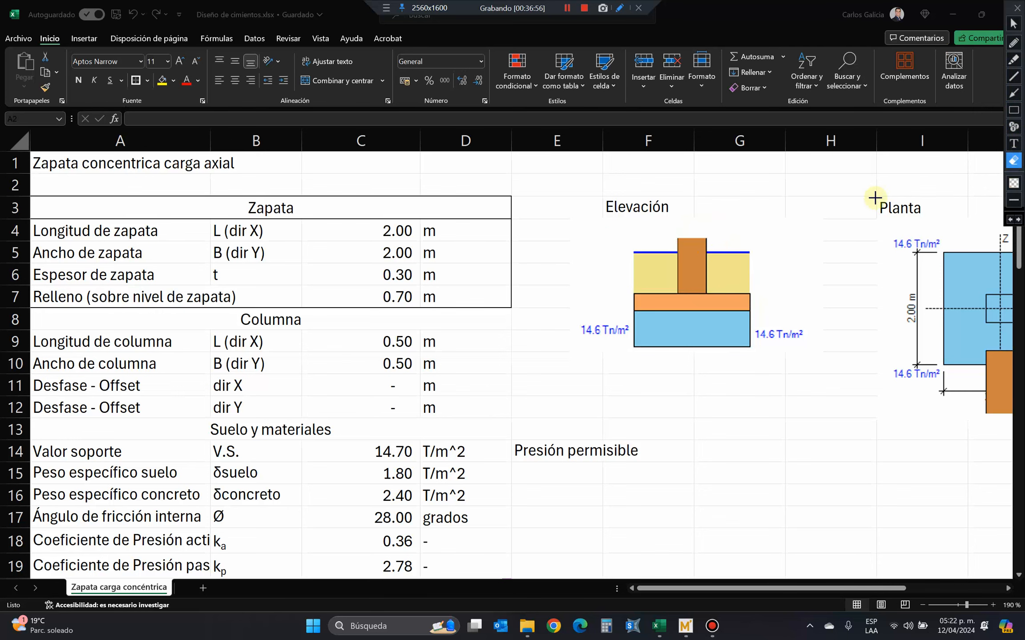
left_click(1013, 24)
scroll(694, 272, "down", 6)
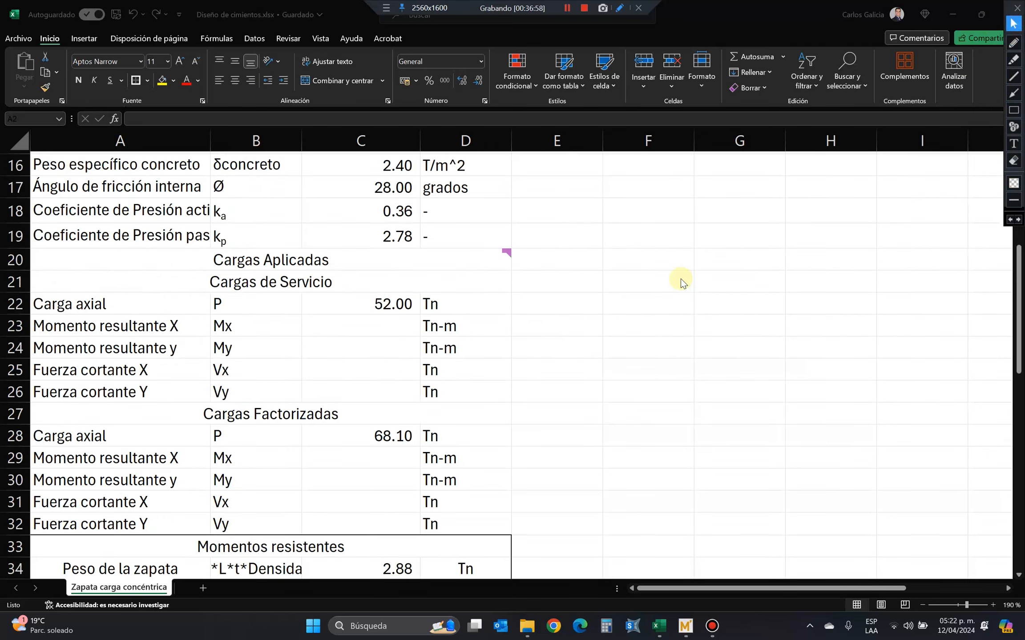
scroll(665, 288, "down", 10)
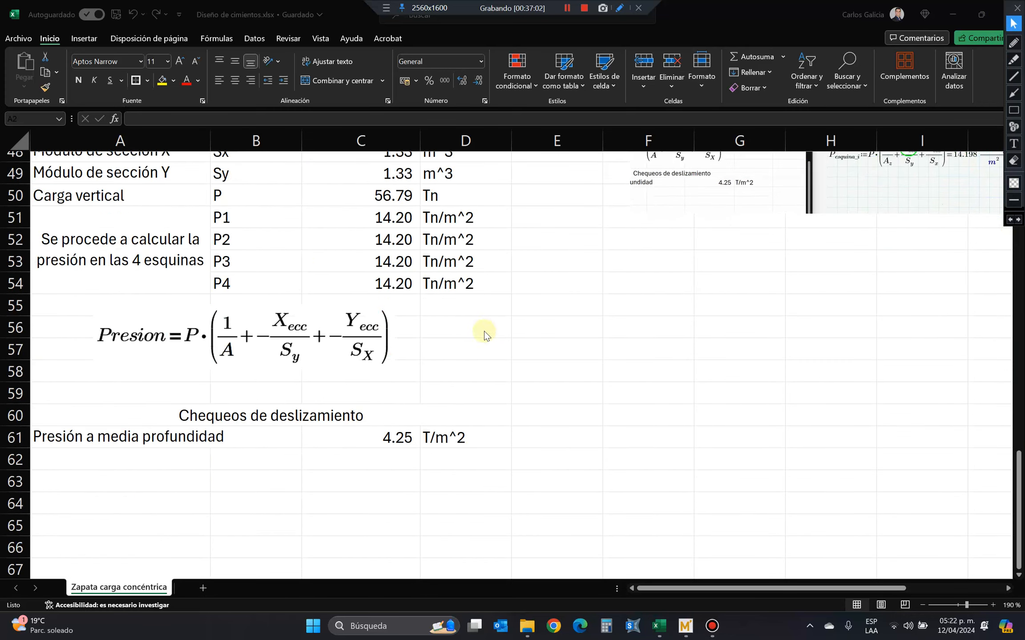
scroll(441, 337, "down", 1)
scroll(440, 338, "up", 2)
scroll(440, 339, "down", 1)
scroll(440, 338, "up", 16)
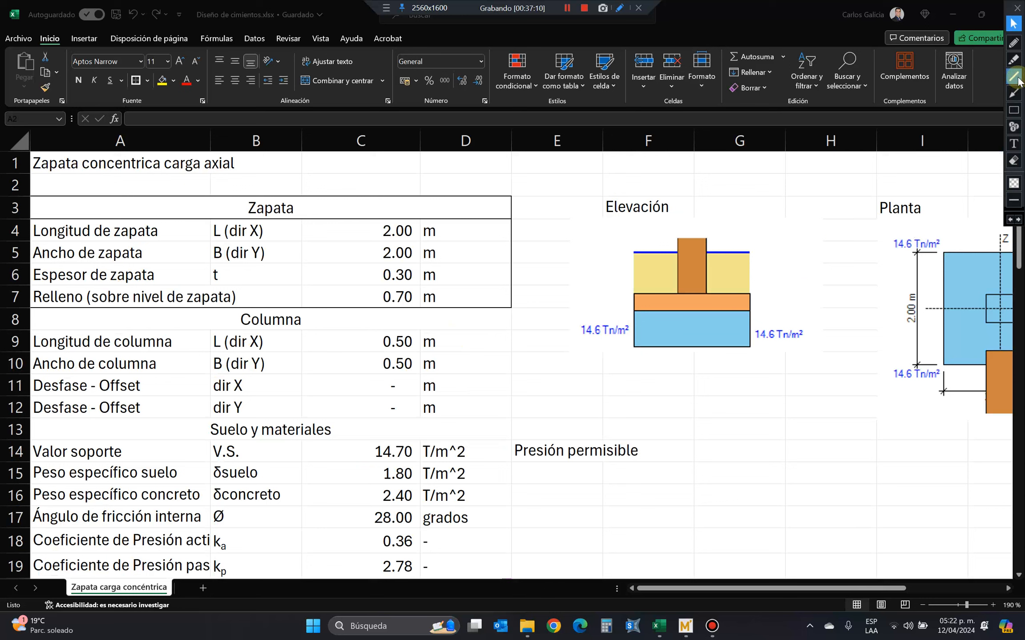
Sketch an orange moment arc over the top of the Elevación column and a red horizontal load arrow pointing toward it at ground level.
left_click(1013, 44)
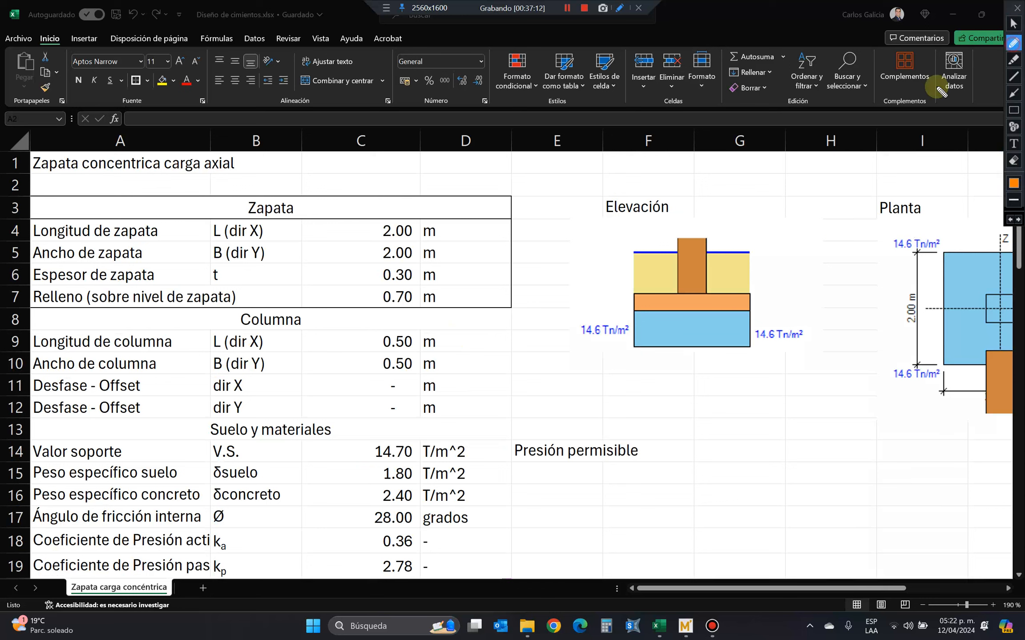
mouse_move(678, 259)
left_mouse_down()
mouse_move(677, 228)
mouse_move(710, 244)
mouse_move(706, 252)
left_mouse_up()
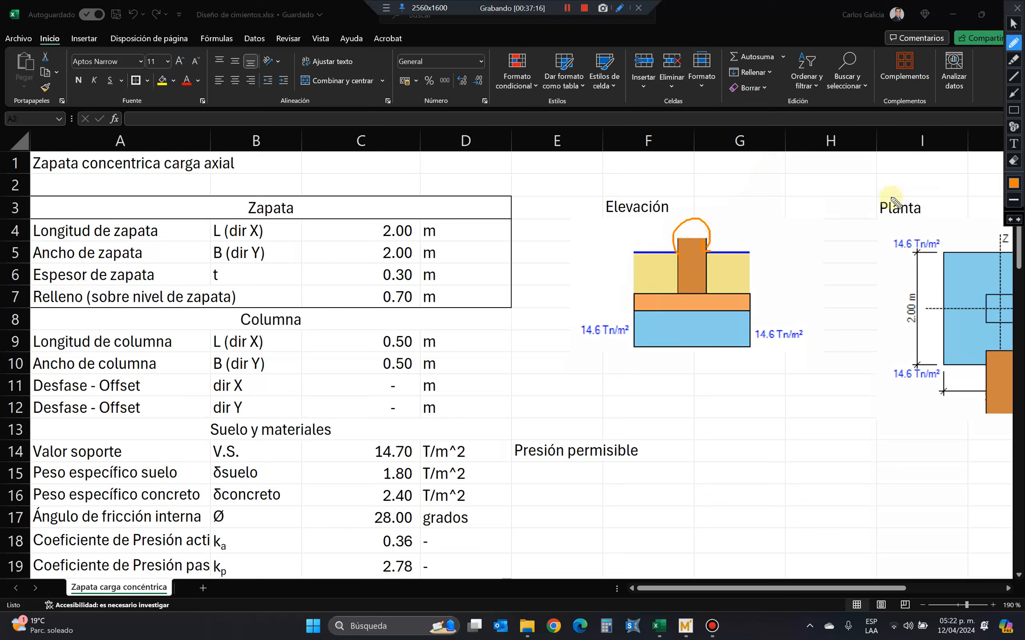
left_click(1013, 93)
left_click_drag(590, 250, 652, 252)
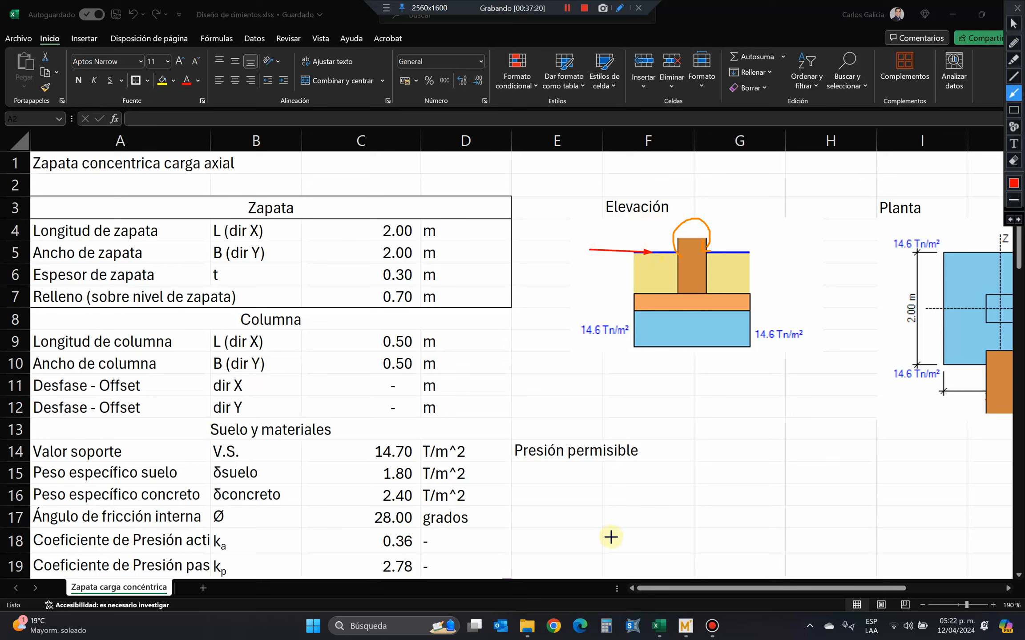
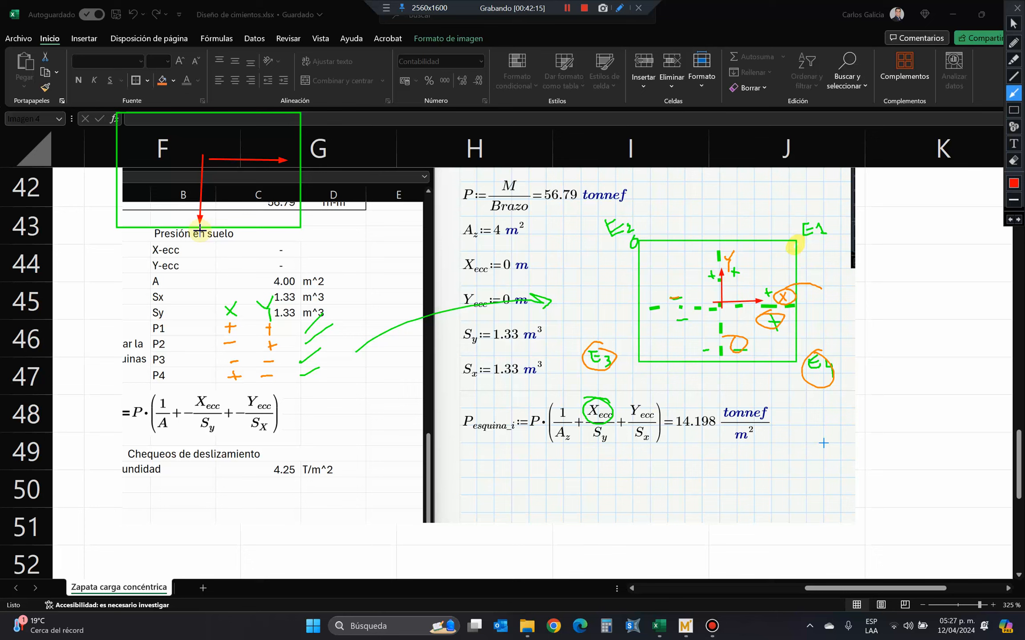
Draw orange coordinate axes beside the green rectangle and label the vertical axis Y and the horizontal axis X.
left_click(1014, 43)
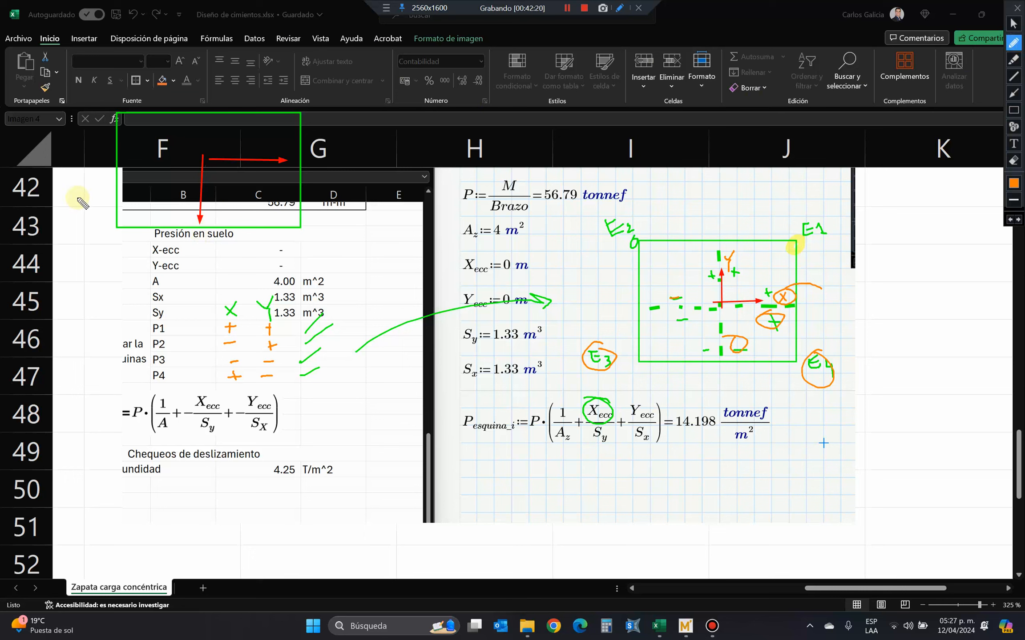
mouse_move(79, 187)
left_mouse_down()
mouse_move(81, 263)
mouse_move(143, 267)
mouse_move(132, 269)
mouse_move(77, 182)
mouse_move(92, 193)
left_mouse_up()
mouse_move(167, 259)
left_mouse_down()
mouse_move(186, 267)
mouse_move(172, 272)
left_mouse_up()
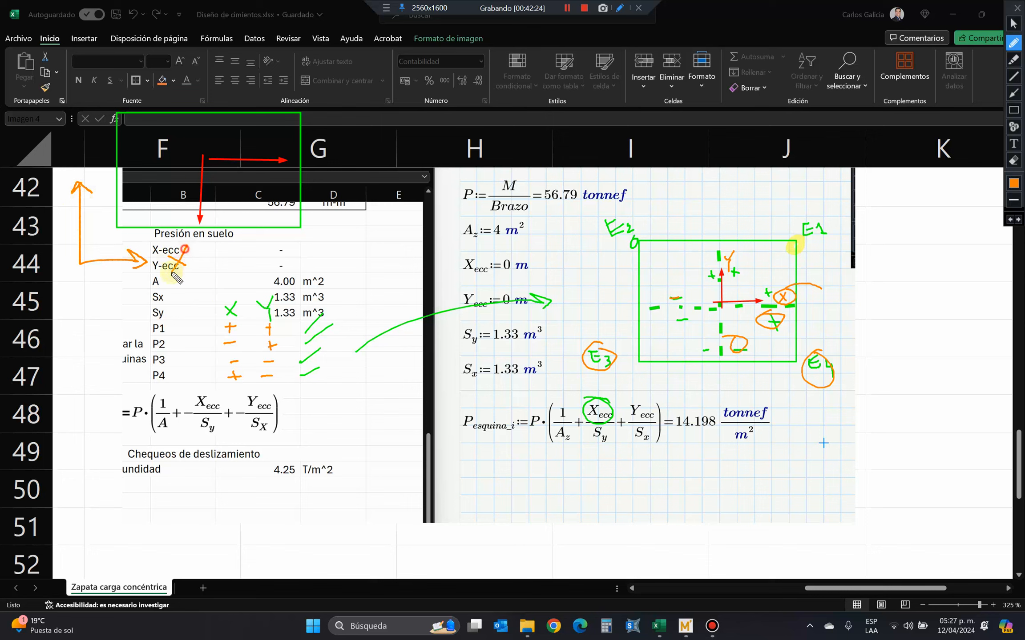
left_click_drag(69, 157, 75, 168)
left_click_drag(79, 153, 75, 178)
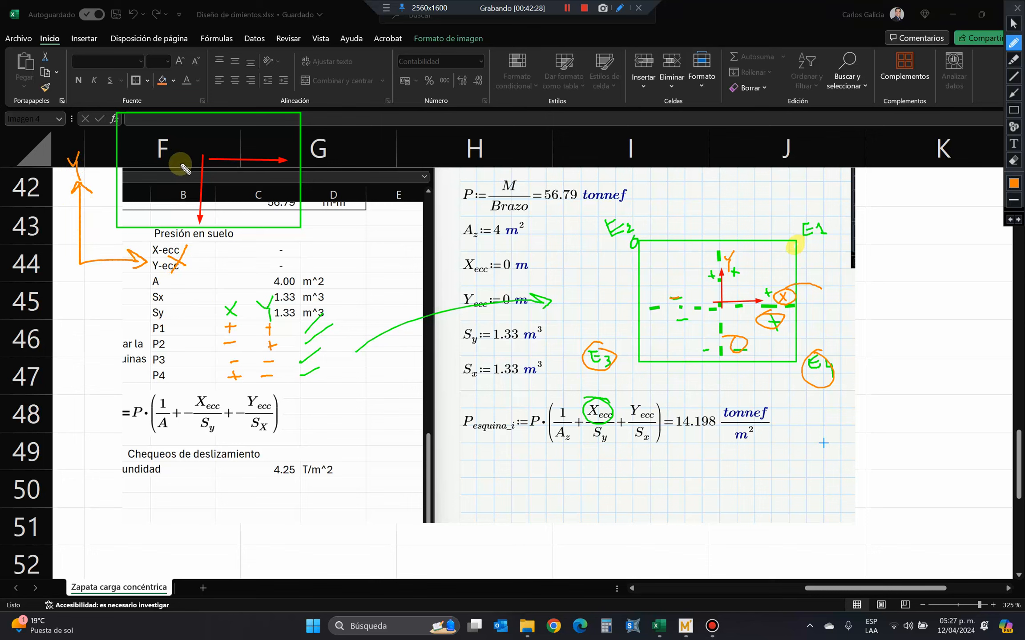
Sketch an orange rotation arrow around the vertical red axis, label it My, and undo the extra curve beneath it.
mouse_move(190, 168)
left_mouse_down()
mouse_move(169, 165)
mouse_move(229, 148)
mouse_move(222, 155)
mouse_move(233, 160)
left_mouse_up()
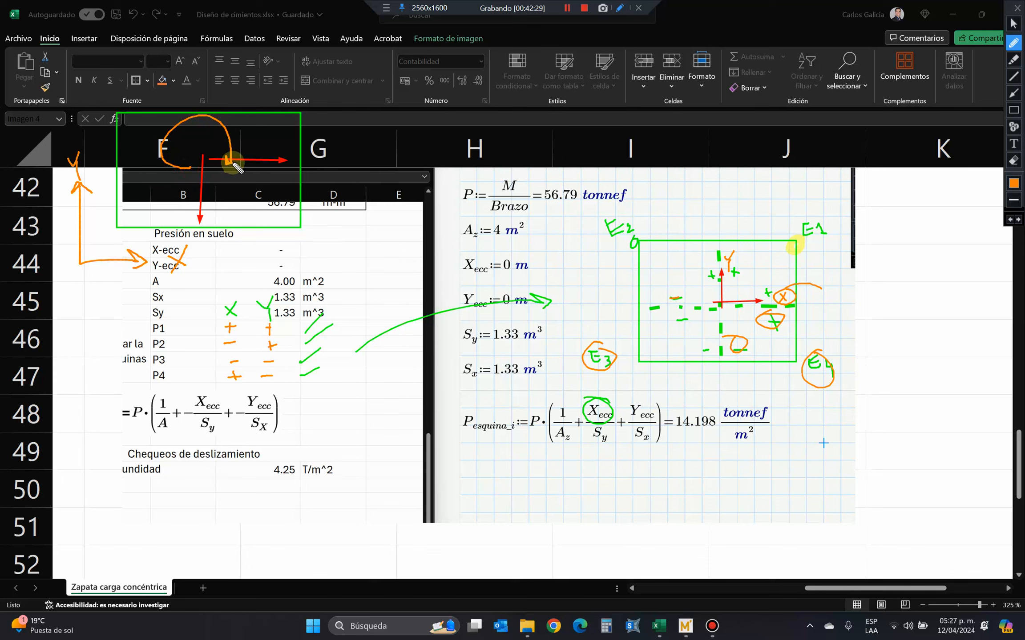
mouse_move(228, 121)
left_mouse_down()
mouse_move(258, 107)
mouse_move(275, 123)
left_mouse_up()
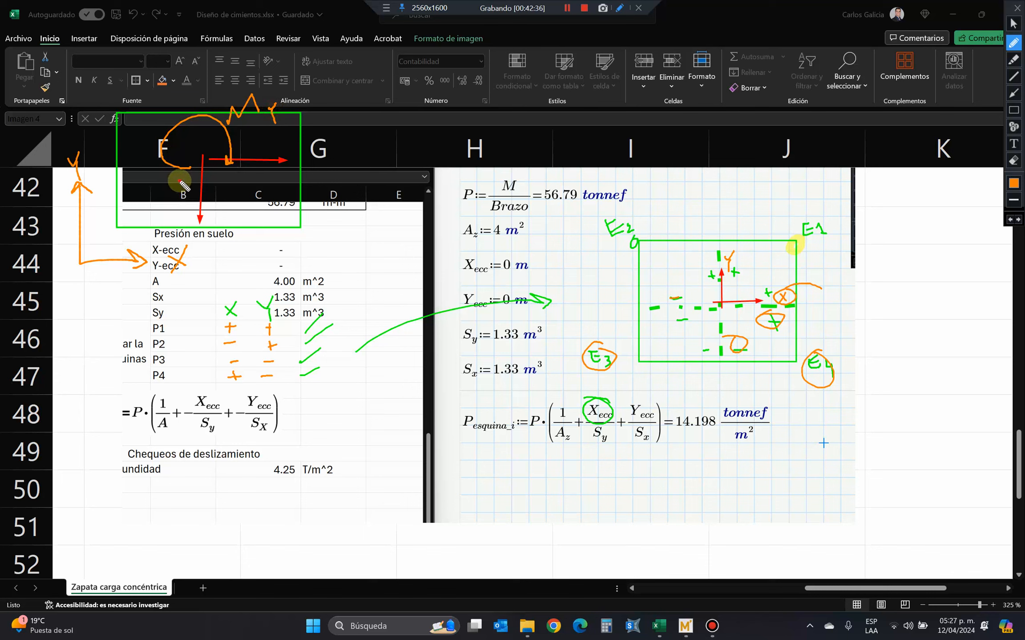
mouse_move(183, 183)
left_mouse_down()
mouse_move(193, 204)
mouse_move(232, 182)
left_mouse_up()
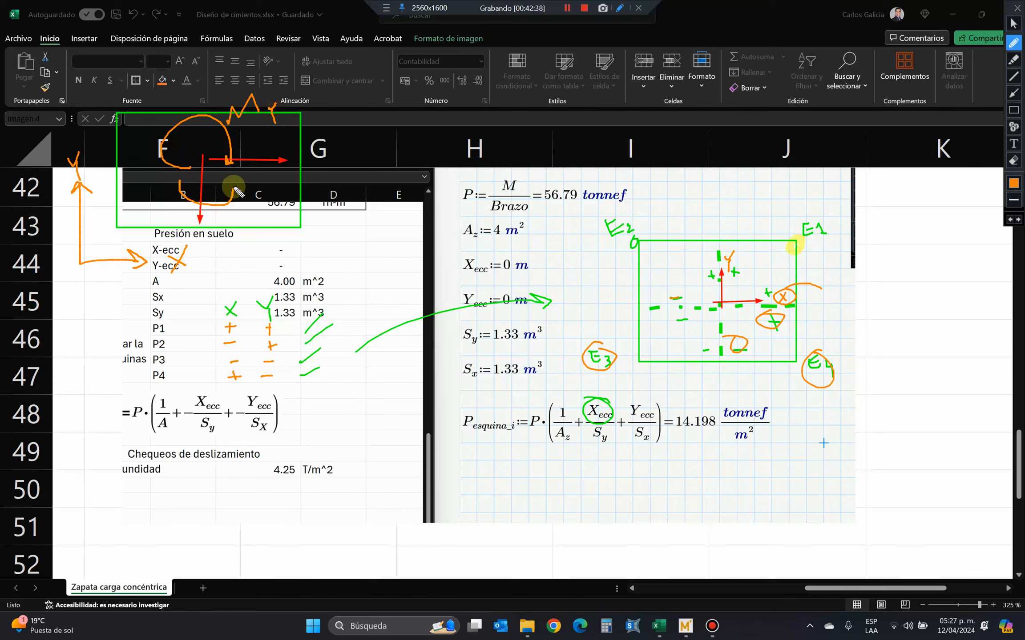
left_click(1010, 219)
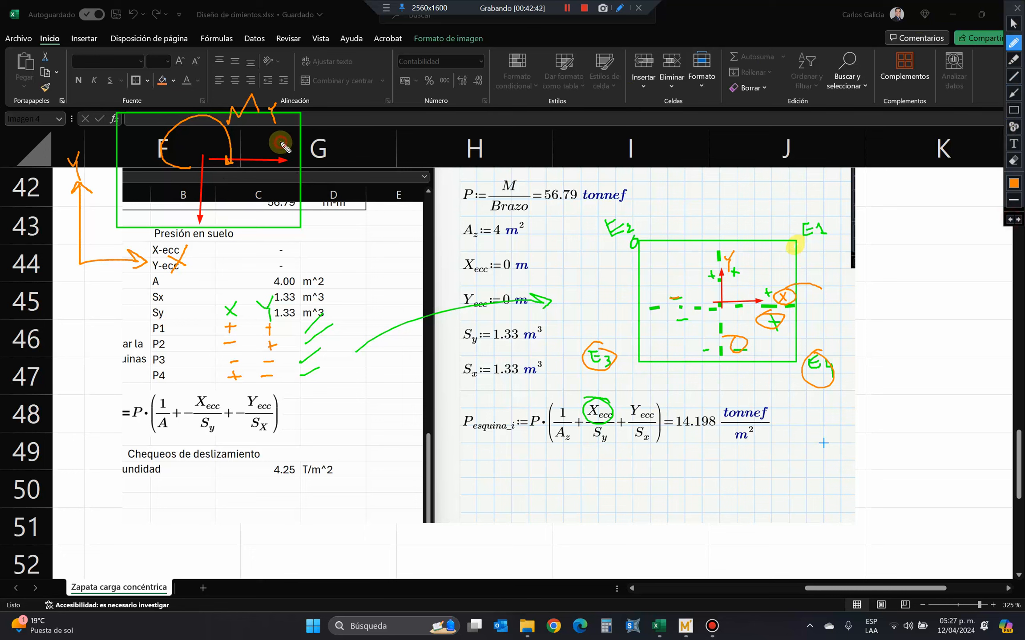
Sketch an orange rotation arrow around the horizontal red axis, label it Mx, and underline row A and the Mx label.
mouse_move(283, 142)
left_mouse_down()
mouse_move(284, 178)
mouse_move(312, 184)
mouse_move(332, 170)
mouse_move(341, 188)
left_mouse_up()
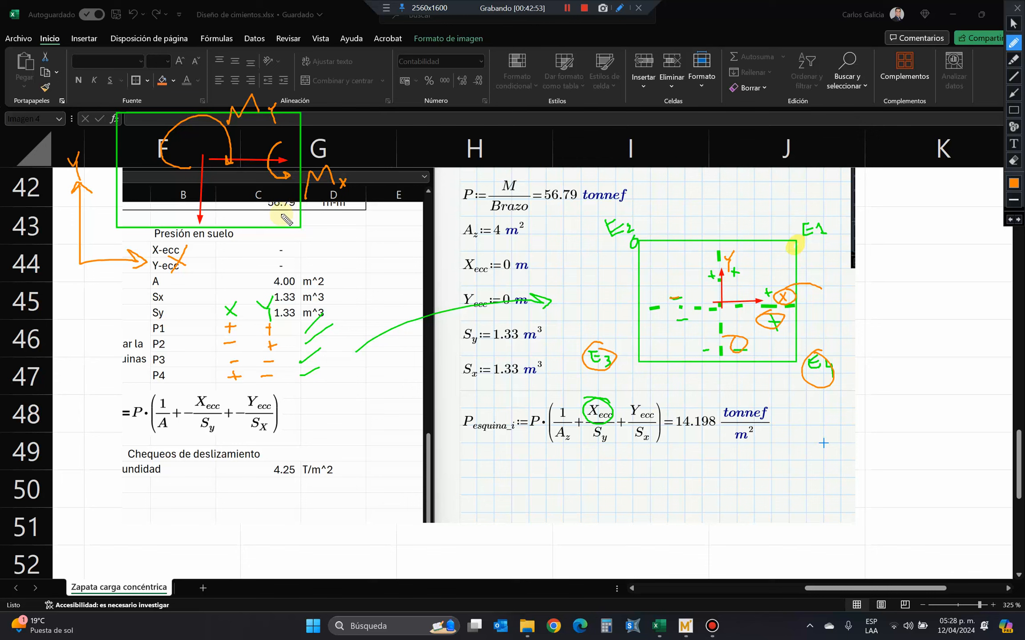
left_click_drag(148, 287, 211, 292)
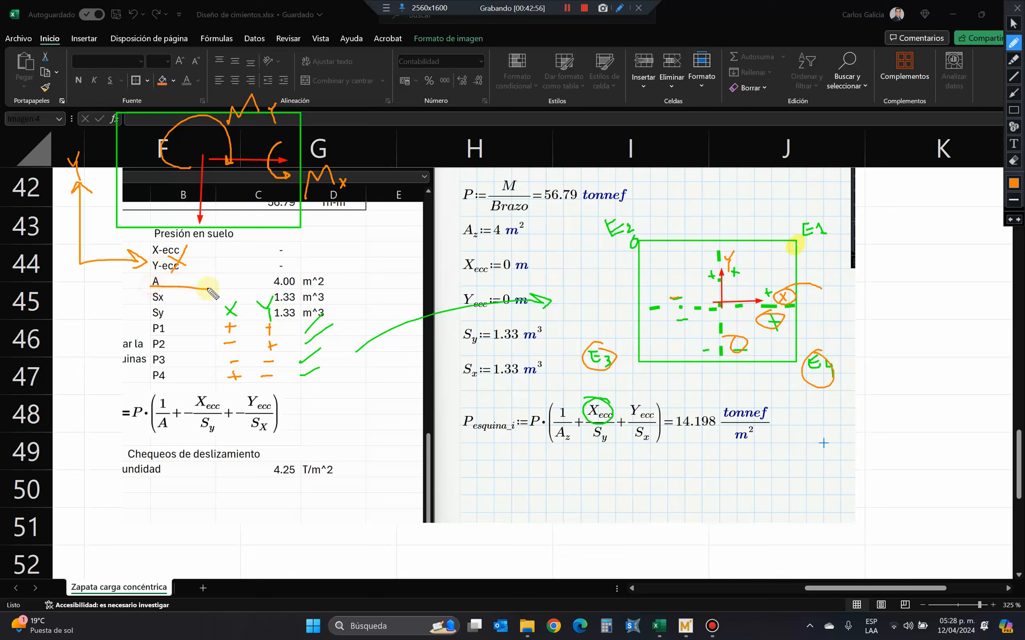
left_click_drag(306, 205, 358, 206)
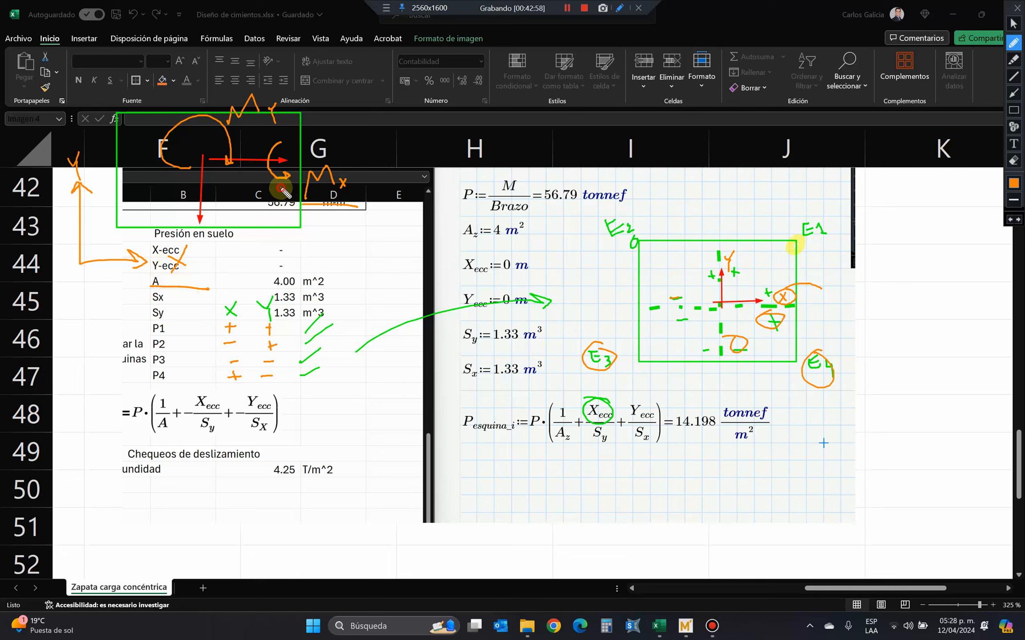
left_click_drag(280, 188, 289, 188)
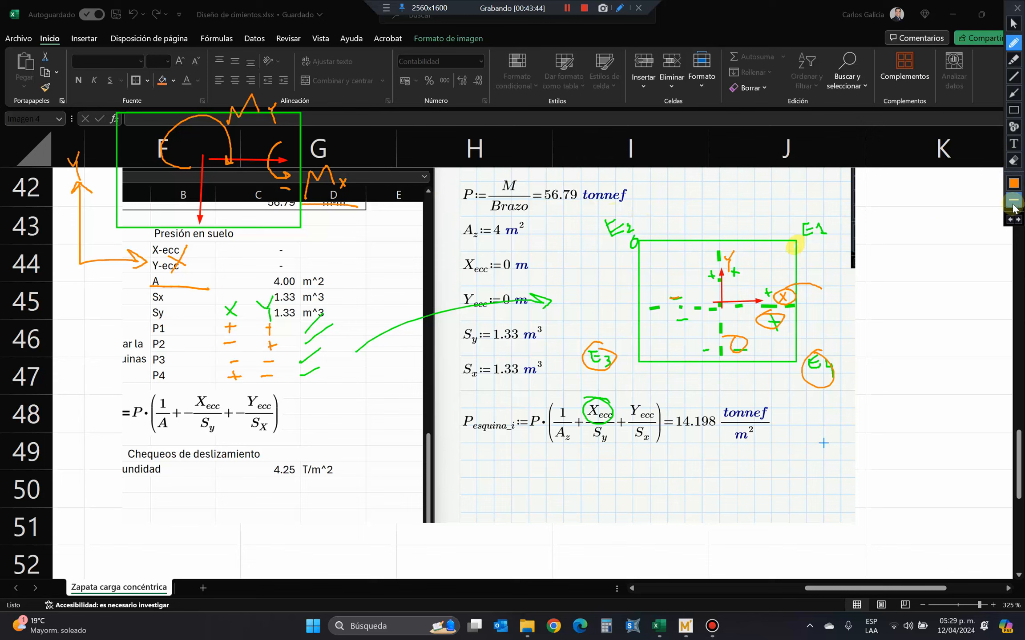
Clear the screen annotations and draw a green footing rectangle with red arrows pointing left and downward from its middle.
left_click(1020, 165)
left_click(1019, 162)
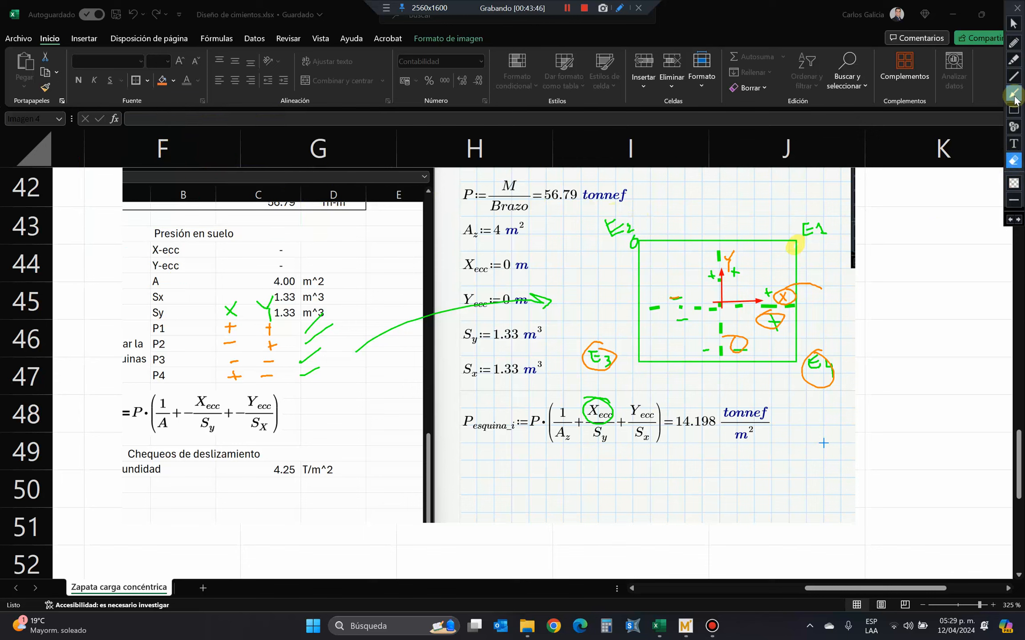
left_click(1017, 111)
mouse_move(85, 90)
left_mouse_down()
mouse_move(287, 252)
mouse_move(340, 245)
left_mouse_up()
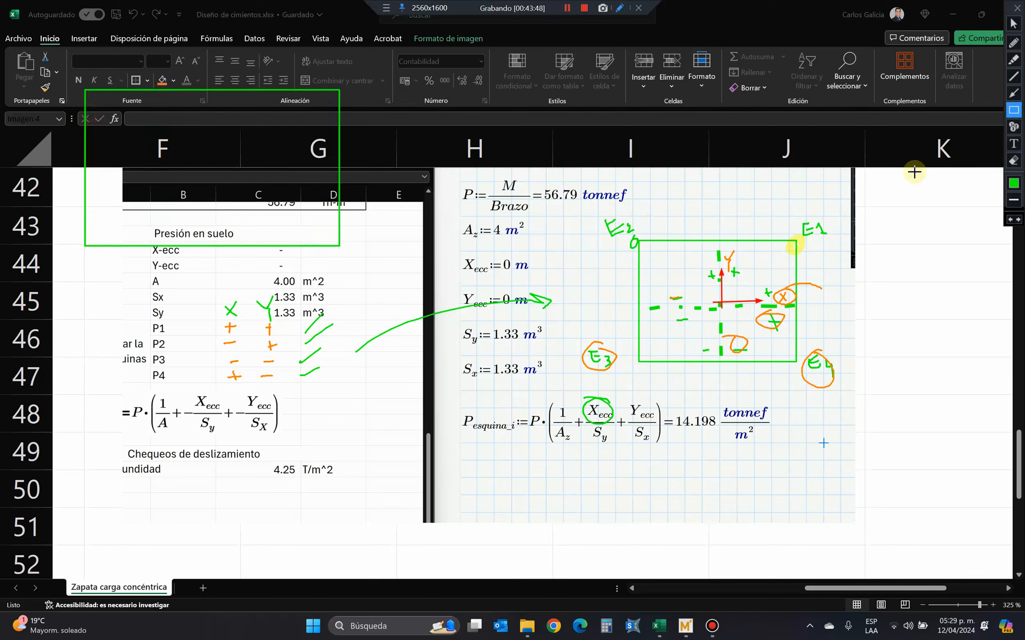
left_click(1014, 93)
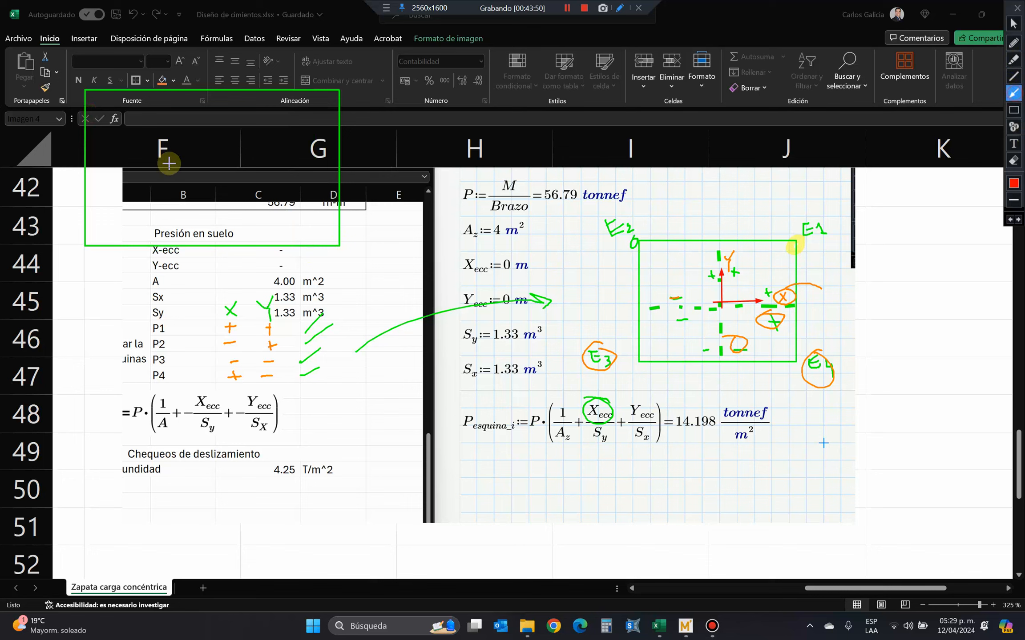
mouse_move(111, 161)
left_mouse_down()
mouse_move(183, 164)
mouse_move(76, 176)
mouse_move(168, 172)
mouse_move(119, 160)
left_mouse_up()
left_click(1011, 221)
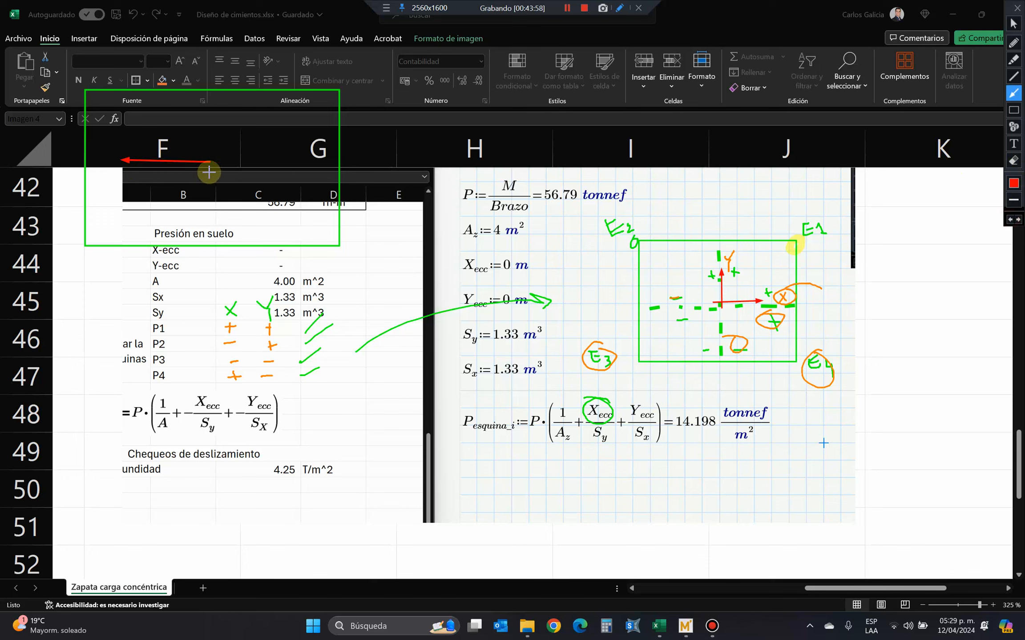
left_click_drag(209, 174, 208, 239)
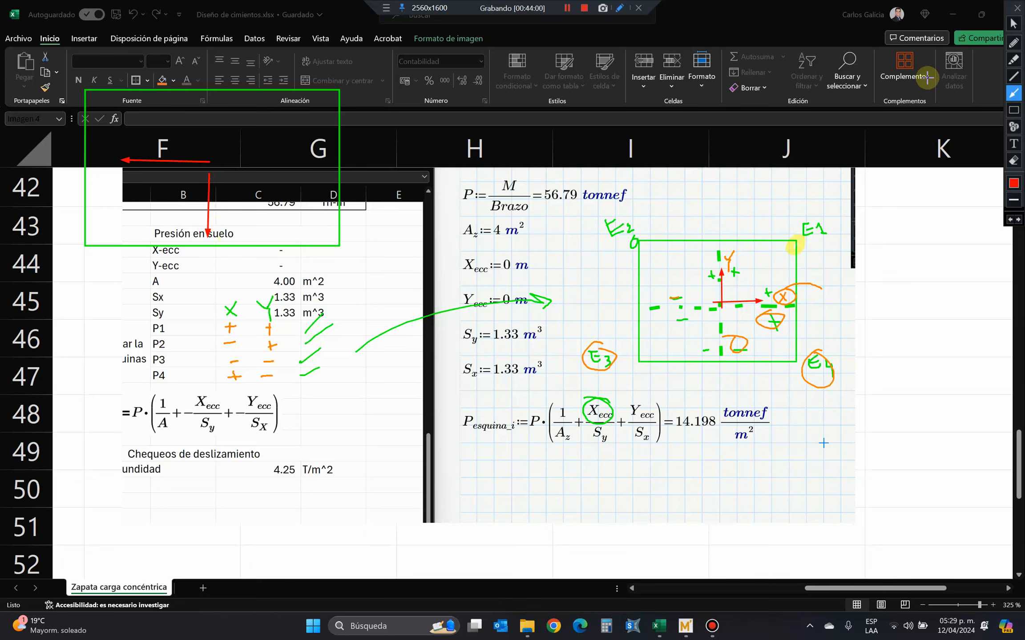
Label the green rectangle's lower-left corner E1 in orange, circle E2 in the pasted drawing, and mark the rectangle's lower-right and upper-left corners.
left_click(1012, 22)
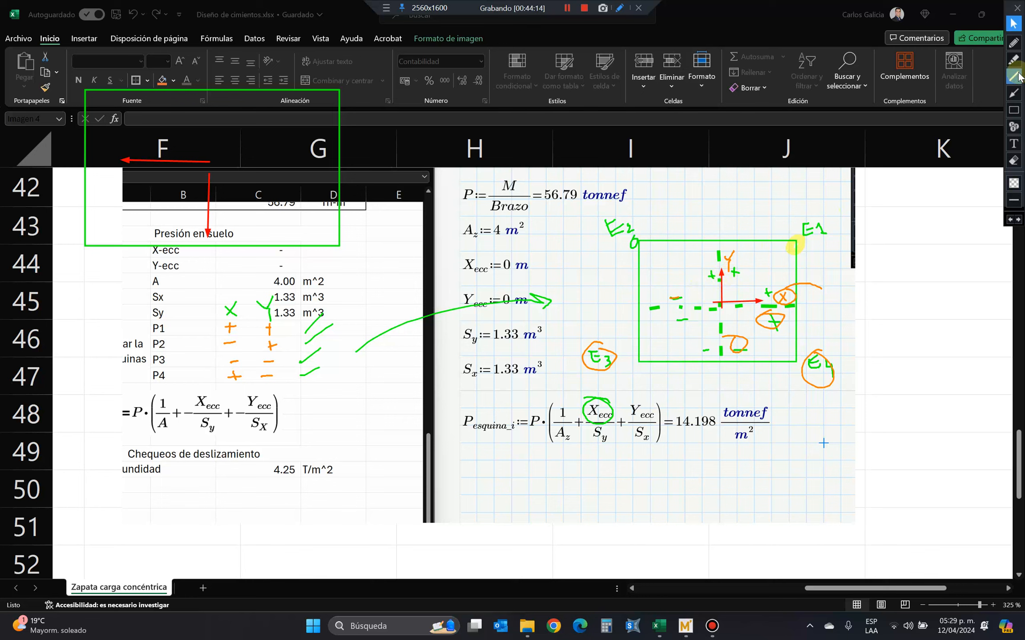
left_click(1014, 43)
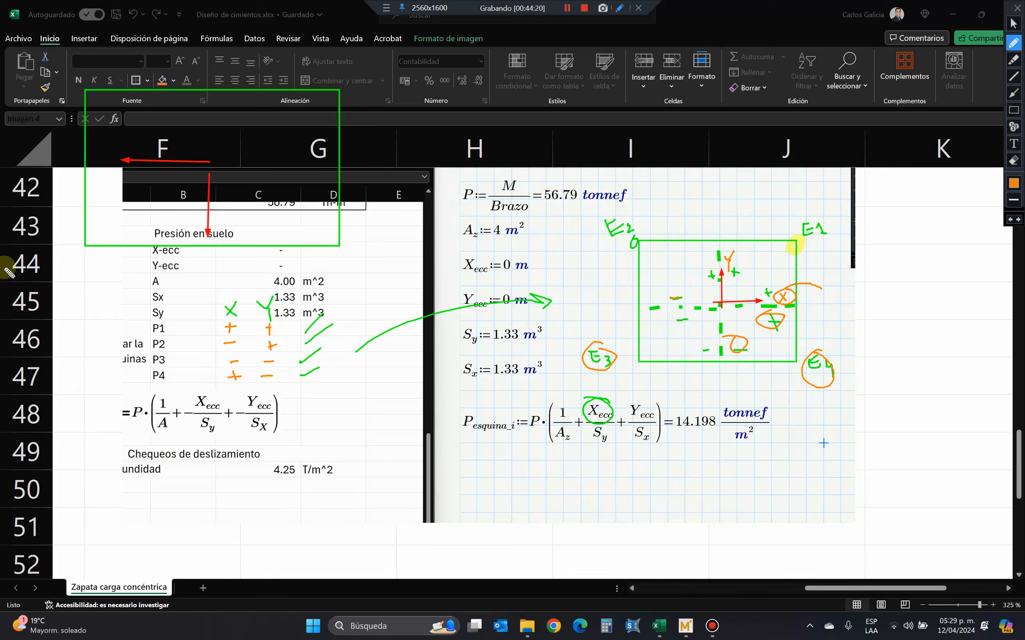
mouse_move(52, 264)
left_mouse_down()
mouse_move(45, 257)
mouse_move(47, 277)
mouse_move(65, 281)
mouse_move(56, 266)
mouse_move(80, 269)
left_mouse_up()
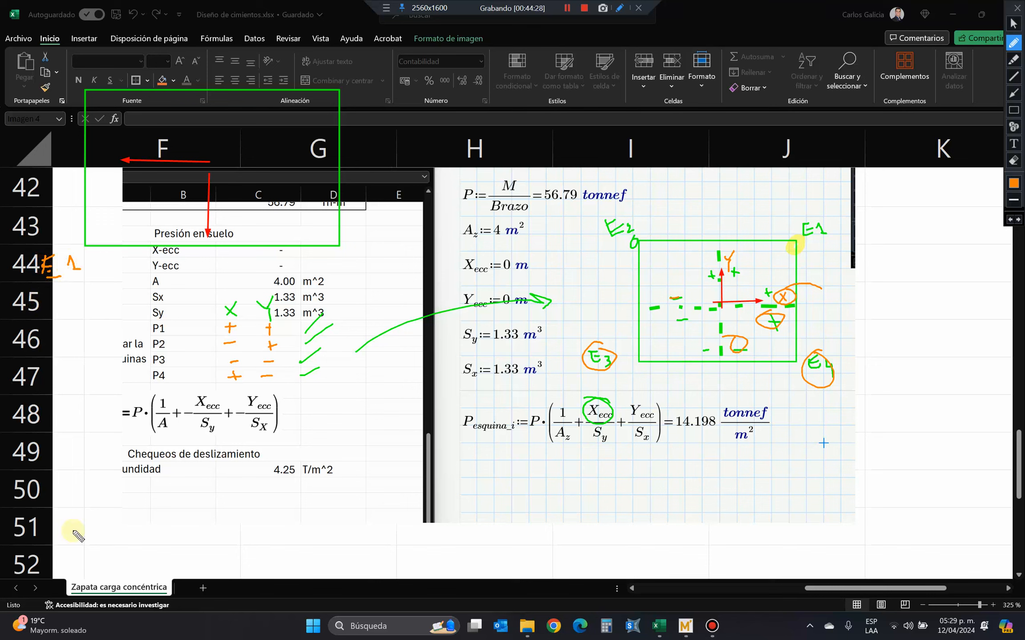
mouse_move(626, 206)
left_mouse_down()
mouse_move(641, 241)
mouse_move(631, 208)
left_mouse_up()
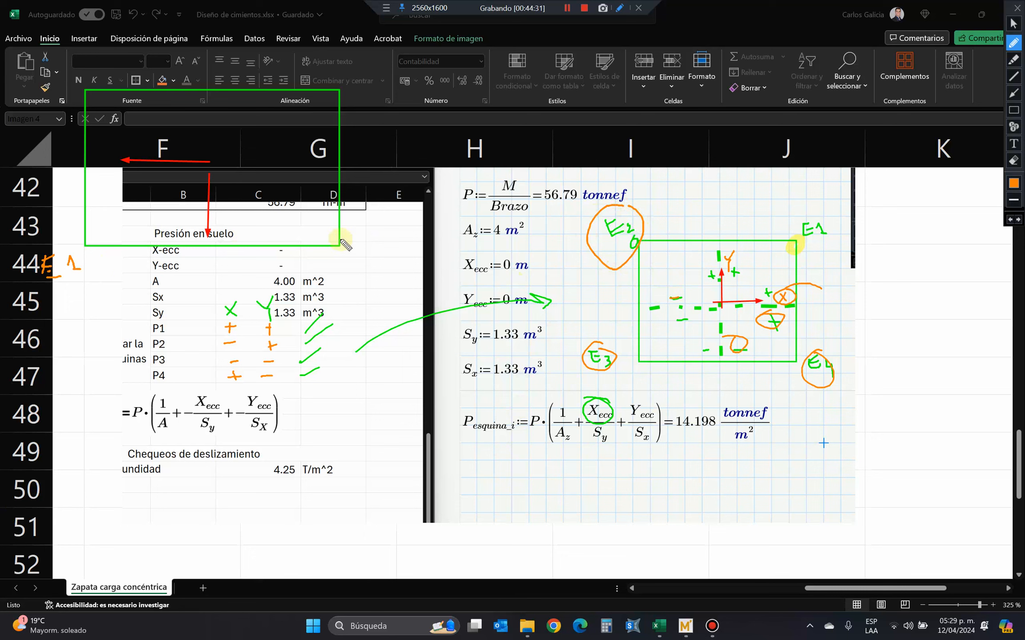
left_click_drag(345, 245, 336, 225)
mouse_move(54, 79)
left_mouse_down()
mouse_move(44, 96)
mouse_move(67, 83)
left_mouse_up()
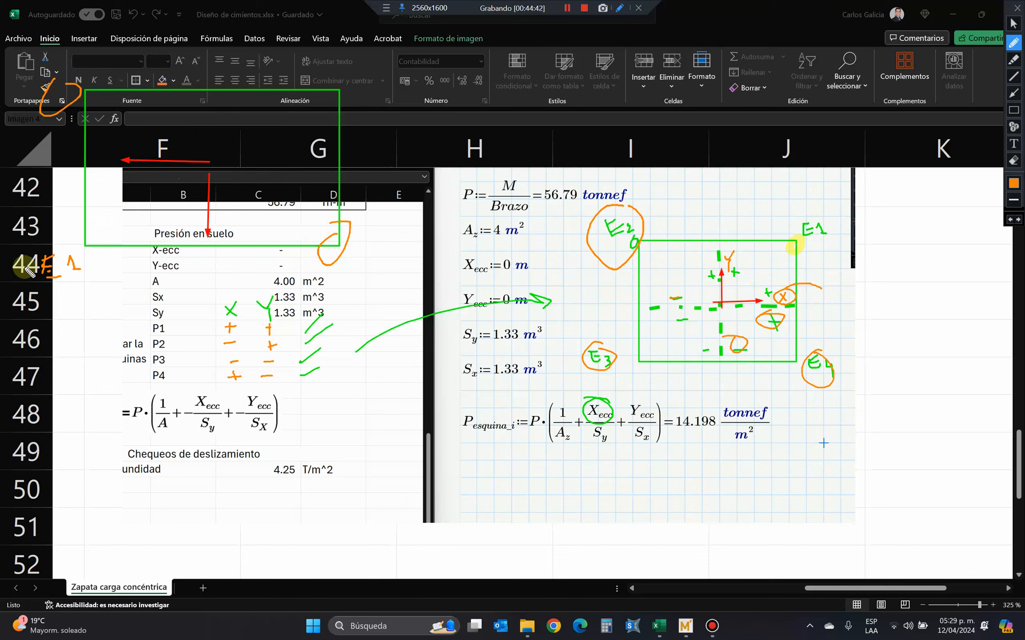
left_click_drag(43, 295, 98, 292)
Add an orange downward arrow, mark the rectangle's left side X + and right side X −, and label its lower-right corner E2.
mouse_move(232, 193)
left_mouse_down()
mouse_move(227, 233)
mouse_move(232, 222)
left_mouse_up()
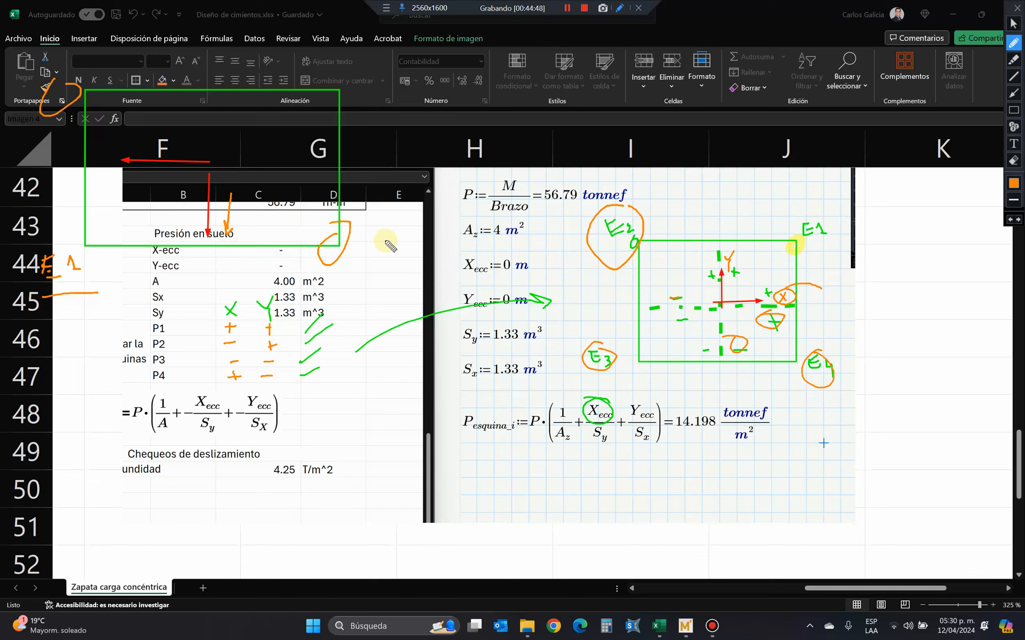
left_click_drag(148, 143, 177, 143)
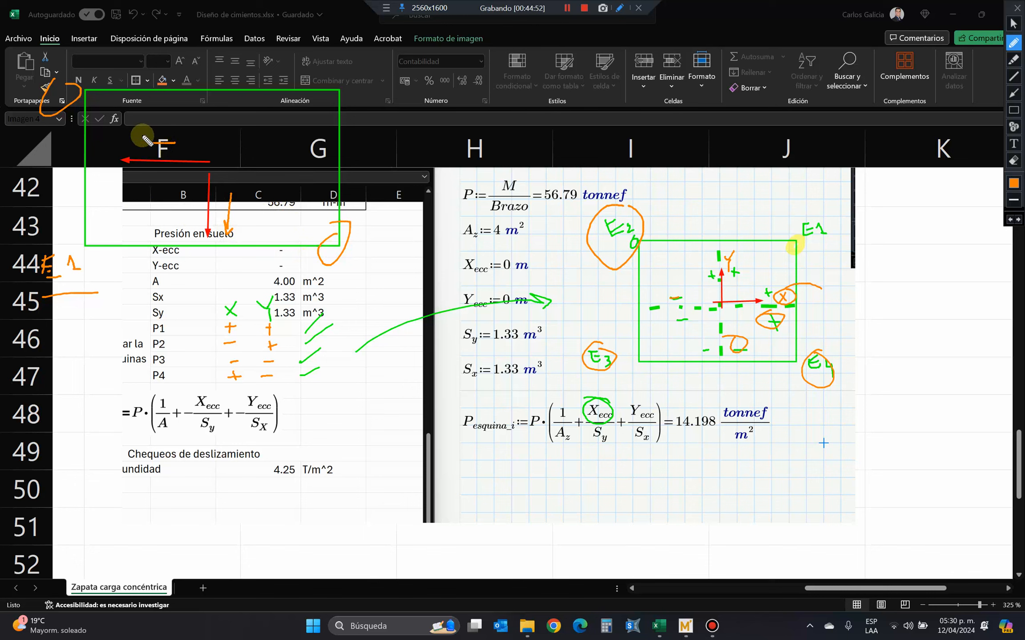
left_click_drag(131, 146, 134, 148)
mouse_move(137, 135)
left_mouse_down()
mouse_move(123, 149)
mouse_move(163, 151)
left_mouse_up()
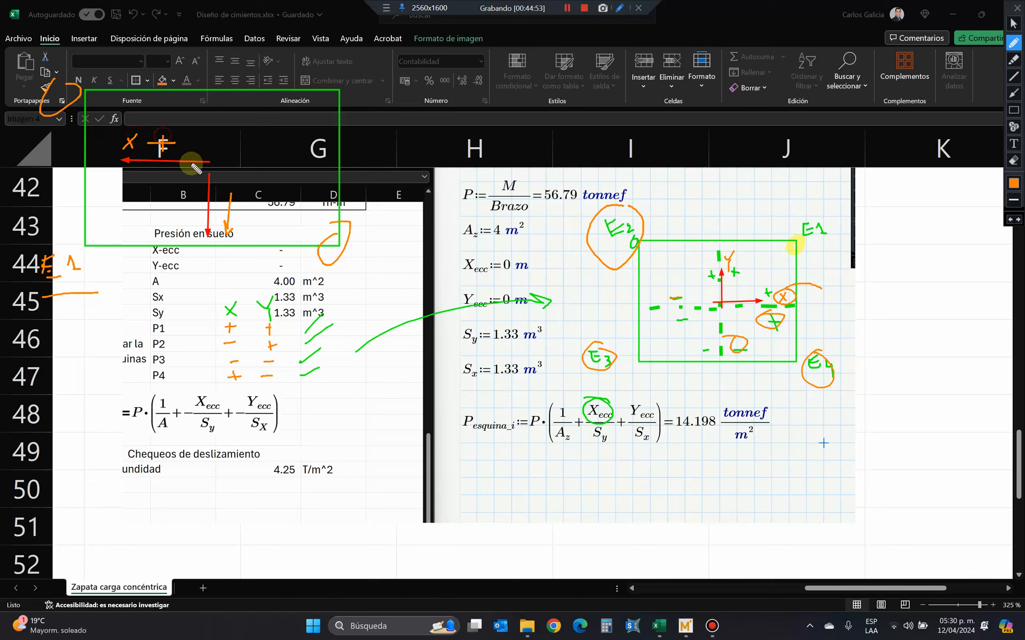
mouse_move(260, 132)
left_mouse_down()
mouse_move(272, 142)
mouse_move(258, 149)
mouse_move(303, 136)
left_mouse_up()
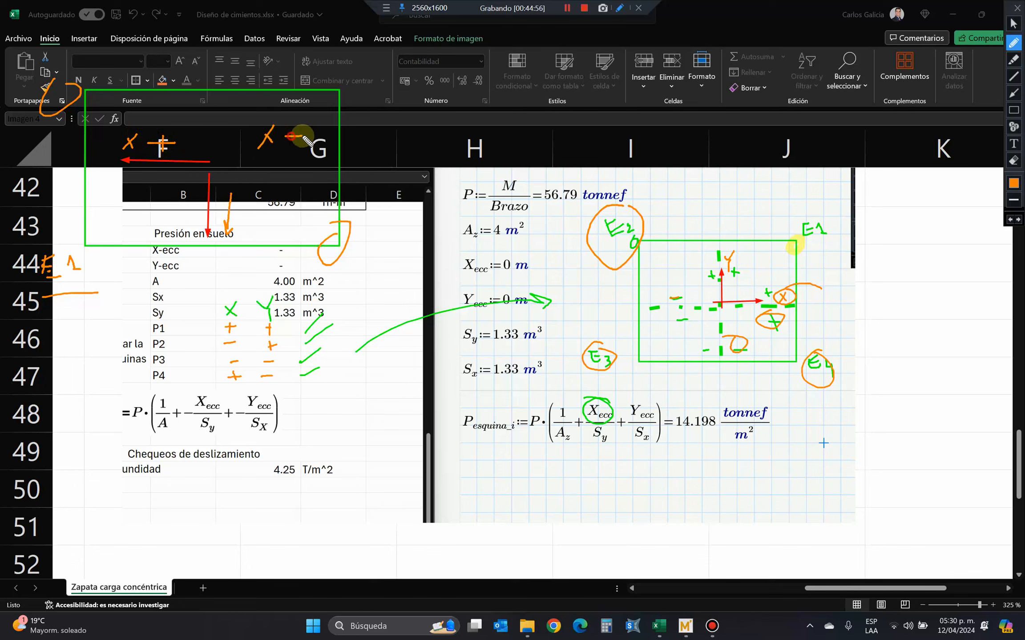
mouse_move(358, 246)
left_mouse_down()
mouse_move(359, 263)
mouse_move(366, 244)
mouse_move(404, 252)
left_mouse_up()
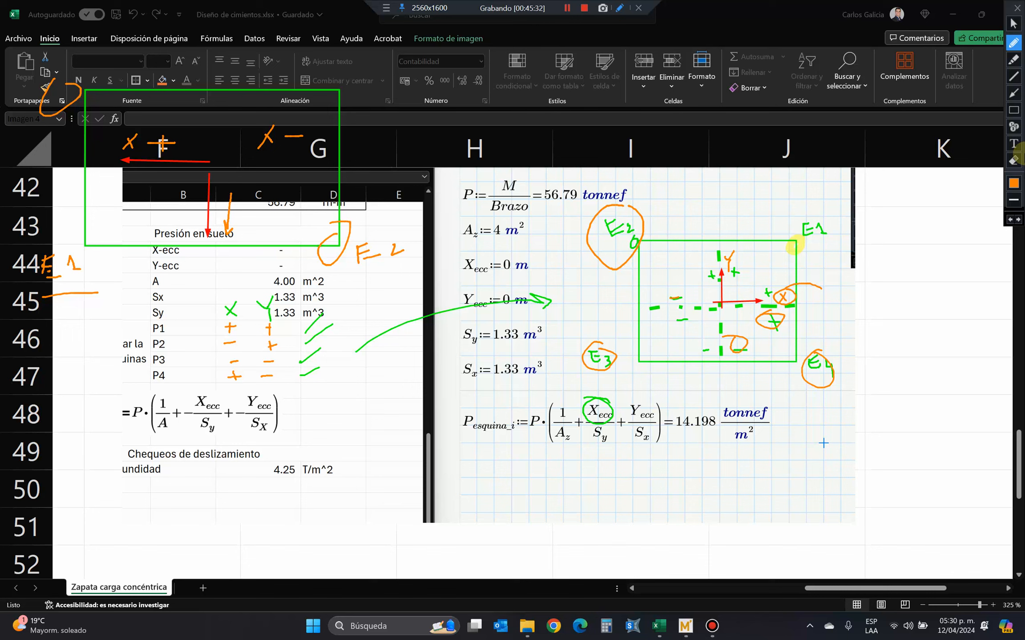
Clear all screen annotations and review the four corner pressures P1 to P4 and the sliding check section.
left_click(1016, 160)
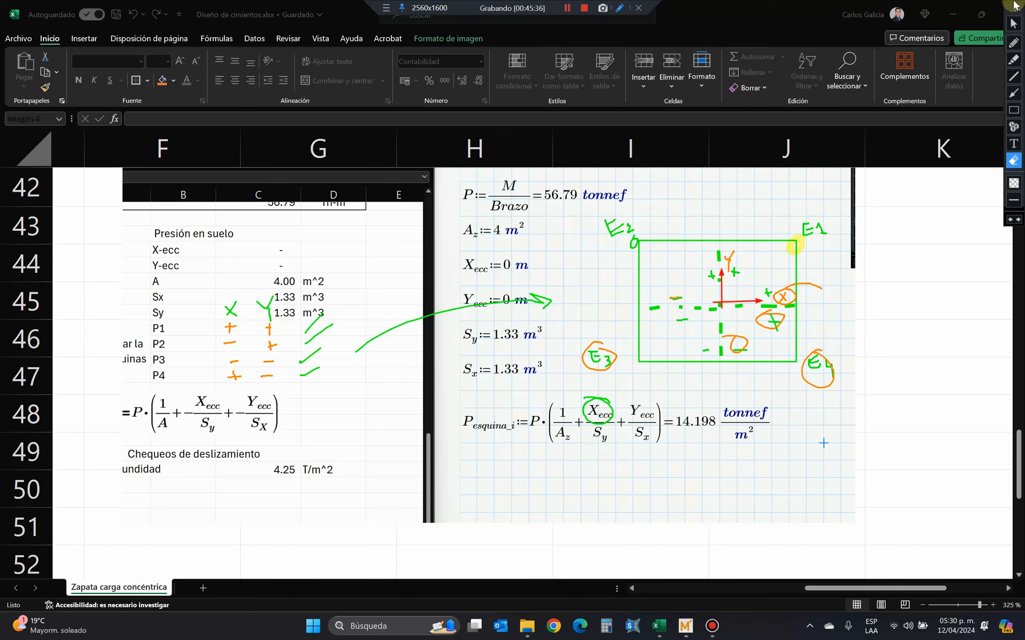
left_click(1012, 27)
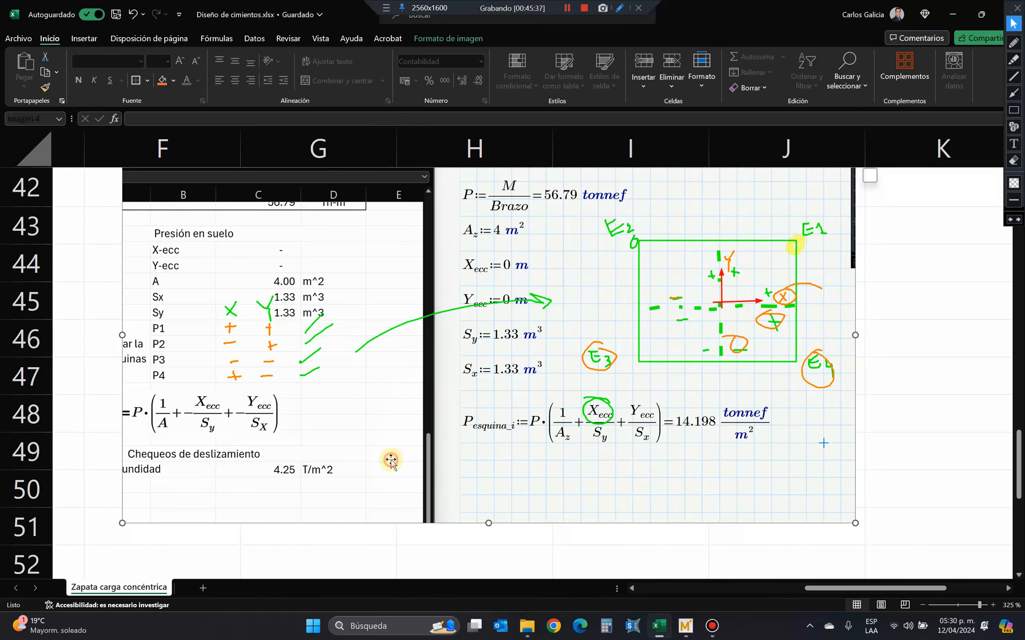
scroll(389, 462, "down", 4)
scroll(389, 463, "left", 4)
scroll(268, 495, "down", 6)
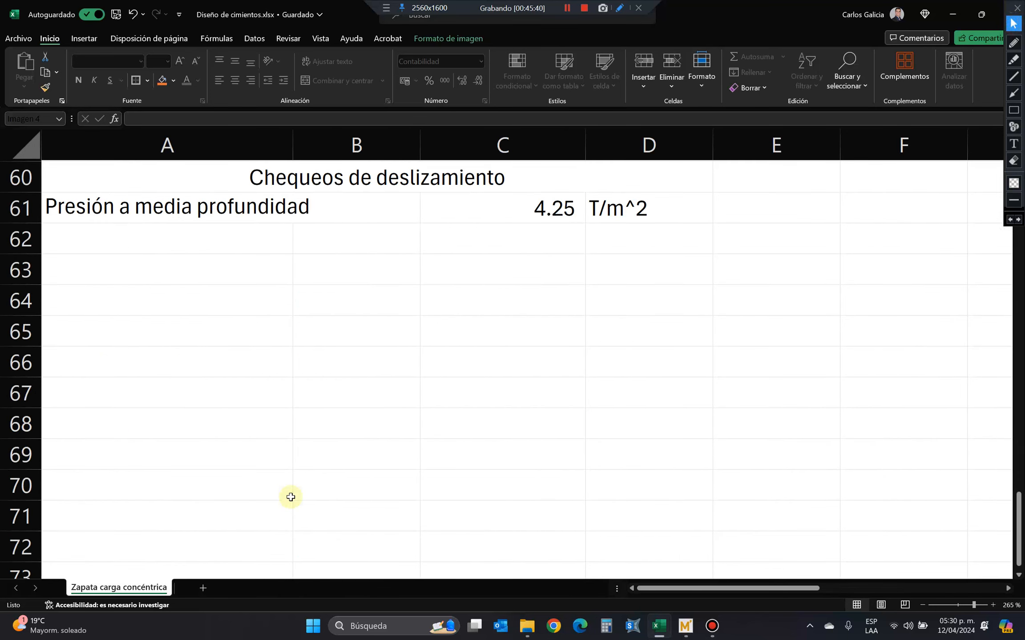
scroll(261, 403, "up", 1)
scroll(260, 403, "down", 1)
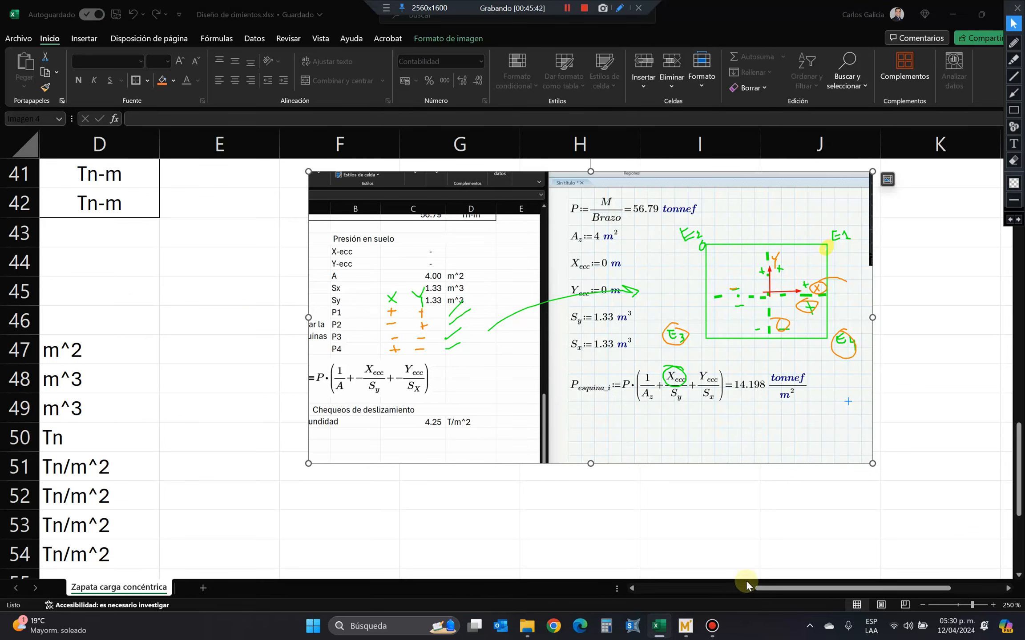
scroll(729, 584, "left", 3)
scroll(485, 445, "down", 2)
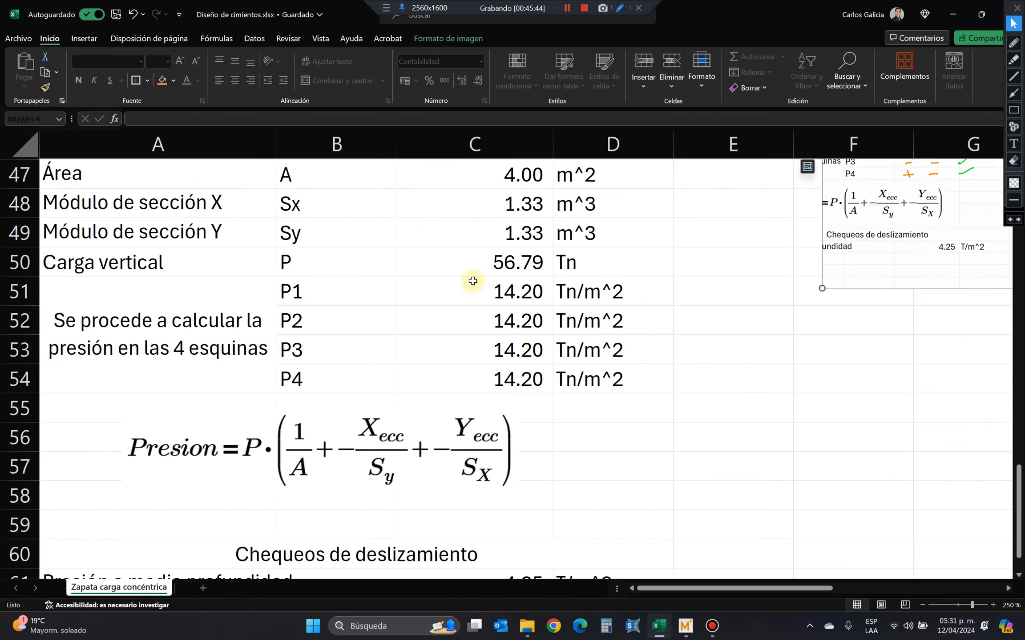
left_click_drag(472, 281, 475, 373)
scroll(403, 468, "down", 2)
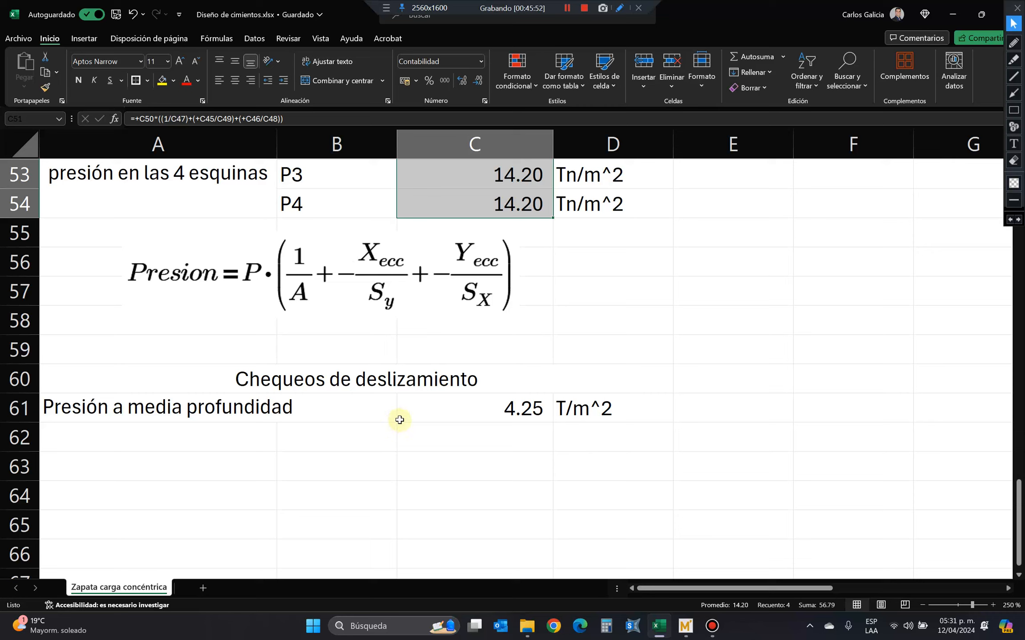
Label cell A62 under the mid-depth pressure row "F presión pasiva X".
left_click(345, 414)
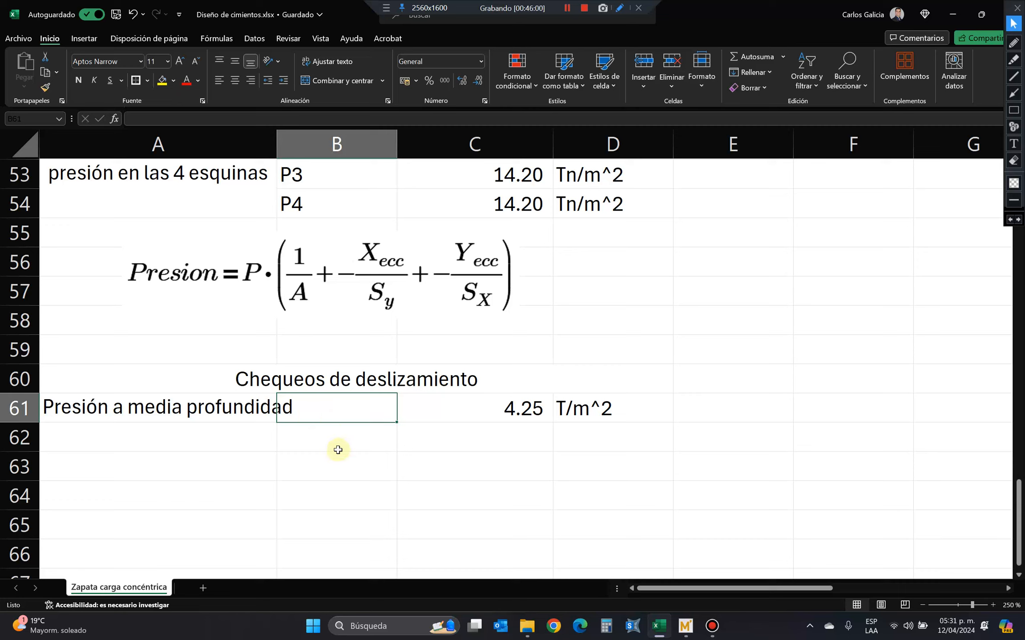
left_click(355, 434)
left_click(204, 443)
type("F")
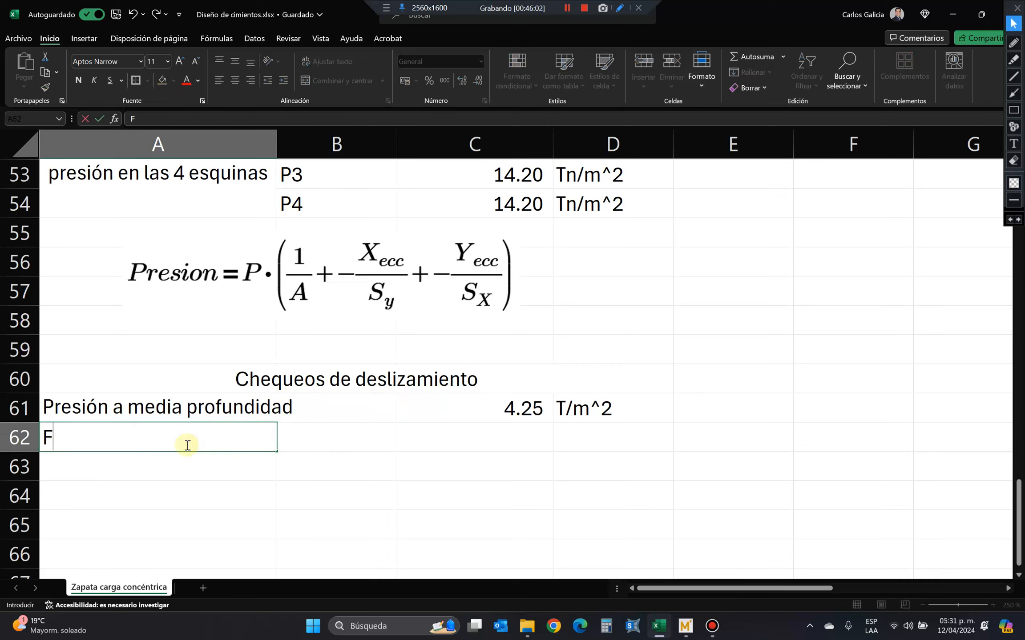
type(" presión ")
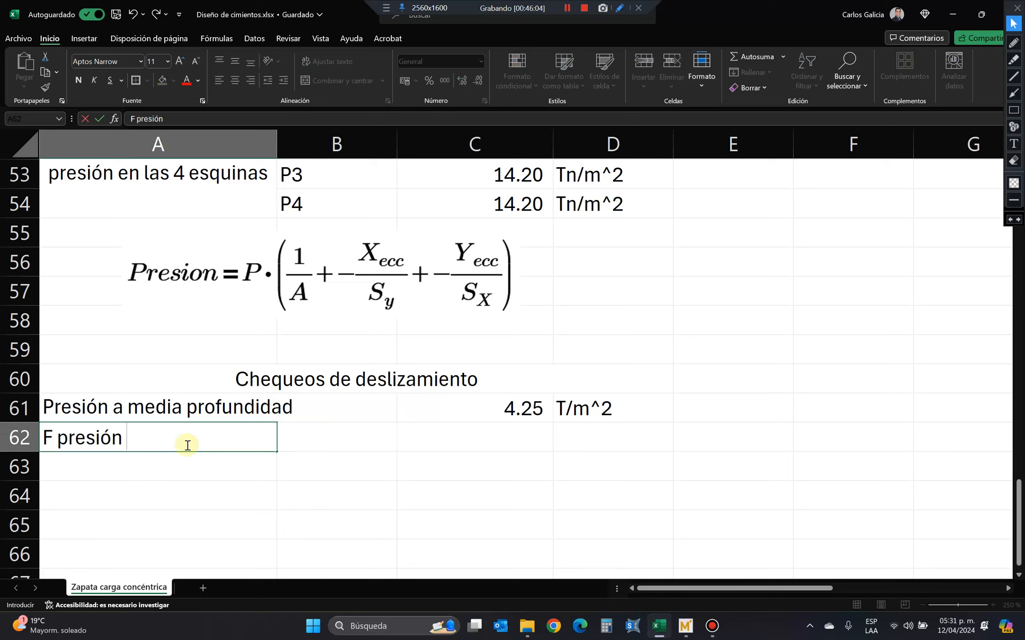
type("pasiva X")
key("Return")
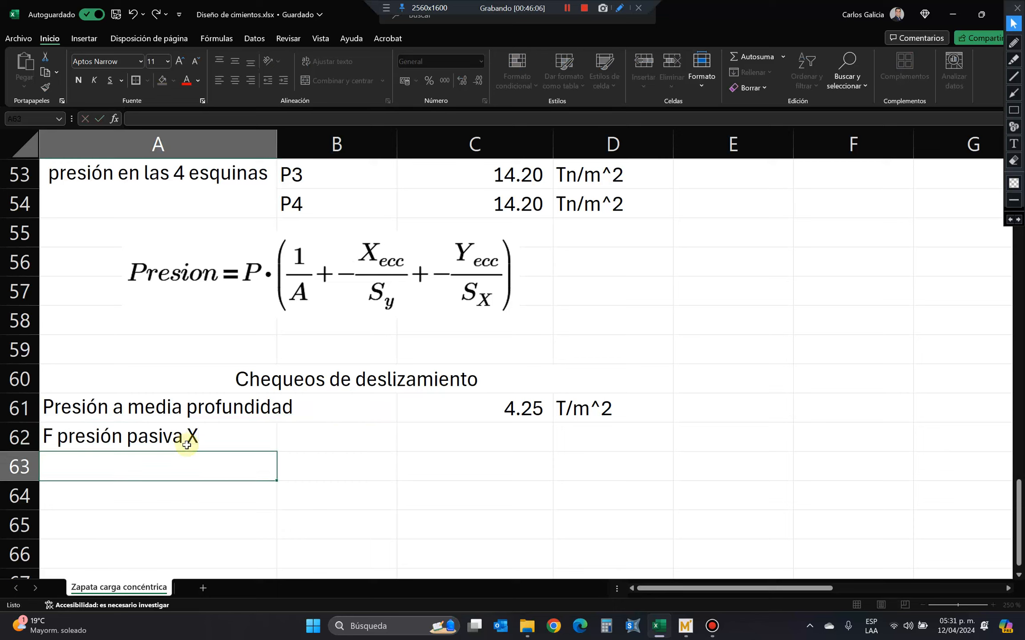
Copy the "F presión pasiva X" label to A63 and change it to "F presión pasiva Y".
key("Up")
key("ctrl+c")
key("Down")
key("Return")
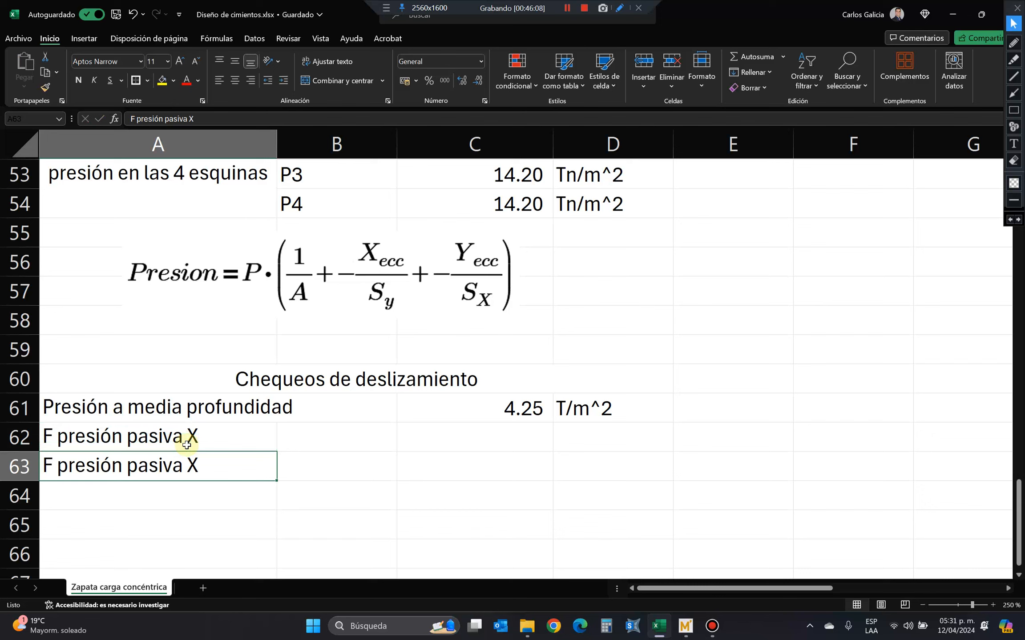
key("F2")
key("BackSpace")
type("Y")
key("Return")
Enter the symbol "FppX" in B62 for the passive force in X.
key("Up")
key("Up")
key("Right")
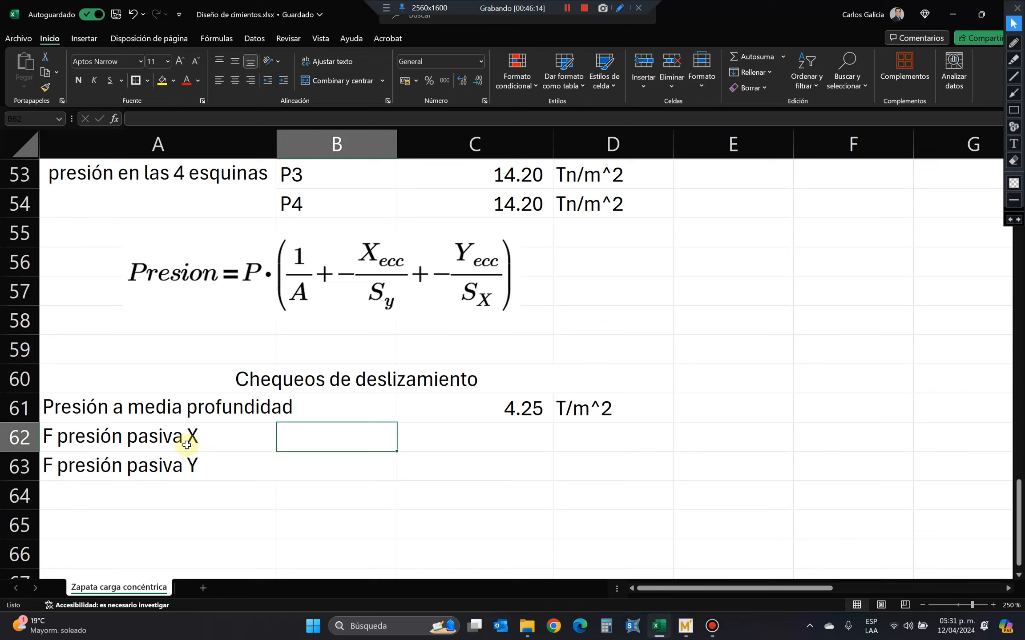
type("F")
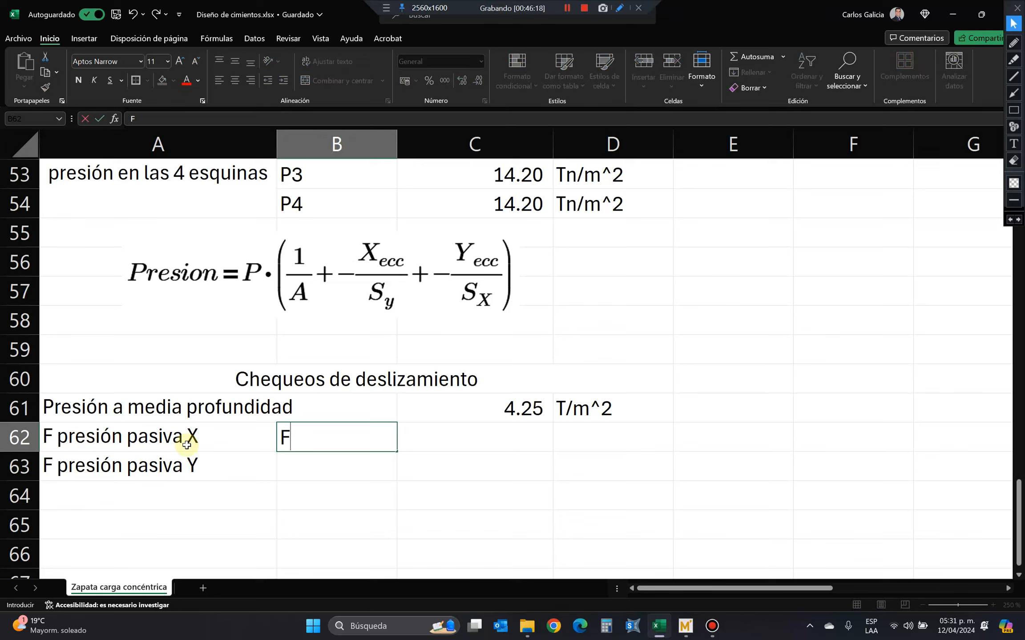
type("ppX")
left_click(186, 445, "shift")
Format the "ppX" part of the symbol in B62 as subscript.
key("shift+Right")
key("F2")
key("shift+Left")
key("shift+Left")
key("shift+Left")
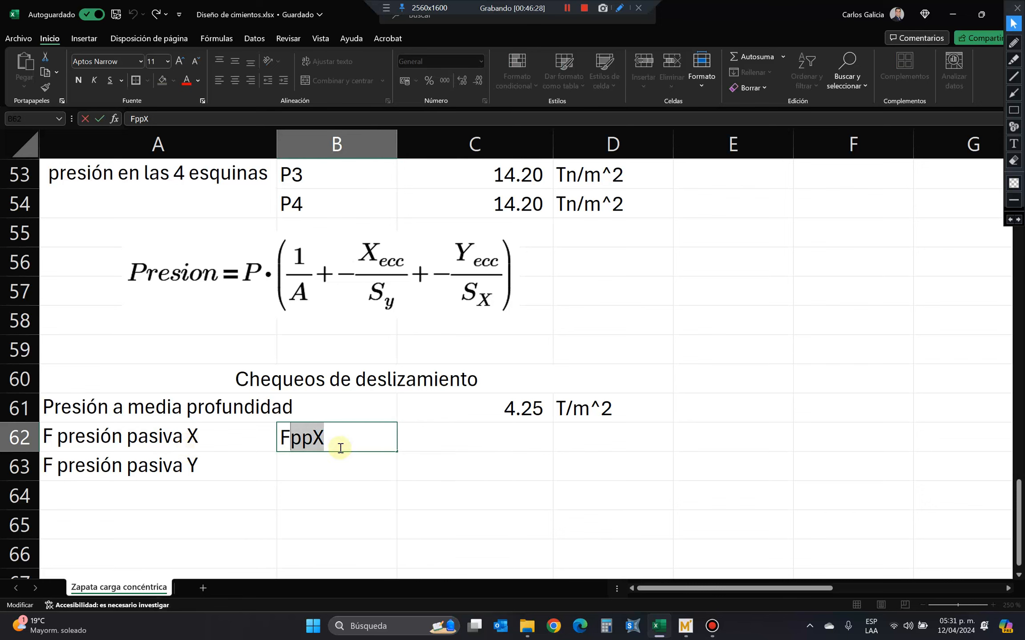
right_click(293, 439)
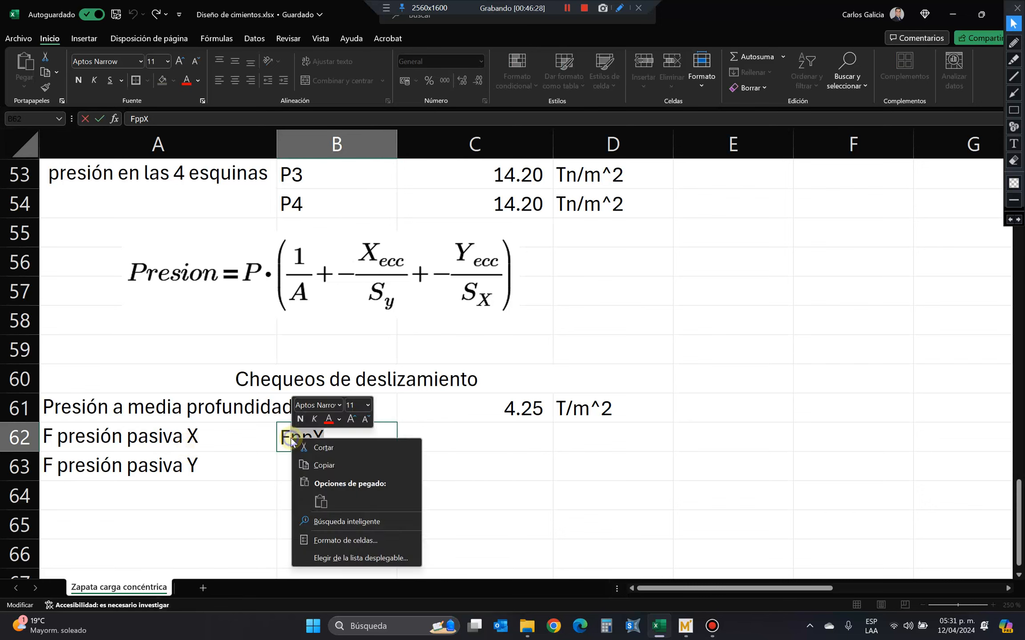
left_click(325, 544)
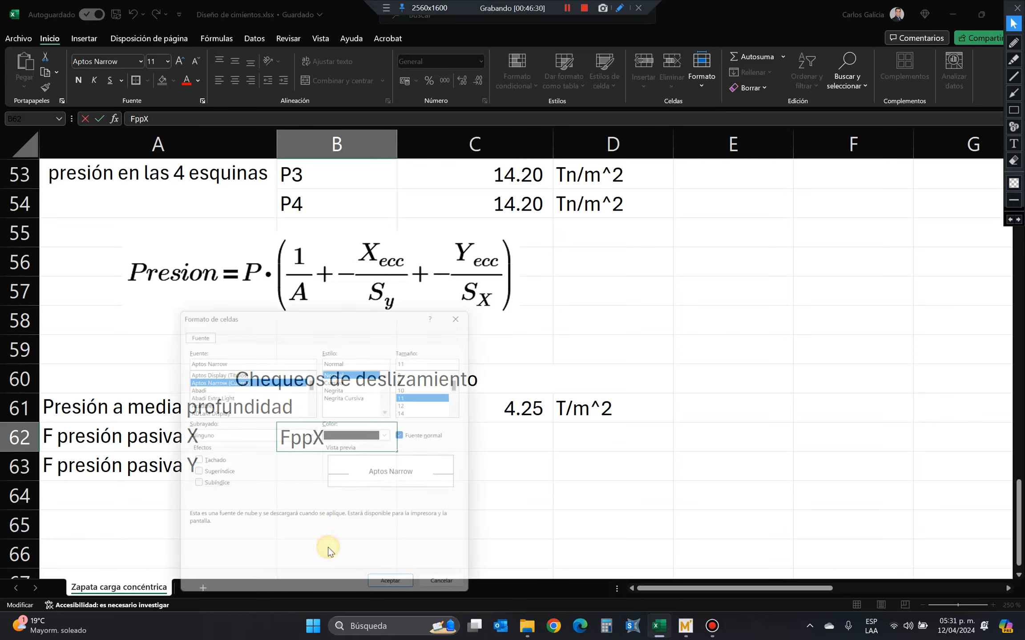
left_click(211, 487)
left_click(396, 599)
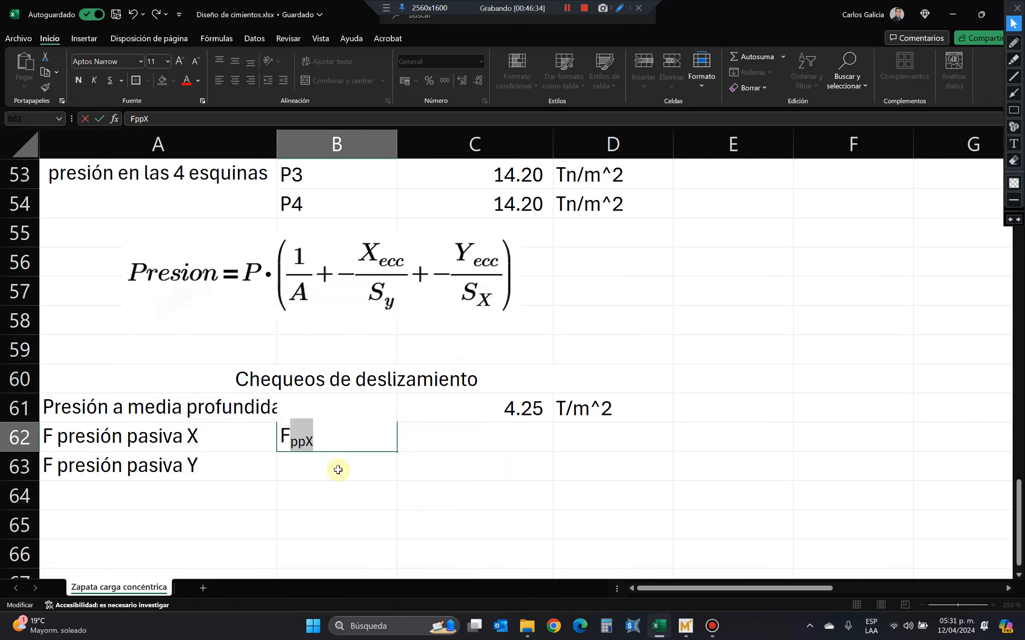
left_click(338, 470)
Copy the subscripted symbol from B62 to B63 and change it to FppY.
left_click(339, 443)
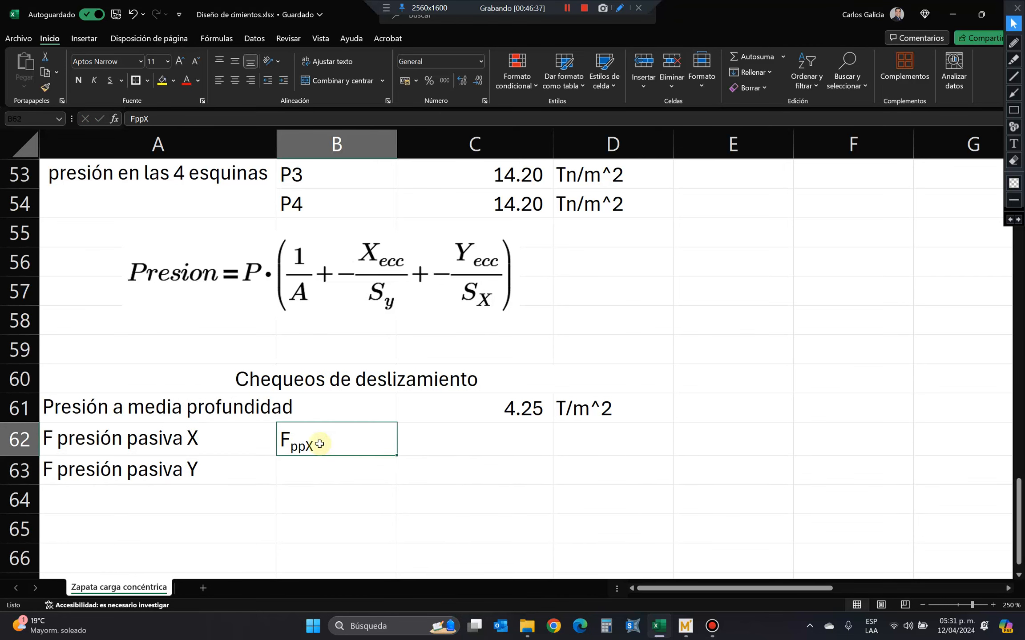
key("ctrl+c")
key("Down")
key("Return")
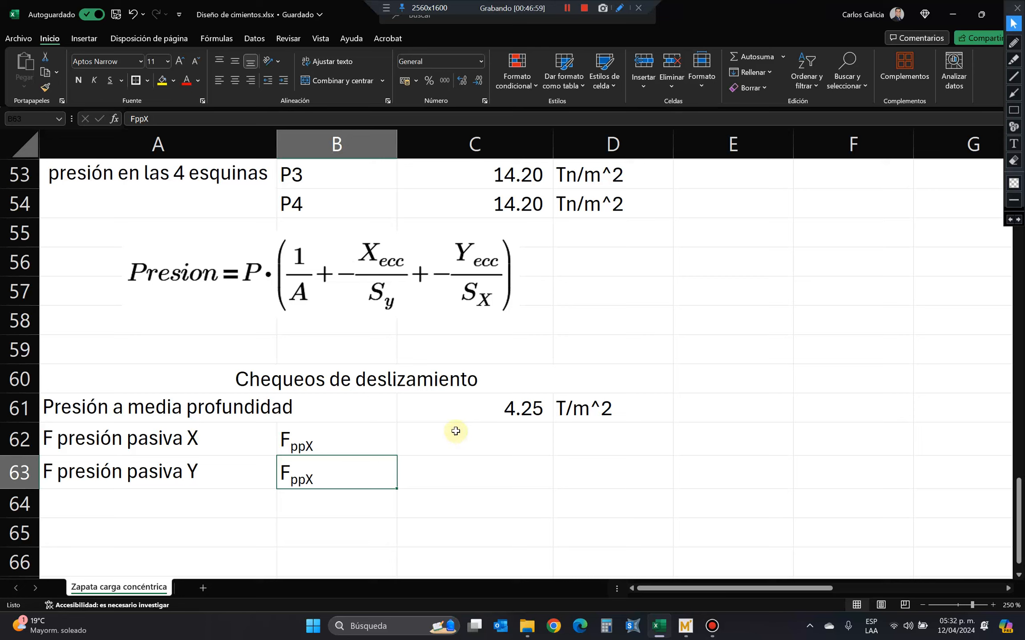
left_click(457, 433)
double_click(369, 479)
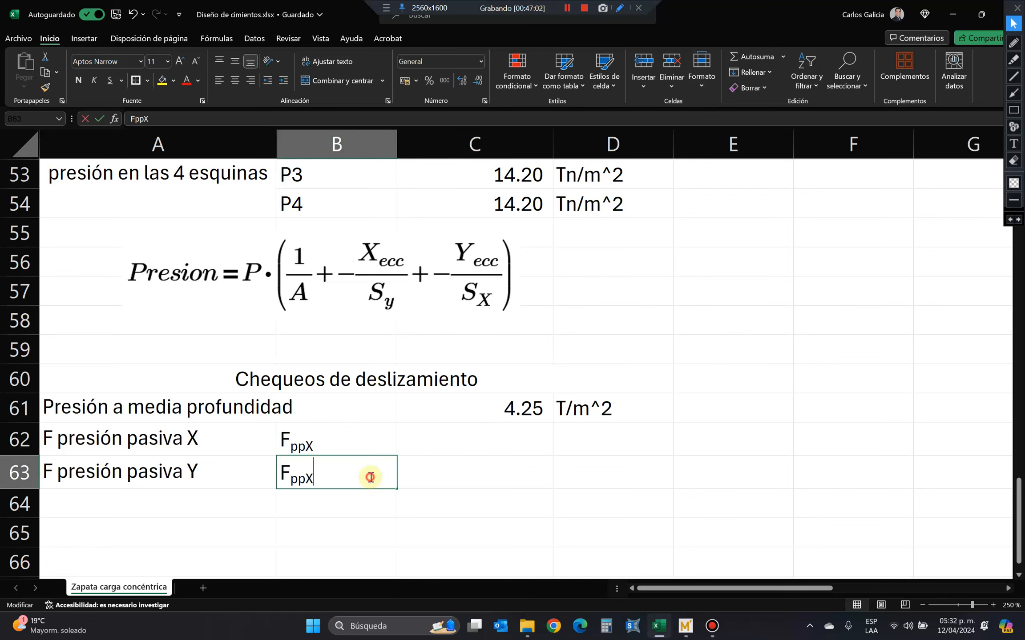
type("Y")
key("BackSpace")
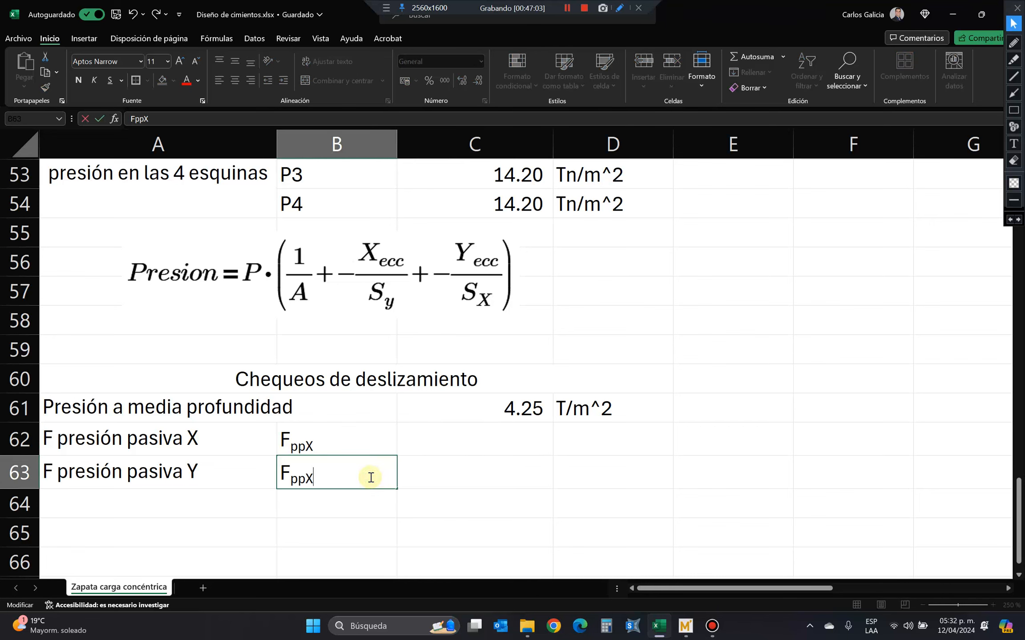
key("Left")
type("Y")
key("Delete")
key("Return")
Calculate the X passive force in C62 as mid-depth pressure times footing thickness times footing length, +C61*C6*C4.
key("Up")
key("Right")
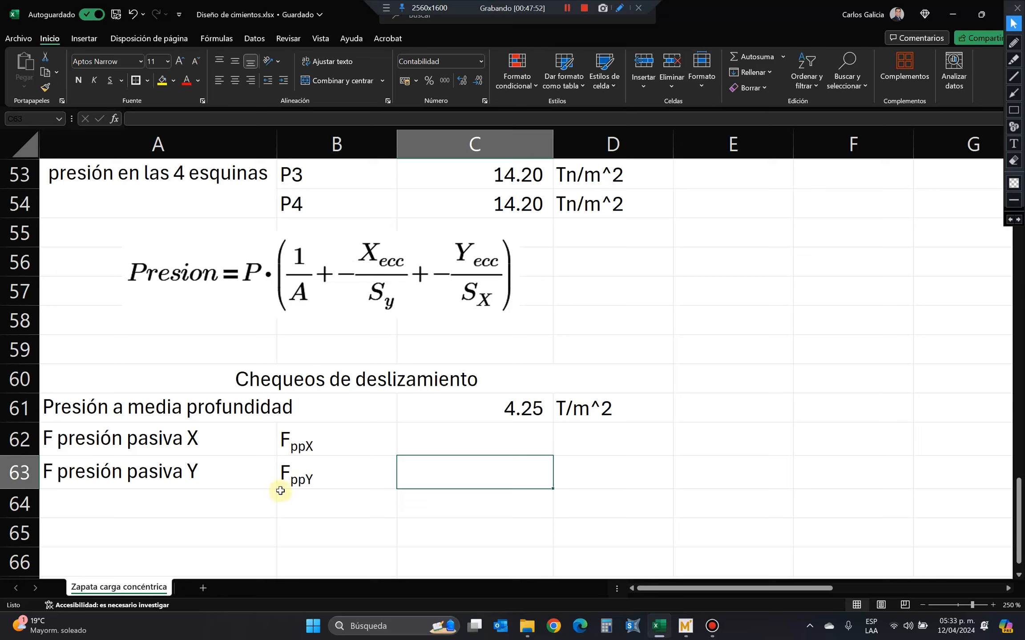
left_click(432, 443)
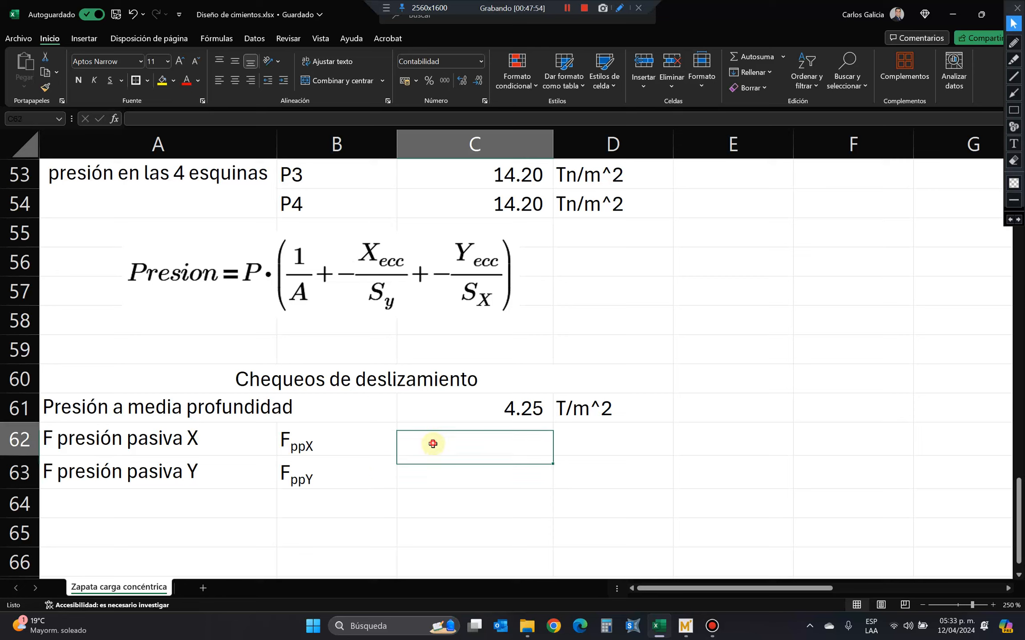
type("+")
key("Up")
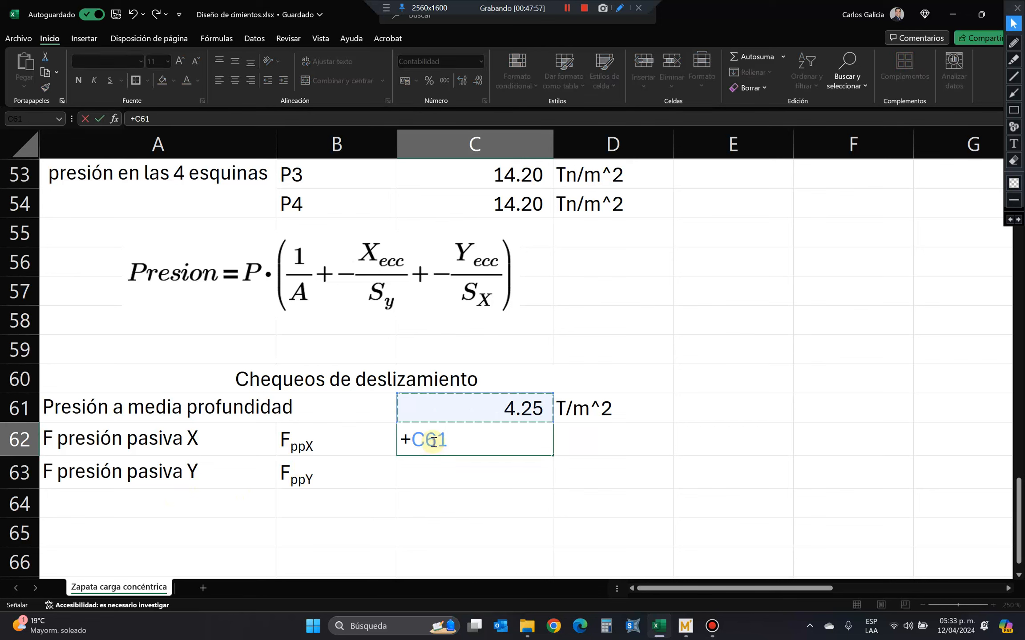
type("*")
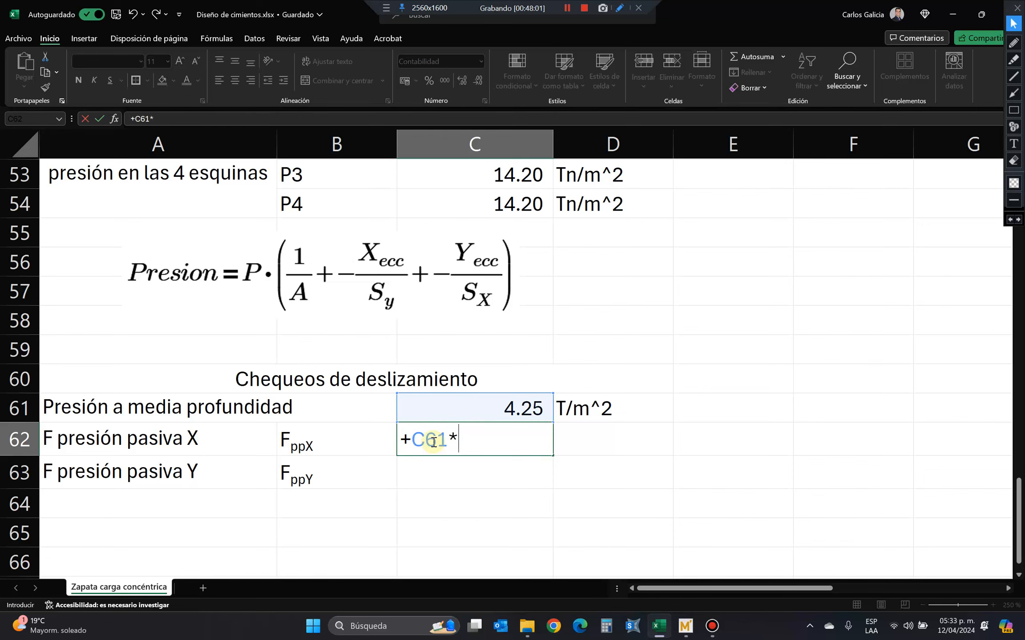
scroll(423, 428, "up", 13)
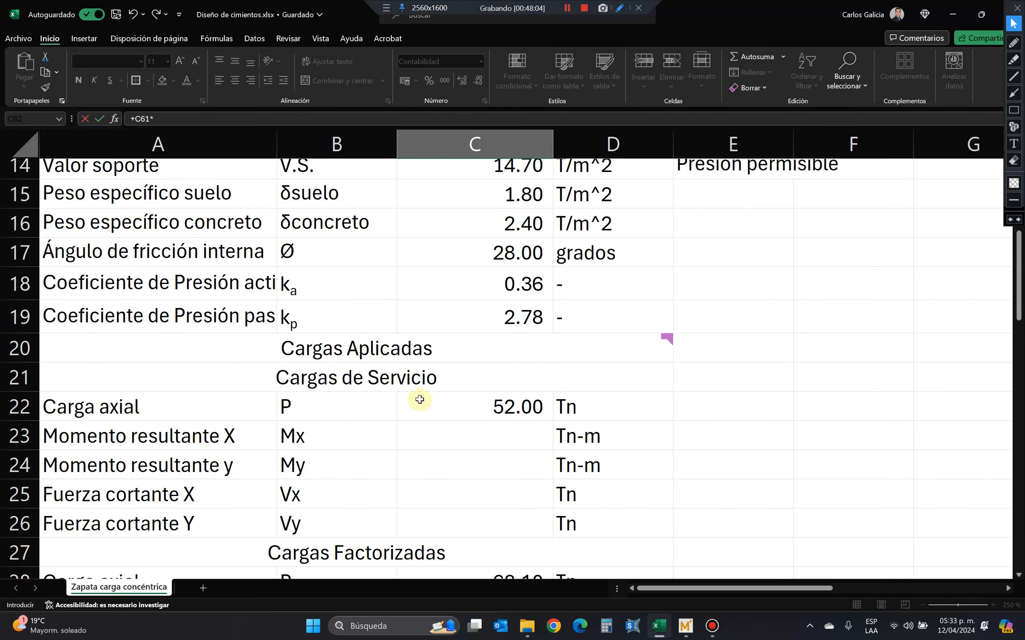
scroll(419, 399, "up", 4)
left_click(473, 319)
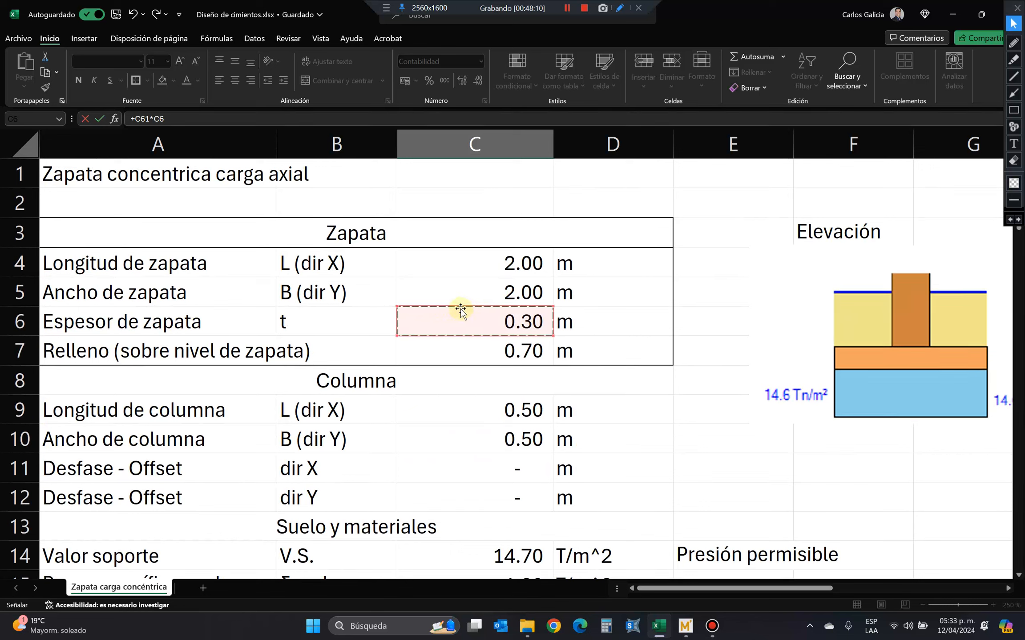
type("*")
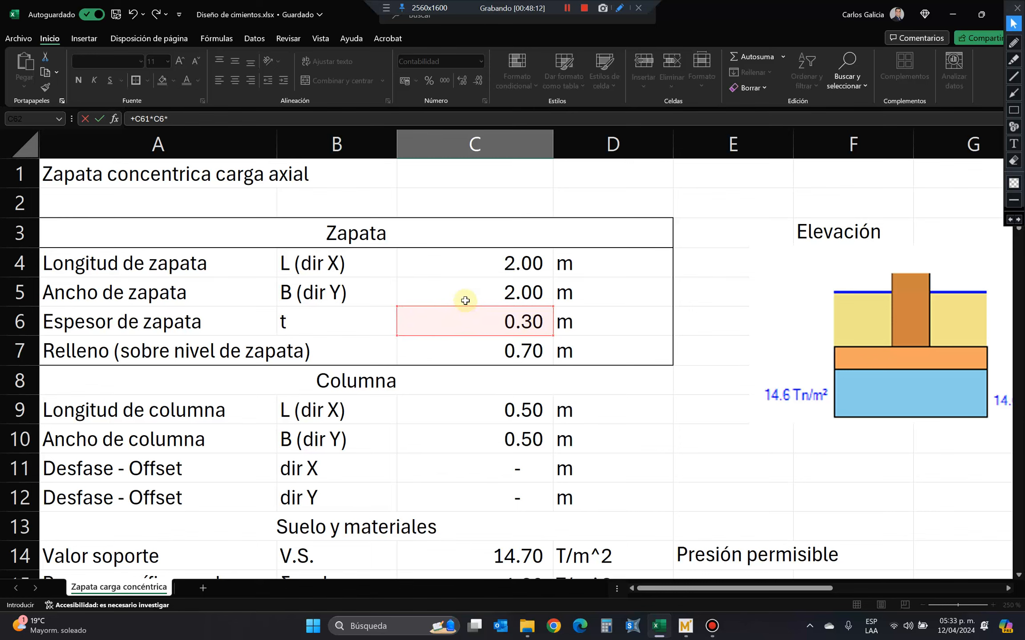
left_click(465, 259)
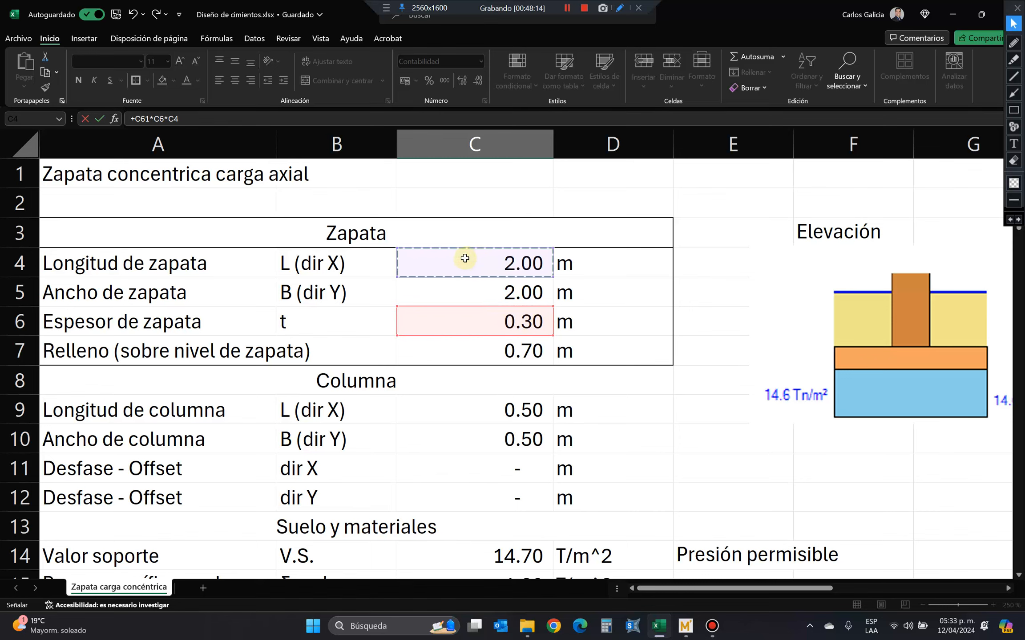
key("Return")
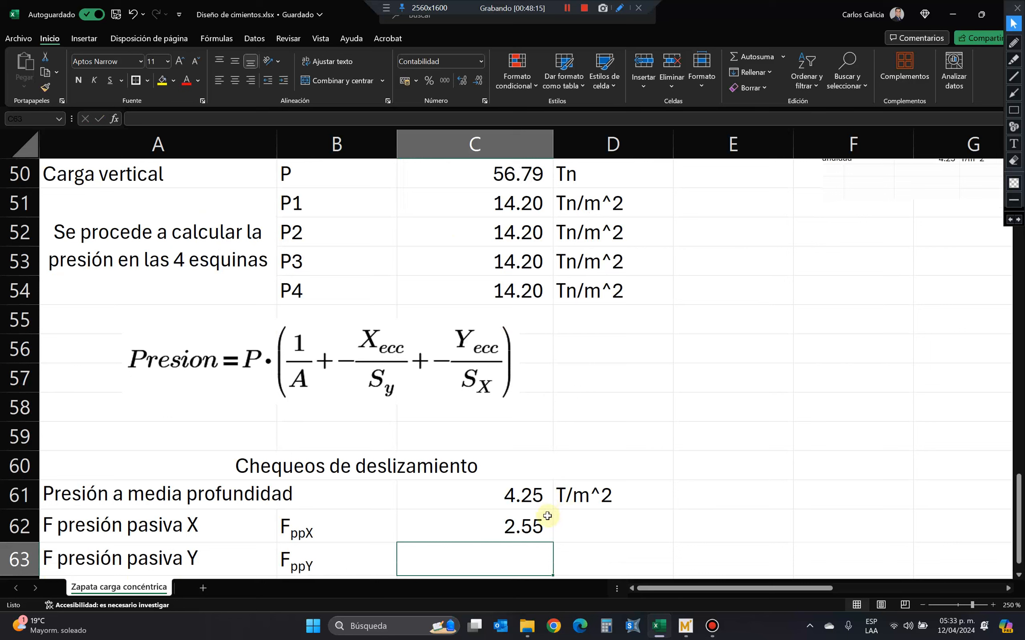
Reuse the C62 formula text in C63 with the footing width instead of the length, =+C61*C6*C5.
left_click(547, 516)
left_click_drag(206, 118, 74, 107)
key("ctrl+c")
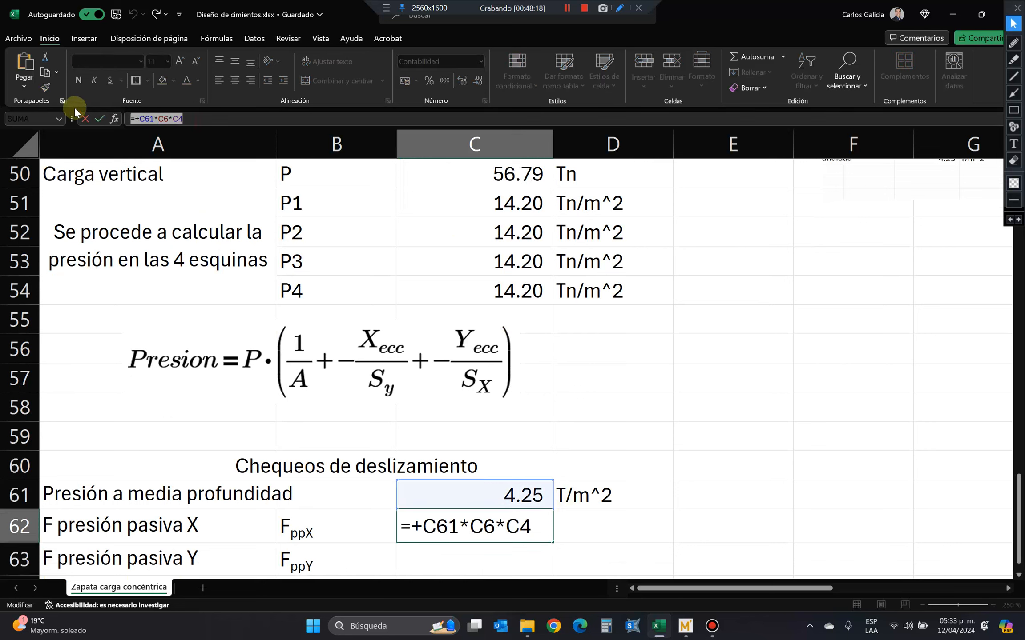
key("Return")
key("ctrl+v")
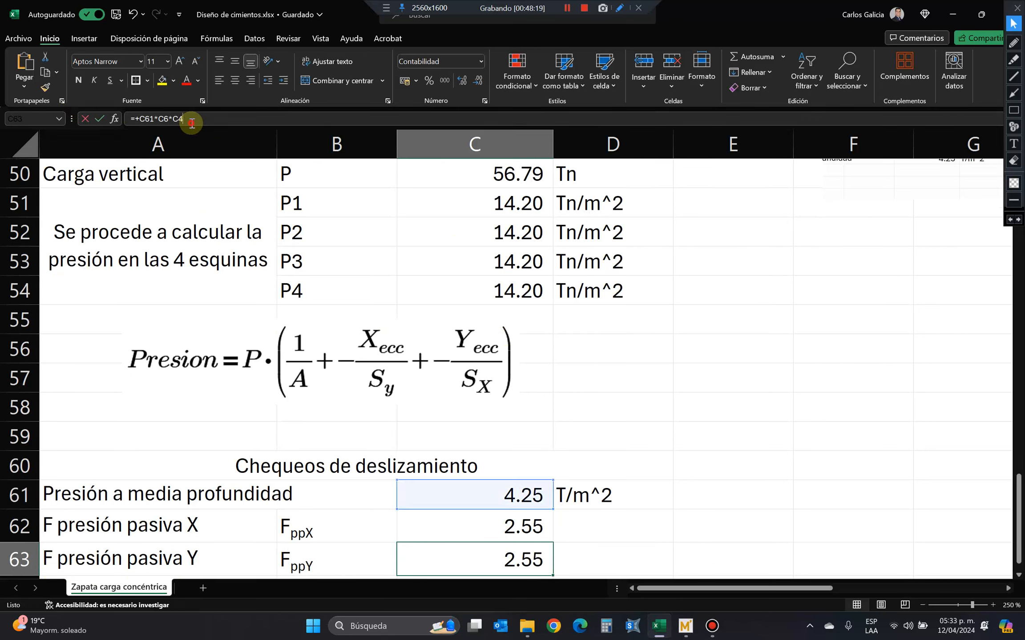
key("BackSpace")
type("5")
key("Return")
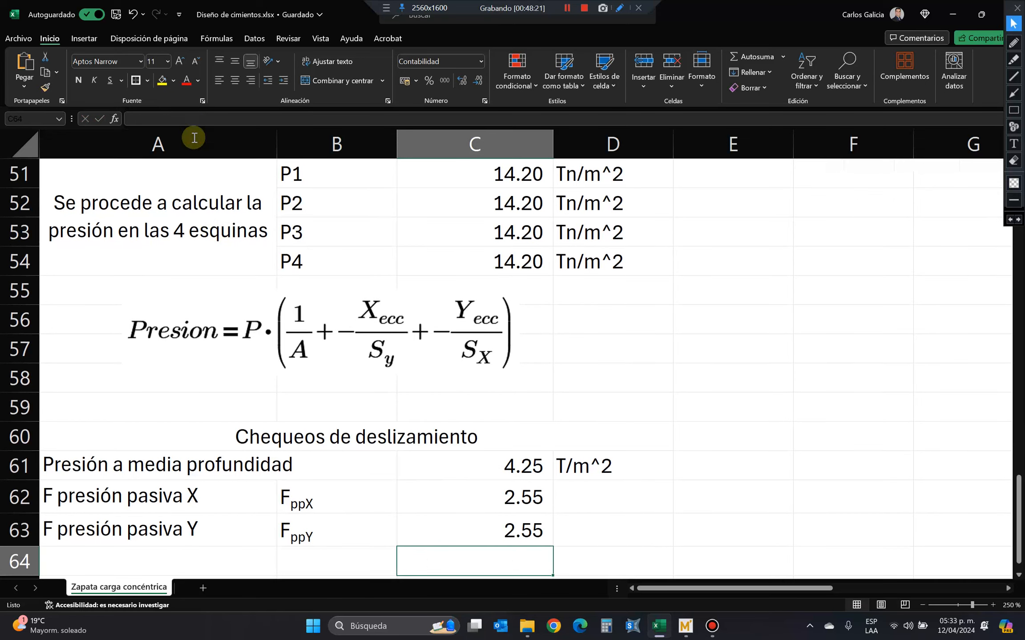
left_click(467, 538)
left_click(322, 121)
key("Escape")
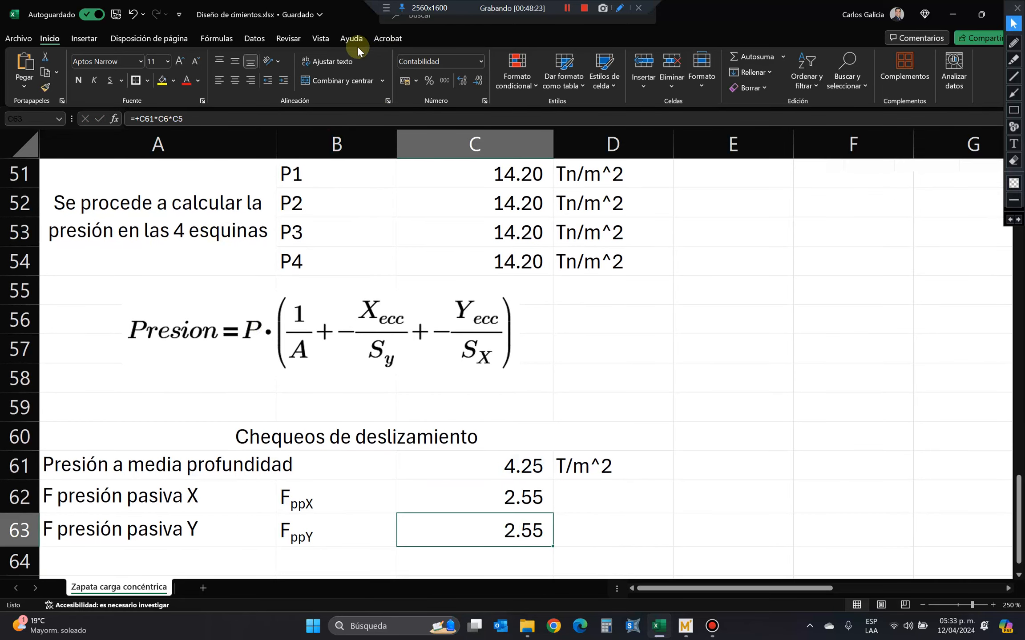
Split the sheet window at cell C63 and bring the rows after the sliding check into the lower panes.
left_click(320, 38)
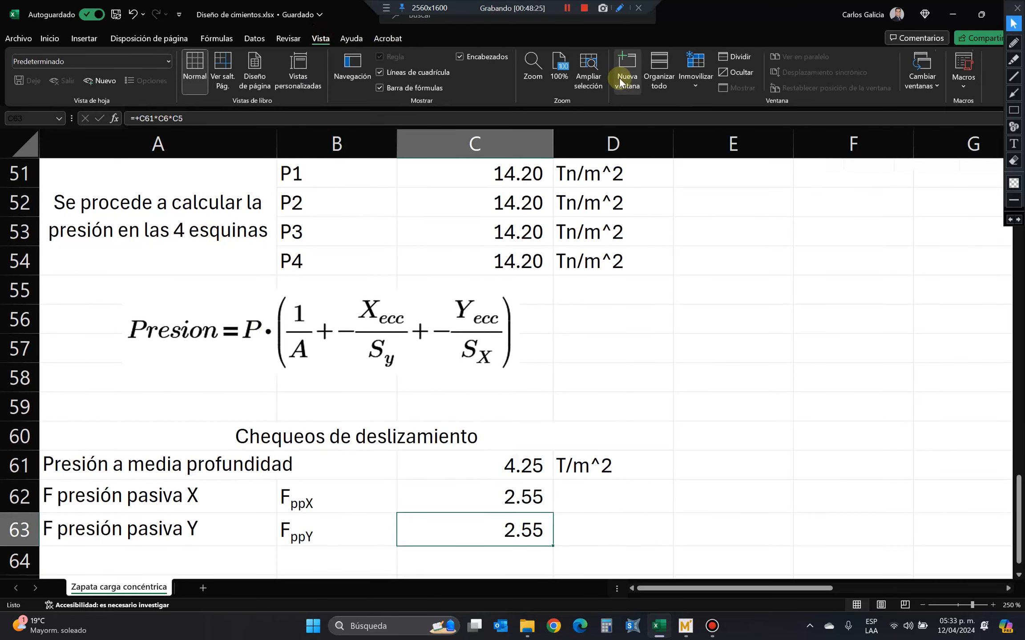
left_click(726, 53)
left_click_drag(401, 517, 409, 475)
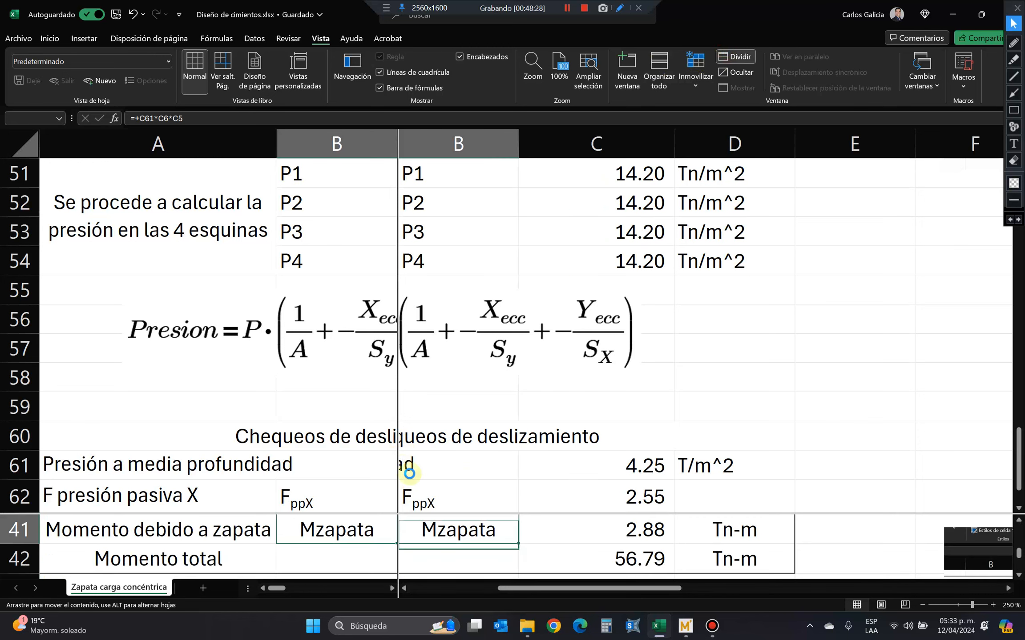
key("Escape")
scroll(516, 477, "down", 5)
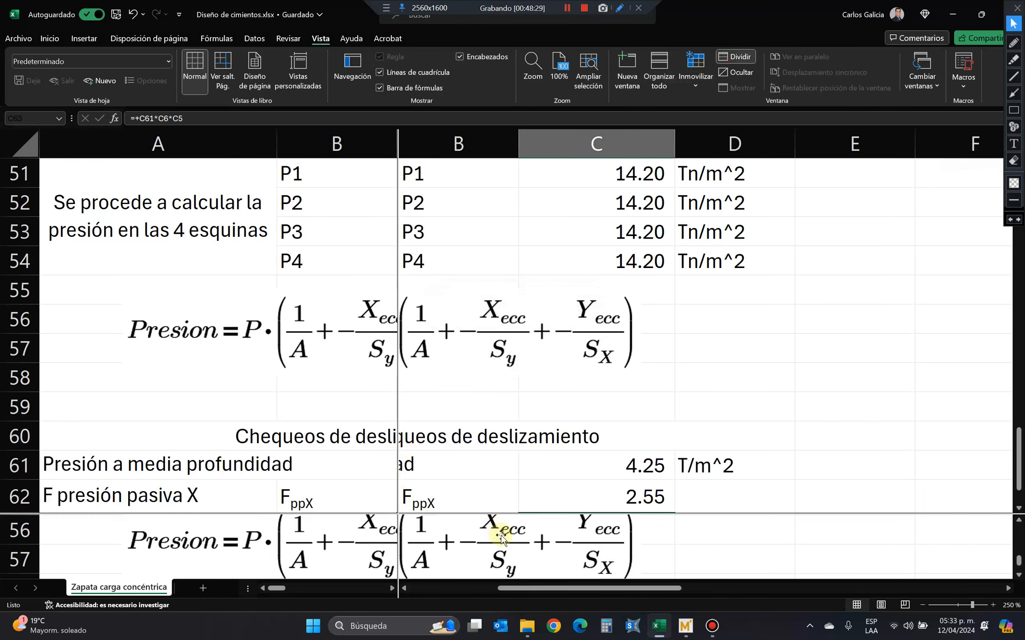
scroll(501, 537, "down", 8)
scroll(500, 536, "up", 7)
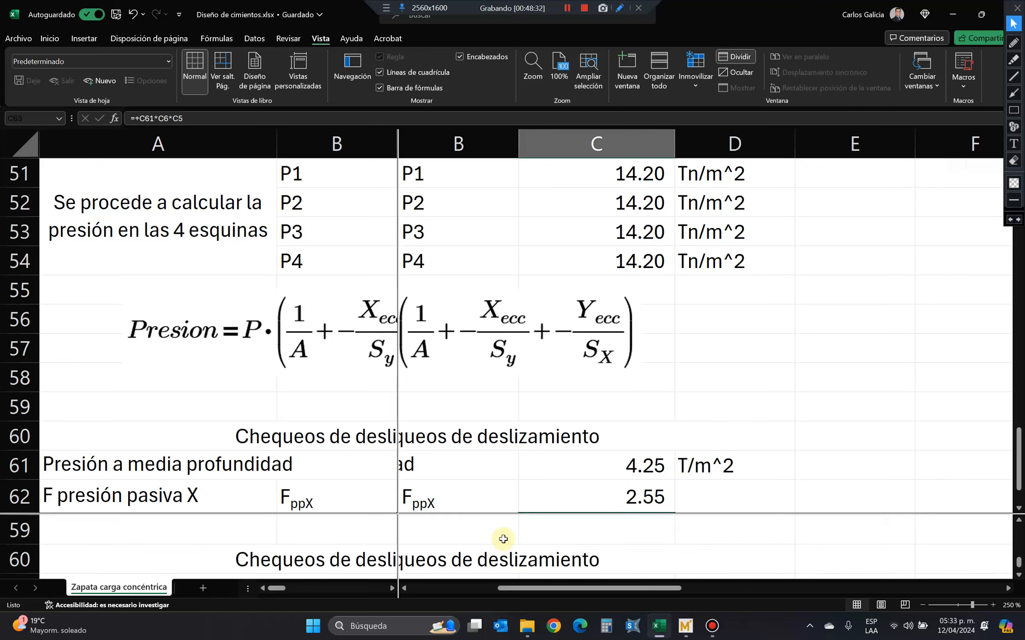
scroll(503, 539, "down", 1)
Realign the split panes so columns A to D read continuously, and raise the horizontal split to just below row 57.
left_click_drag(398, 512, 422, 511)
key("ctrl+z")
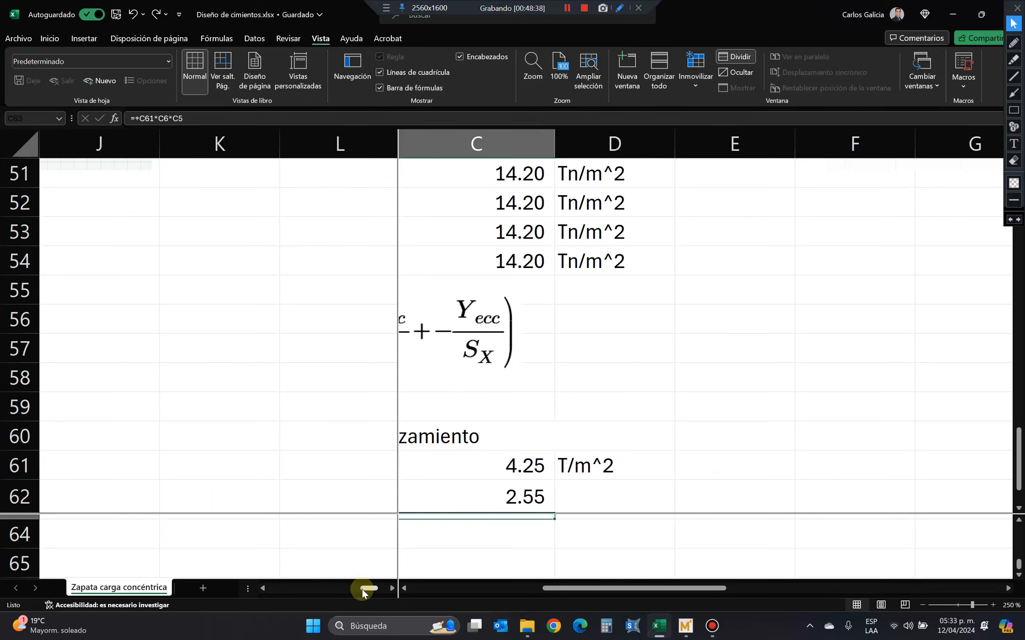
left_click_drag(367, 587, 242, 591)
left_click(501, 539)
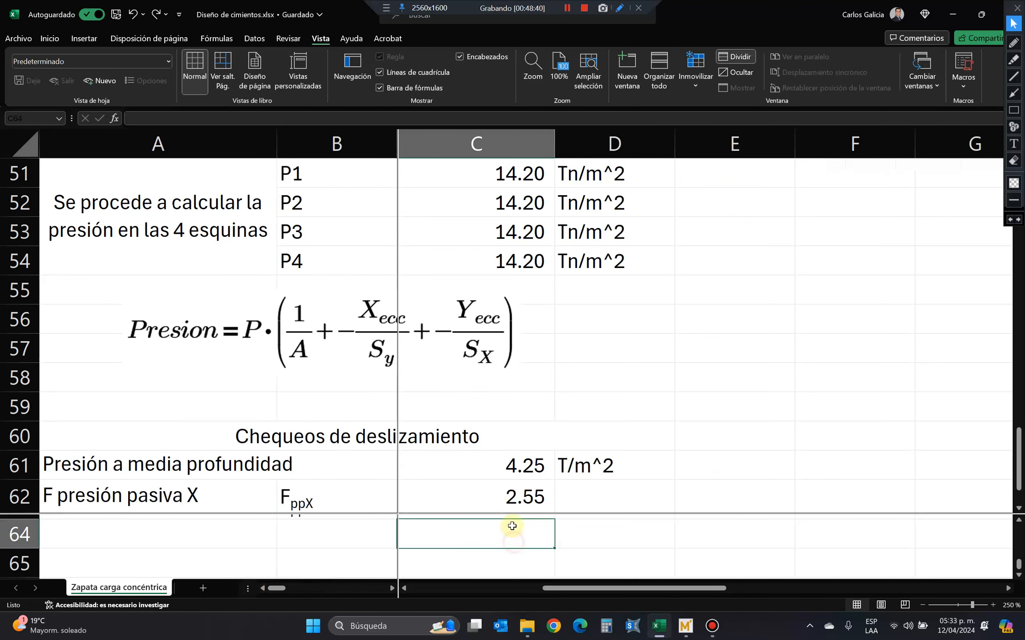
left_click_drag(398, 515, 398, 364)
scroll(423, 480, "up", 4)
scroll(423, 478, "down", 2)
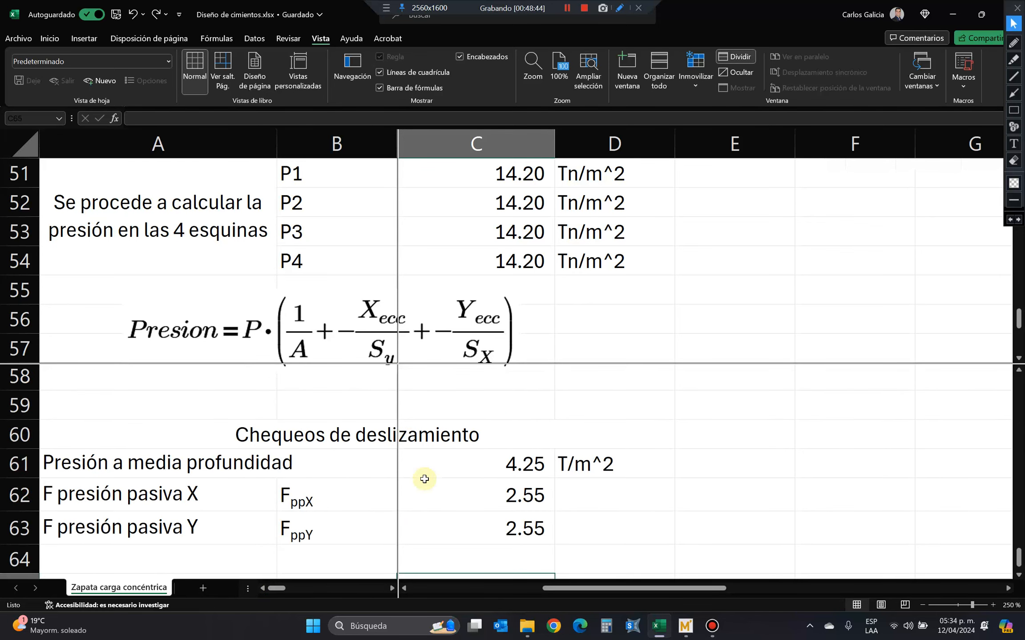
Check the cell references of the Y passive force formula in C63 against the footing dimensions in rows 4 to 6.
left_click(466, 534)
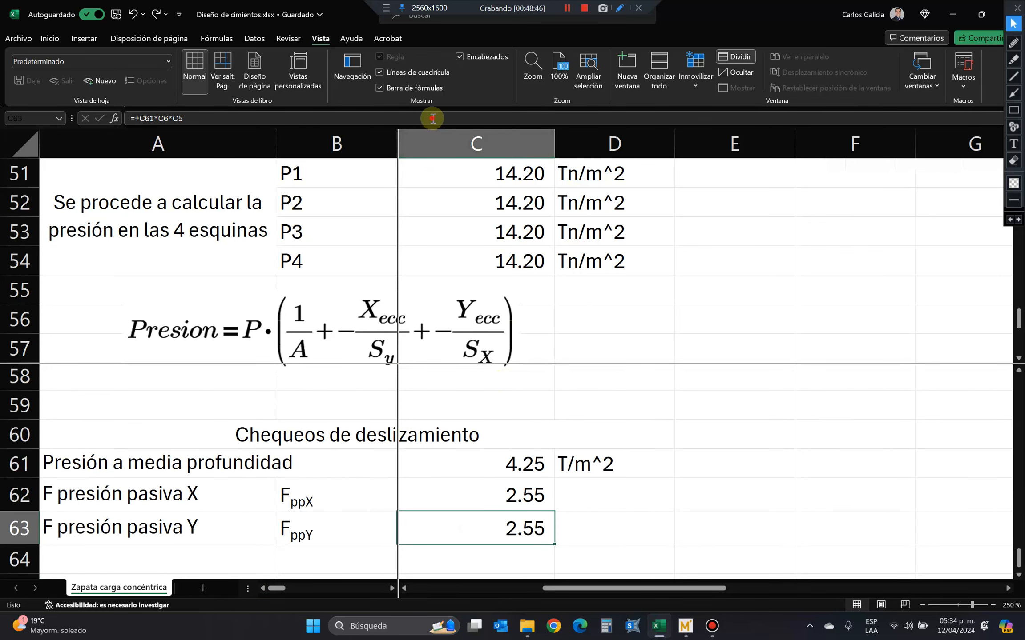
key("F2")
left_click_drag(1018, 325, 1010, 174)
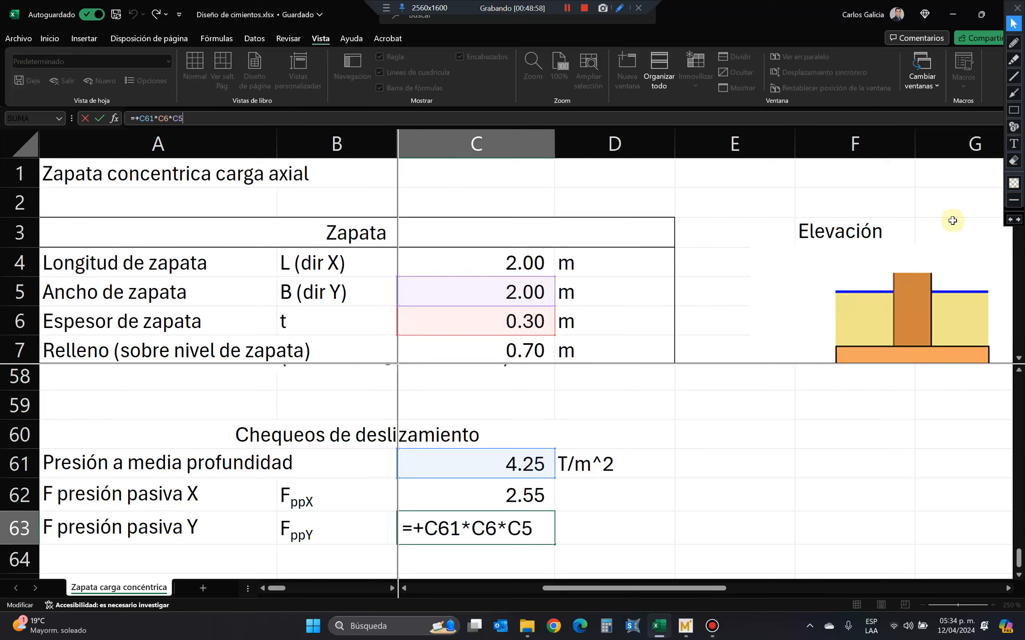
key("Return")
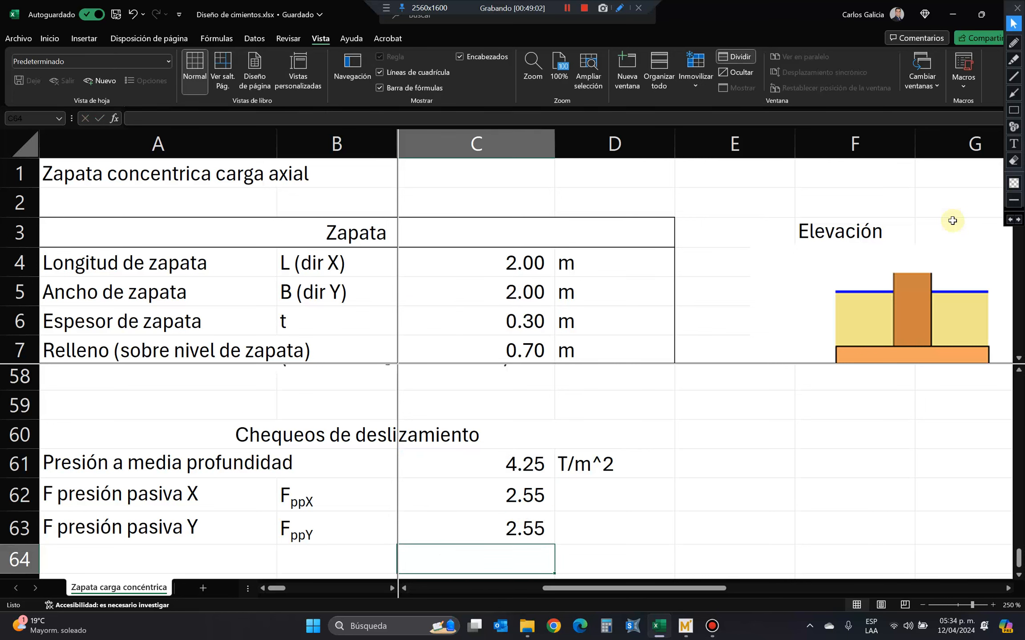
Check the cell references of the X passive force formula in C62 against the footing length and thickness.
key("Up")
key("Up")
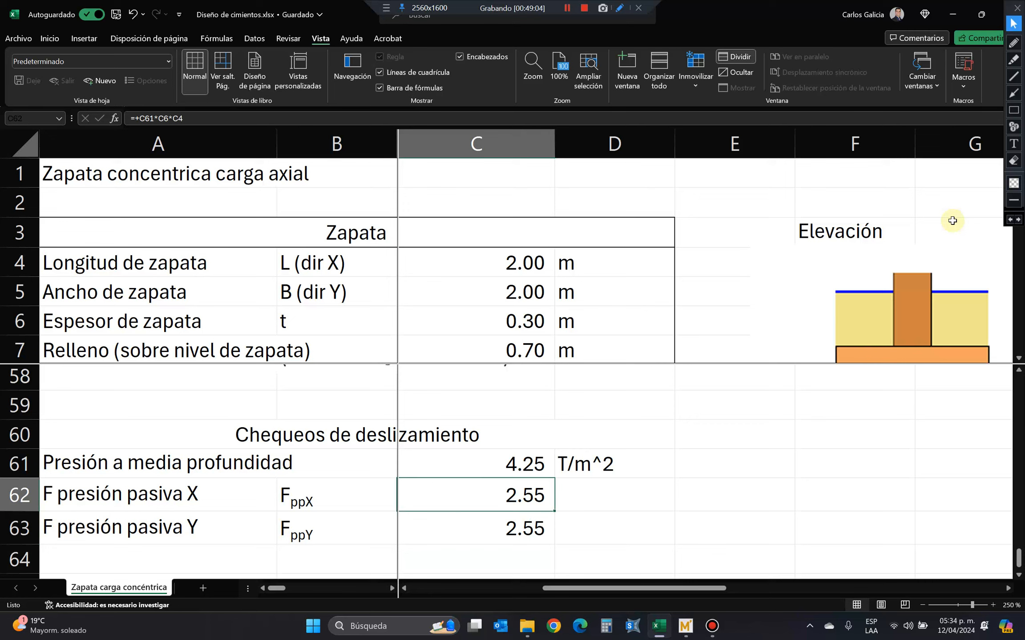
key("Up")
key("Down")
key("Up")
key("Down")
key("Down")
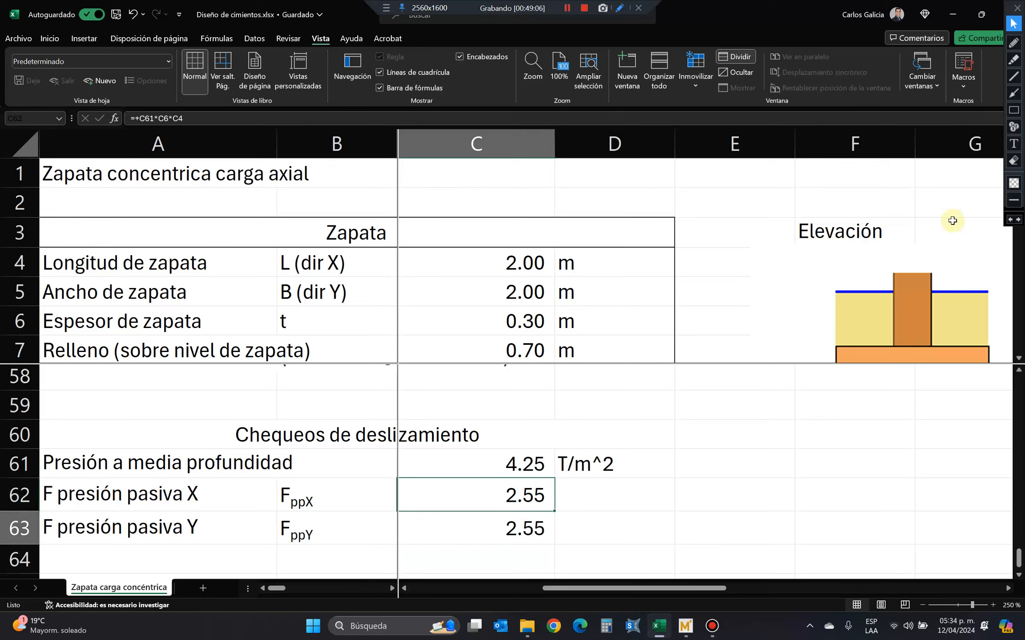
key("Up")
key("Right")
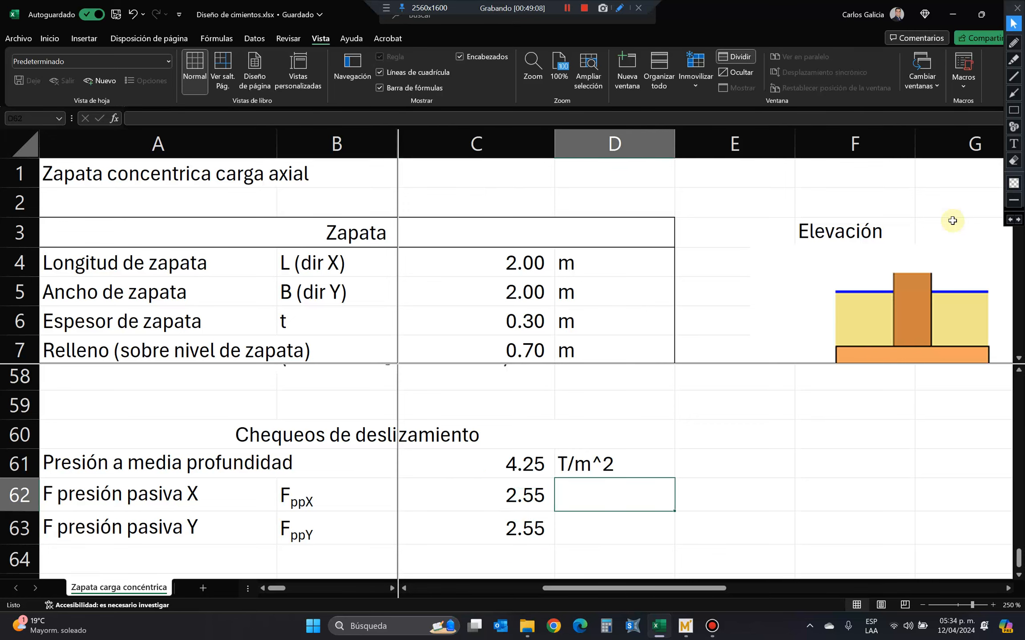
key("Left")
key("F2")
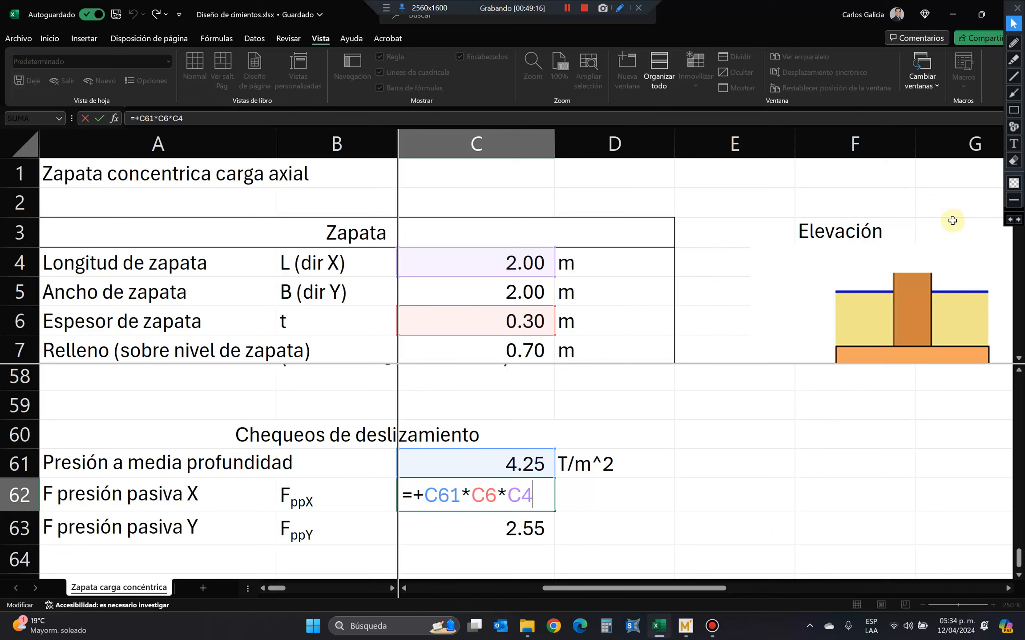
key("Return")
Enter the unit Tn in D62 and D63 for both passive pressure forces.
key("Up")
key("Right")
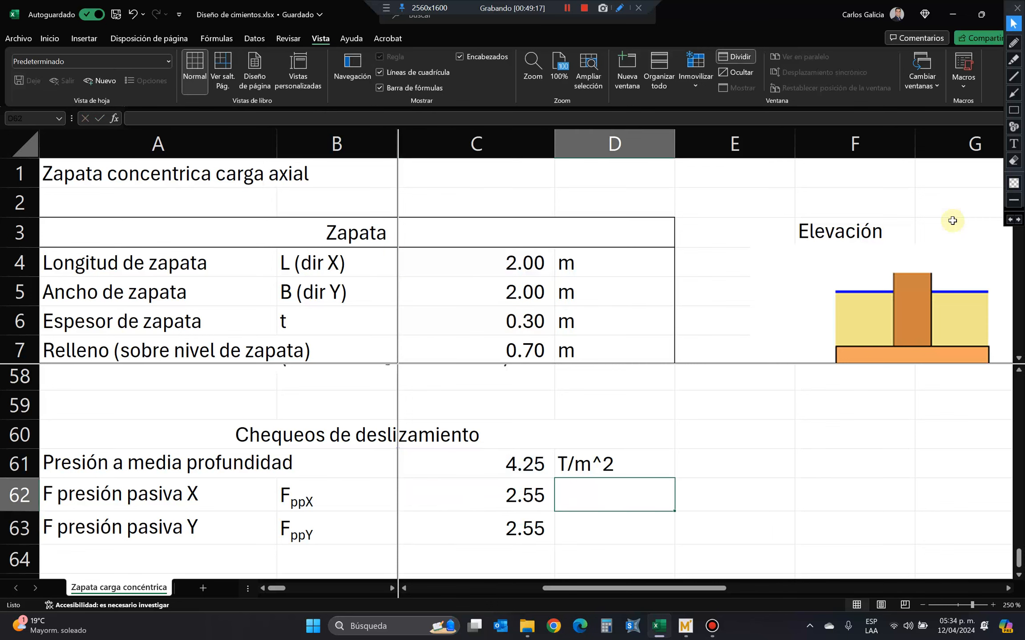
type("Tn")
key("Return")
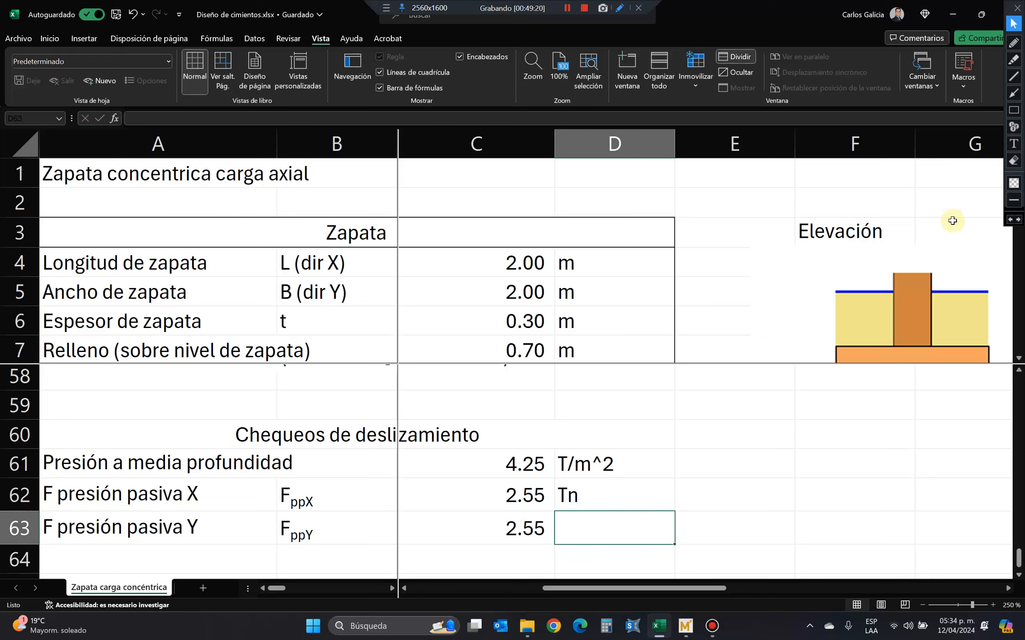
type("Tn")
key("Return")
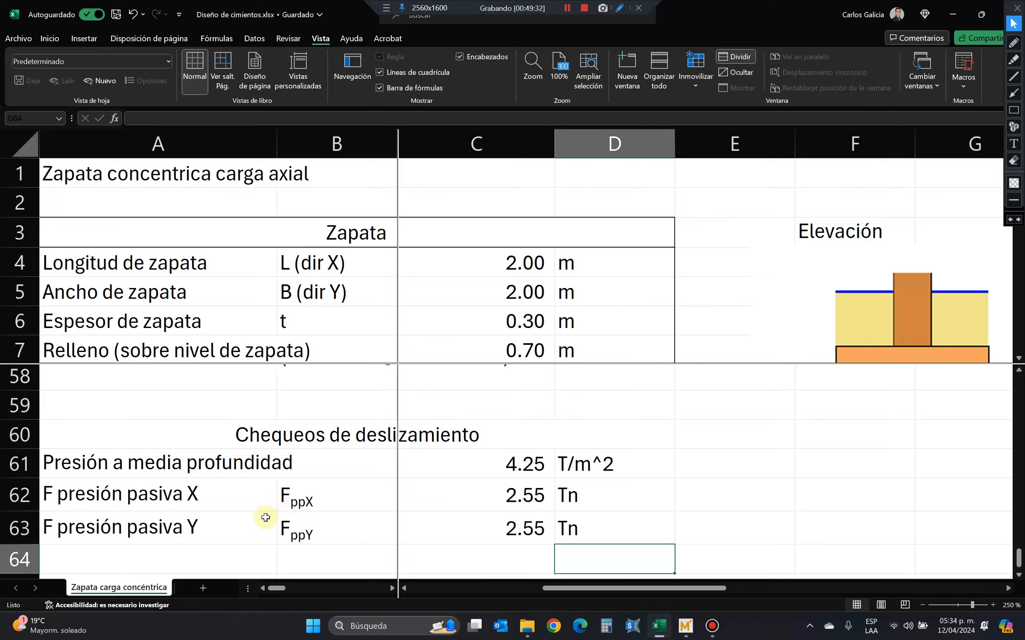
Remove the split from the sheet window and return to the sliding check section.
left_click(490, 523)
left_click(736, 57)
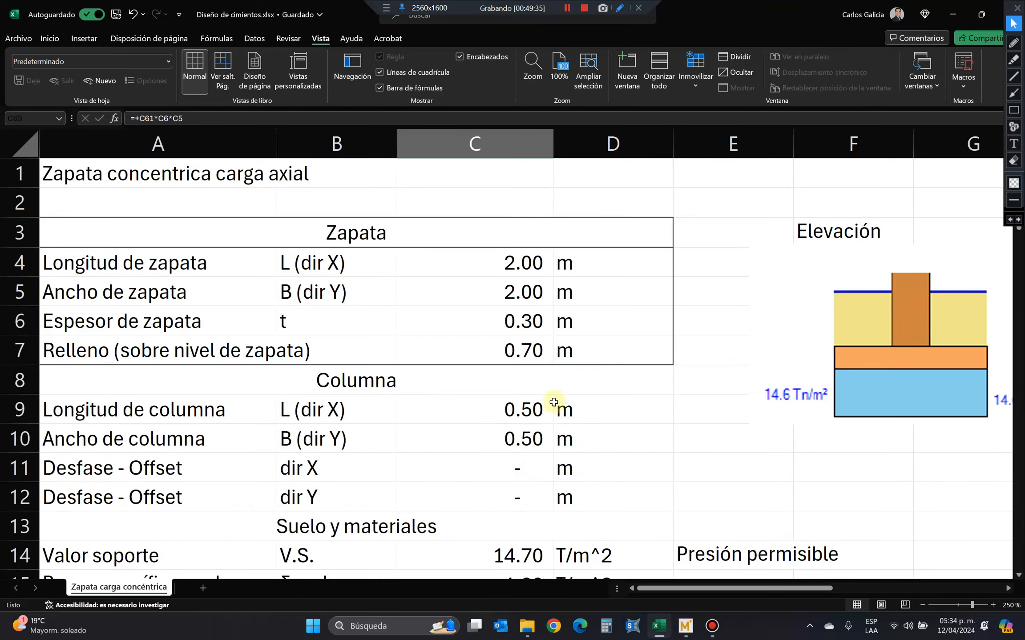
scroll(558, 445, "down", 4)
scroll(559, 508, "down", 15)
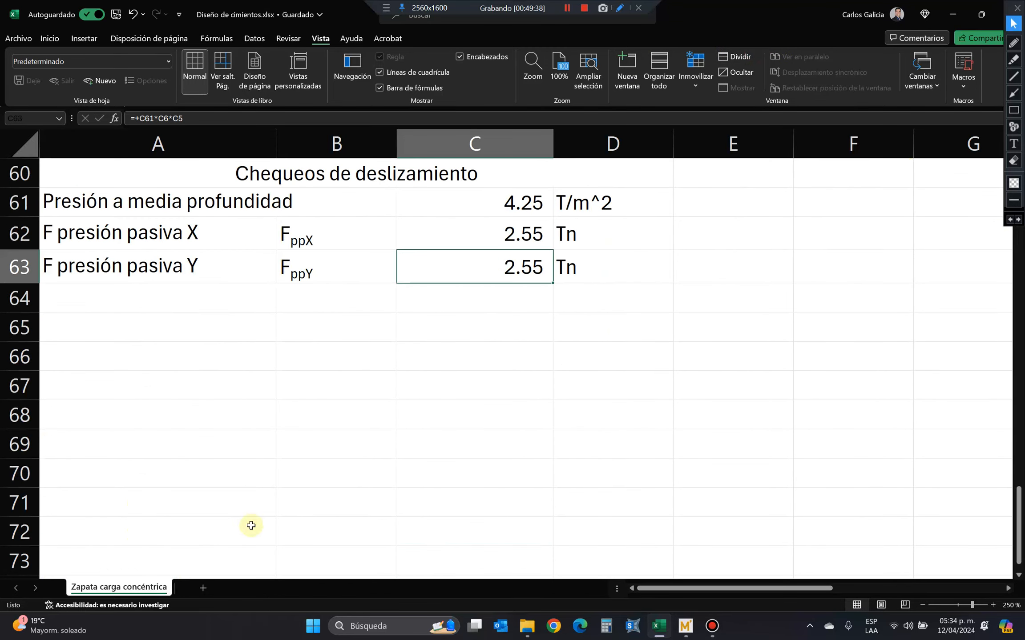
Add the row label "Fuerza de fricción" in A64, below the Y passive pressure force.
left_click(237, 289)
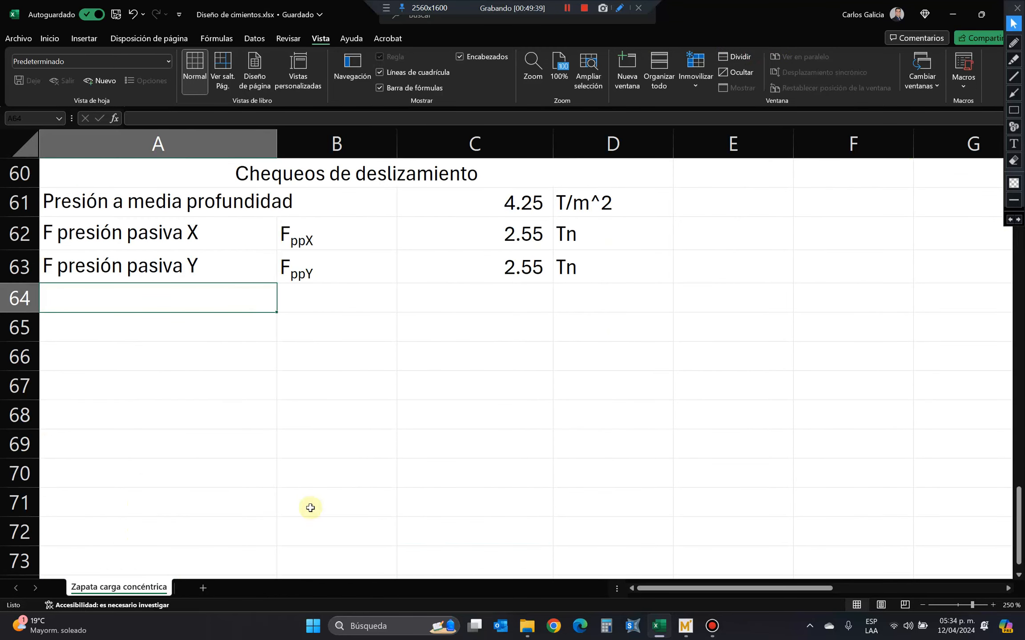
type("F")
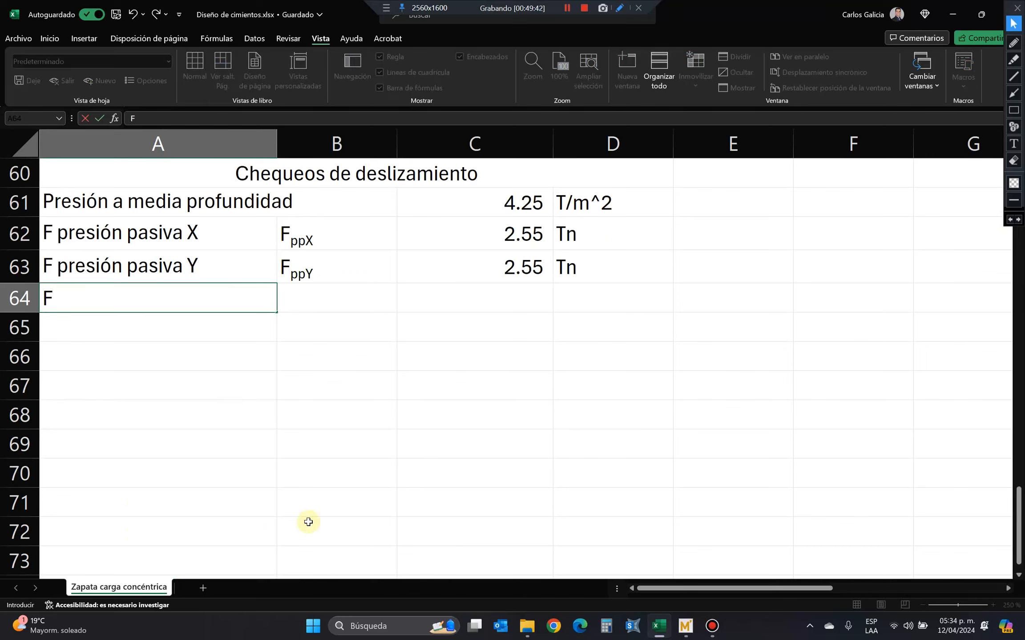
type("uerza de fricción")
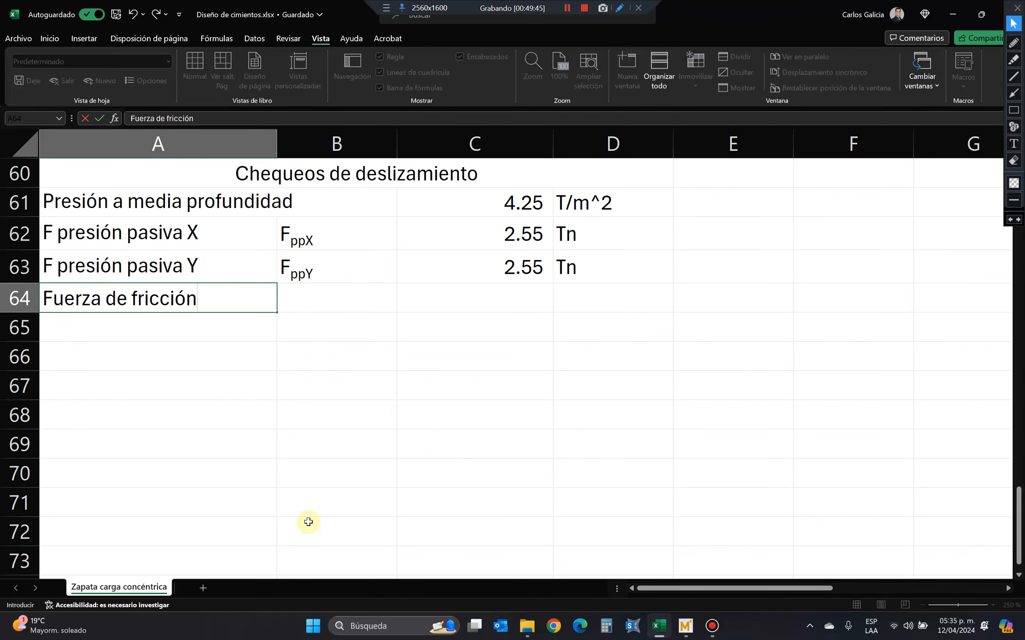
key("Return")
key("Up")
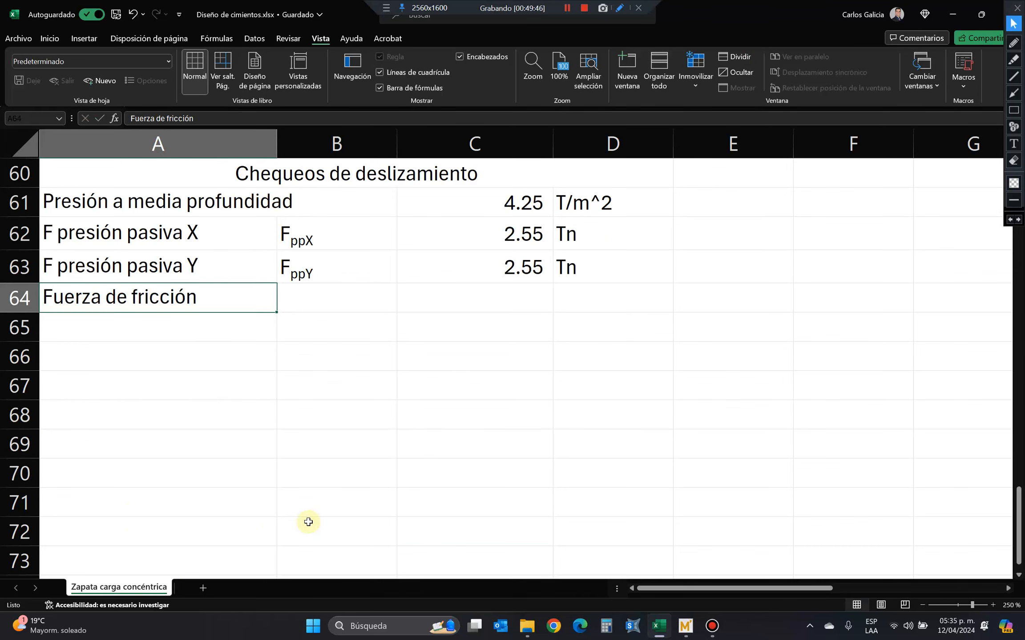
key("Right")
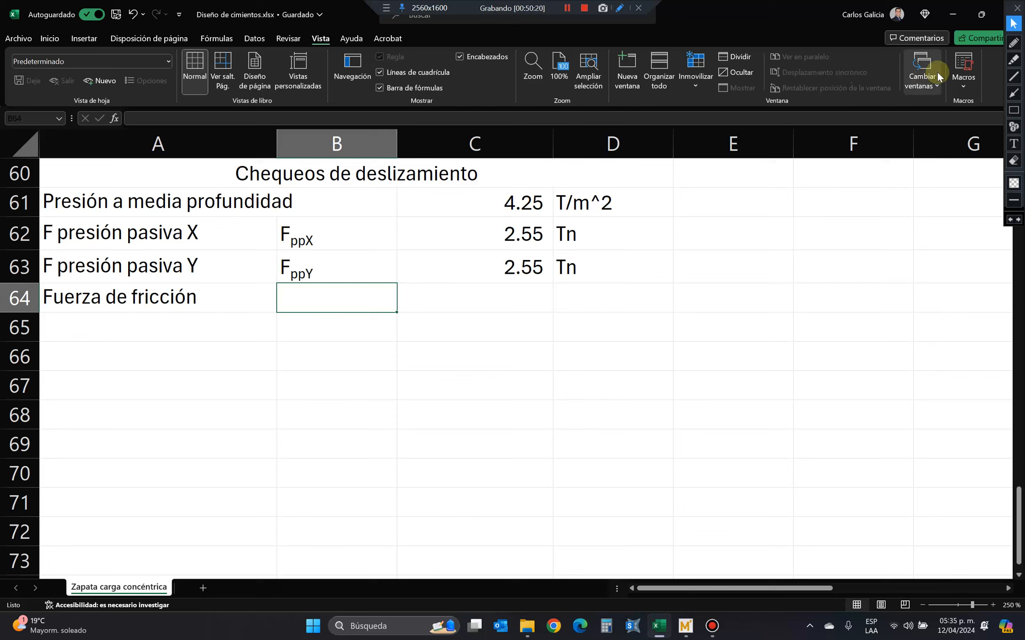
Sketch a block on a ground line with a downward load arrow and a horizontal friction arrow, and erase all the annotations.
left_click(1014, 76)
mouse_move(307, 495)
left_mouse_down()
mouse_move(654, 451)
mouse_move(853, 498)
mouse_move(885, 495)
left_mouse_up()
left_click(1014, 112)
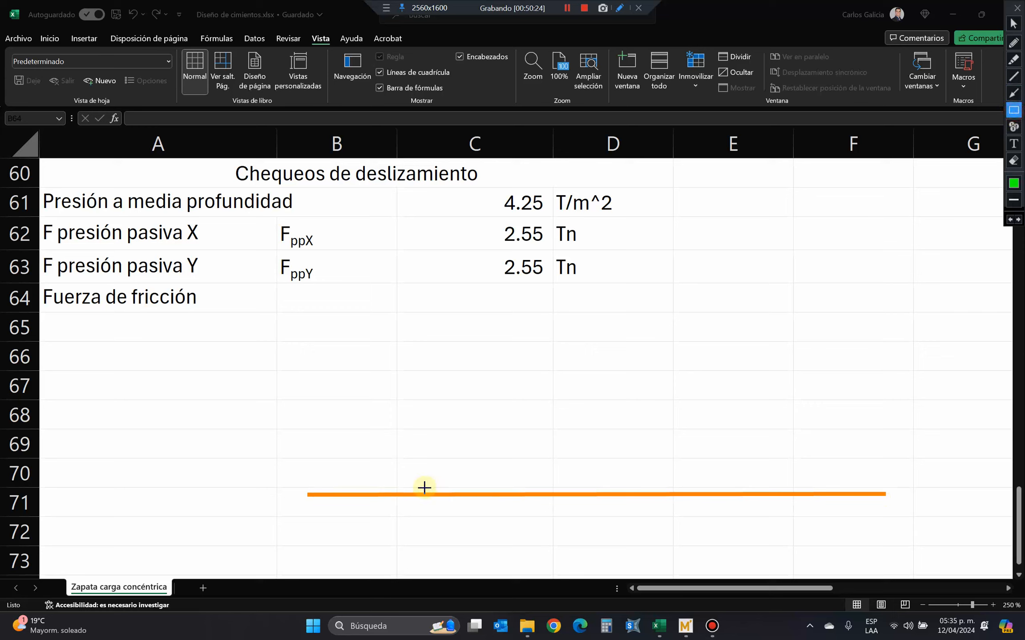
left_click_drag(419, 399, 545, 492)
left_click(1013, 93)
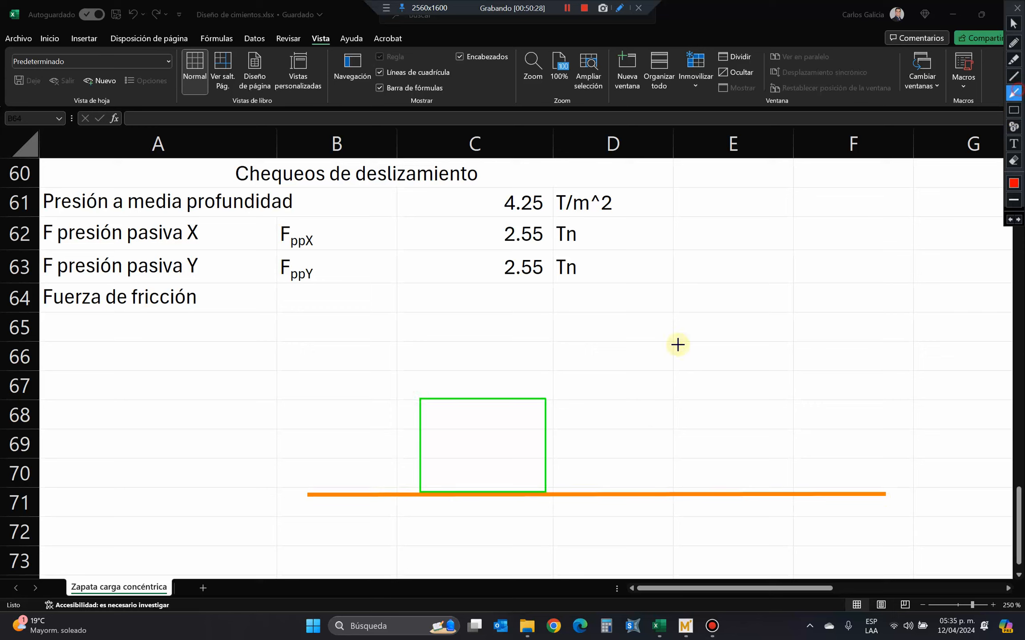
mouse_move(478, 411)
left_mouse_down()
mouse_move(478, 472)
mouse_move(461, 488)
left_mouse_up()
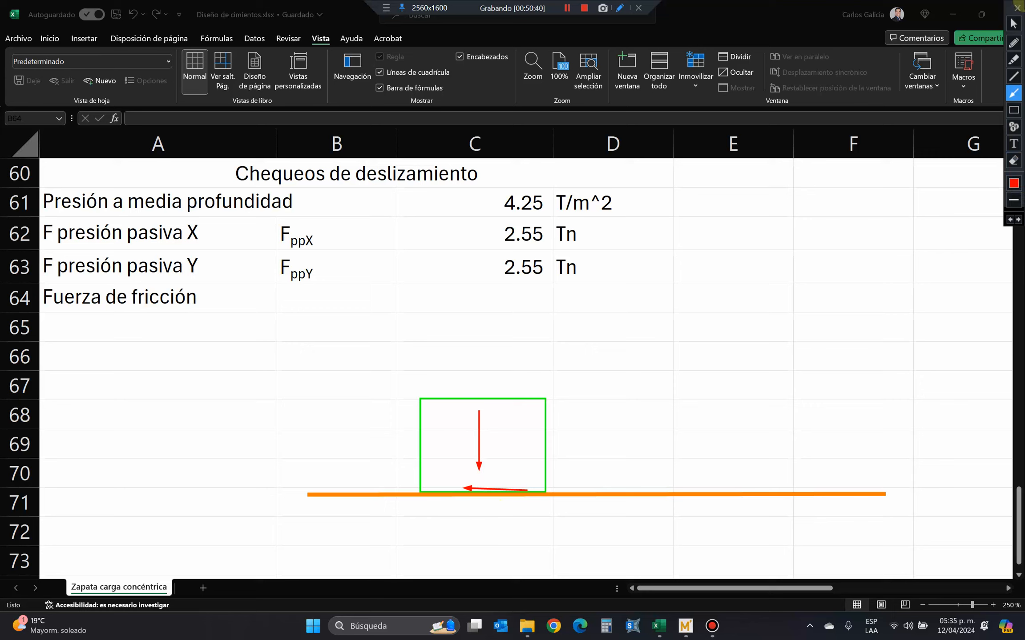
left_click(1015, 164)
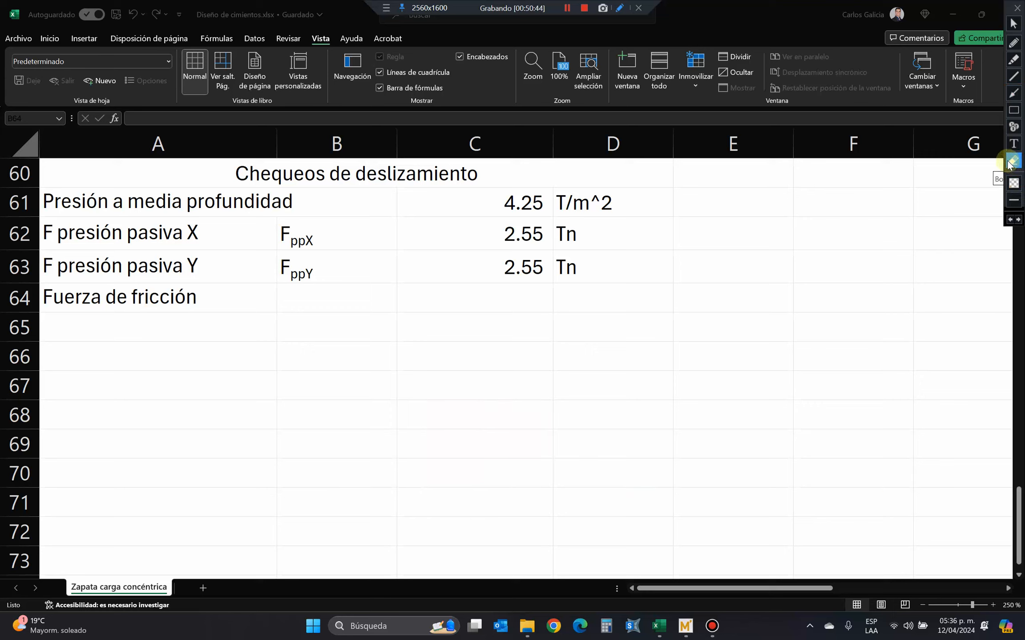
left_click(1014, 23)
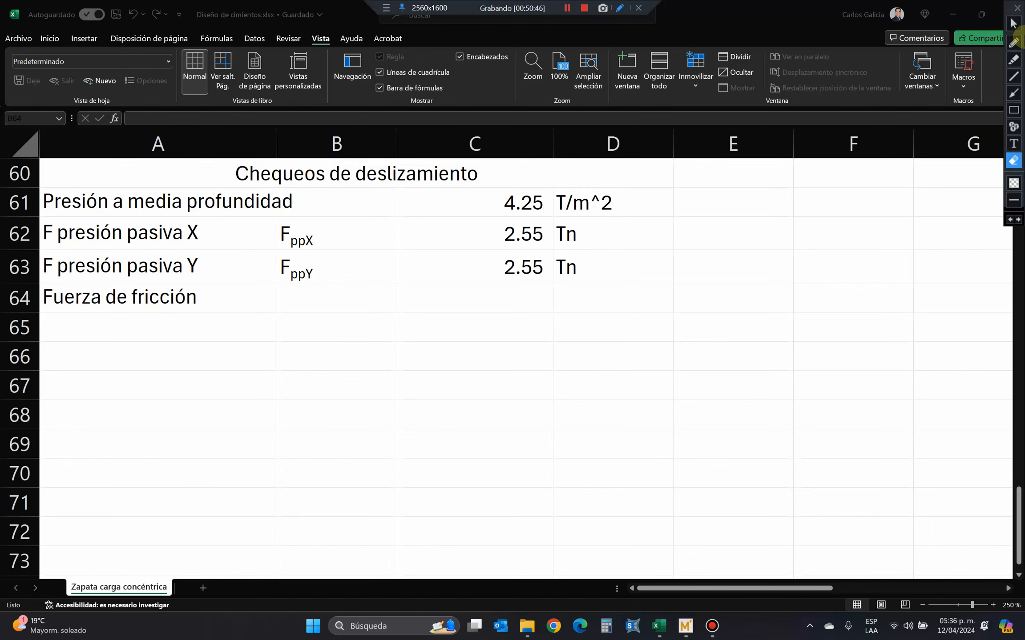
left_click(455, 296)
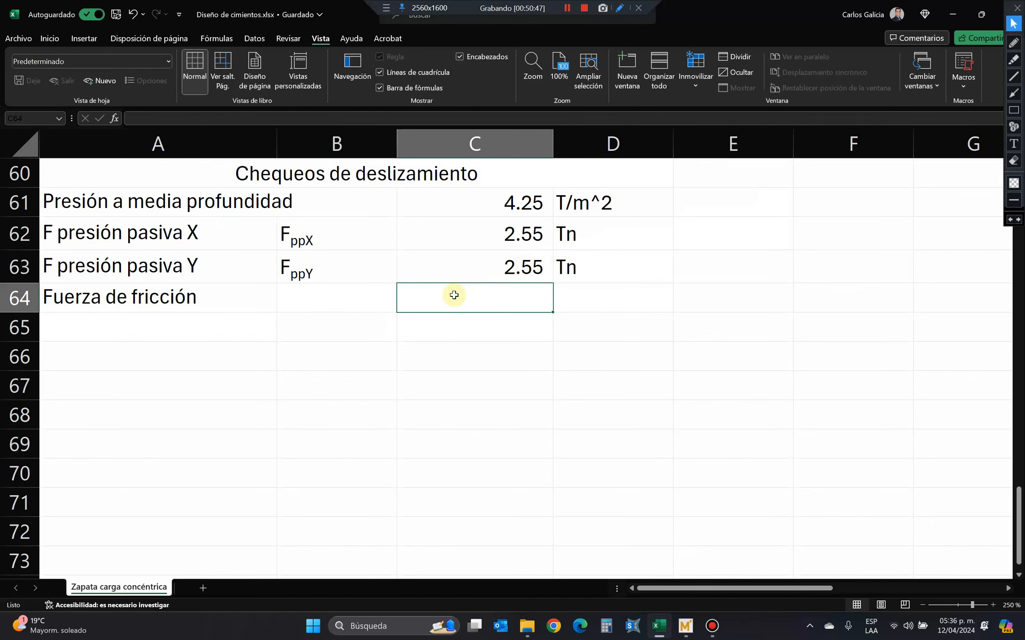
type("+")
scroll(419, 512, "up", 3)
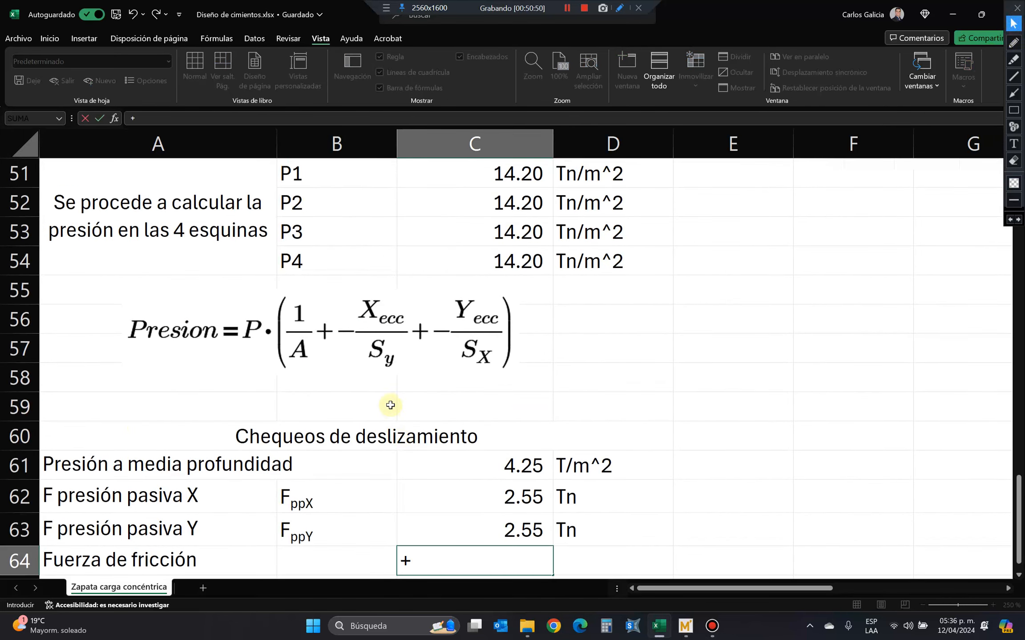
scroll(407, 426, "up", 2)
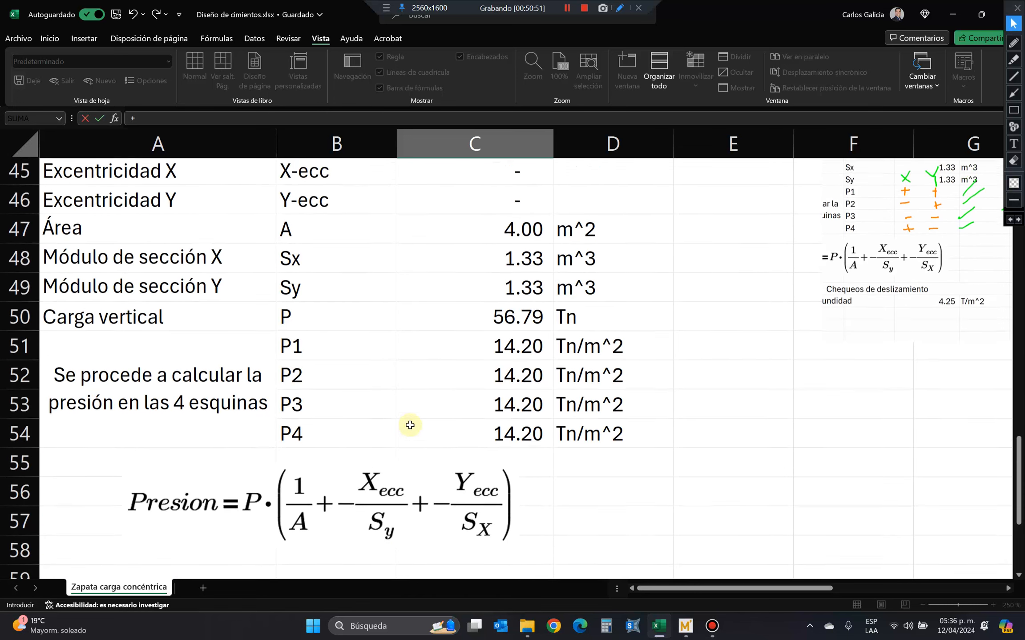
left_click(462, 327)
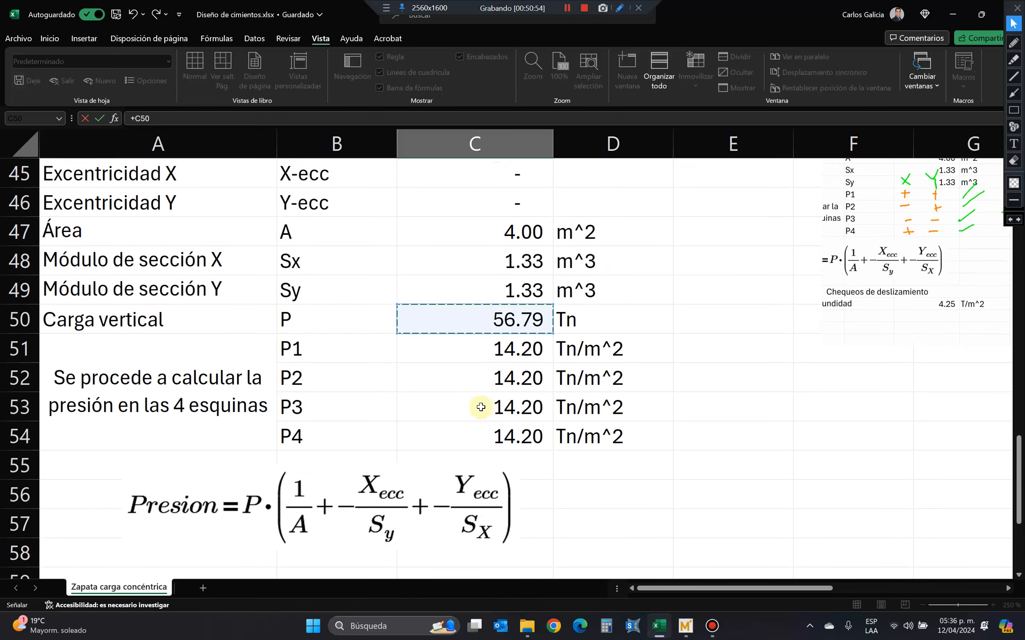
type("*")
key("Escape")
Insert a copy of the passive pressure coefficient row 19 directly above the Cargas Aplicadas heading.
scroll(533, 483, "up", 3)
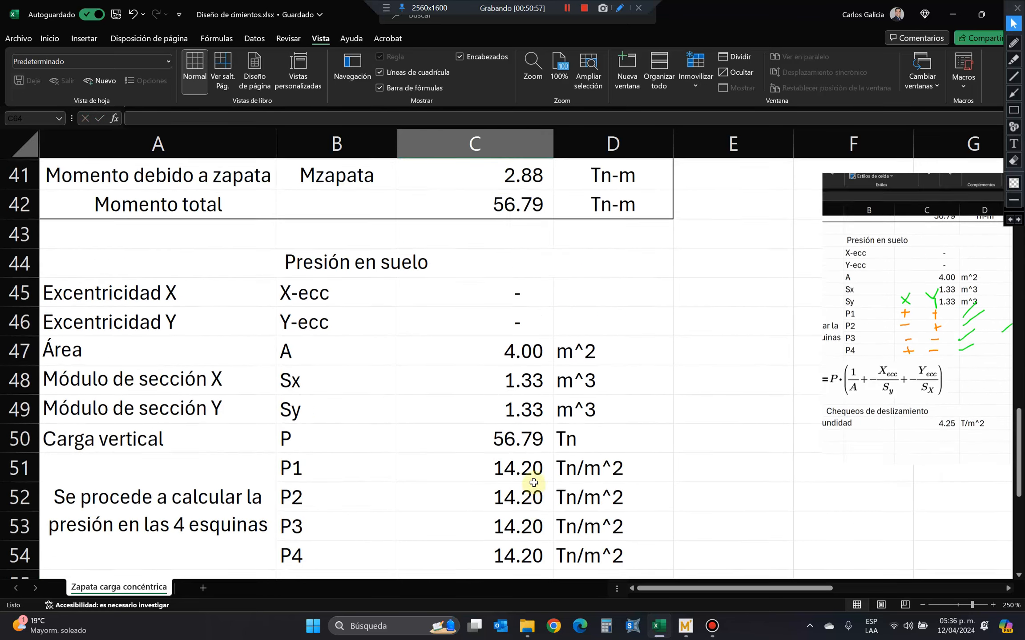
scroll(533, 483, "up", 3)
scroll(534, 483, "down", 2, "ctrl")
scroll(533, 482, "up", 4)
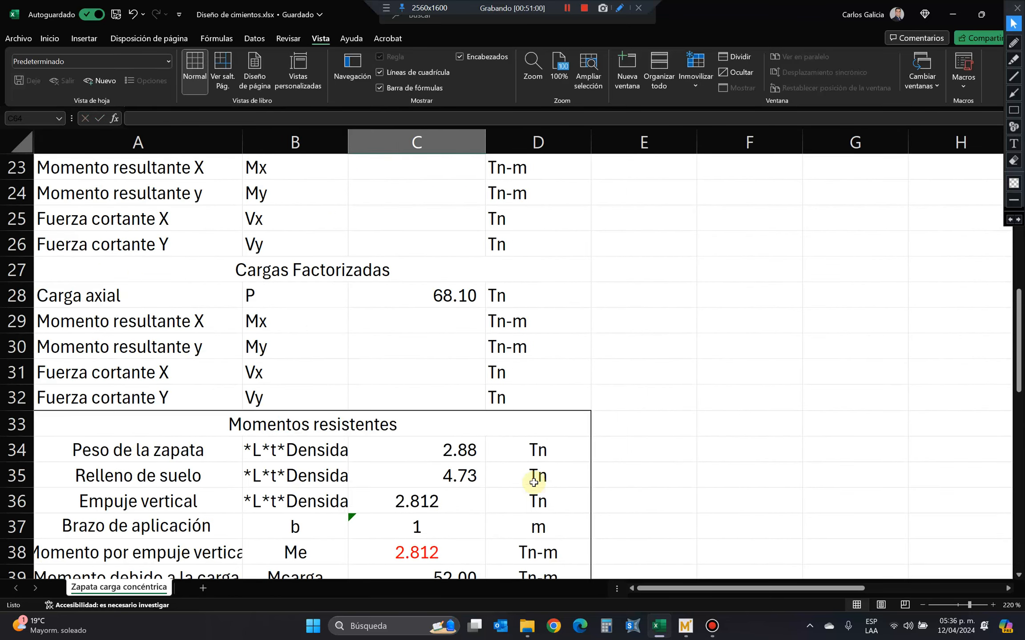
scroll(533, 482, "up", 5)
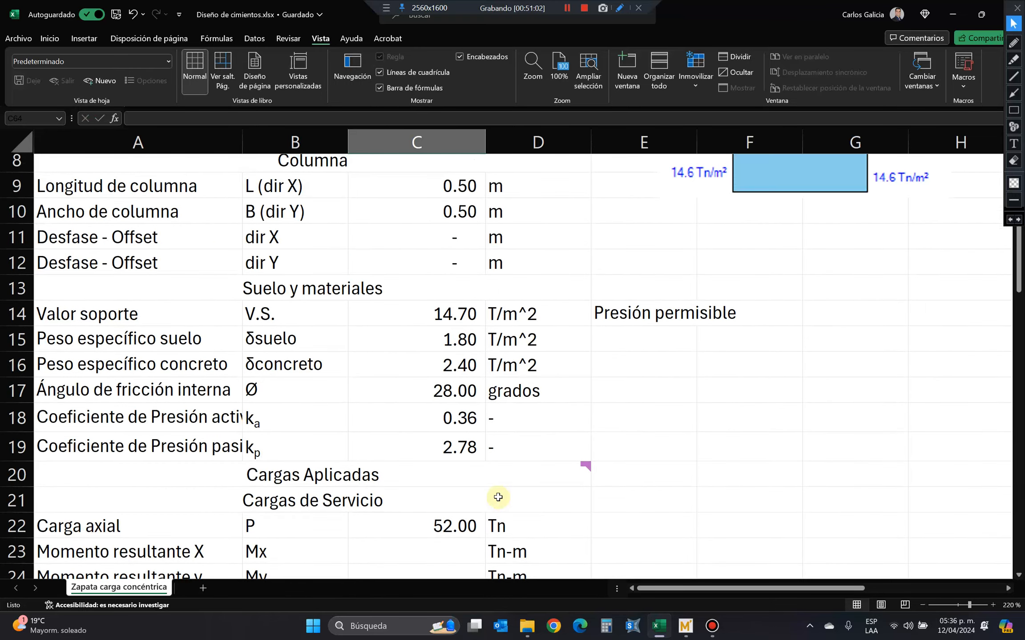
right_click(16, 446)
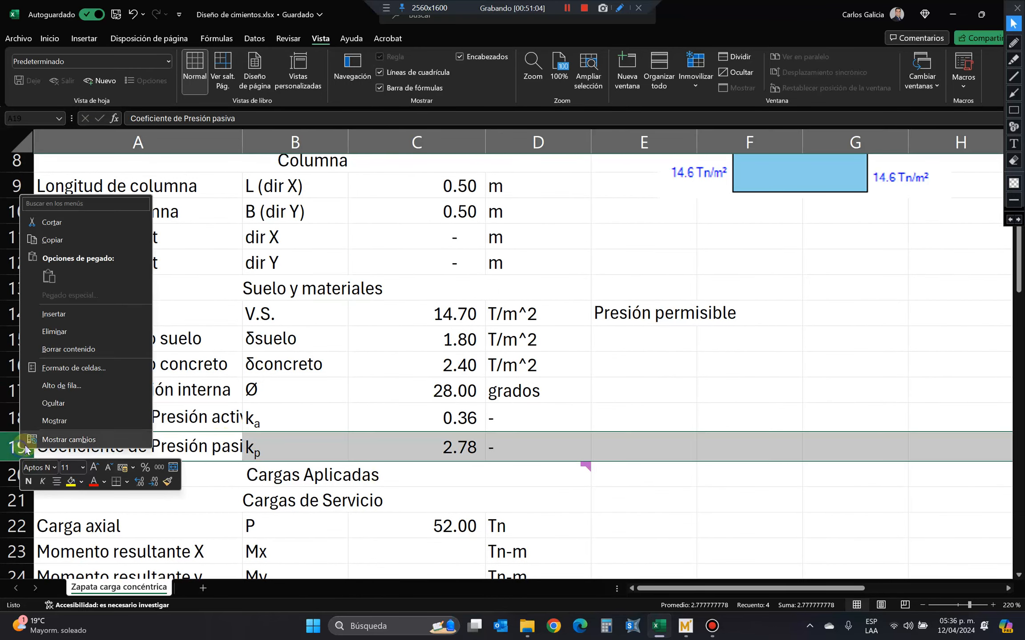
left_click(94, 238)
right_click(24, 474)
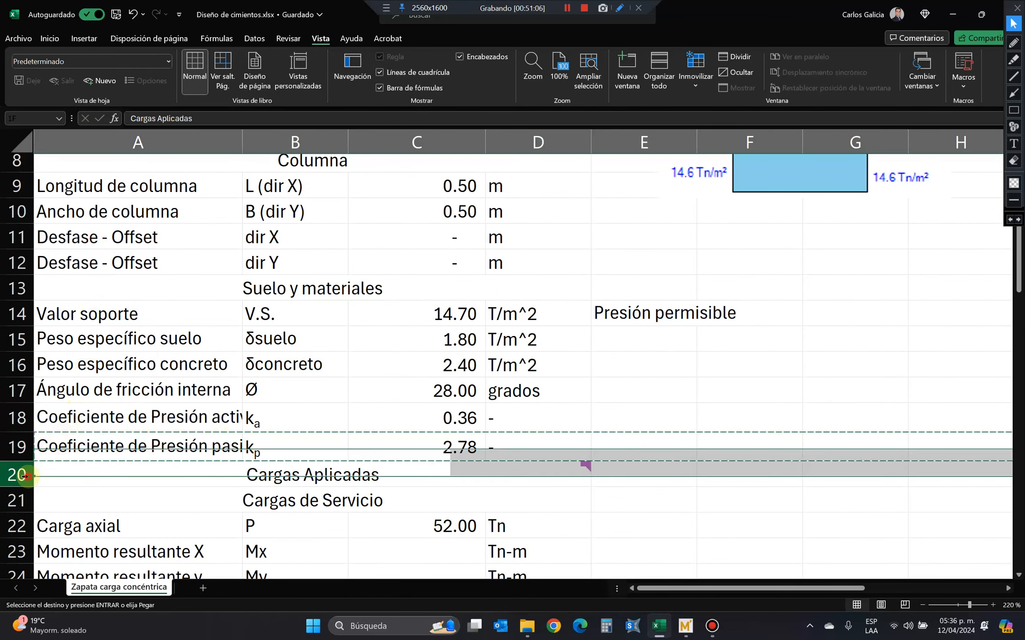
left_click(87, 342)
Replace the copied symbol in B20 with the special character µ, browsing the symbol set for it.
left_click(186, 474)
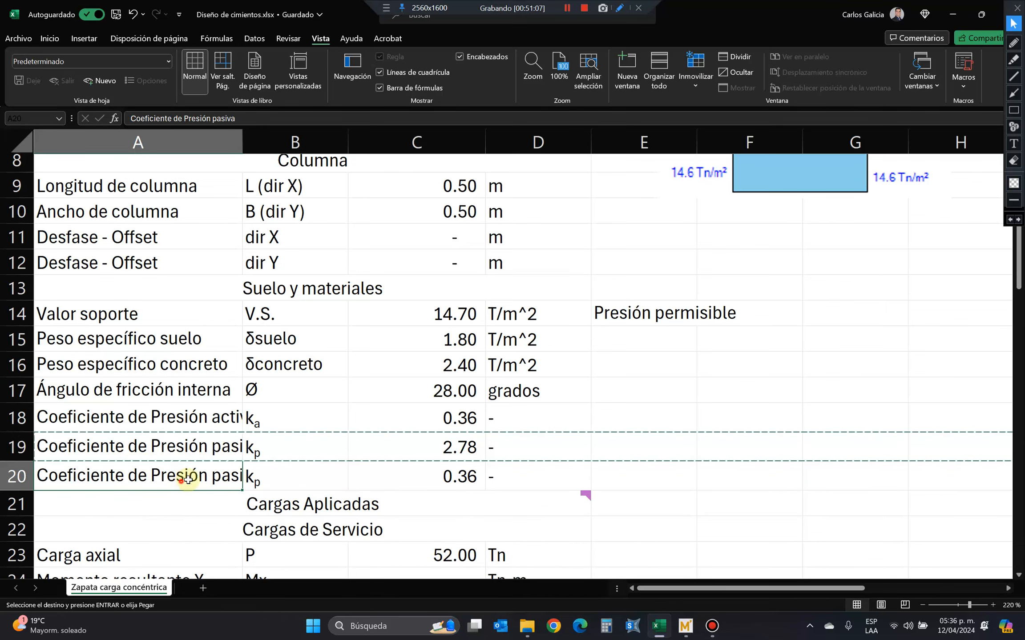
double_click(294, 481)
left_click_drag(293, 482, 218, 478)
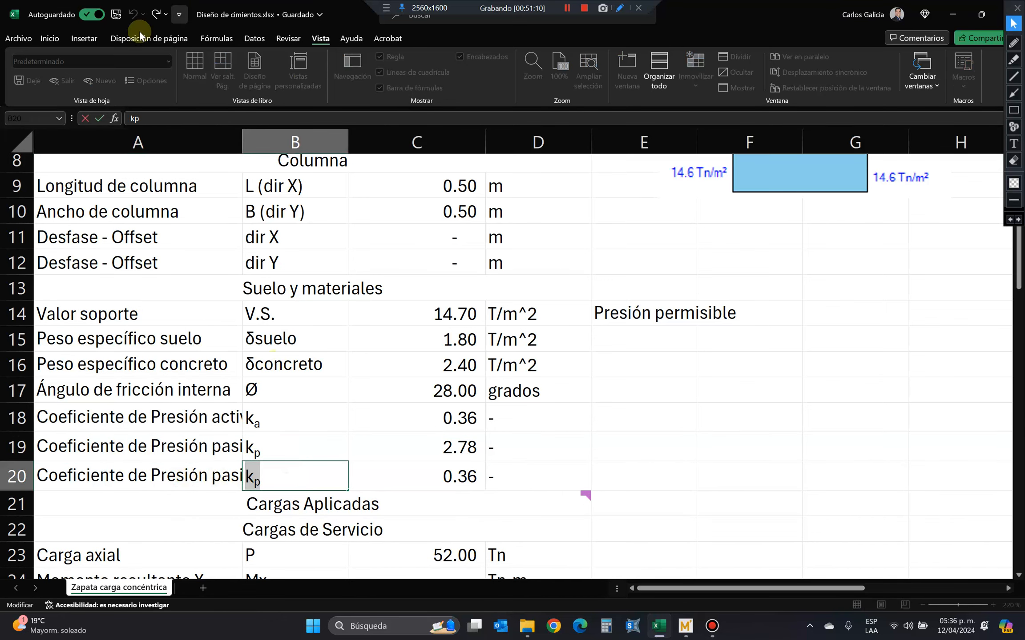
left_click(74, 39)
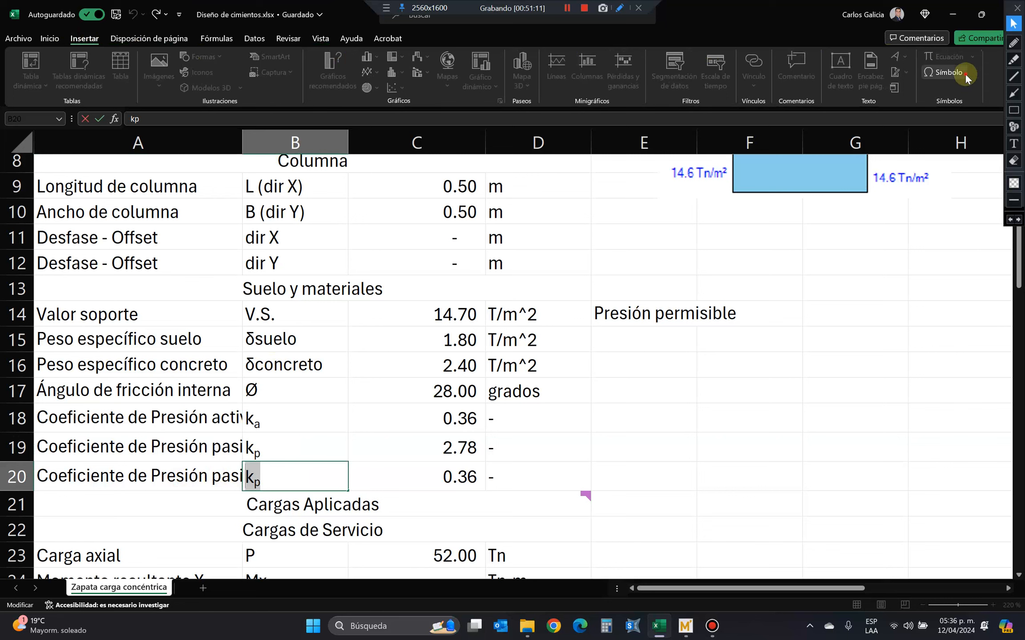
left_click(943, 72)
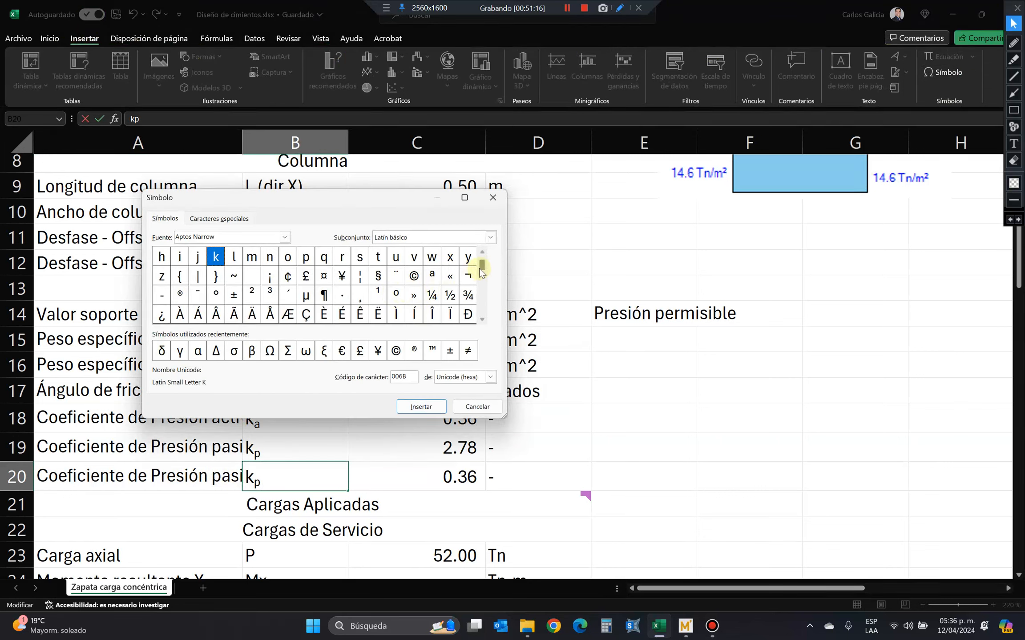
left_click(481, 253)
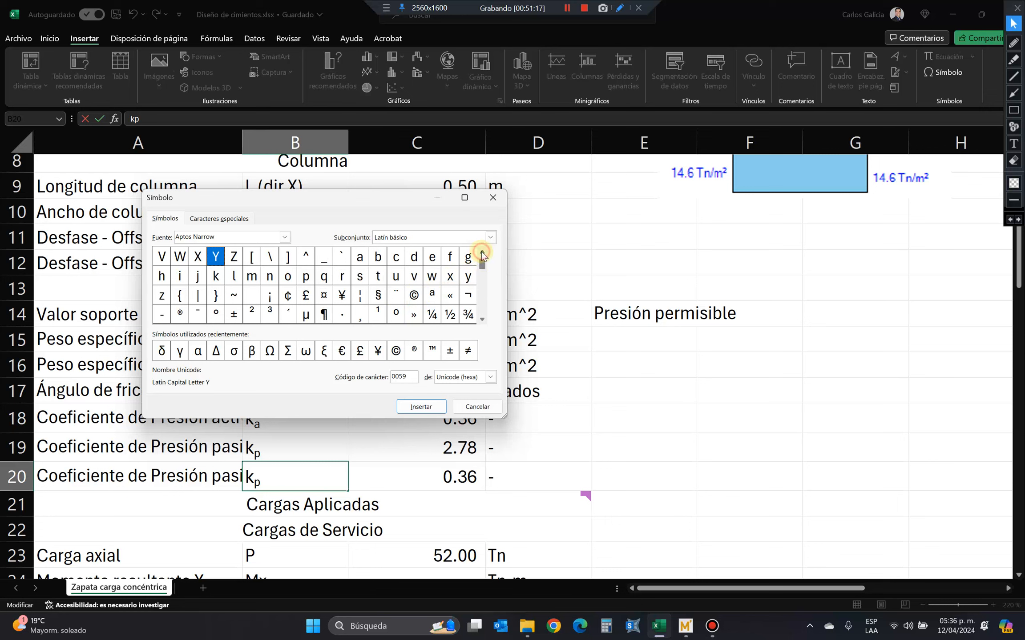
left_click(482, 319)
left_click(481, 319)
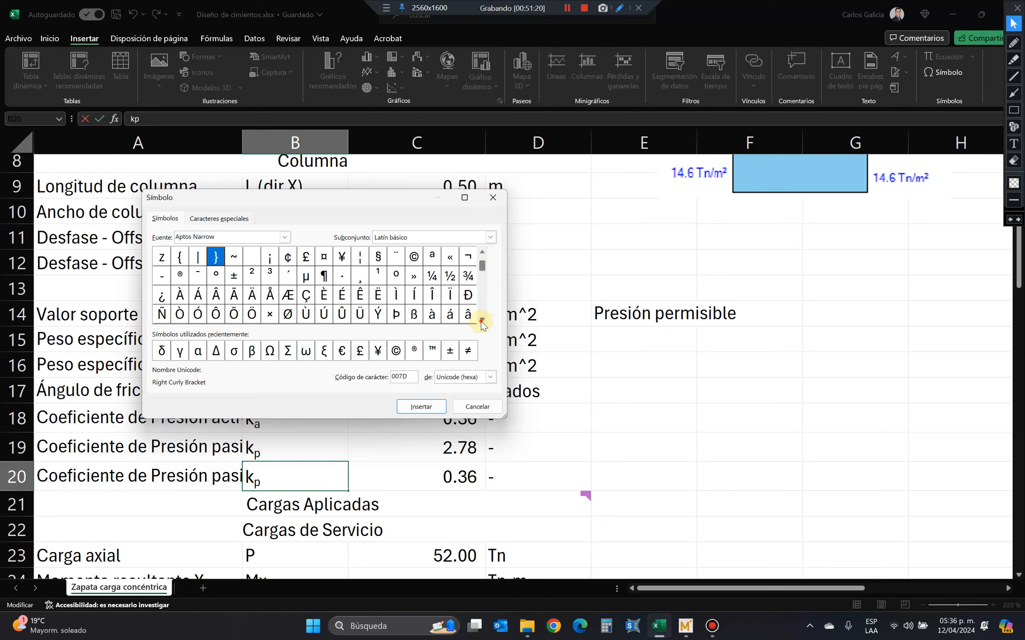
left_click(482, 320)
left_click(482, 320)
left_click(481, 320)
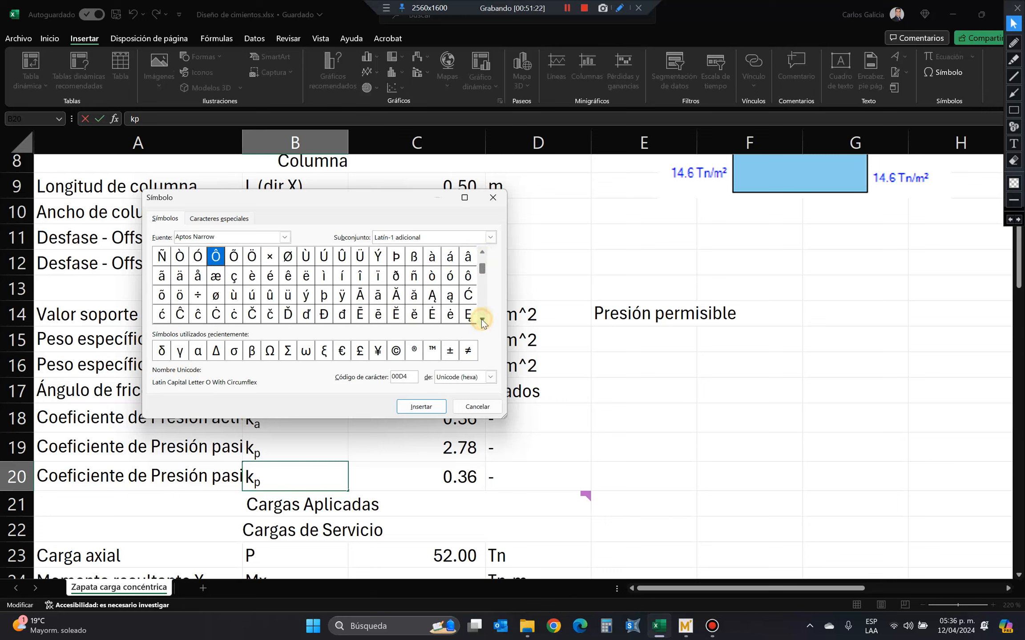
left_click(481, 320)
left_click(481, 319)
left_click(482, 319)
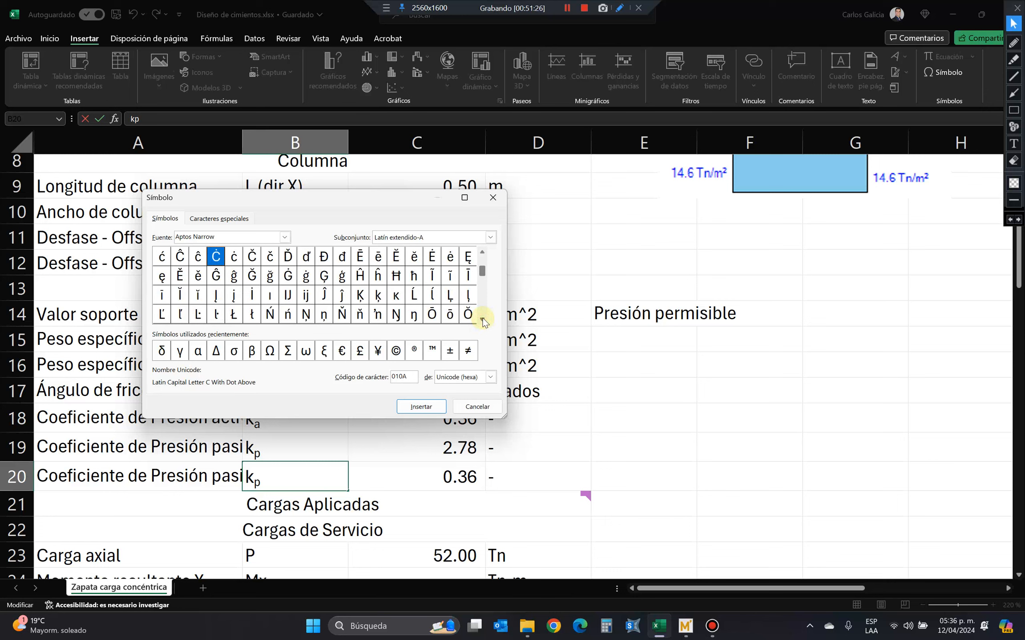
left_click(482, 320)
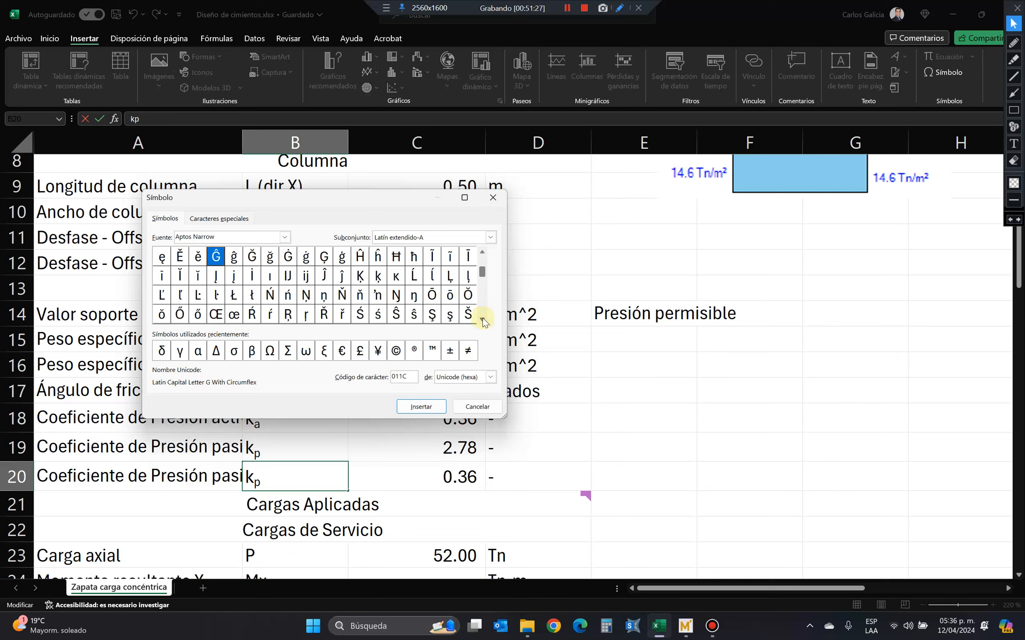
left_click(482, 320)
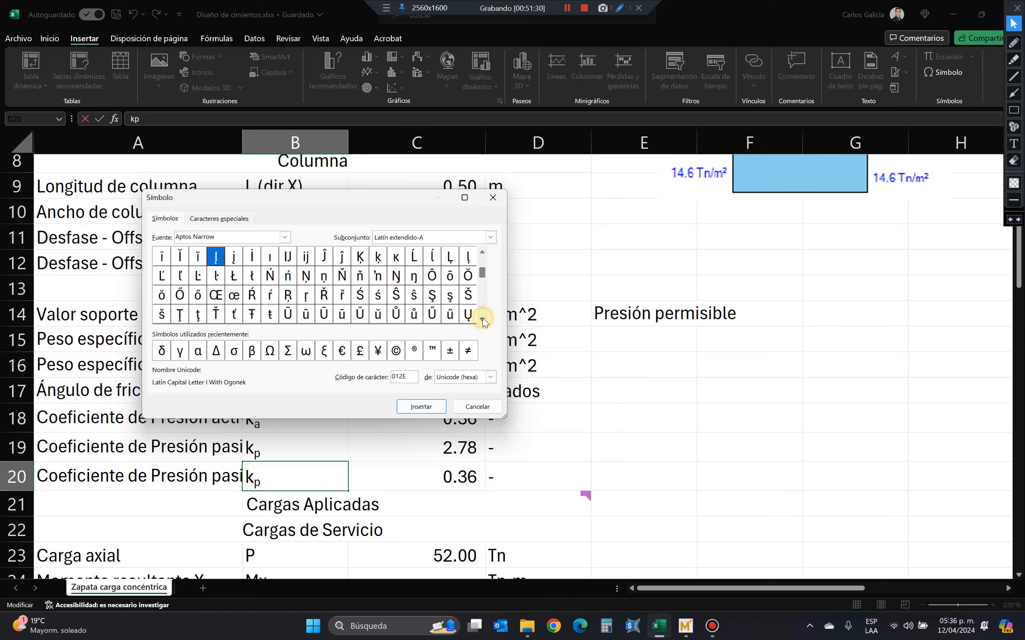
left_click(481, 320)
left_click(481, 320)
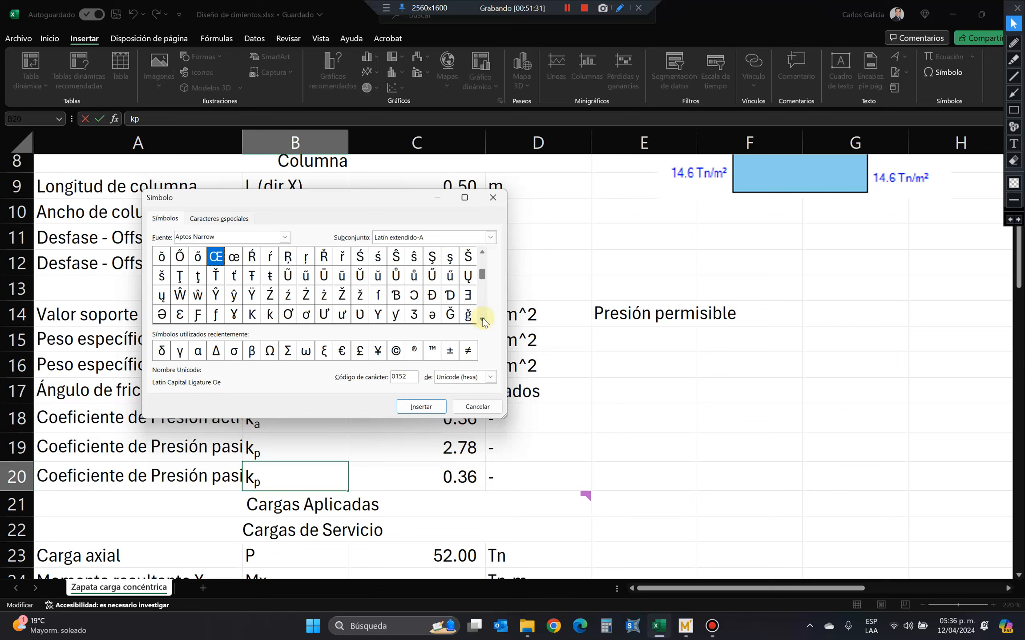
left_click(482, 320)
left_click(481, 320)
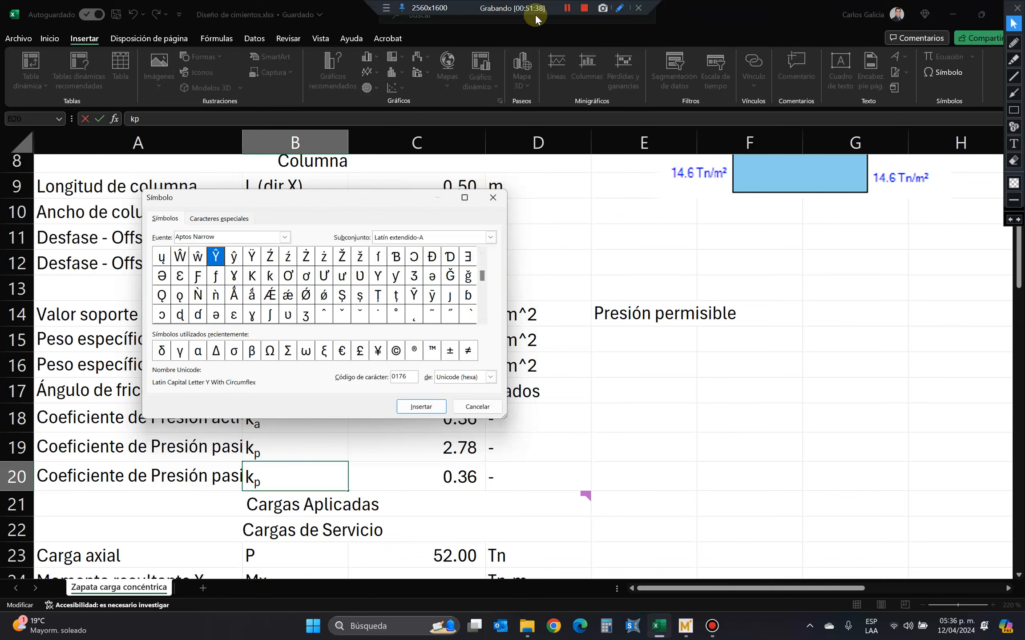
left_click(567, 9)
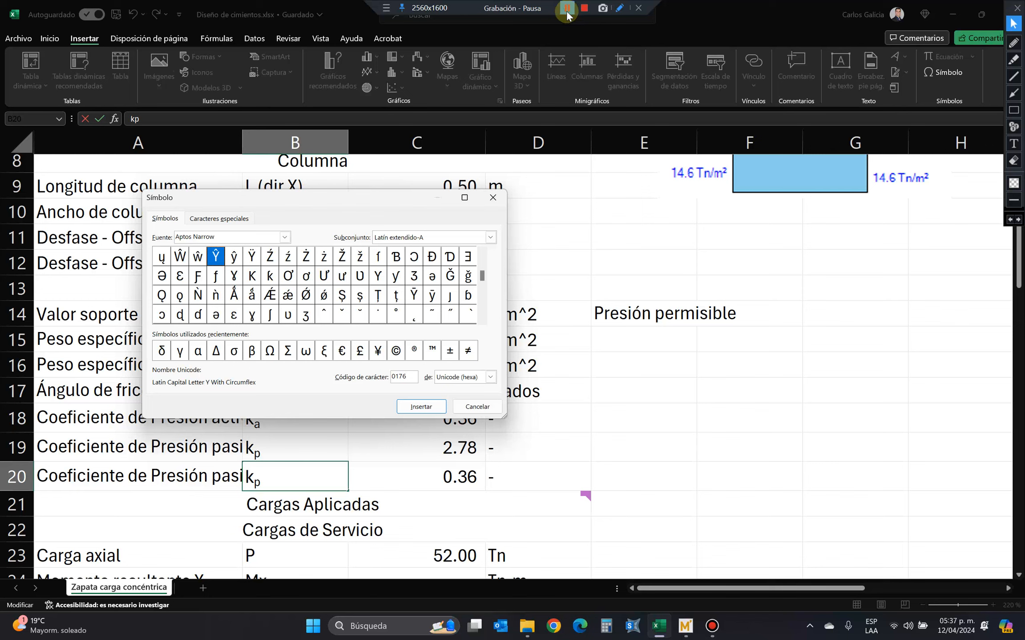
left_click(567, 10)
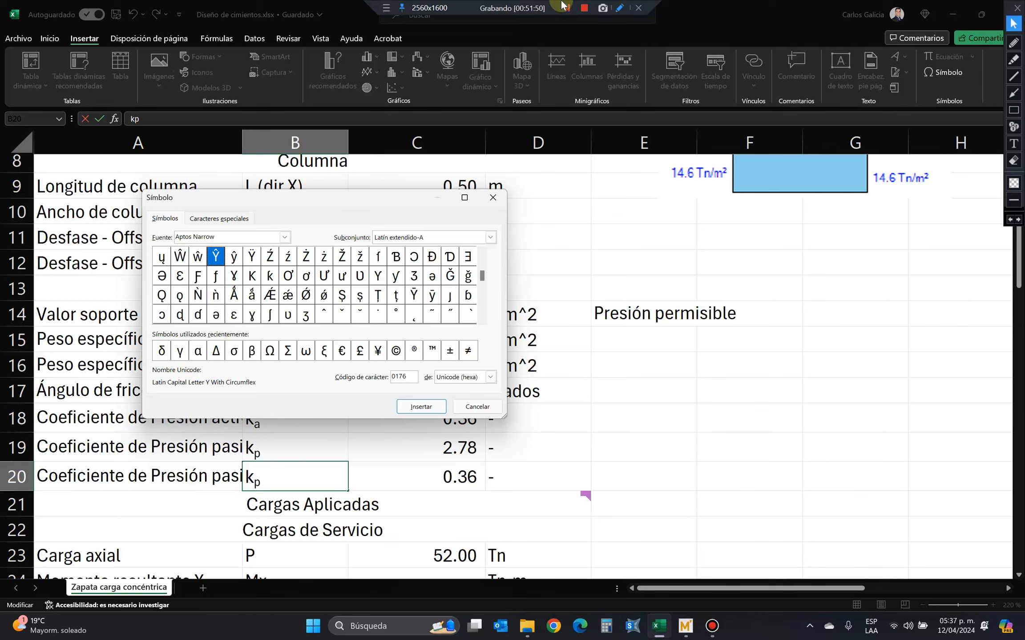
left_click(566, 8)
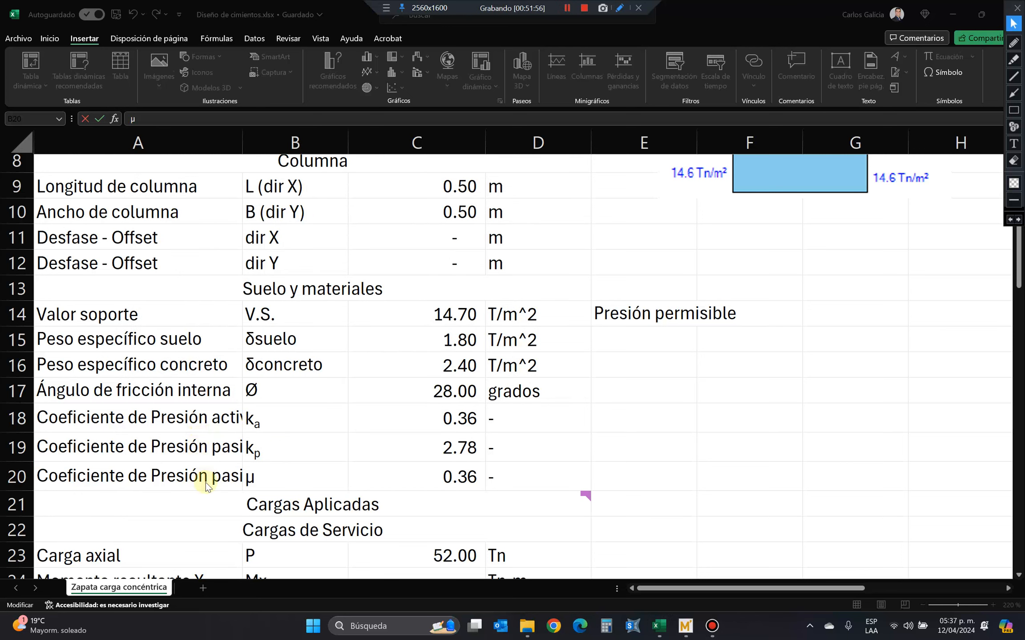
key("ctrl+Return")
Change the row label in A20 to "Coeficiente de fricción".
left_click(192, 475)
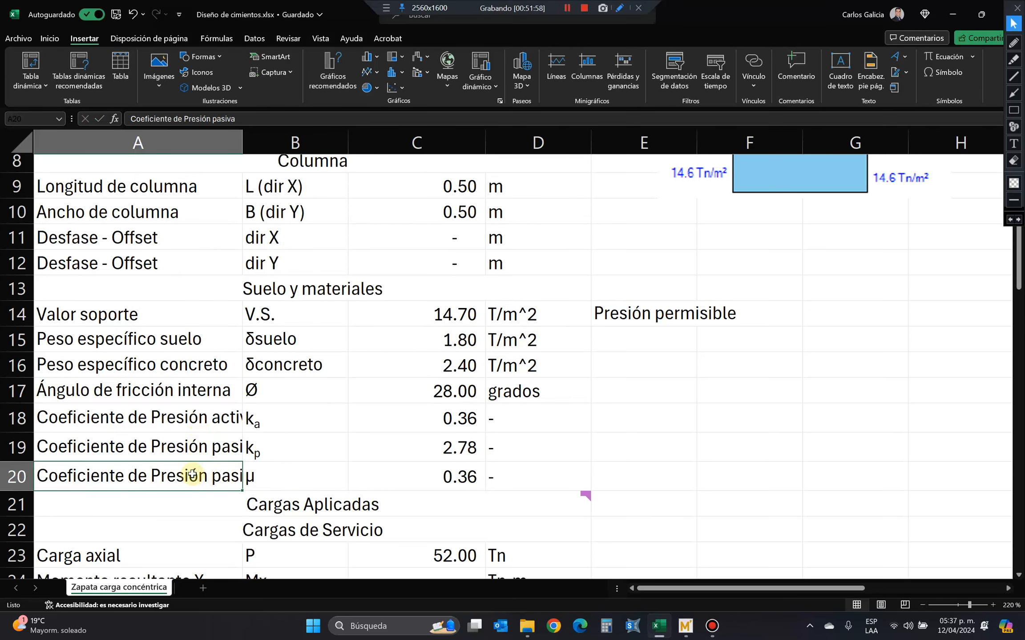
type("Coeficie")
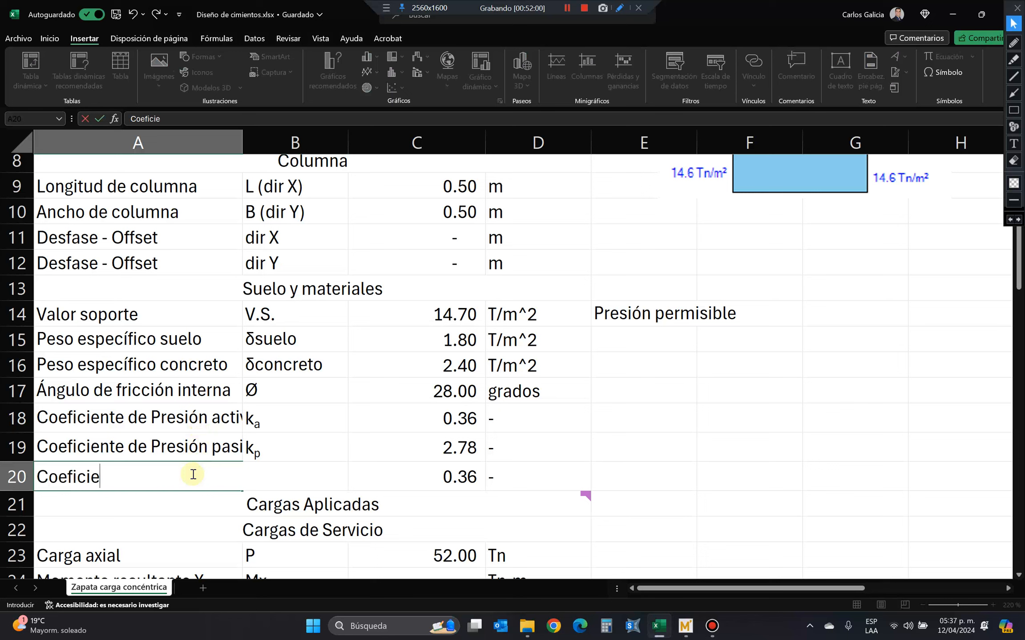
type("nte de fricción")
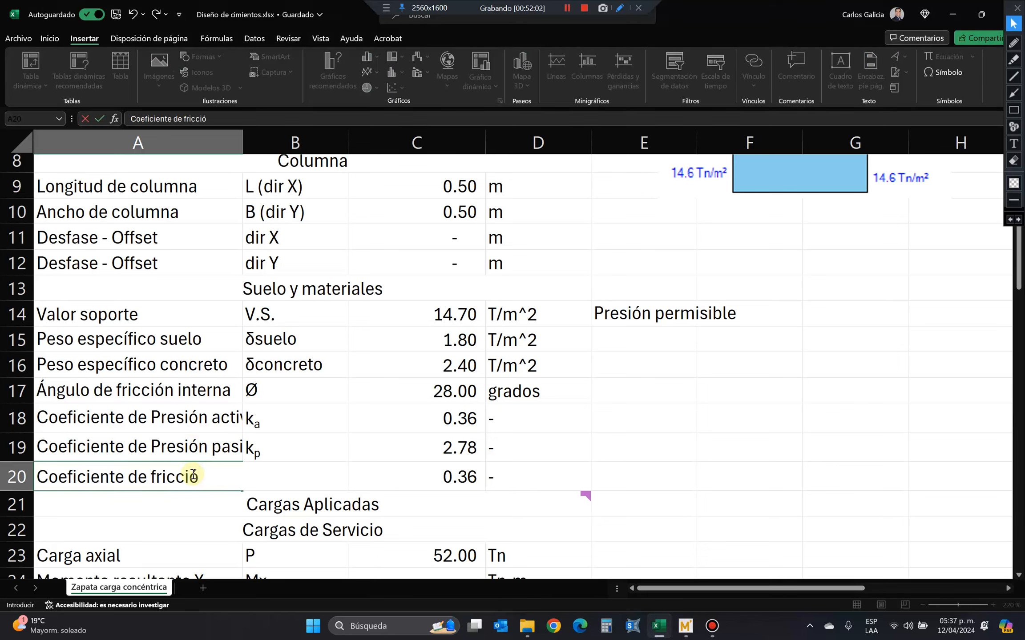
key("Return")
Attach a note to the friction coefficient label in A20 reading "Fricción entre suelo y fundición 0.45".
right_click(192, 474)
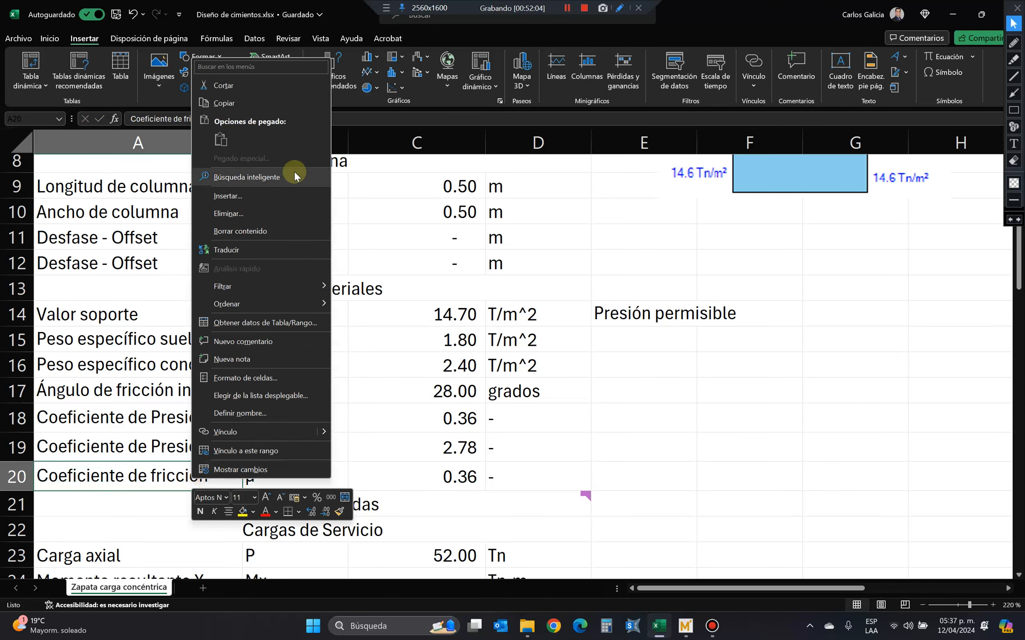
left_click(304, 360)
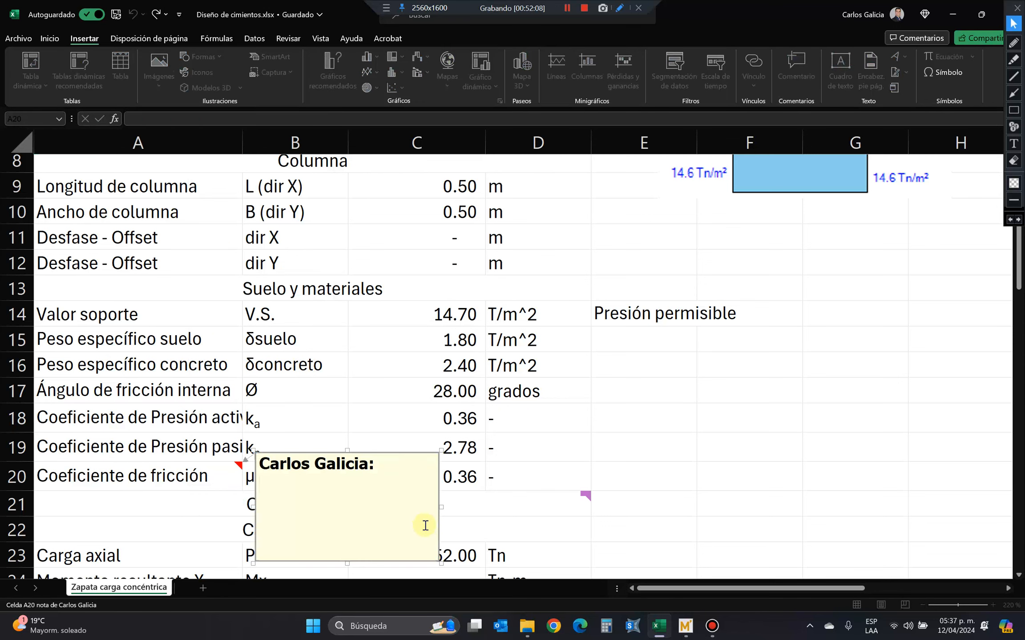
mouse_move(484, 505)
type("Fricción entre ")
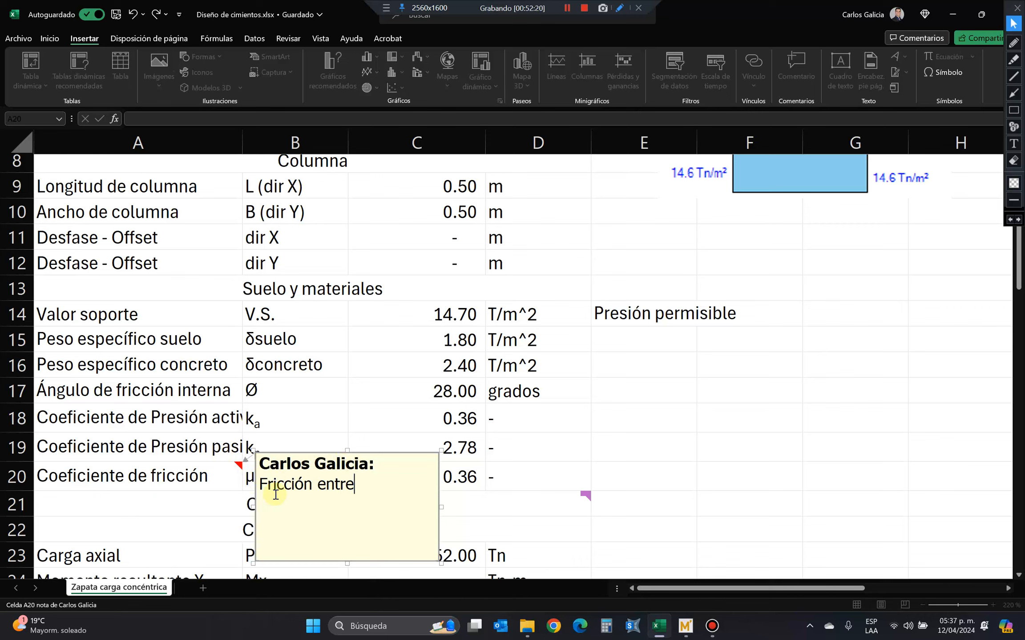
type("suelo y fundición ")
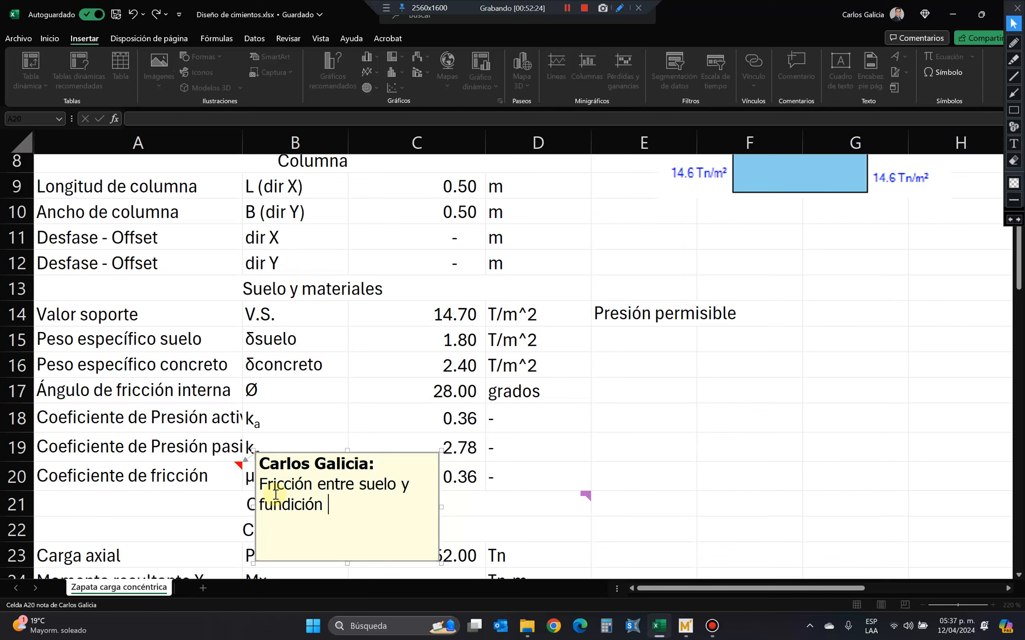
type("0.45")
mouse_move(560, 498)
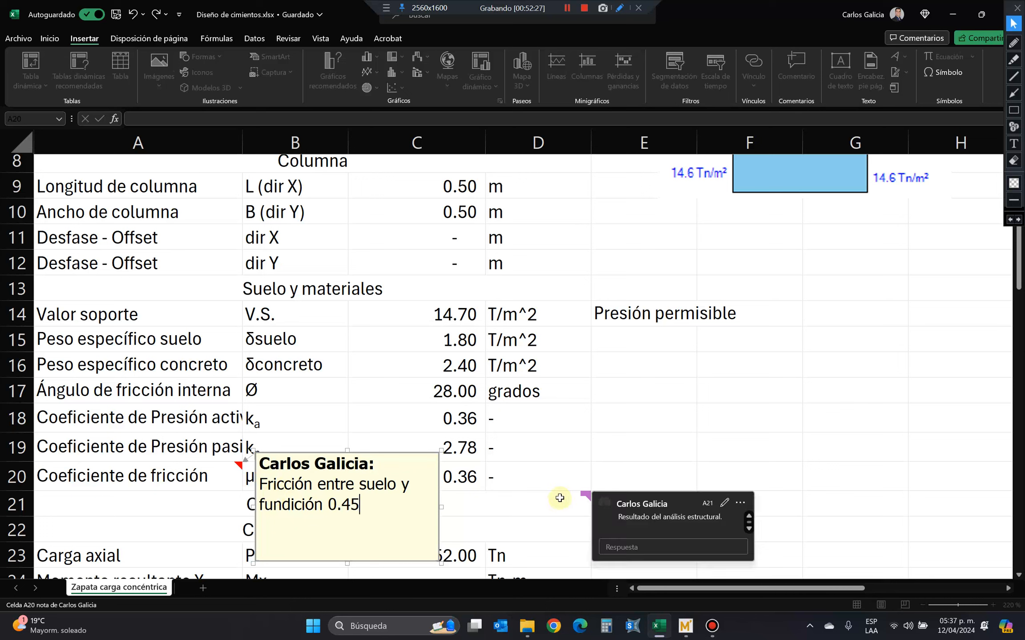
left_click(576, 474)
Set the friction coefficient value in C20 to 0.45.
left_click(389, 475)
type("0.45")
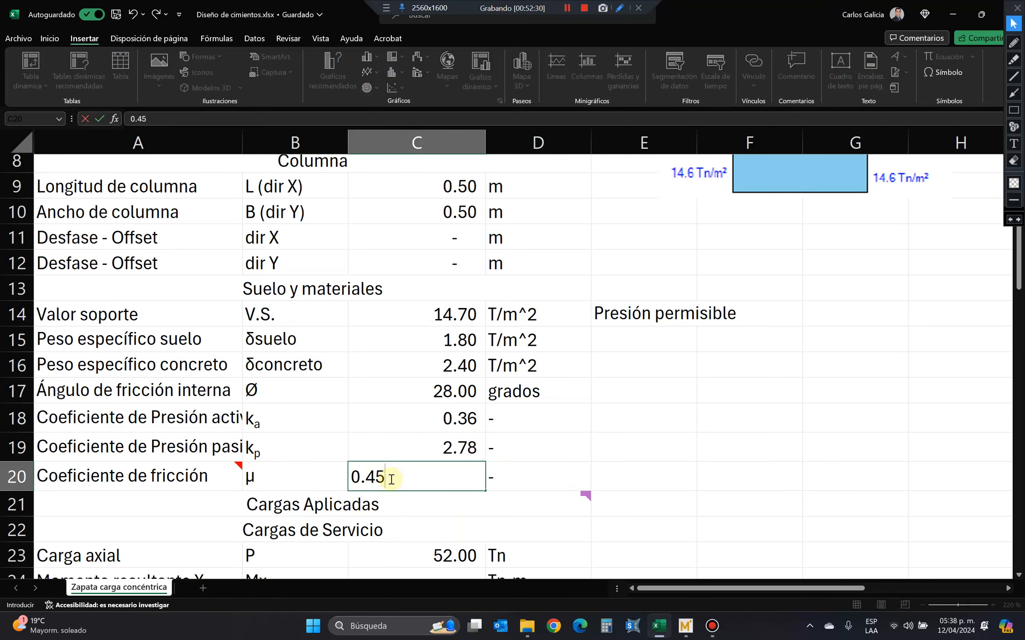
key("Return")
Calculate the friction force in C65 as the factored axial load times the friction coefficient, using the formula +C29*C20.
scroll(605, 464, "down", 16)
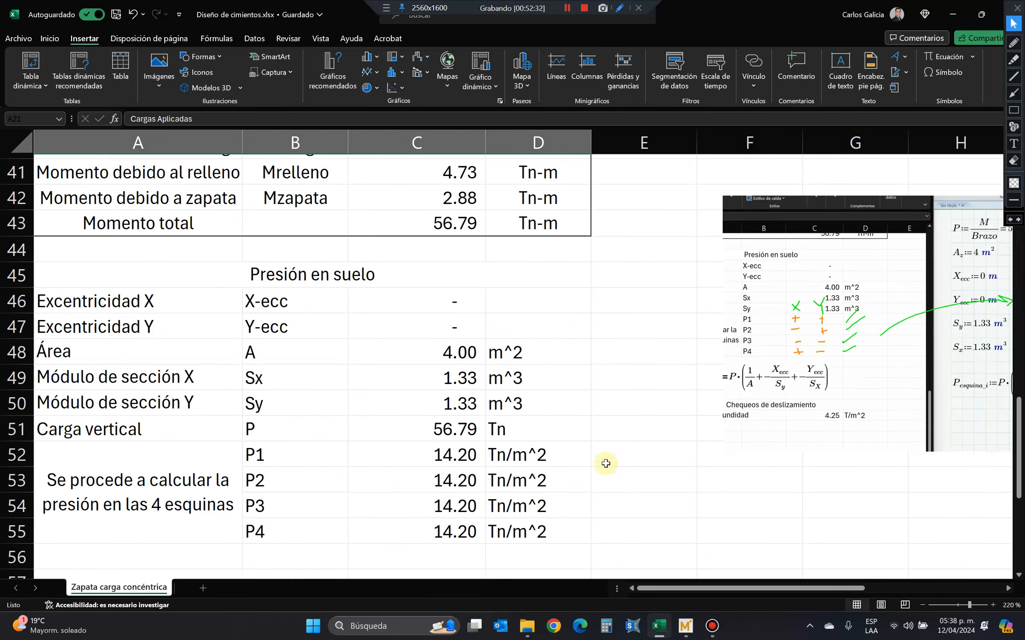
left_click(459, 412)
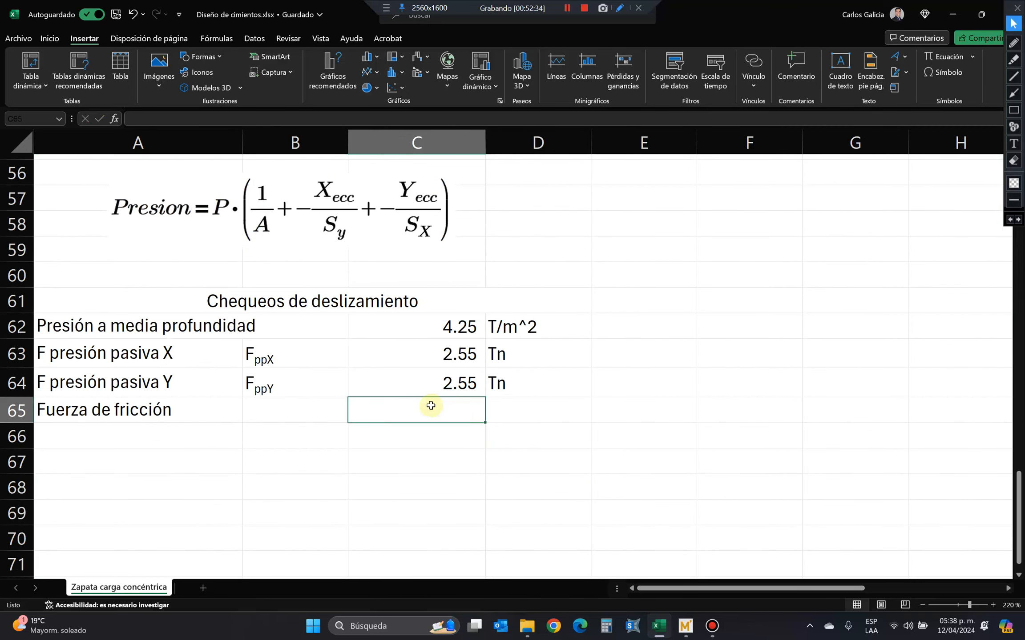
type("+")
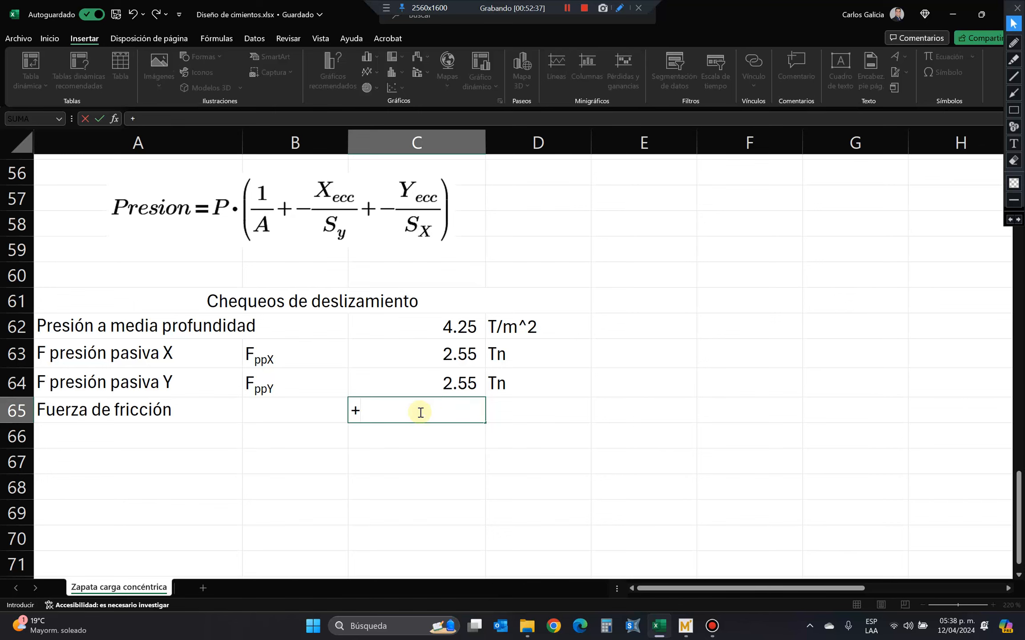
scroll(419, 412, "up", 8)
scroll(412, 420, "up", 3)
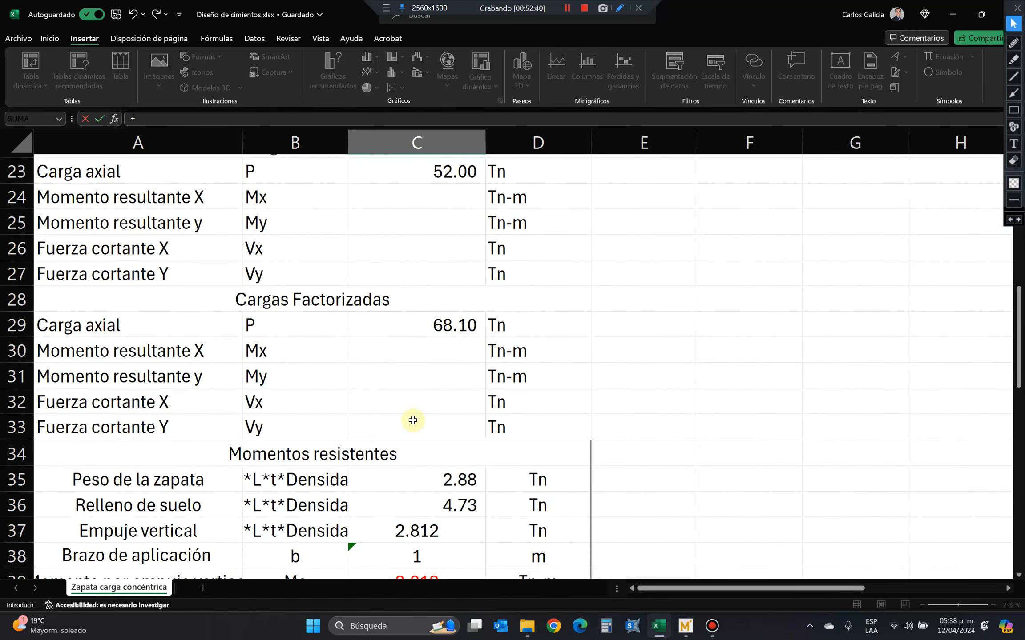
left_click(458, 326)
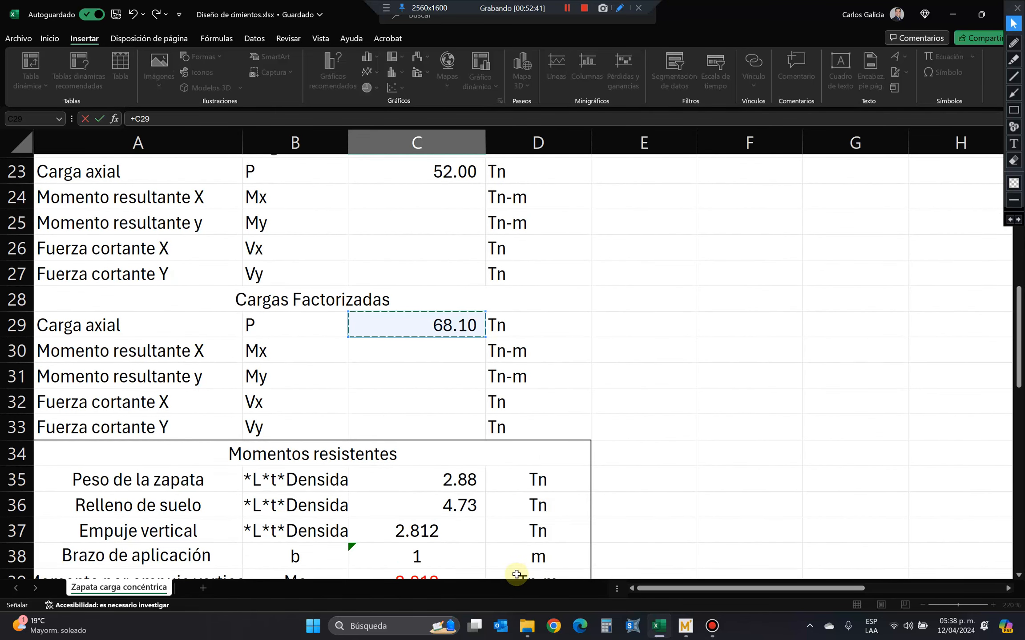
type("*")
scroll(423, 505, "down", 5)
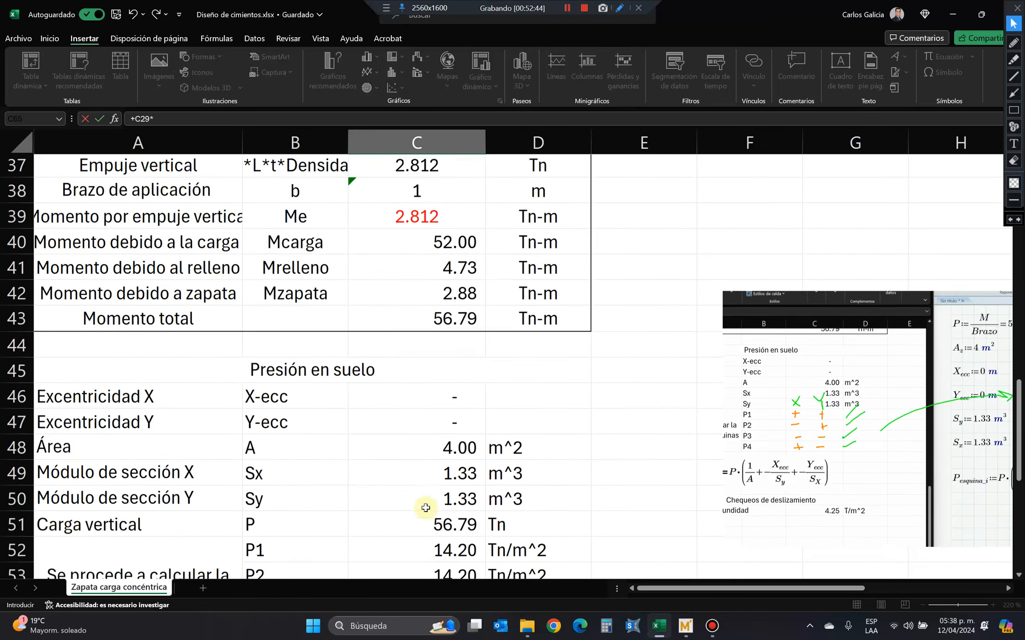
scroll(426, 507, "up", 6)
scroll(425, 508, "up", 2)
left_click(406, 412)
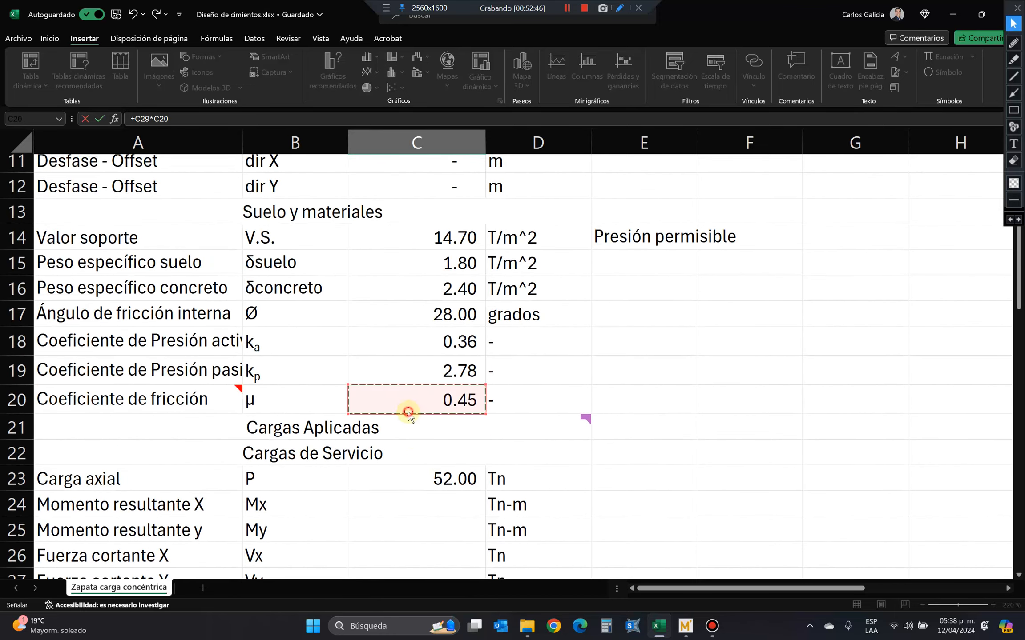
key("Return")
Enter the unit Tn in D65 for the friction force.
left_click(532, 534)
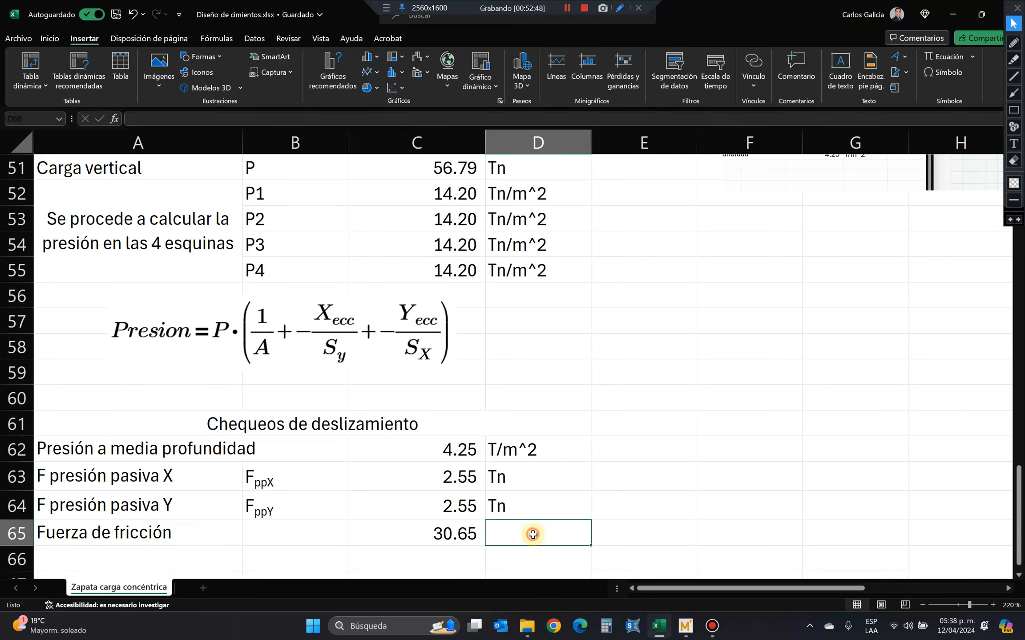
type("Tn")
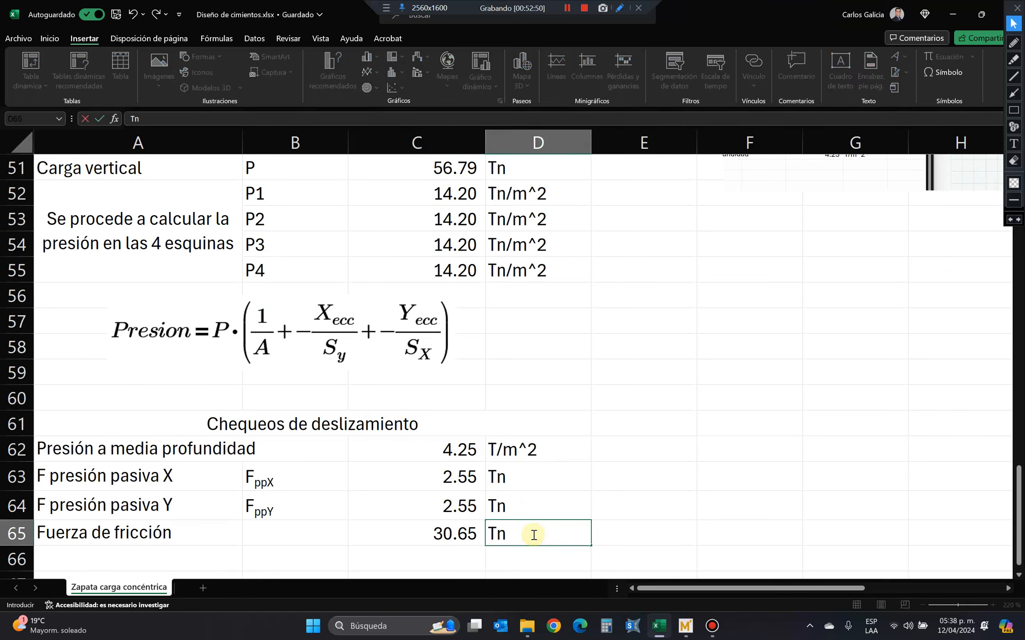
key("Return")
type("1")
key("Escape")
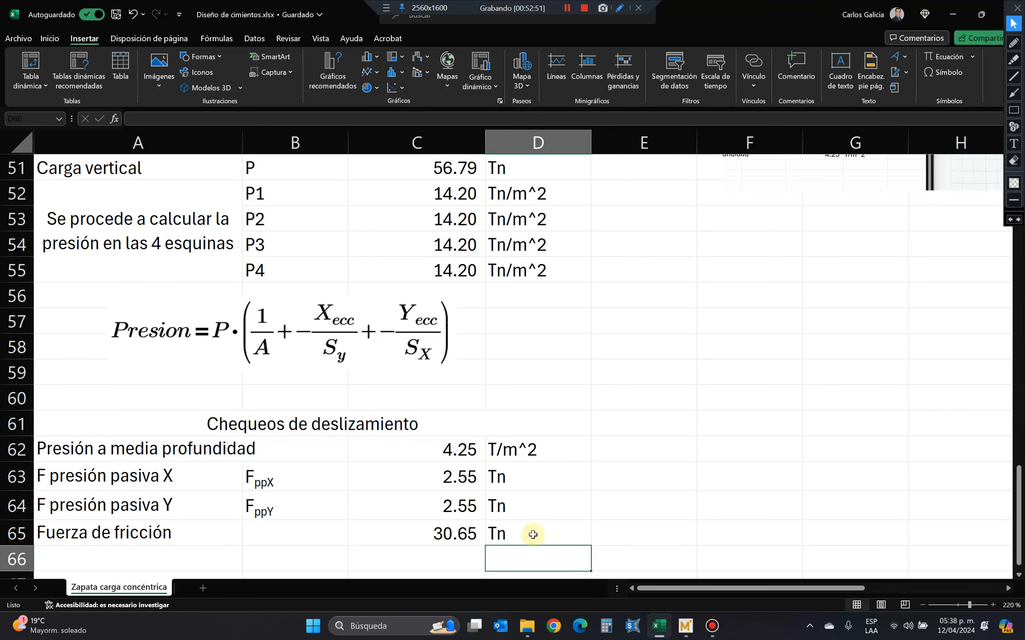
Copy the Y passive pressure force symbol from B64 into B65 of the friction force row.
key("Up")
key("Left")
key("Left")
key("Up")
key("ctrl+c")
key("Down")
key("Return")
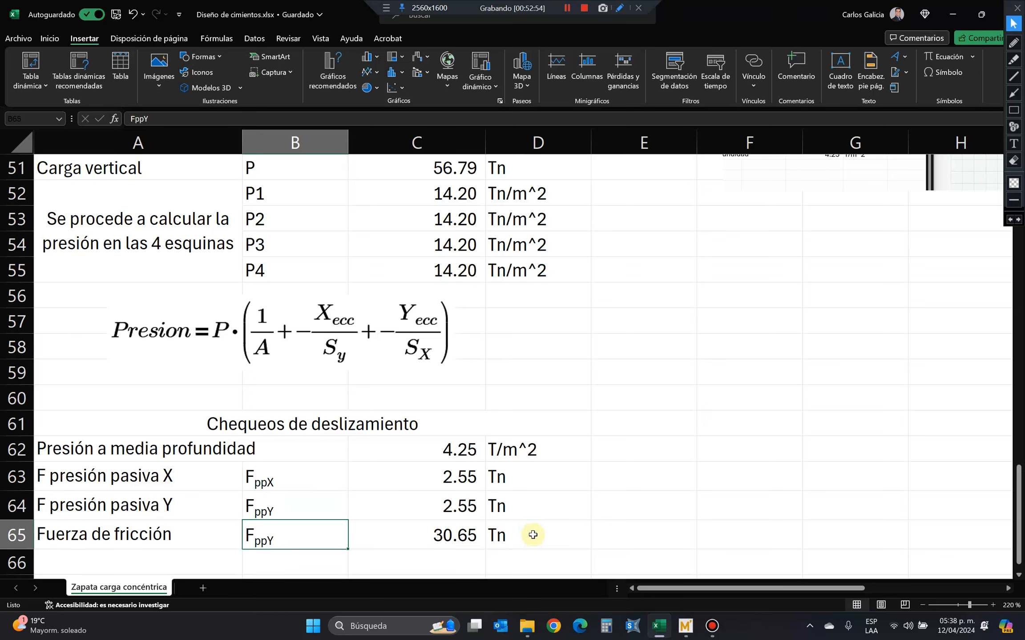
Edit the friction force symbol in B65 to read Ffr, keeping fr as the subscript.
key("F2")
key("Left")
key("Left")
key("Left")
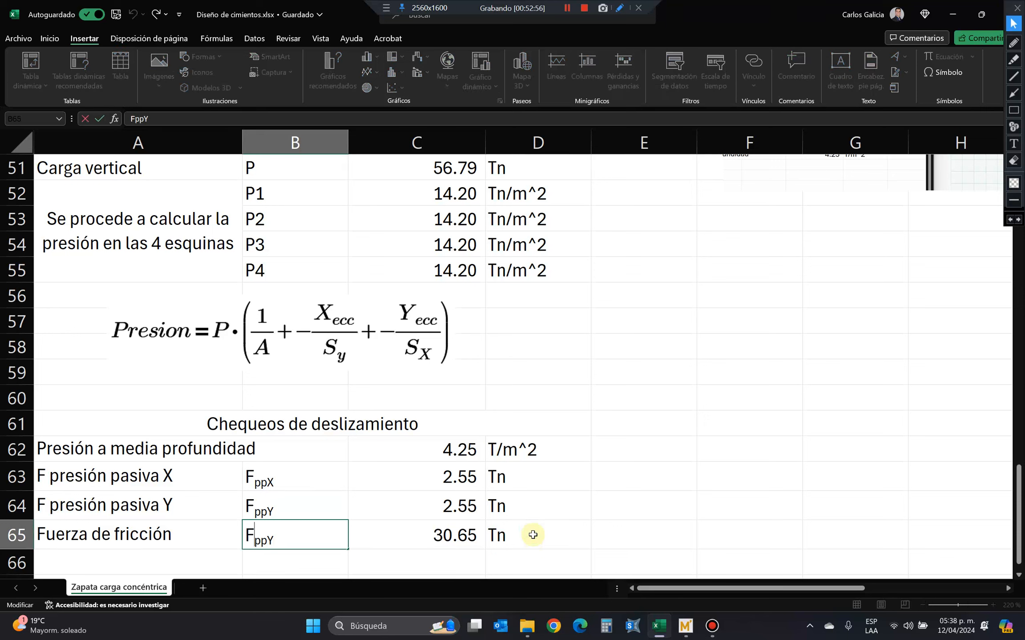
key("Right")
type("f")
key("shift+End")
type("r")
key("Return")
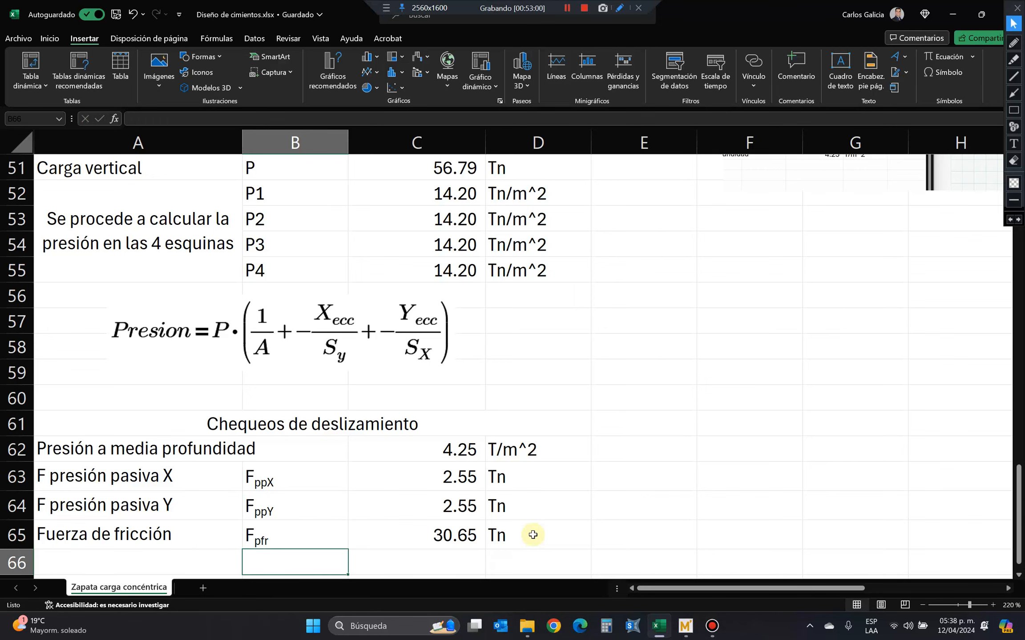
key("Up")
key("F2")
key("Left")
key("Left")
key("BackSpace")
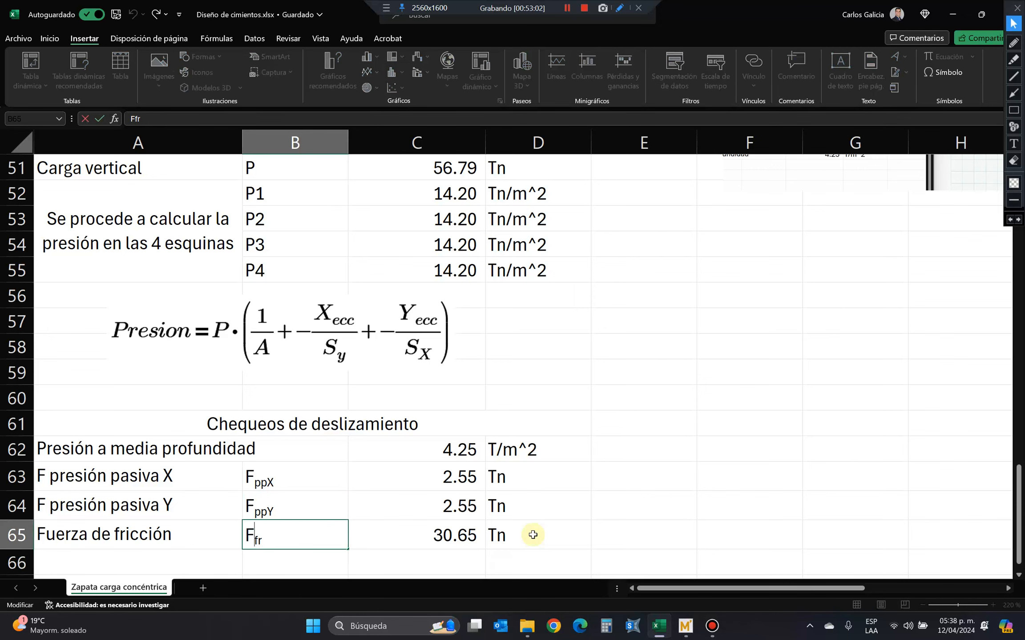
key("Return")
Add the label Rango mínimo aceptable in A66, below the friction force row.
scroll(533, 535, "down", 3)
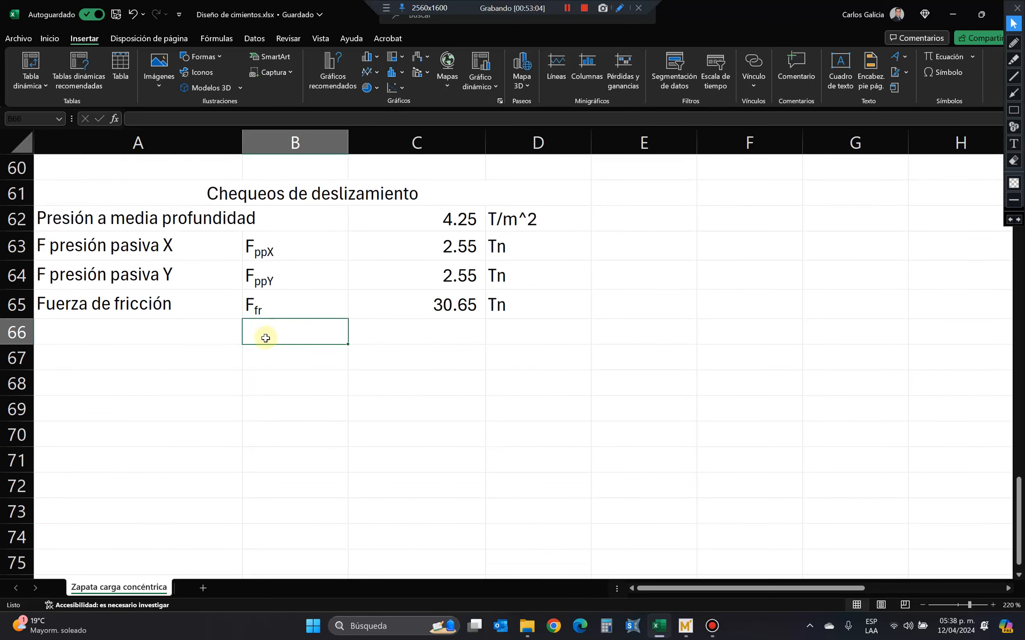
left_click_drag(209, 272, 512, 244)
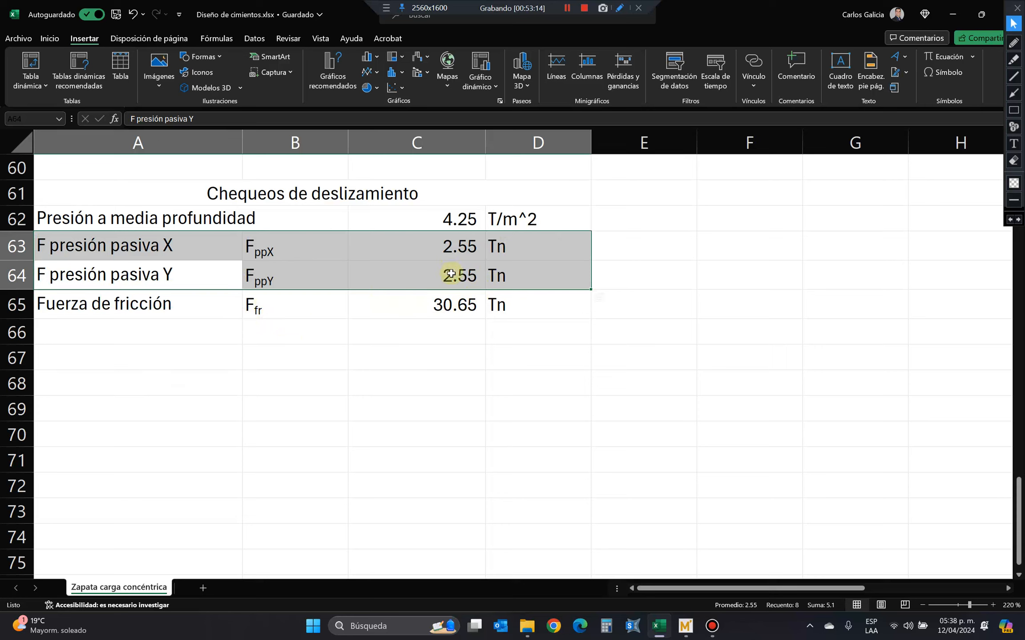
left_click(448, 304)
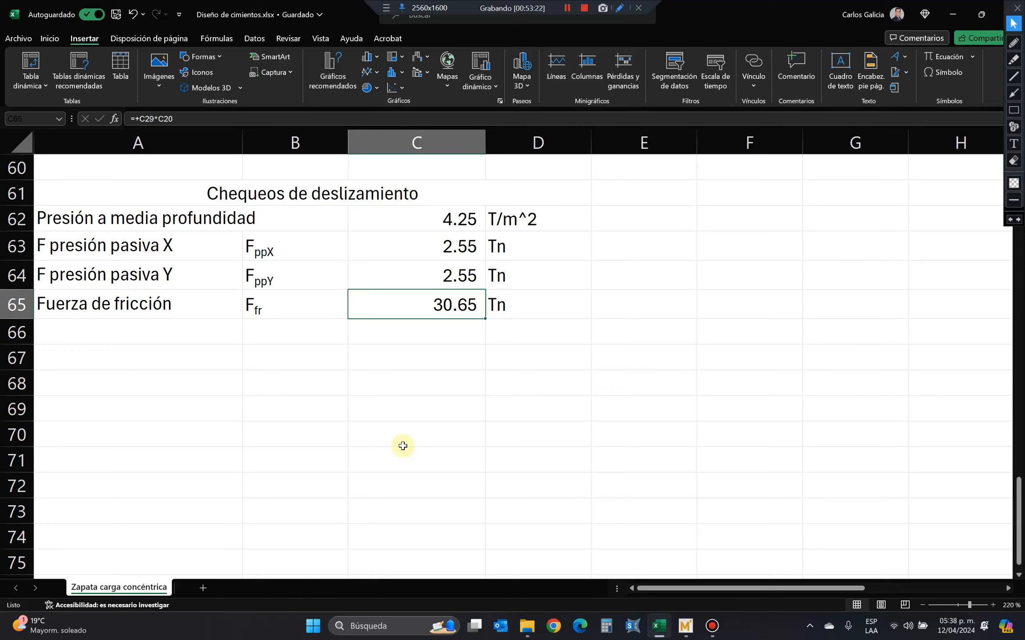
left_click(229, 333)
type("Rang")
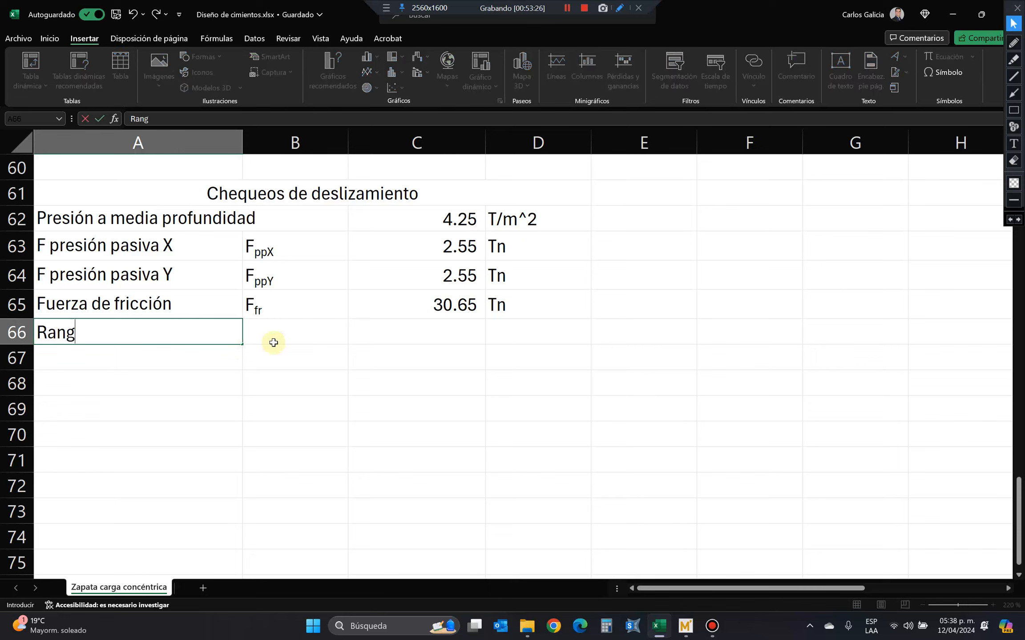
type("o mínimo")
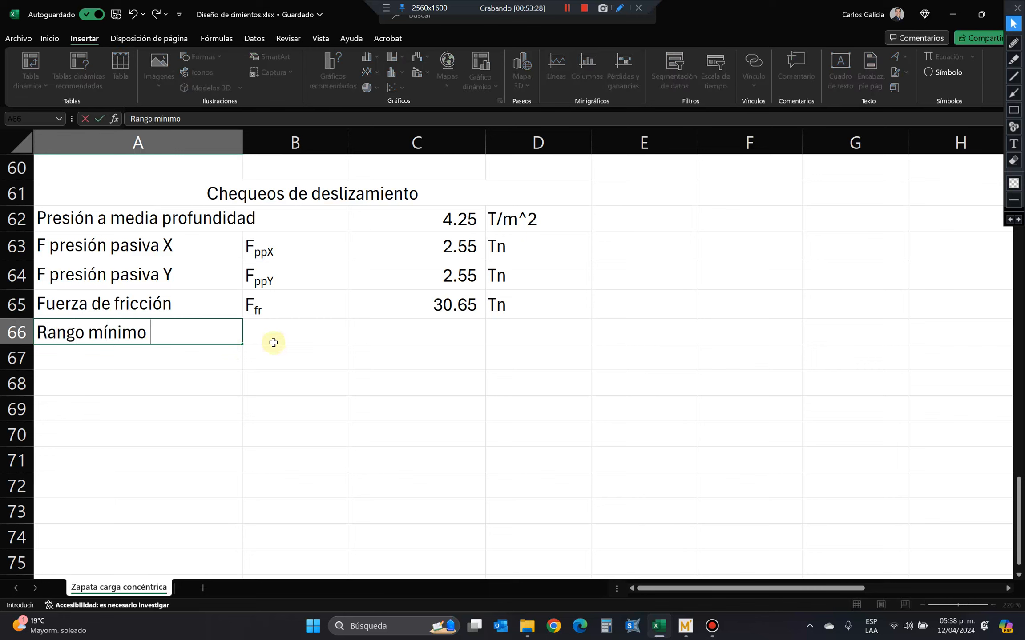
key("BackSpace")
type("o aceptable")
key("Return")
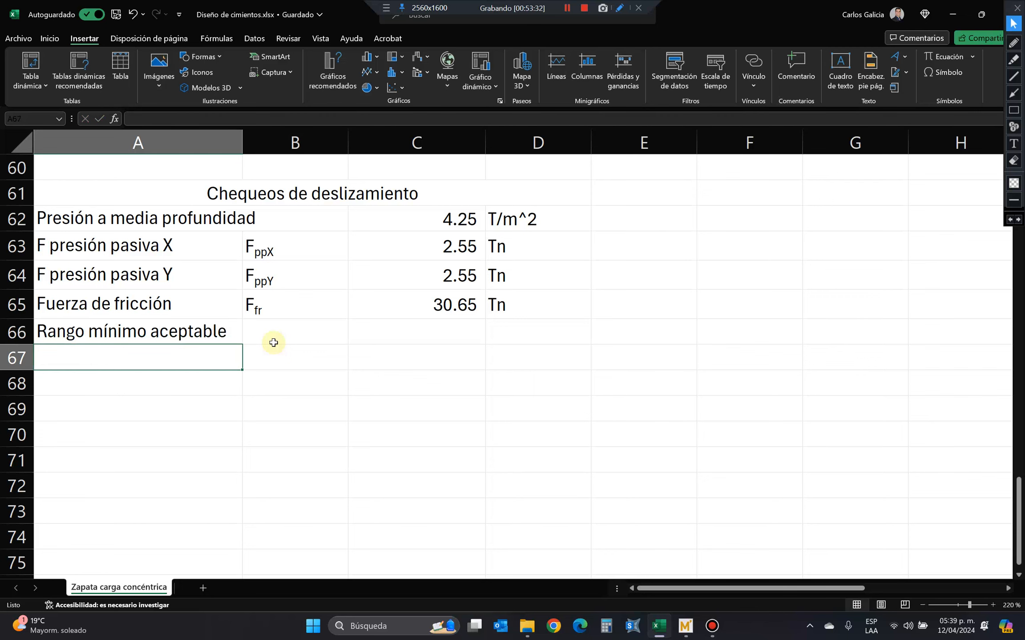
Enter the symbol F.S. in B66 and the minimum acceptable value 1.50 in C66.
left_click(274, 342)
type("F")
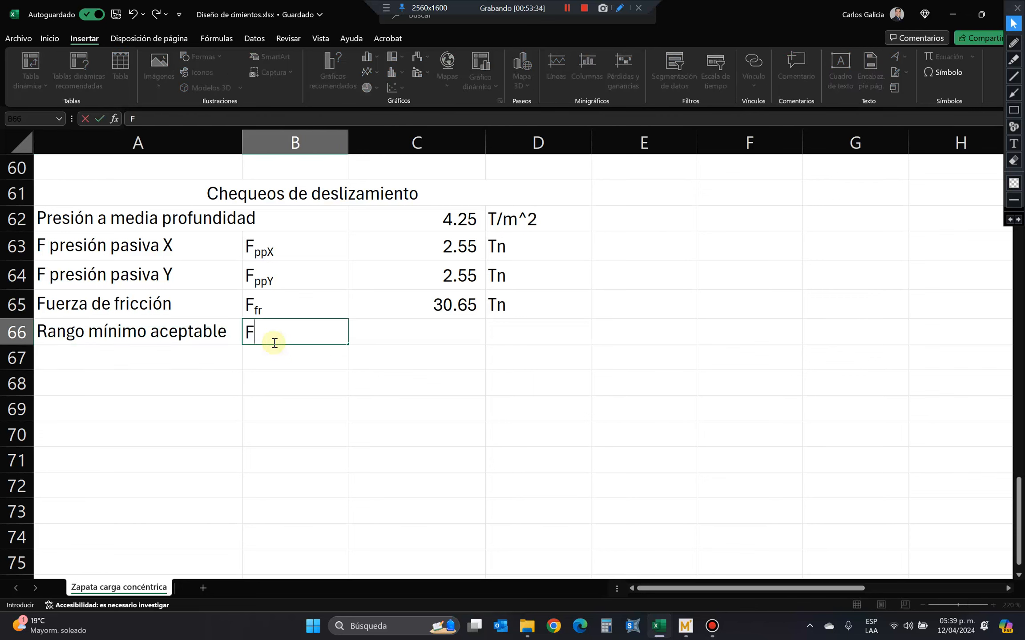
type(".S.")
key("Tab")
type("1.")
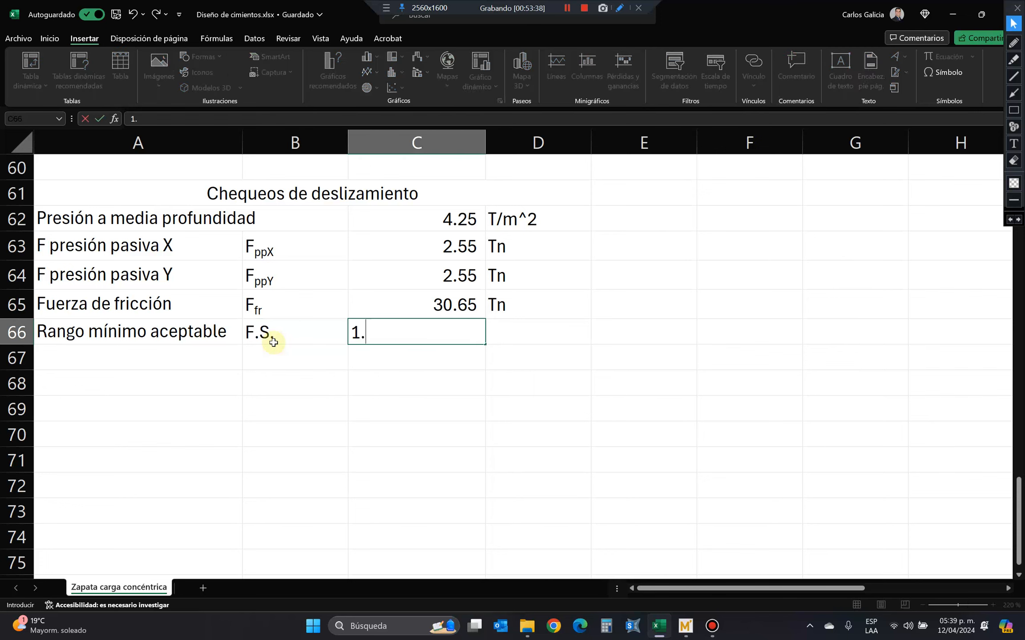
type("50")
key("Return")
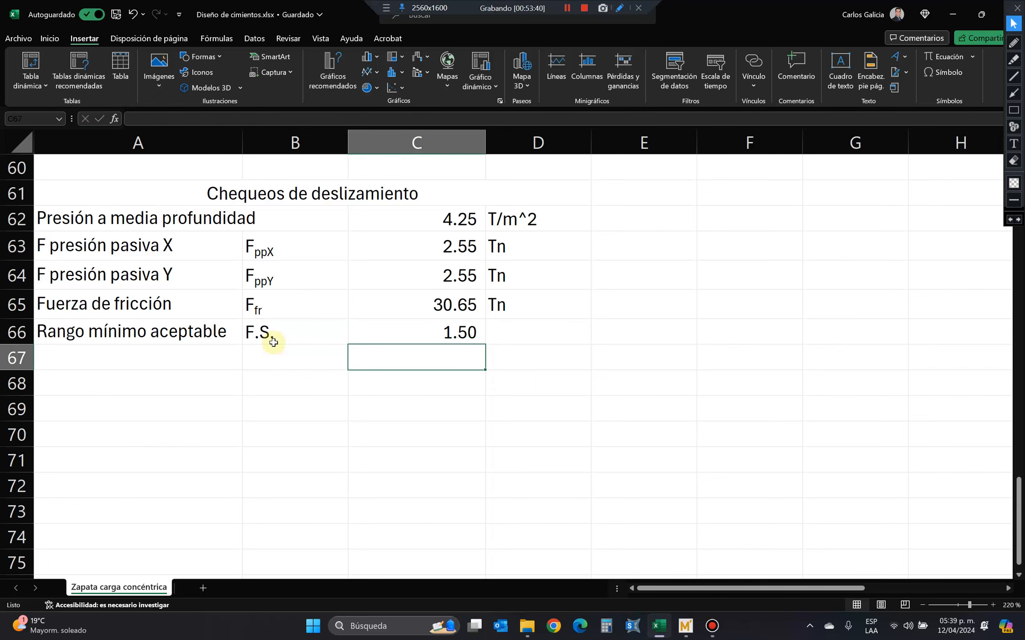
Calculate in C67 the ratio of the friction force to the Y passive pressure force with the formula +C65/C64.
type("+")
key("Up")
key("Up")
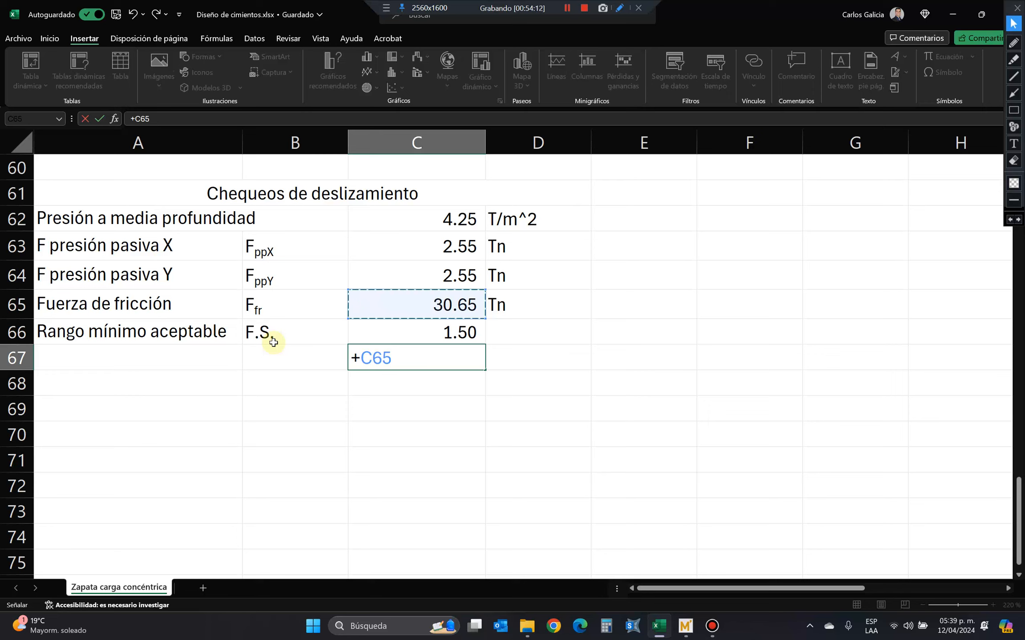
type("/")
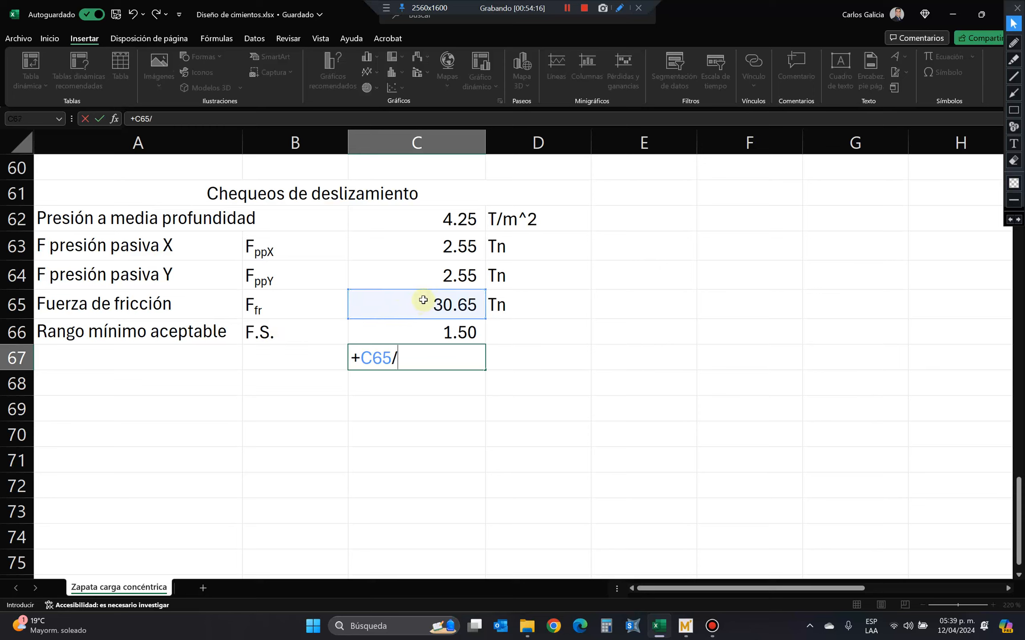
left_click(456, 271)
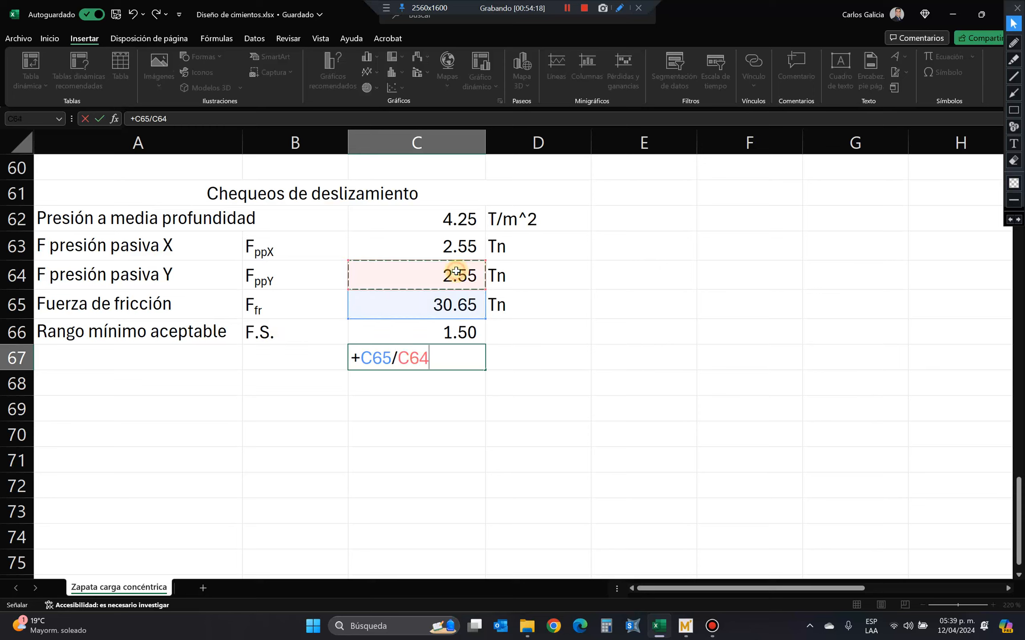
key("Return")
Label the ratio row Relación in A67.
key("Up")
key("Left")
key("Left")
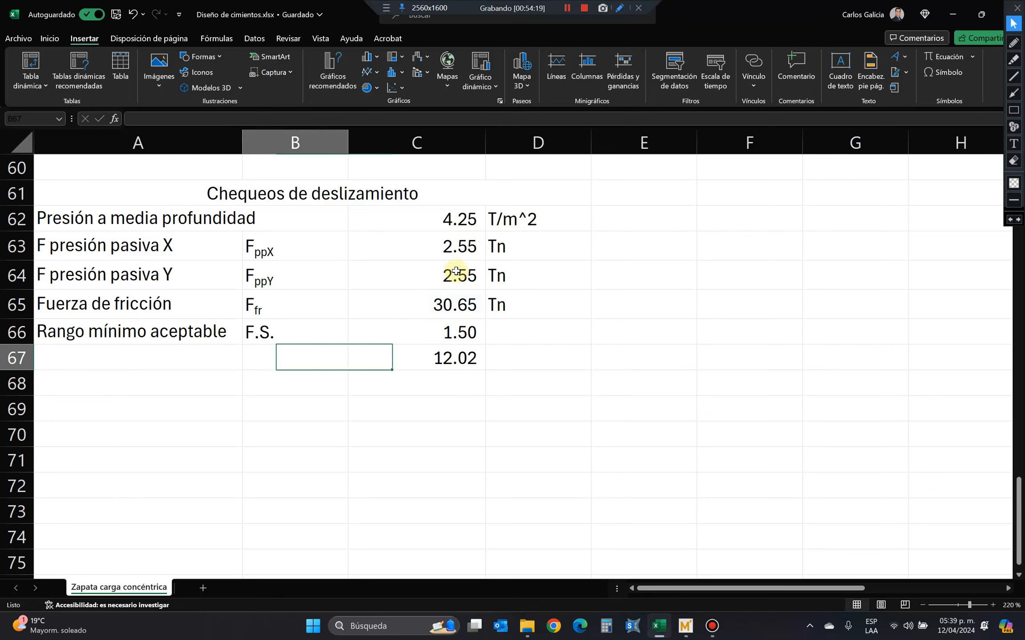
type("Co")
key("BackSpace")
key("BackSpace")
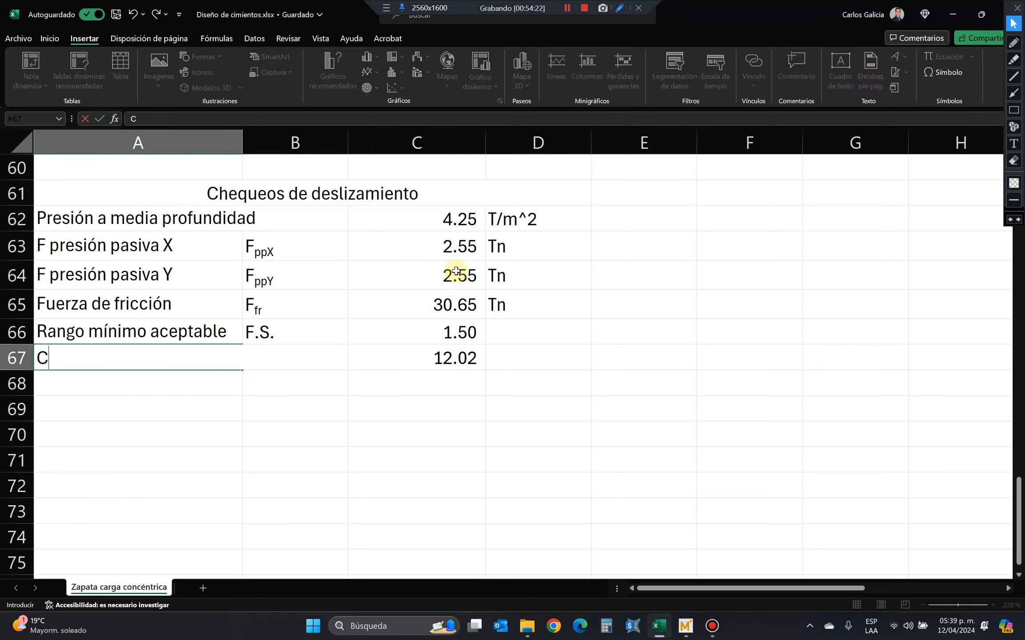
type("Relación")
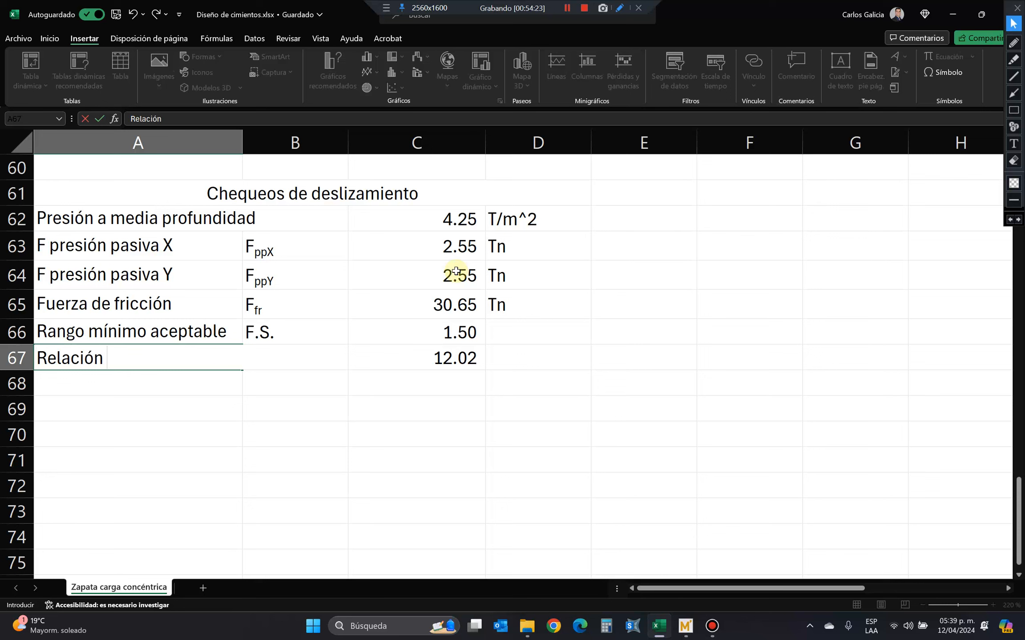
key("Return")
Enter in C68 the check formula +SI(C67>C66;"Cumple";"No Cumple") comparing the ratio with the minimum acceptable value.
key("Right")
key("Right")
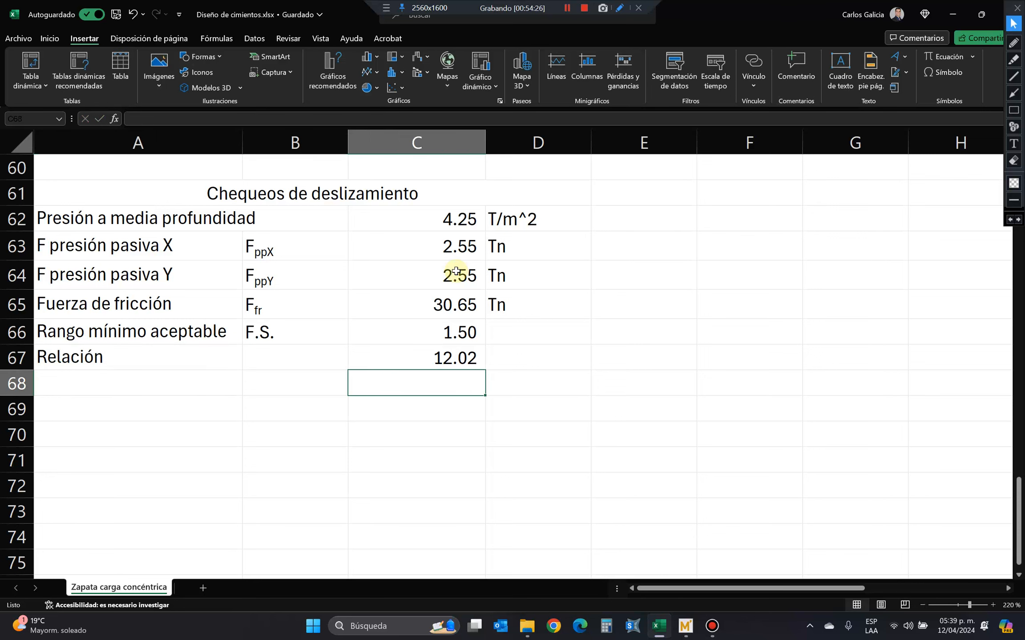
type("+SI(")
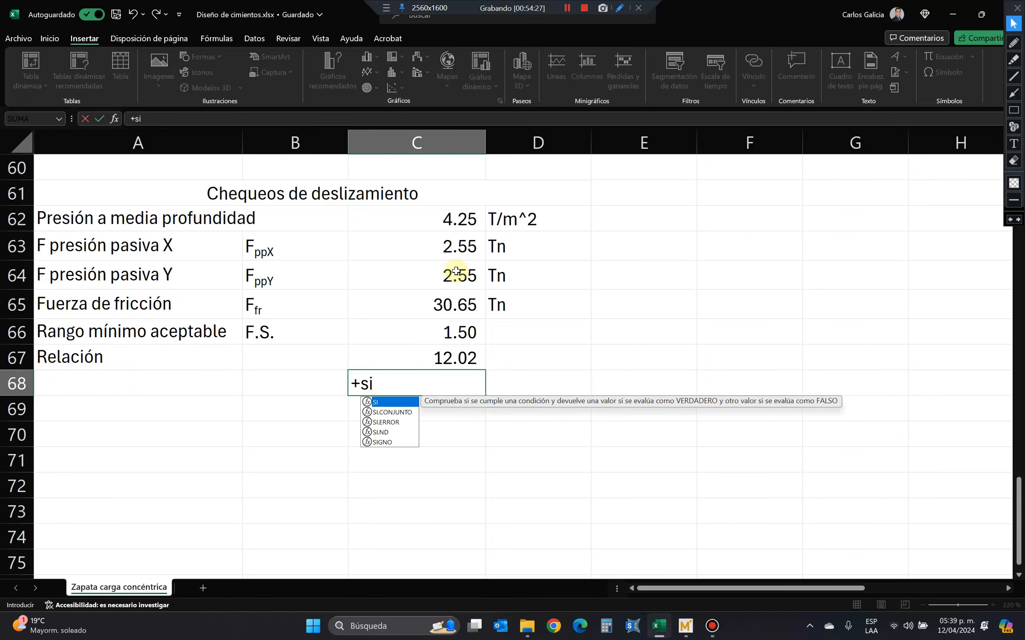
key("Up")
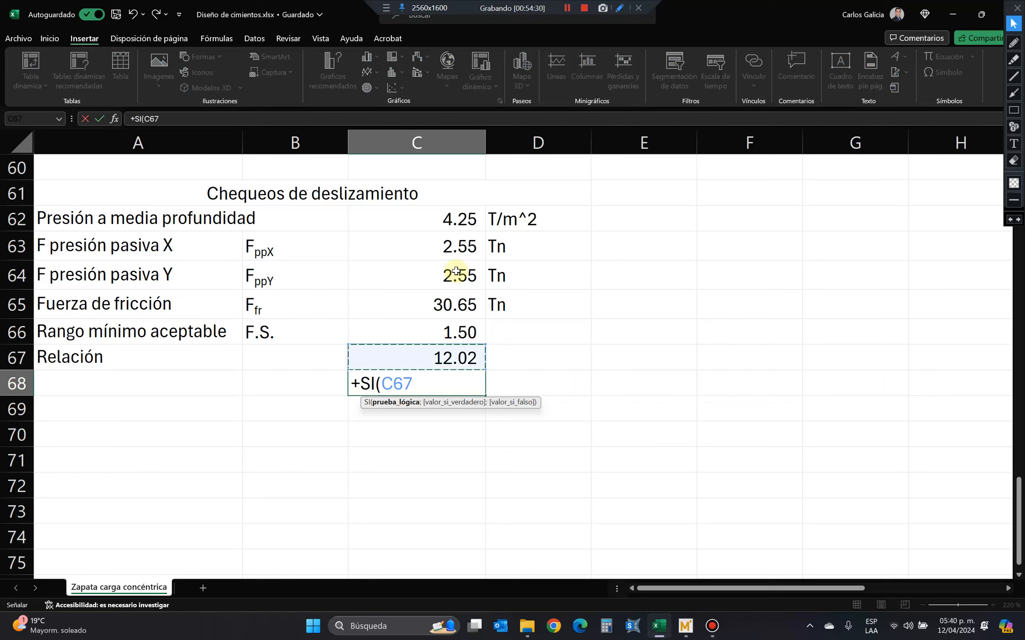
type("<")
key("BackSpace")
type(">")
left_click(459, 328)
type(";\"C")
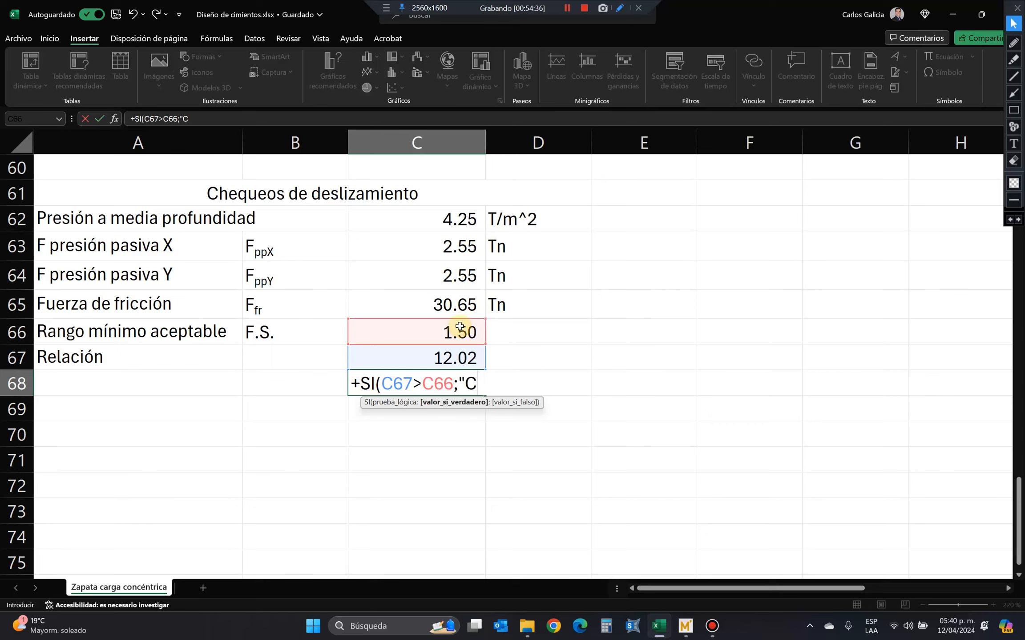
type("umple\";\"n")
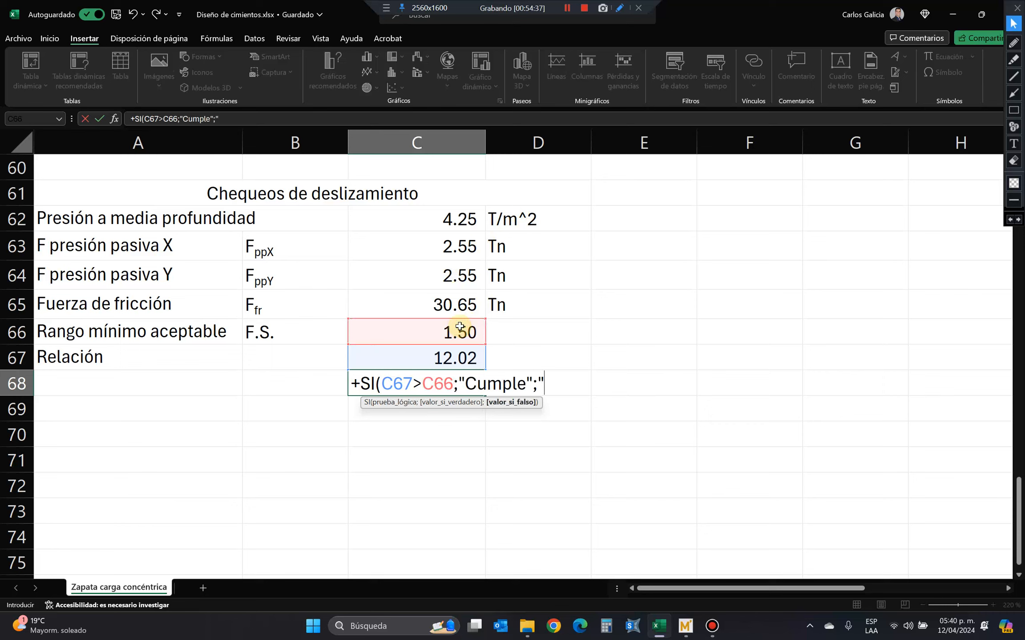
type("o")
key("BackSpace")
key("BackSpace")
type("Npo")
key("BackSpace")
key("BackSpace")
type("o Cumple\")")
key("Return")
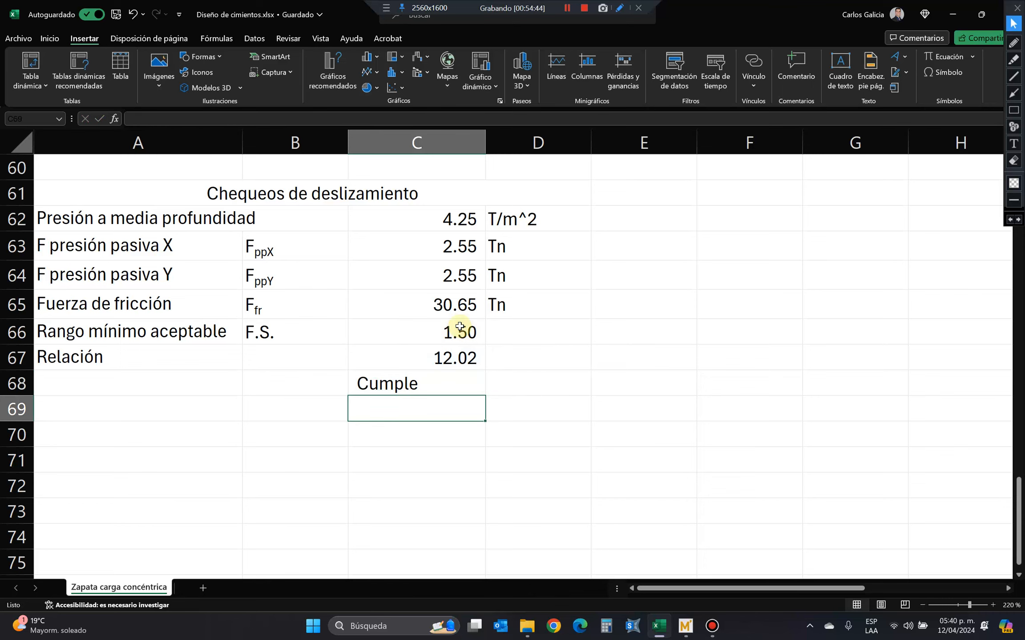
Move the compliance check formula from C68 to D67, beside the ratio, and check the ratio formula in C67.
key("Up")
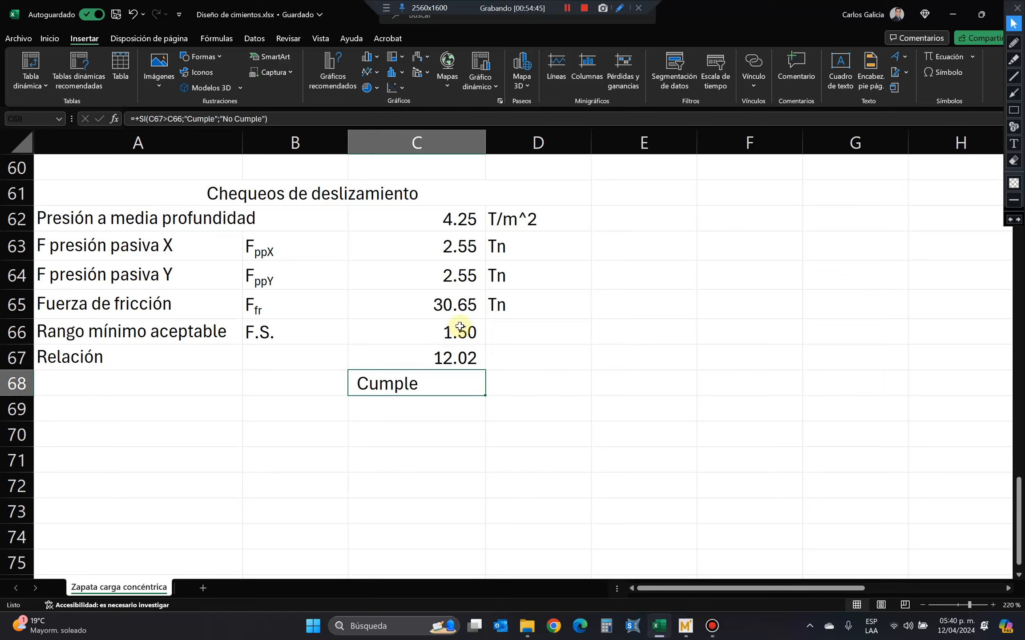
key("ctrl+x")
key("Up")
key("Right")
key("ctrl+v")
key("Left")
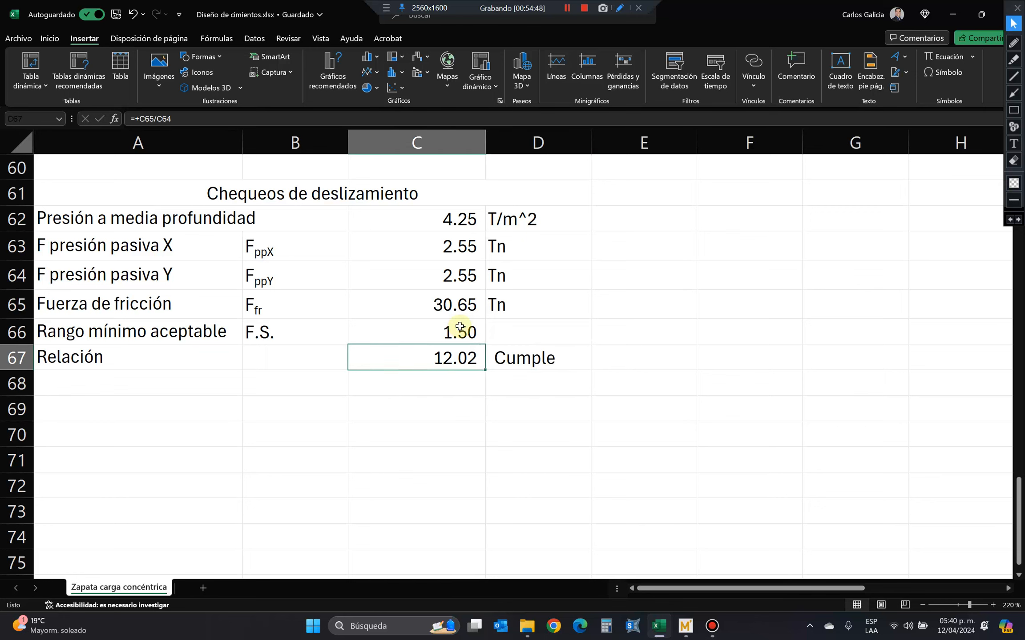
key("F2")
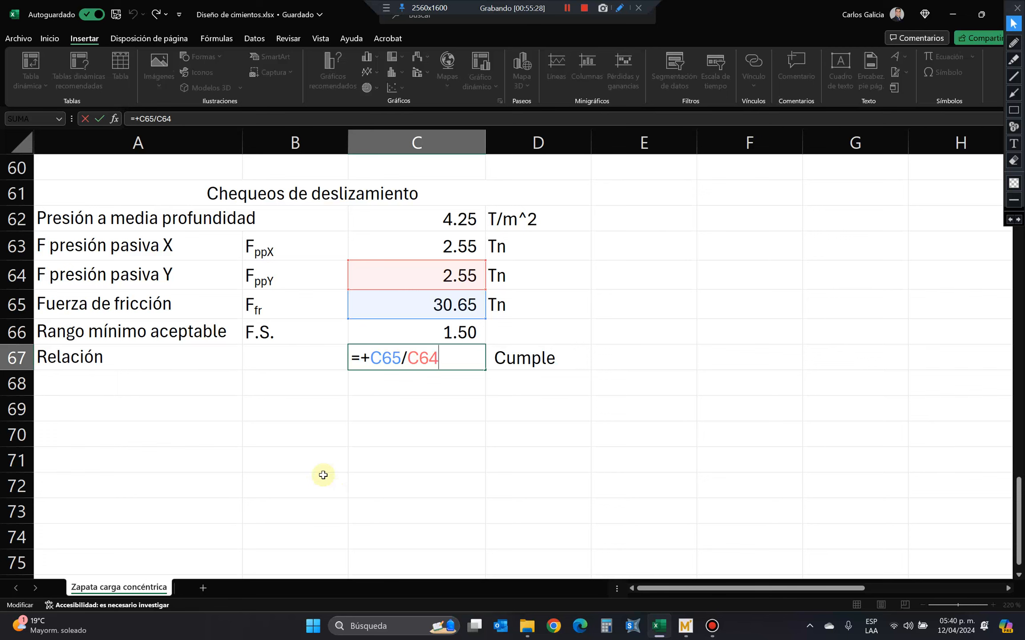
key("Return")
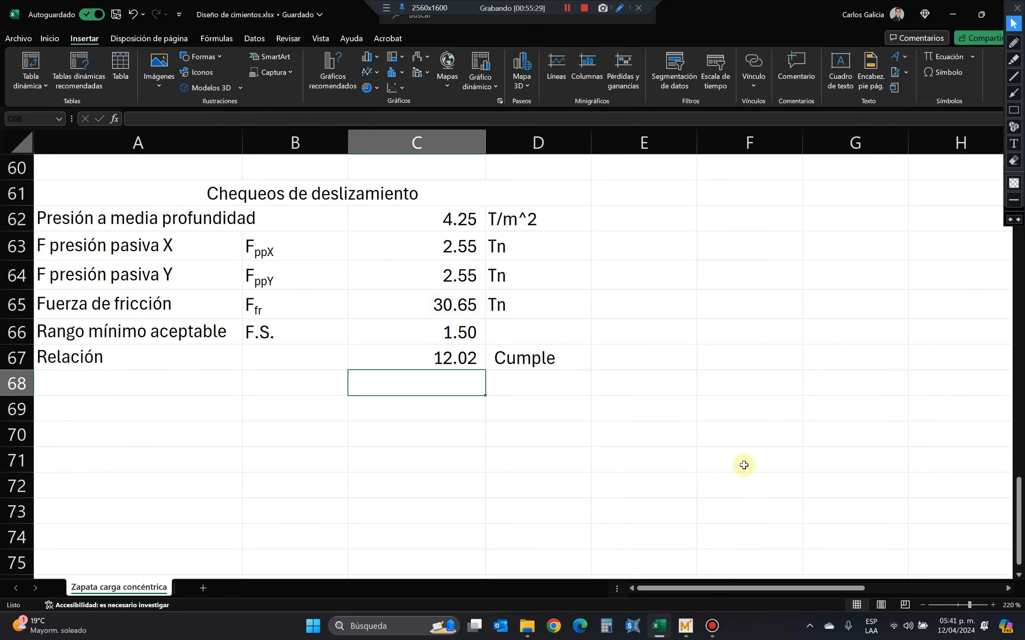
Annotate the Elevación drawing with a red horizontal arrow towards the column at ground level and a short orange handwritten label above it.
scroll(697, 400, "up", 18)
scroll(687, 396, "up", 2)
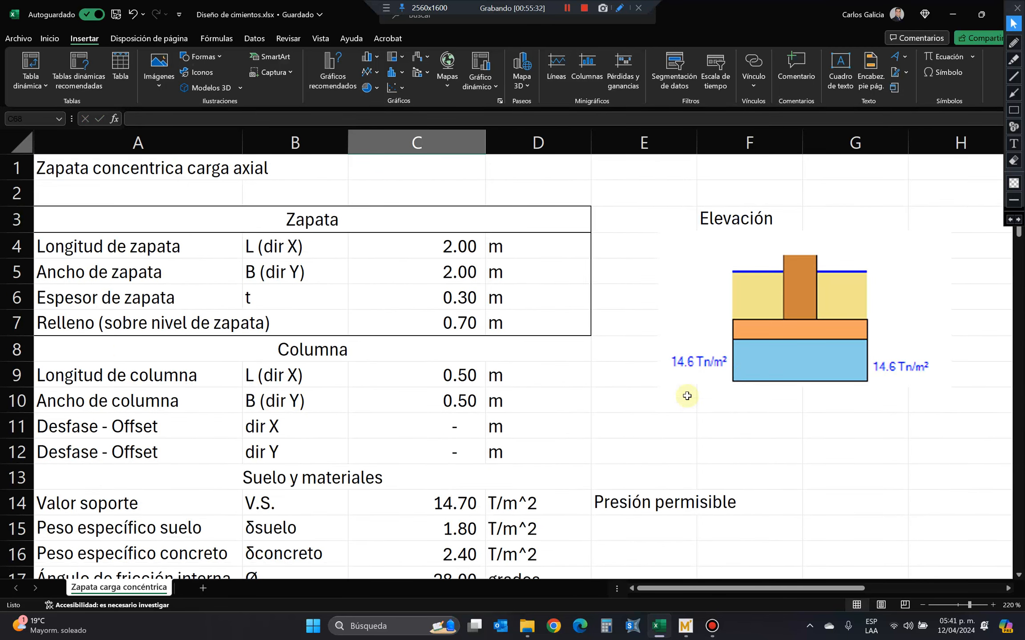
left_click(1014, 101)
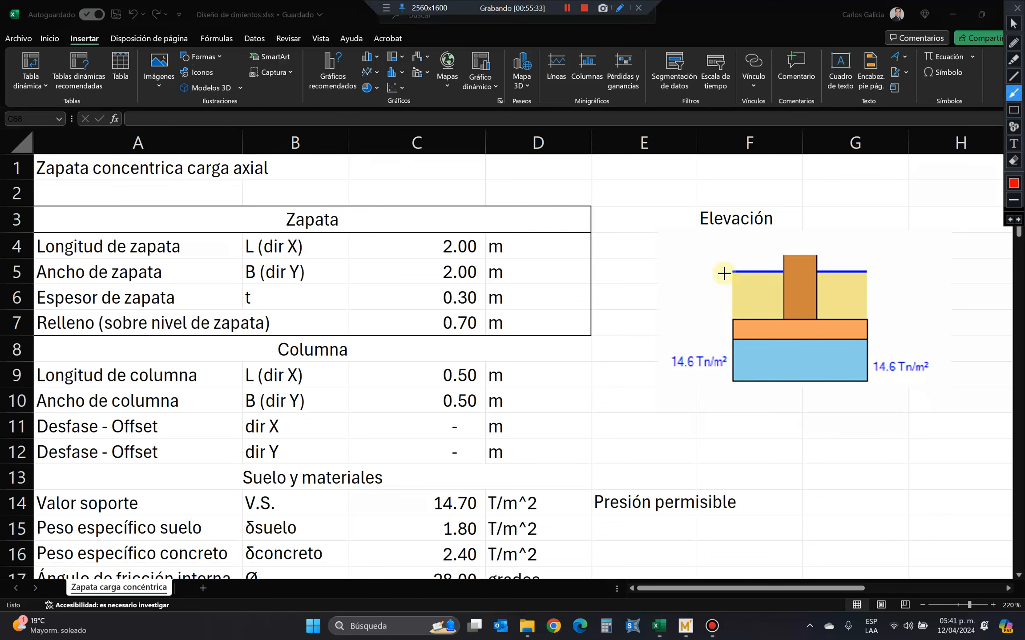
left_click_drag(713, 273, 782, 272)
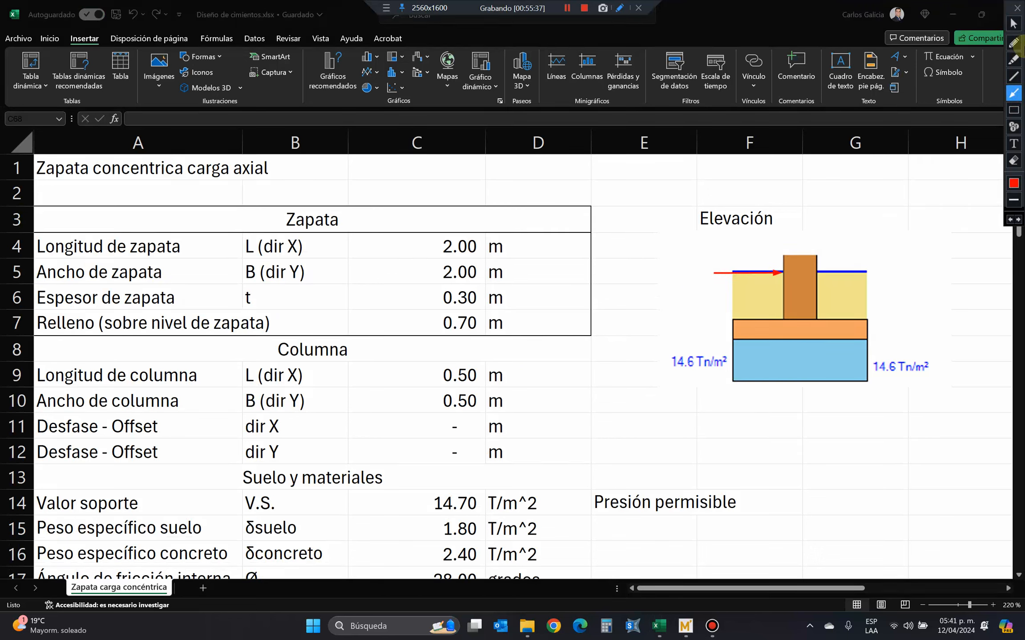
left_click(1014, 43)
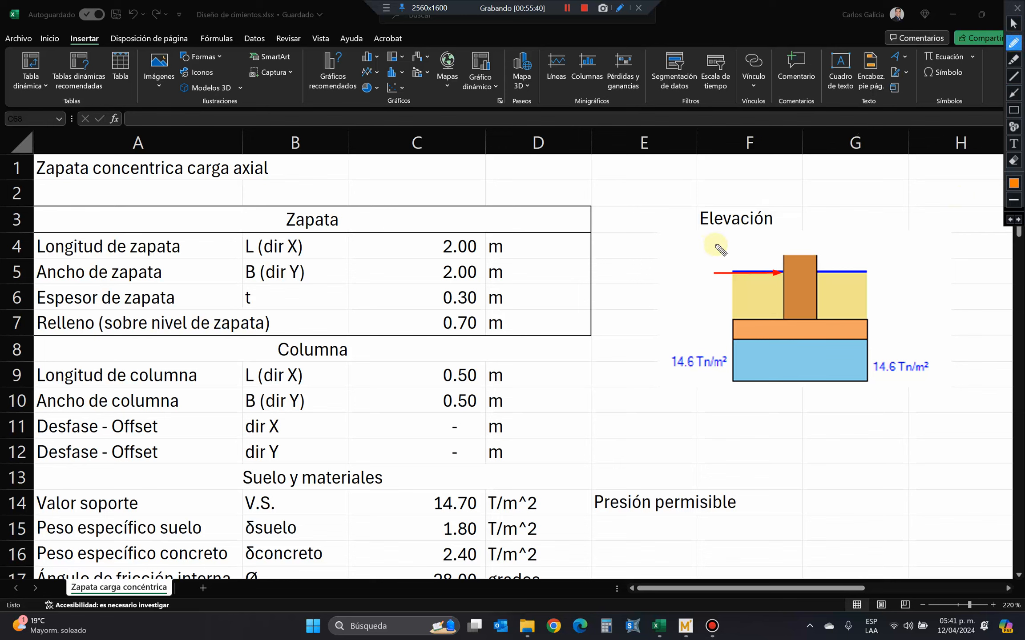
mouse_move(716, 245)
left_mouse_down()
mouse_move(723, 255)
mouse_move(736, 244)
mouse_move(737, 257)
left_mouse_up()
left_click(731, 256)
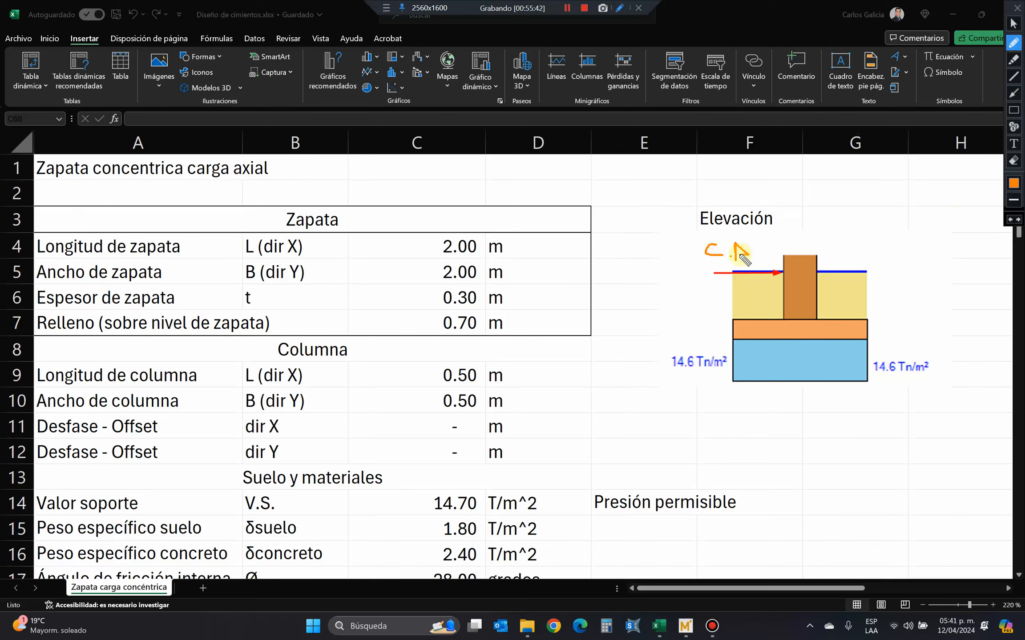
left_click(758, 254)
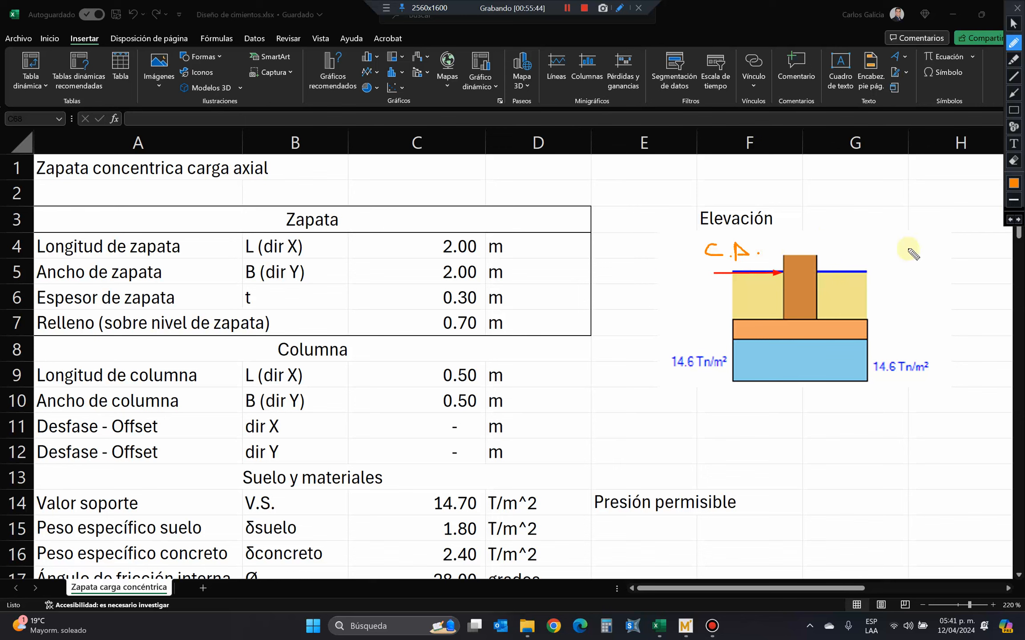
Draw on the Elevación drawing an orange arrow against the footing's right edge and a red leftward arrow along the footing's base.
mouse_move(920, 328)
left_mouse_down()
mouse_move(870, 331)
mouse_move(877, 336)
left_mouse_up()
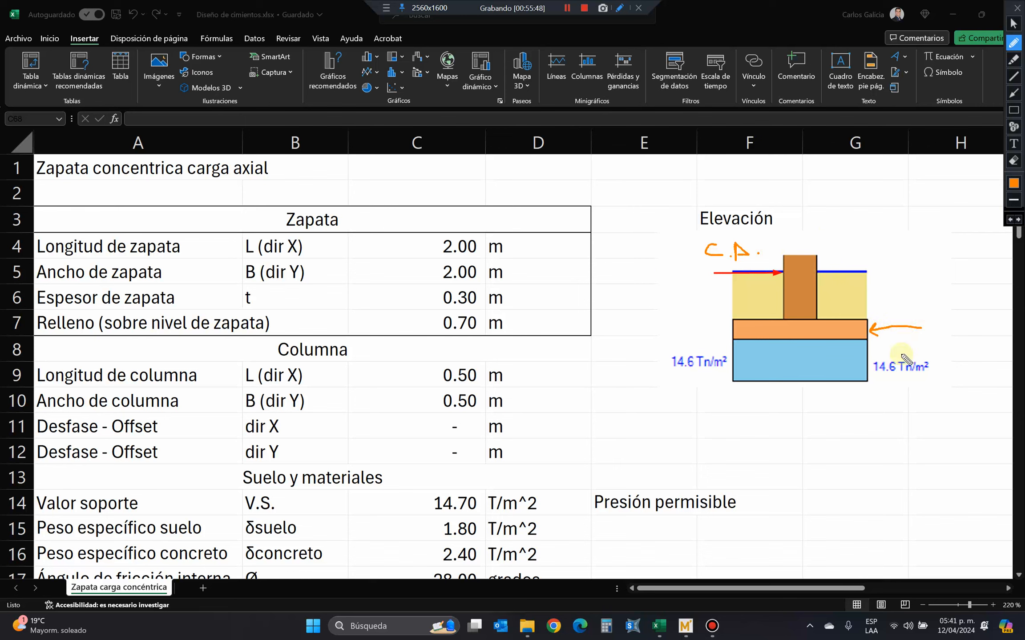
left_click(1013, 94)
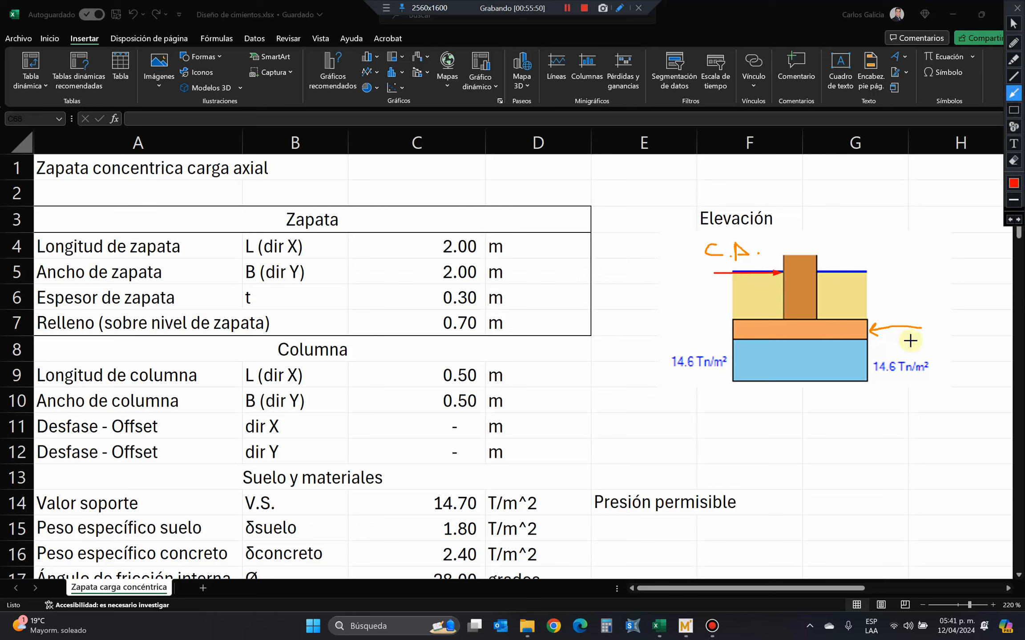
left_click_drag(913, 339, 749, 340)
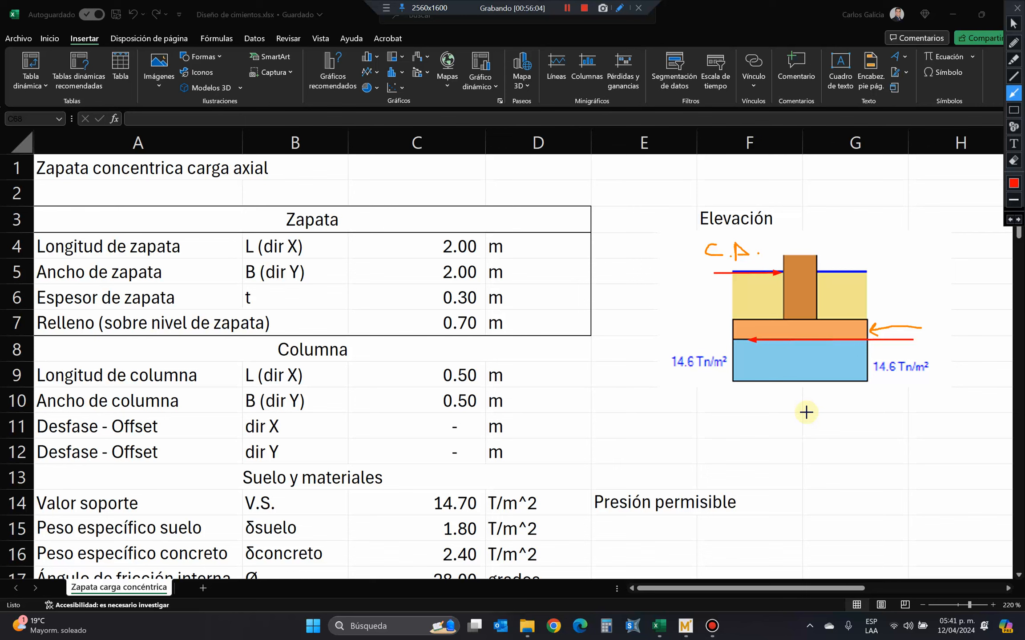
Undo the recent annotations and clear all remaining drawn marks from the screen.
left_click(1009, 218)
left_click(1009, 218)
left_click(1009, 219)
left_click(1009, 219)
left_click(1009, 219)
left_click(1009, 218)
left_click(1009, 219)
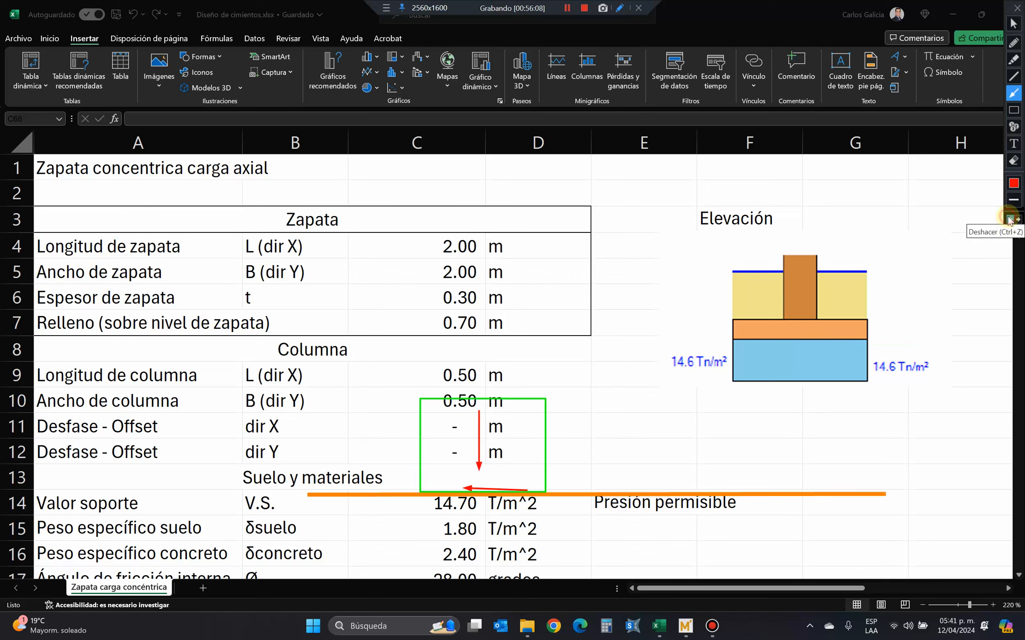
left_click(1014, 161)
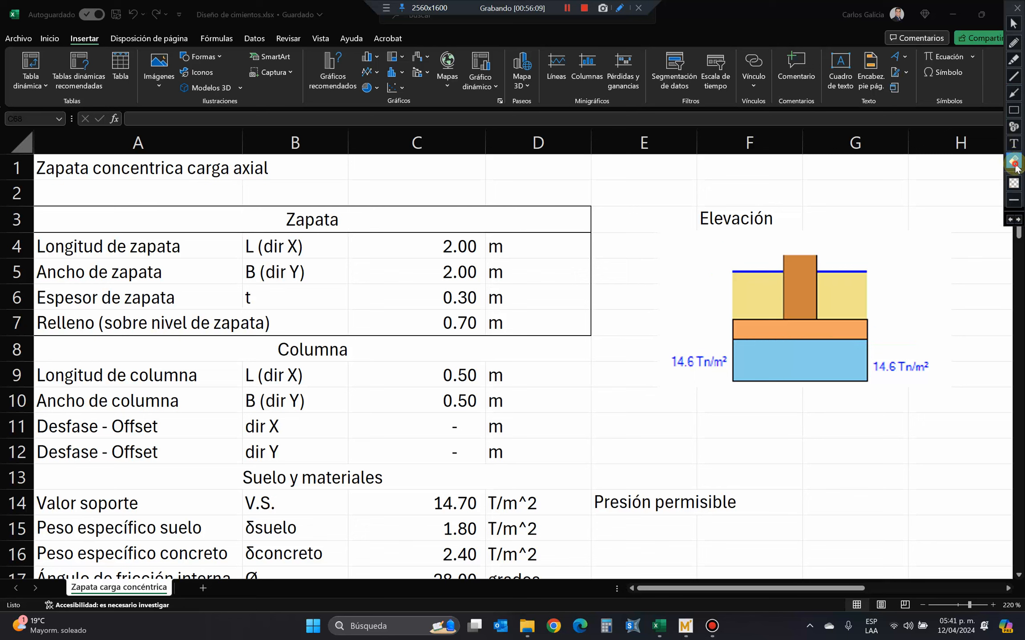
left_click(1014, 94)
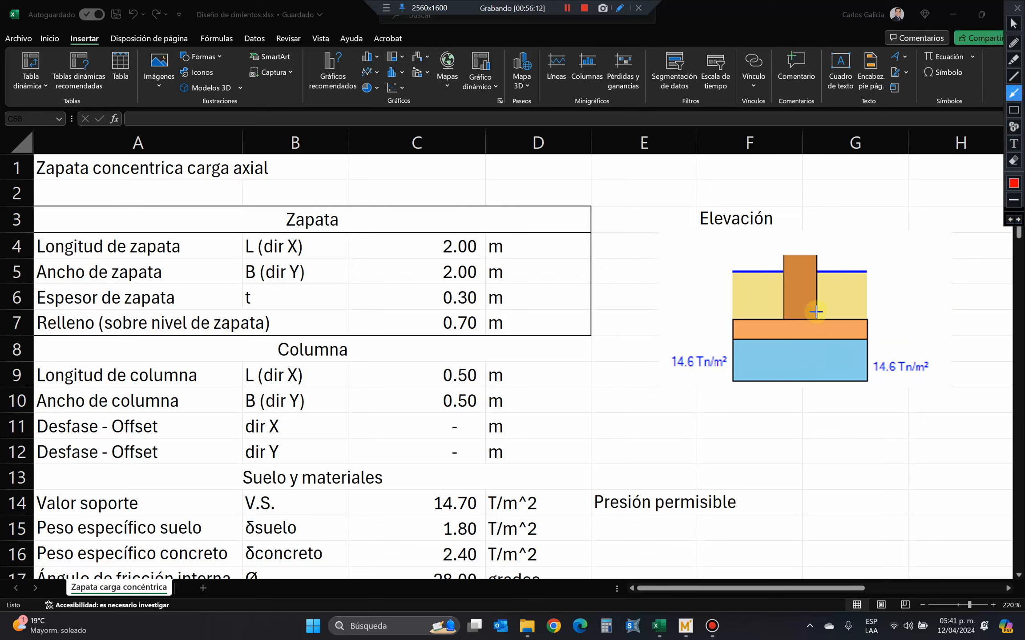
left_click_drag(678, 323, 699, 322)
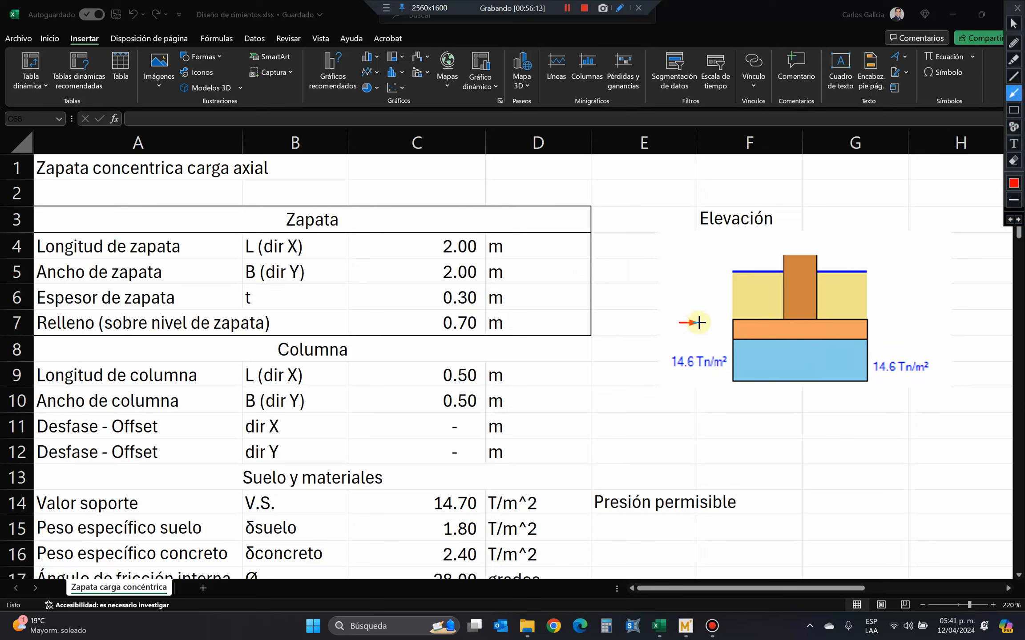
left_click(1014, 160)
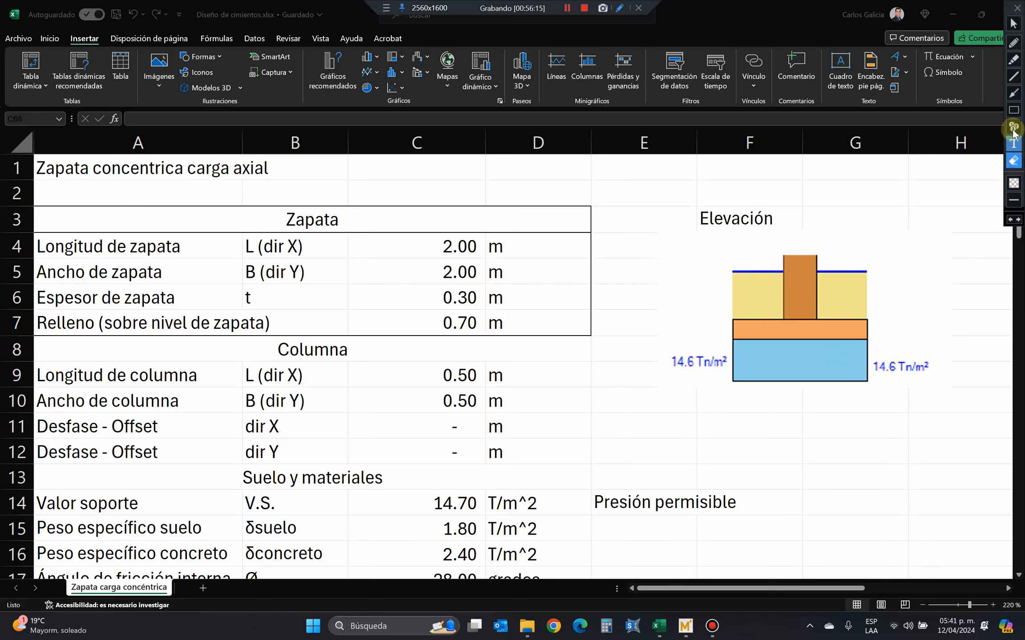
Draw red arrows on the Elevación drawing against both footing sides, leftward along its base, and towards the column at ground level.
left_click(1014, 93)
left_click_drag(711, 327, 737, 327)
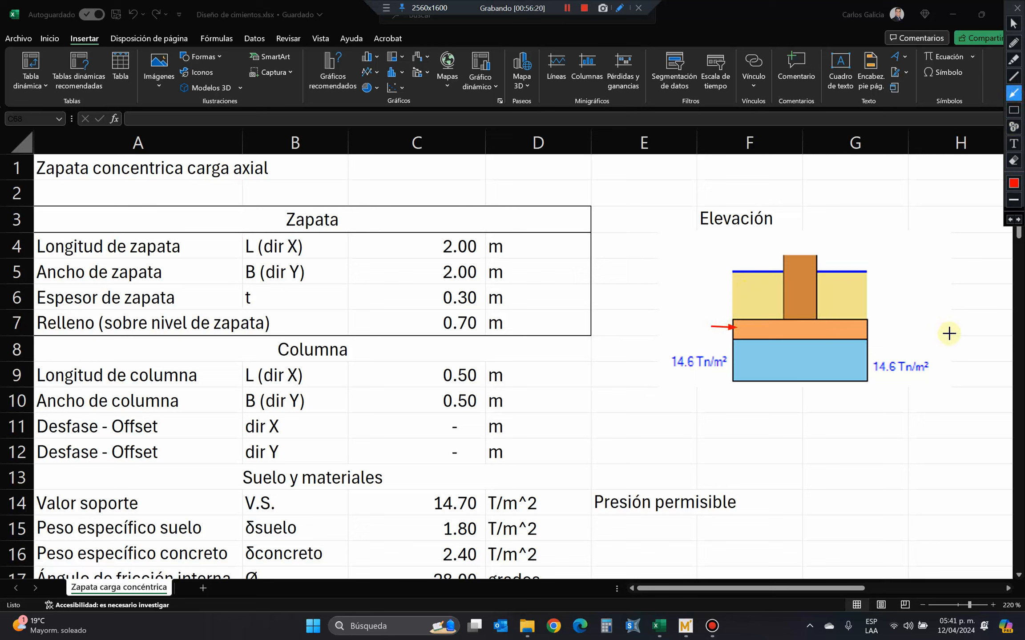
left_click_drag(964, 337, 751, 338)
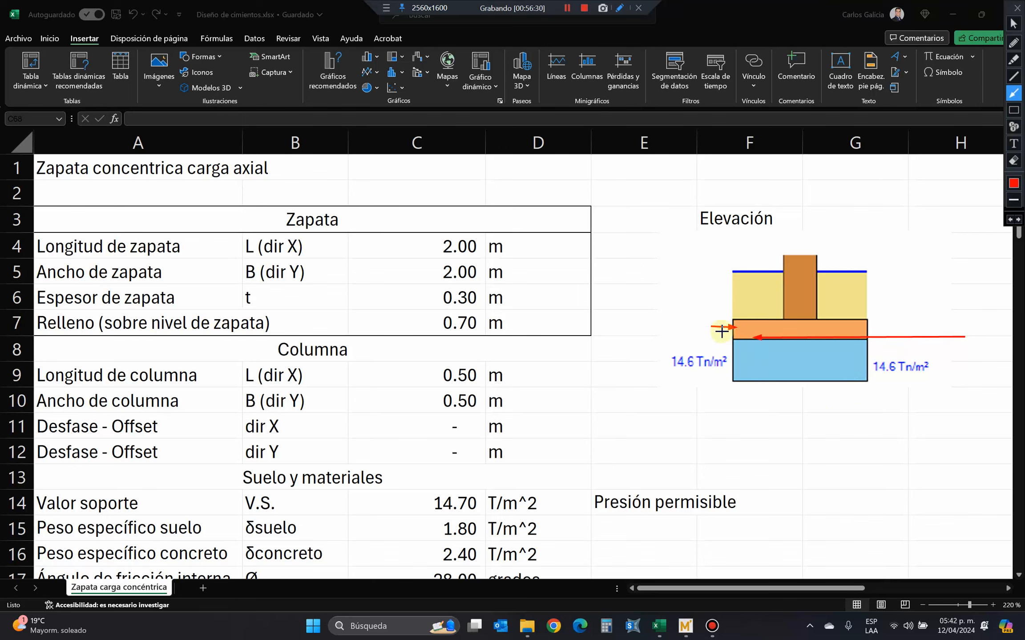
left_click_drag(671, 269, 781, 270)
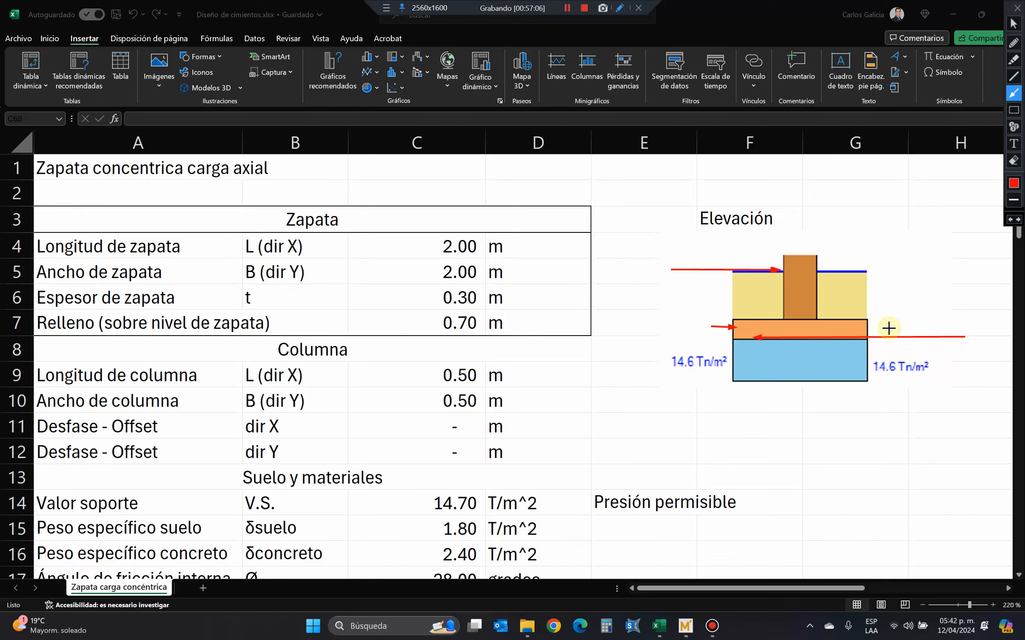
left_click_drag(890, 326, 868, 327)
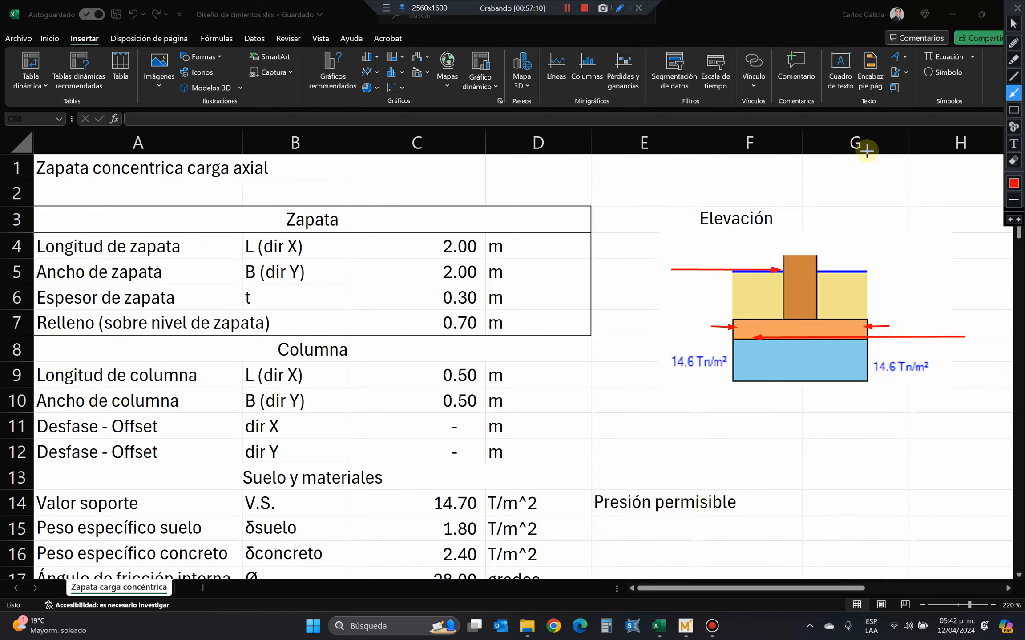
Strike through the short red arrows at both footing sides in orange and draw an orange arrow towards the column's right face.
left_click(1013, 76)
left_click_drag(729, 316, 705, 348)
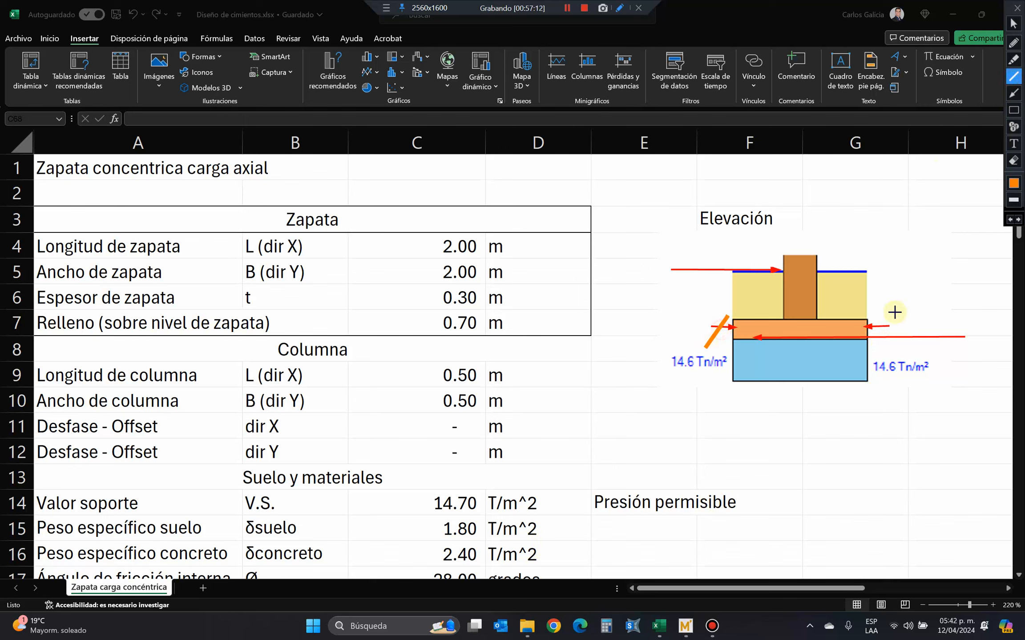
left_click_drag(886, 310, 874, 331)
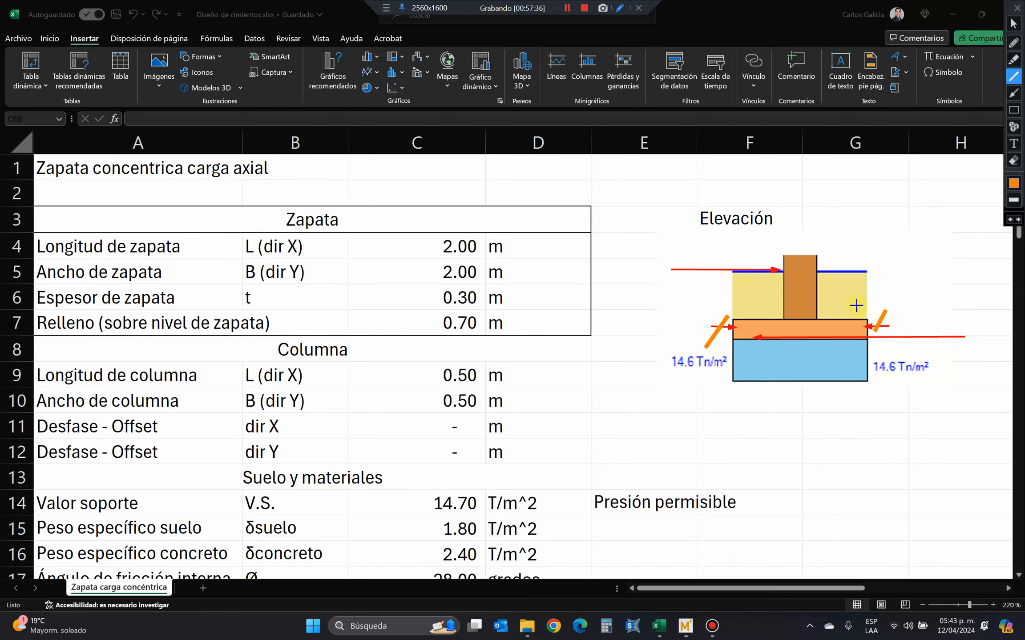
mouse_move(873, 296)
left_mouse_down()
mouse_move(815, 295)
mouse_move(820, 288)
mouse_move(821, 304)
left_mouse_up()
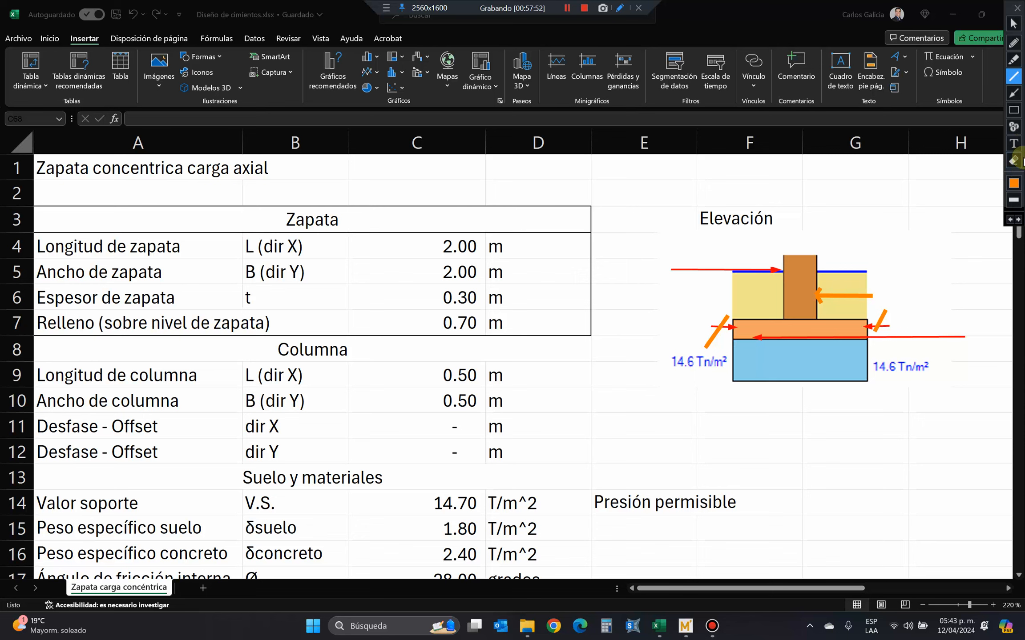
Clear all annotations from the Elevación drawing and return to the normal pointer.
left_click(1013, 160)
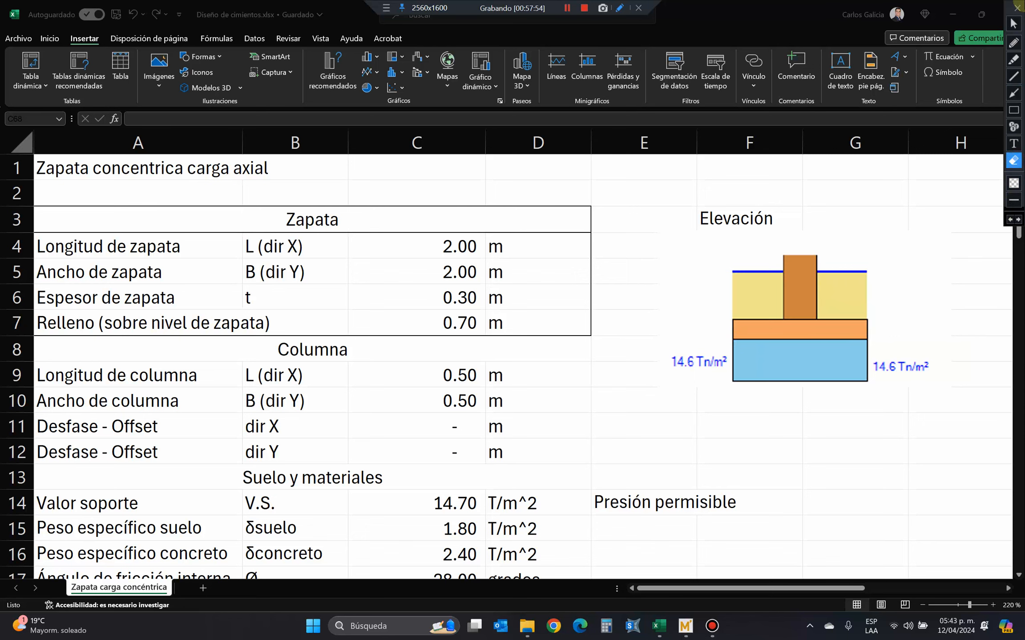
left_click(1014, 24)
Review the Relación formula in C67 and the cells it refers to, leaving it unedited.
scroll(585, 359, "down", 1)
scroll(585, 359, "down", 2)
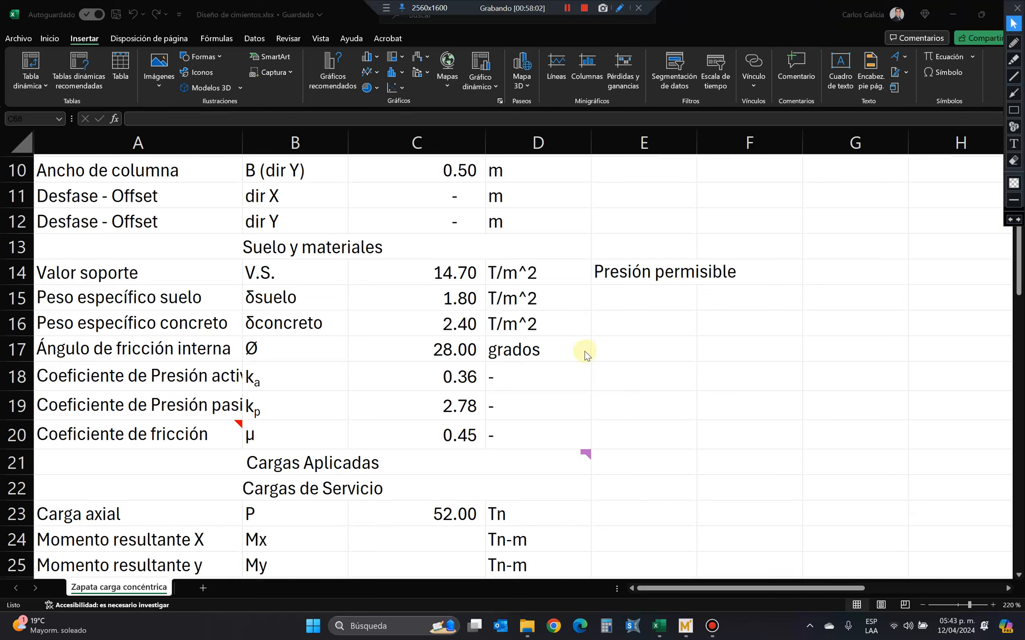
scroll(585, 356, "down", 16)
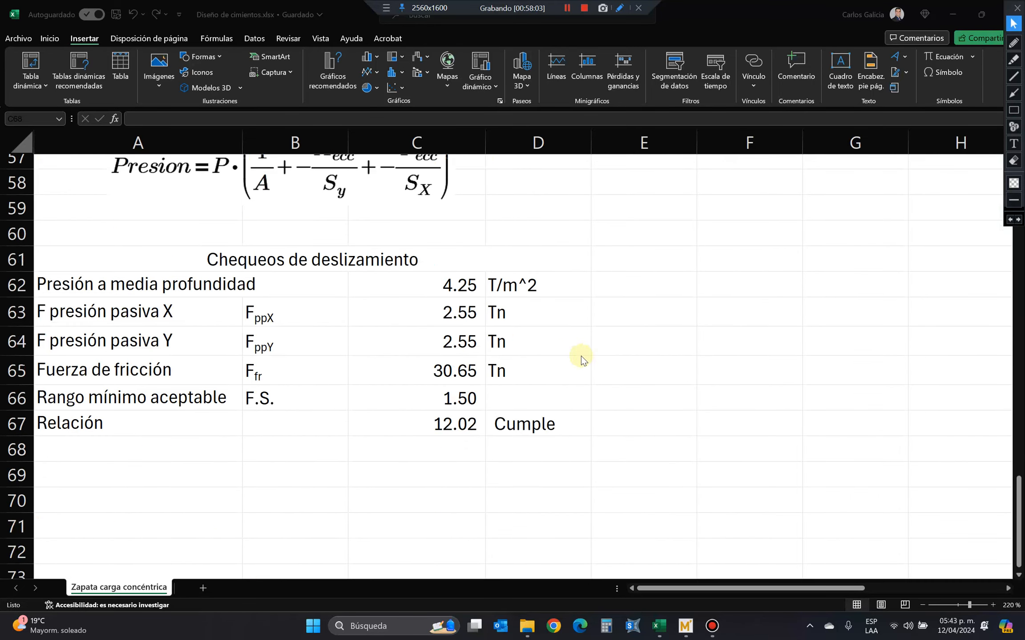
left_click(430, 419)
left_click(427, 421)
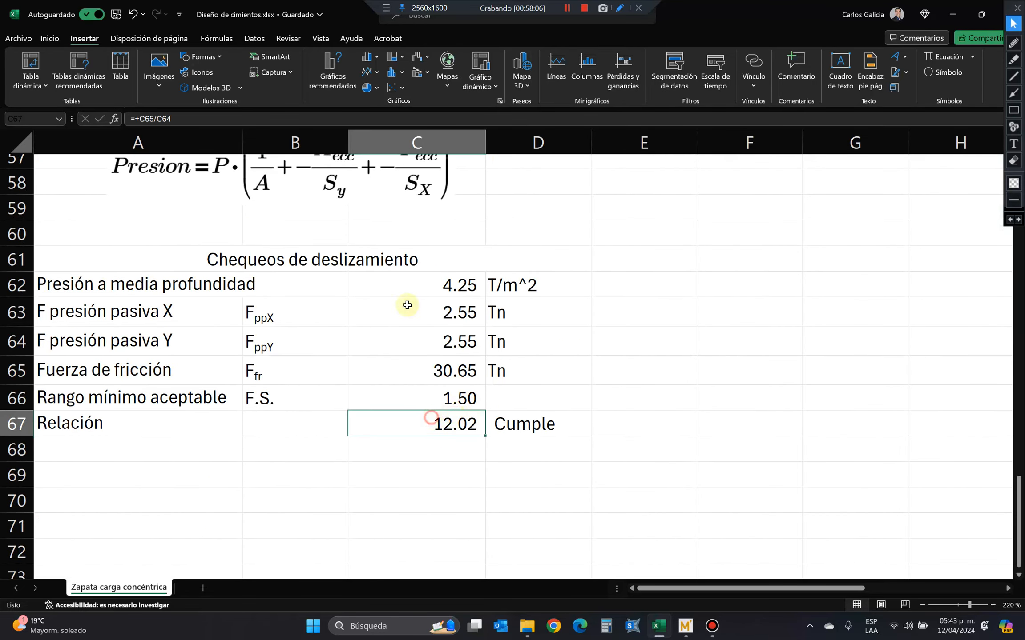
key("F2")
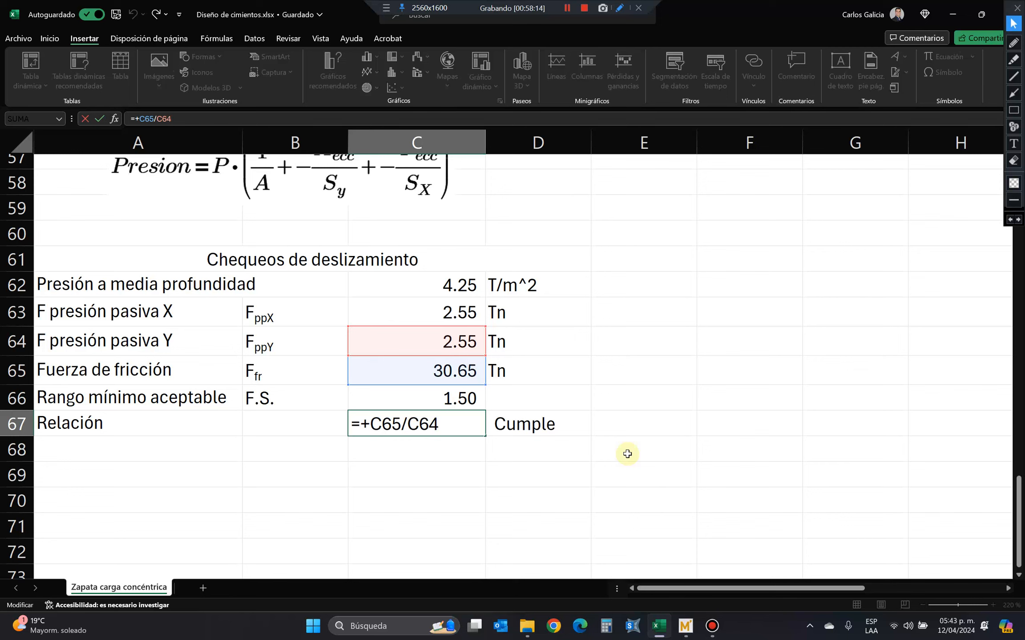
type(".")
key("Escape")
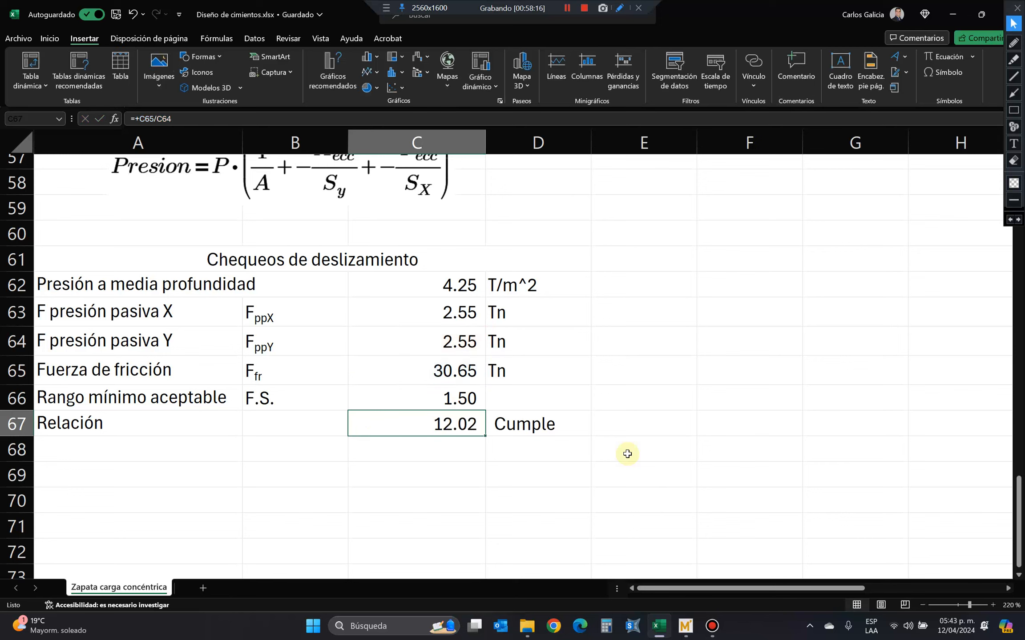
Open the compliance check formula in D67 for editing.
key("Down")
key("Up")
key("Right")
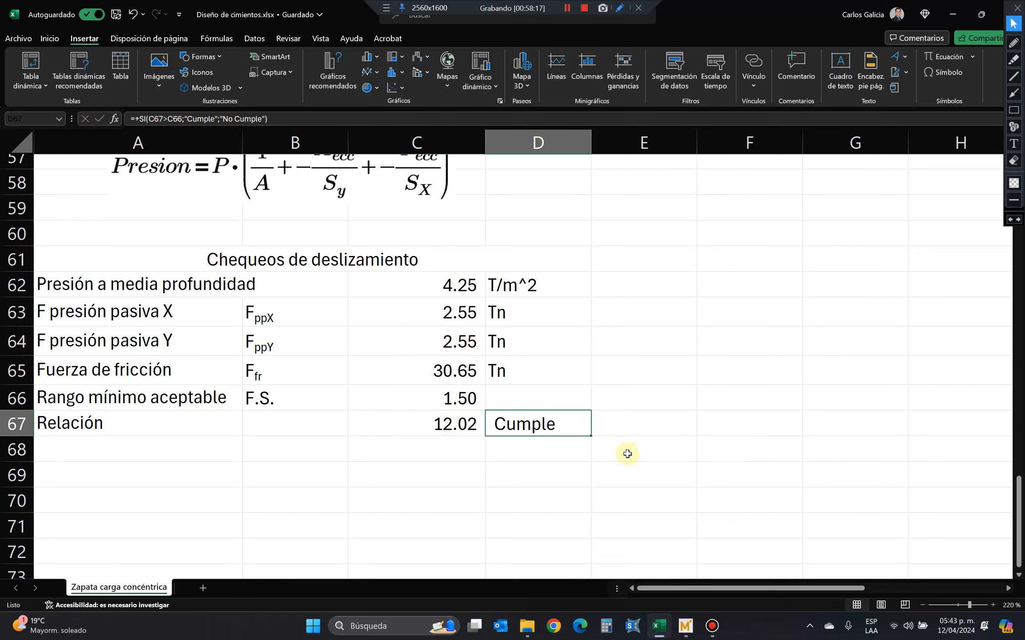
left_click(378, 114)
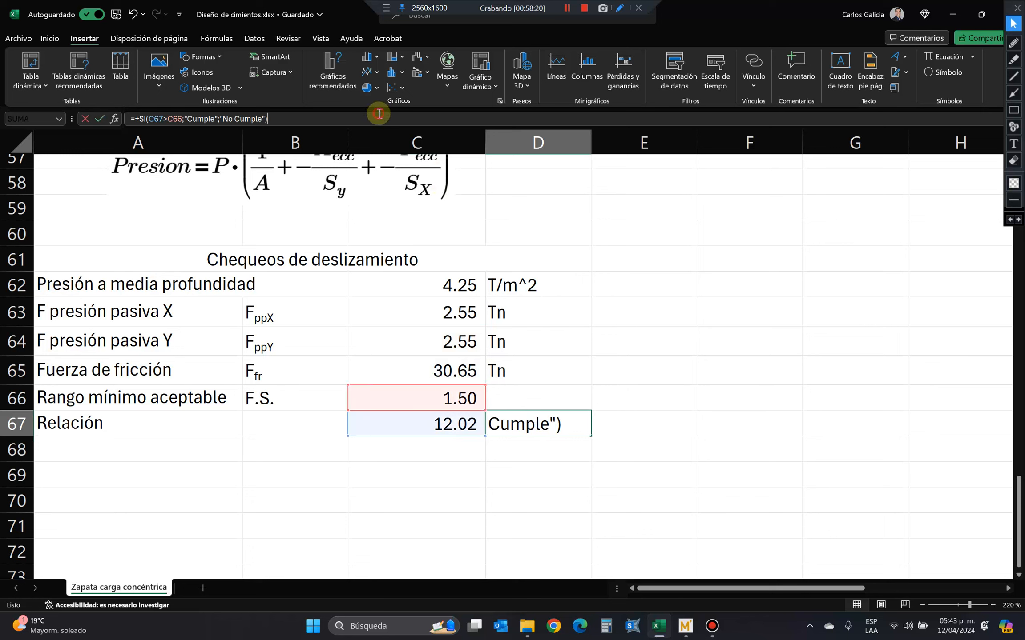
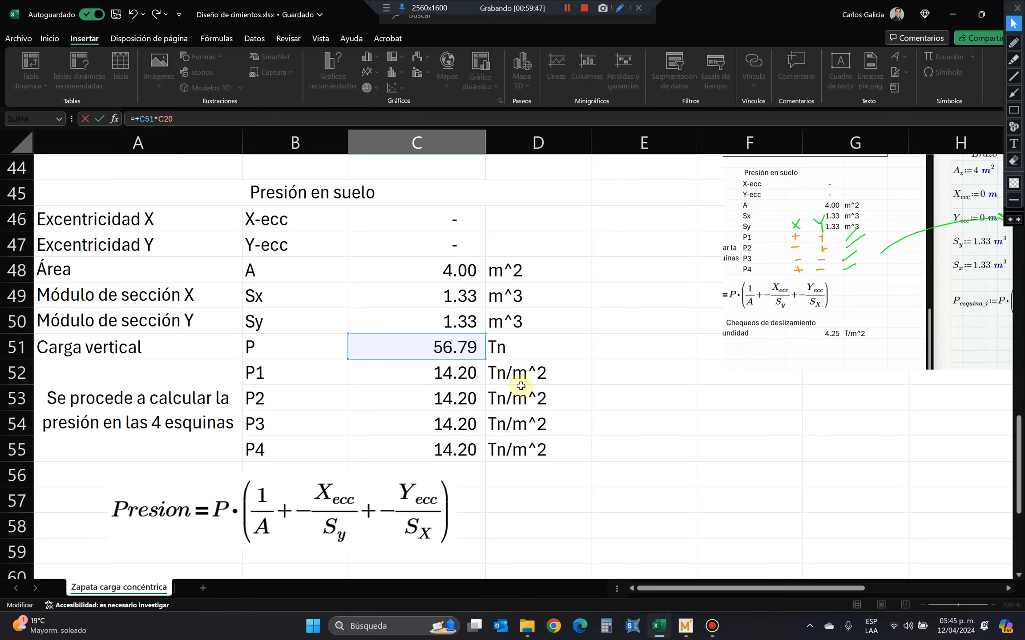
Extend the sliding-check heading in A61 to read "Chequeos de deslizamiento (Lateral)".
key("Return")
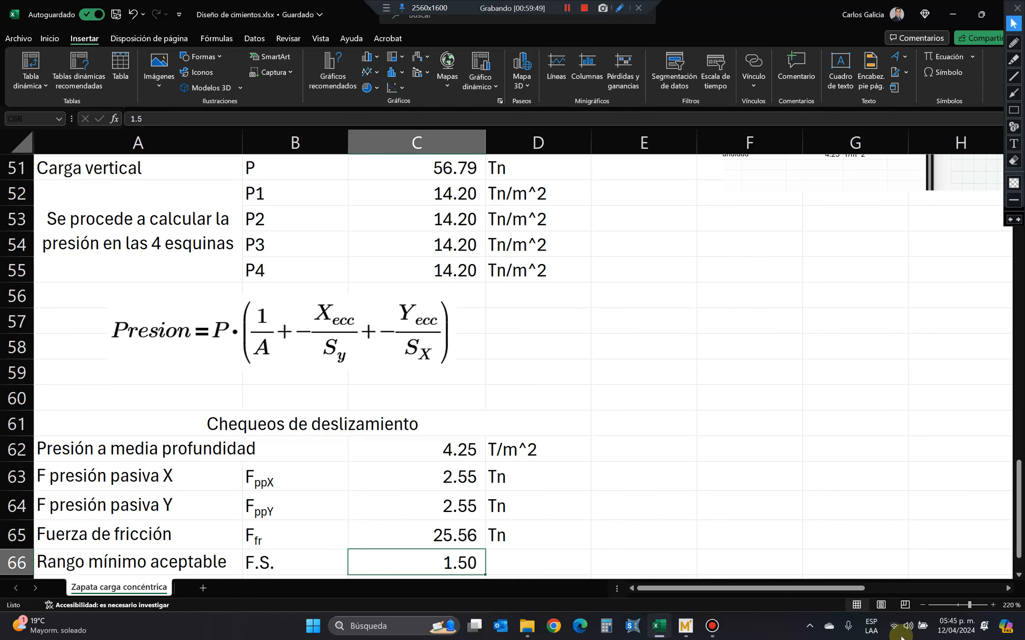
scroll(419, 490, "down", 3)
scroll(419, 490, "down", 2)
scroll(441, 450, "up", 3)
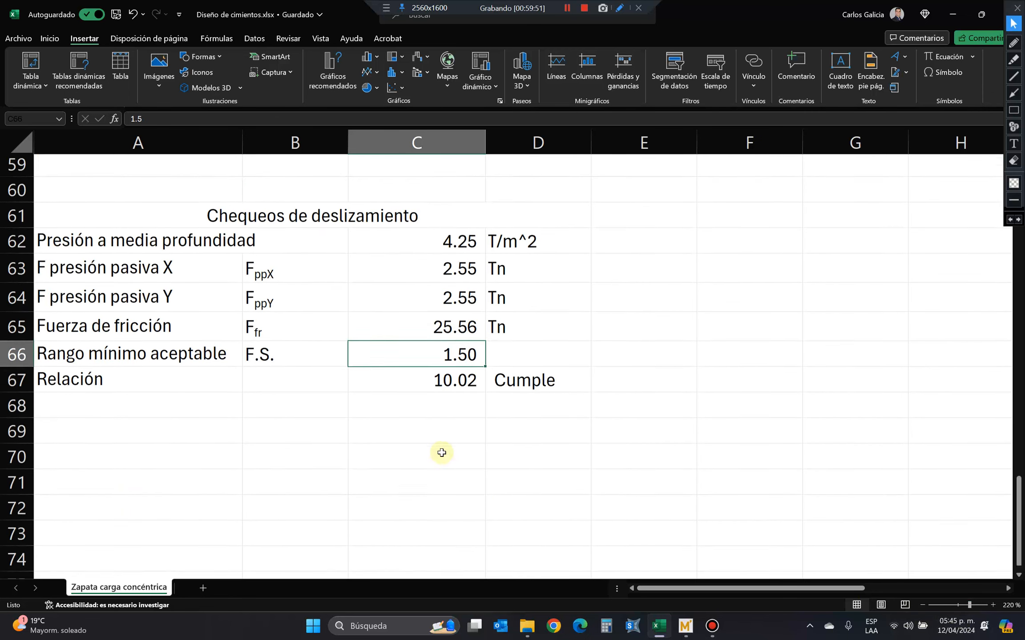
left_click(179, 270)
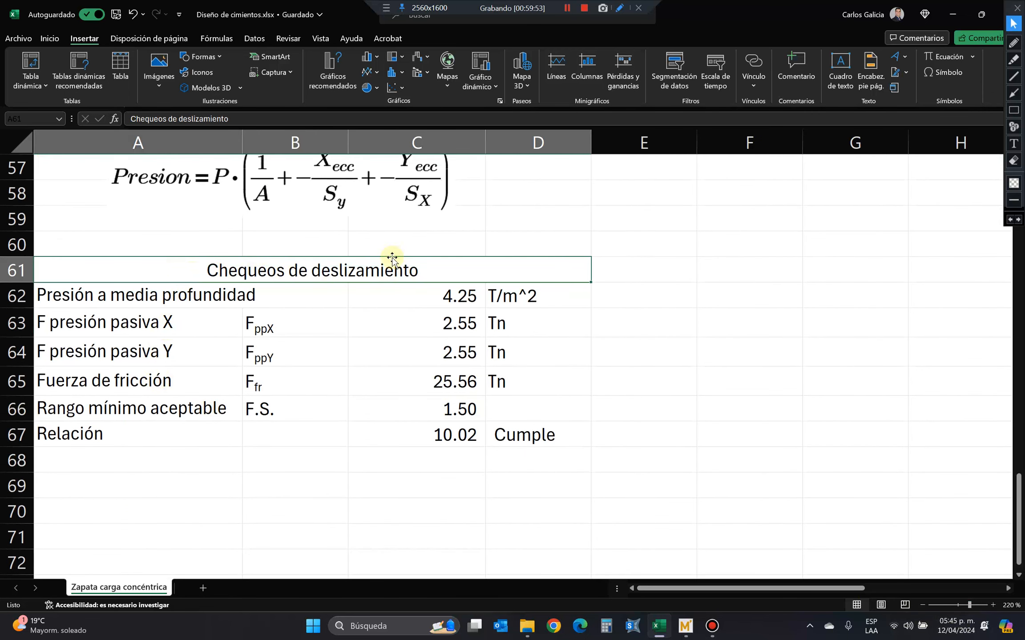
left_click(255, 117)
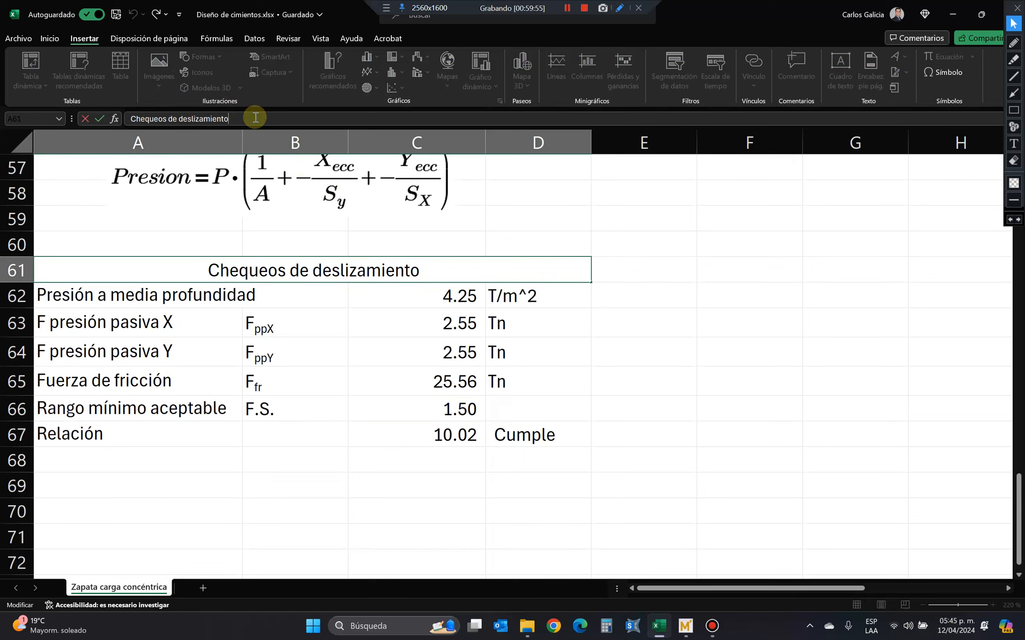
type("(")
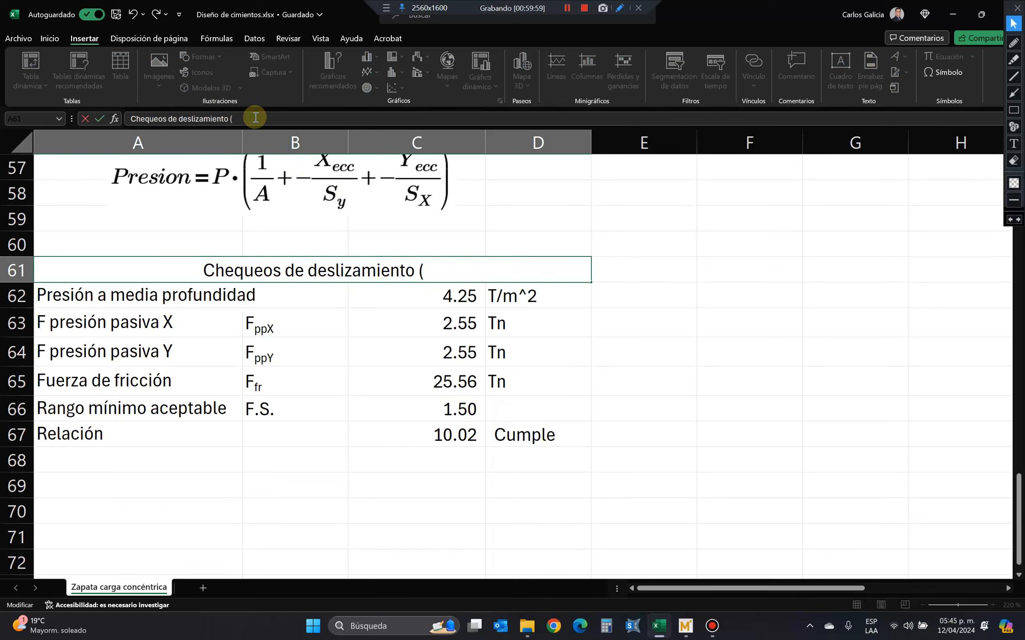
type("Lateral)")
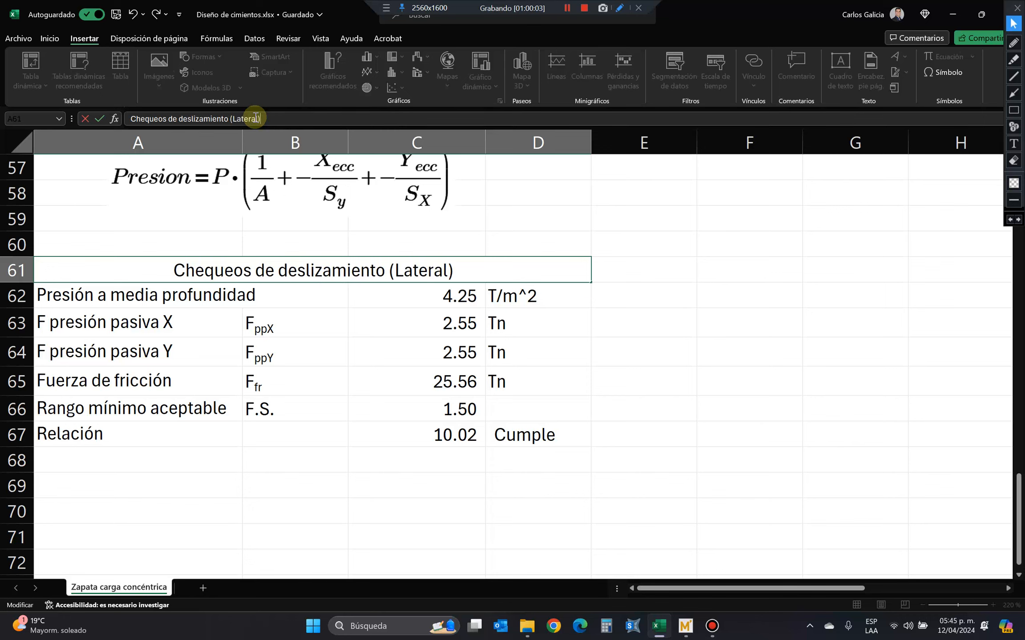
key("Return")
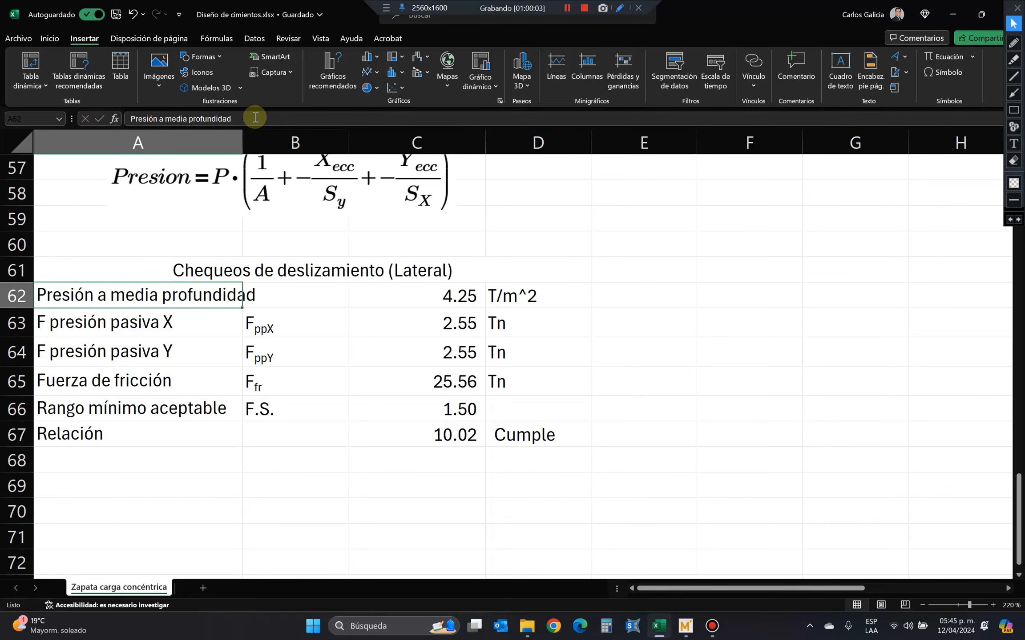
type("s")
key("Escape")
Copy the sliding-check heading from row 61 to A69.
left_click(292, 266)
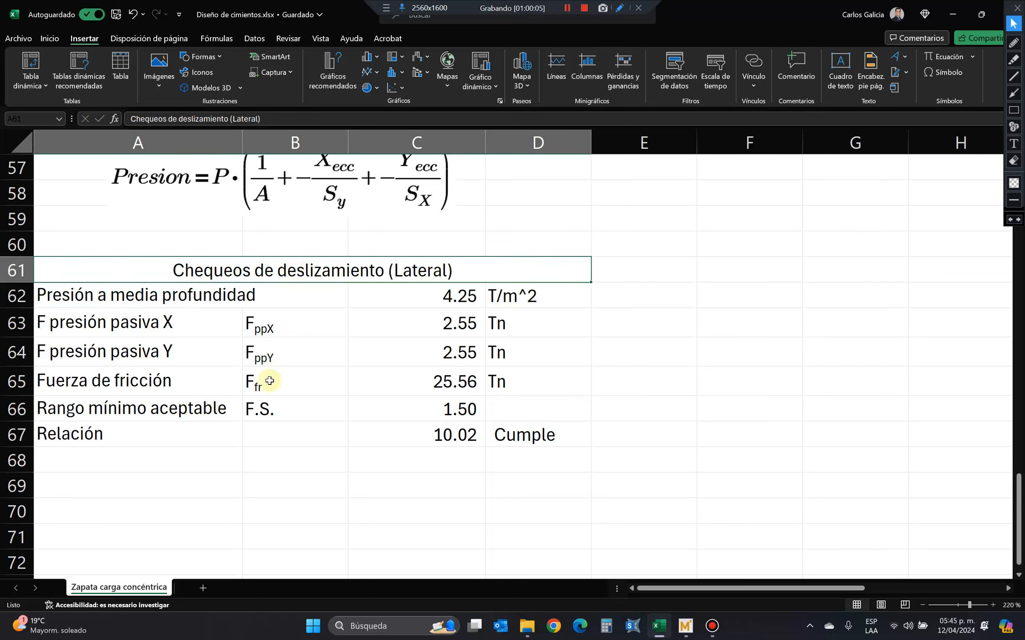
key("ctrl+c")
left_click(203, 484)
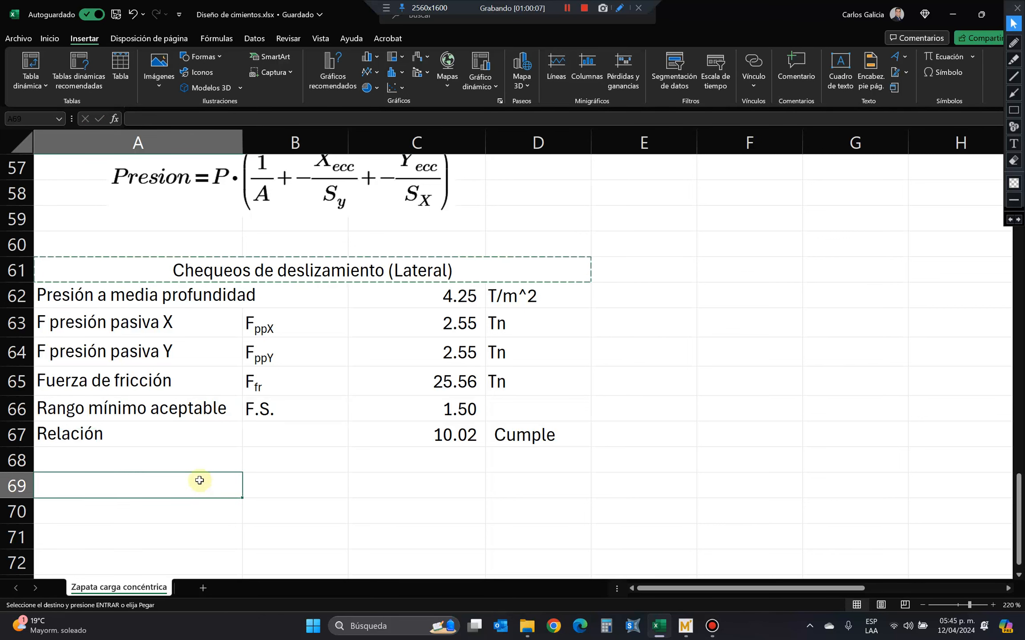
key("ctrl+v")
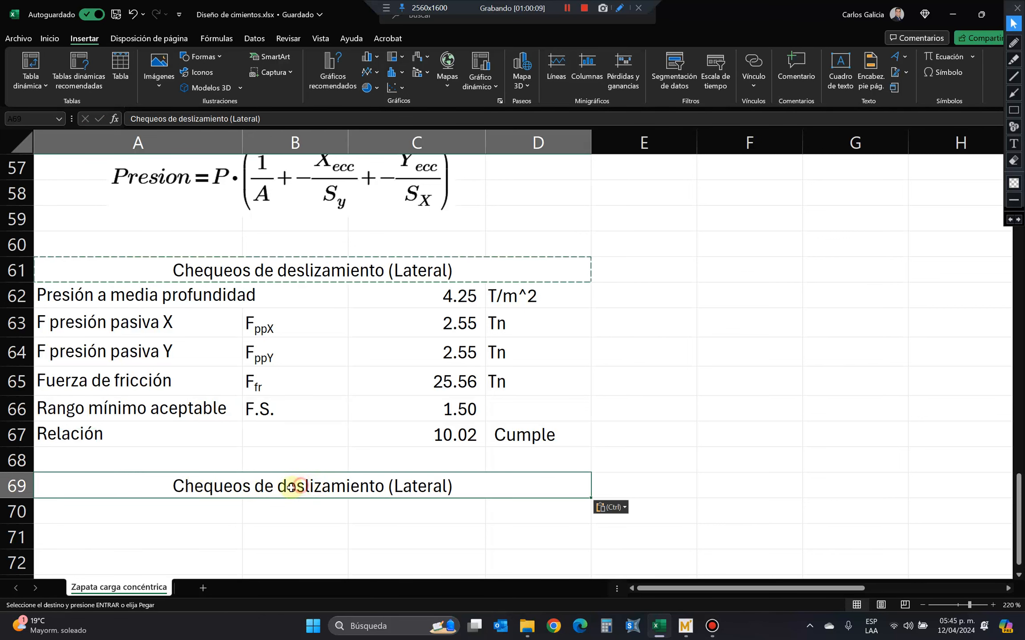
Reword the copied heading in A69 as "Chequeos de levantamiento (vertical)".
double_click(286, 485)
left_click_drag(302, 484, 386, 482)
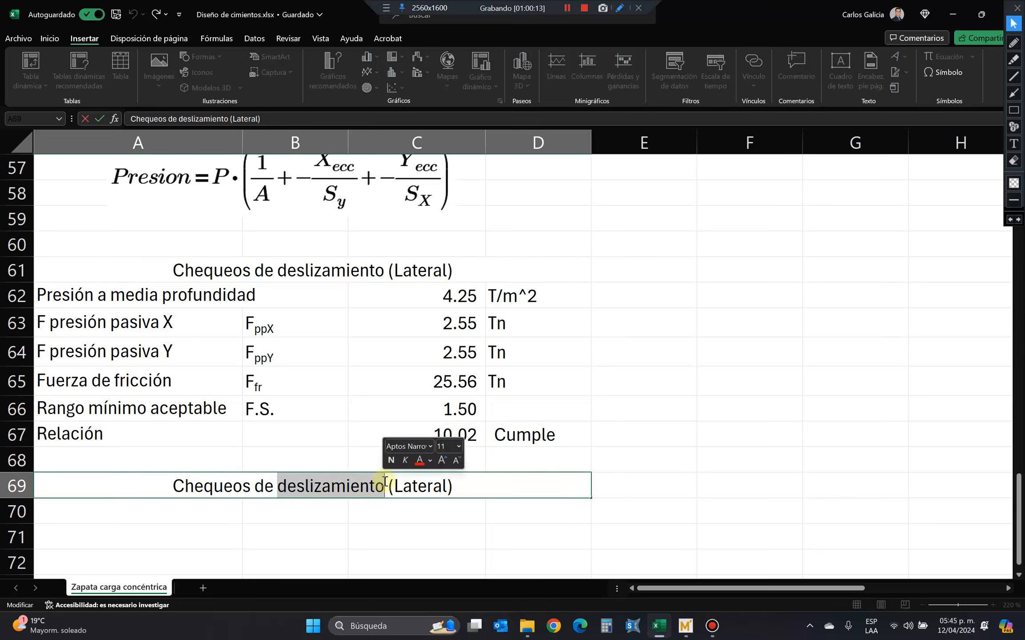
type("levantamiento")
double_click(420, 484)
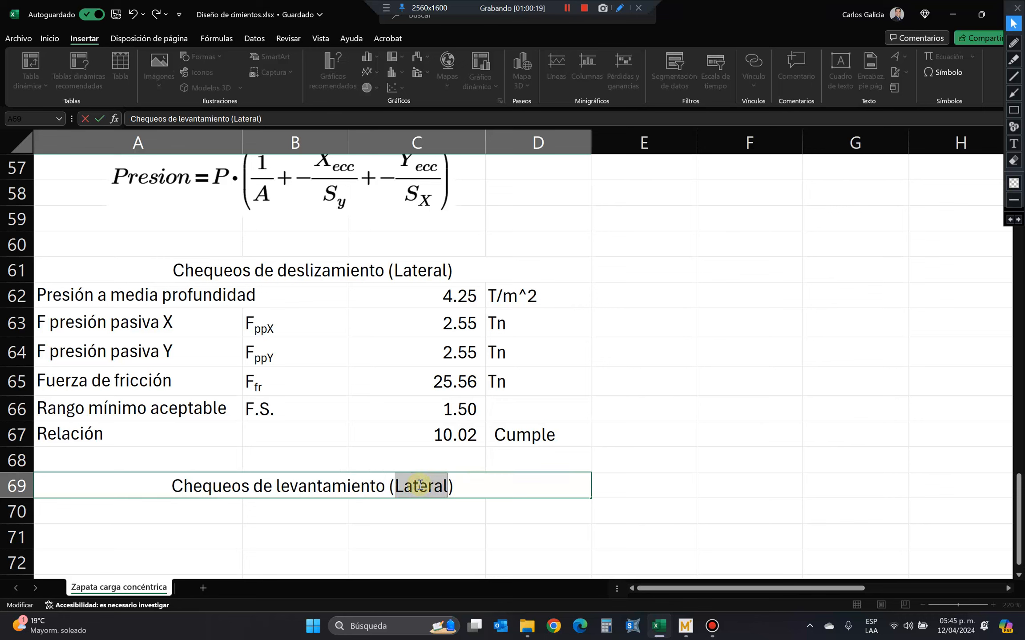
type("vertical")
key("Return")
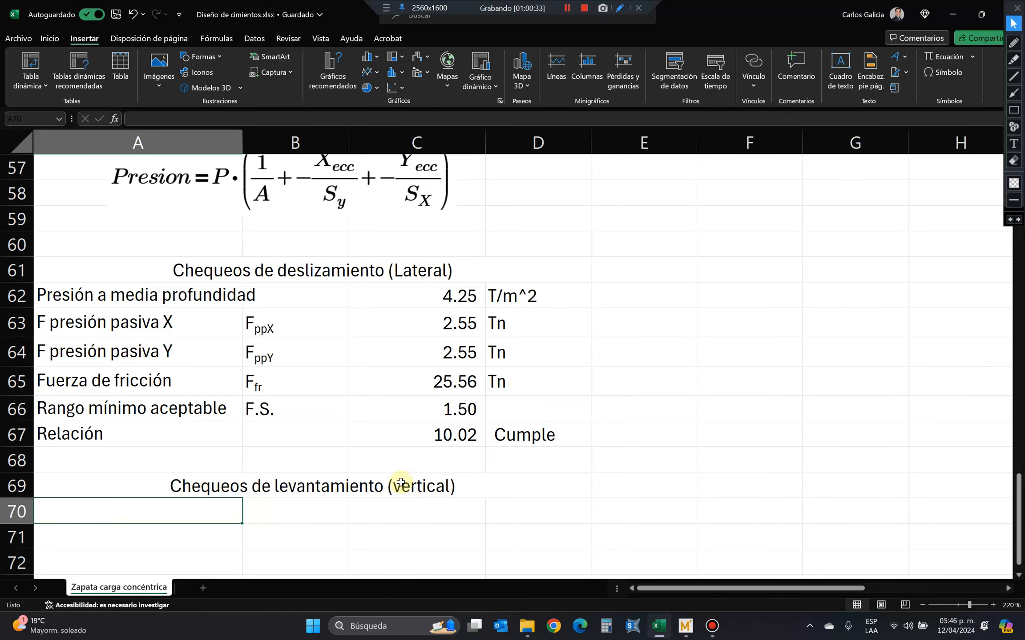
Review the corner pressures P1 to P4 in C52:C55 alongside the pressure equation and the sliding-check section.
scroll(401, 444, "up", 5)
scroll(400, 435, "down", 1)
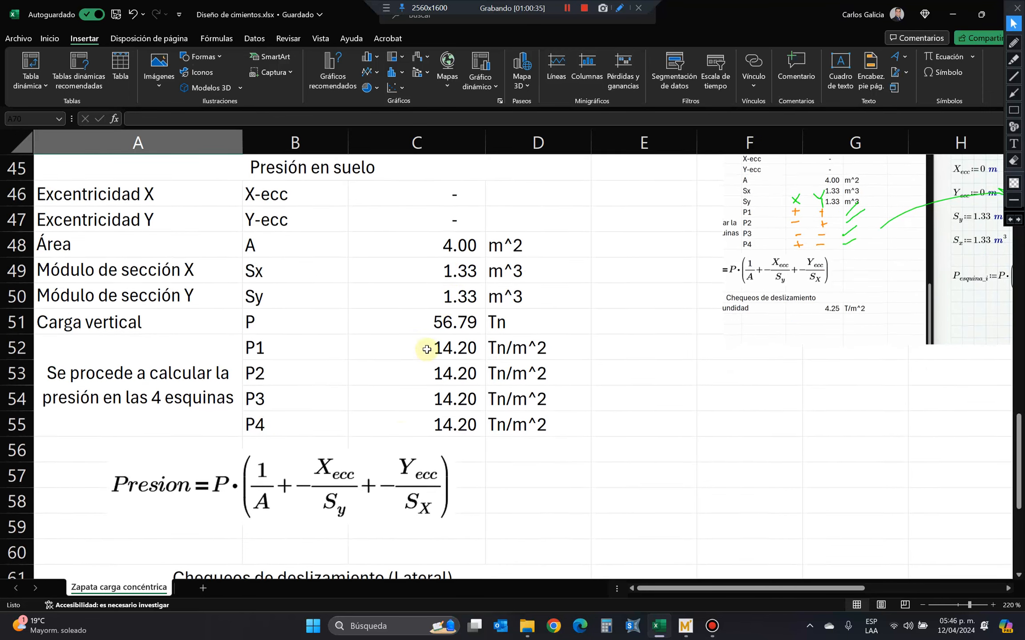
left_click_drag(453, 347, 454, 424)
scroll(442, 514, "down", 2)
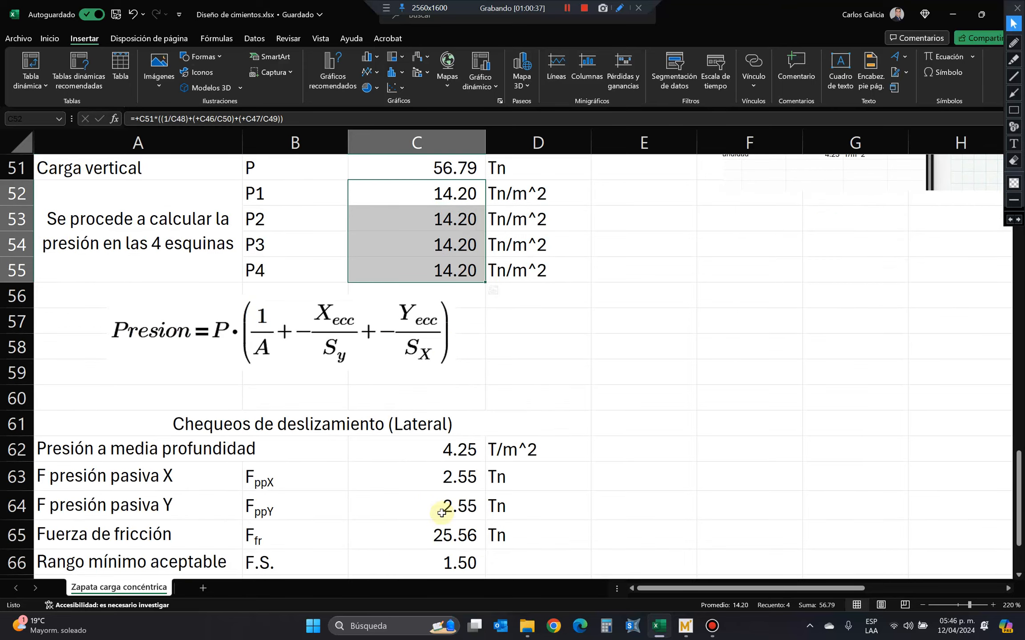
scroll(442, 513, "up", 1)
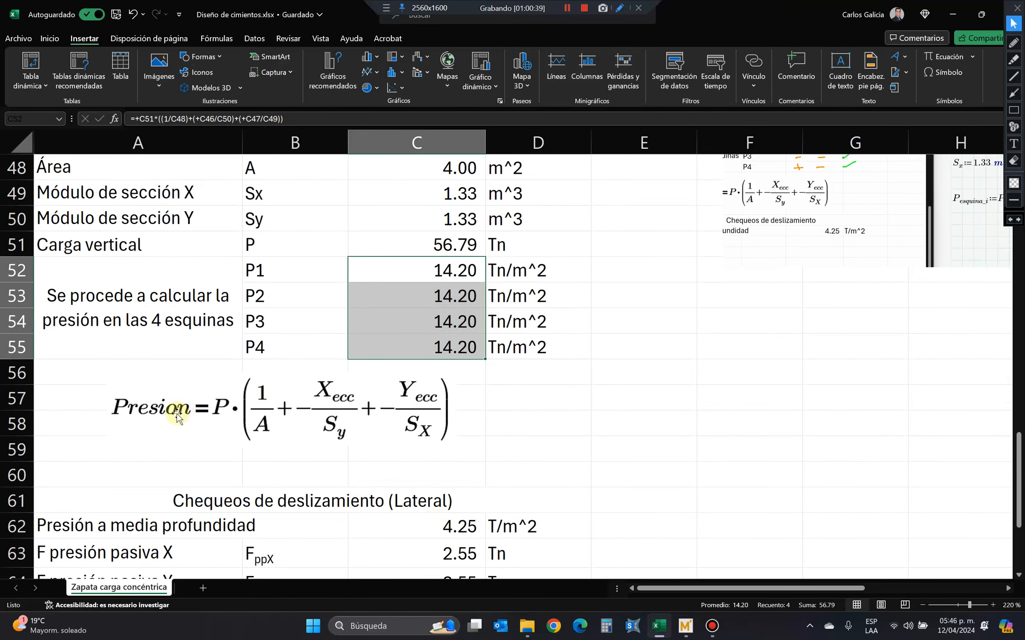
scroll(577, 425, "up", 1)
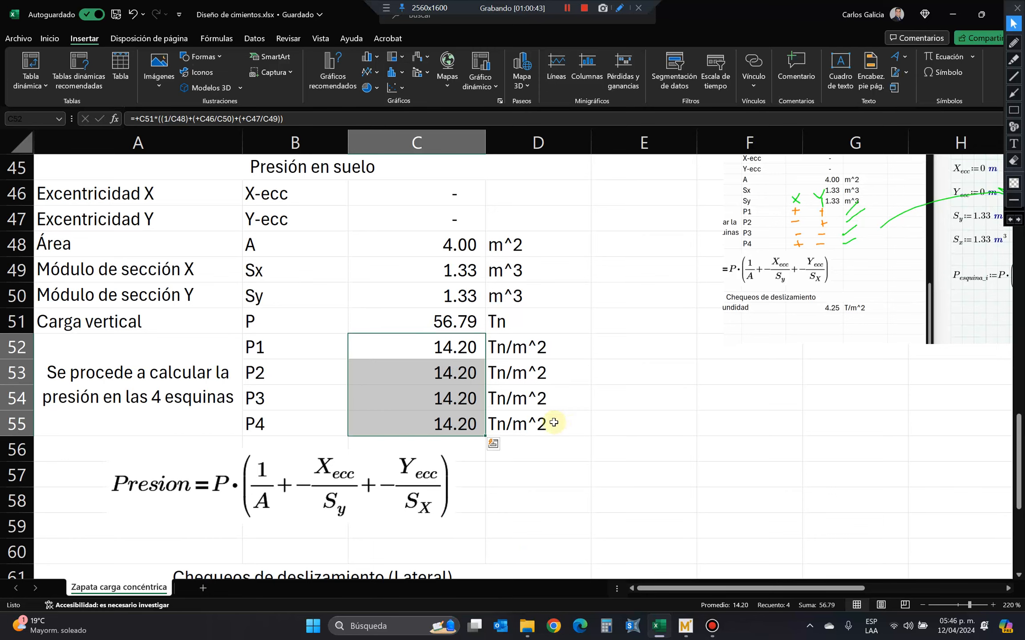
scroll(554, 423, "down", 2)
Move the pressure equation image down slightly, leaving more space beneath the P4 row.
left_click_drag(350, 345, 348, 361)
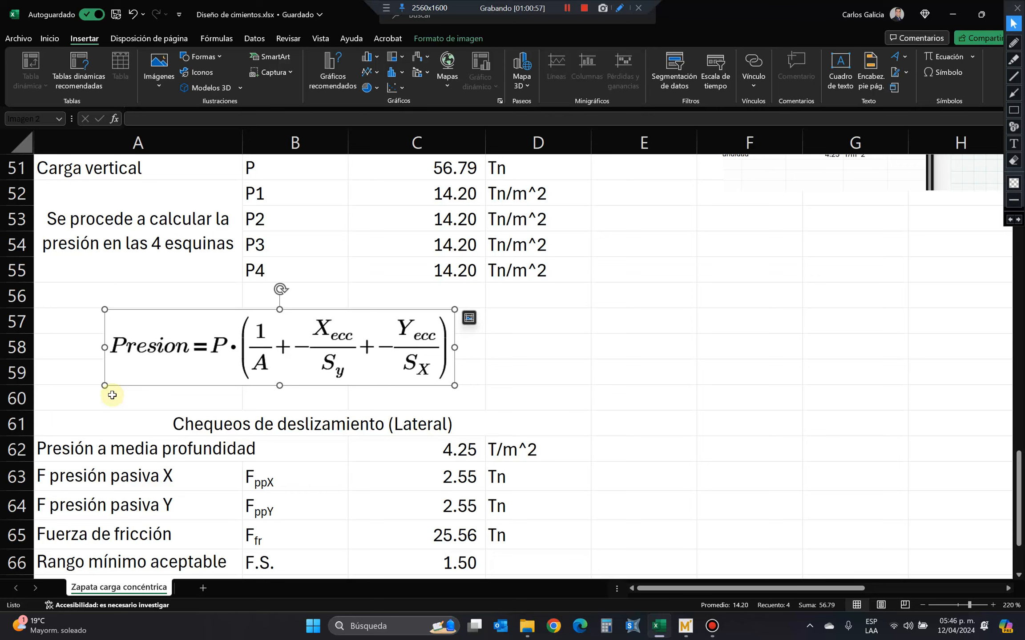
scroll(133, 378, "down", 3)
scroll(304, 391, "up", 5)
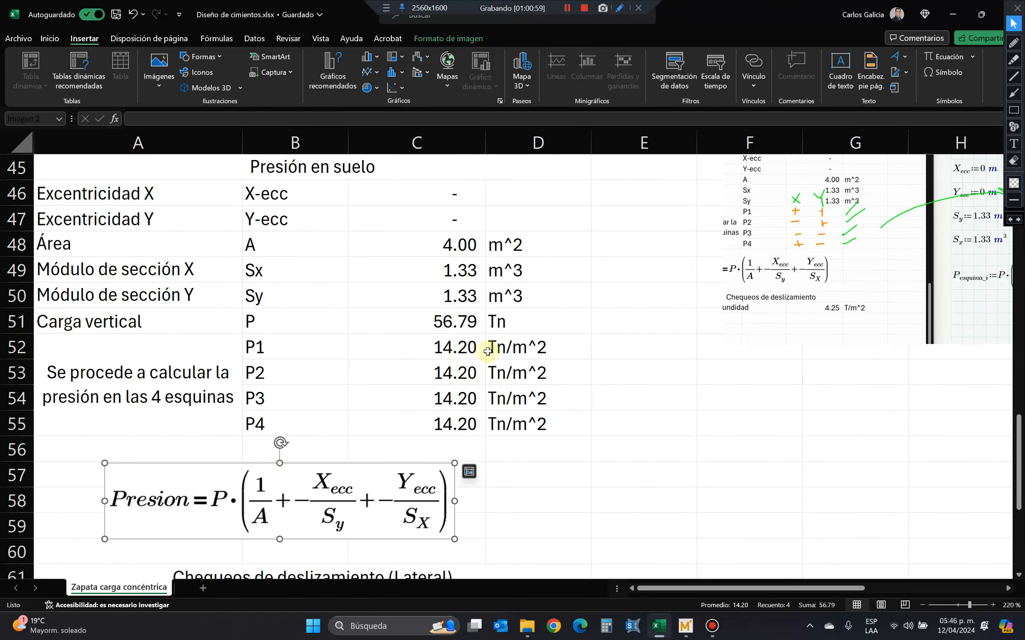
scroll(577, 347, "down", 2)
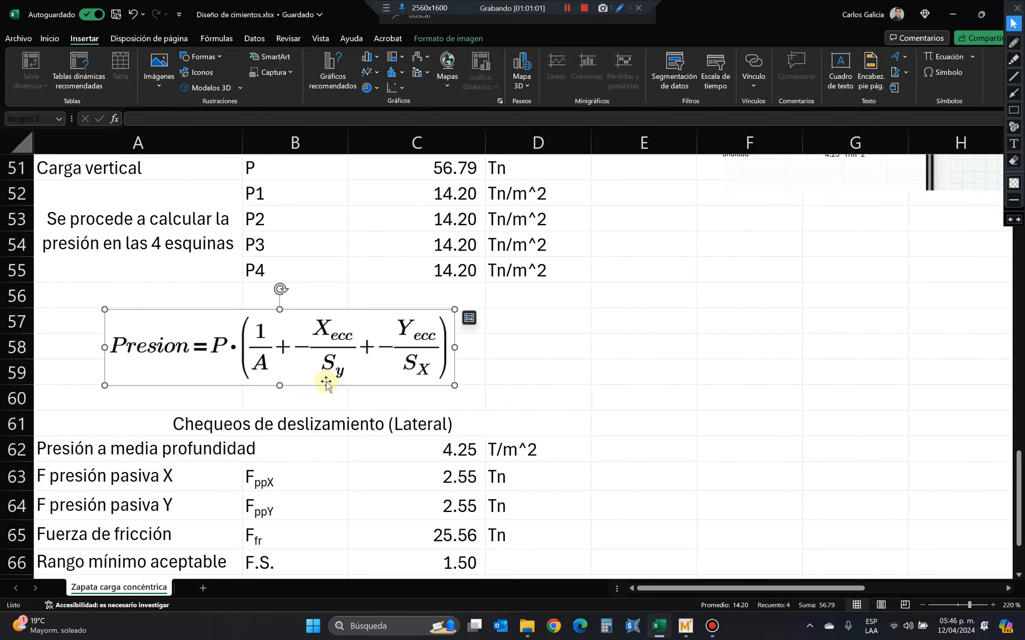
left_click_drag(325, 378, 324, 392)
Start a SI formula in E52 testing whether the P1 pressure in C52 is less than the Valor soporte in C14.
scroll(644, 320, "up", 1)
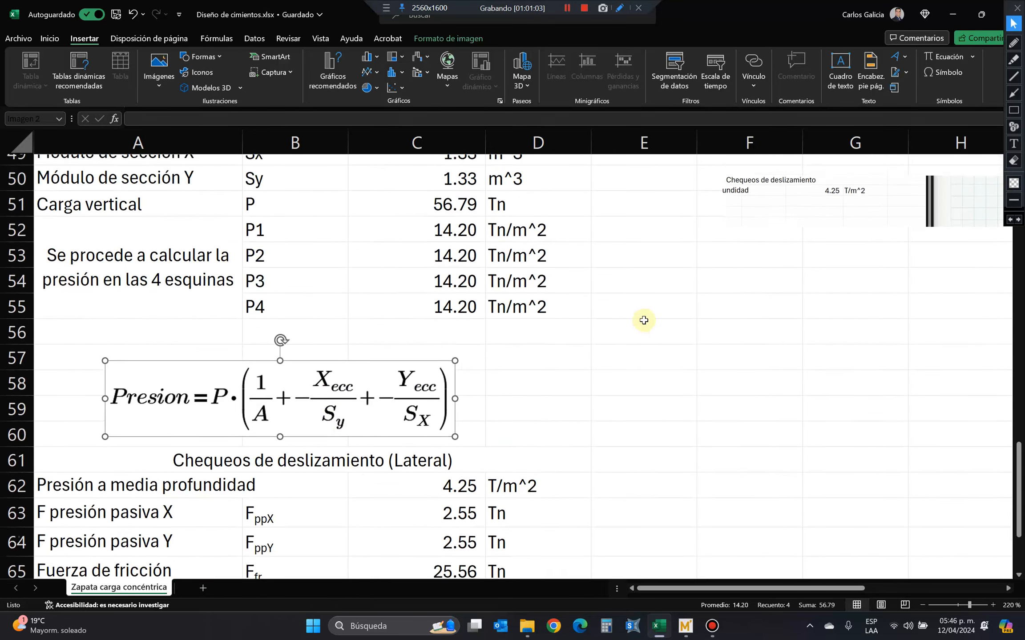
scroll(644, 320, "up", 2)
left_click(636, 343)
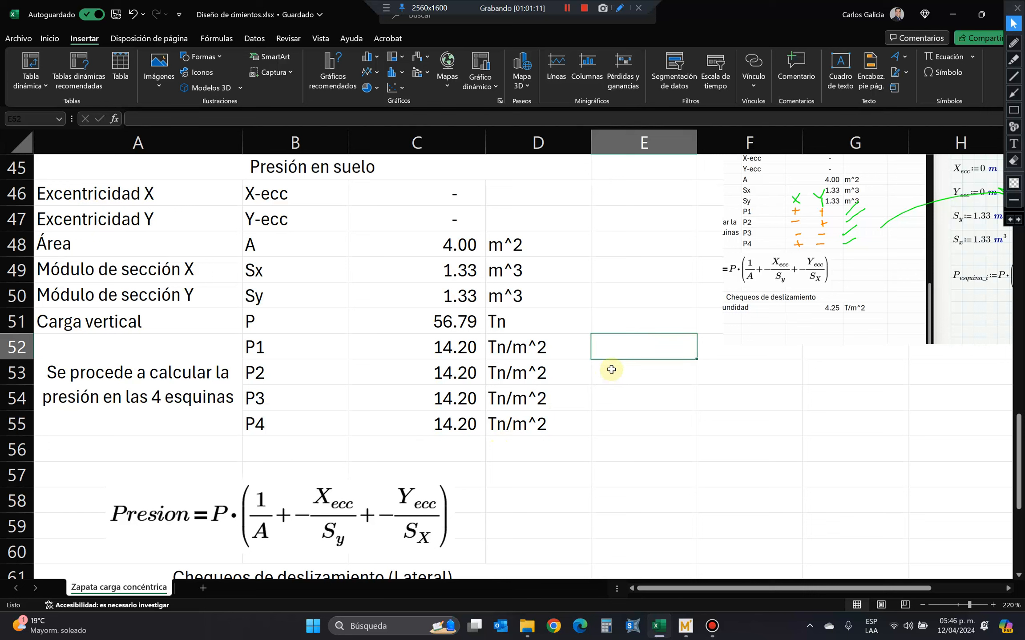
type("+si")
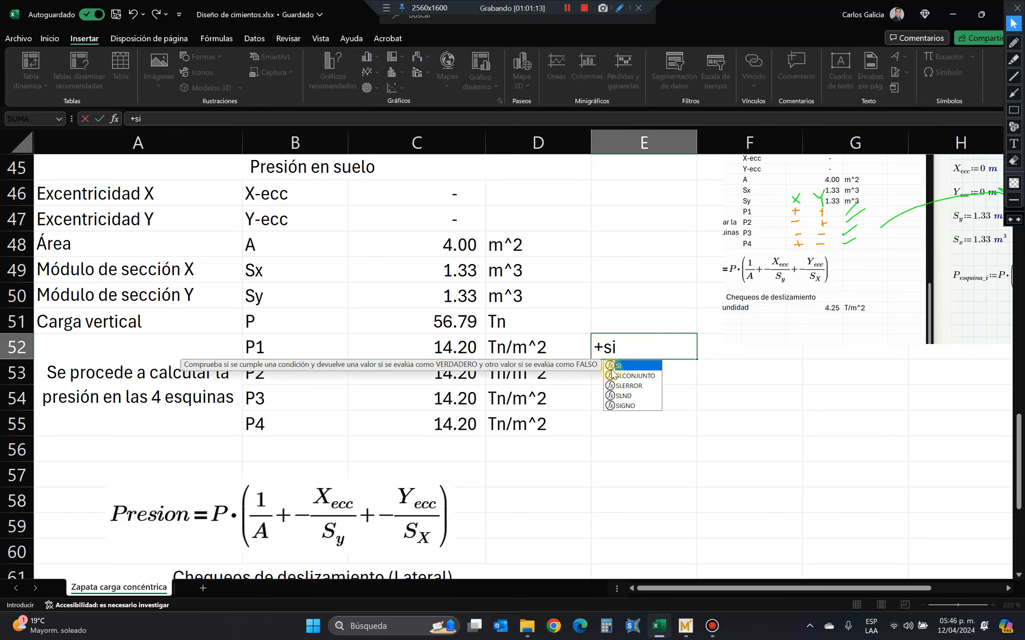
key("Tab")
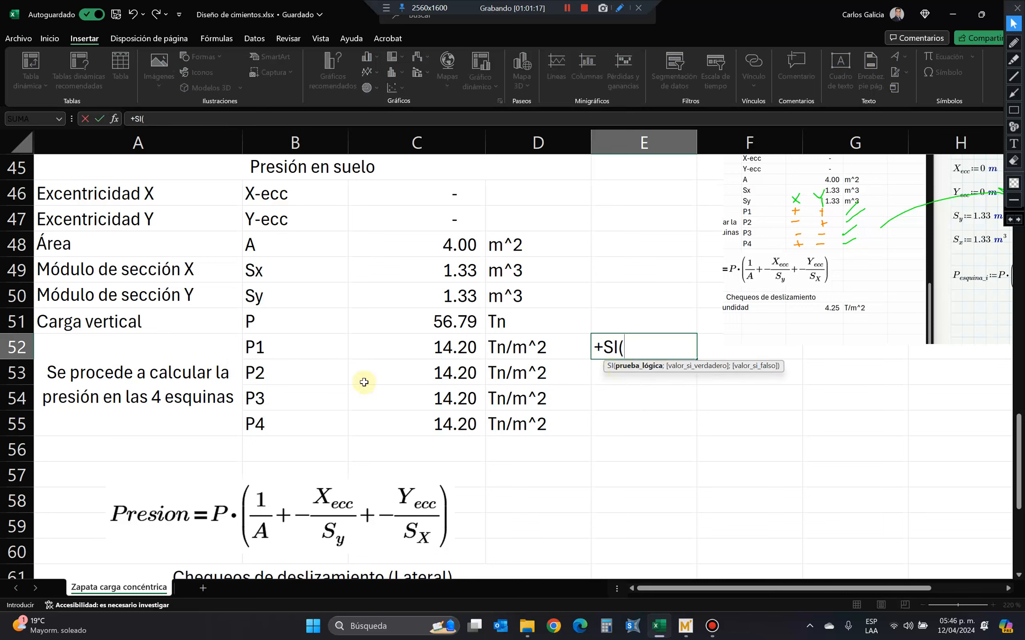
left_click(434, 347)
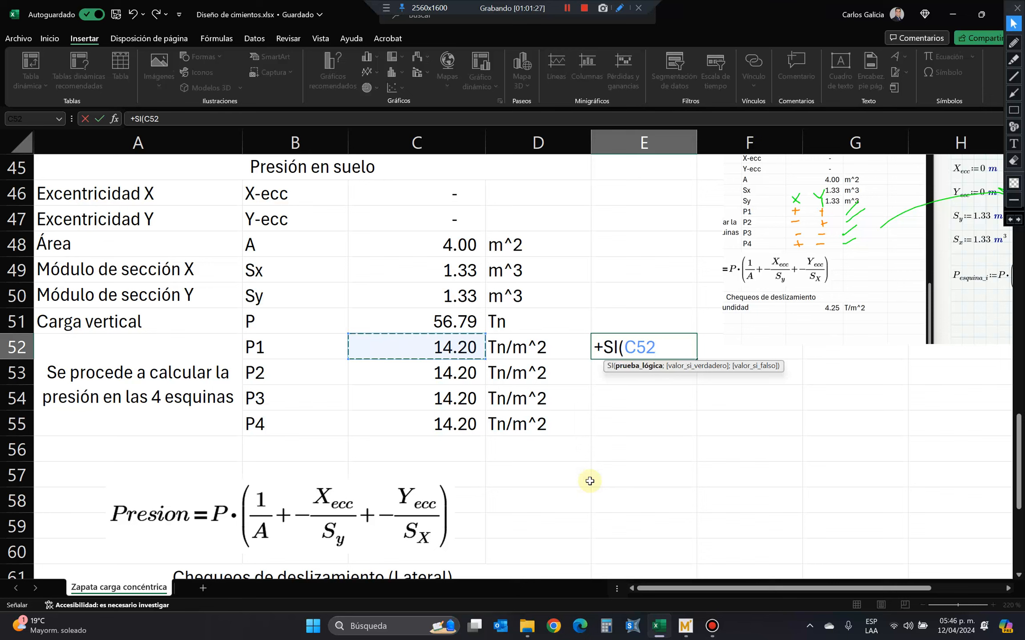
type("<<")
scroll(590, 451, "up", 6)
scroll(507, 450, "up", 5)
scroll(505, 450, "up", 1)
left_click(423, 208)
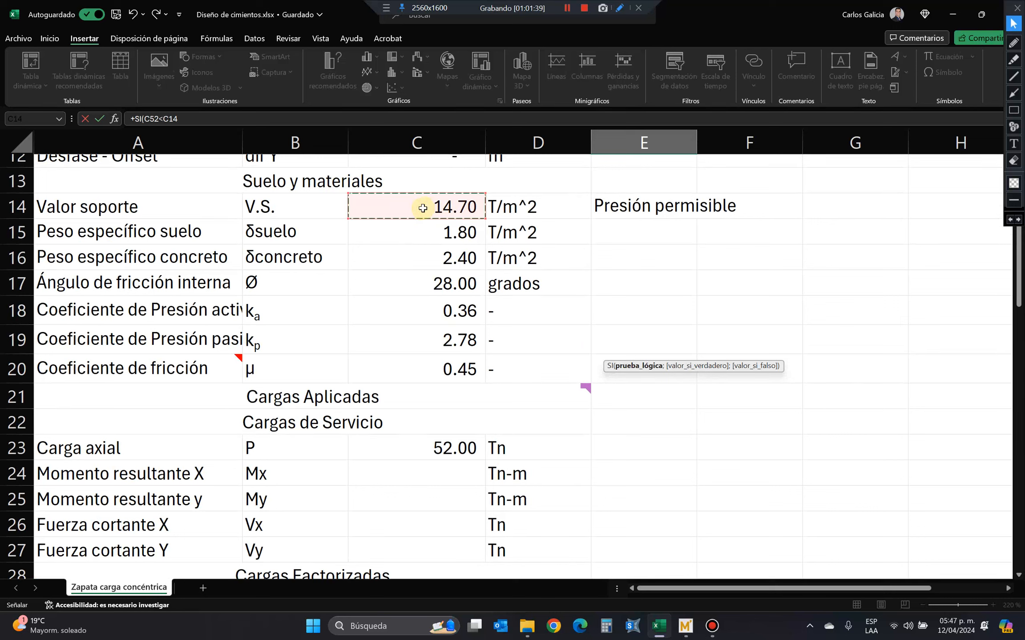
Complete the SI formula with "Cumple" as the true result and "No Cumple" as the false result.
type(";")
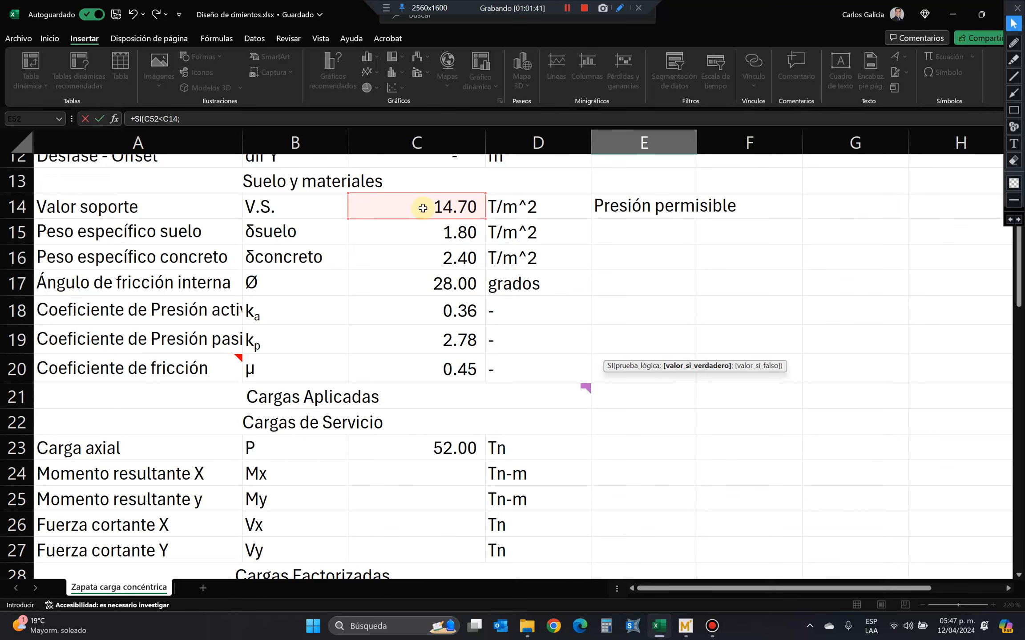
type("\"Cumple\";")
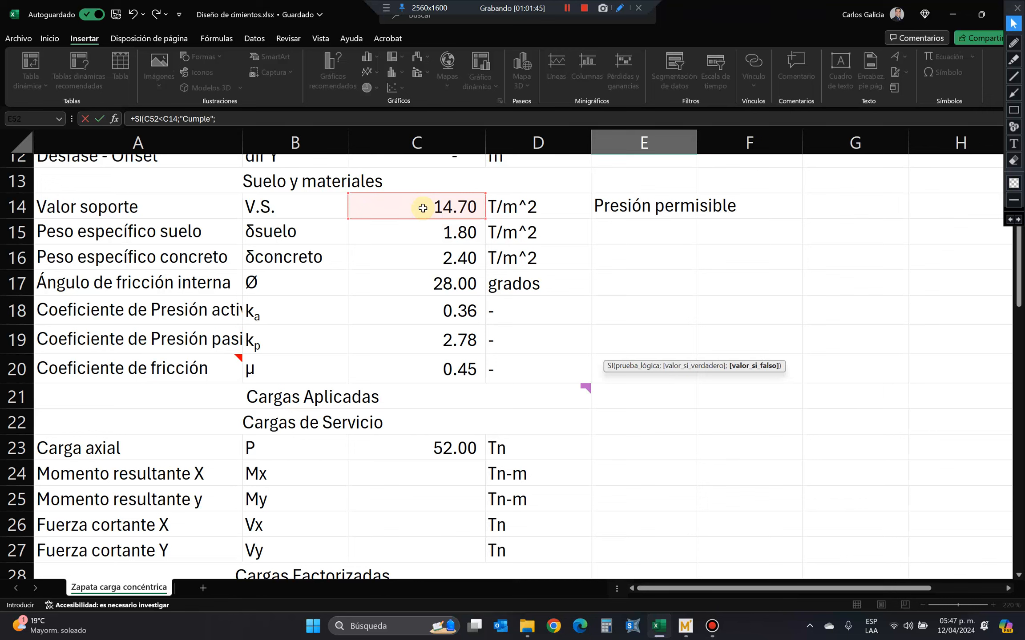
type("\"No Cumple\")")
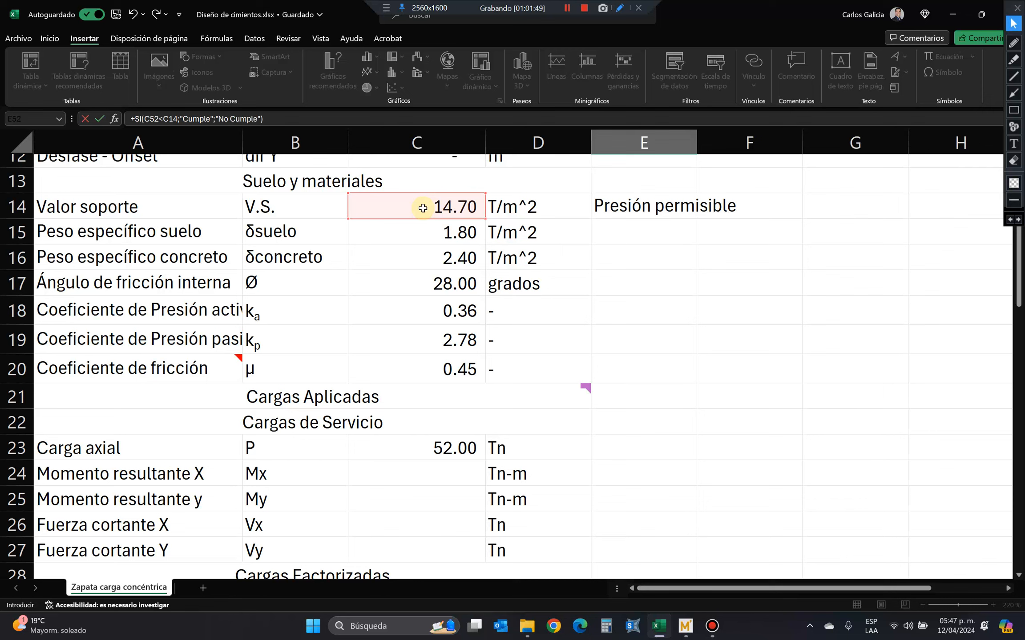
Make the C14 reference absolute as $C$14 and fill the E52 compliance formula down to E55.
left_click(167, 119)
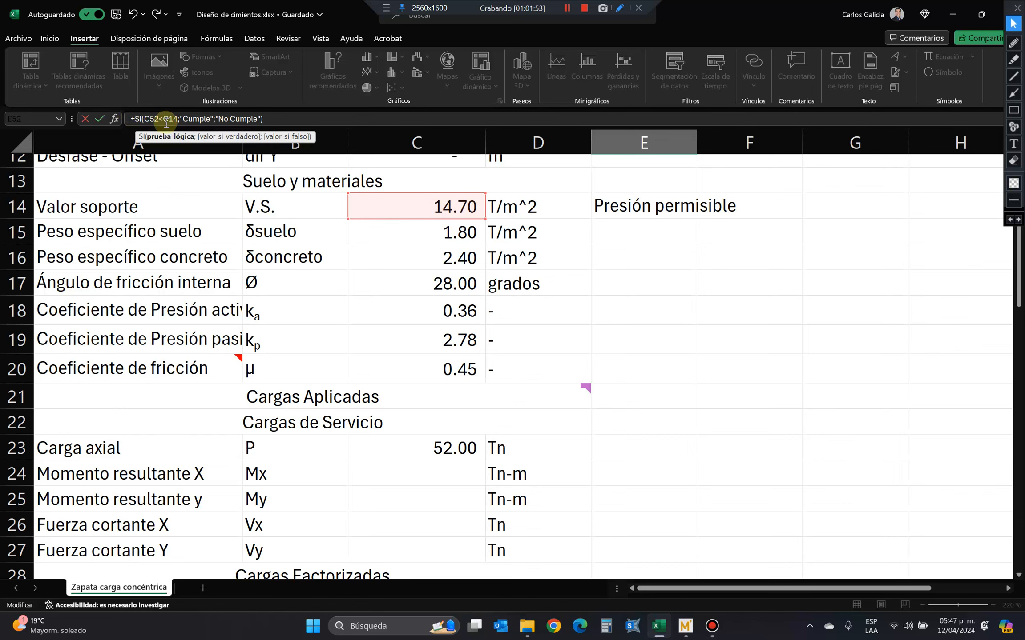
key("F4")
key("Return")
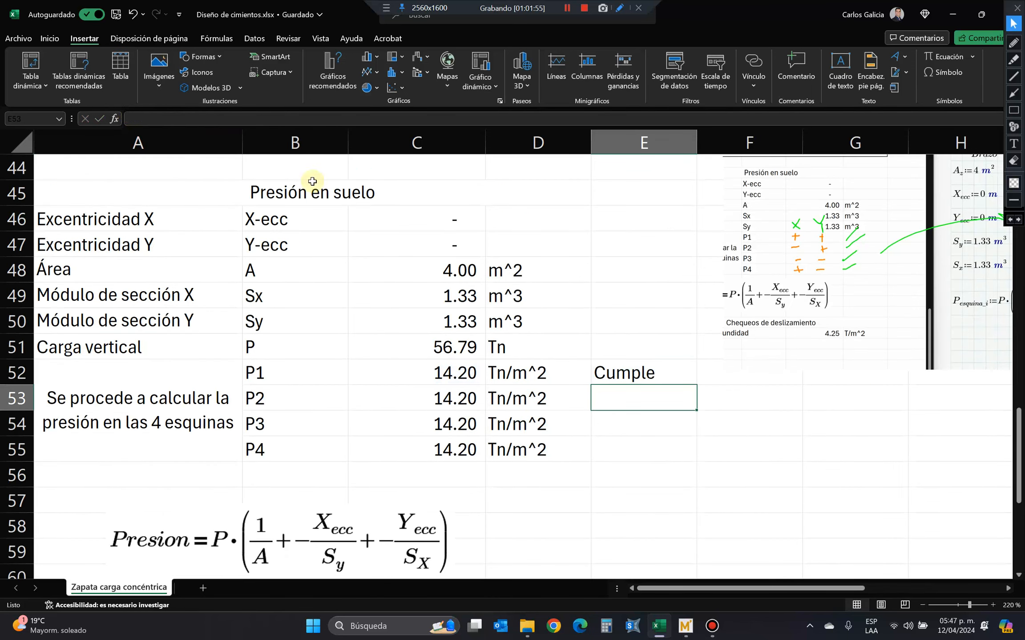
left_click(654, 369)
left_click_drag(696, 384, 682, 460)
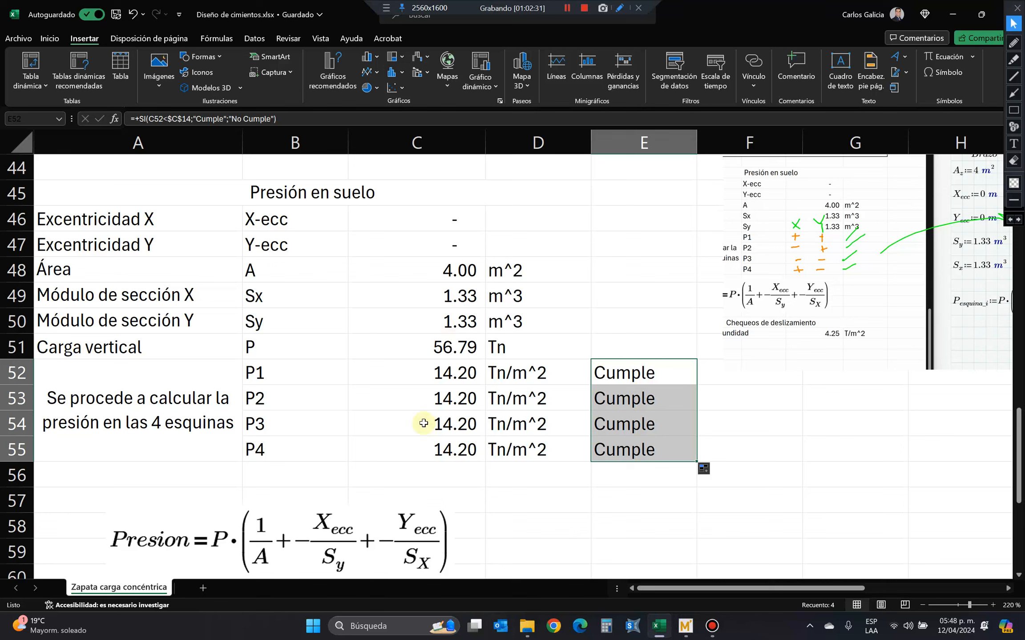
Review the P1 pressure formula in C52 and the area formula in C48, leaving both unedited.
left_click(432, 374)
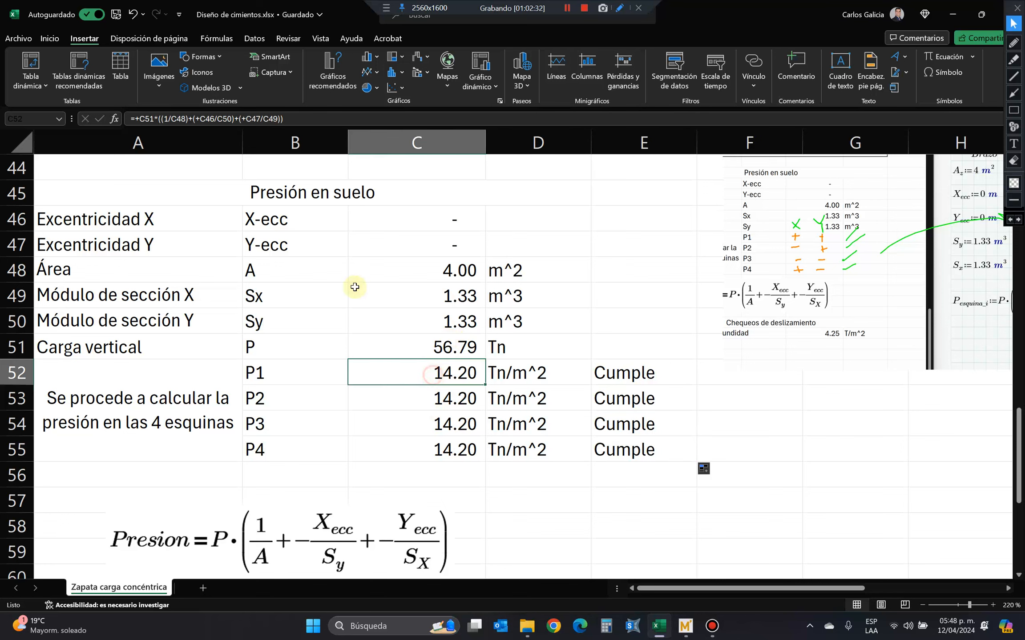
left_click(284, 119)
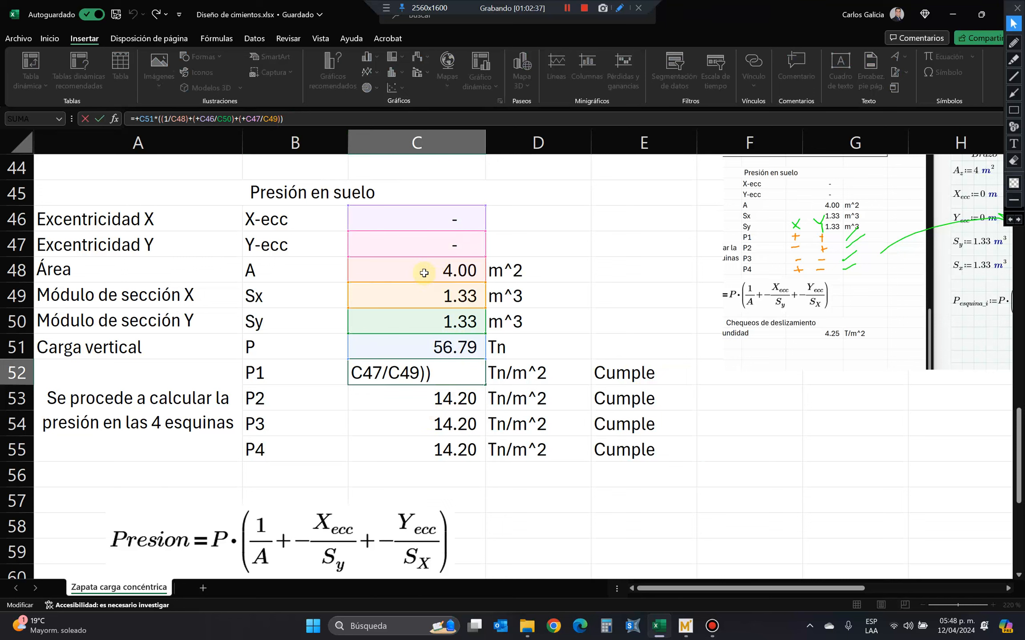
key("Return")
left_click(423, 273)
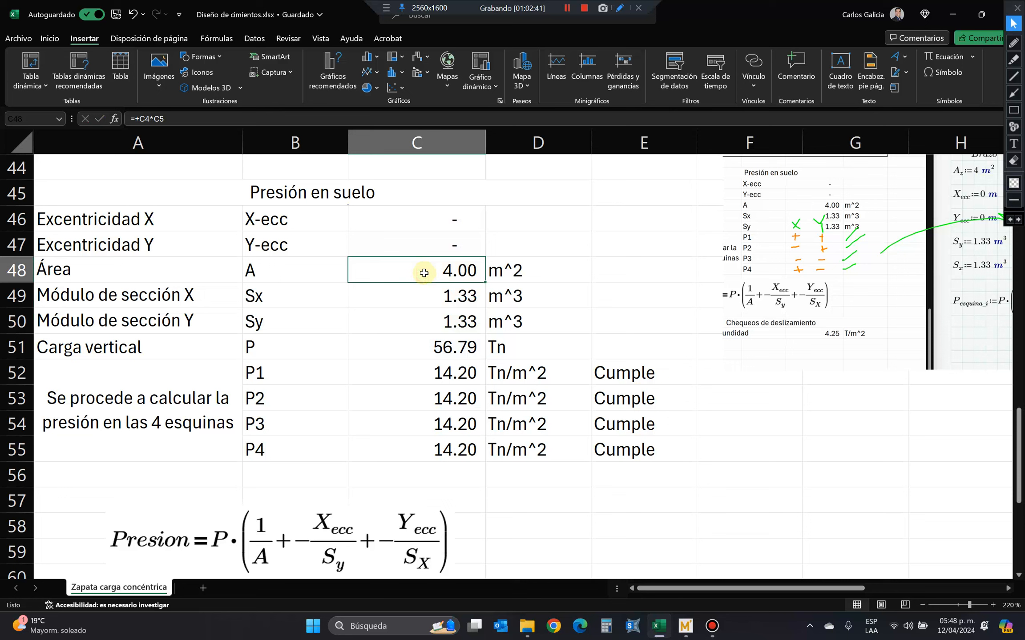
Test the compliance checks by overwriting the area in C48 with 3, and undo the change to restore its formula.
type("3")
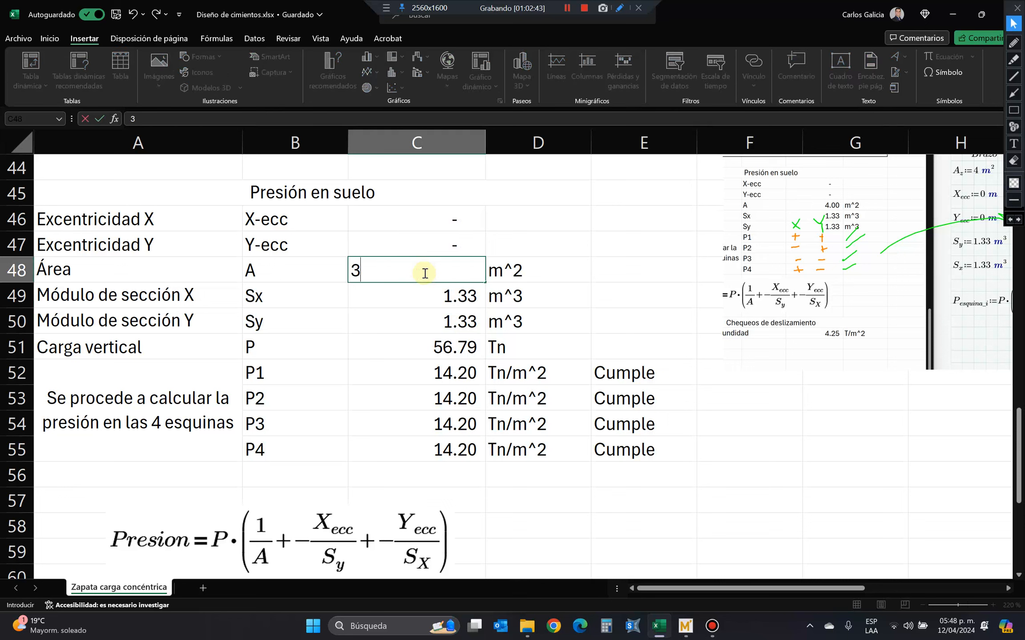
key("Return")
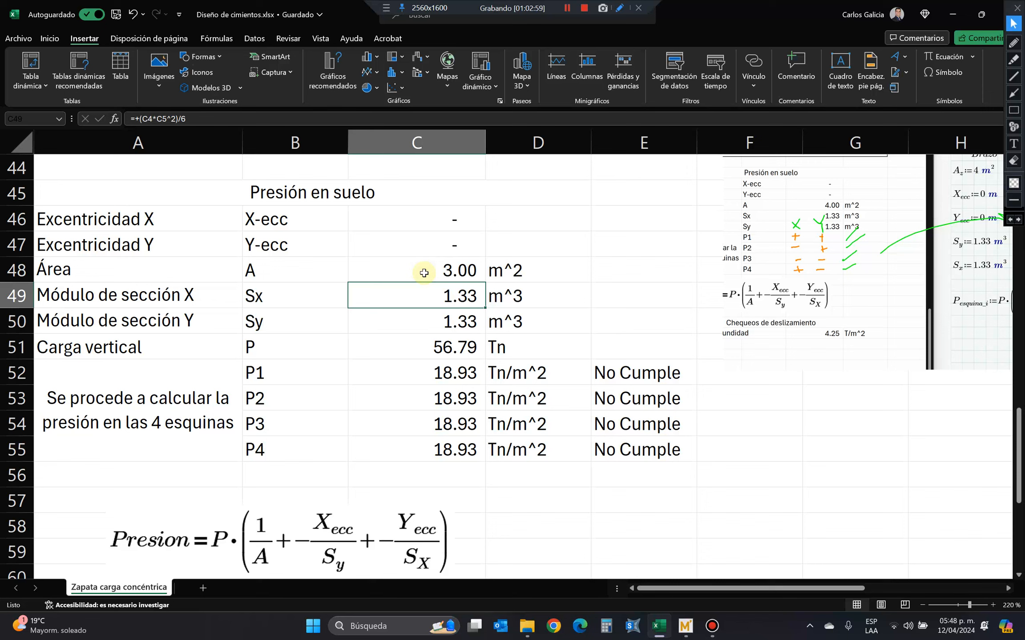
left_click(428, 271)
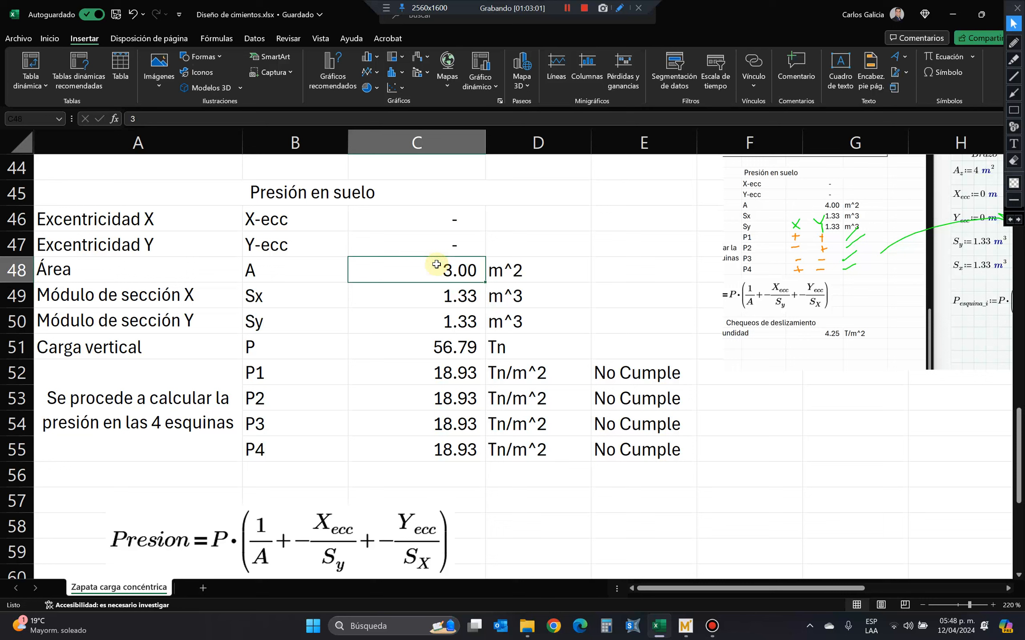
key("ctrl+z")
left_click(153, 119)
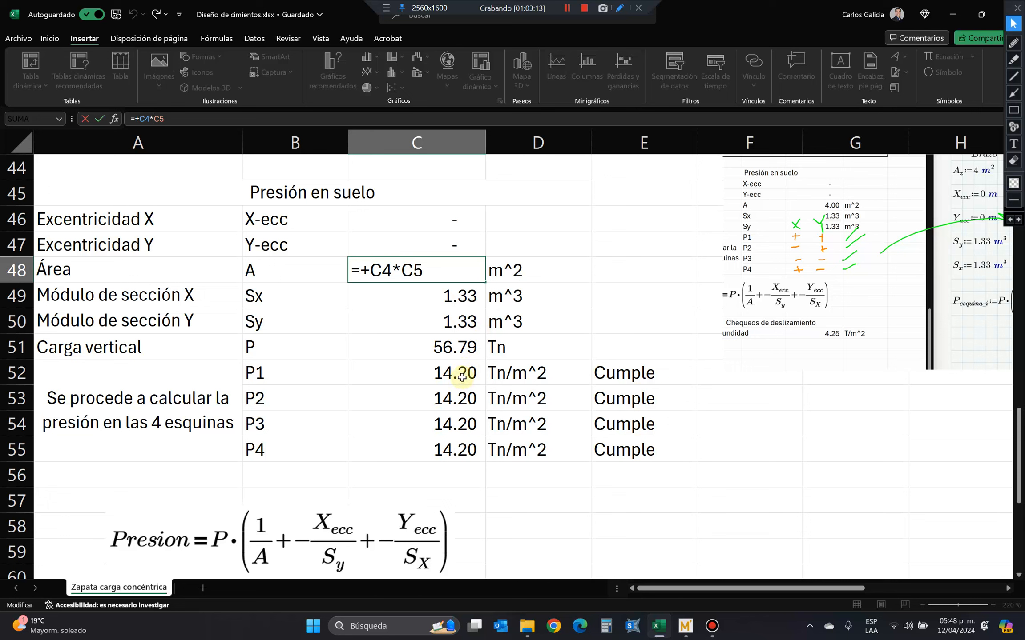
key("Escape")
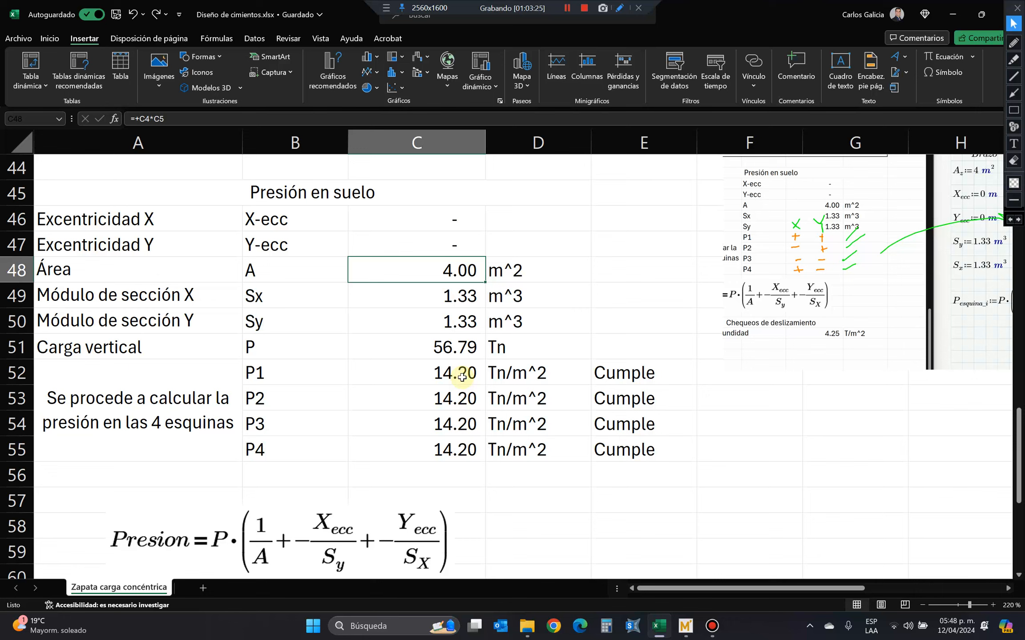
Review the vertical load in C51, the four corner pressure checks in rows 52 to 55 and the lateral sliding check block.
left_click(458, 352)
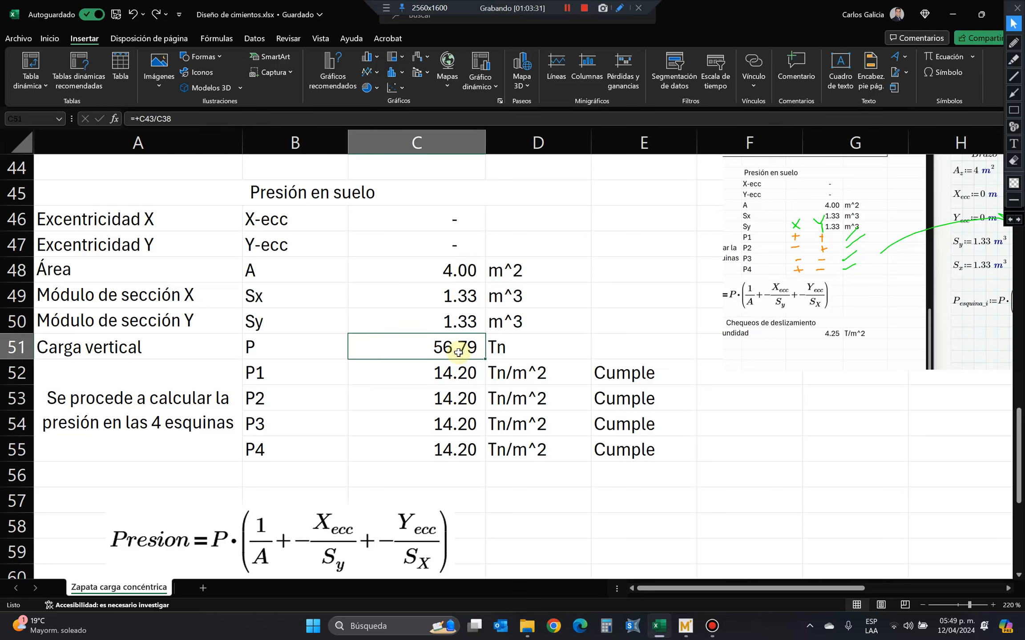
left_click_drag(464, 371, 308, 362)
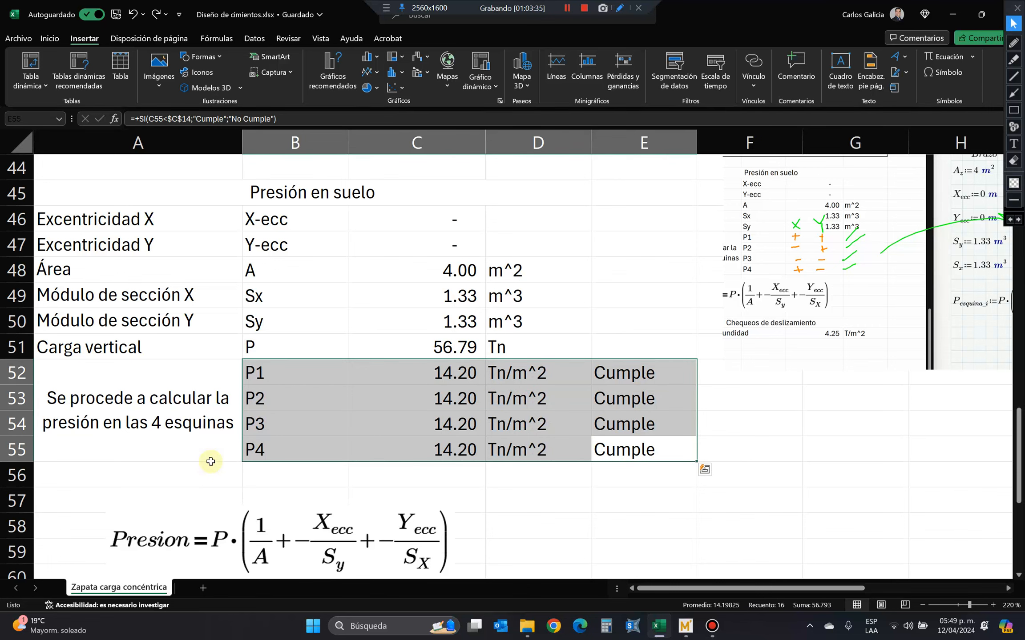
scroll(210, 462, "down", 5)
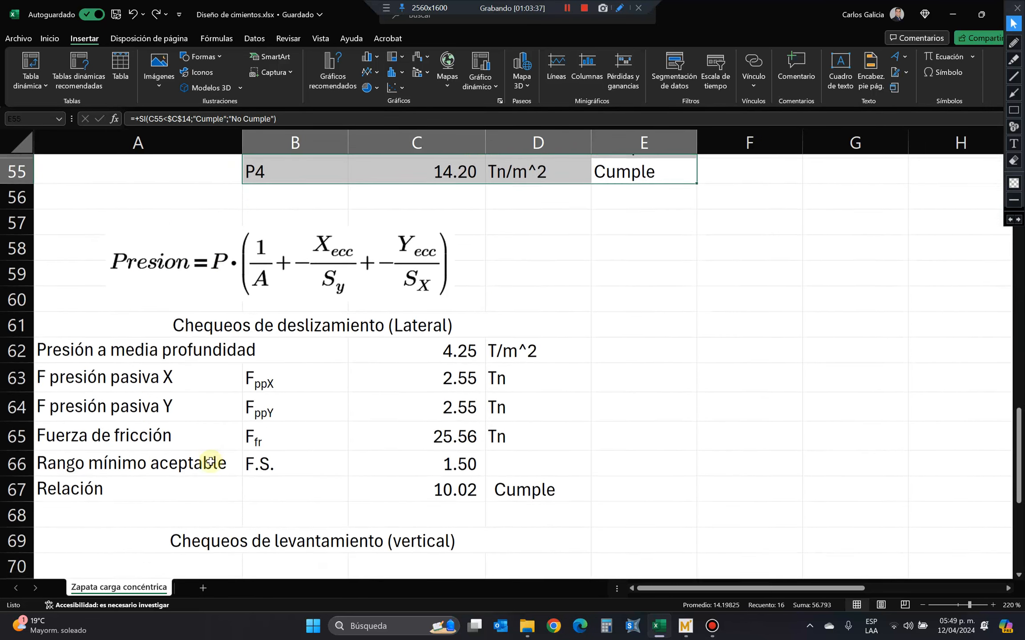
scroll(211, 461, "up", 1)
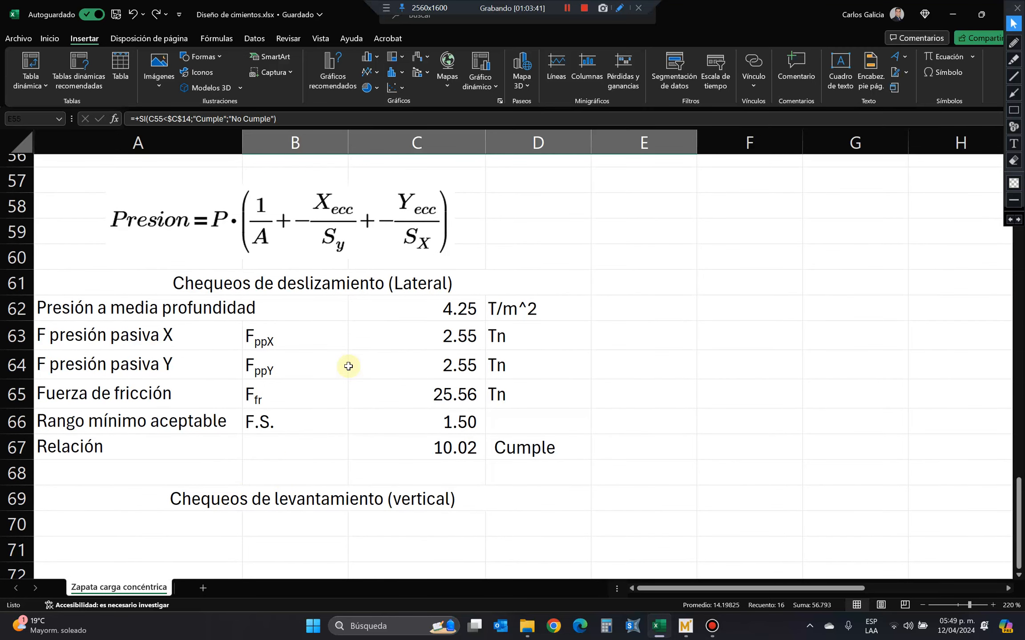
scroll(348, 367, "up", 1)
left_click_drag(222, 289, 215, 443)
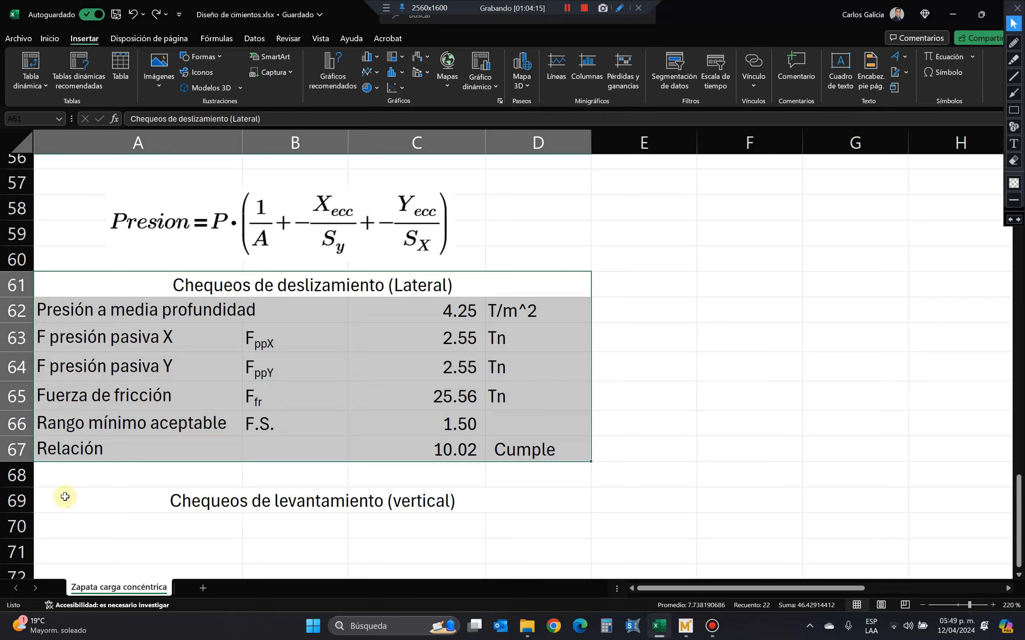
Enter the code reference "ACI 22.5.5.1" in A72 below the vertical uplift heading and start another ACI reference in A73.
scroll(65, 497, "down", 4)
left_click(137, 277)
left_click(166, 309)
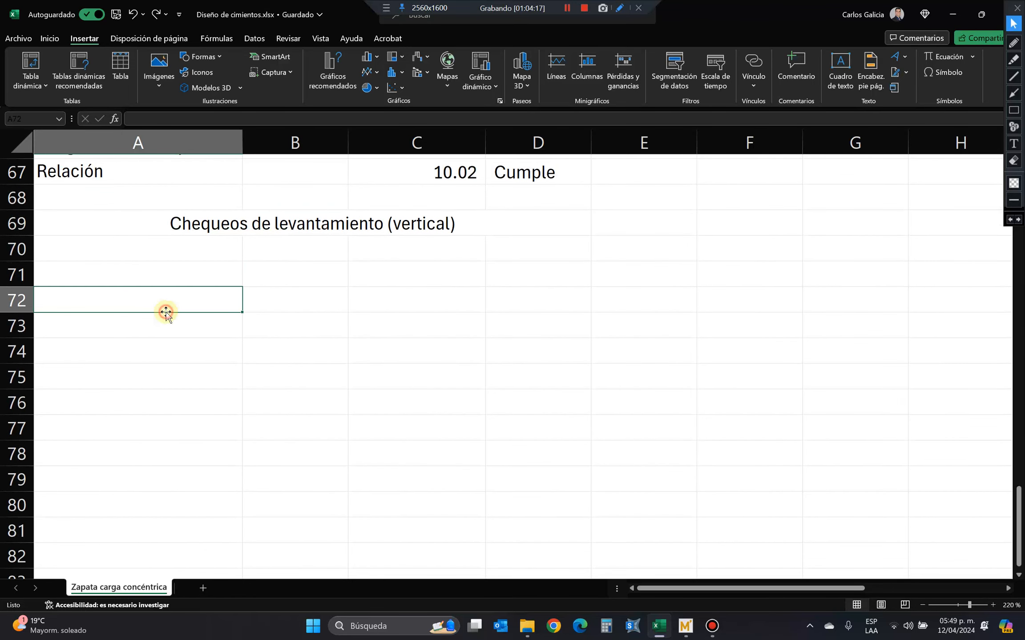
type("ACI ")
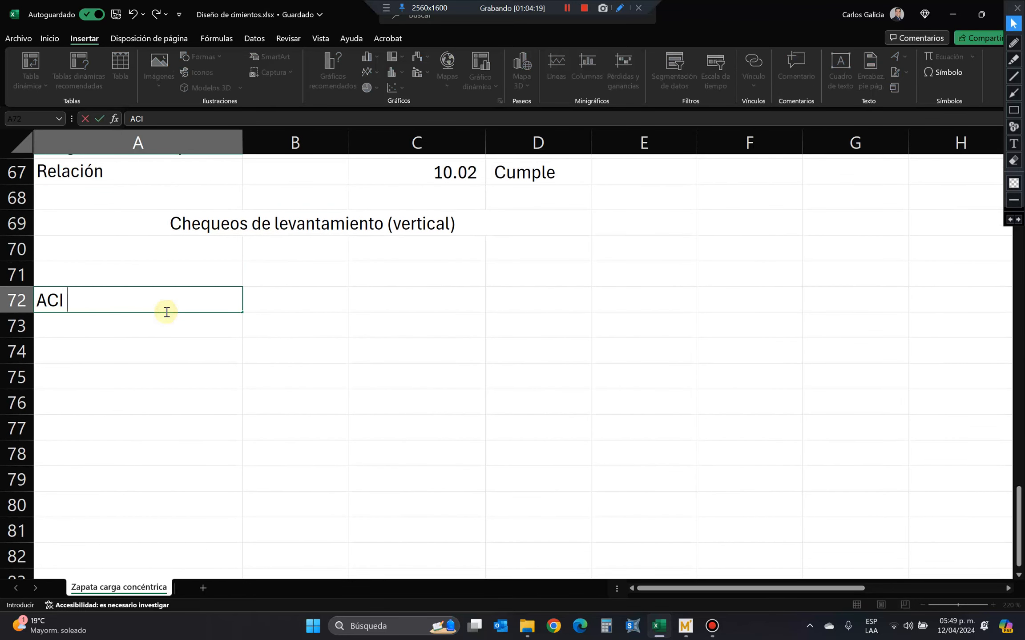
type("22.5.5.1")
key("Return")
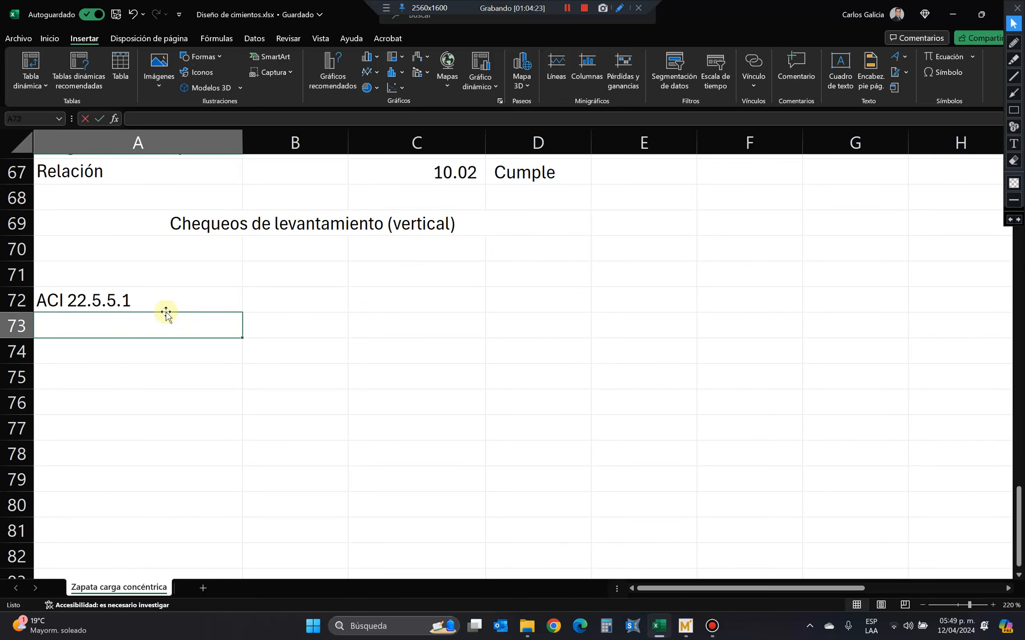
type("ACI")
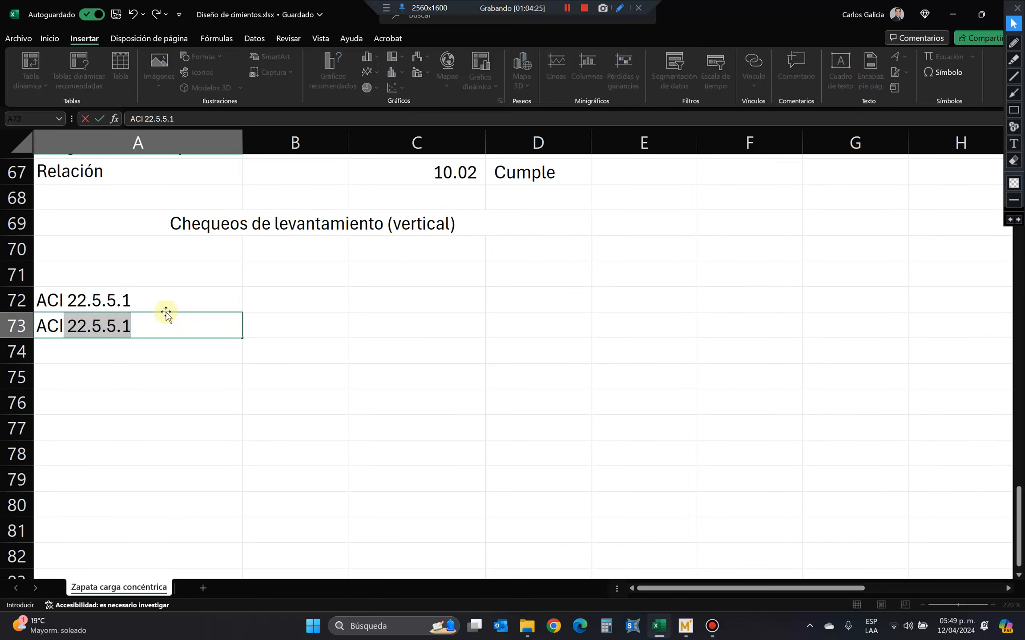